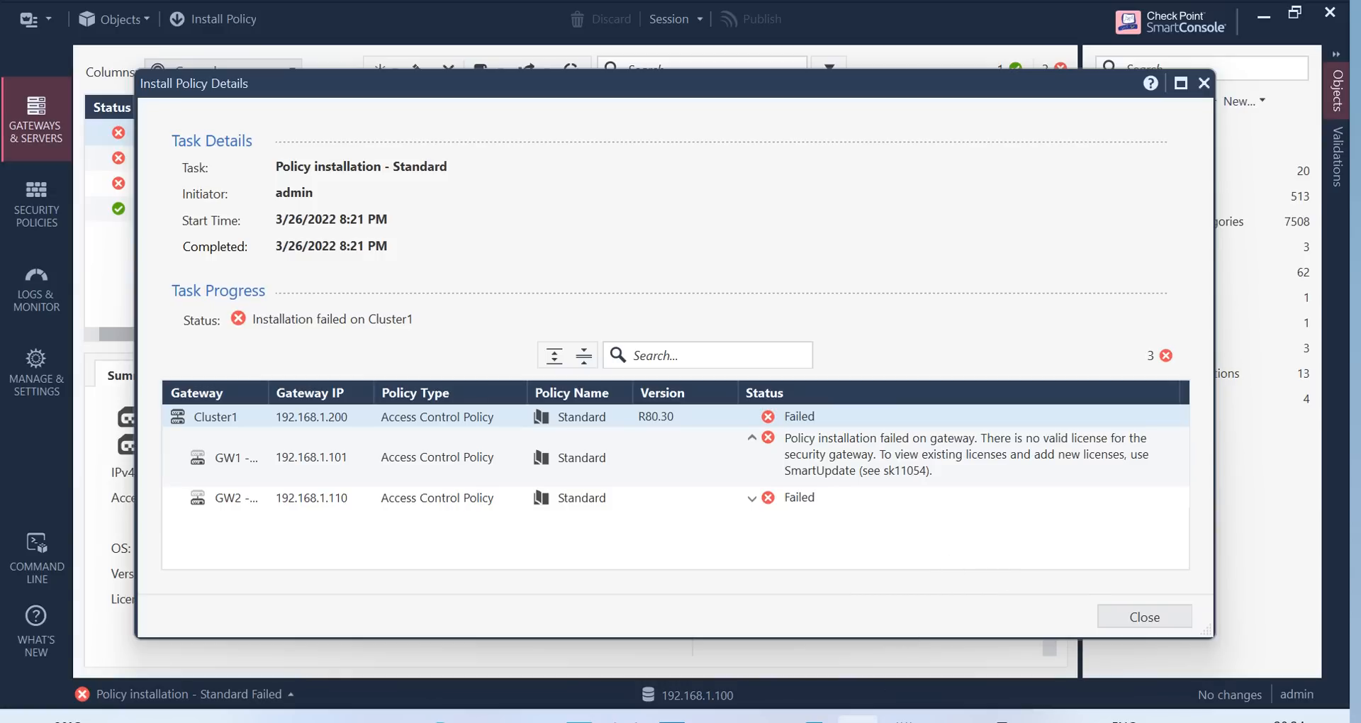
Bring VMware Workstation's Home page forward from its taskbar preview
mouse_move(812, 720)
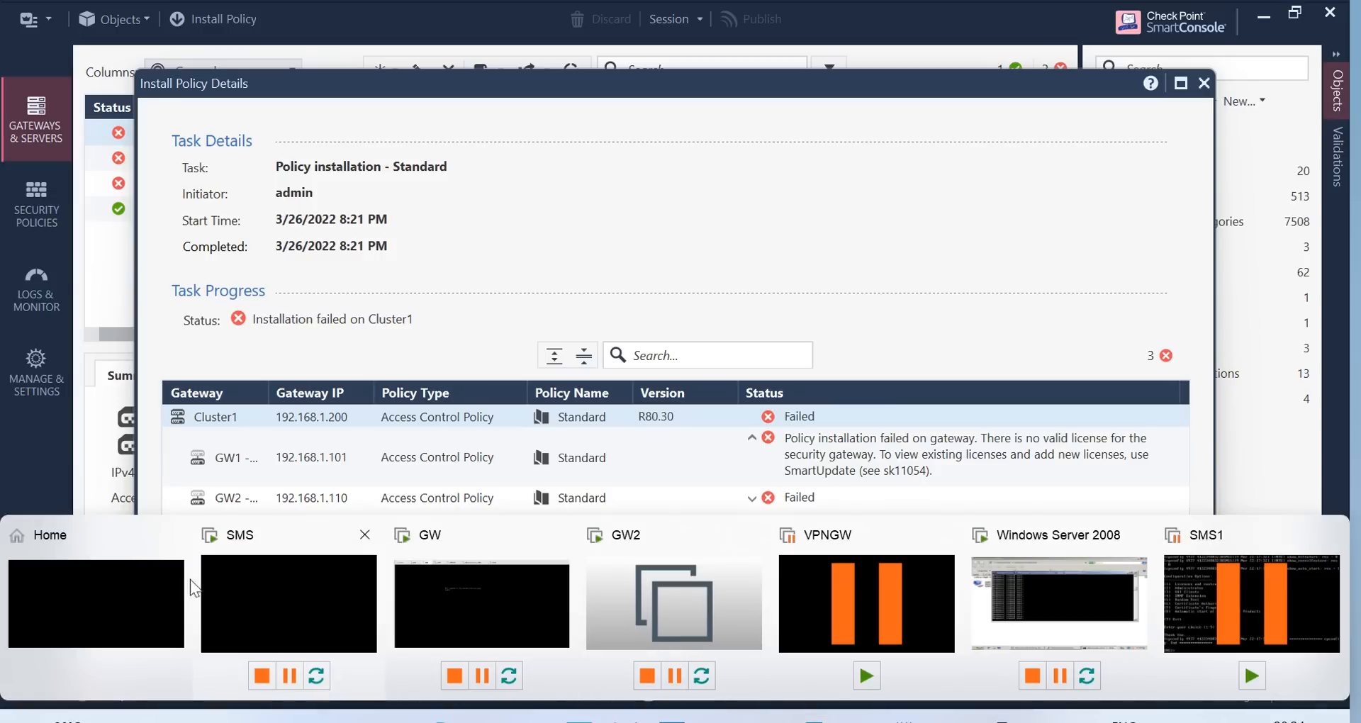
click(92, 602)
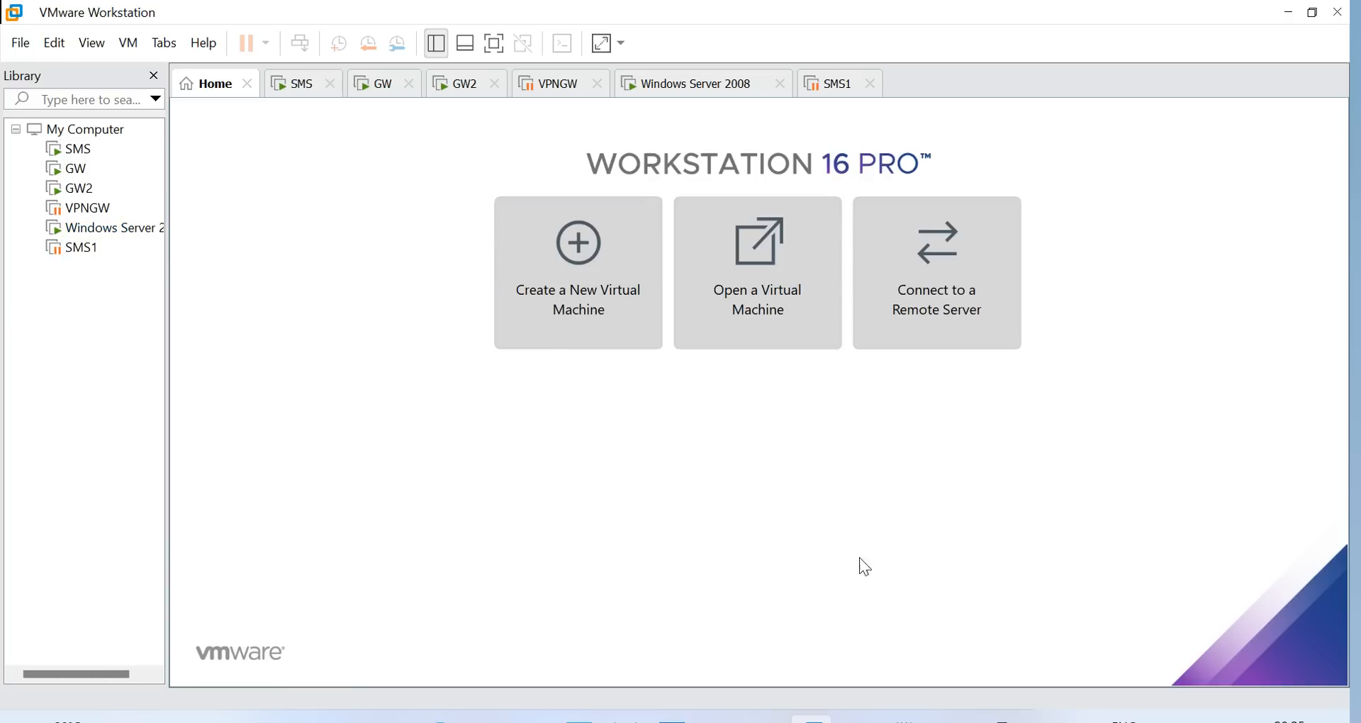
Check GW1's DOWN cluster state in the PuTTY admin@GW terminal, then restore Install Policy Details
click(997, 720)
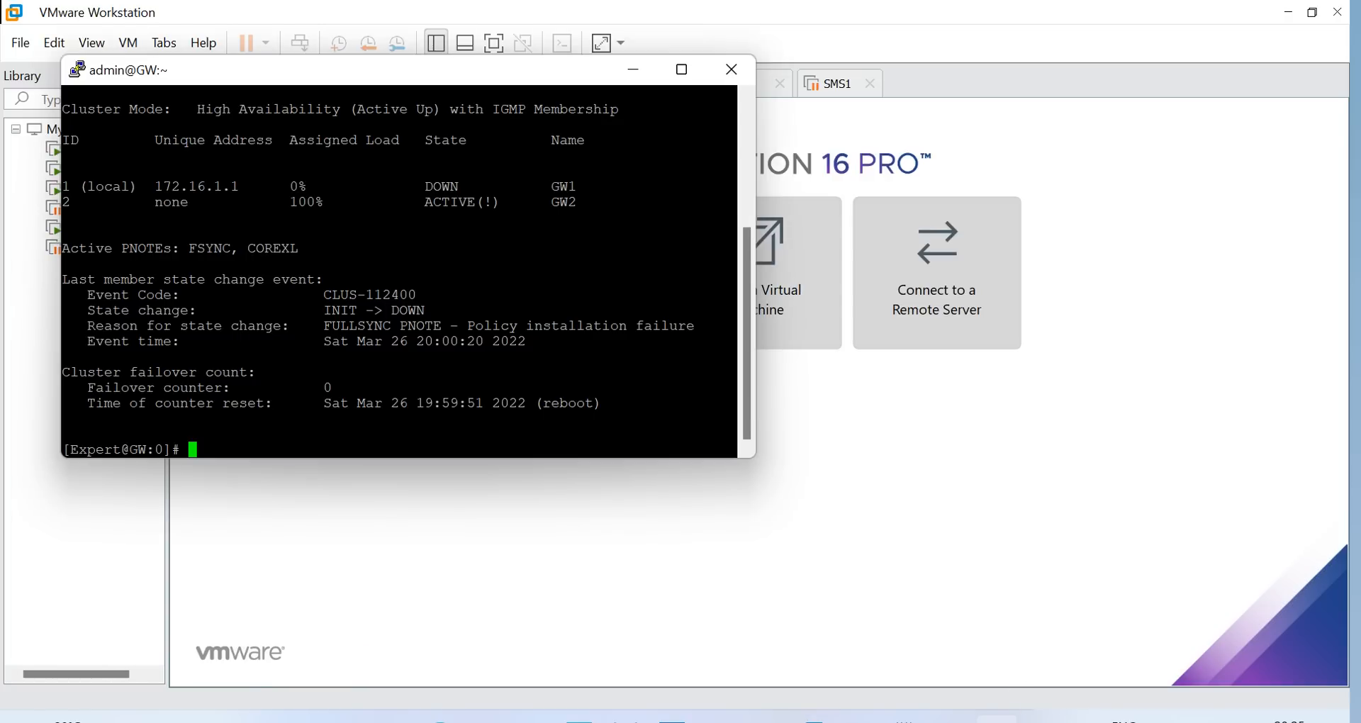
click(997, 721)
click(951, 720)
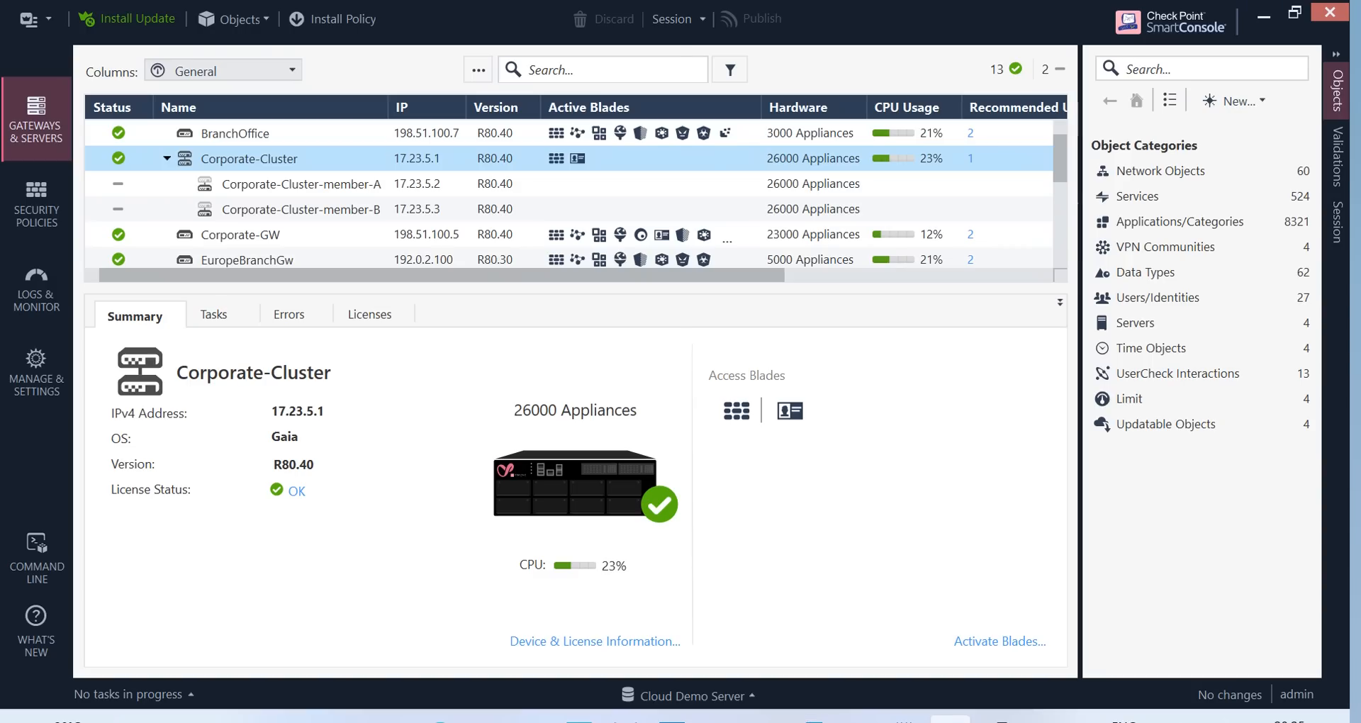
click(951, 720)
click(858, 721)
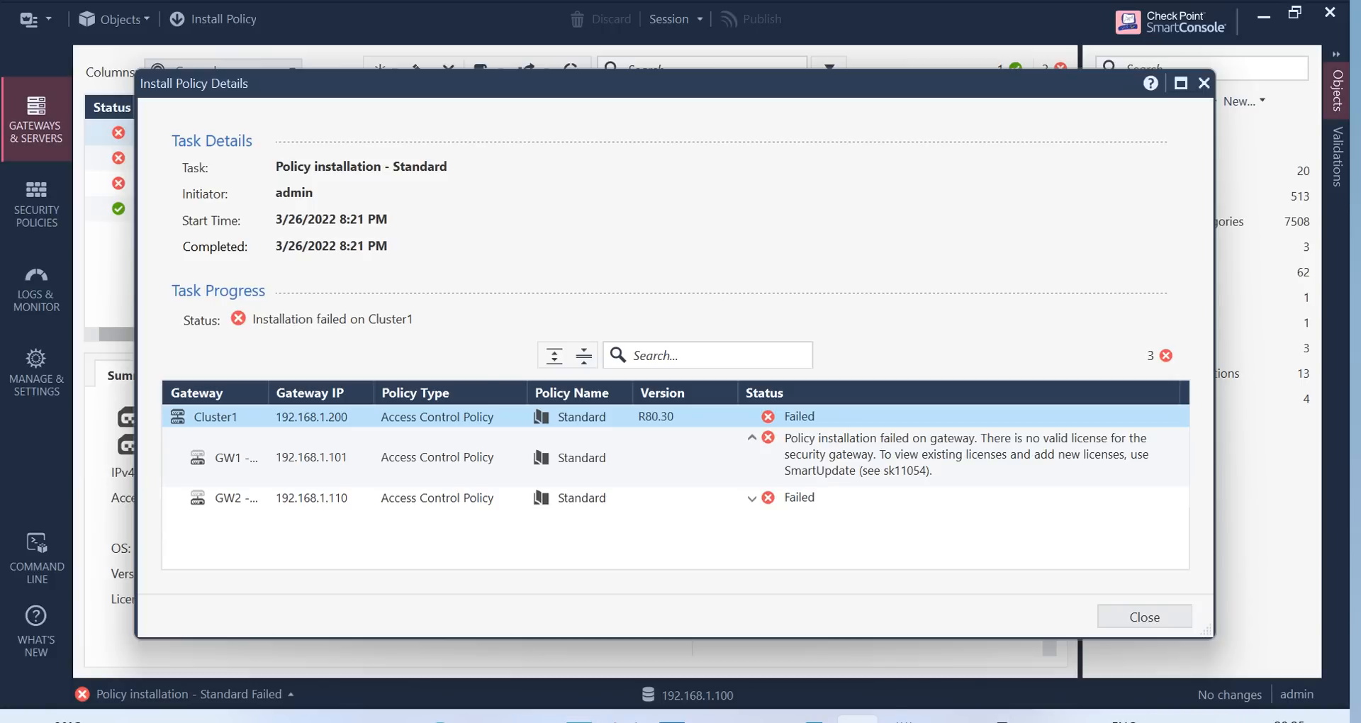
Screenshot the Install Policy Details dialog with ScreenRec and close the annotation window
key(super+shift+s)
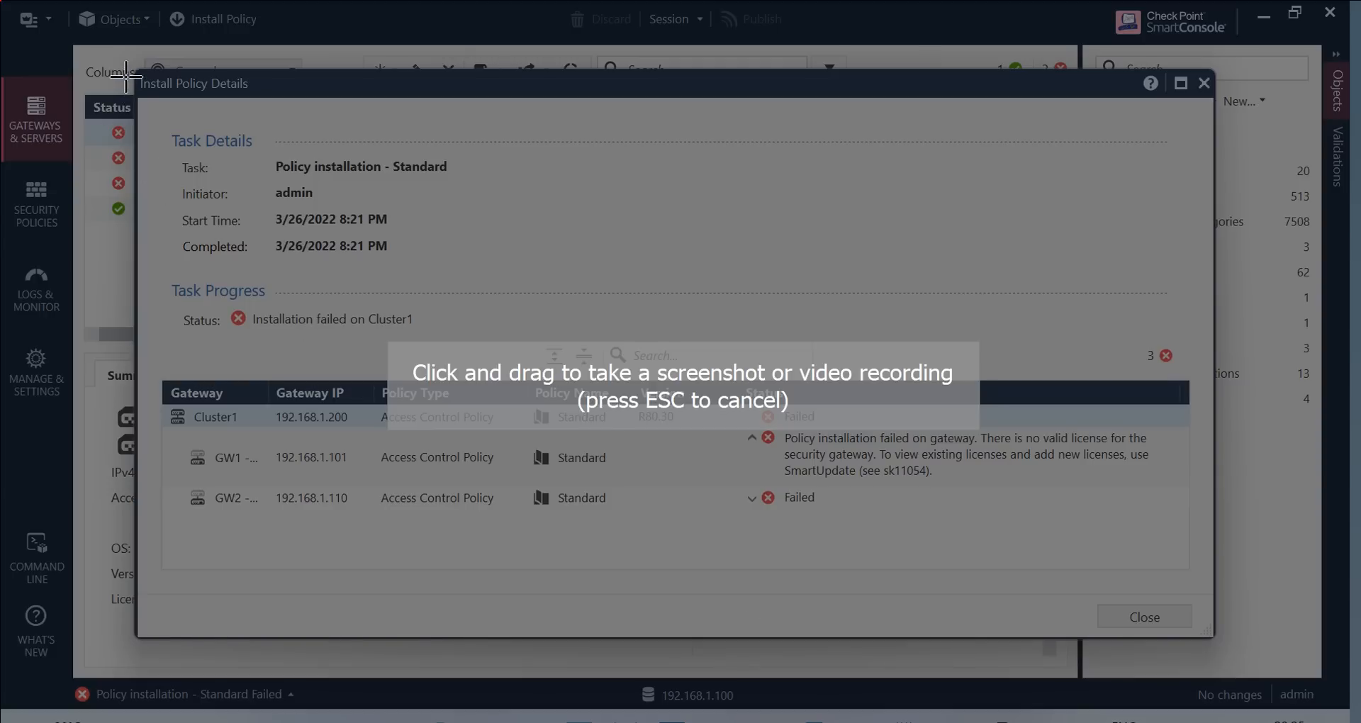
mouse_move(130, 74)
mouse_down()
mouse_move(1269, 599)
mouse_move(1239, 652)
mouse_up()
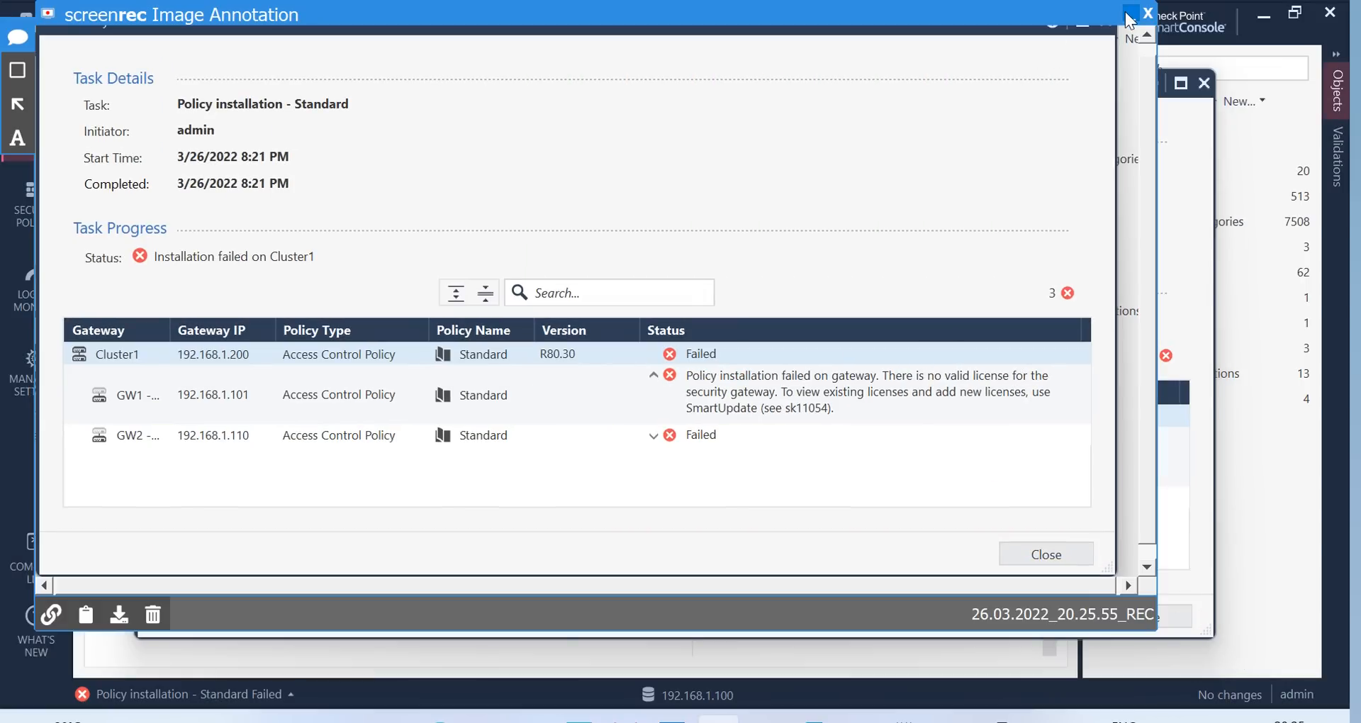
click(1130, 20)
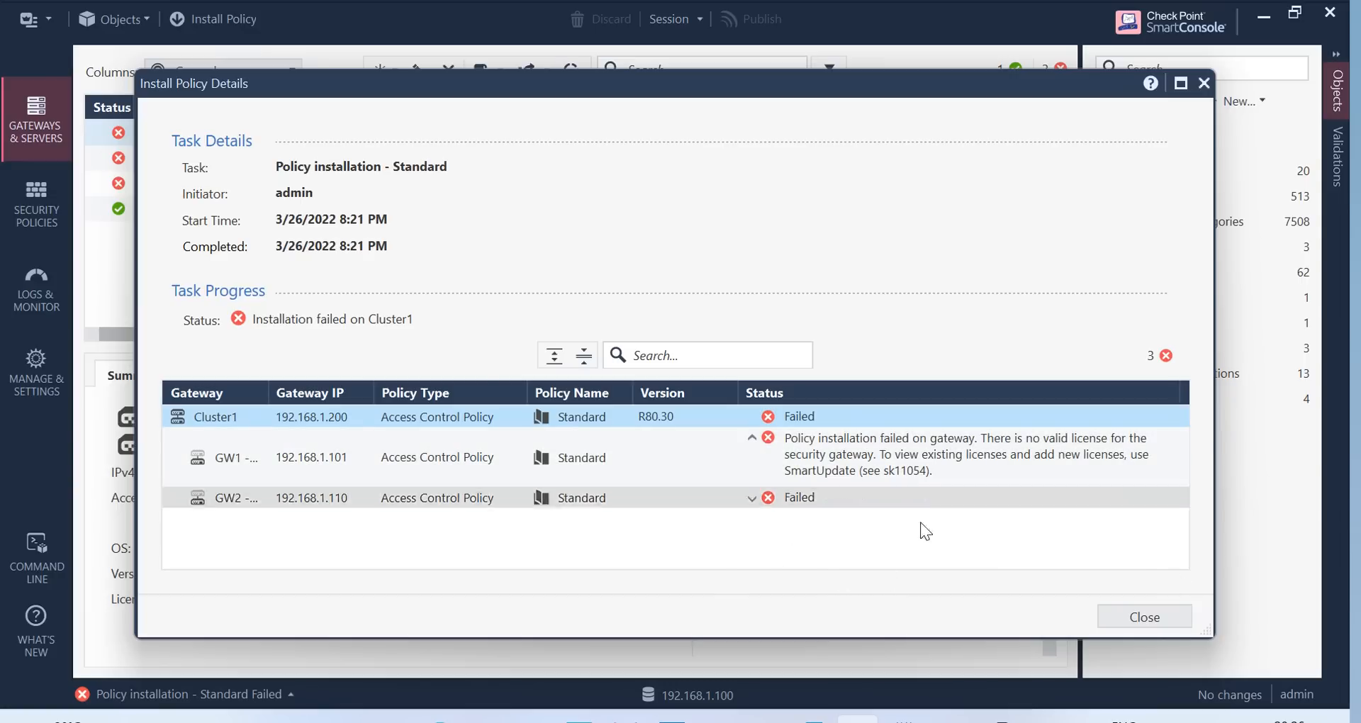
Select GW1's no-valid-license entry, then launch Microsoft Edge
click(895, 473)
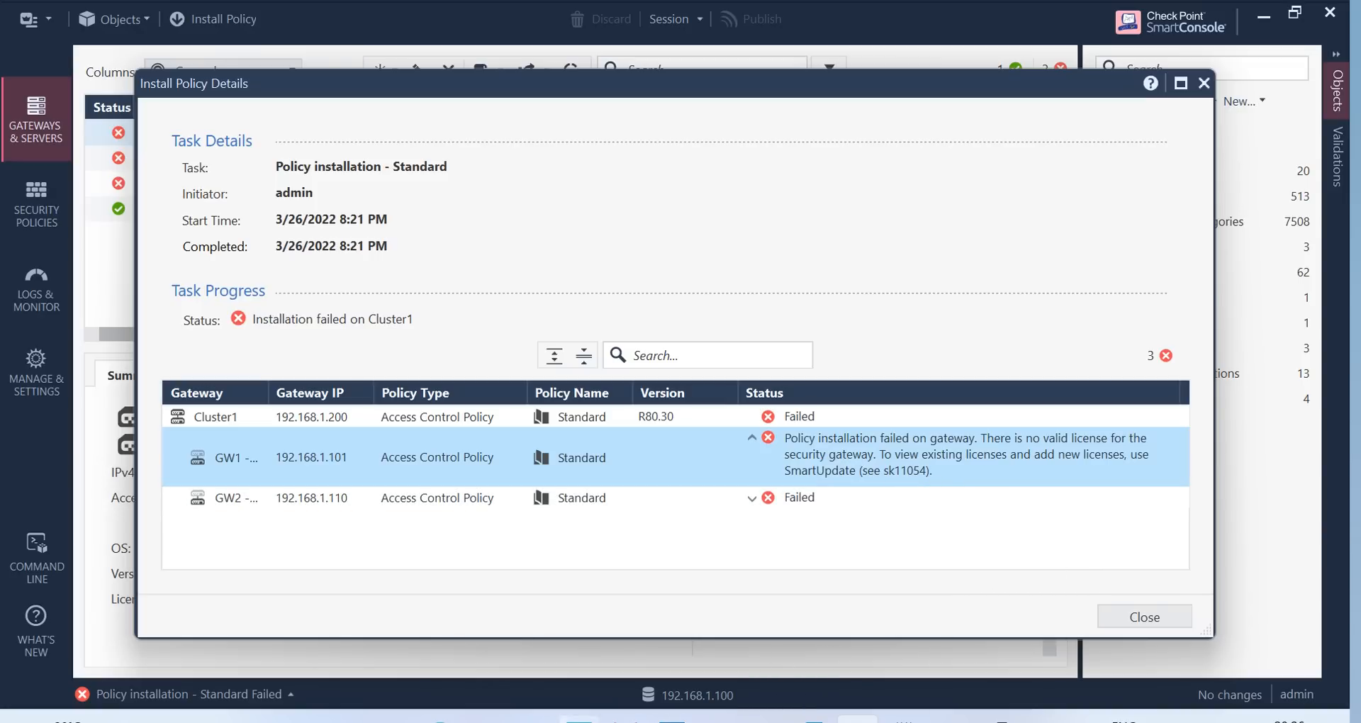
click(439, 720)
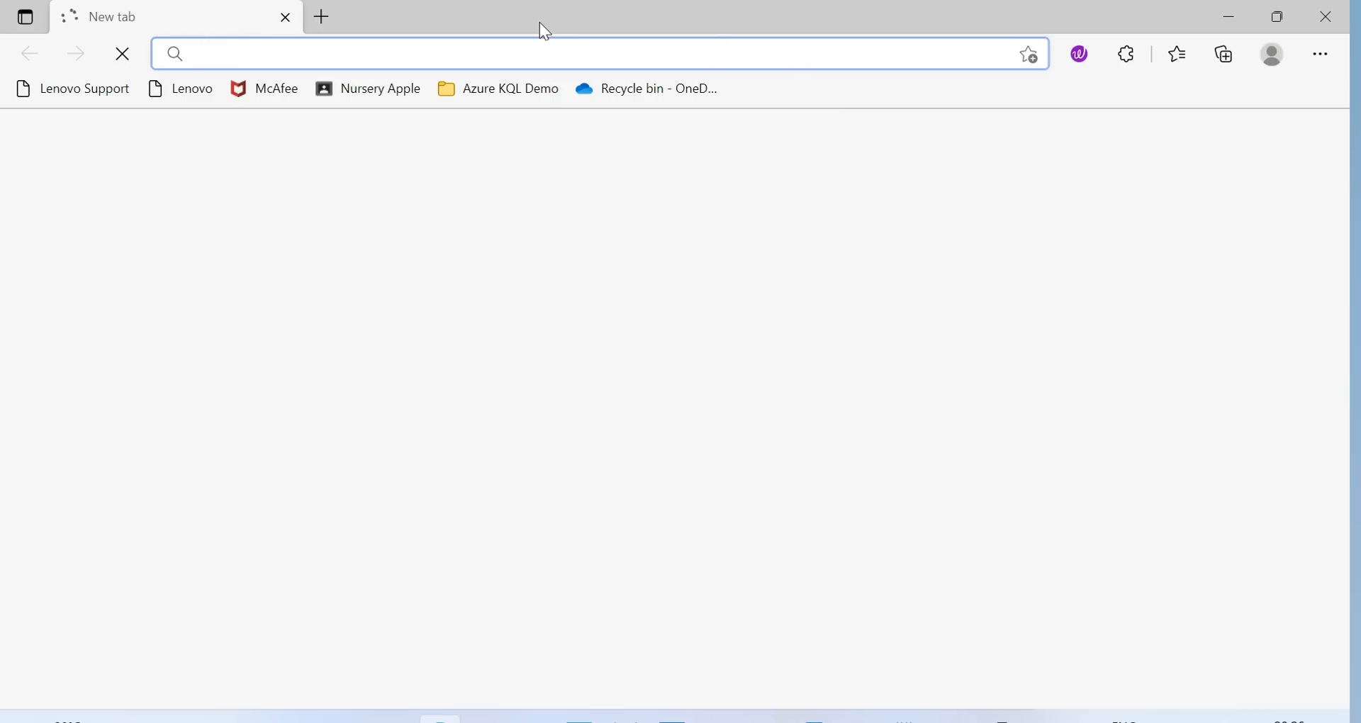
Run a Bing search for sk11054 from Edge's address bar
click(433, 50)
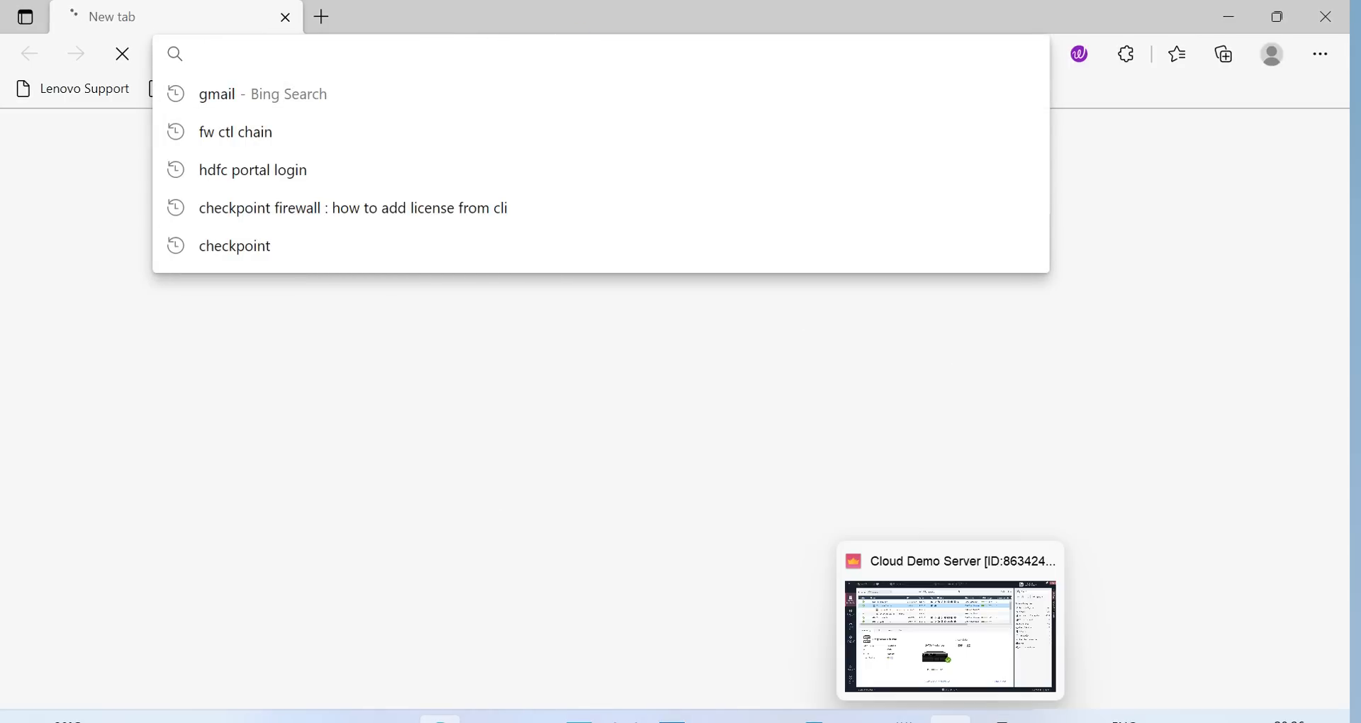
click(858, 720)
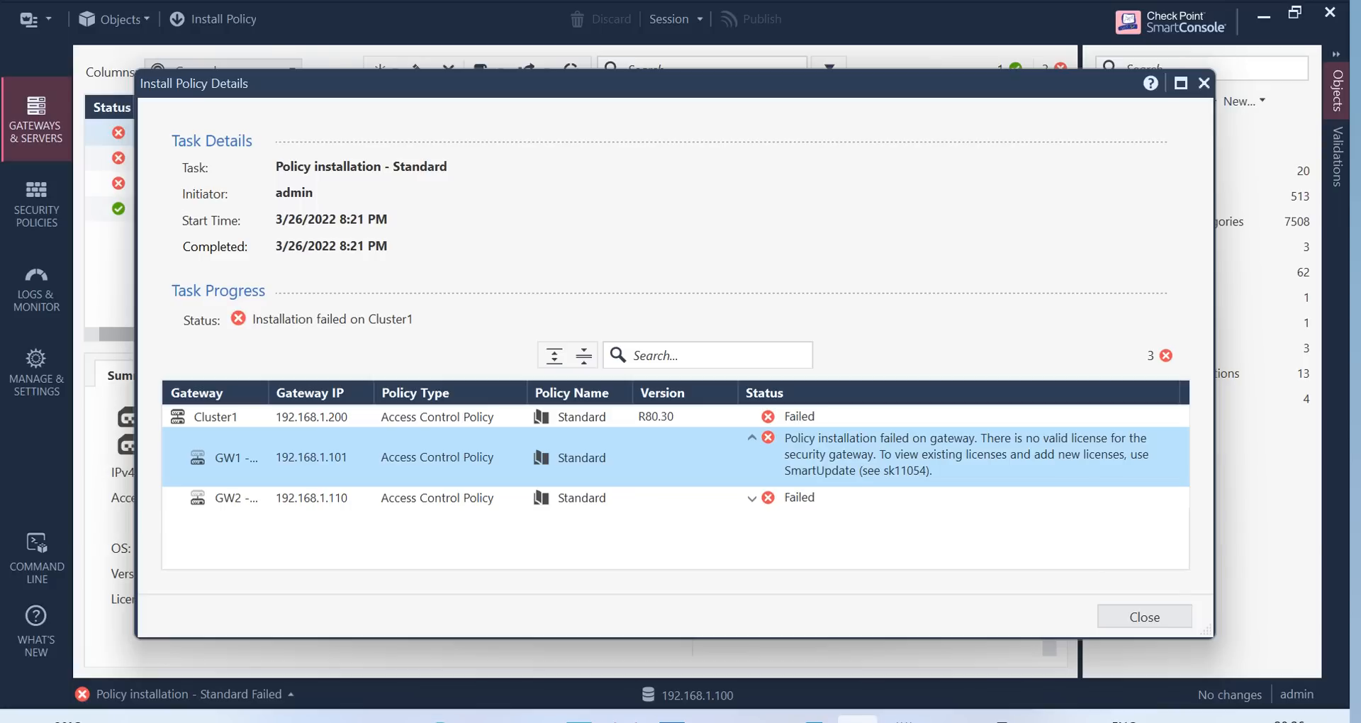
key(alt+Tab)
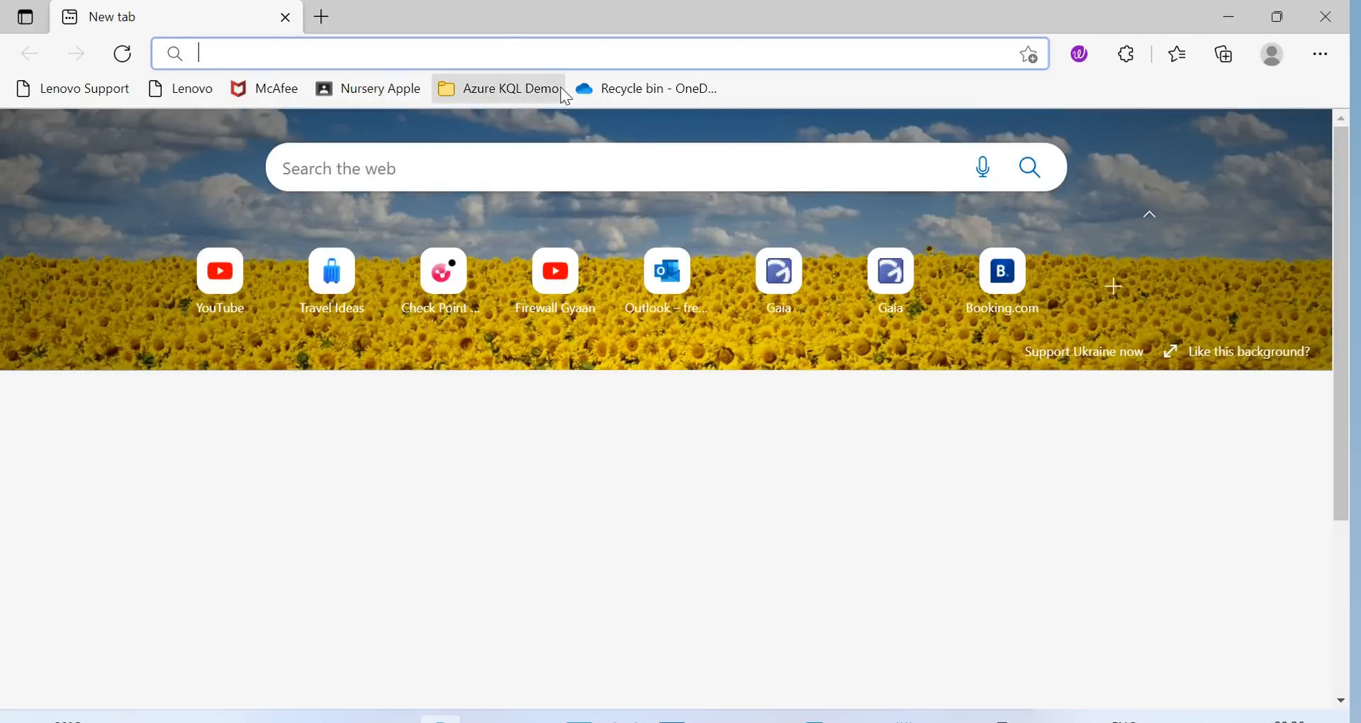
text(sk110)
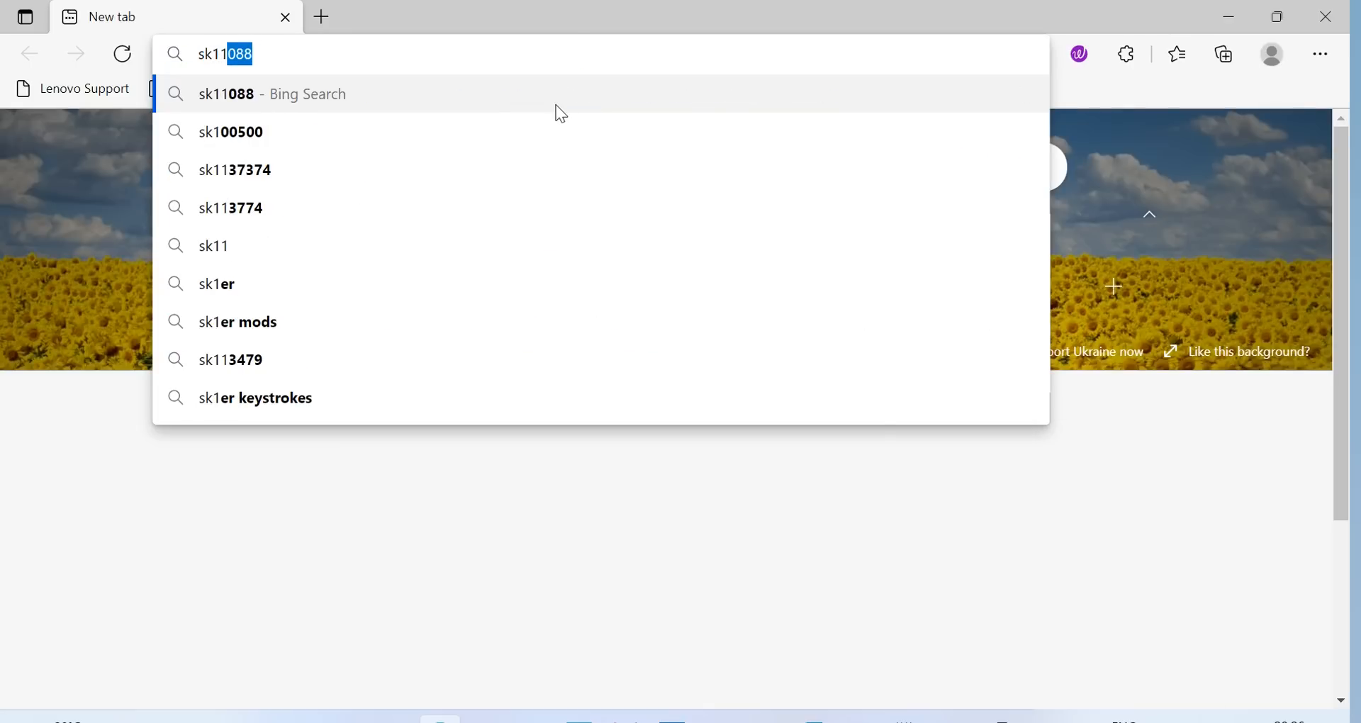
text(54)
key(Return)
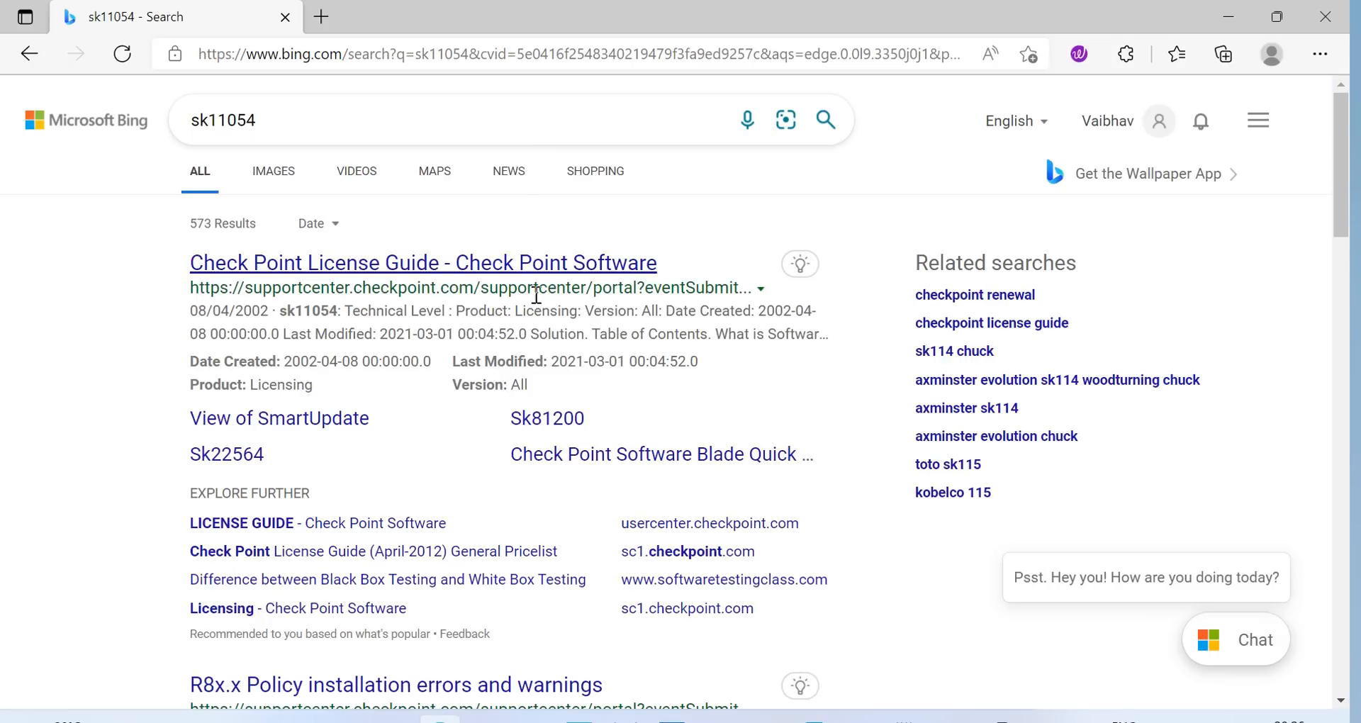
Open the sk11054 Check Point License Guide result and reload the page
click(461, 262)
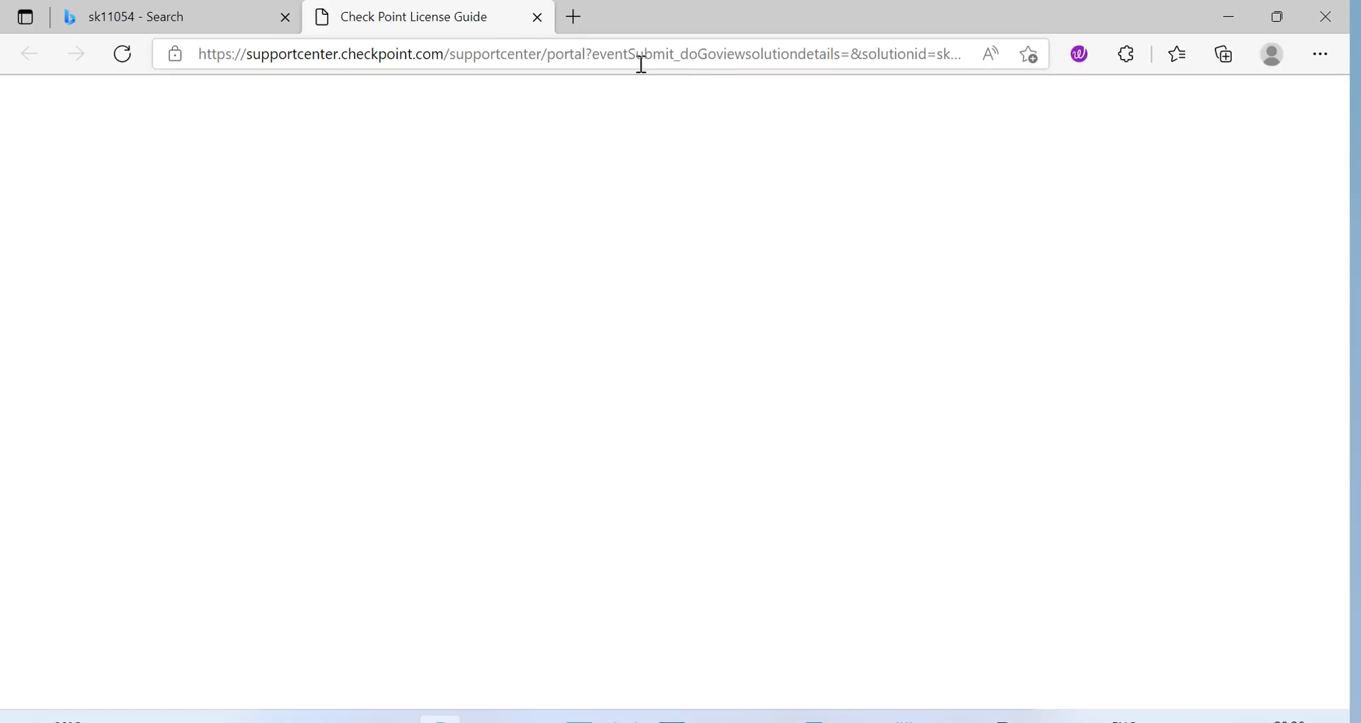
click(719, 65)
key(Return)
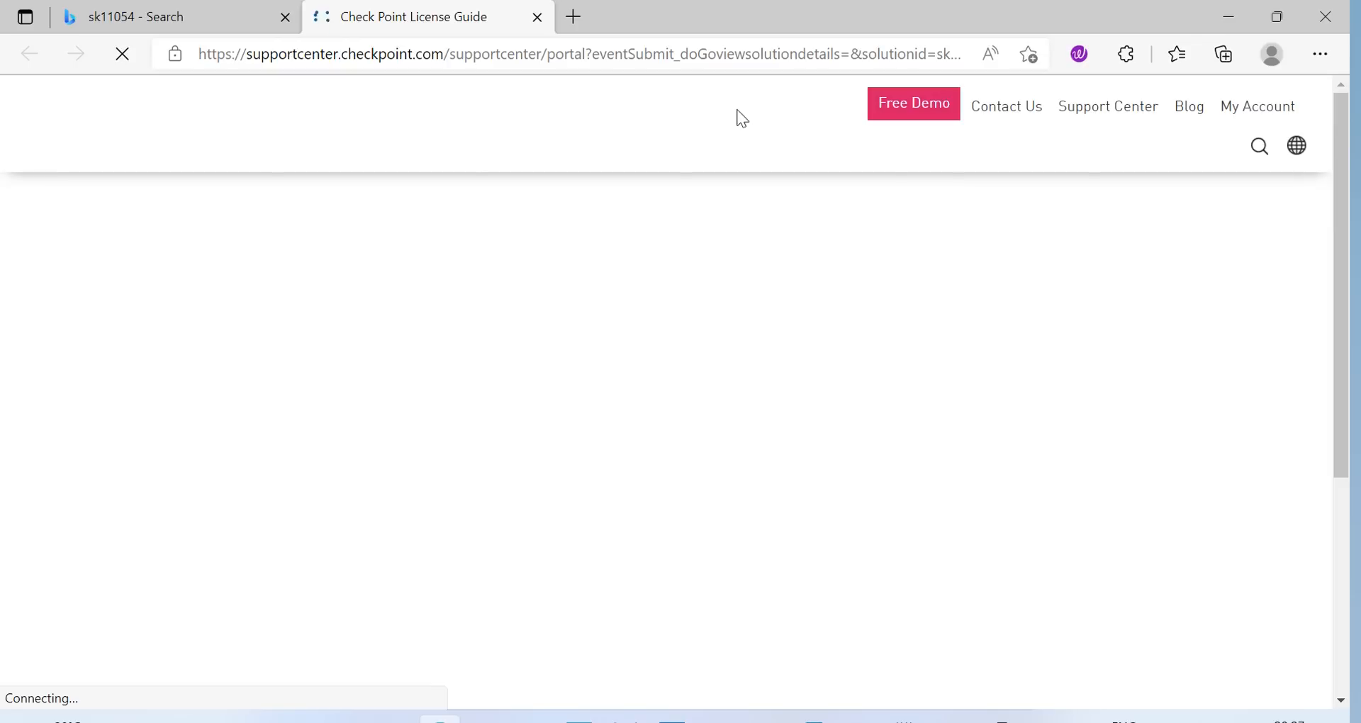
Scroll through the License Guide's activation guidance and back to the top
scroll(691, 376, down, 6)
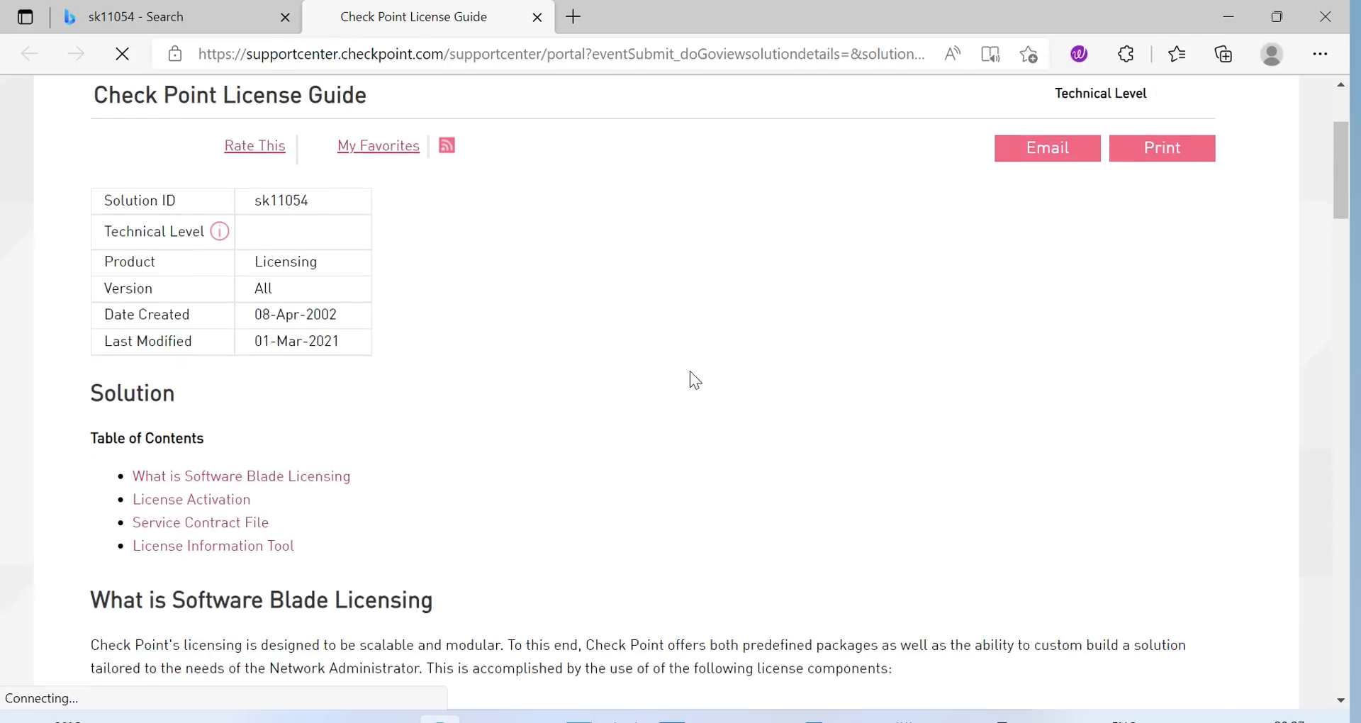
scroll(679, 409, down, 4)
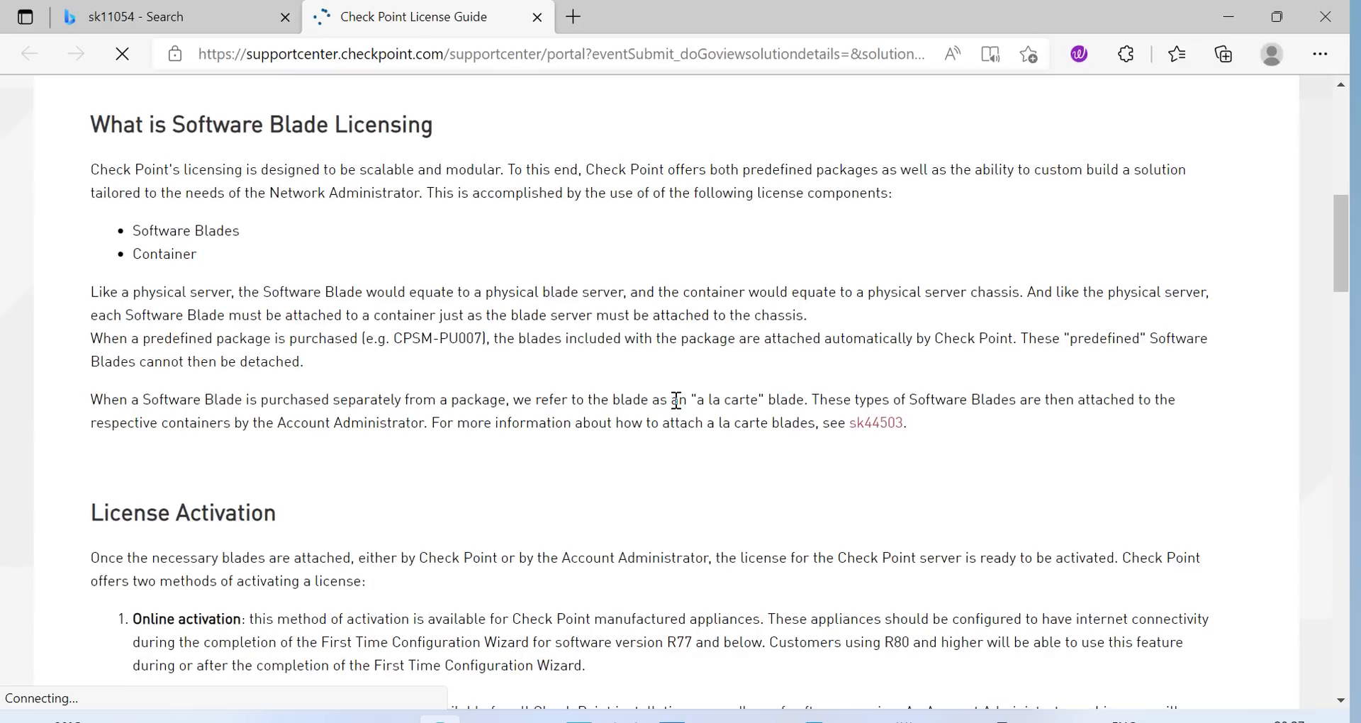
scroll(699, 380, up, 3)
scroll(699, 363, up, 3)
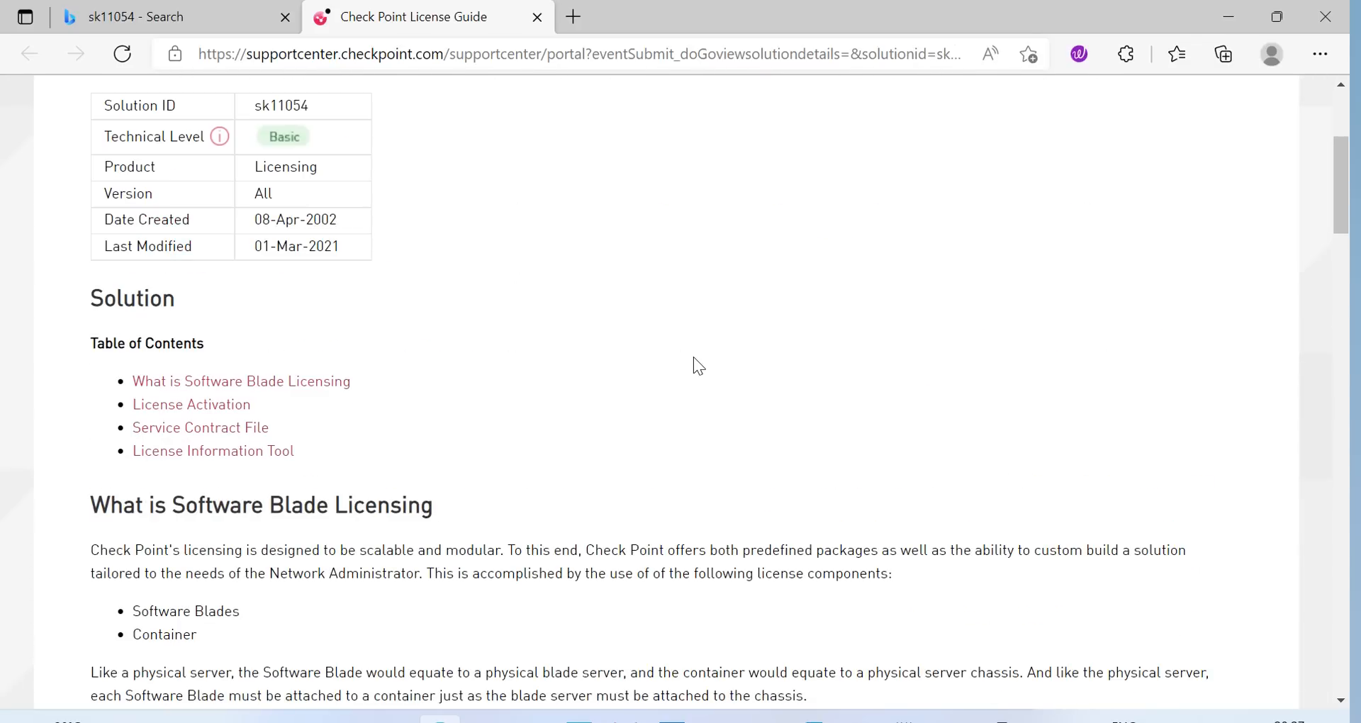
scroll(691, 355, up, 4)
scroll(692, 355, down, 20)
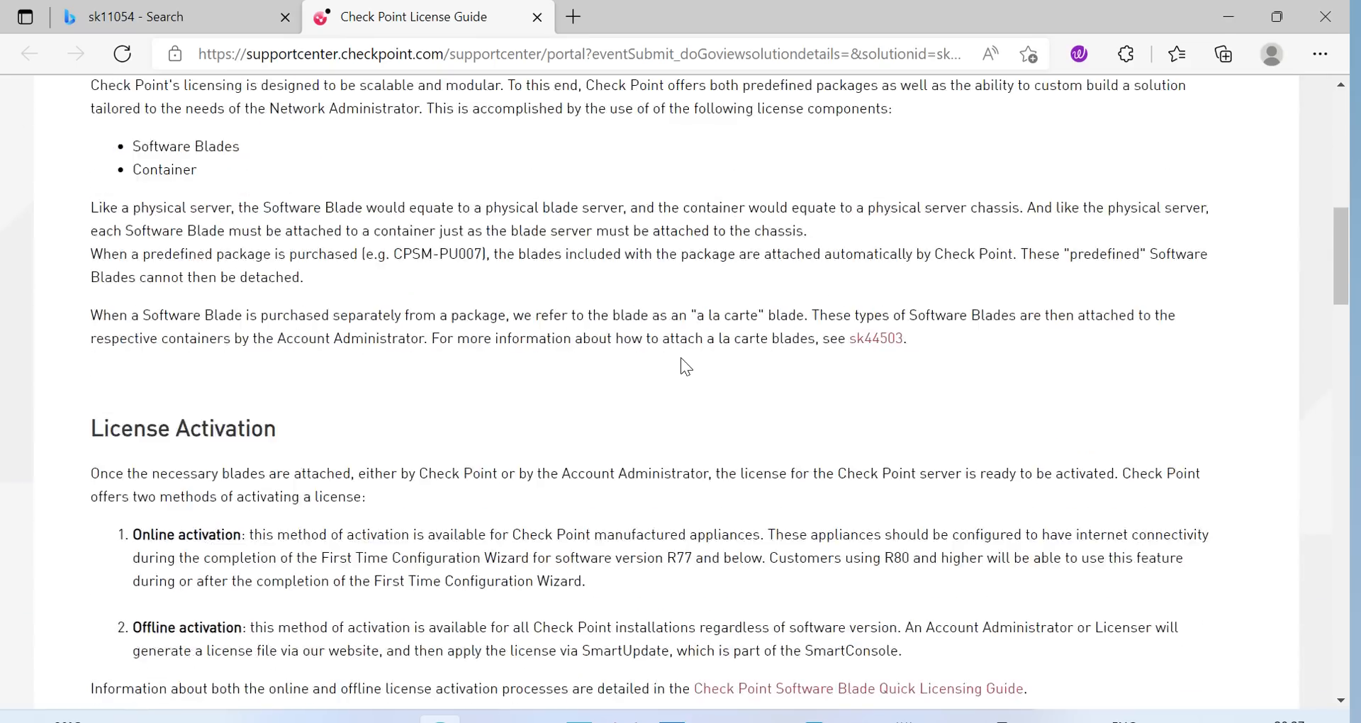
scroll(667, 363, down, 4)
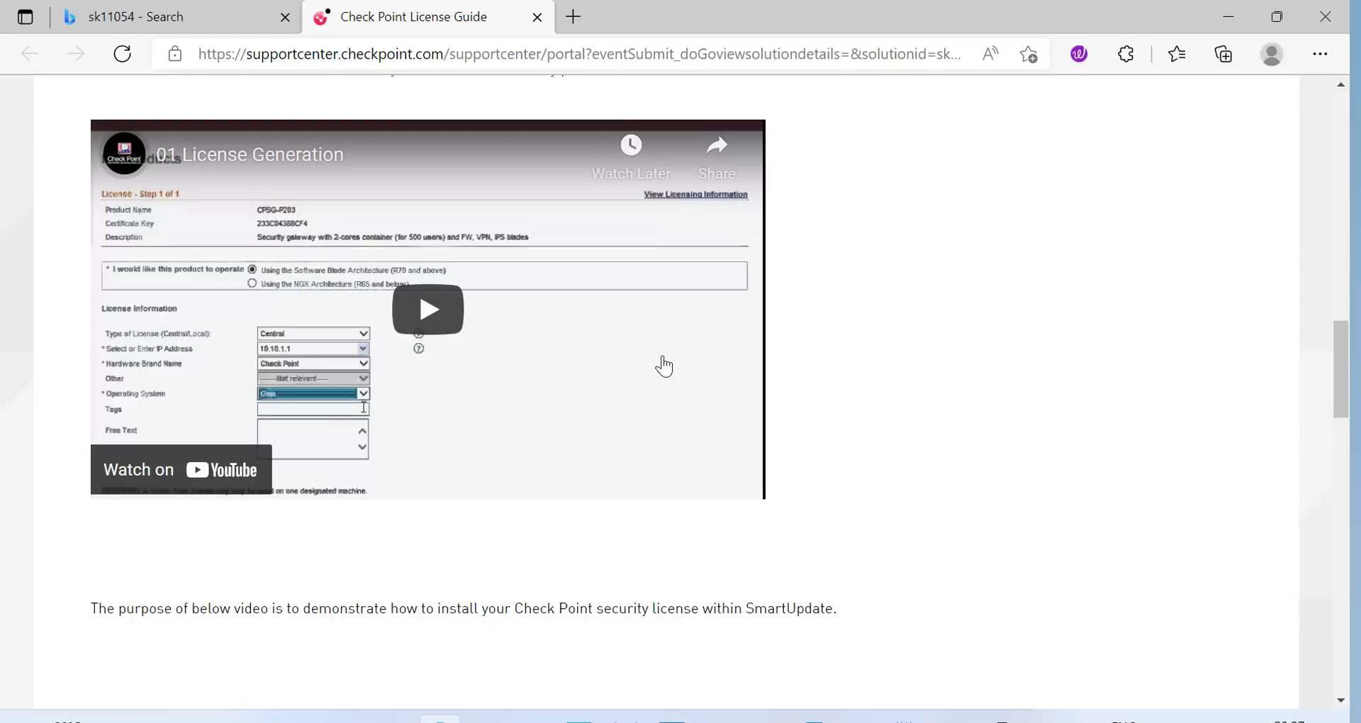
scroll(697, 391, up, 1)
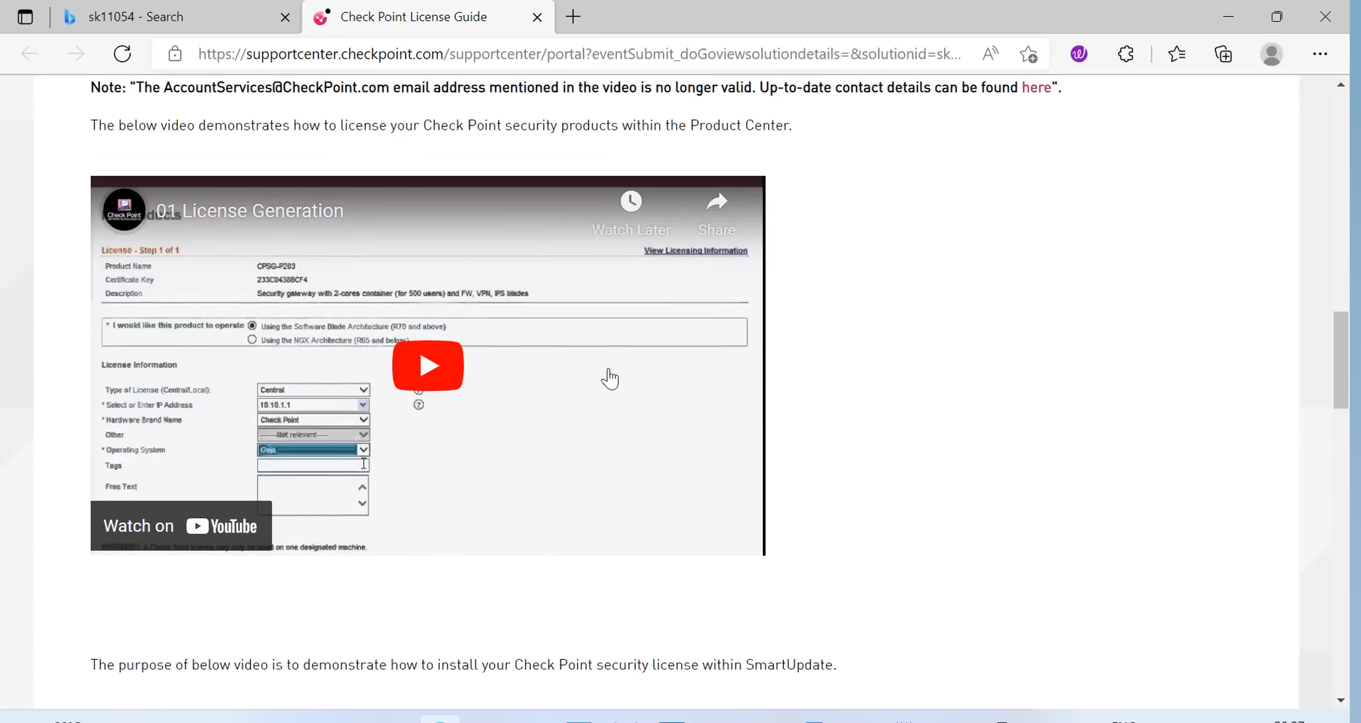
scroll(138, 433, down, 5)
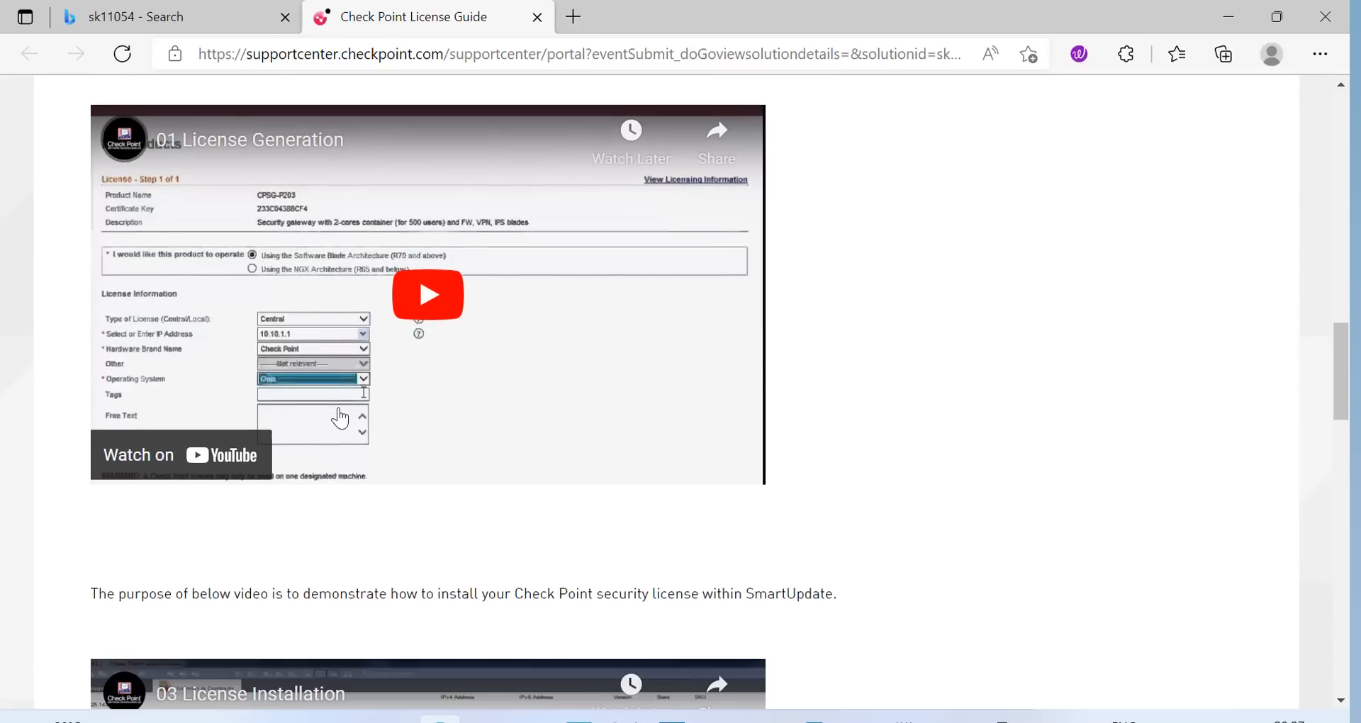
scroll(630, 363, down, 4)
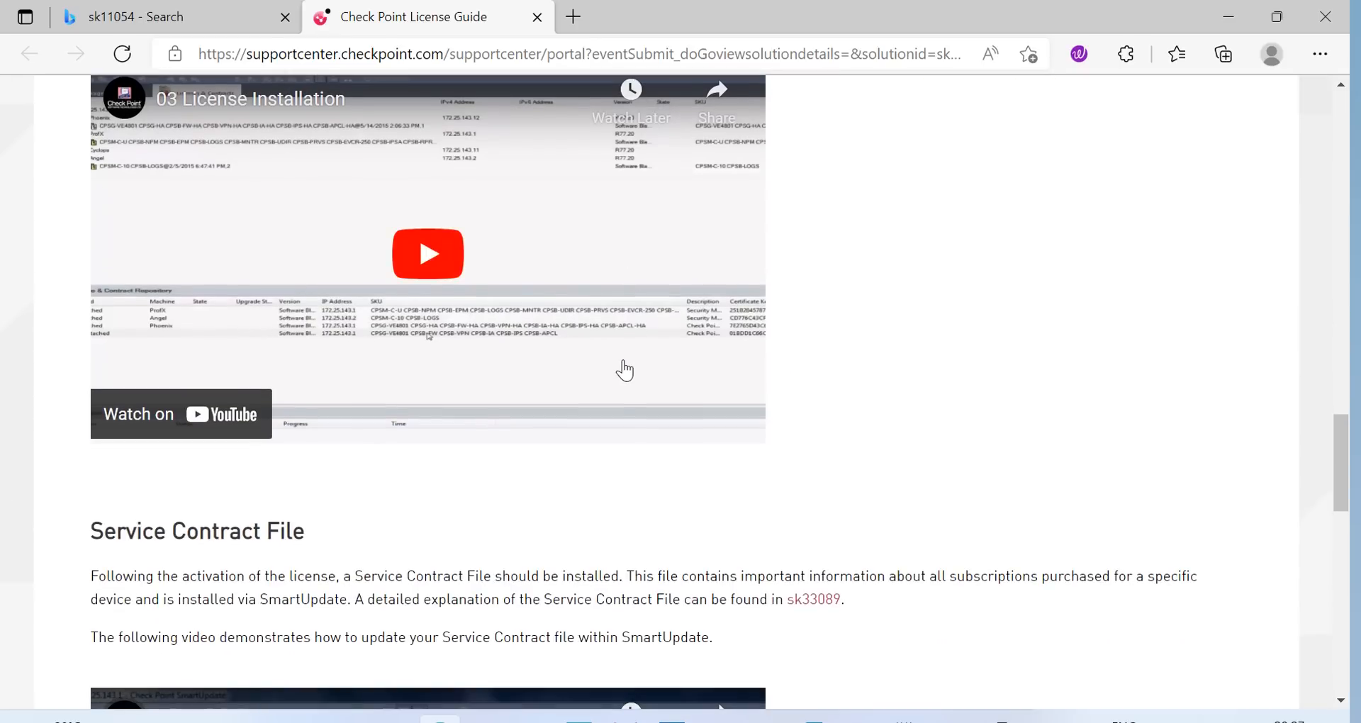
scroll(624, 369, down, 3)
scroll(619, 387, down, 9)
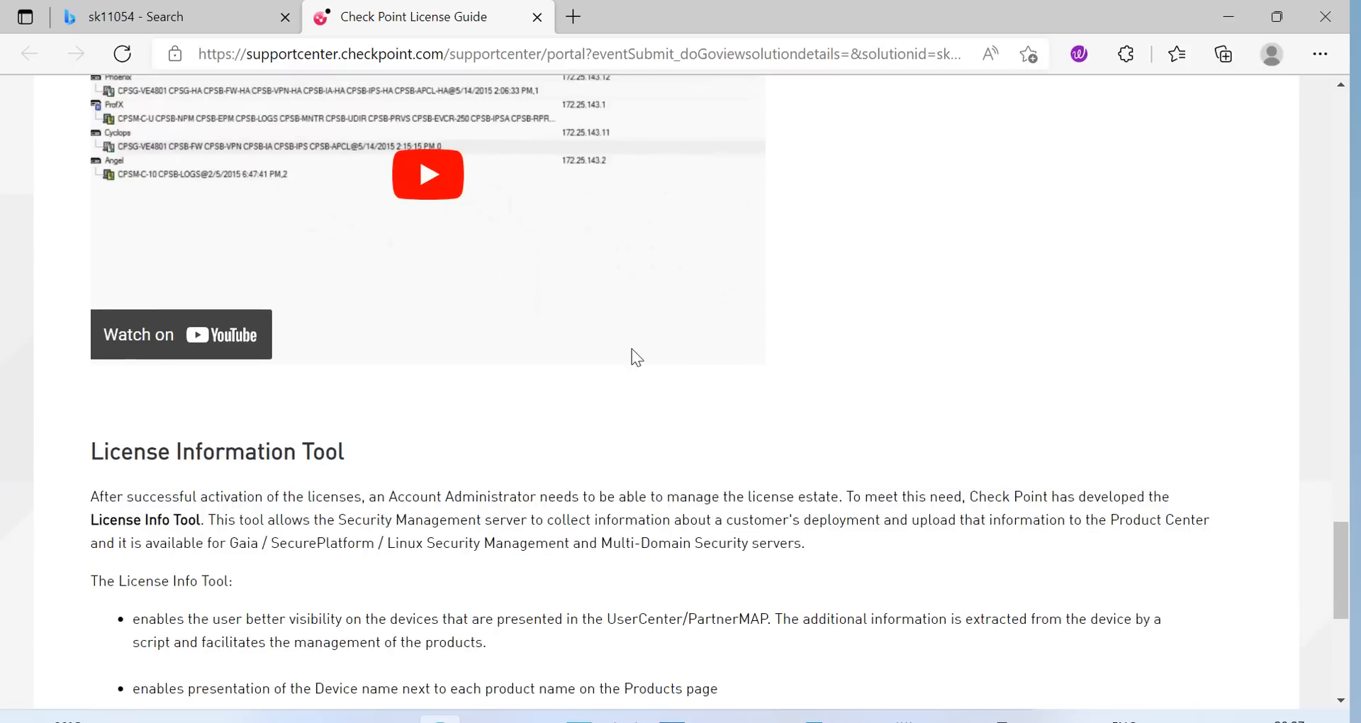
scroll(815, 363, down, 2)
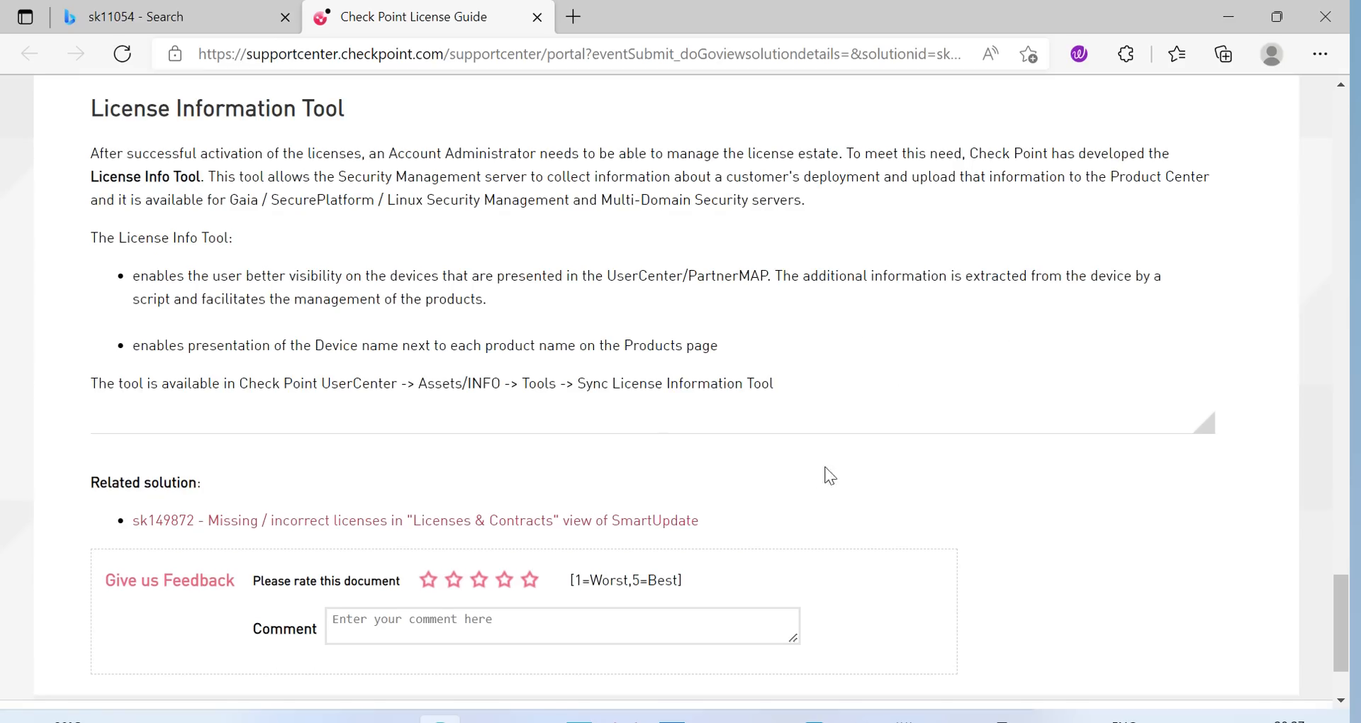
scroll(805, 468, up, 16)
scroll(803, 457, up, 12)
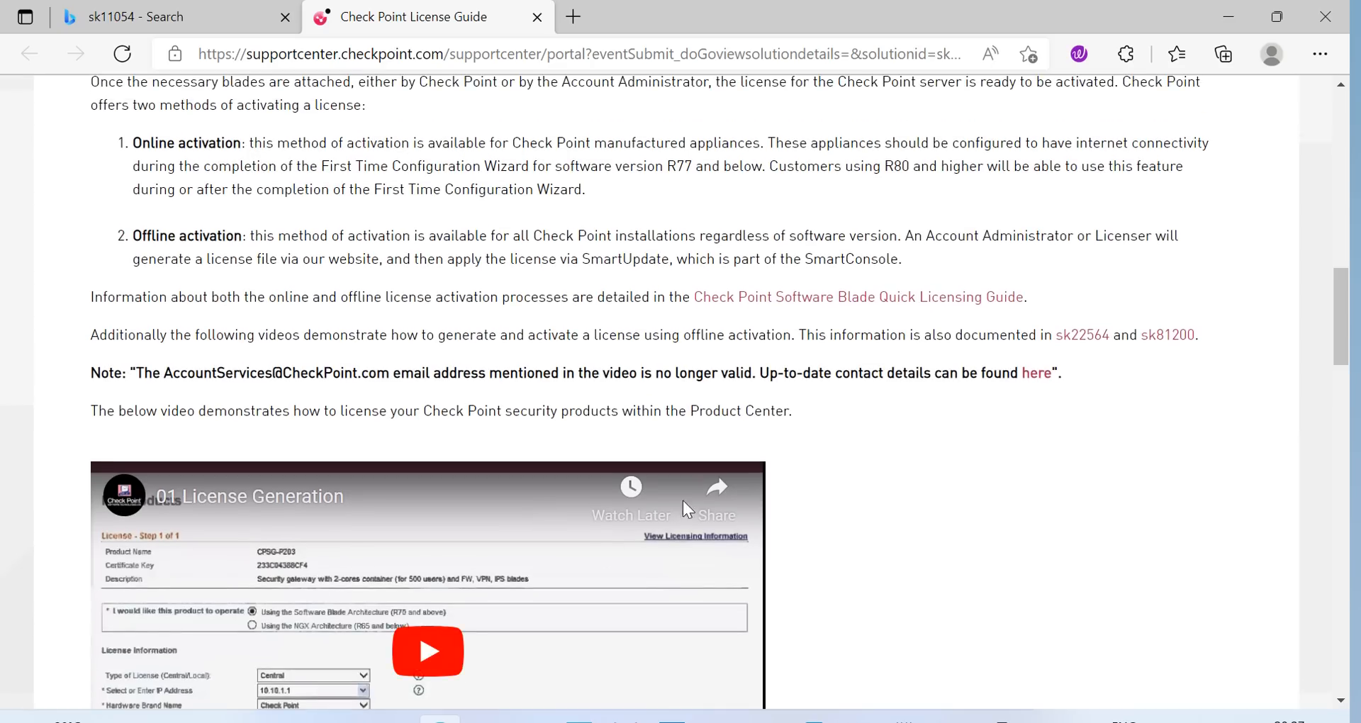
scroll(681, 500, up, 13)
scroll(618, 507, up, 4)
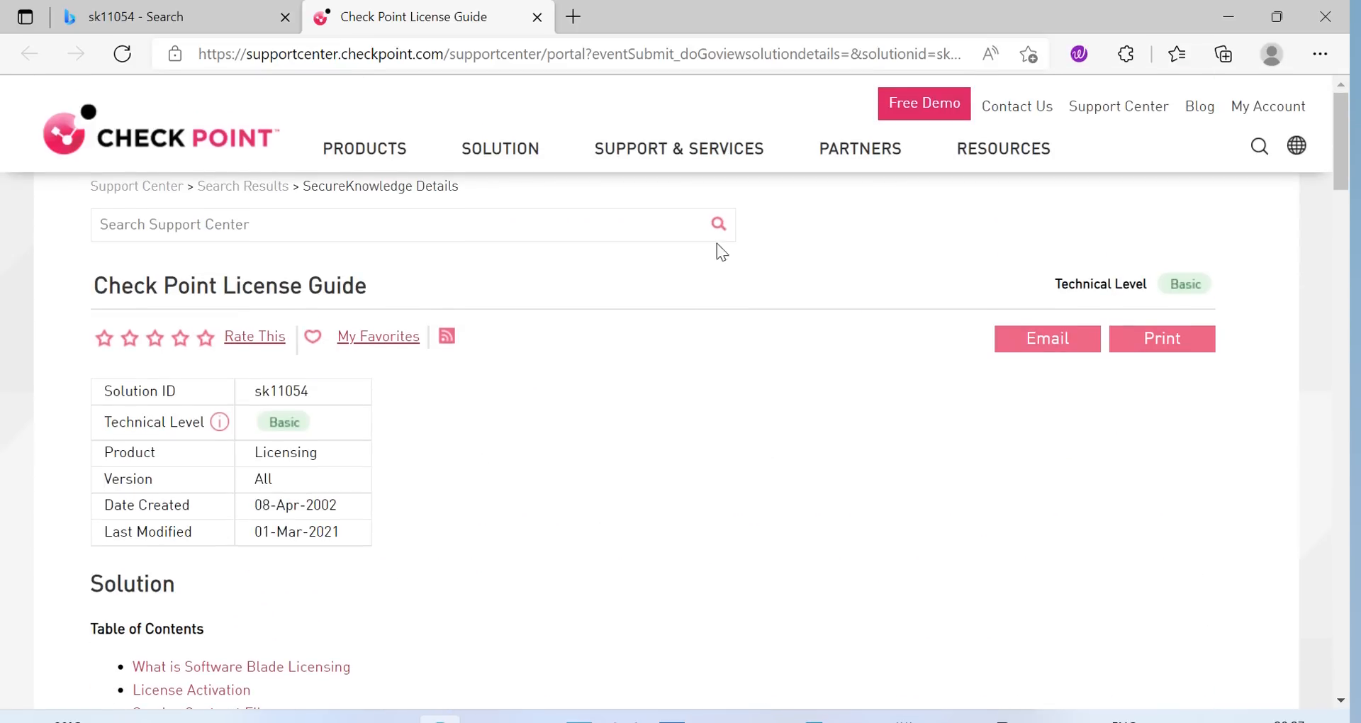
On the account sign-in page, choose the saved e-mail, enter the password and submit
click(1252, 108)
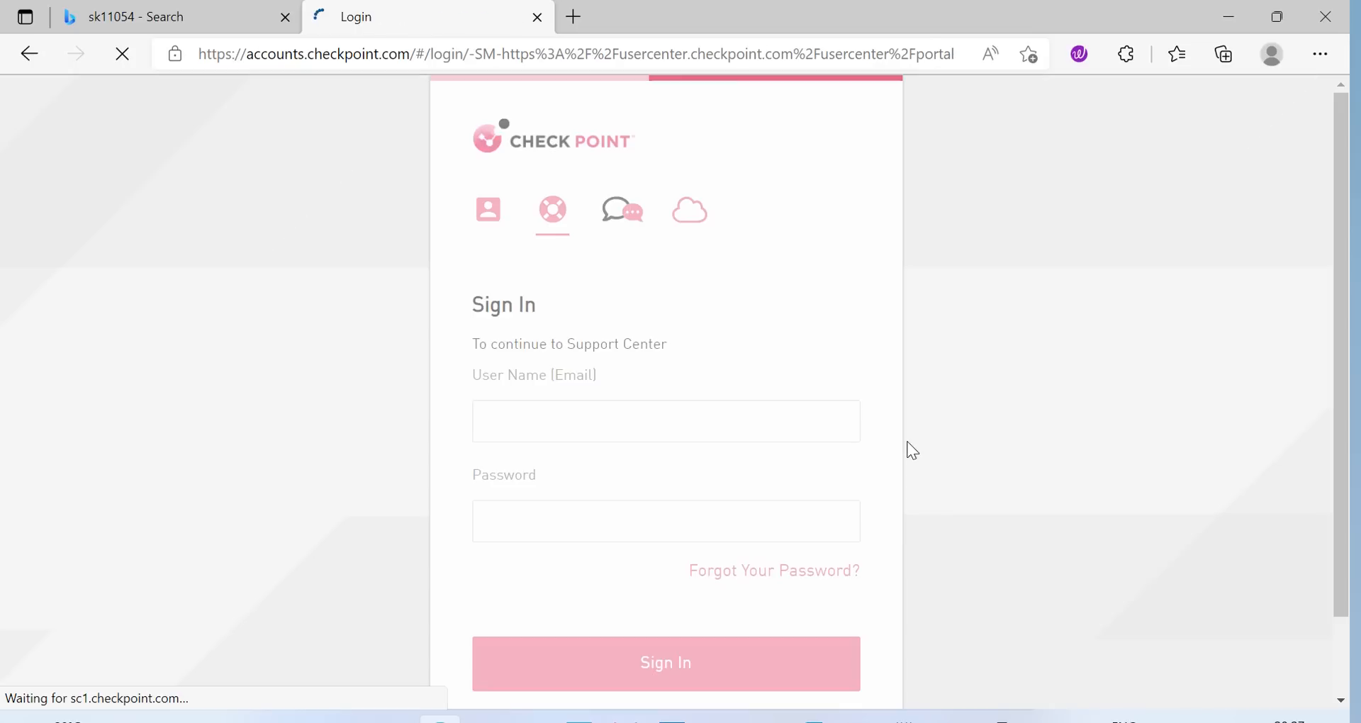
click(698, 419)
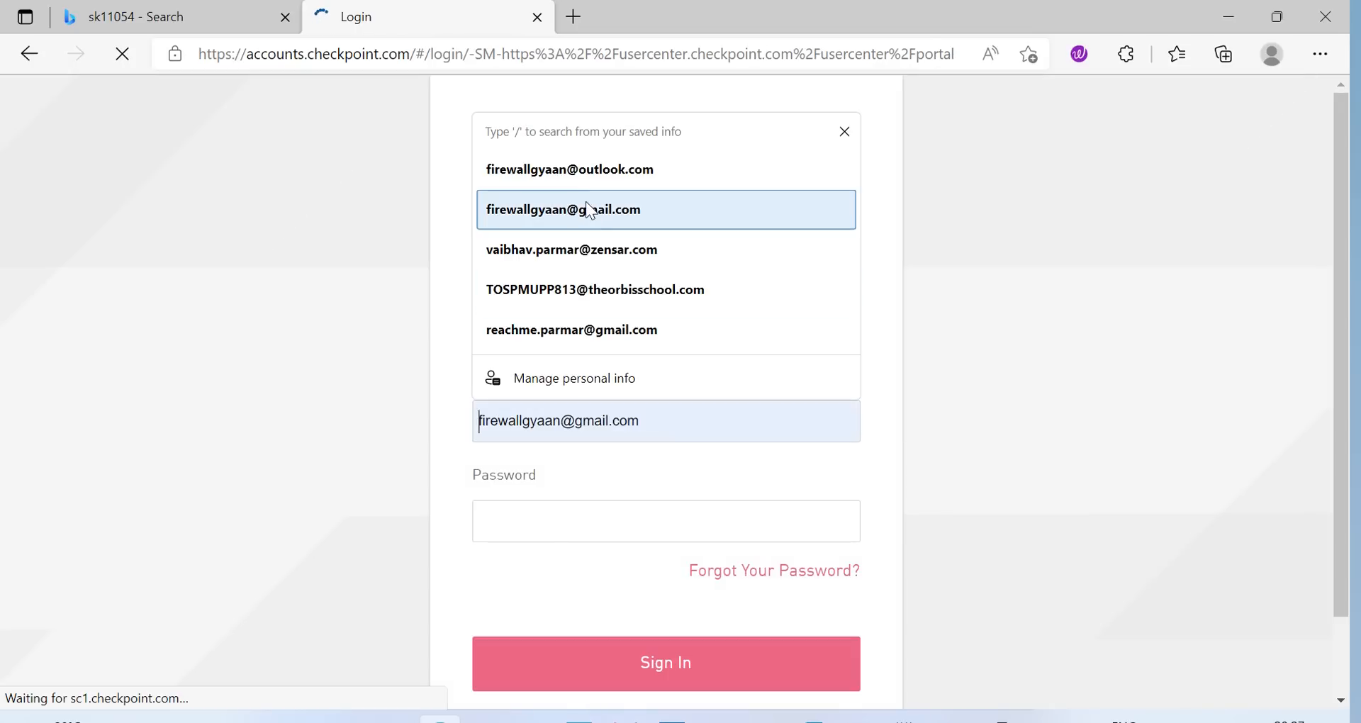
click(595, 179)
click(575, 518)
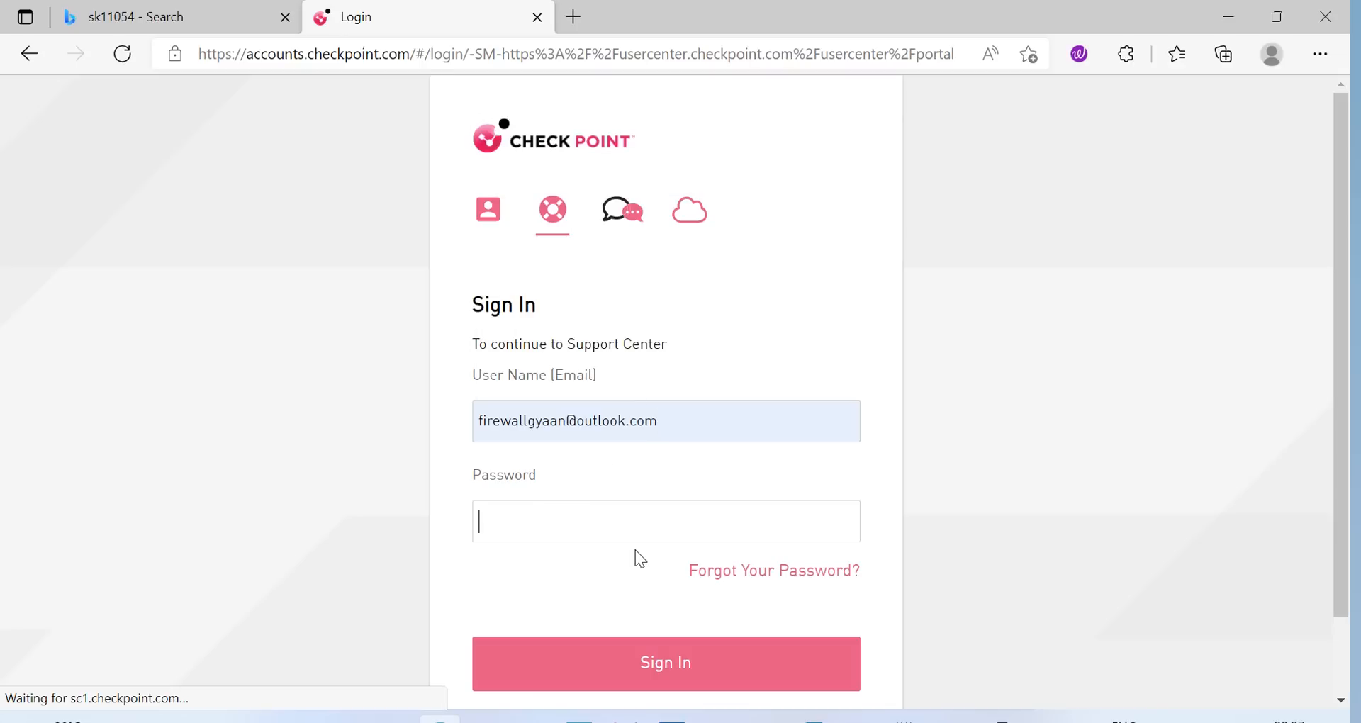
text(•••••••••)
click(686, 663)
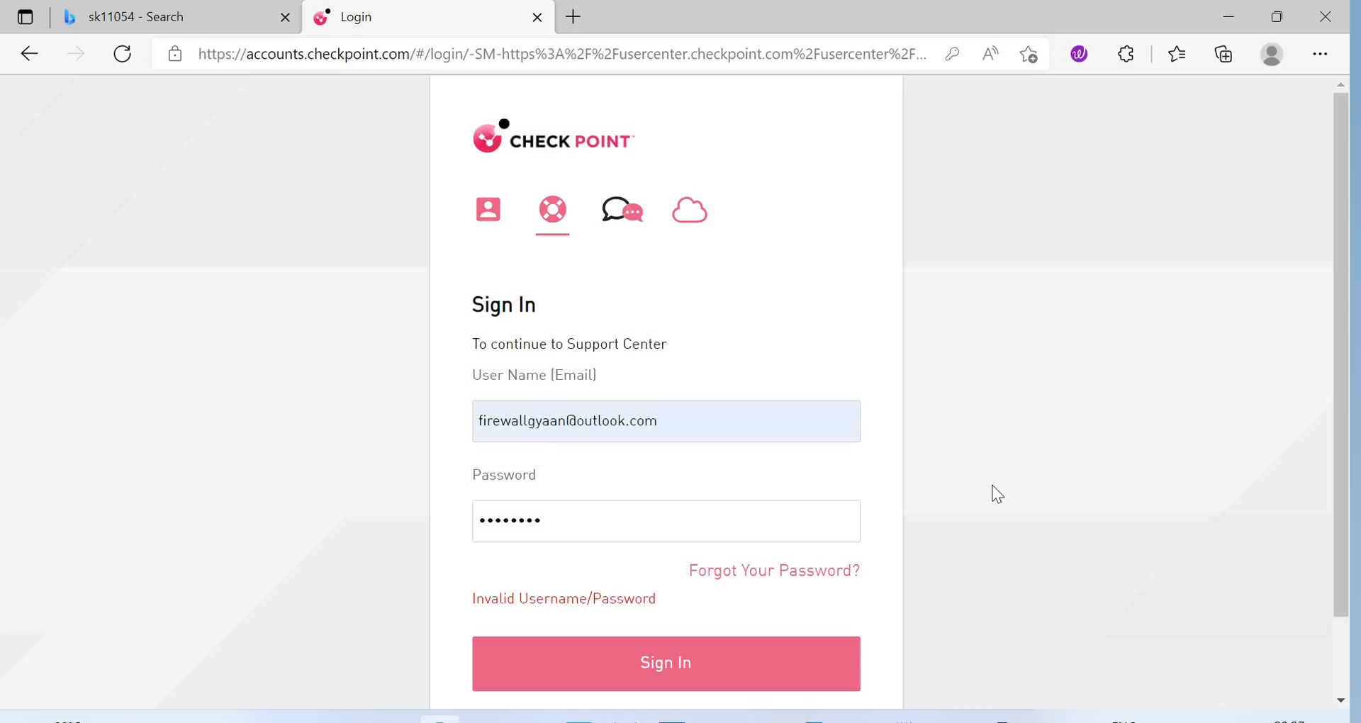
After the sign-in error, retype the corrected password and sign in to User Center
click(570, 515)
click(697, 667)
drag(630, 514, 32, 519)
text(••••••••••••••)
click(788, 656)
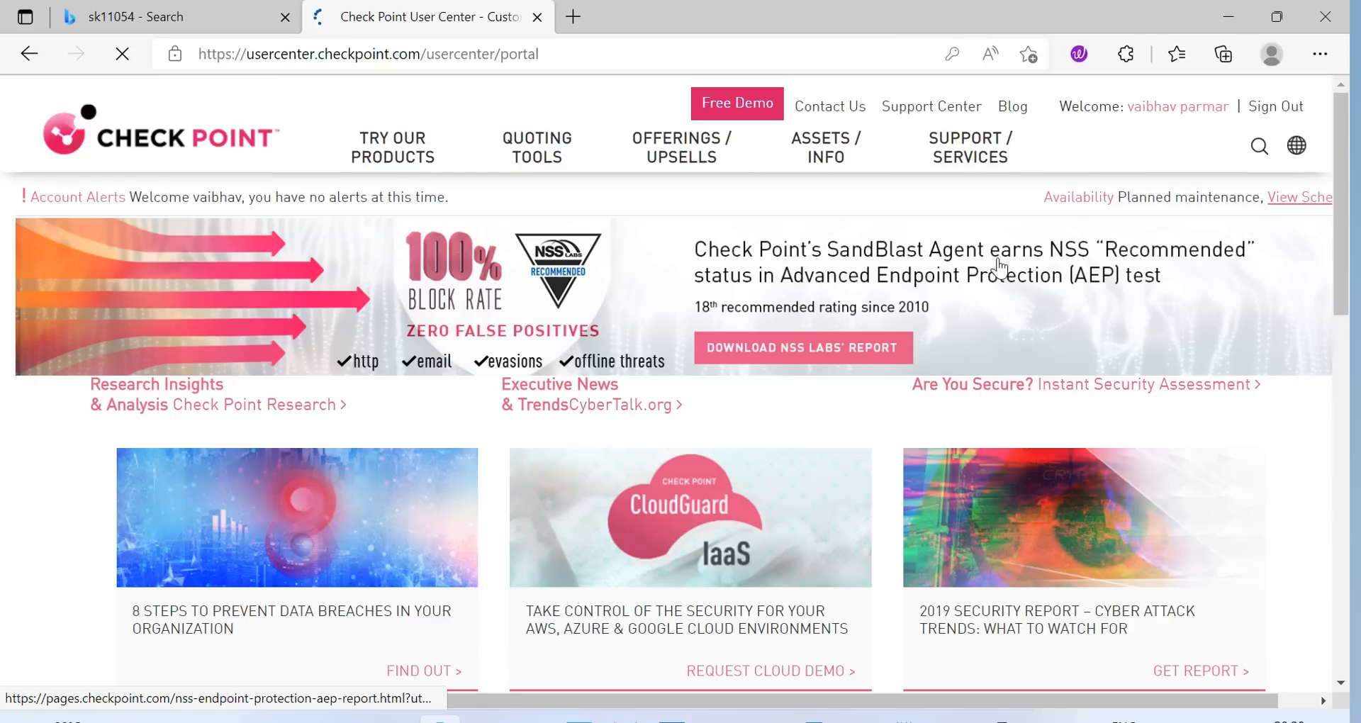
Open Product Evaluation under TRY OUR PRODUCTS, then switch back to SmartConsole's Install Policy Details
click(389, 152)
click(178, 298)
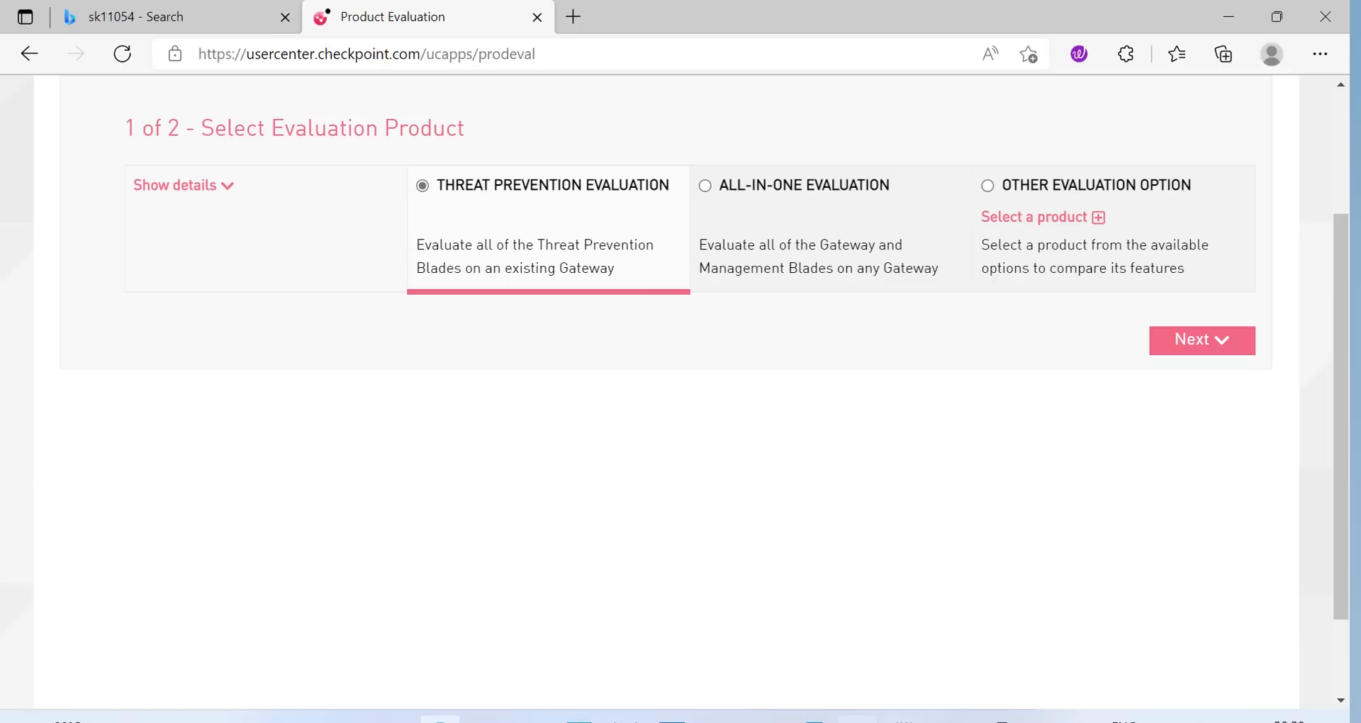
click(858, 719)
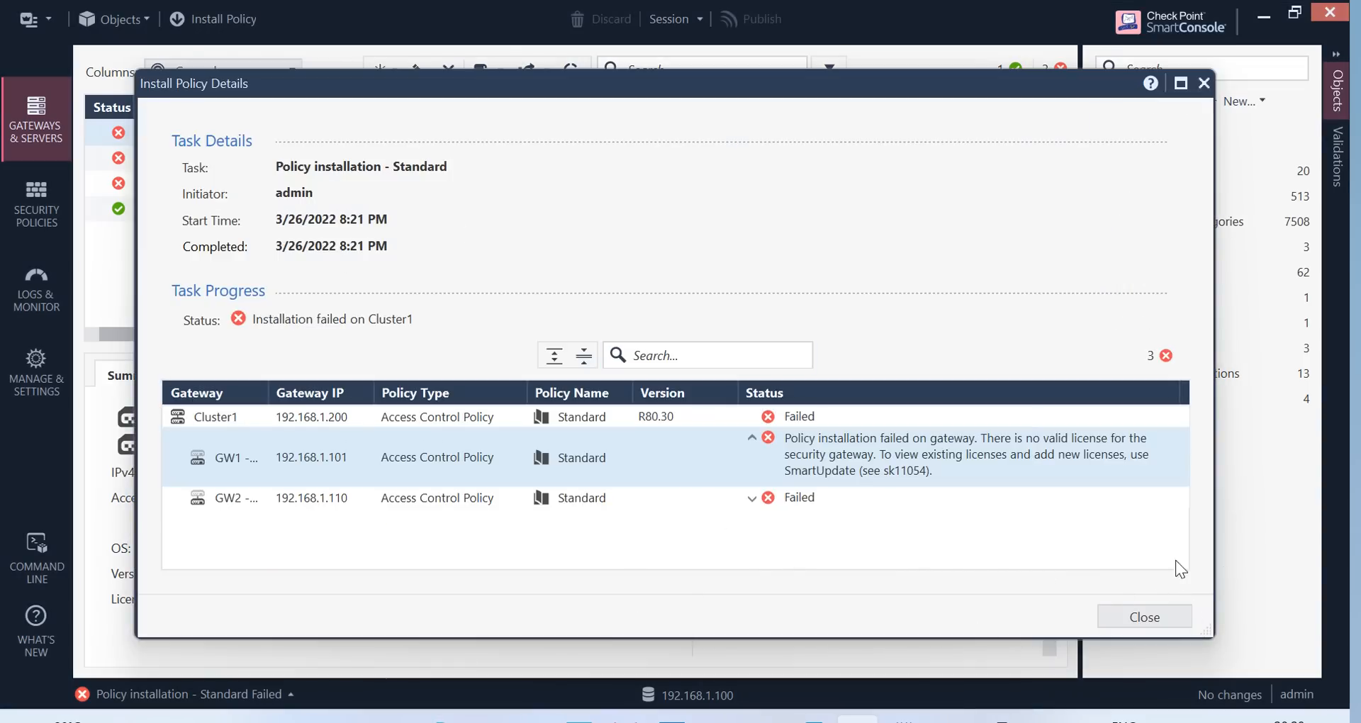
Close Install Policy Details and launch SmartUpdate via Manage licenses and packages
click(1159, 616)
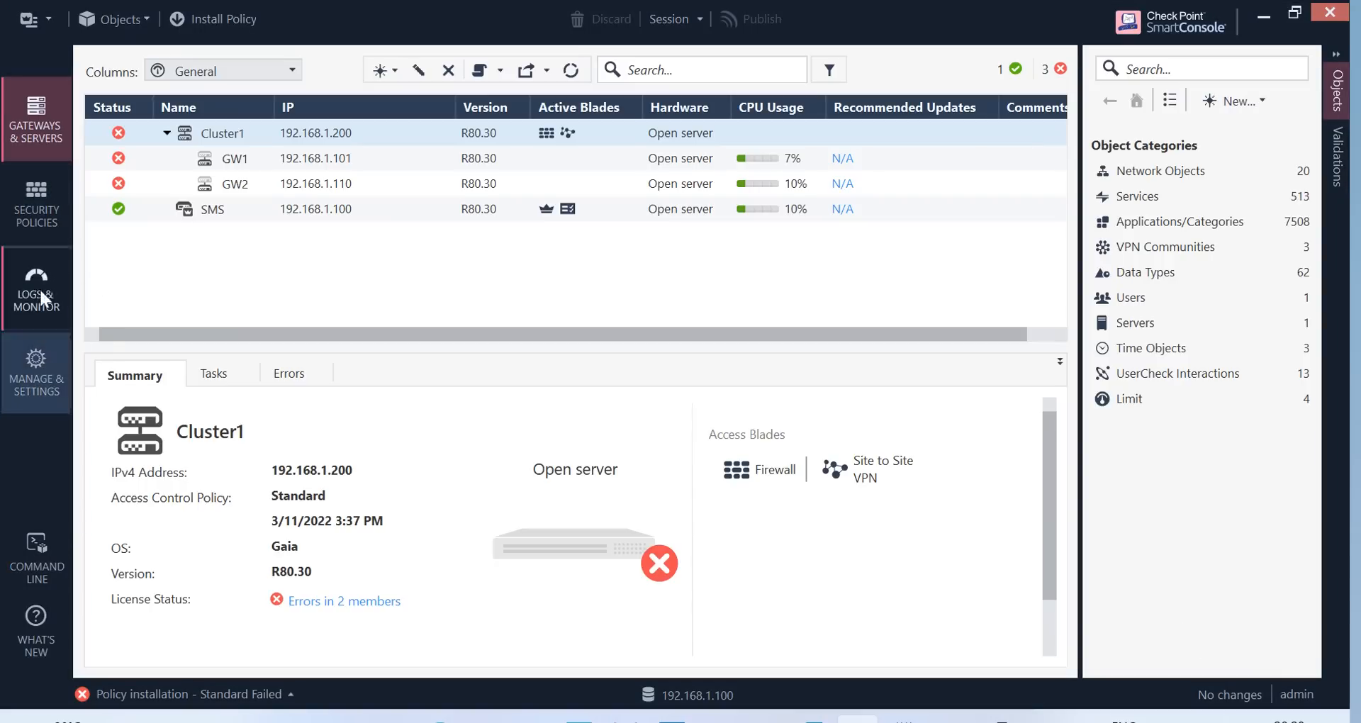
click(49, 23)
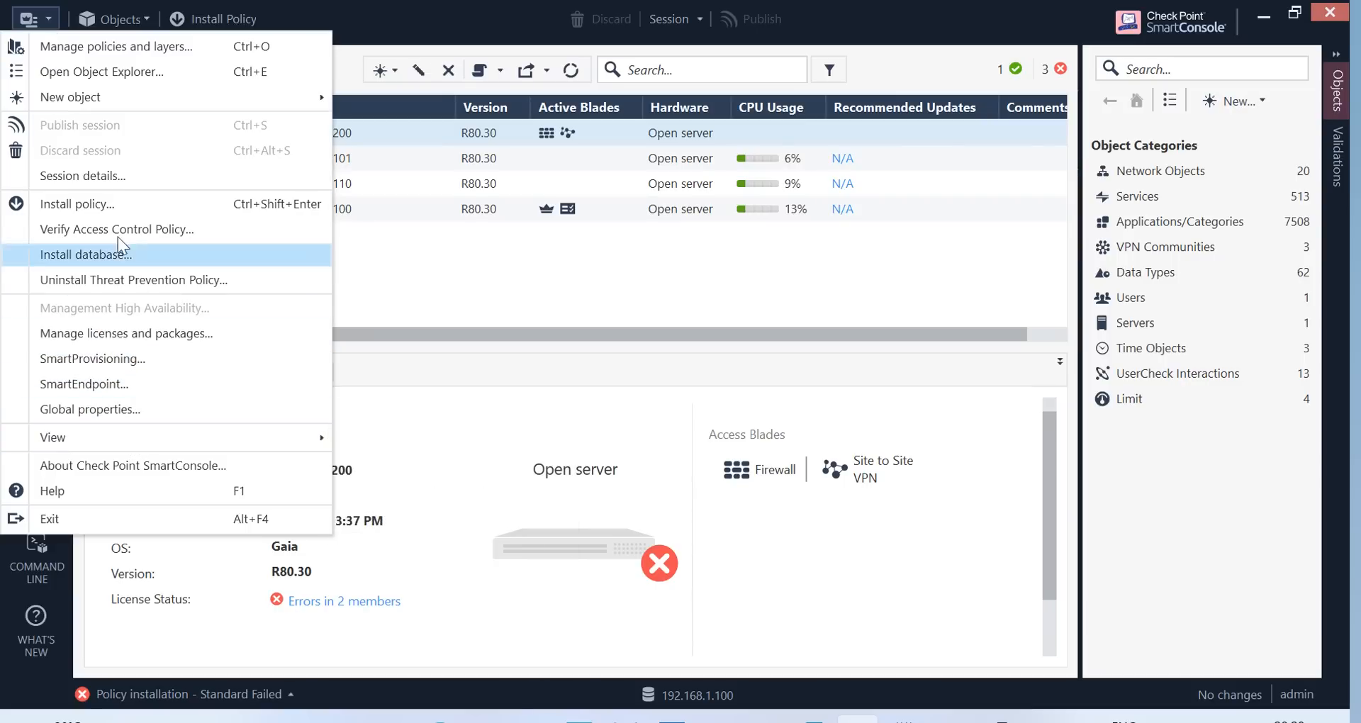
click(122, 336)
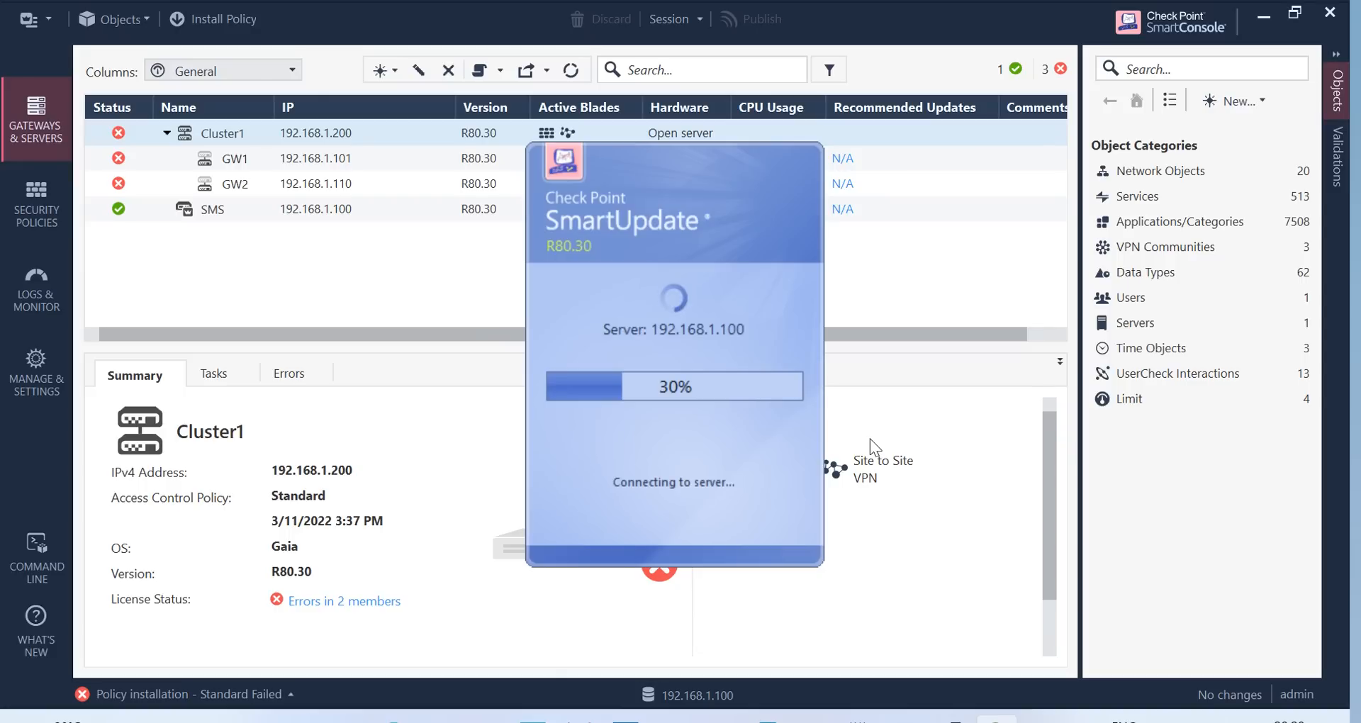
Confirm in the gateway terminal that GW1 is down and GW2 is ACTIVE
click(955, 720)
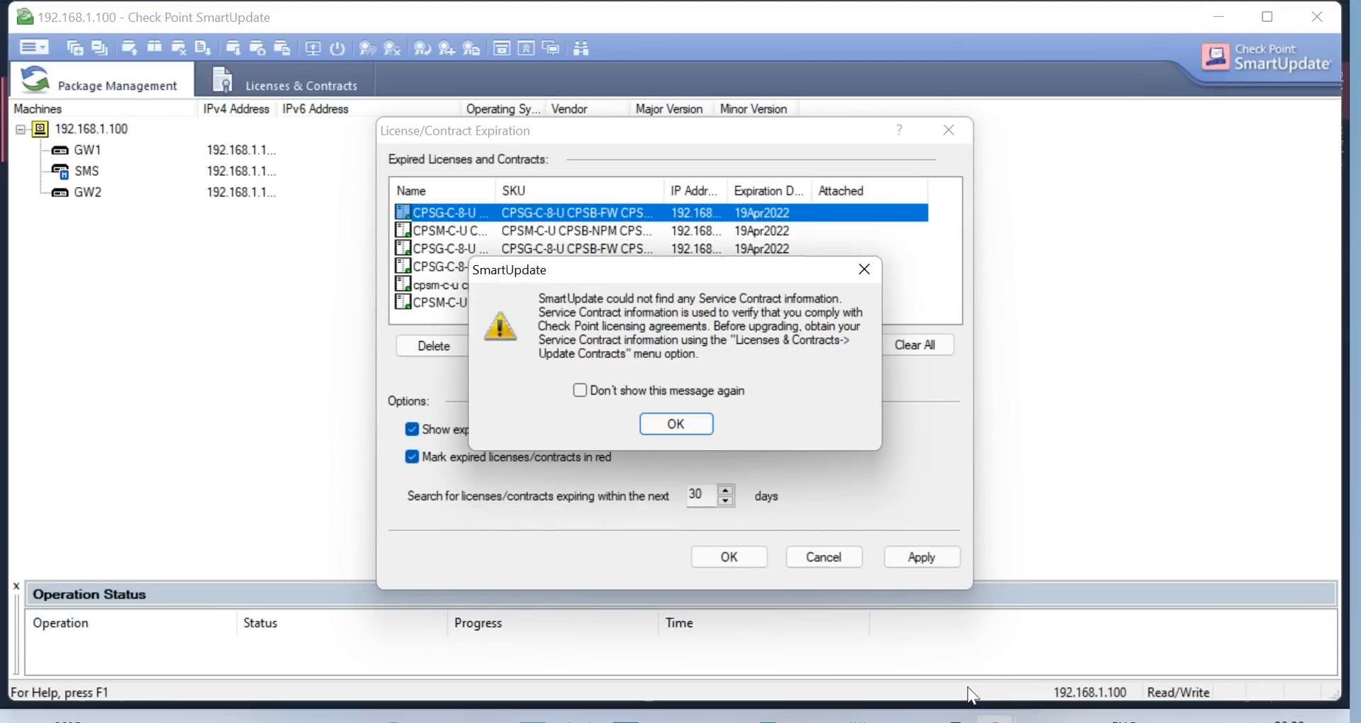
click(954, 719)
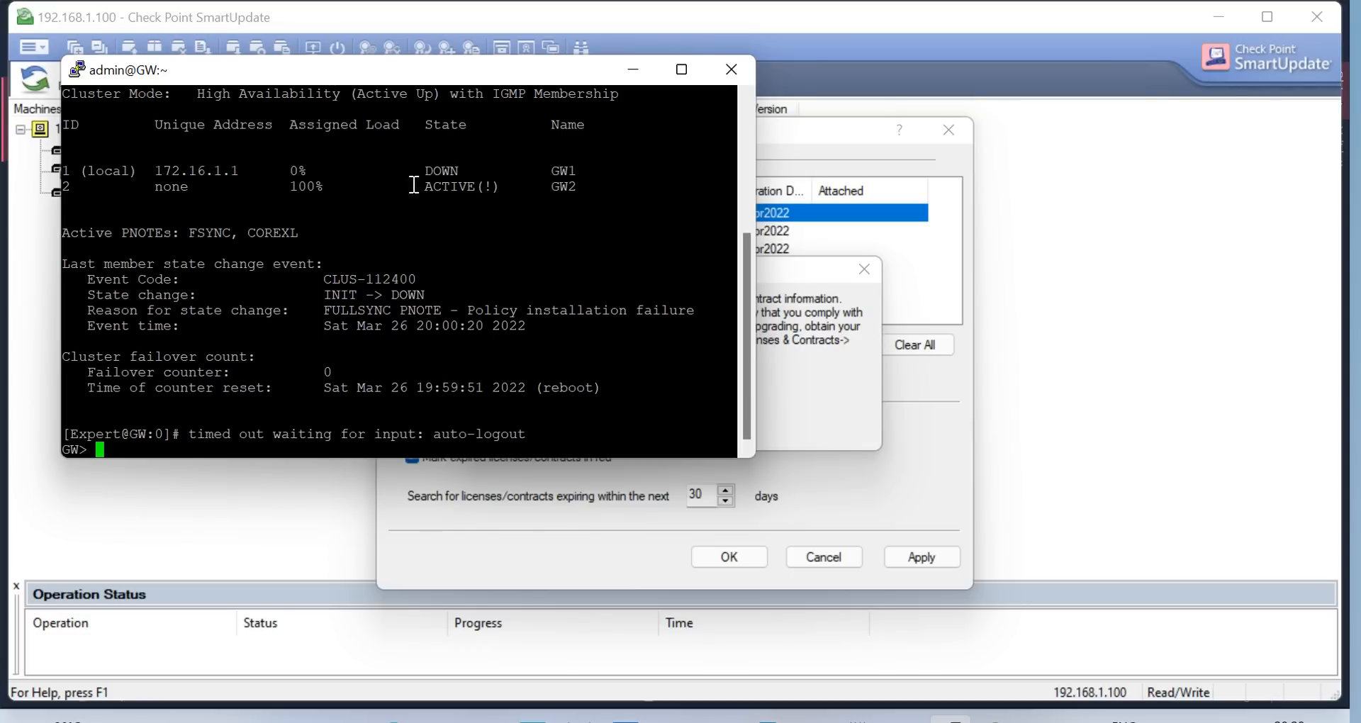
drag(412, 171, 506, 185)
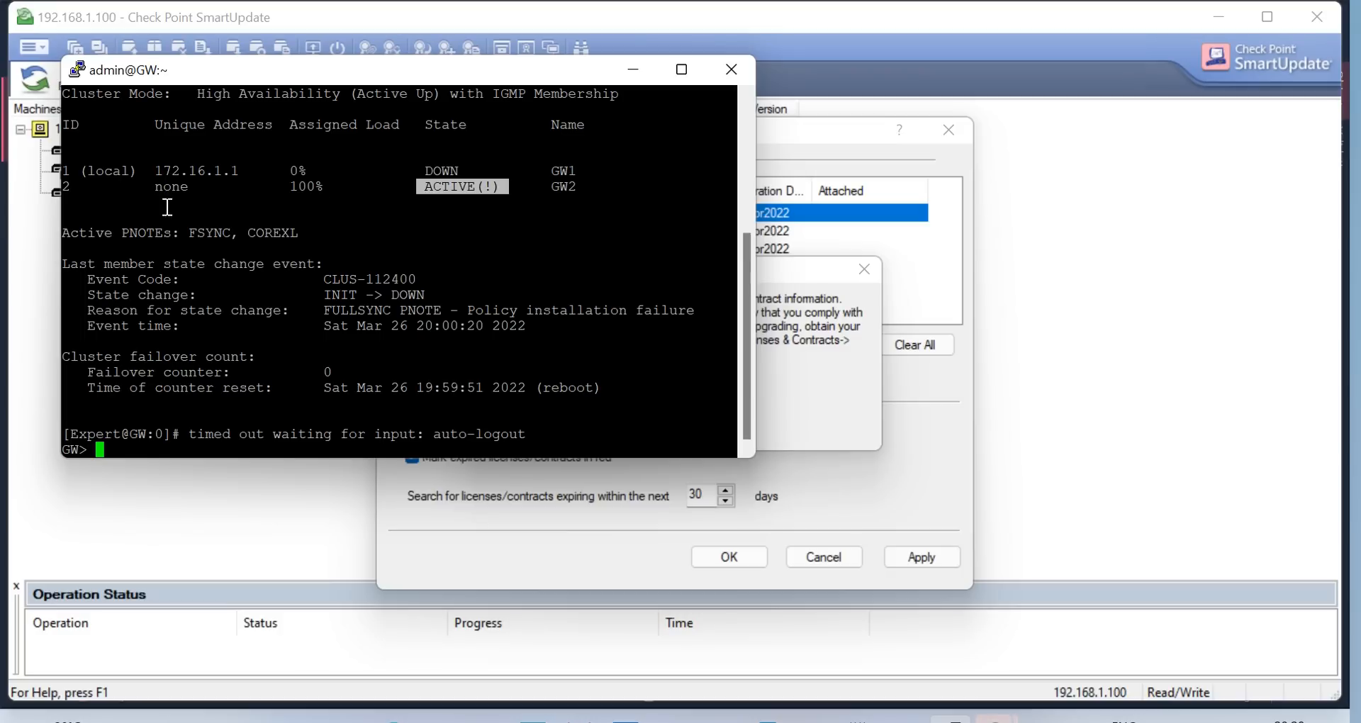
click(619, 79)
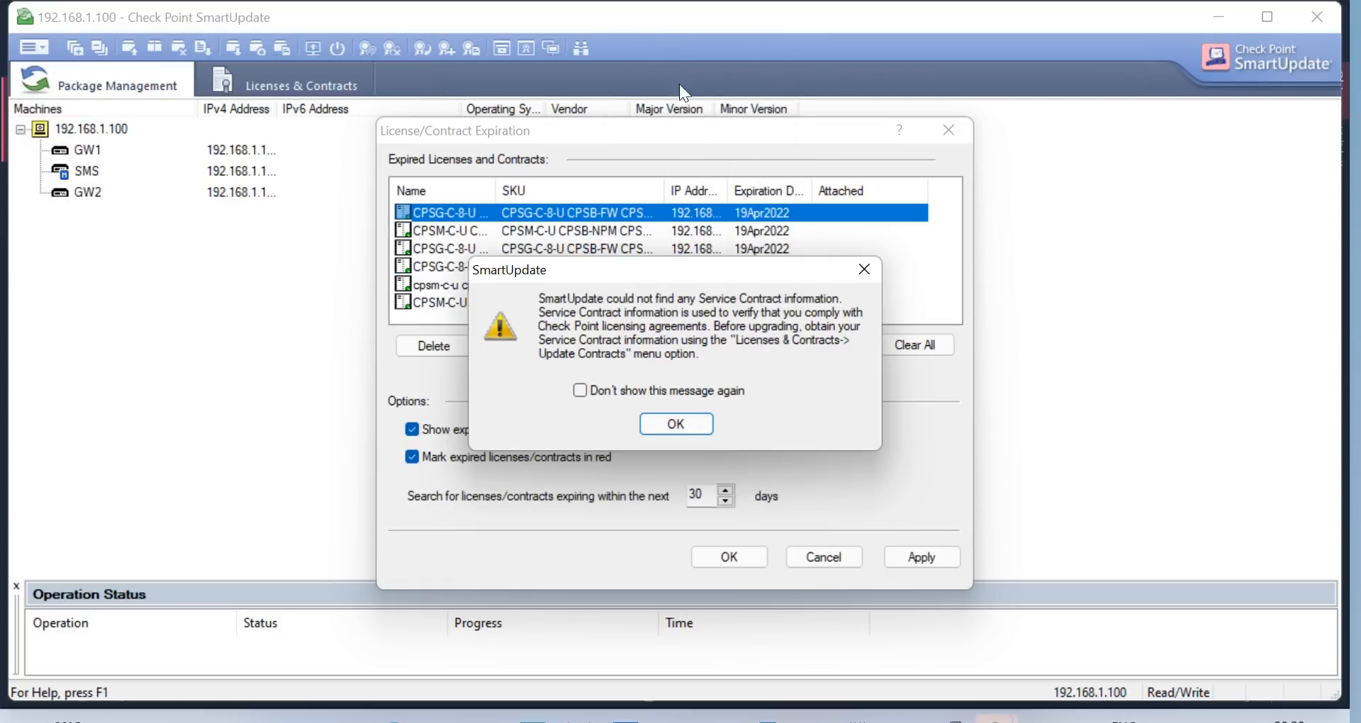
Dismiss the contract and expiration warnings, then review SMS, GW1 and GW2 licenses, finding GW2 unlicensed
click(685, 426)
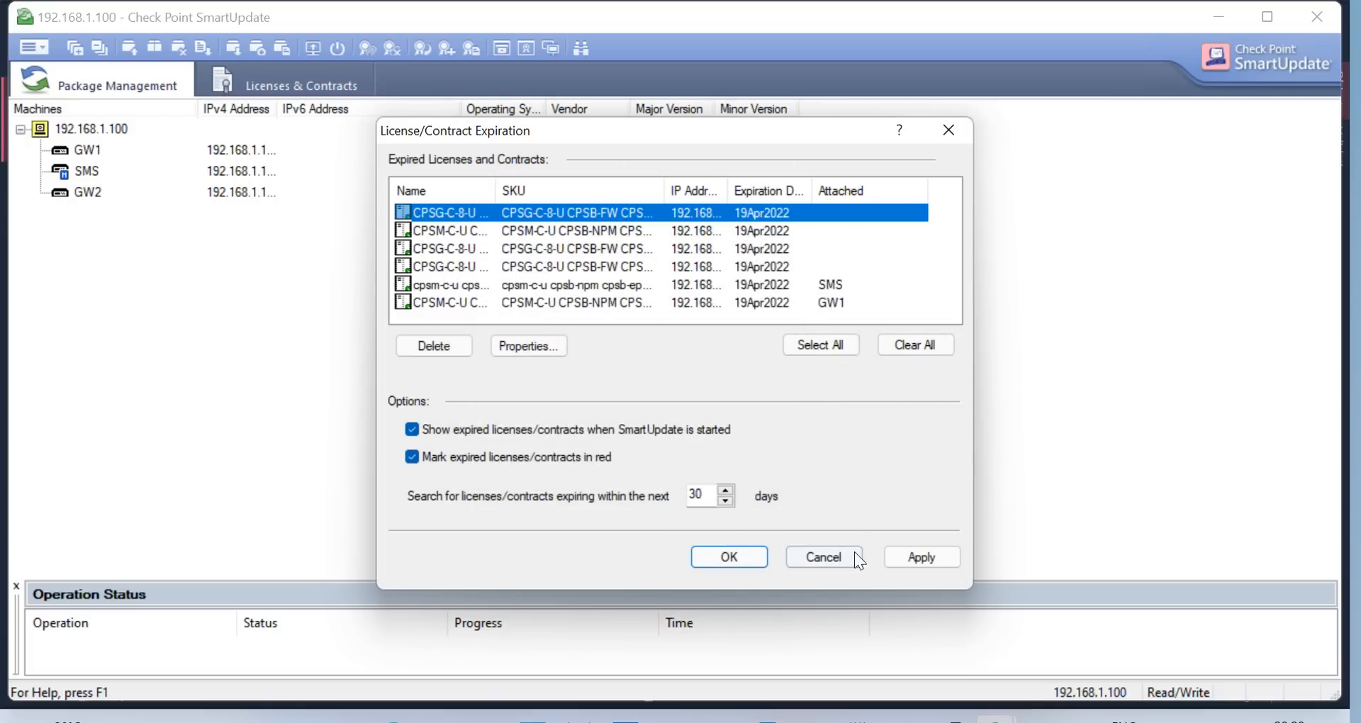
click(731, 558)
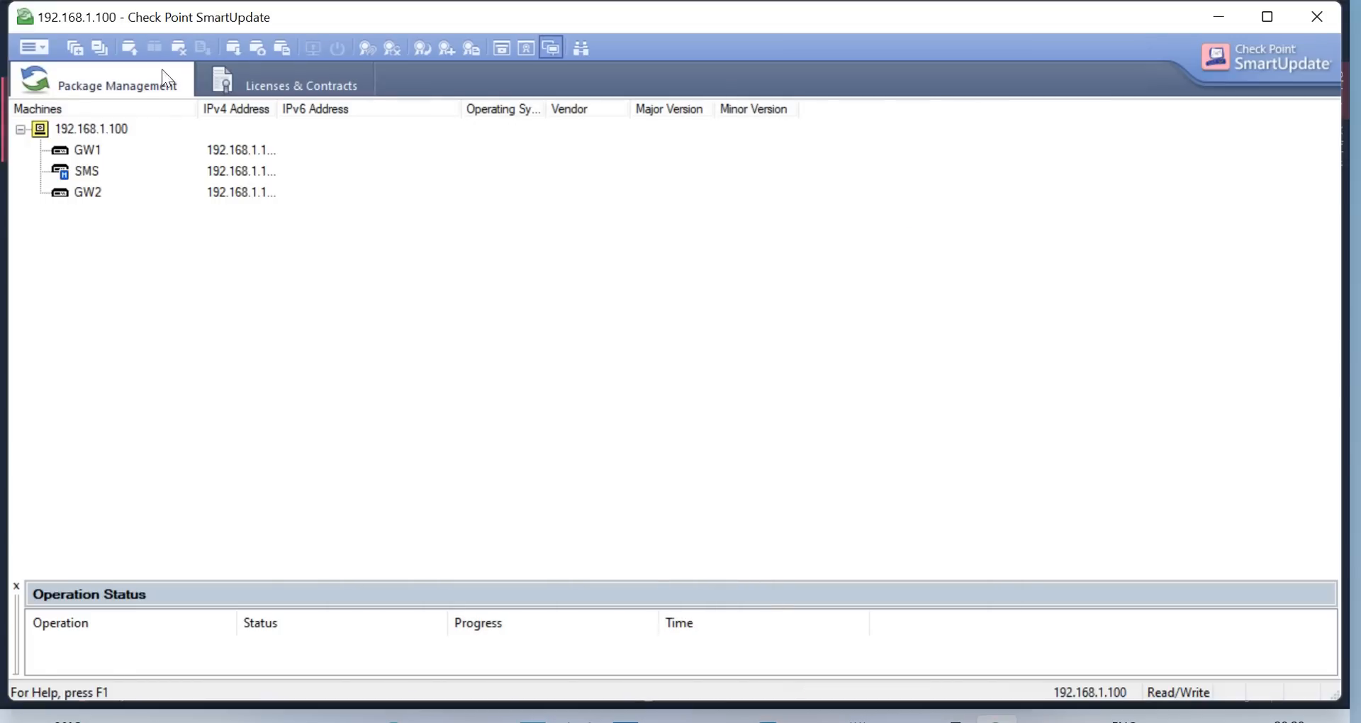
click(285, 91)
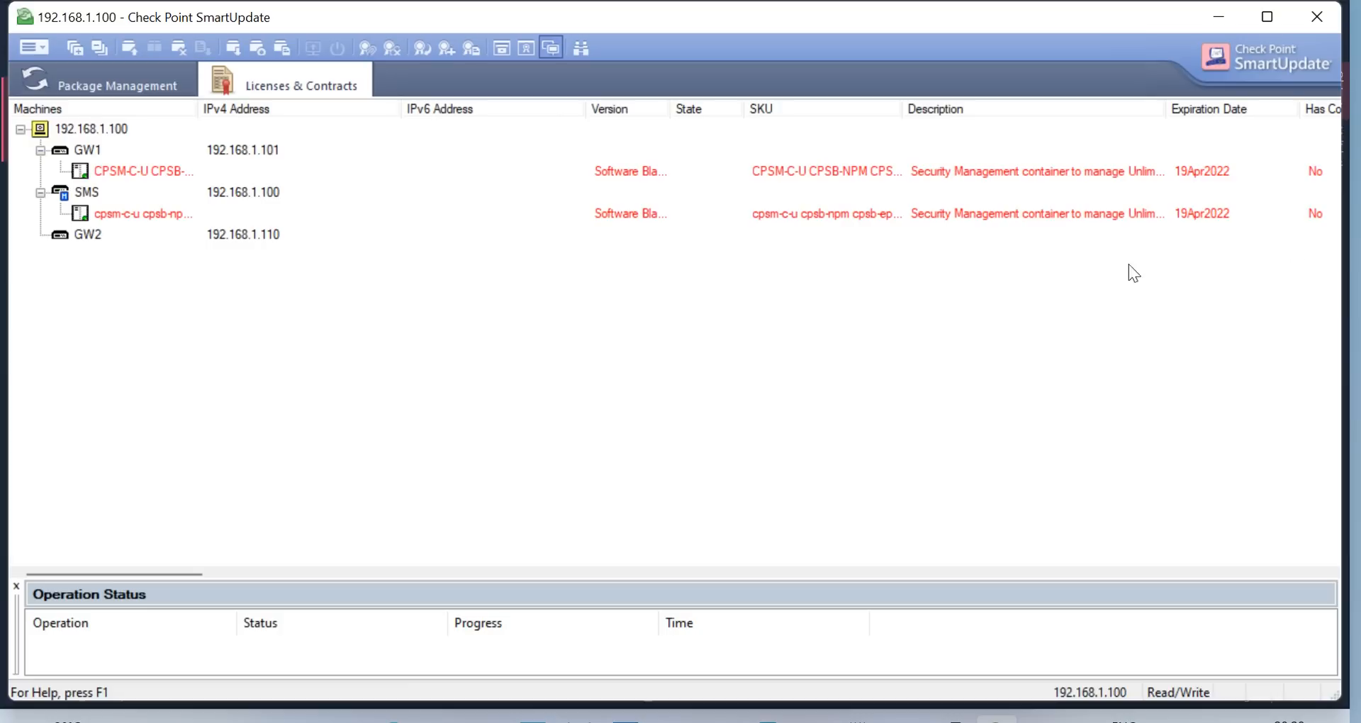
click(143, 215)
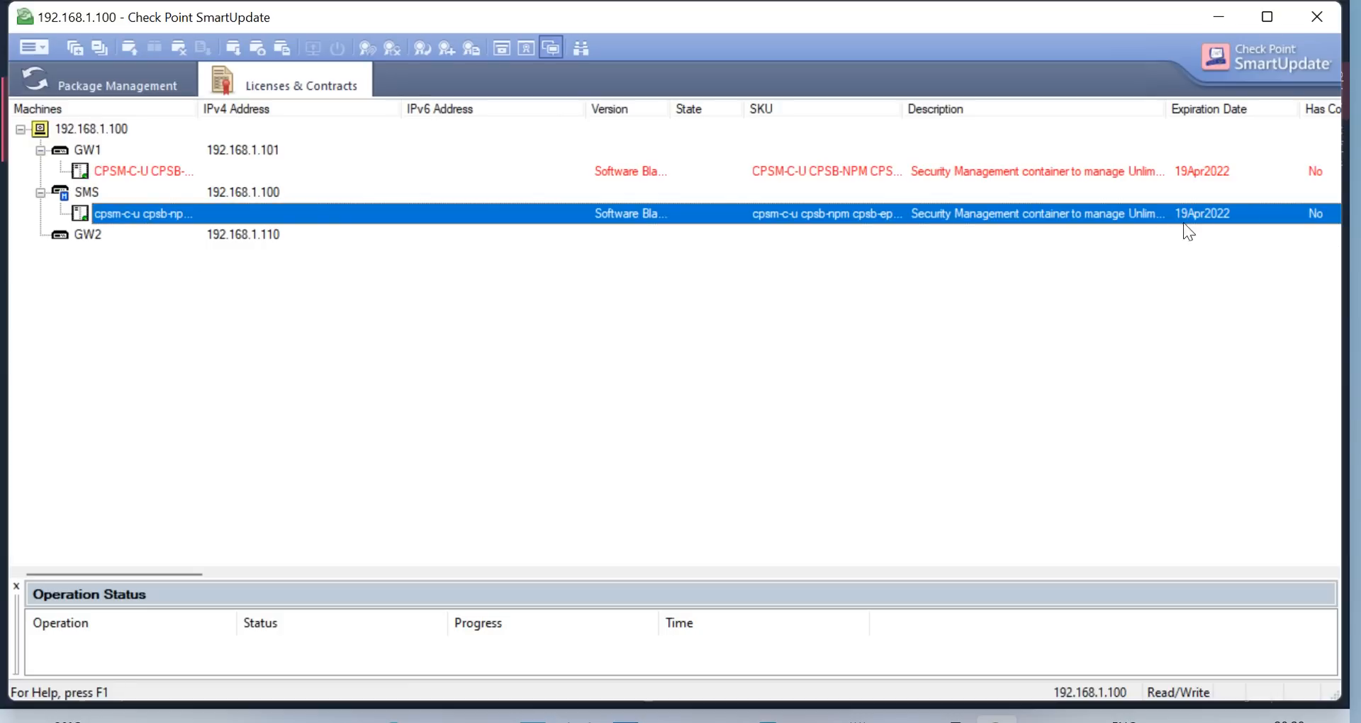
click(145, 164)
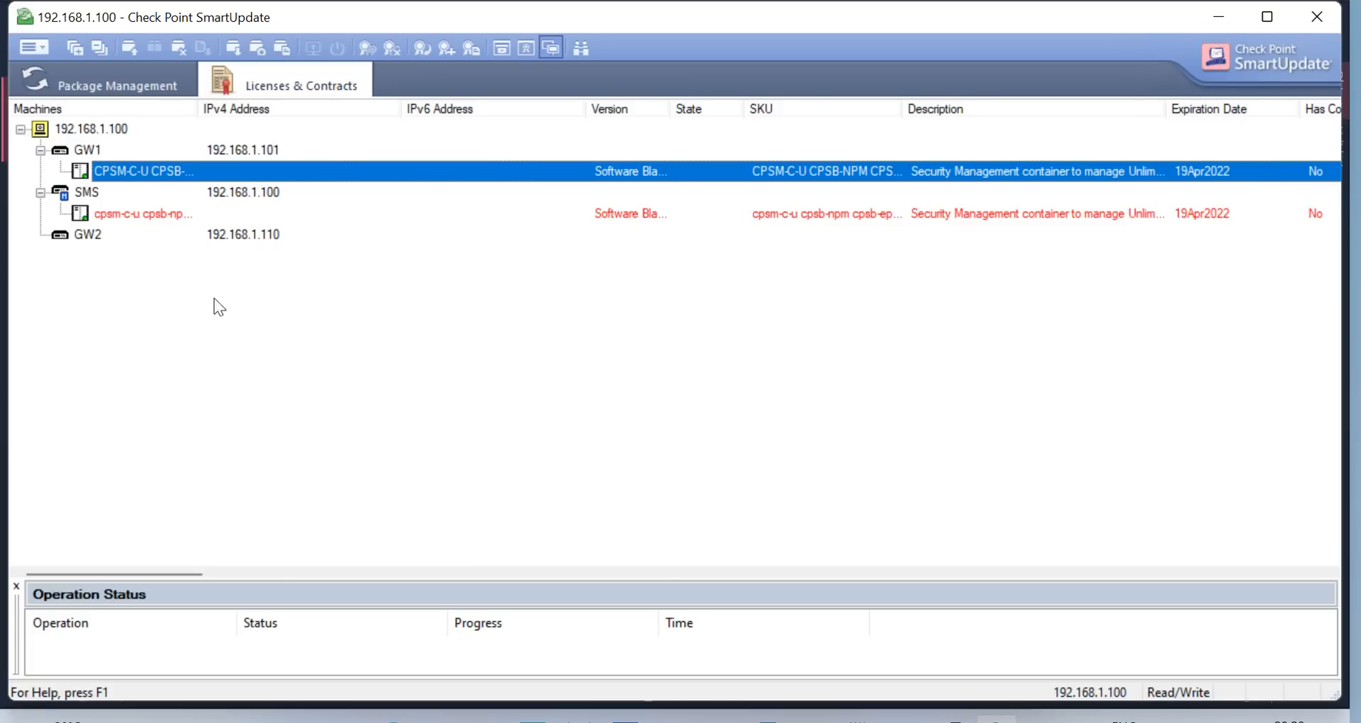
click(116, 240)
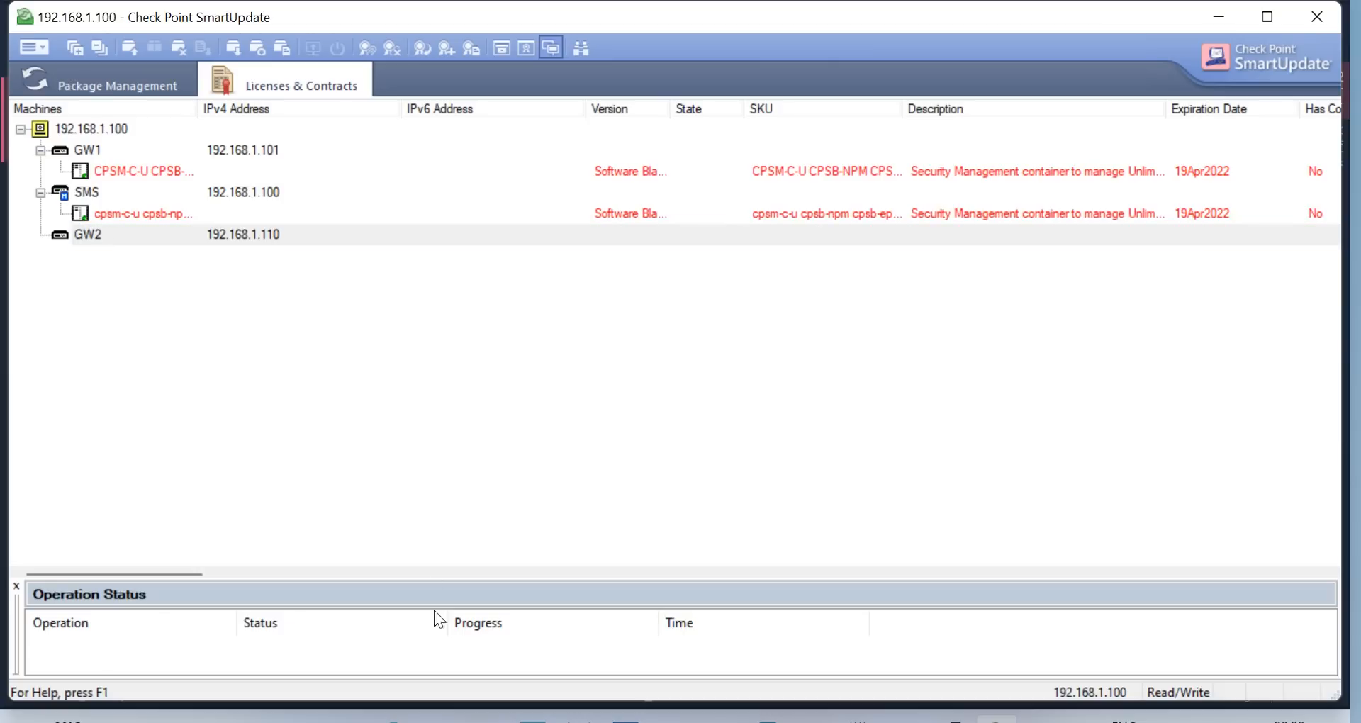
drag(170, 573, 968, 602)
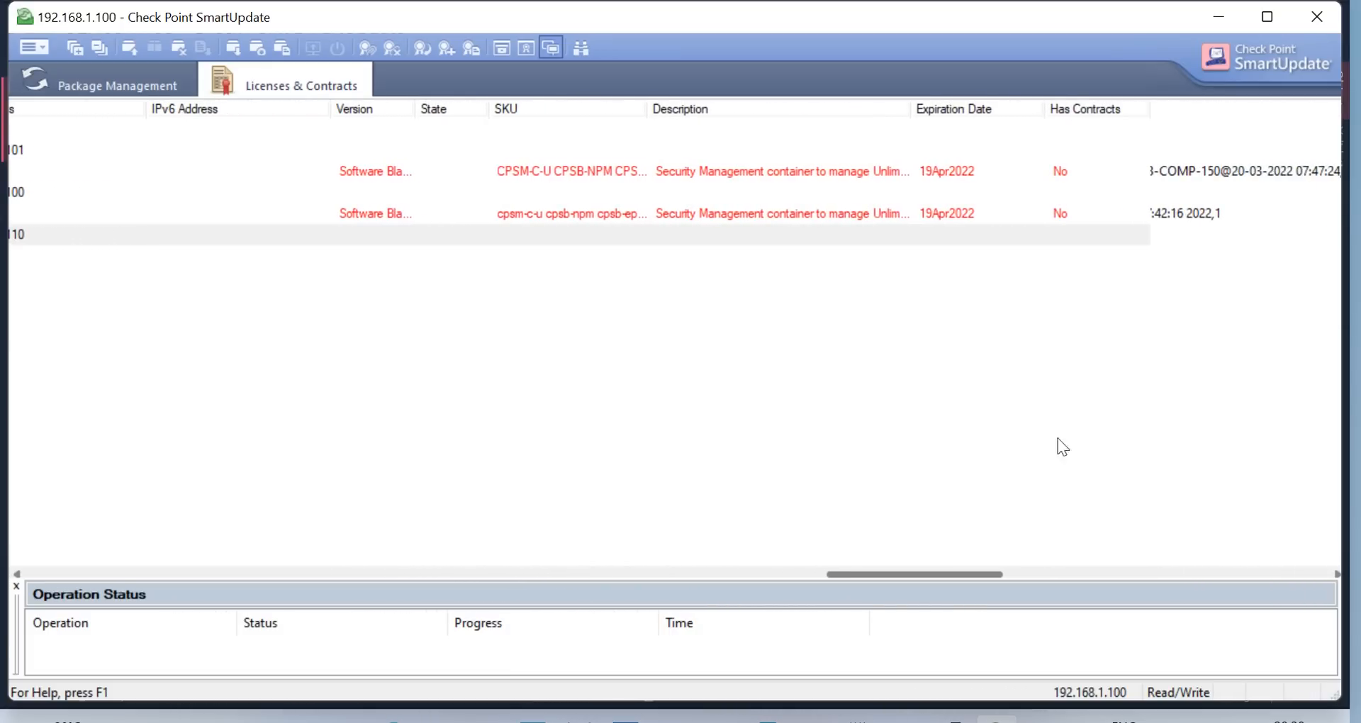
drag(1153, 104, 911, 142)
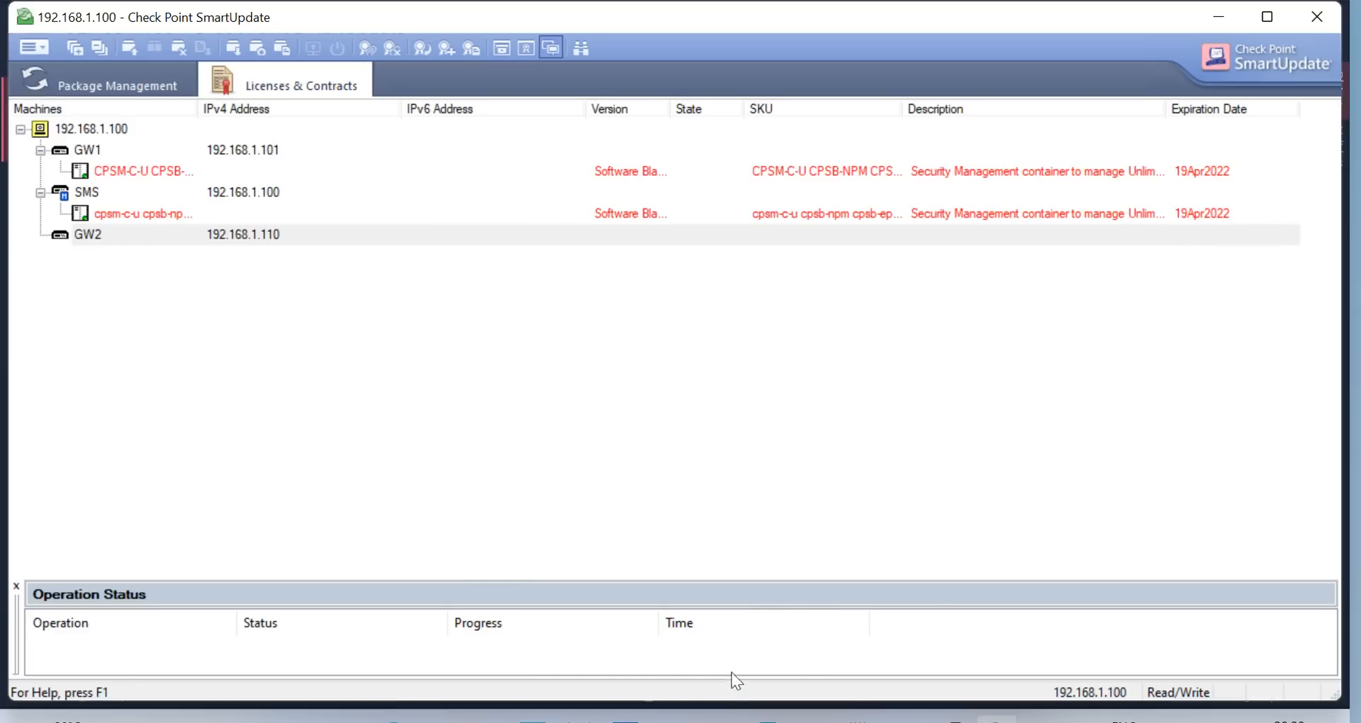
Browse the list of other evaluation products on the User Center Product Evaluation page
click(393, 720)
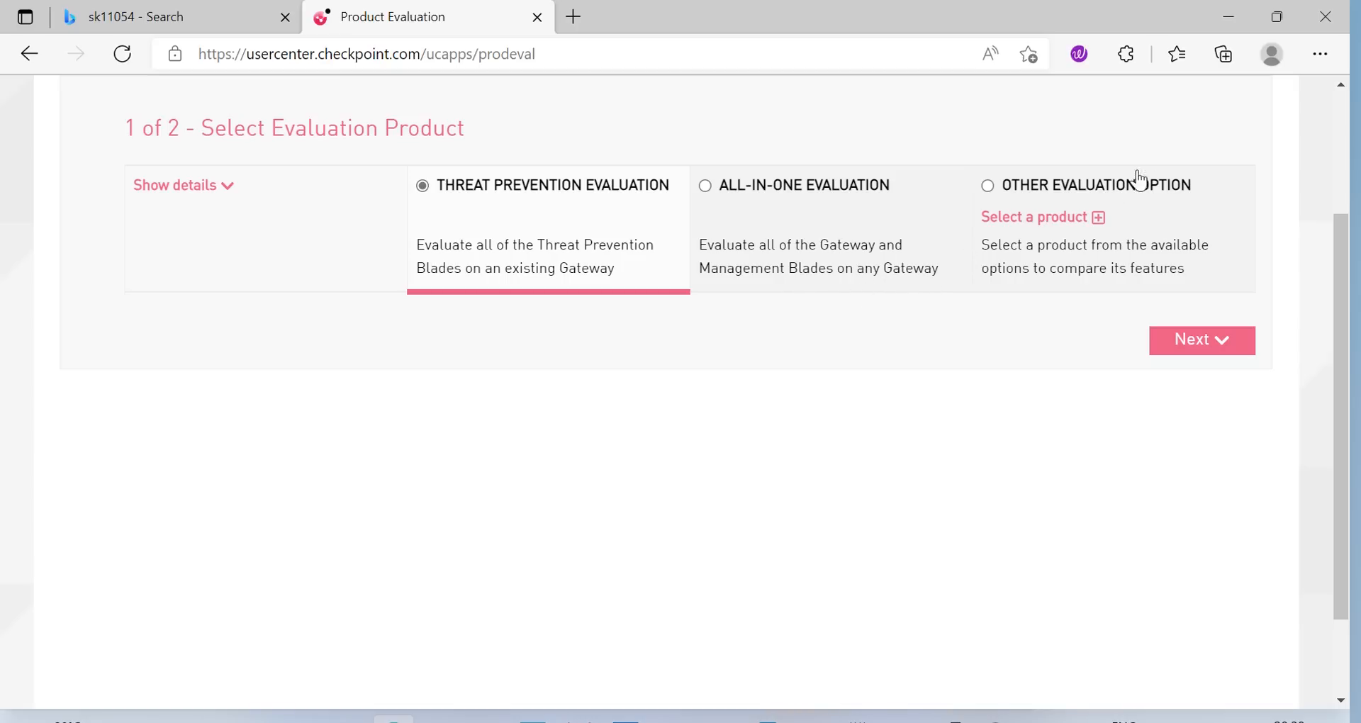
click(1089, 220)
click(578, 317)
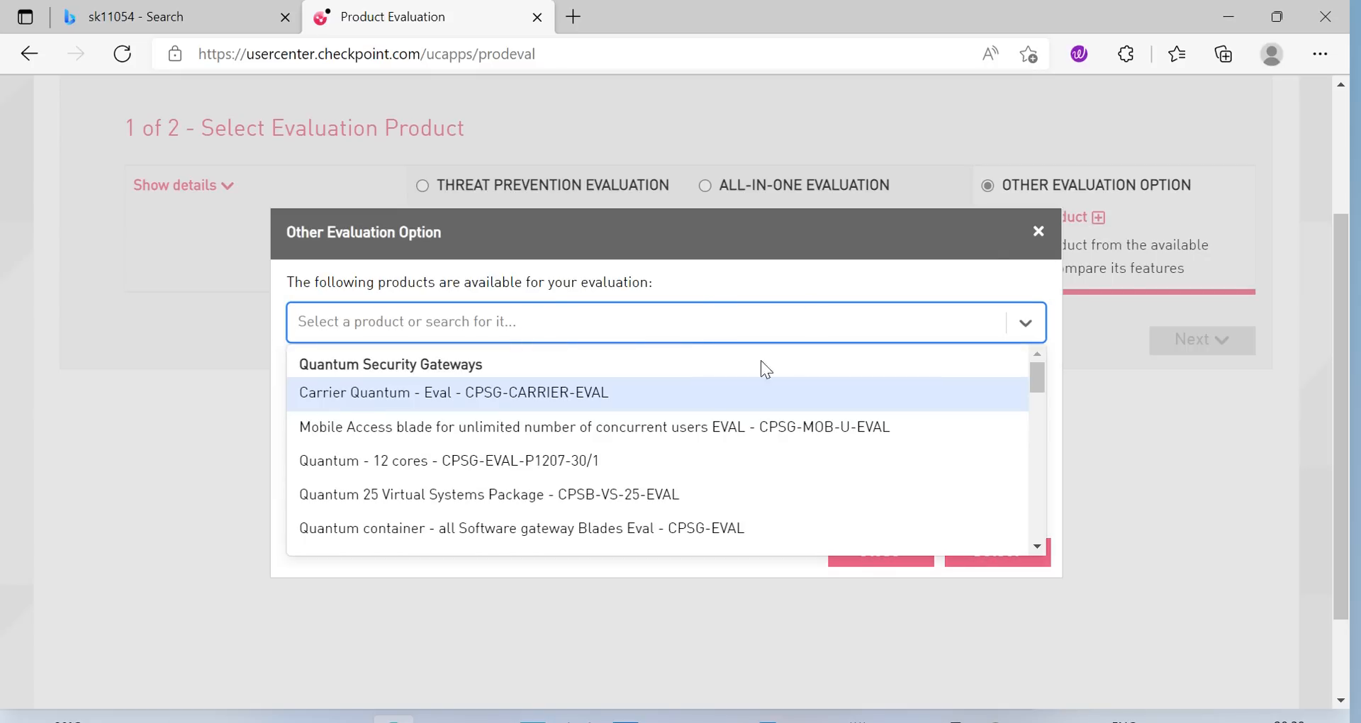
scroll(844, 348, down, 1)
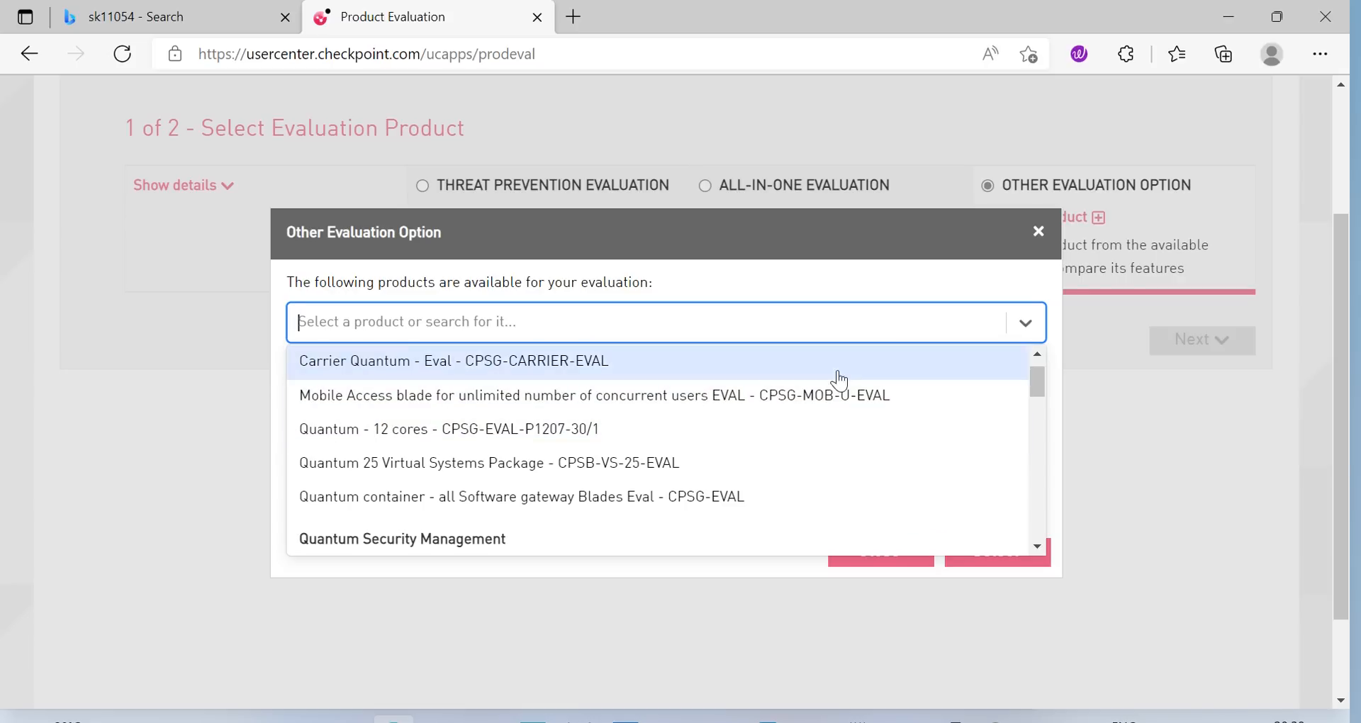
scroll(752, 397, down, 2)
scroll(786, 392, down, 7)
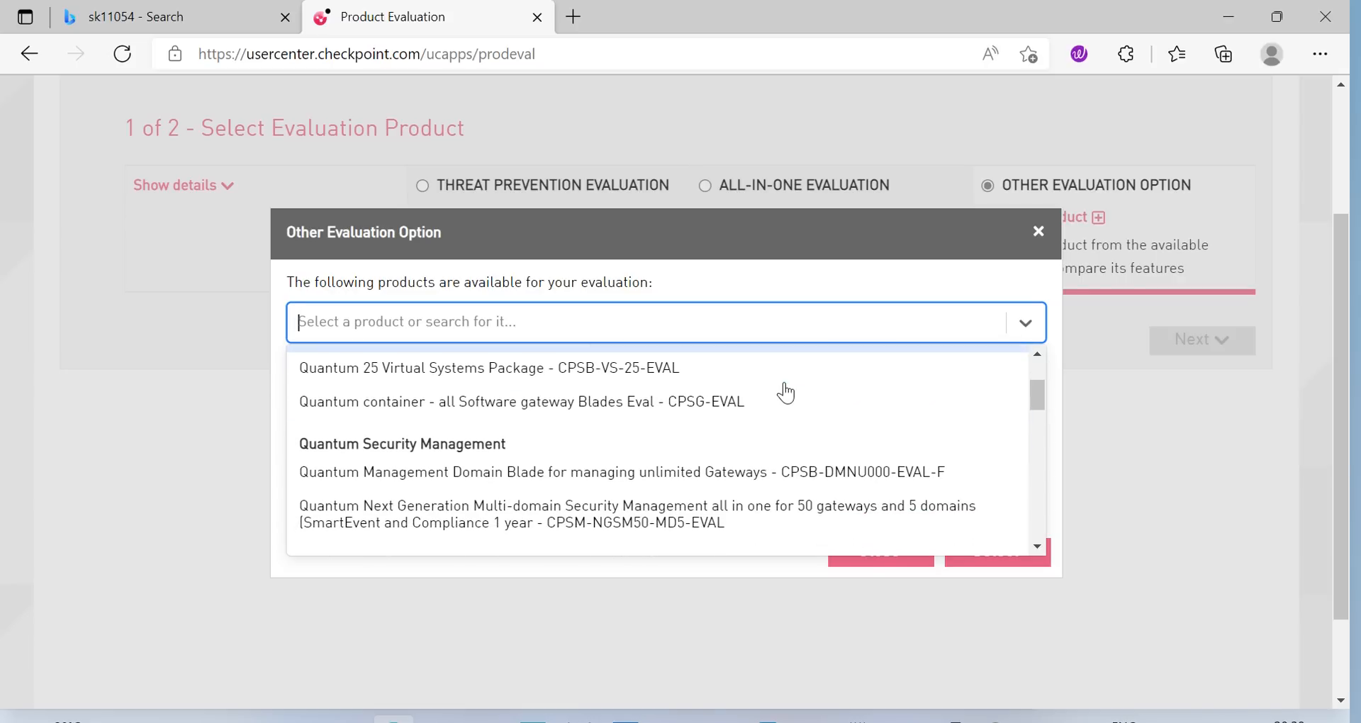
scroll(595, 422, down, 5)
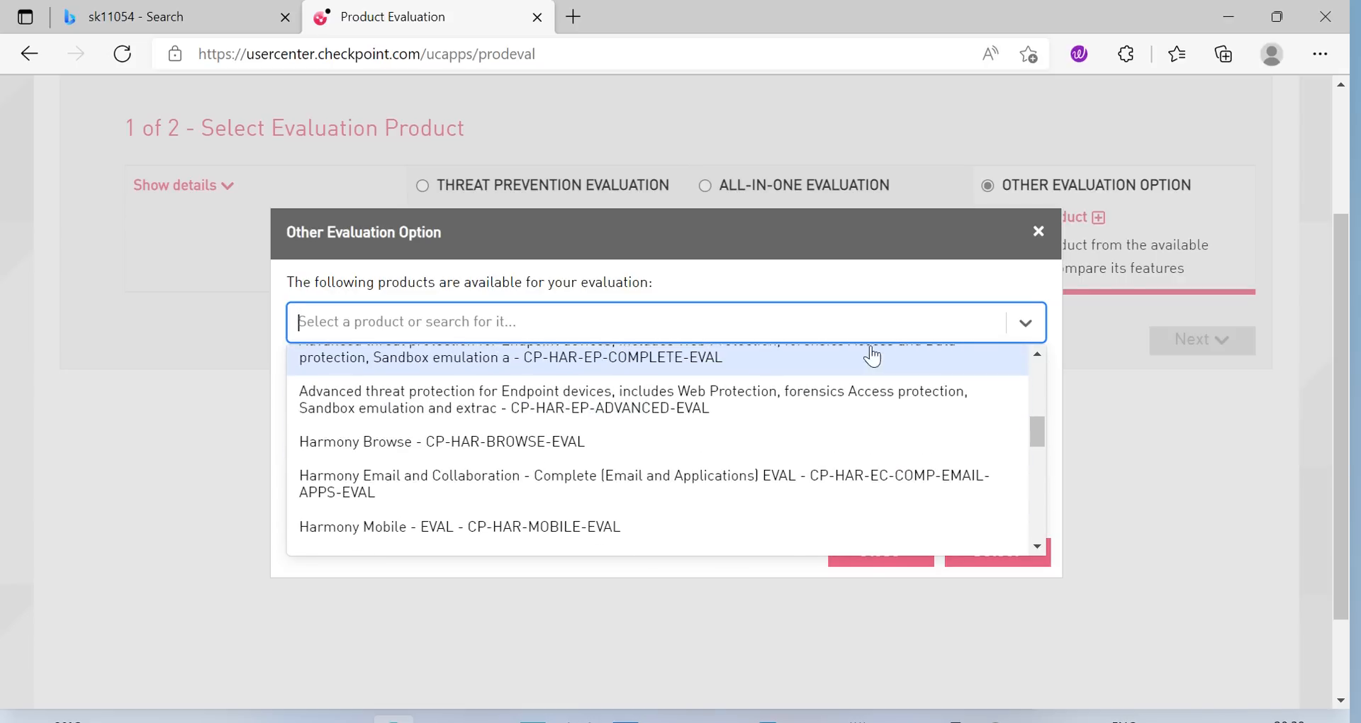
scroll(756, 397, down, 5)
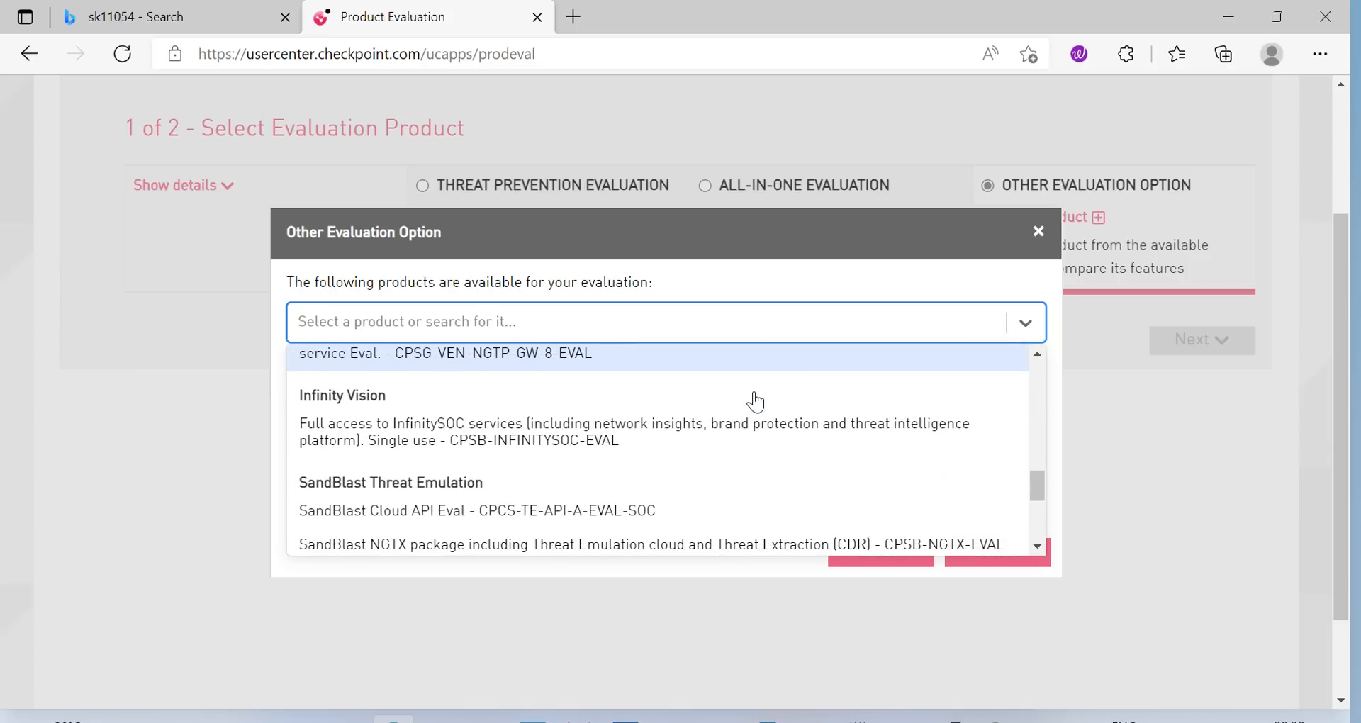
scroll(773, 401, up, 12)
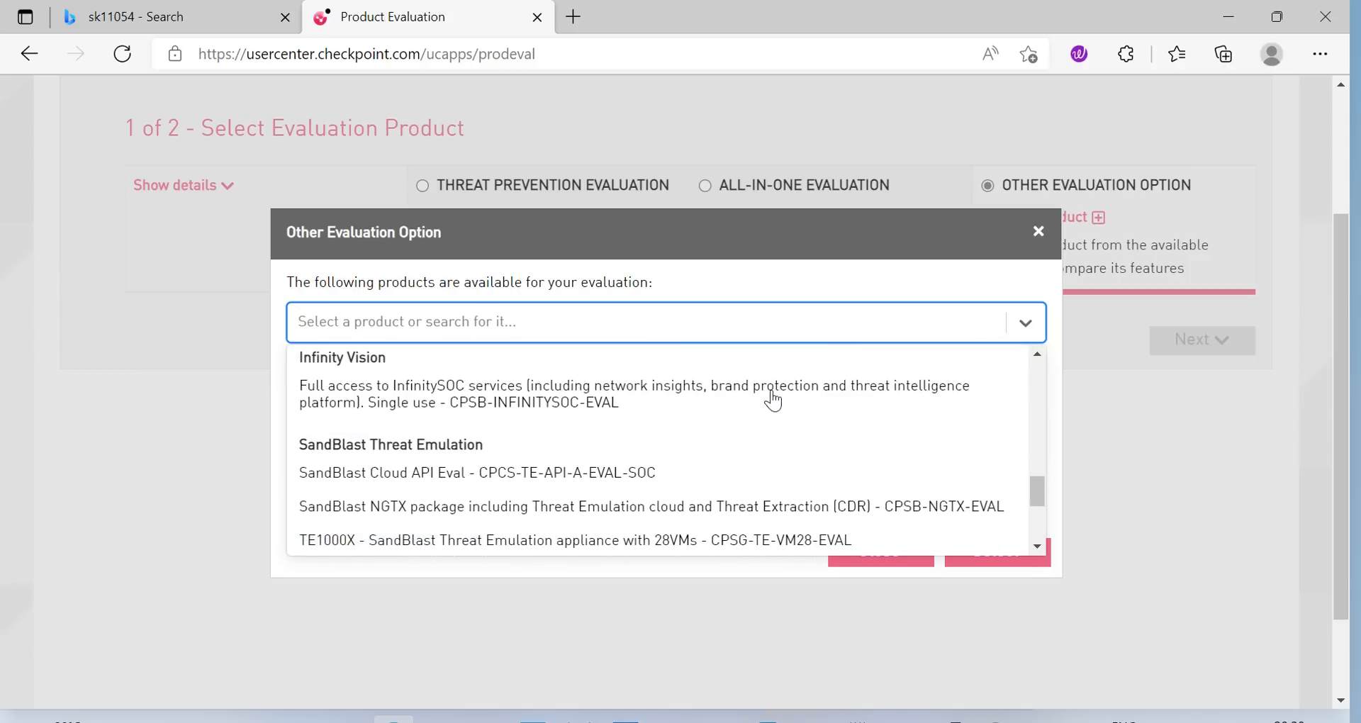
scroll(773, 400, up, 3)
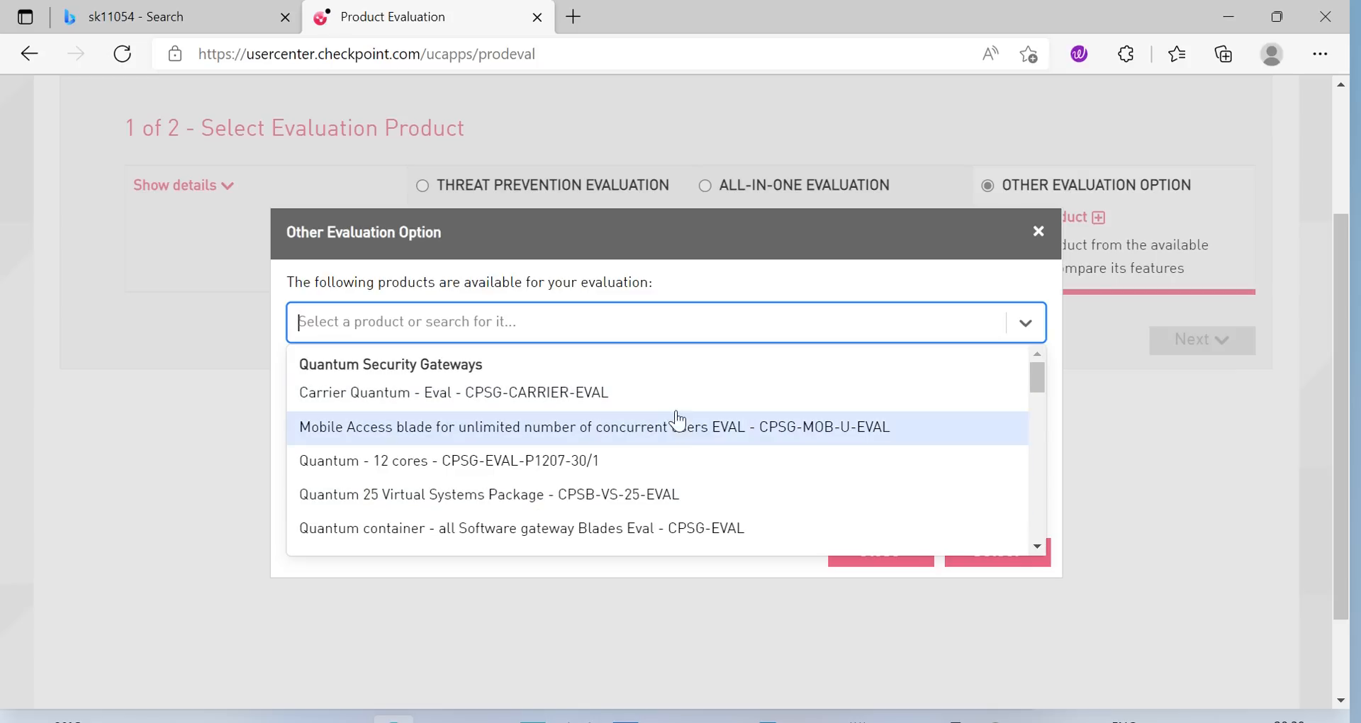
scroll(784, 388, down, 1)
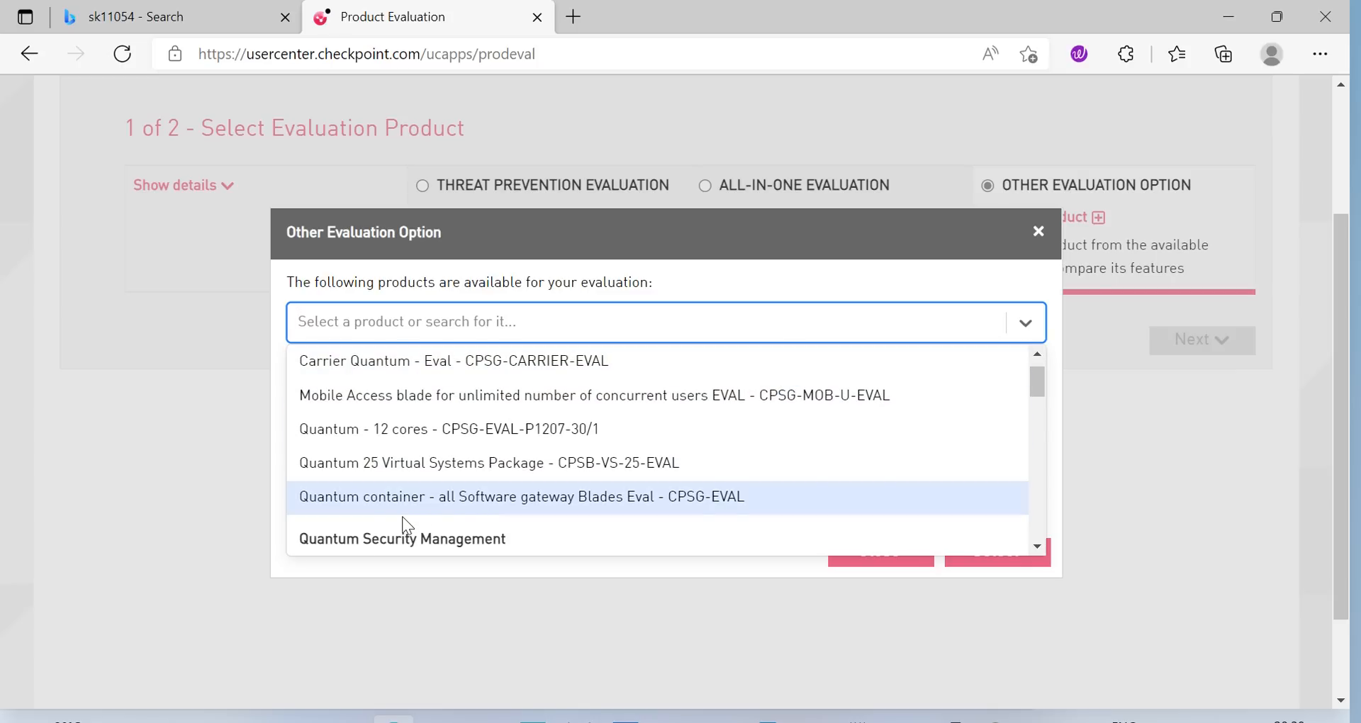
scroll(811, 416, down, 2)
scroll(722, 461, up, 3)
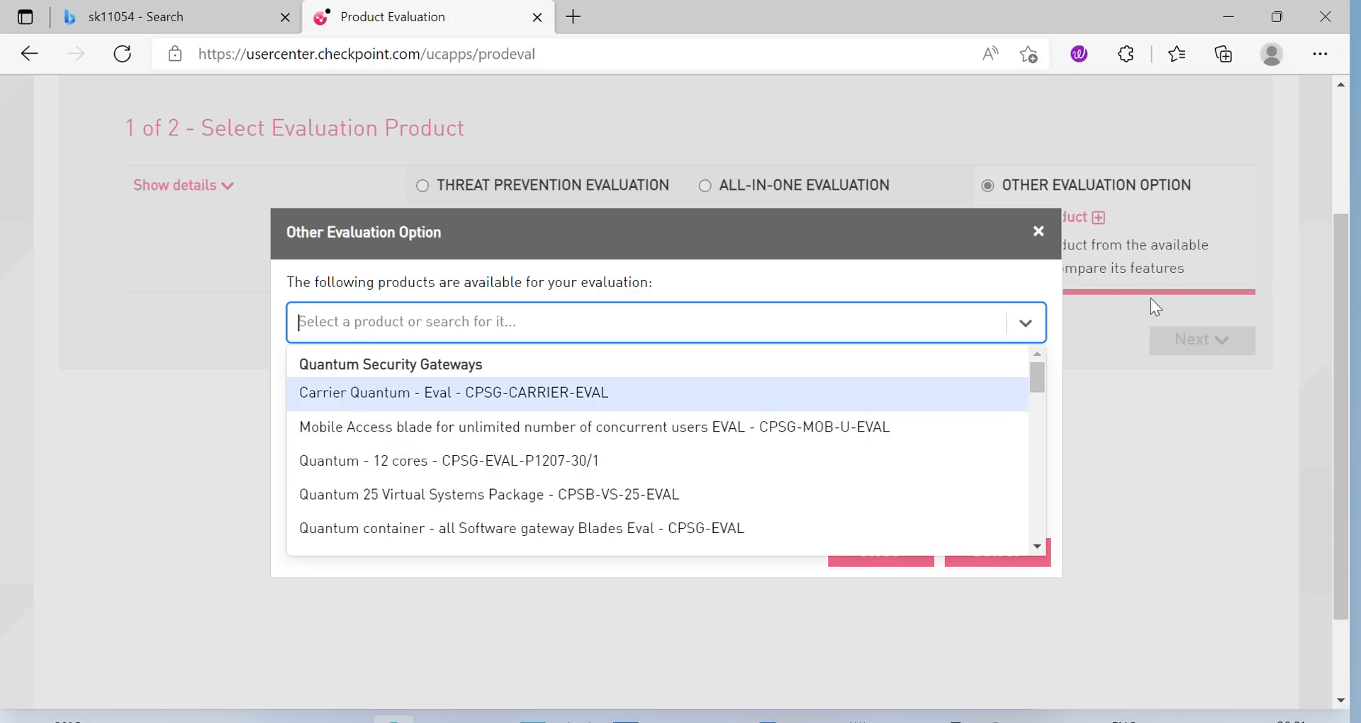
Close the other-product chooser, select All-in-One Evaluation and continue to step 2
click(1037, 231)
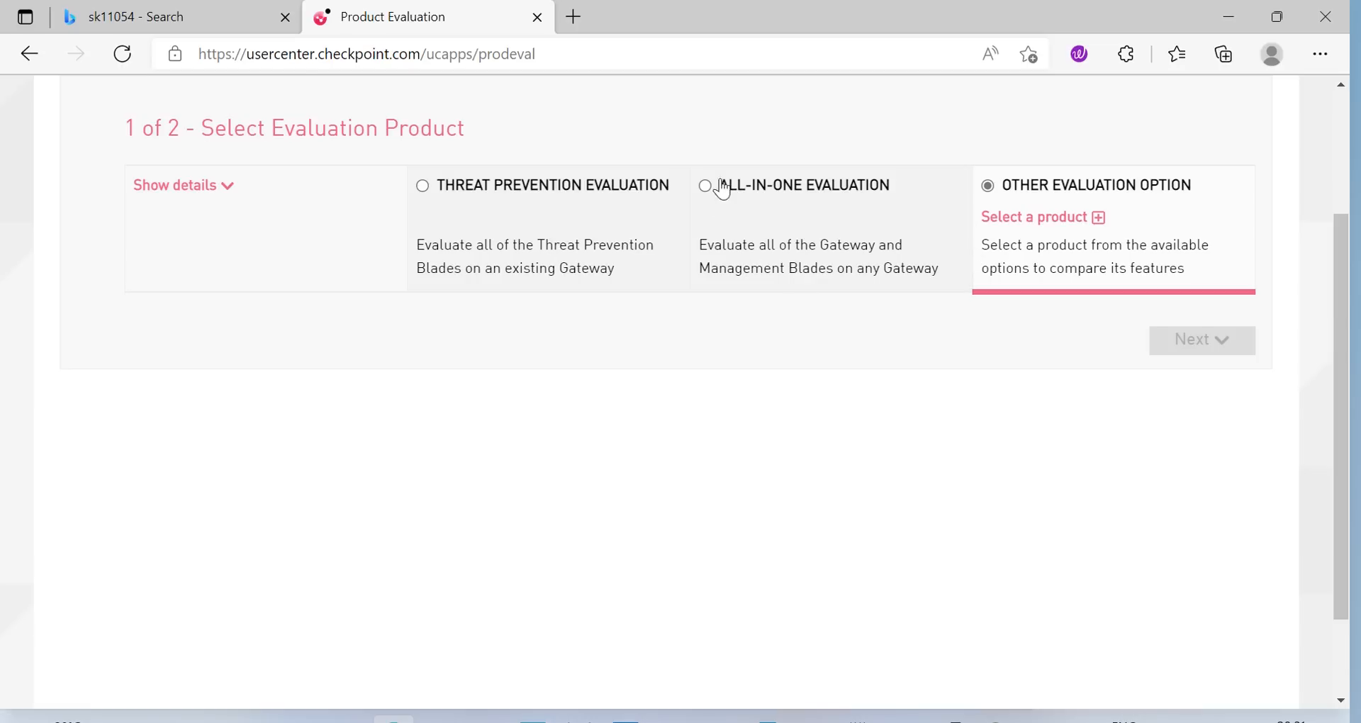
click(705, 188)
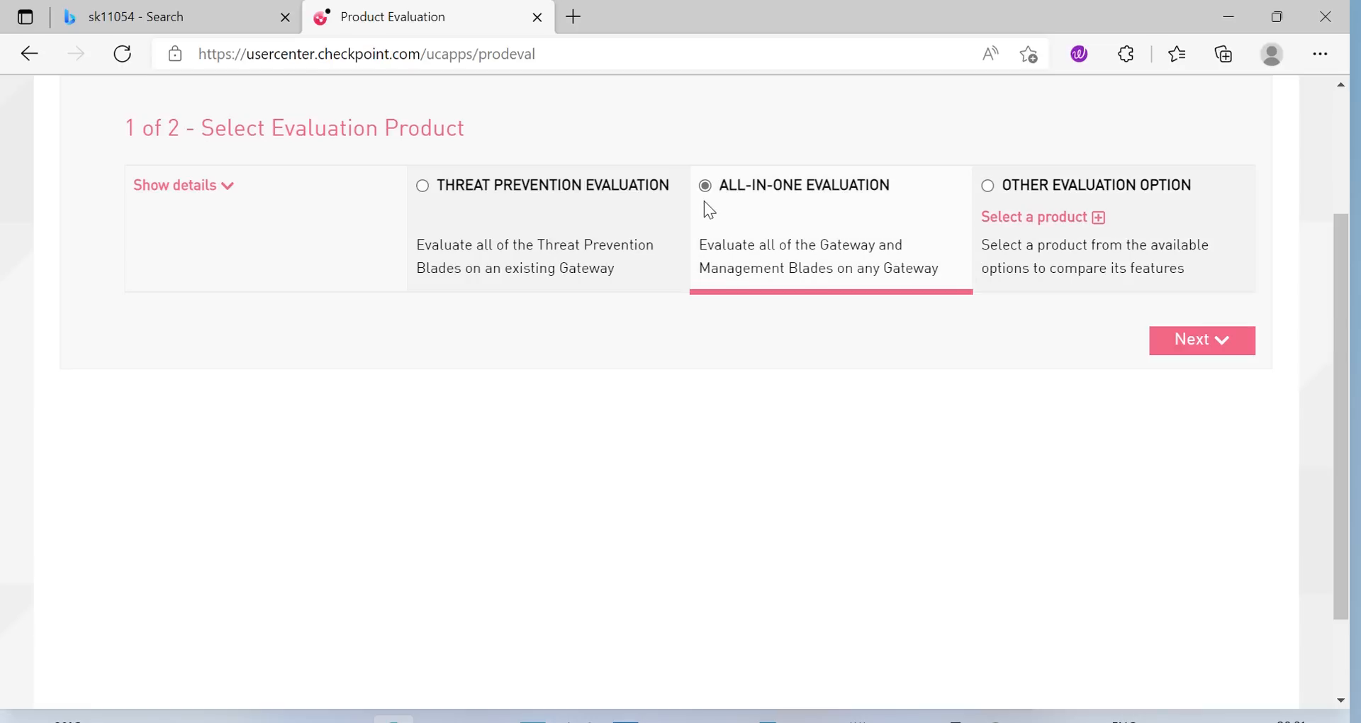
click(1201, 341)
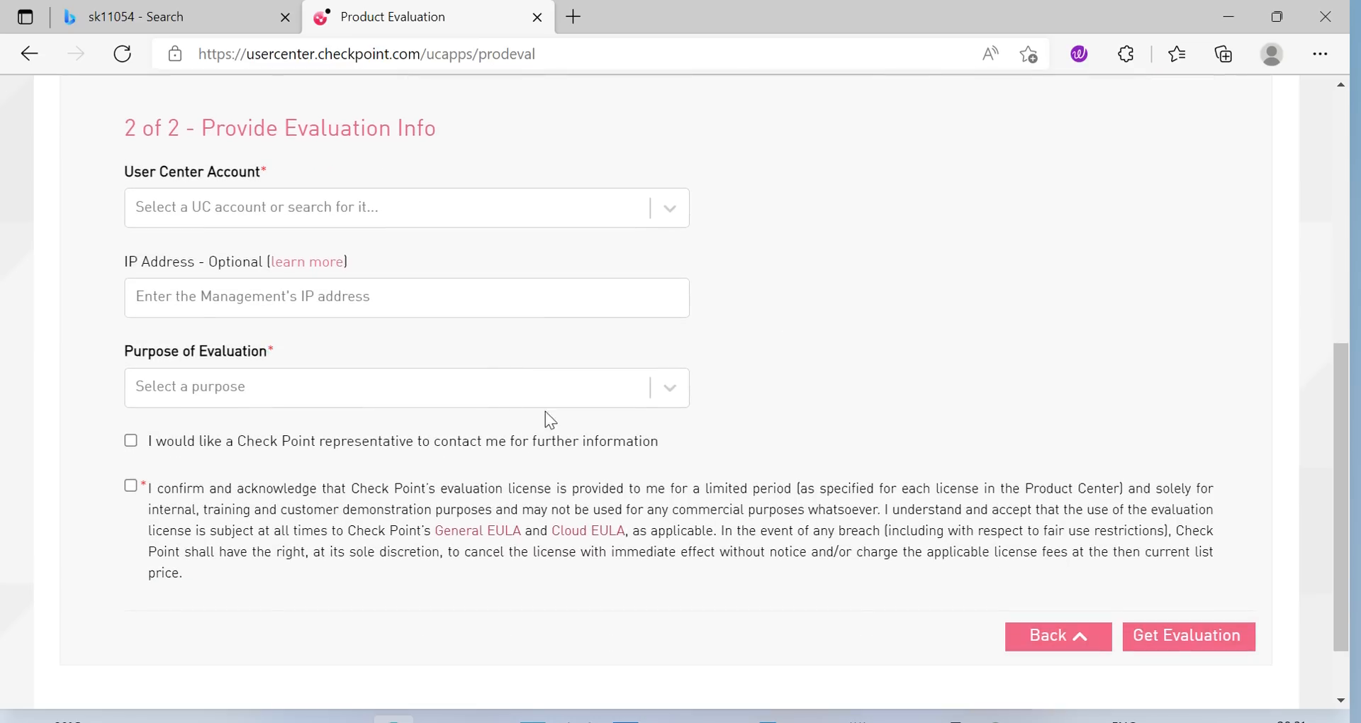
Select the User Center account and enter management IP 192.168.1.110, checking it in SmartConsole
click(665, 211)
click(289, 259)
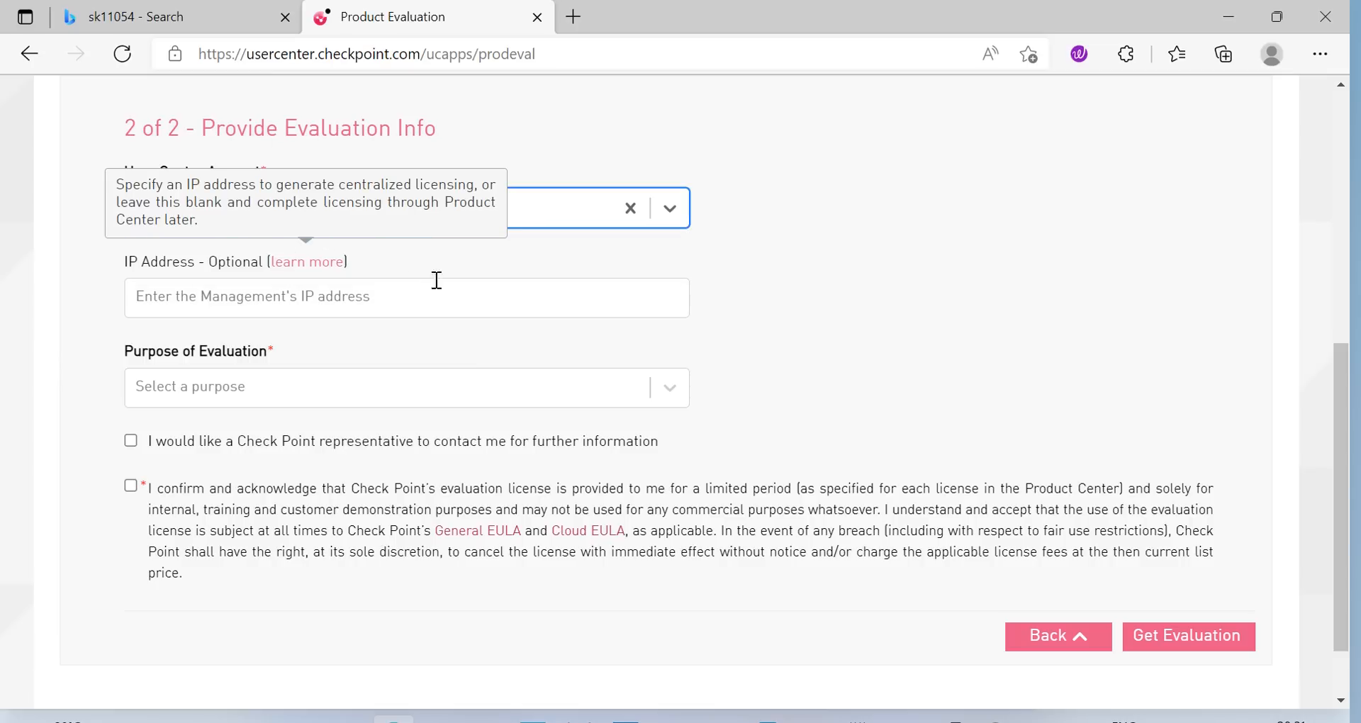
click(530, 301)
click(492, 251)
click(302, 297)
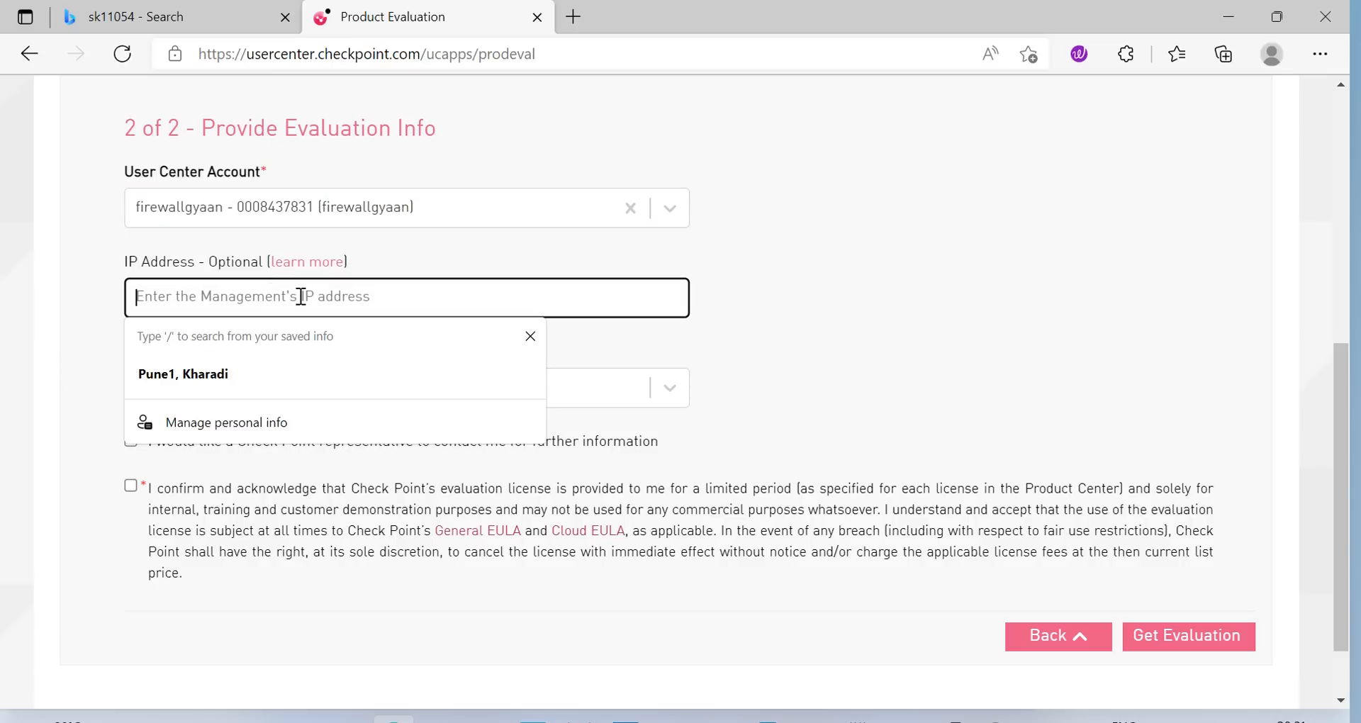
click(963, 301)
click(811, 720)
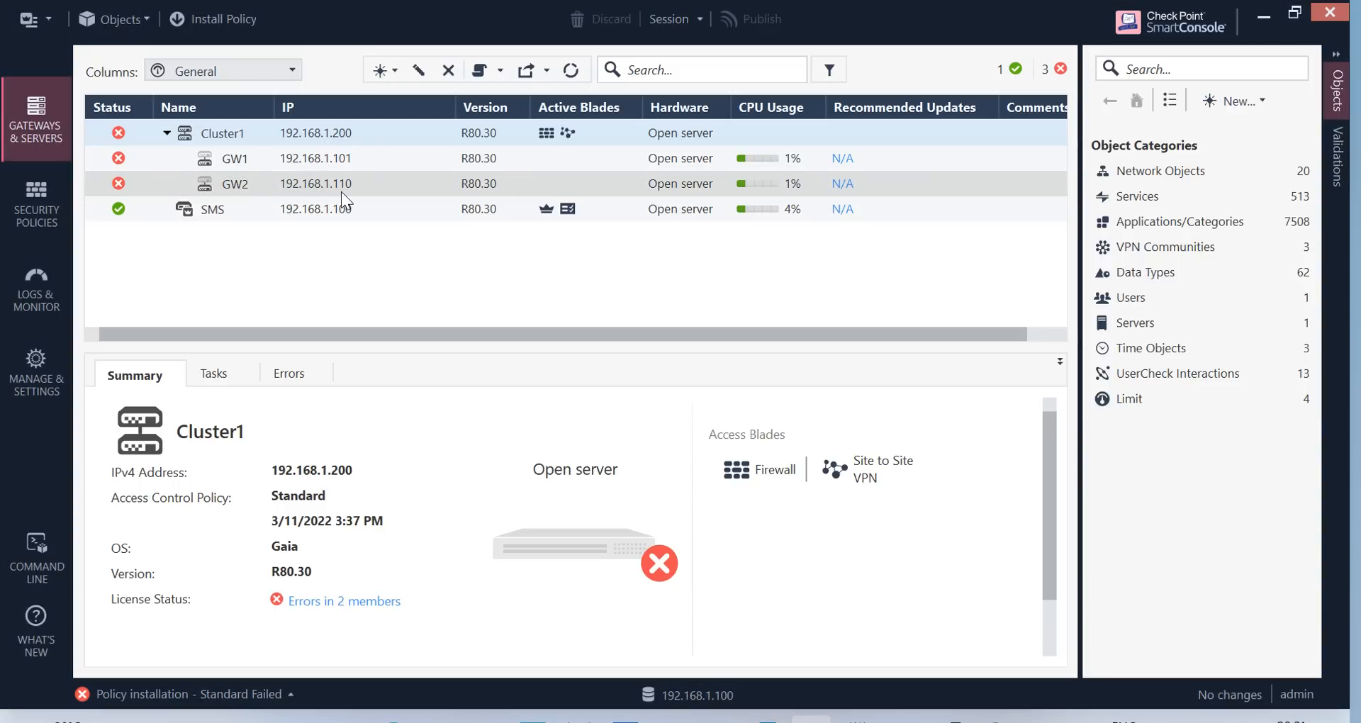
click(1263, 19)
click(221, 296)
text(192.168.1.110)
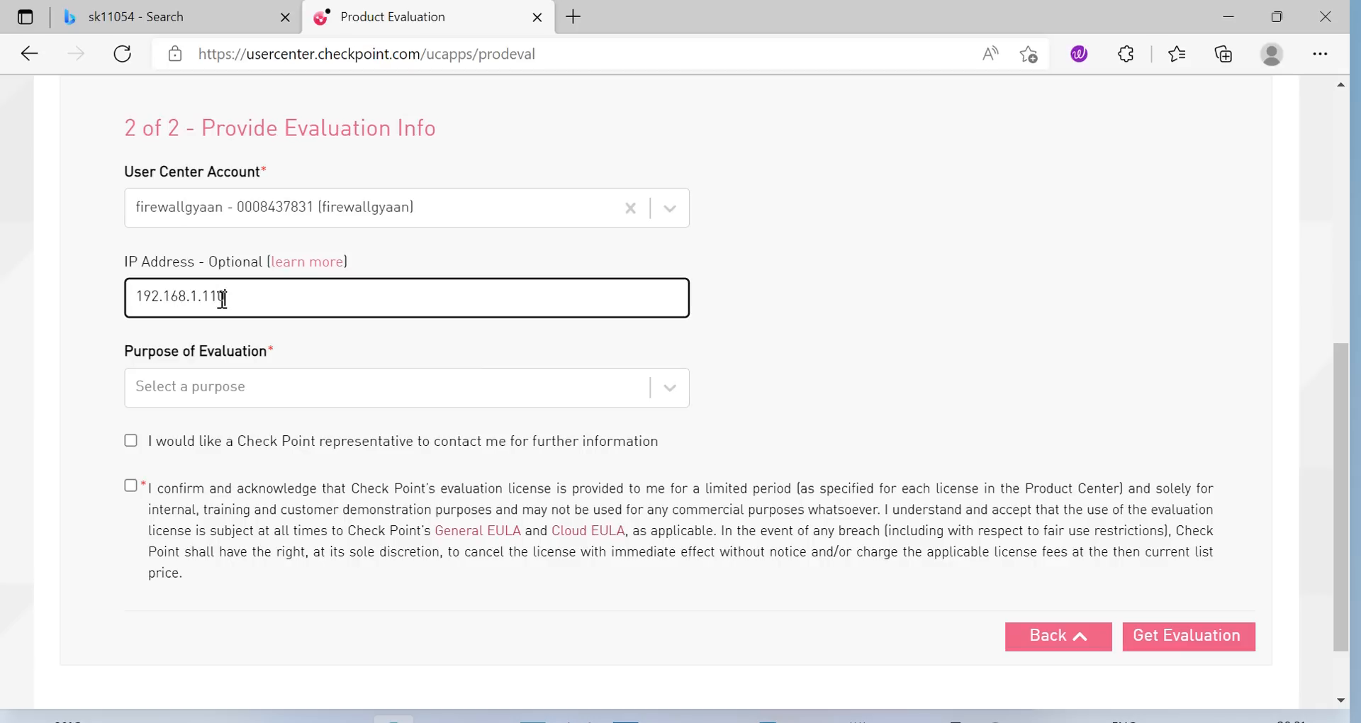
Choose 'Evaluation of a software blade or a feature', tick both checkboxes and request the evaluation
click(391, 373)
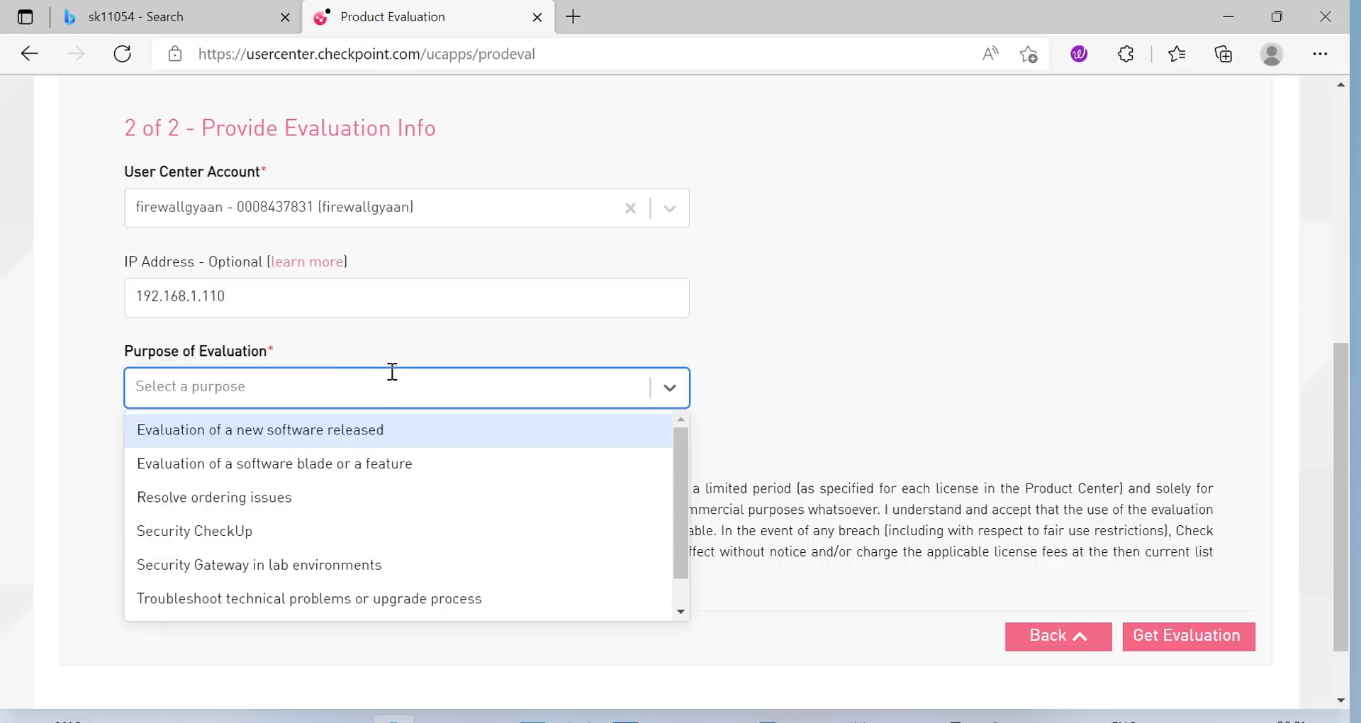
click(239, 473)
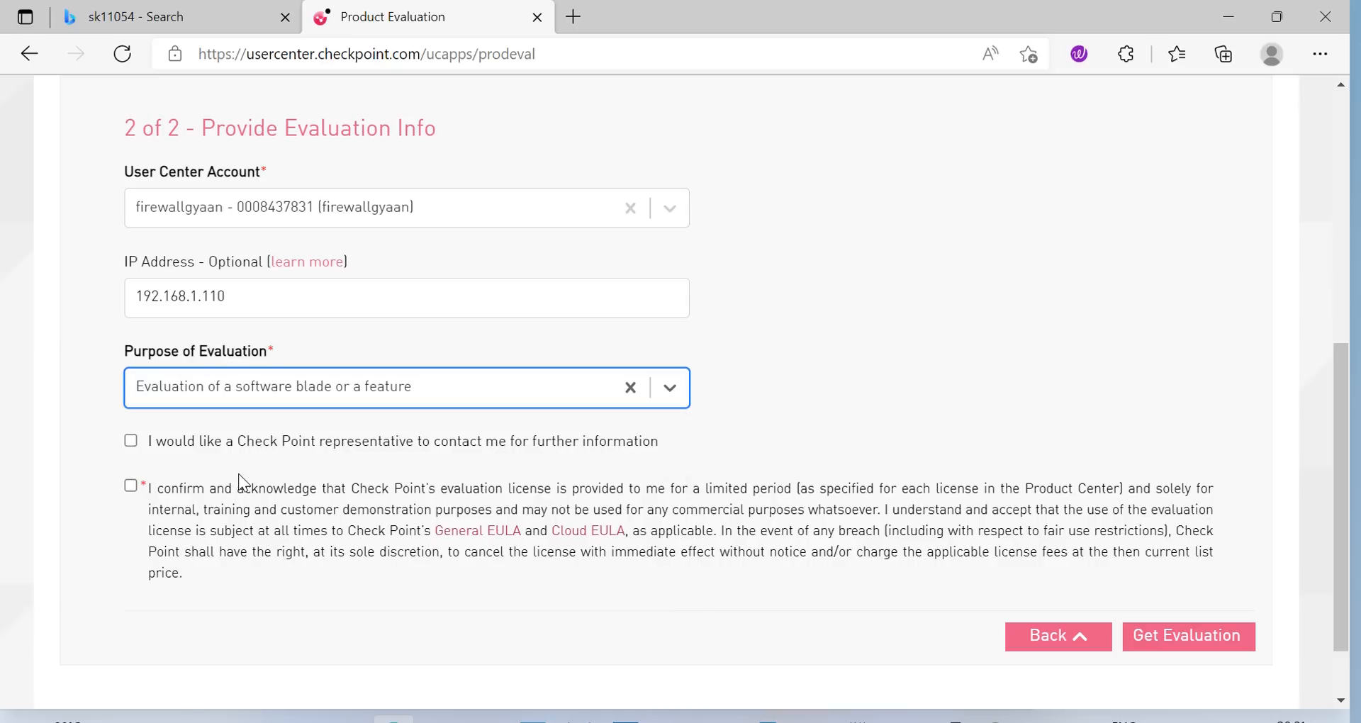
click(178, 446)
click(131, 486)
click(1184, 638)
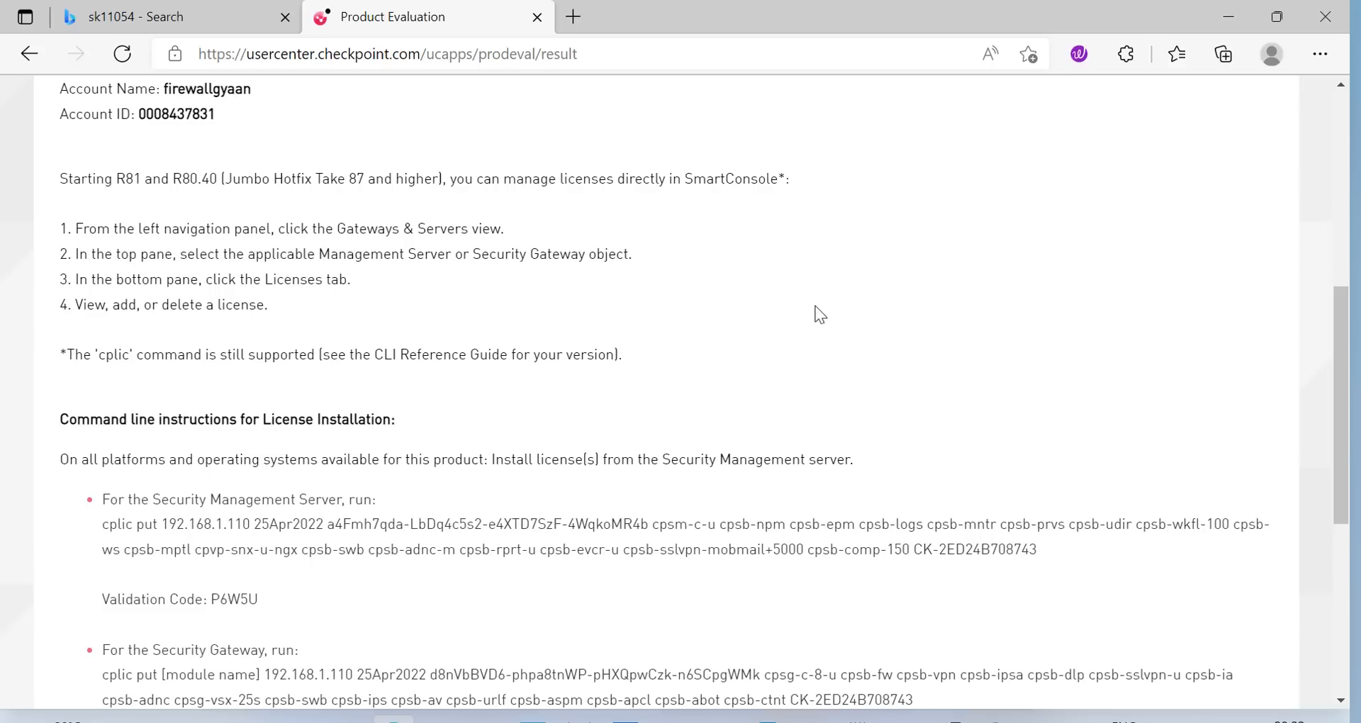
Scroll to the license file download on the result page, then return to SmartConsole
scroll(833, 312, down, 5)
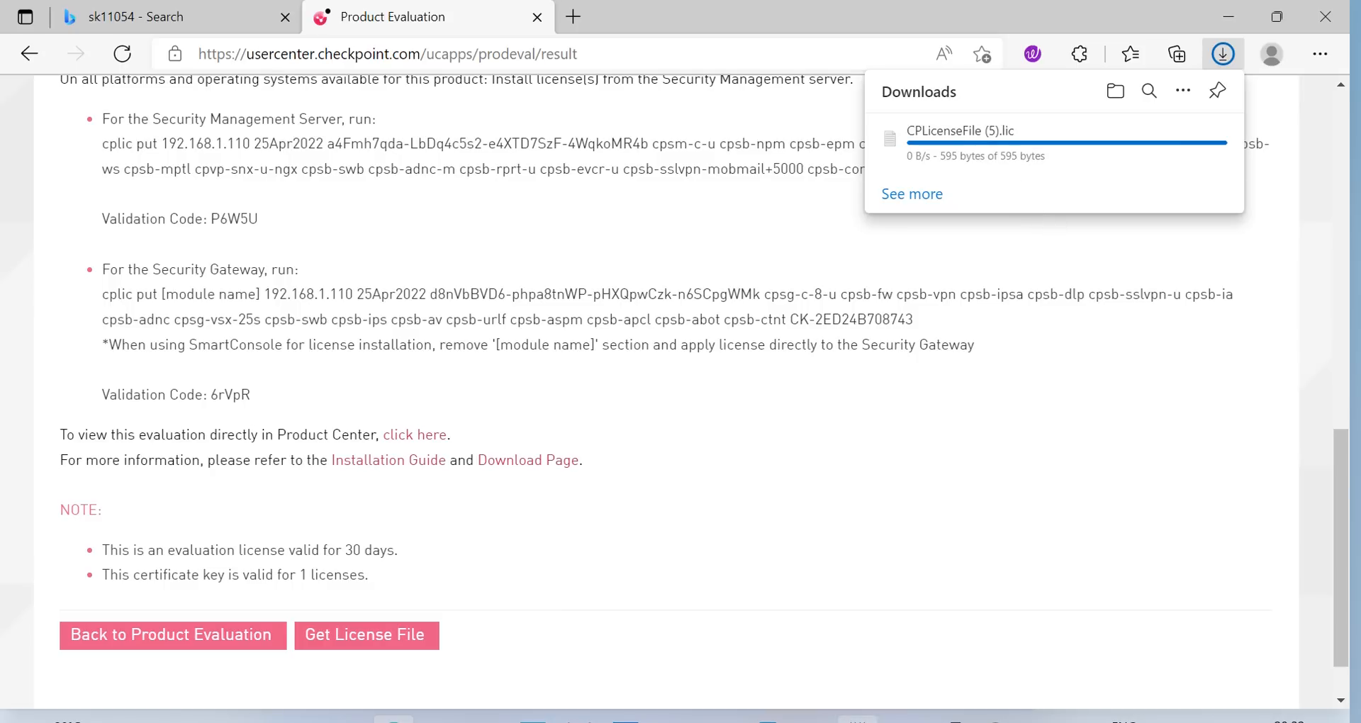
click(812, 720)
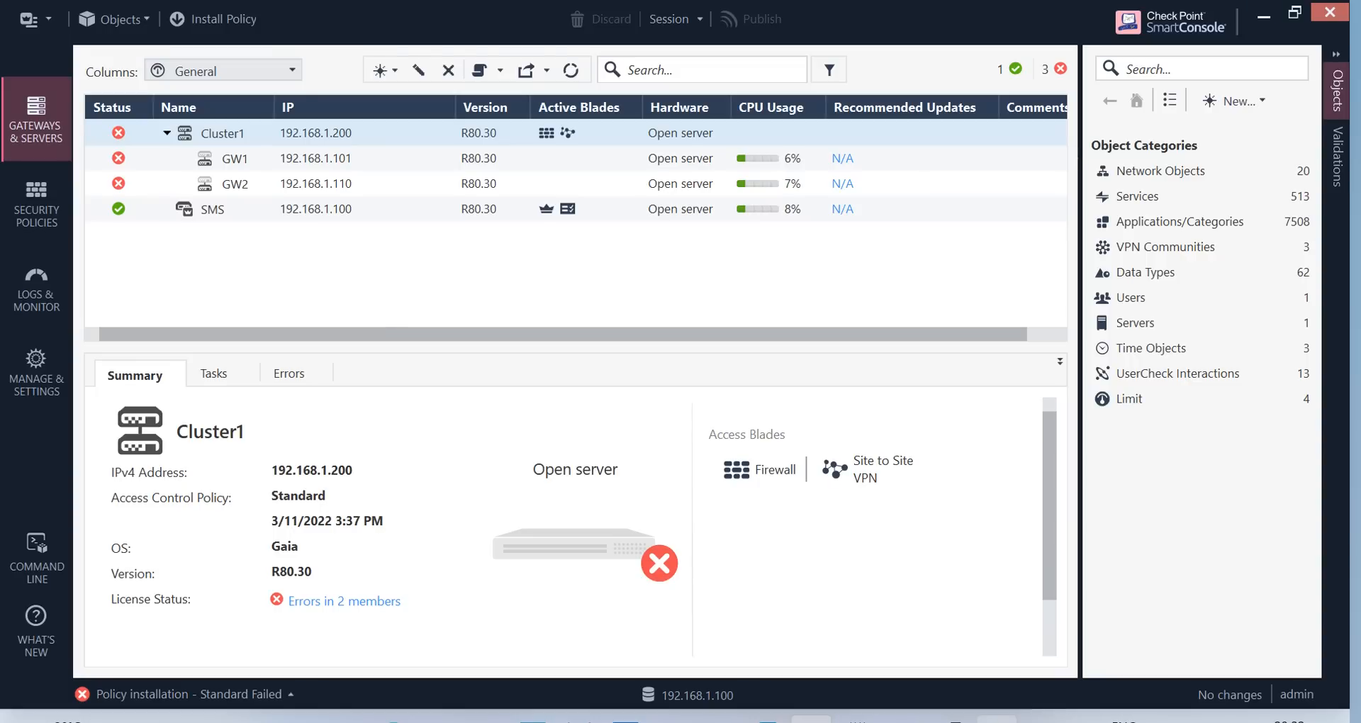
In SmartUpdate, add license file CPLicenseFile (5), attaching the 25Apr2022 evaluation license to GW2
click(996, 720)
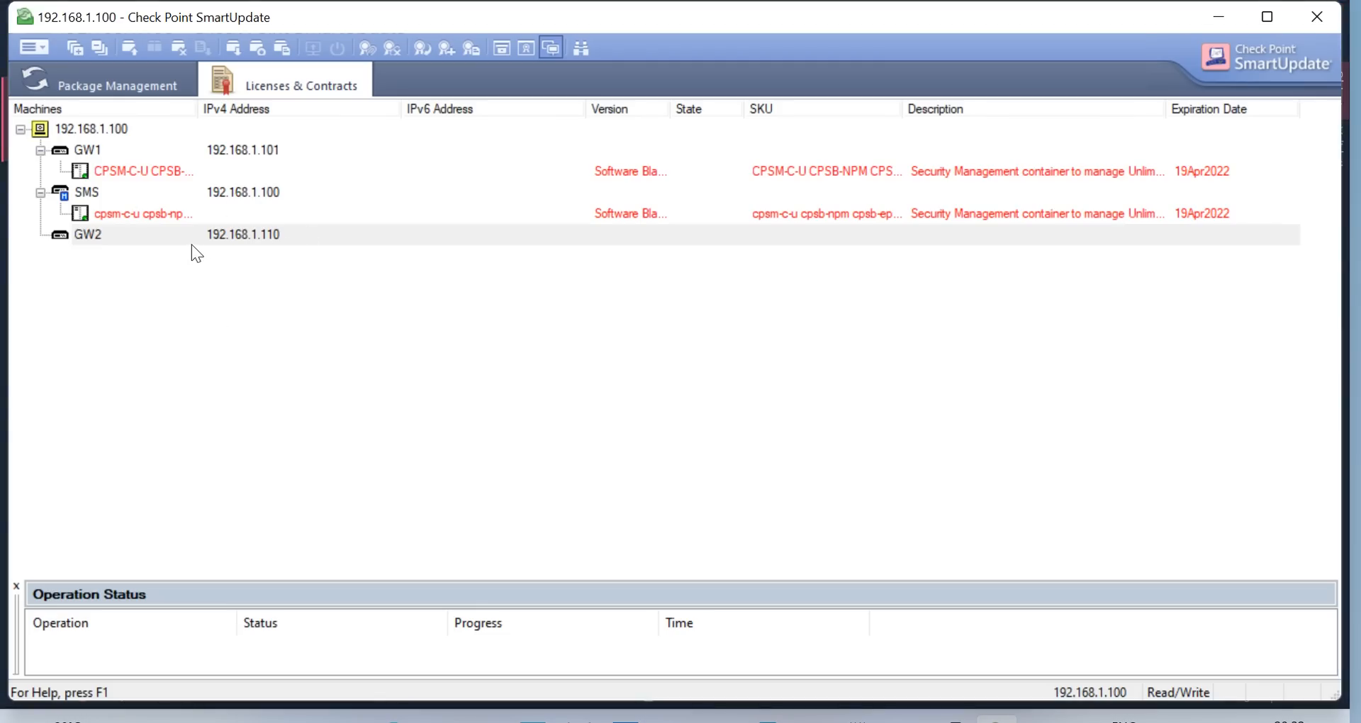
click(42, 48)
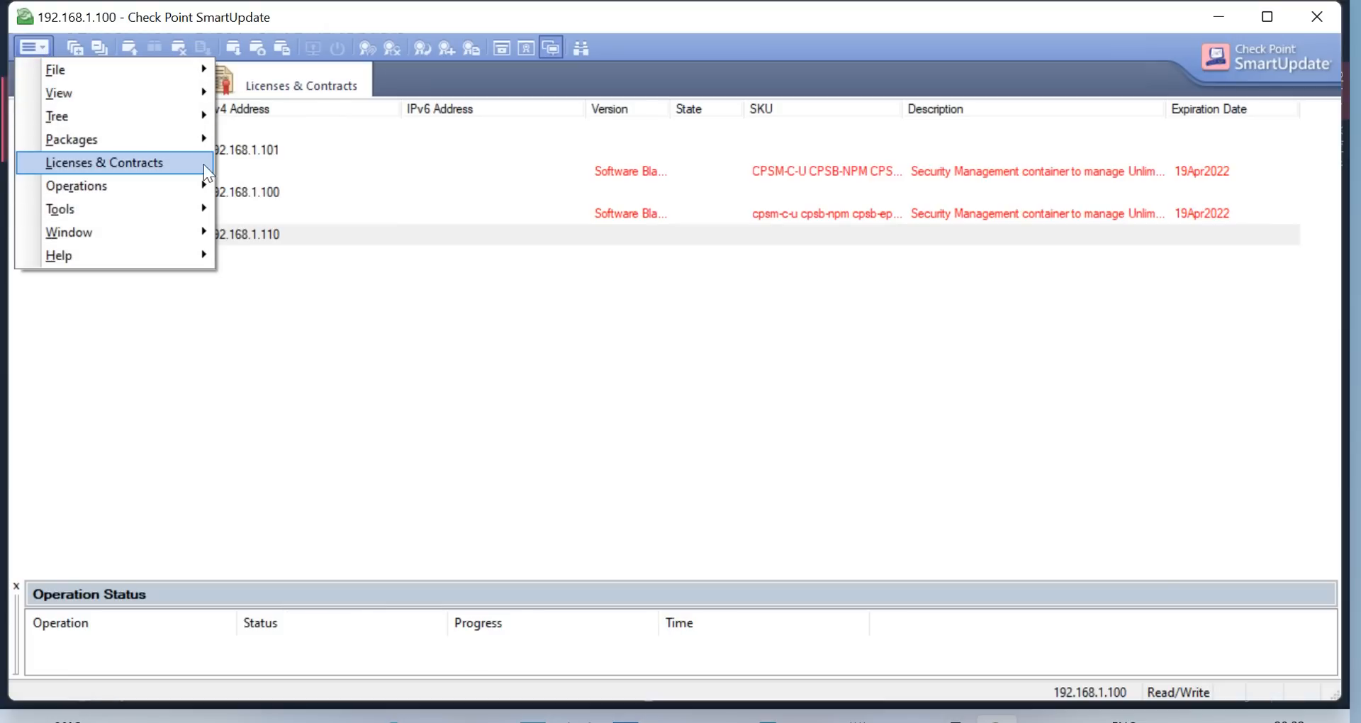
mouse_move(198, 166)
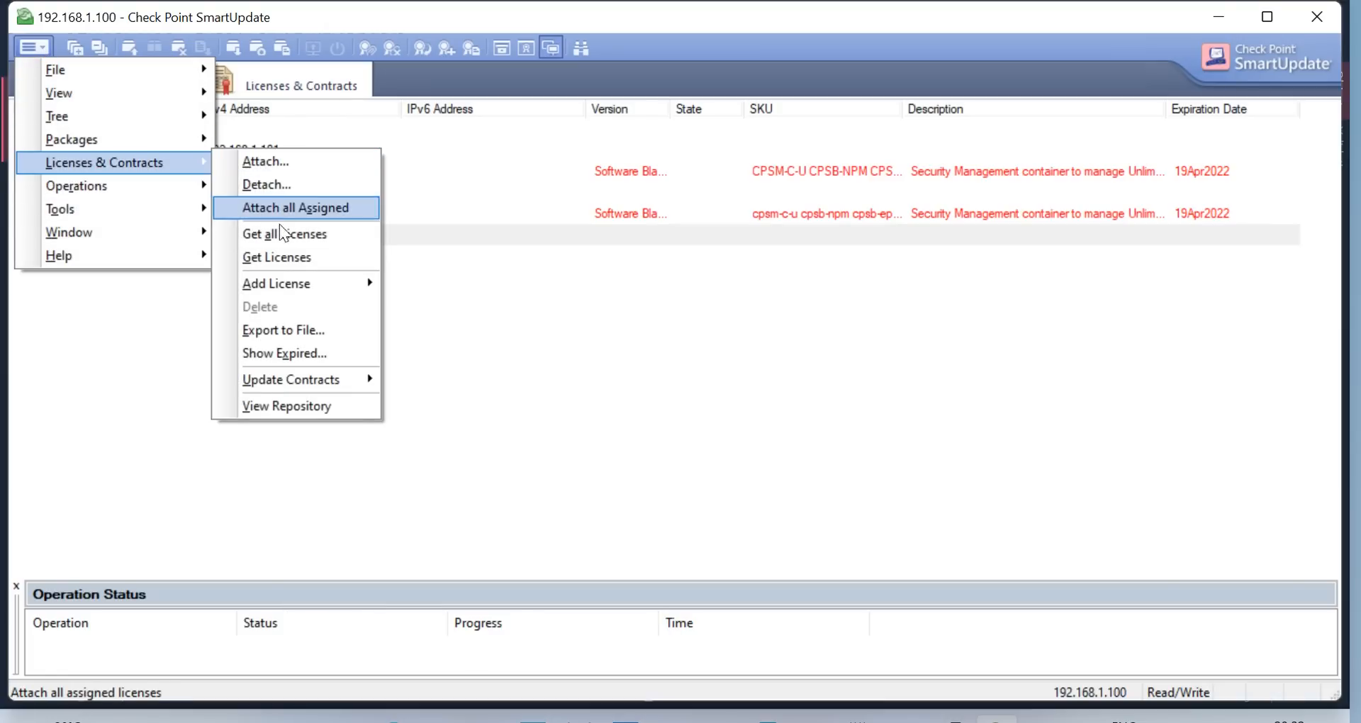
mouse_move(317, 282)
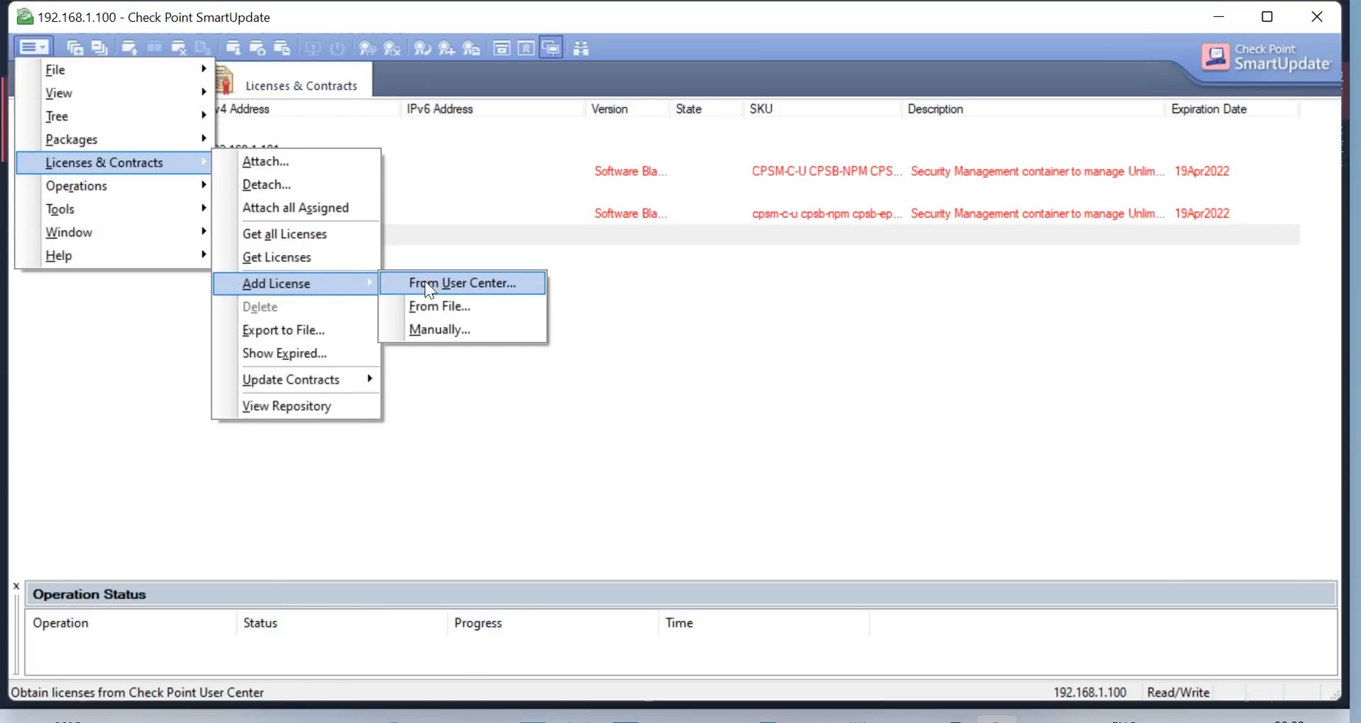
click(440, 306)
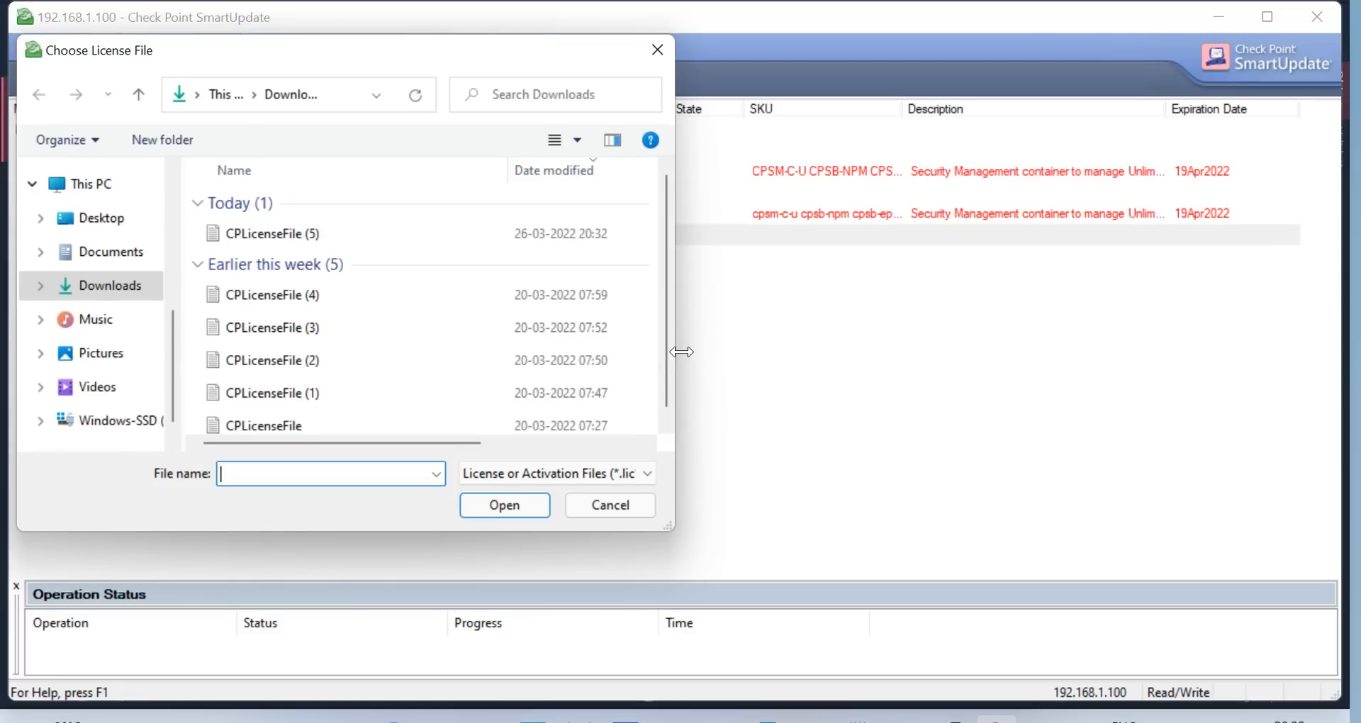
click(290, 233)
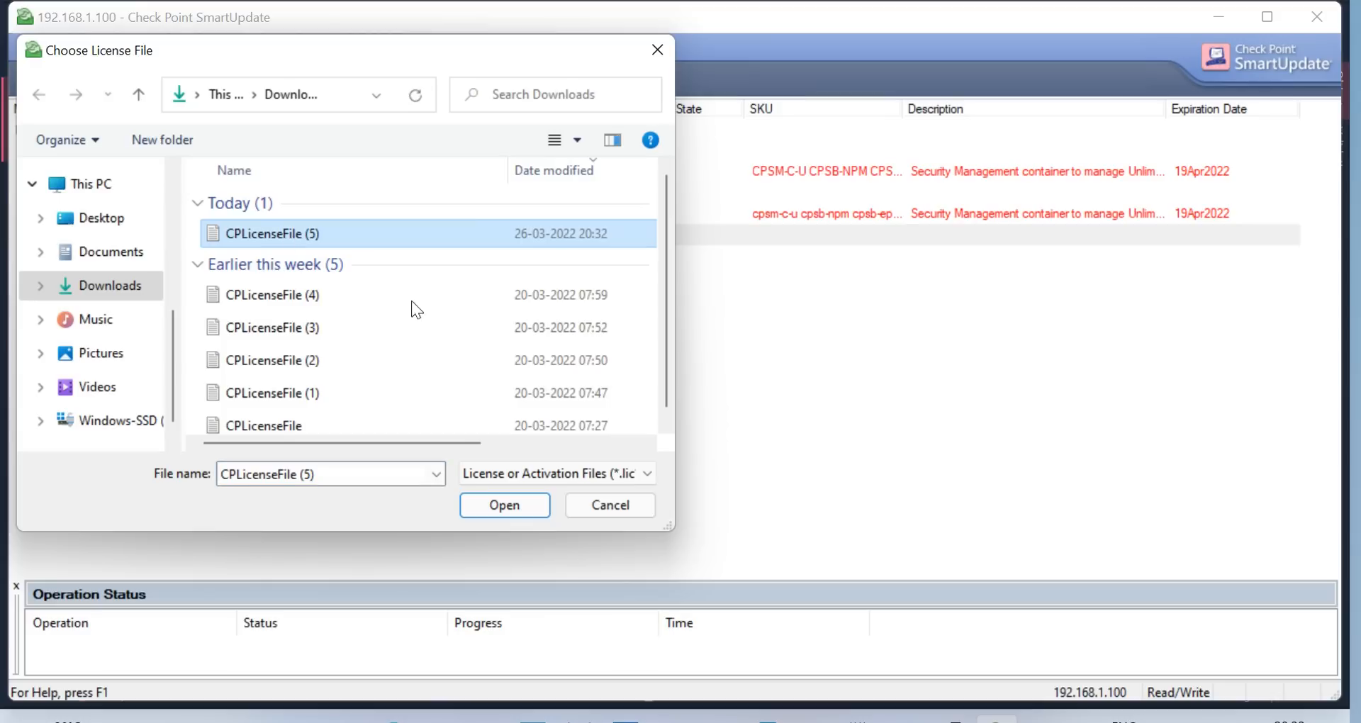
click(517, 496)
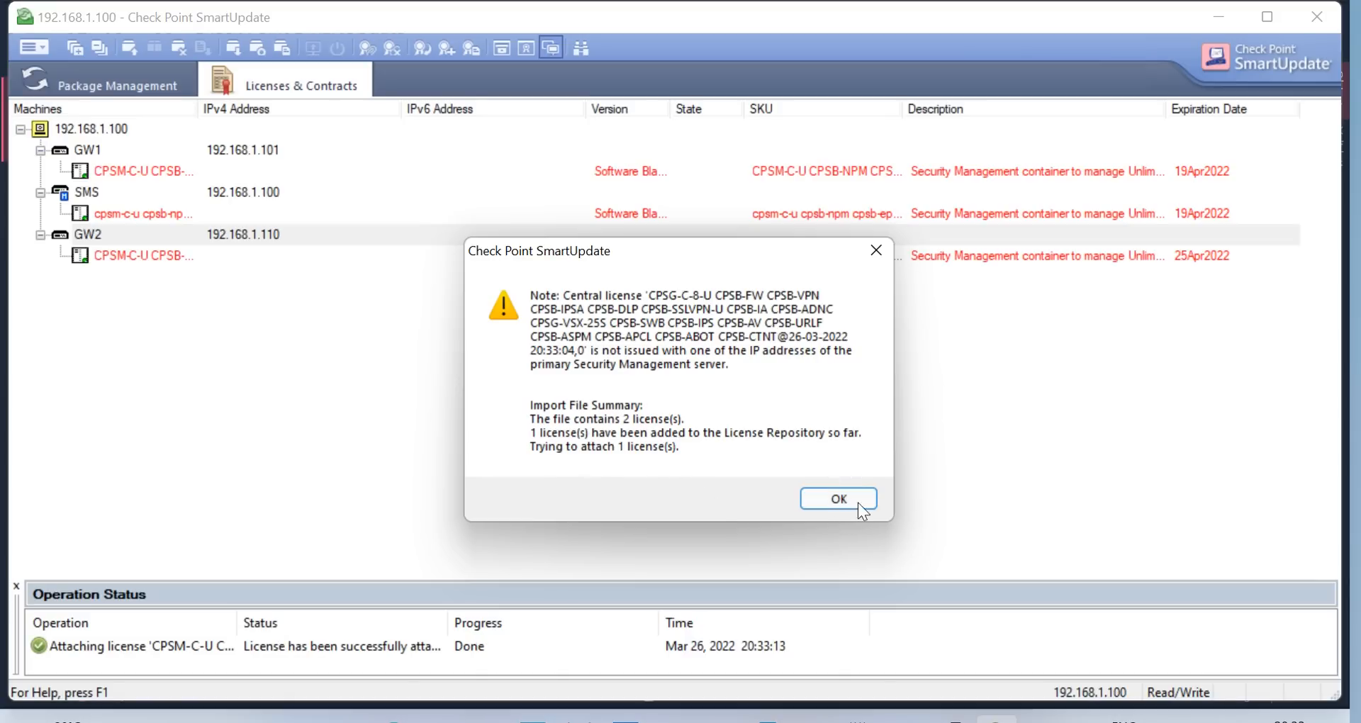
click(828, 501)
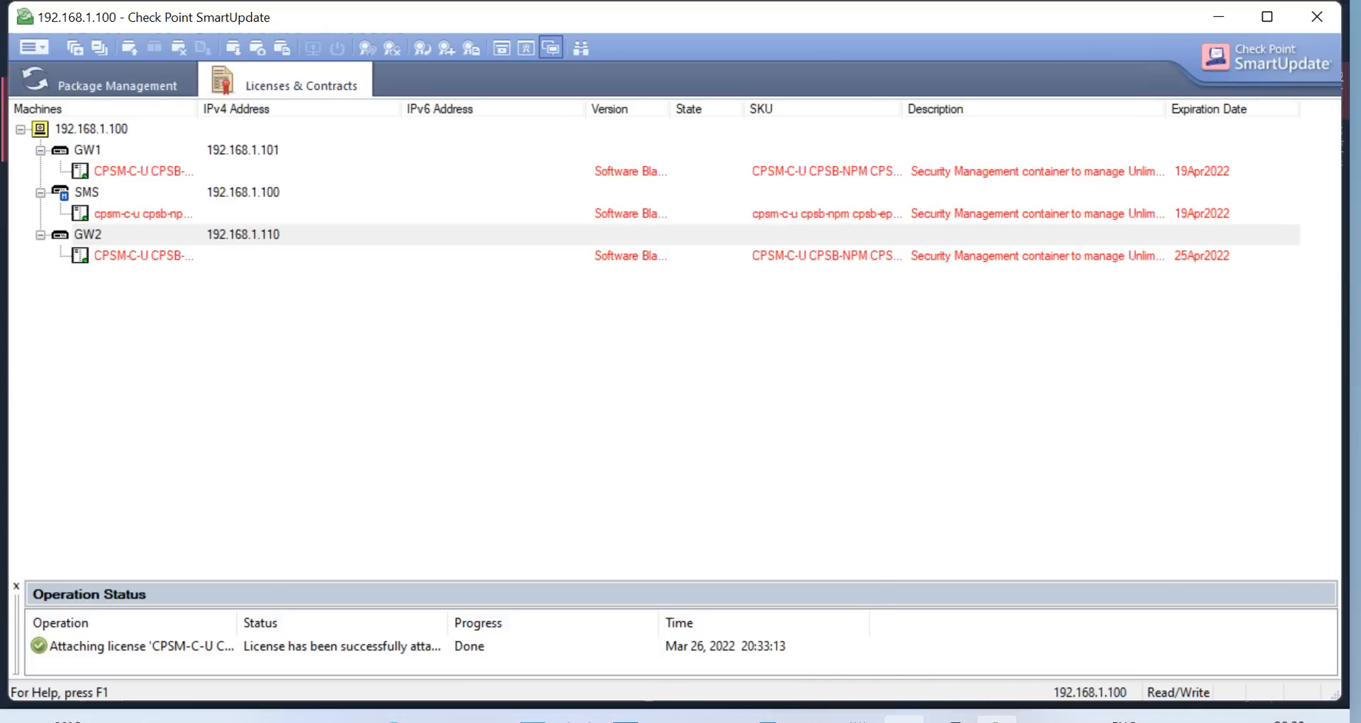
click(904, 717)
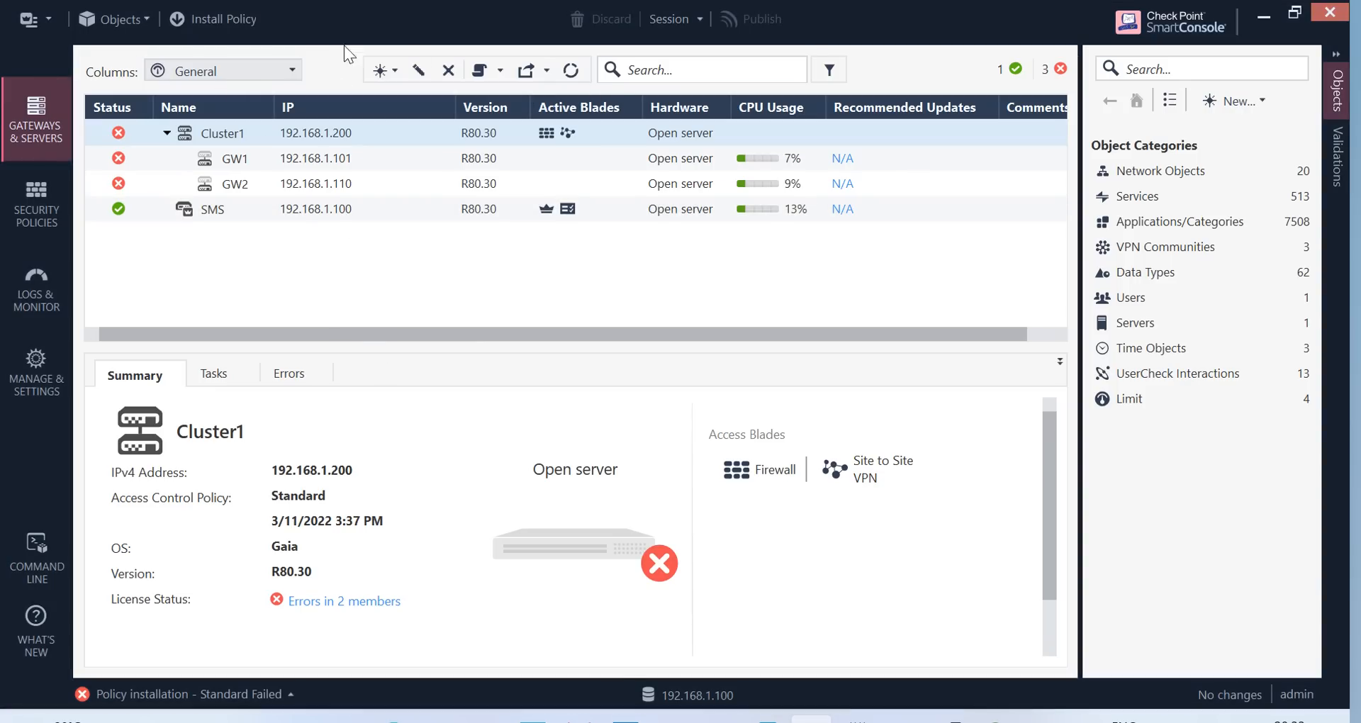
Install the Standard policy on Cluster1 and read GW1's failure: no valid license
click(192, 20)
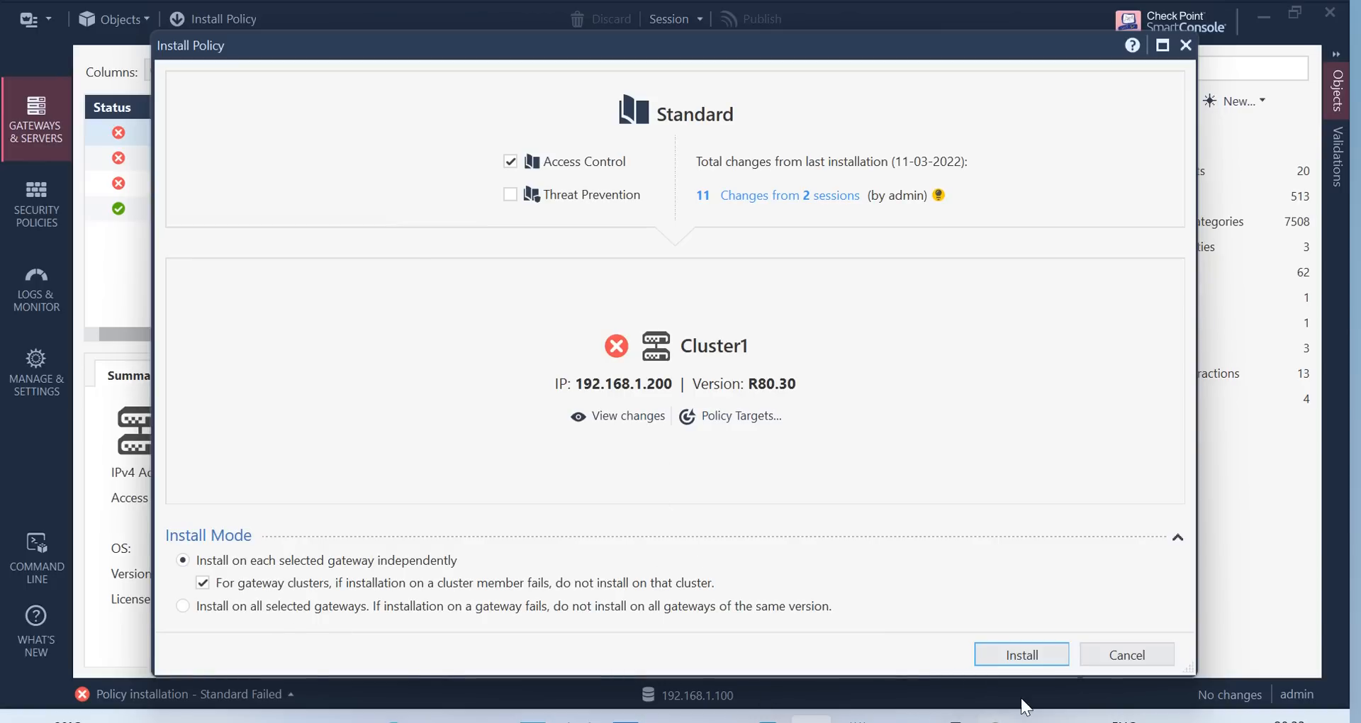
click(1025, 655)
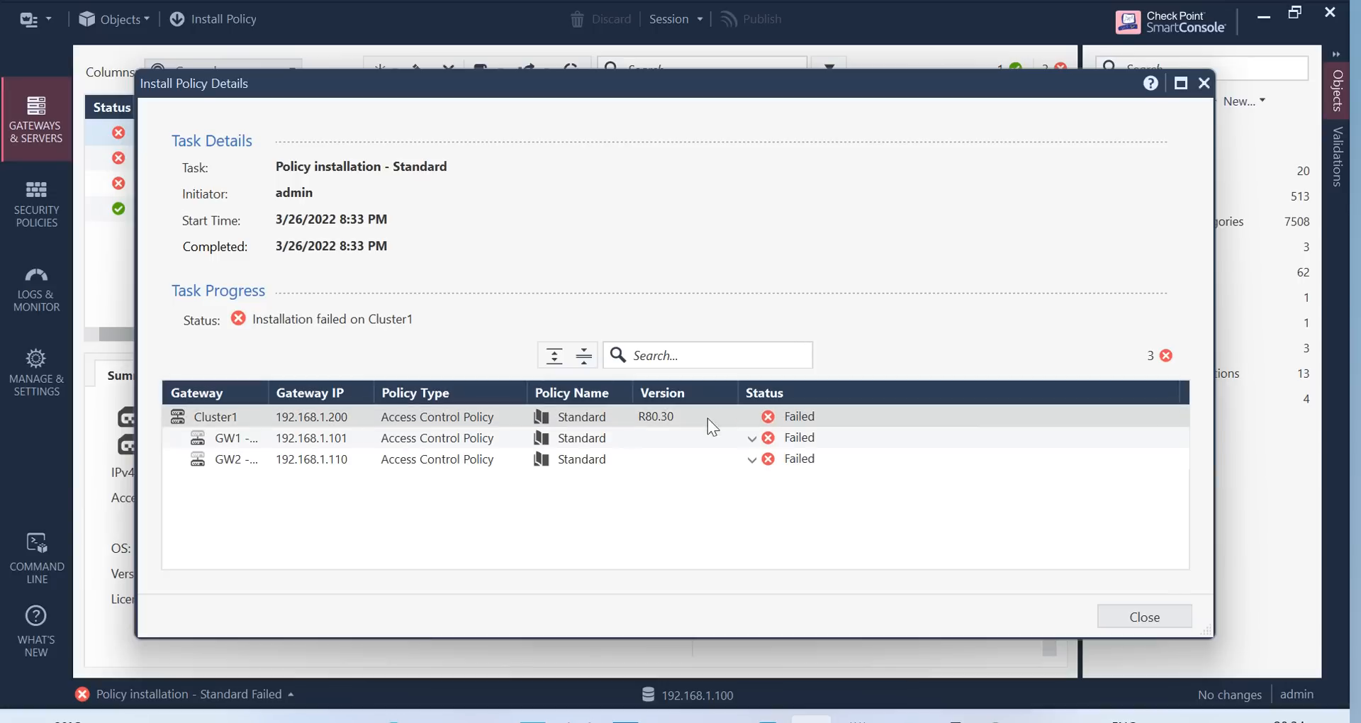
click(585, 415)
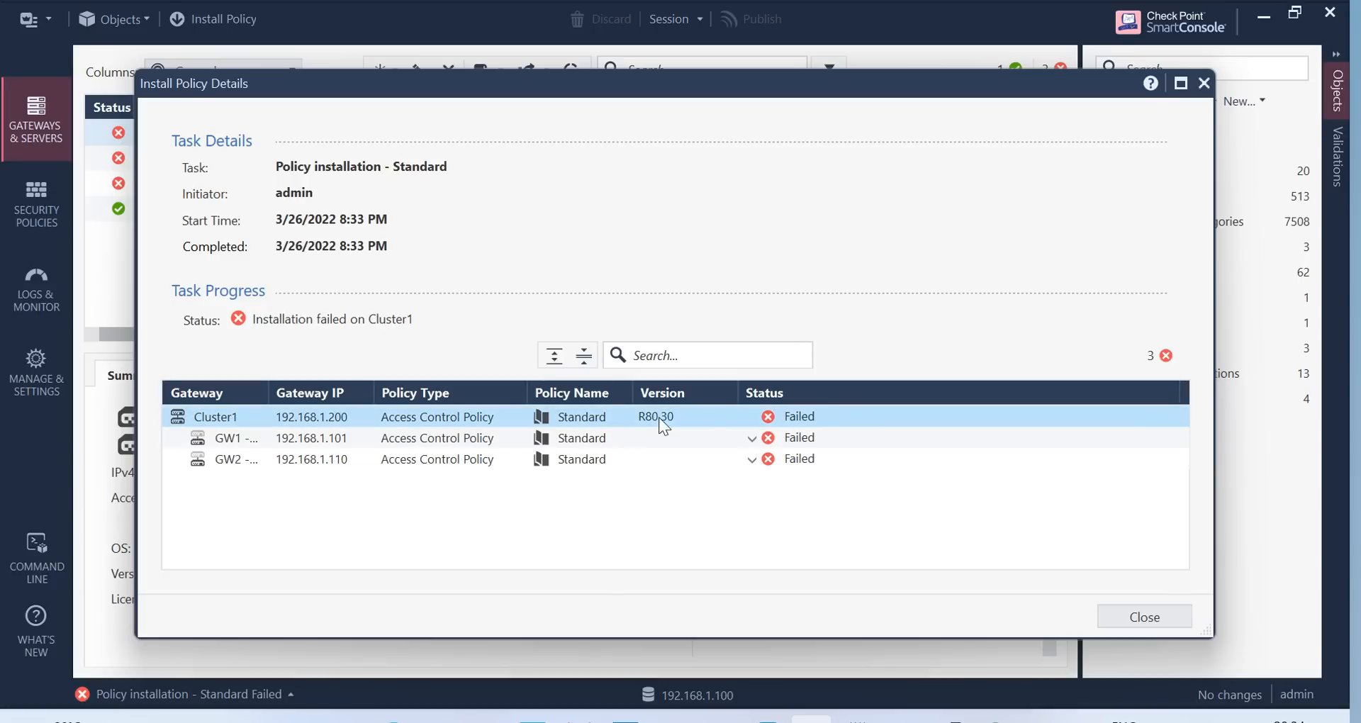
click(734, 440)
click(752, 438)
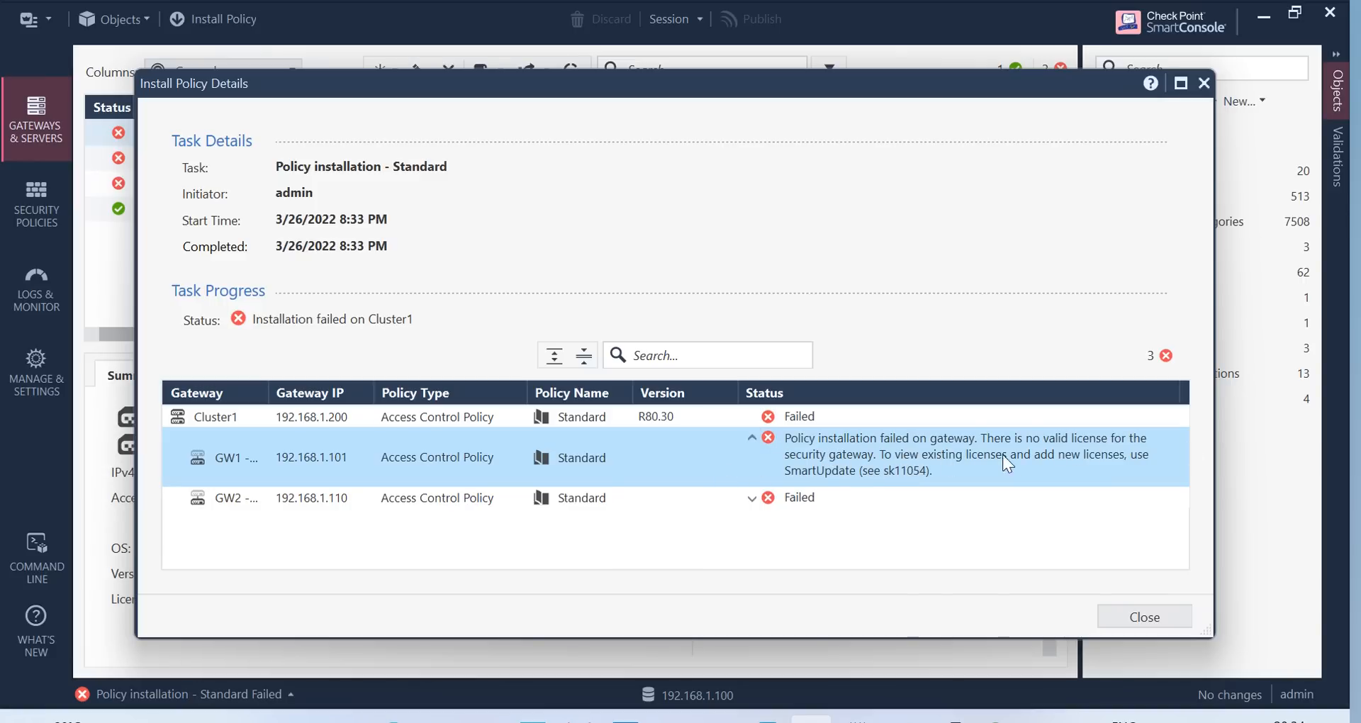
click(1172, 618)
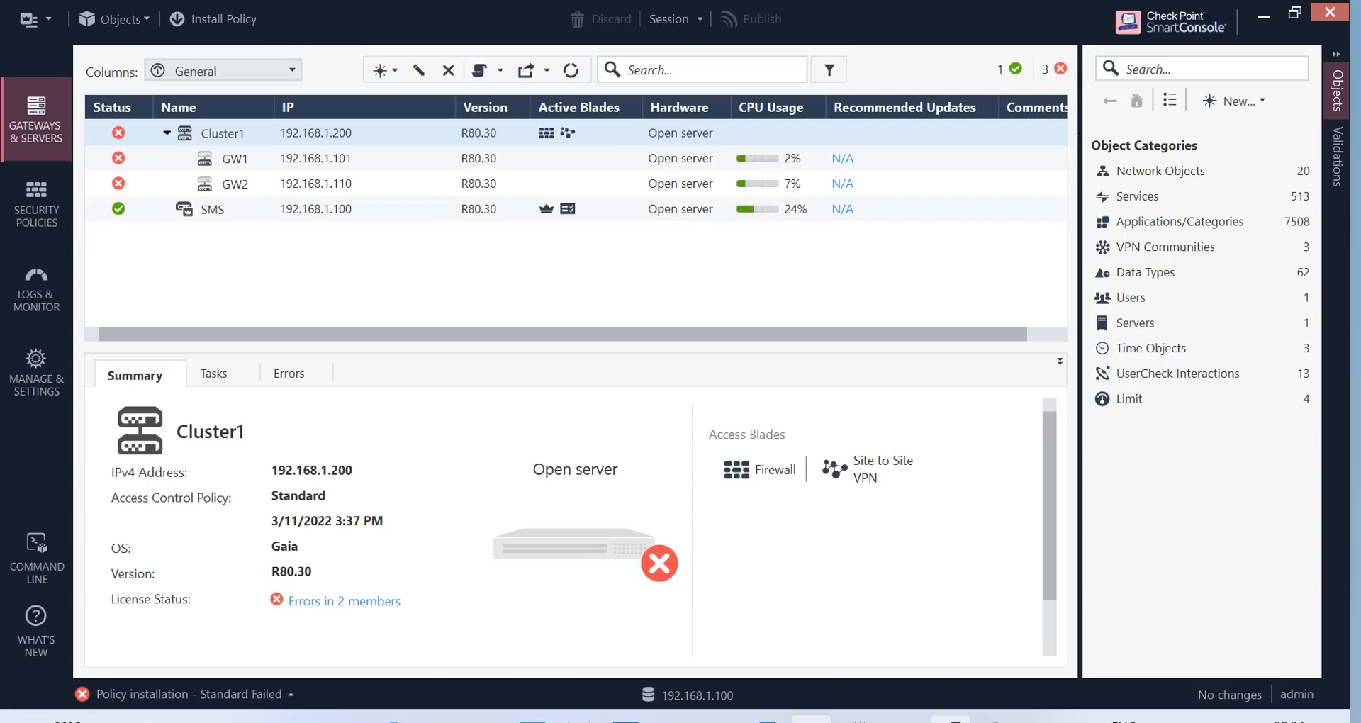
Cycle through the taskbar windows to the PuTTY gateway session showing GW1 DOWN, GW2 ACTIVE(!)
click(1003, 624)
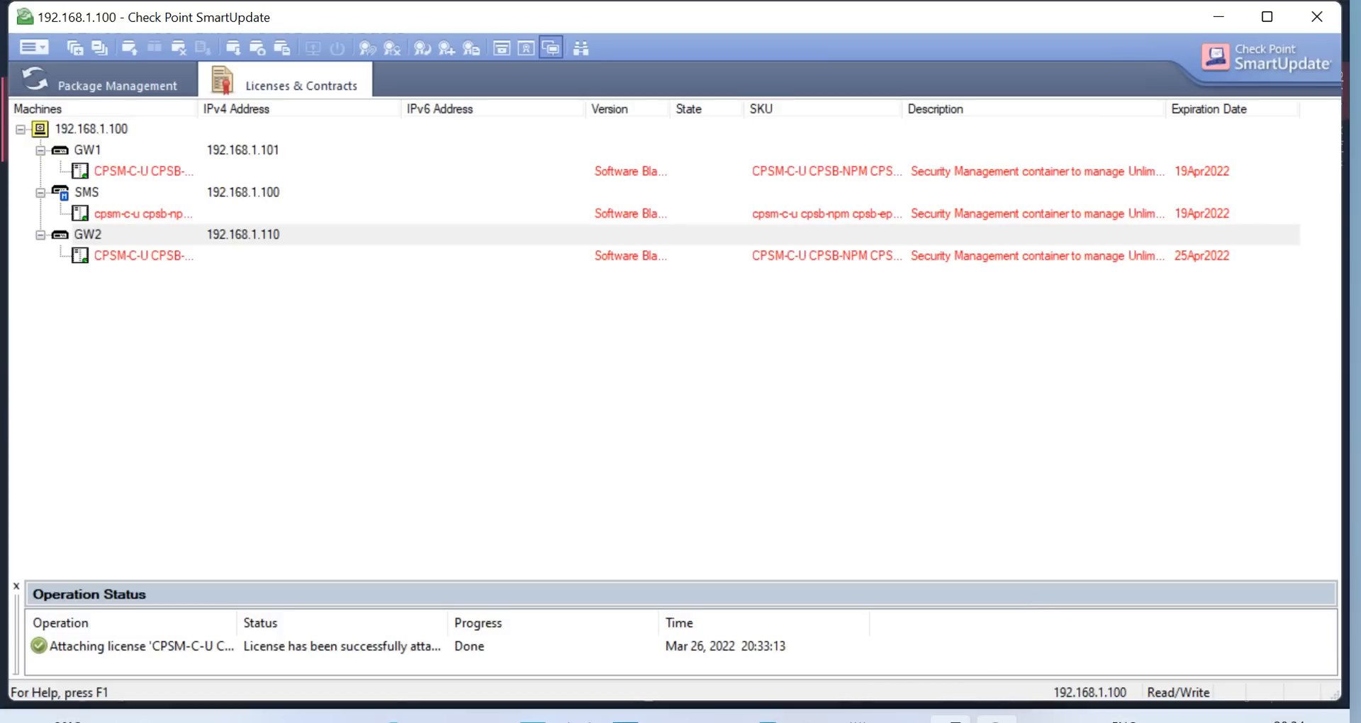
click(904, 719)
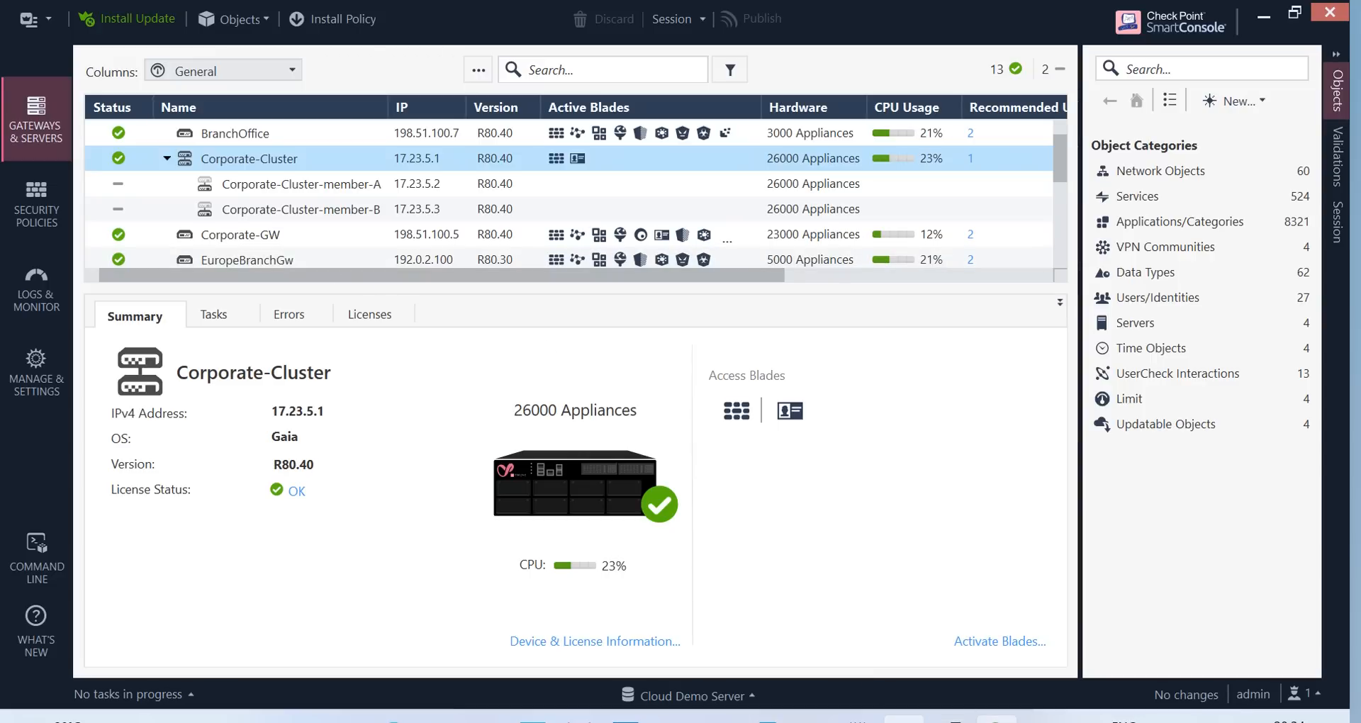
click(811, 719)
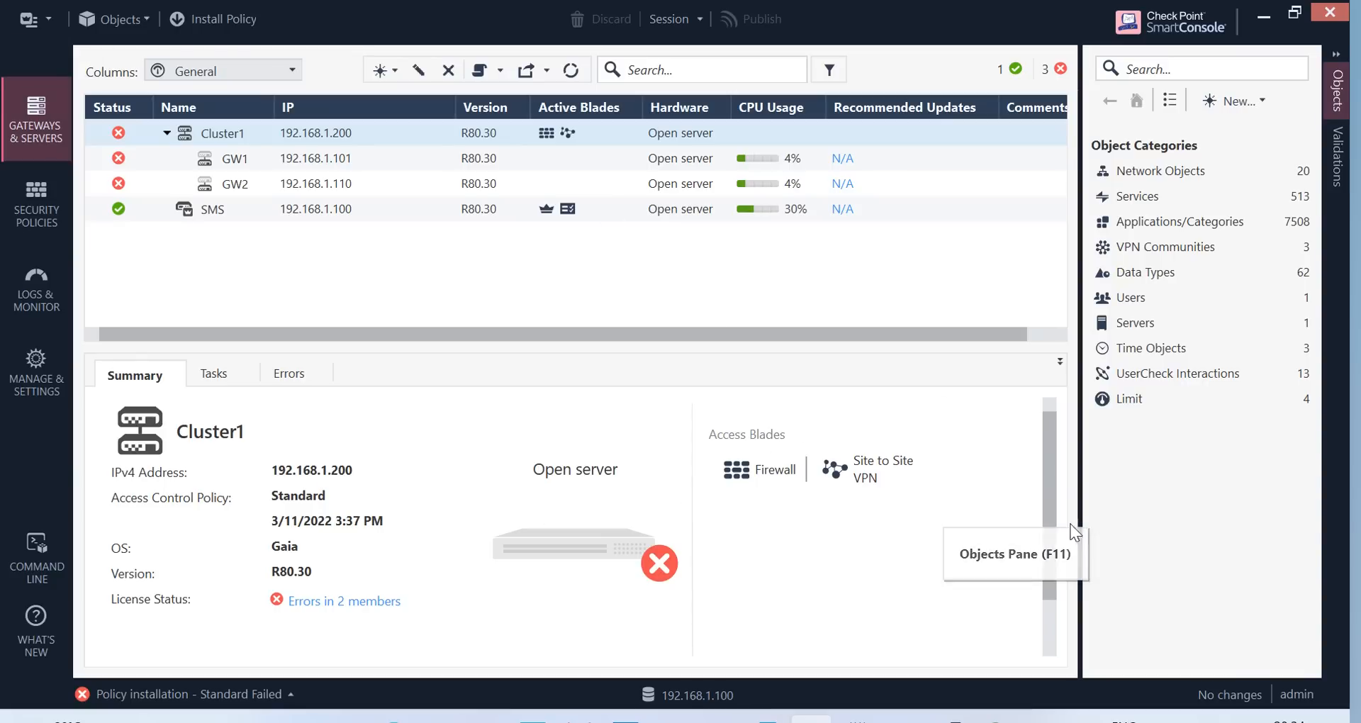
click(948, 721)
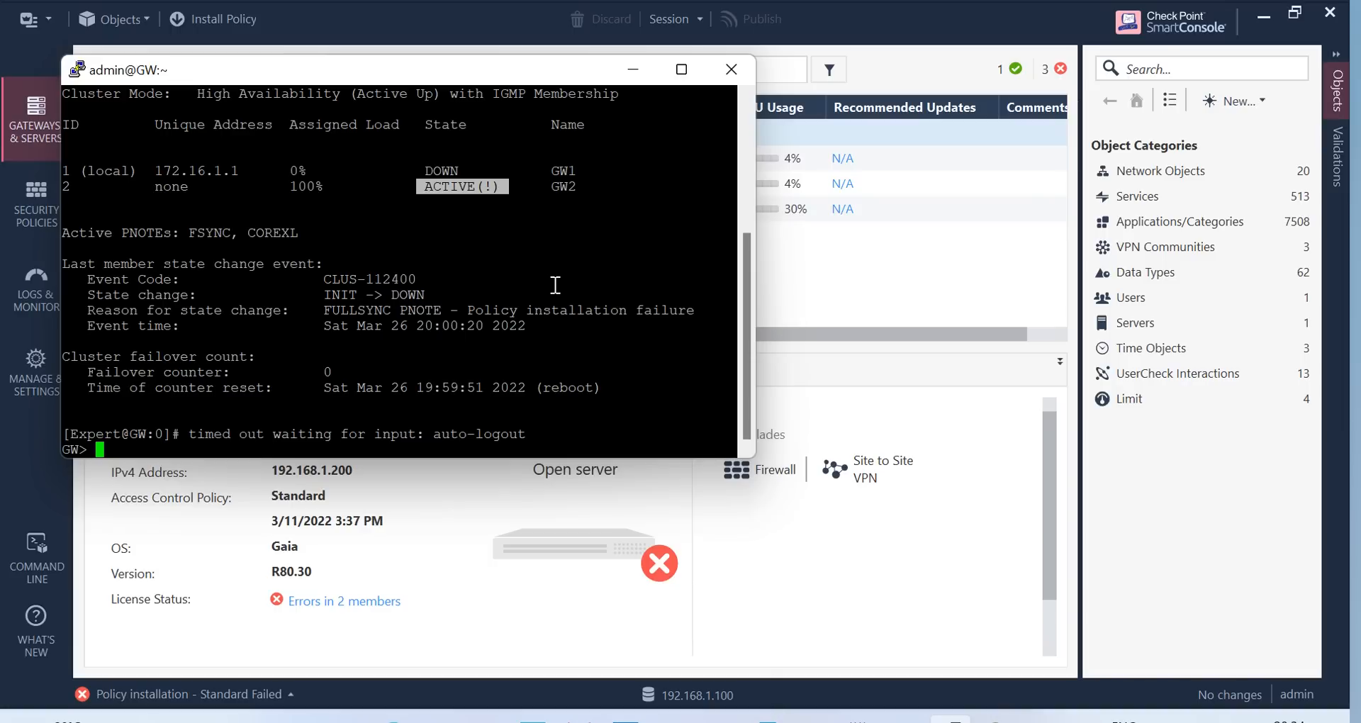
Enter expert mode on the gateway with the expert password
click(312, 361)
text(expert)
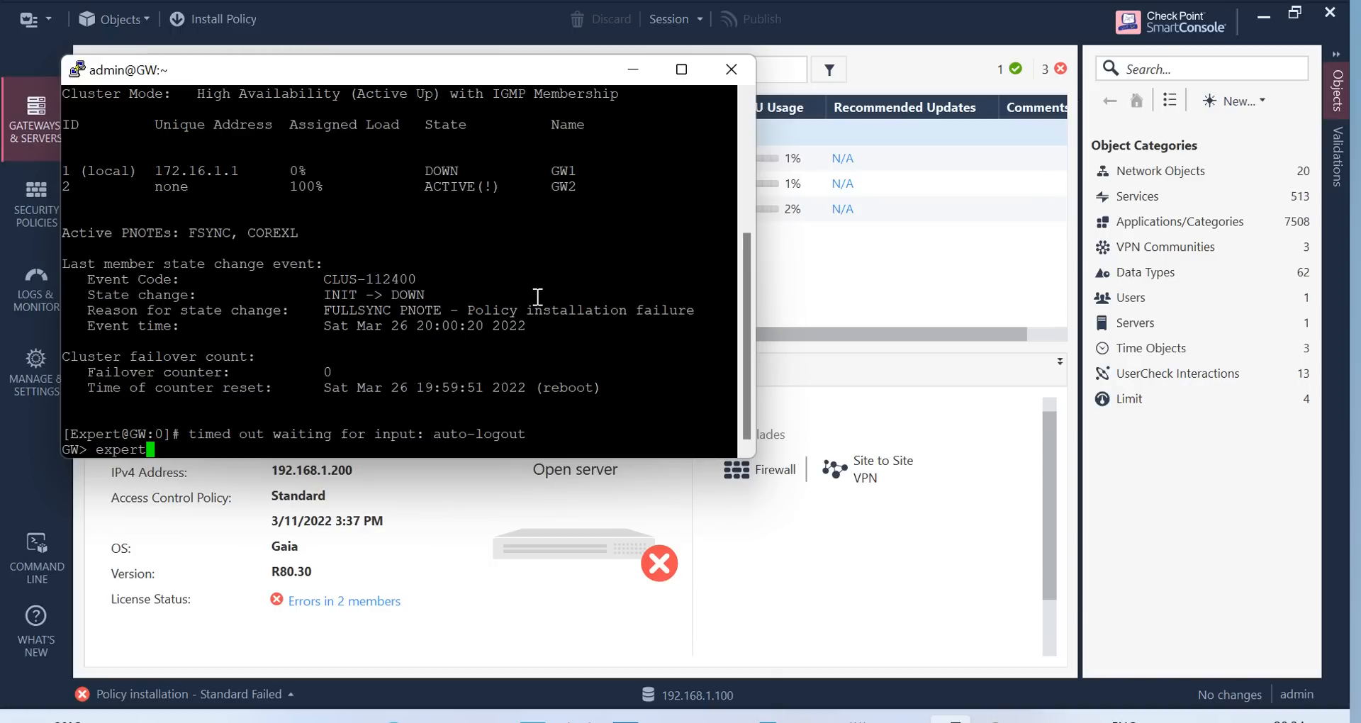
key(Return)
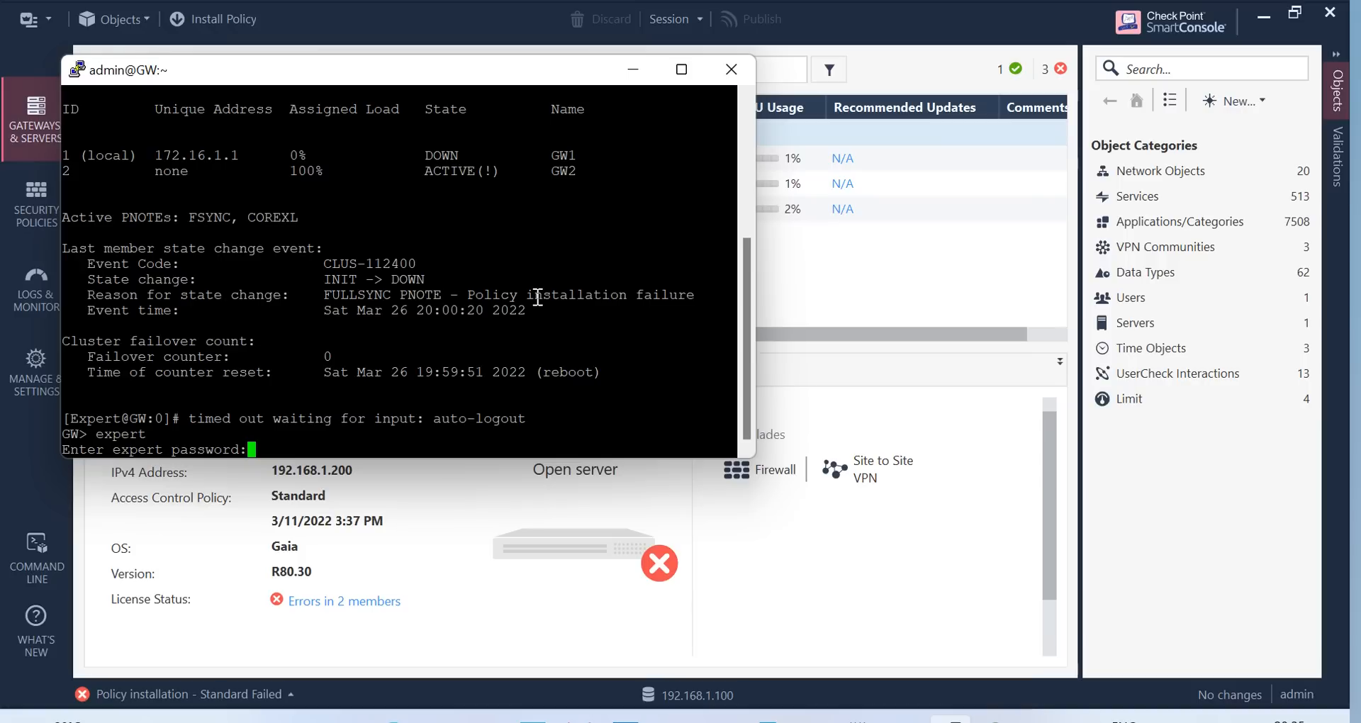
key(Return)
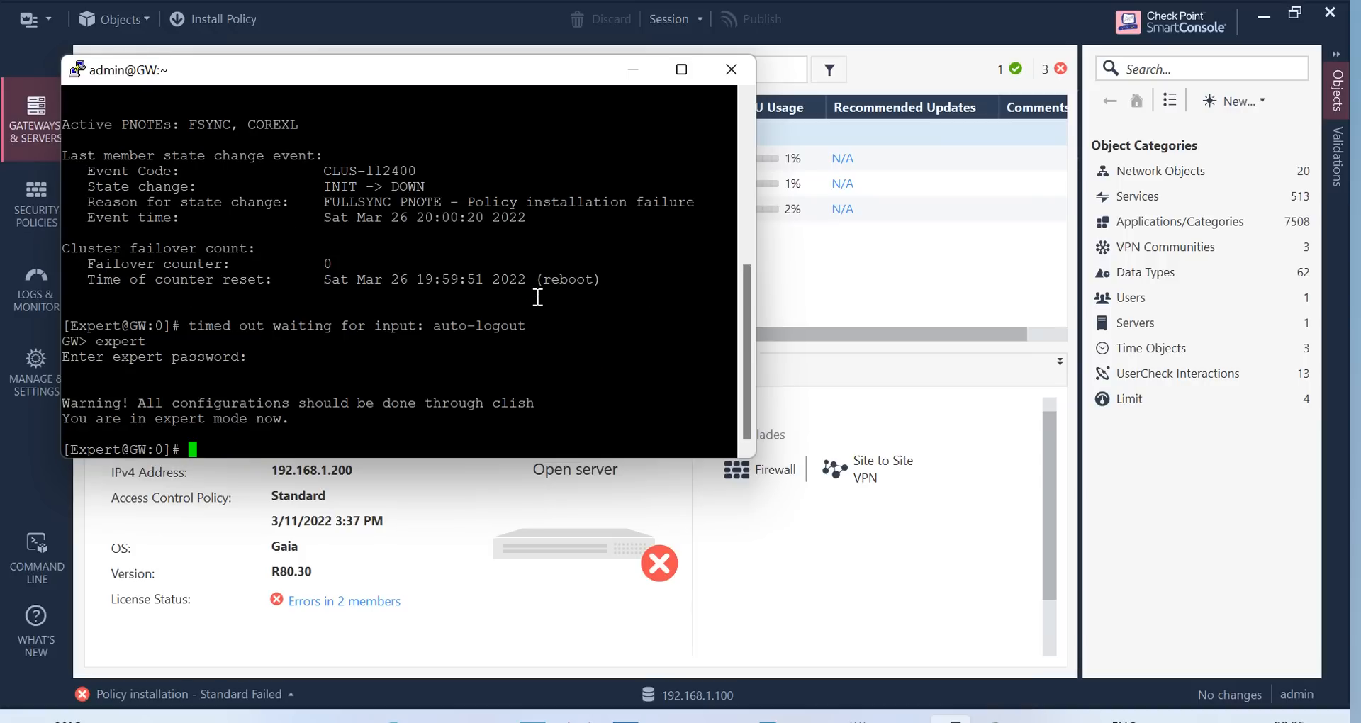
Clear the screen and run cphaprob stat to show GW1 DOWN and GW2 ACTIVE(!)
text(clear)
key(Return)
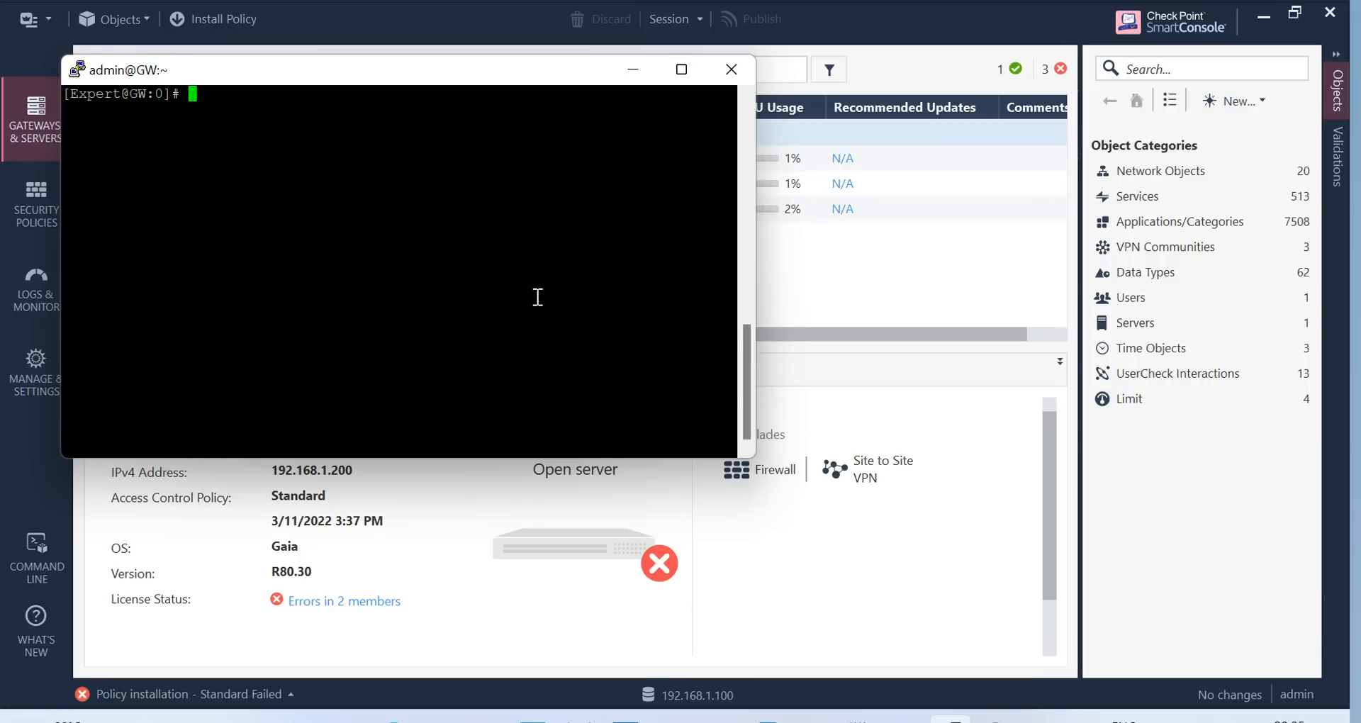
text(cphaprob stat)
key(Return)
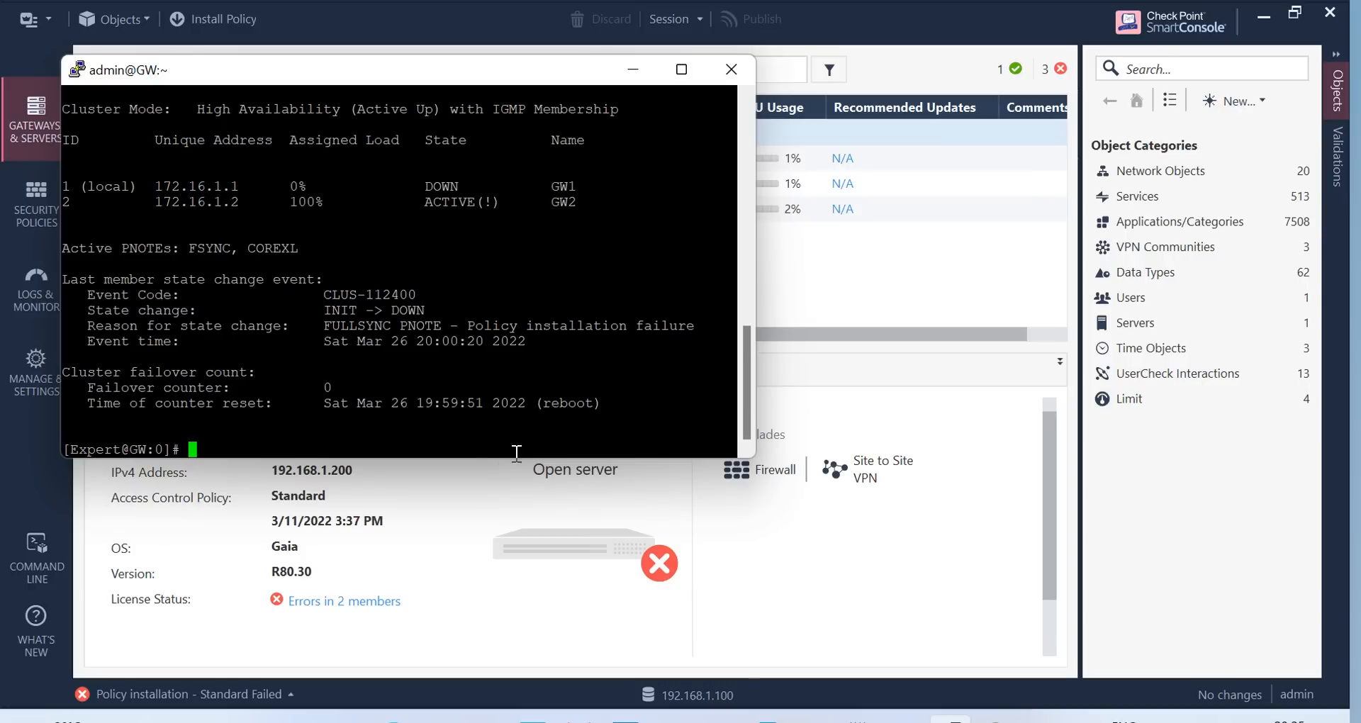
Set Install Policy to install on each gateway independently, with the cluster-member failure safeguard unticked
click(633, 71)
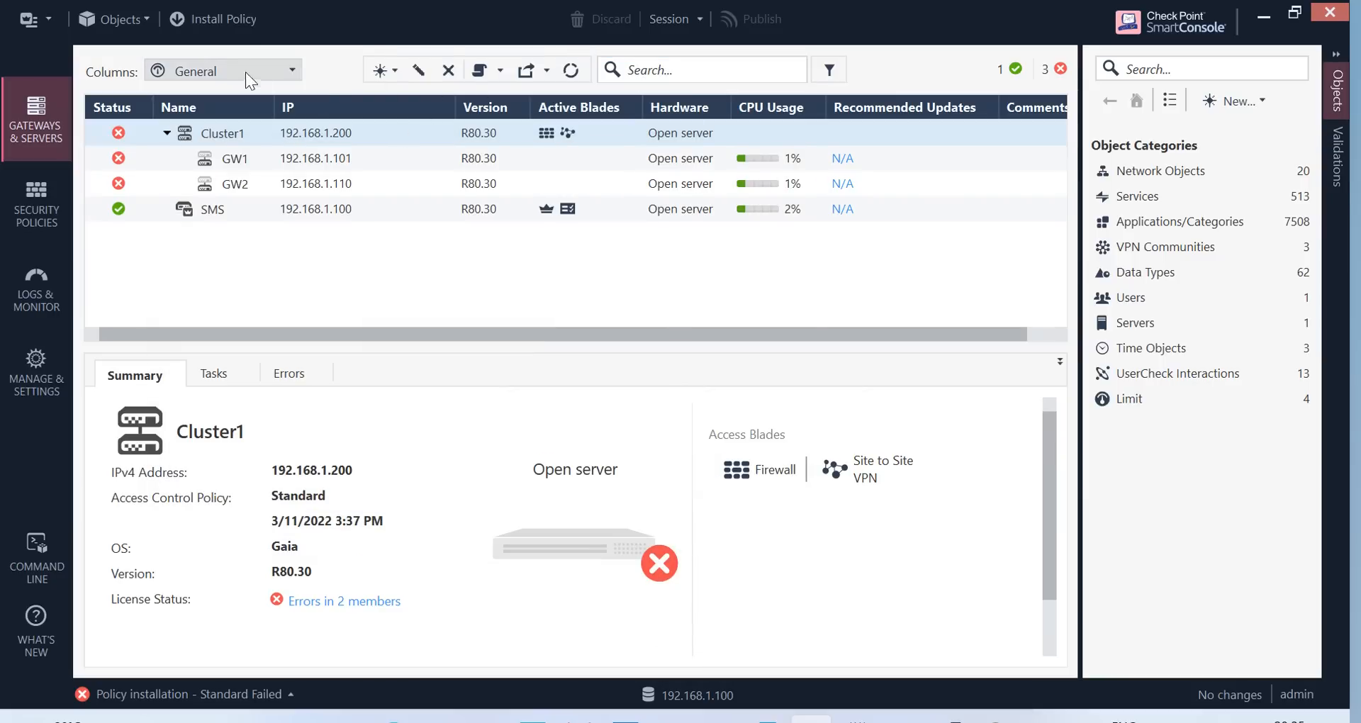
click(219, 20)
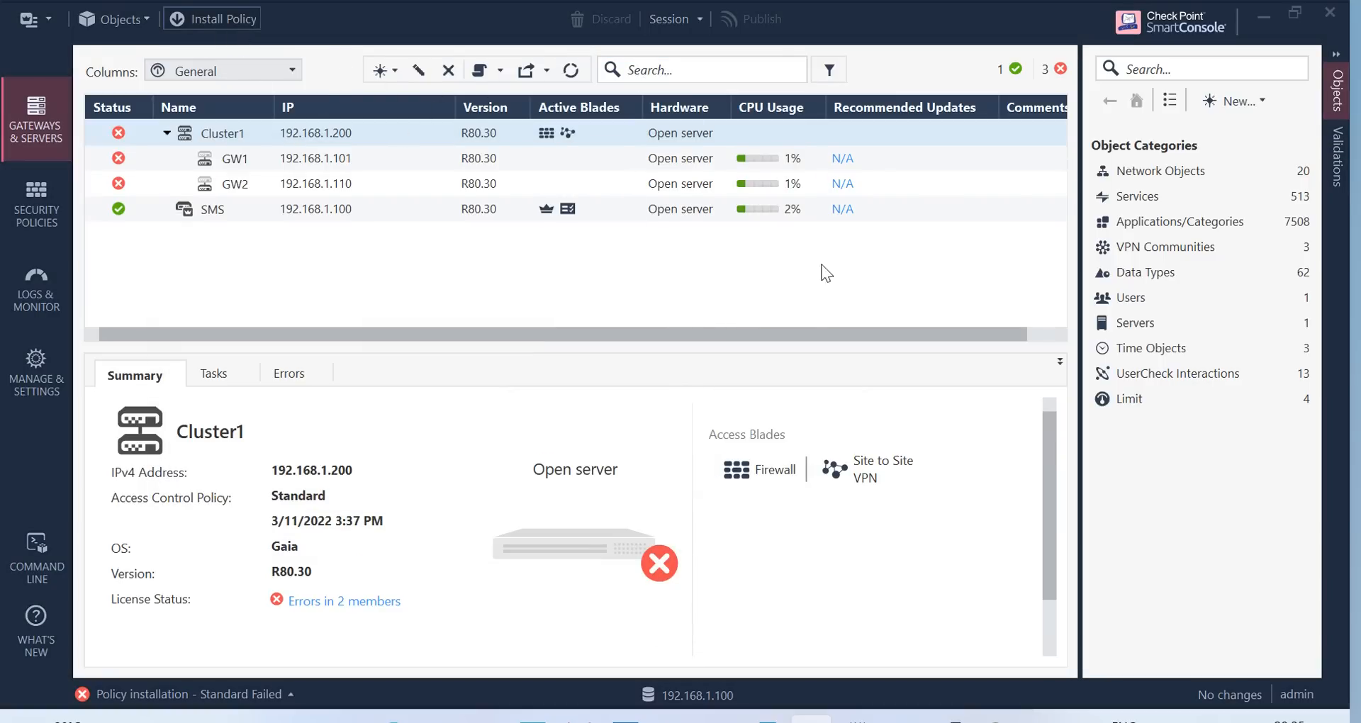
click(242, 14)
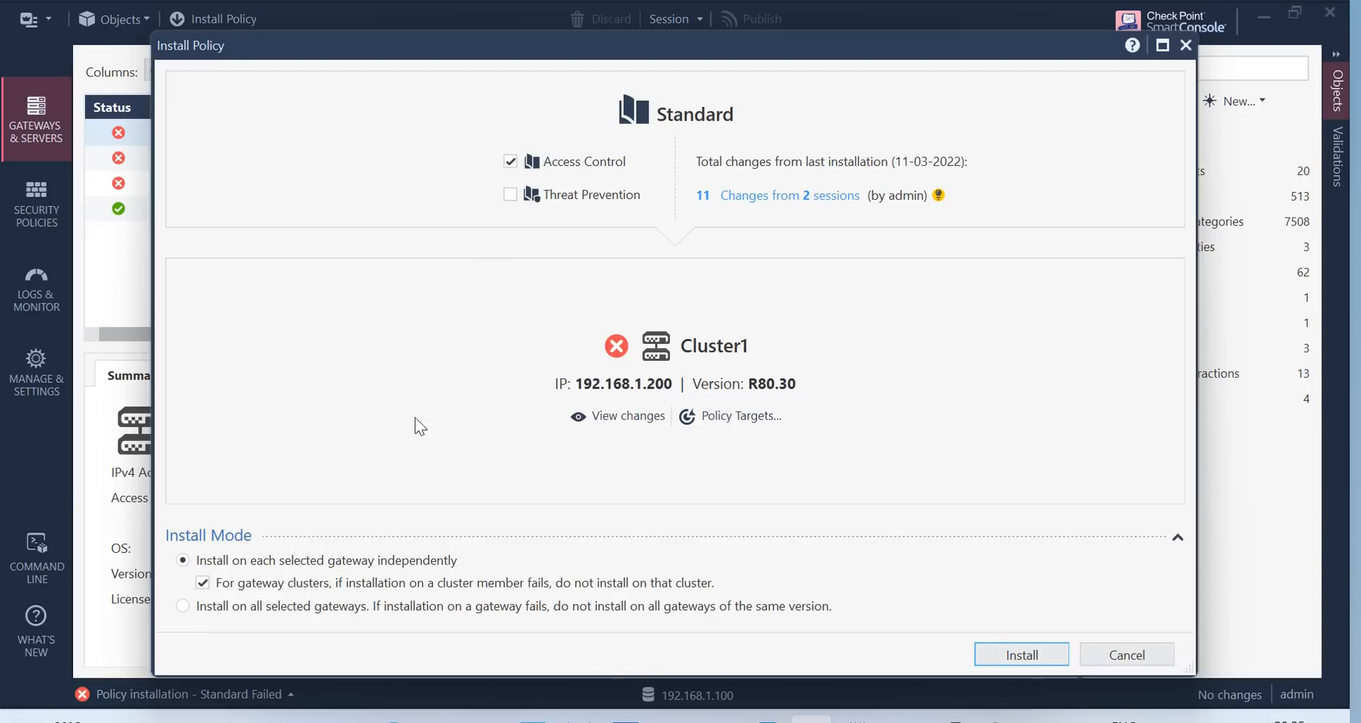
click(183, 606)
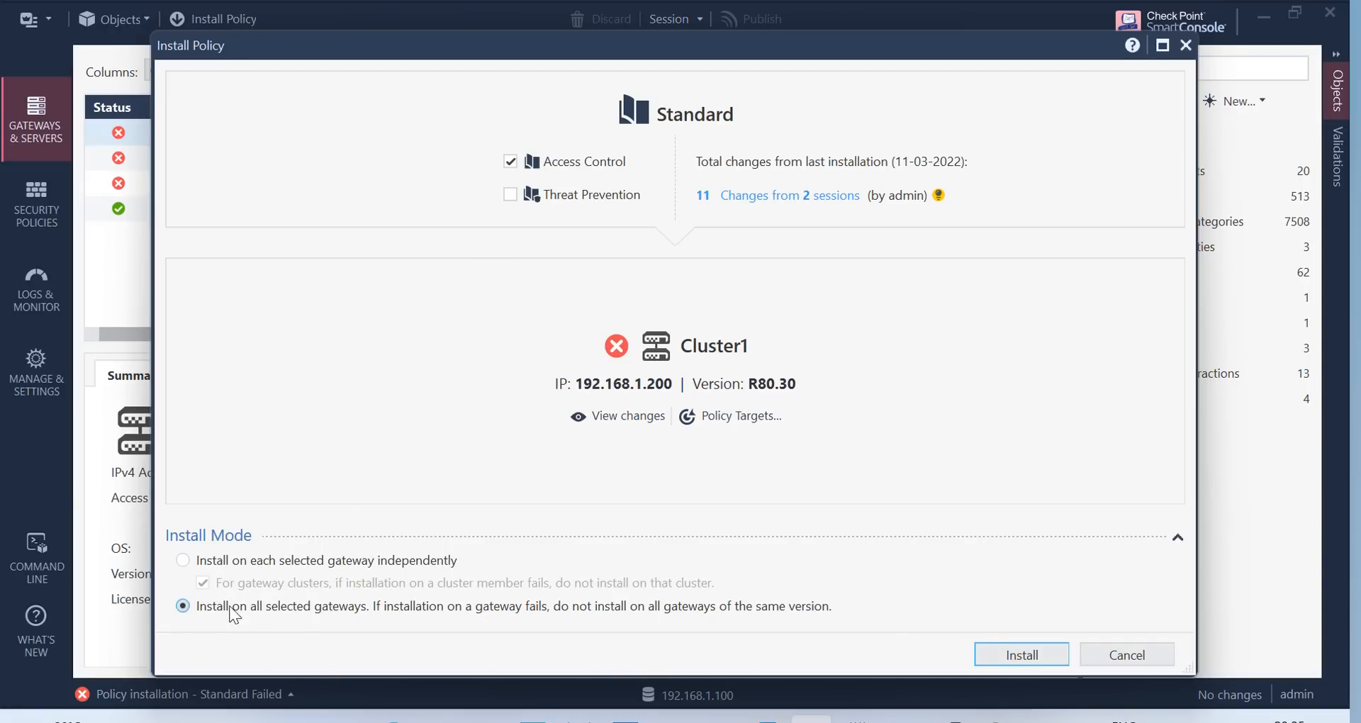
click(185, 561)
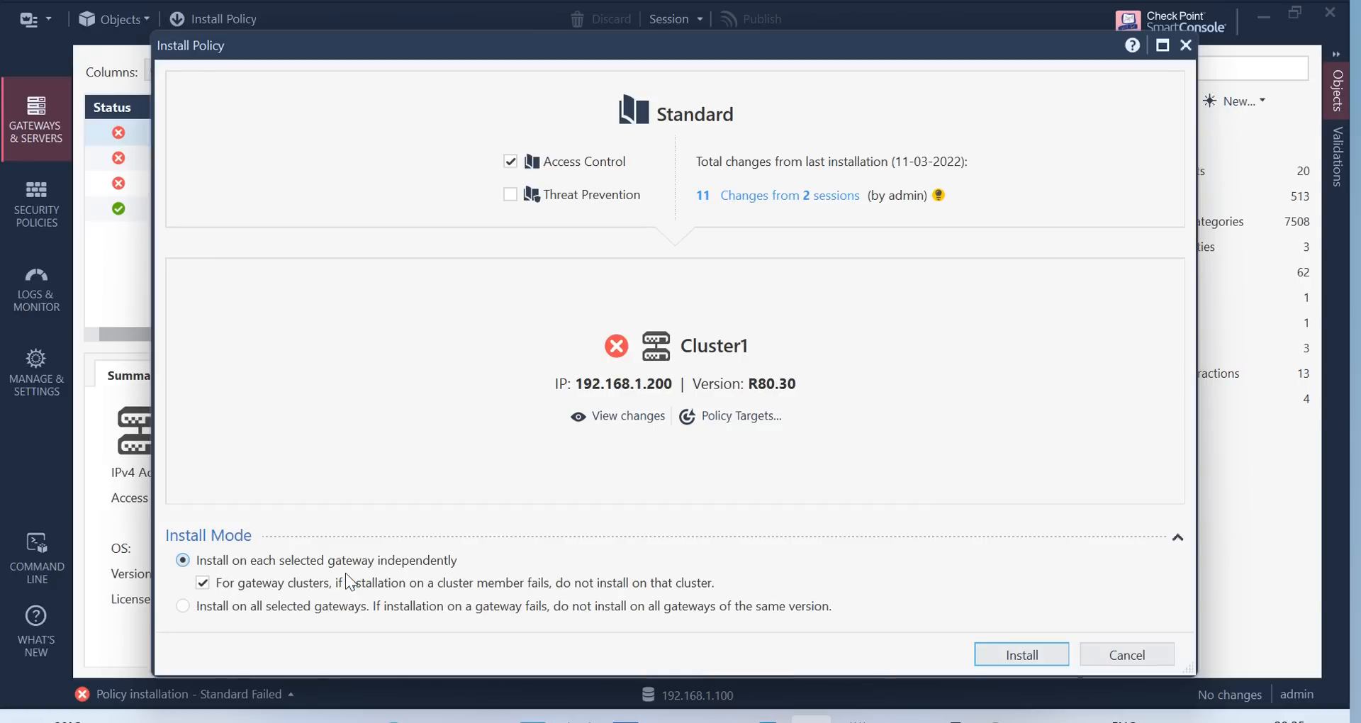
click(202, 583)
Start installing Standard on Cluster1, accept the cluster warning, and choose Publish & Install
click(1025, 657)
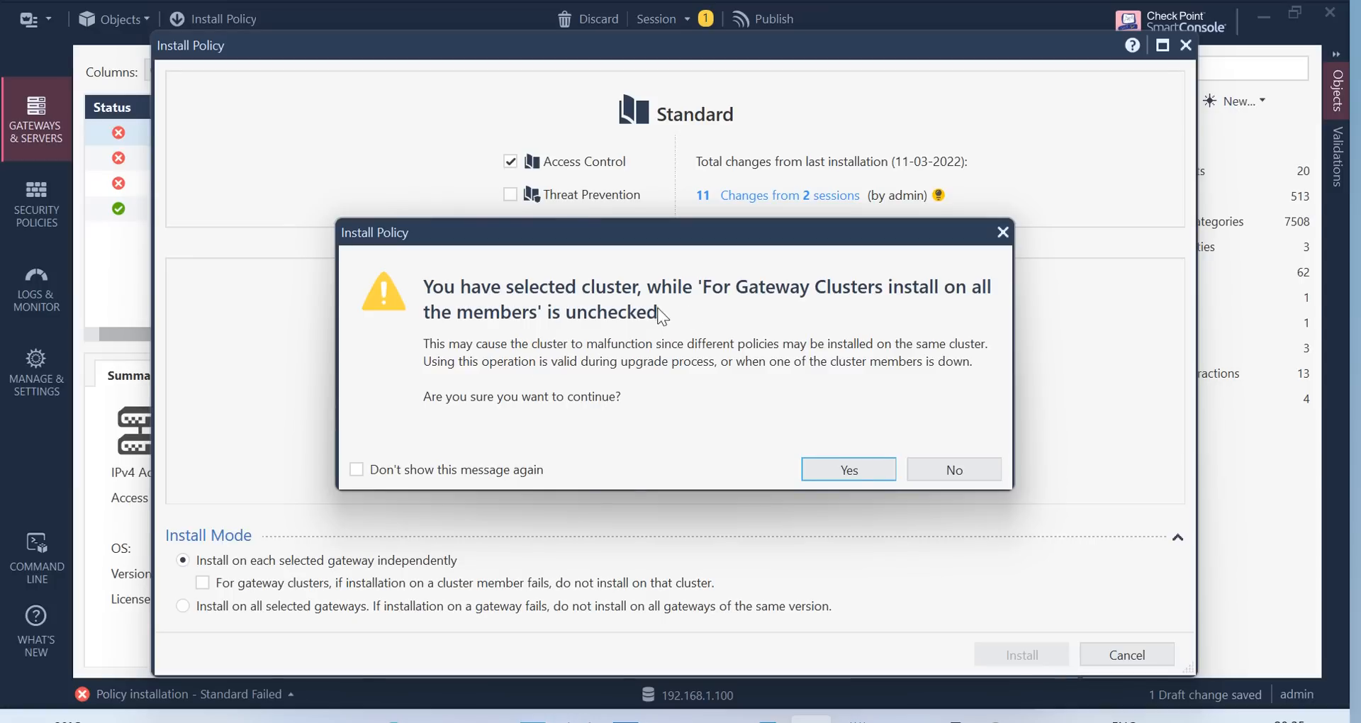
click(855, 473)
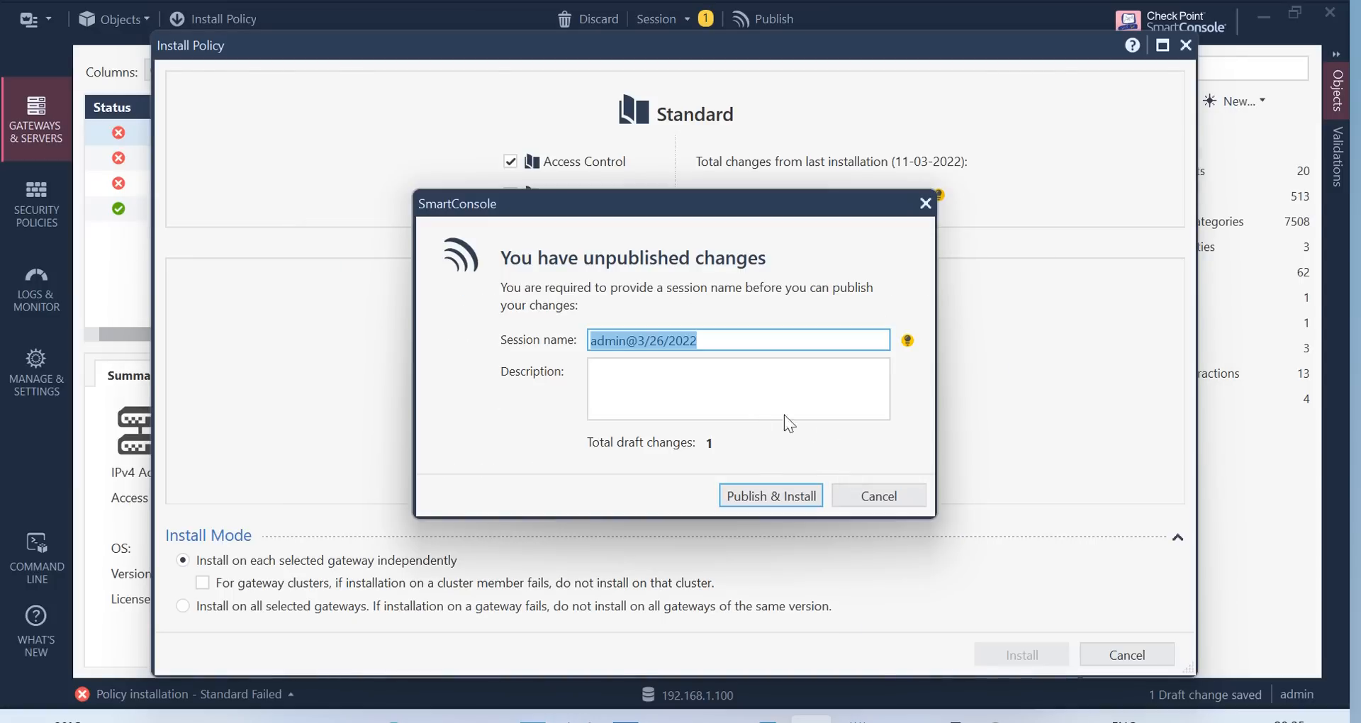
click(781, 495)
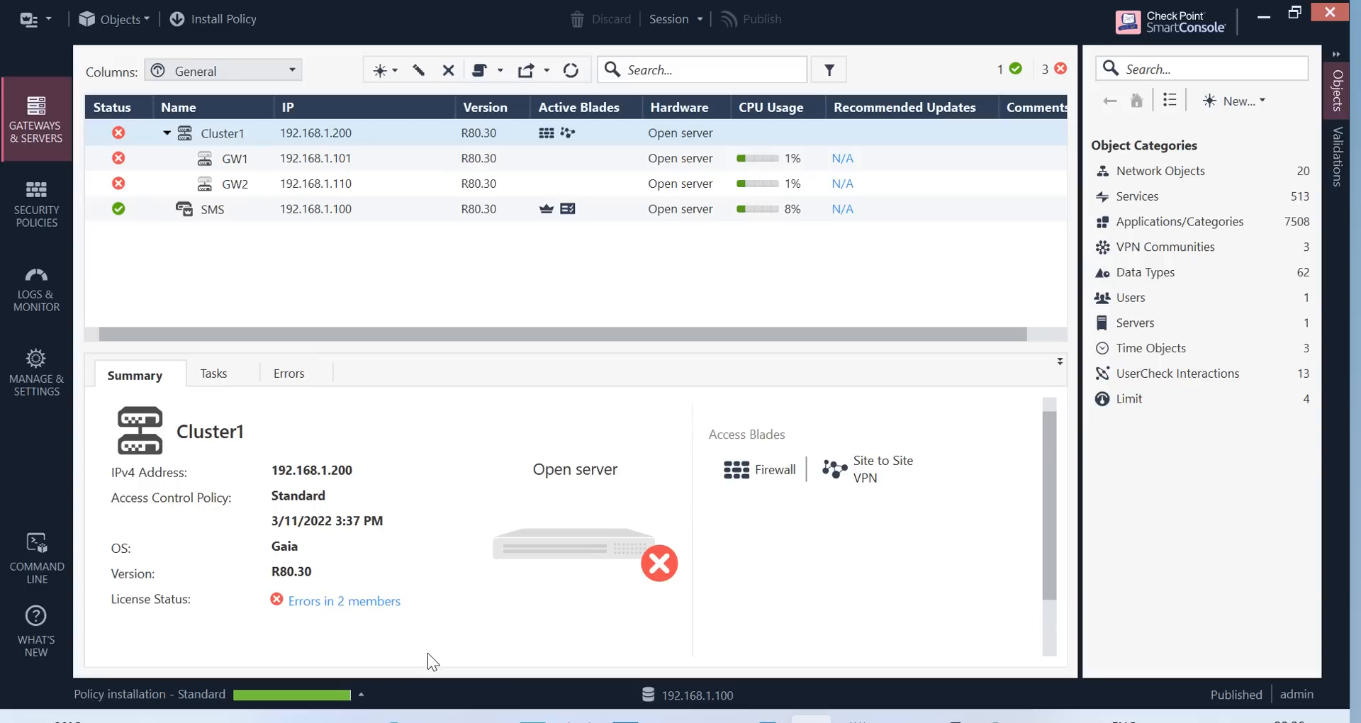
click(361, 692)
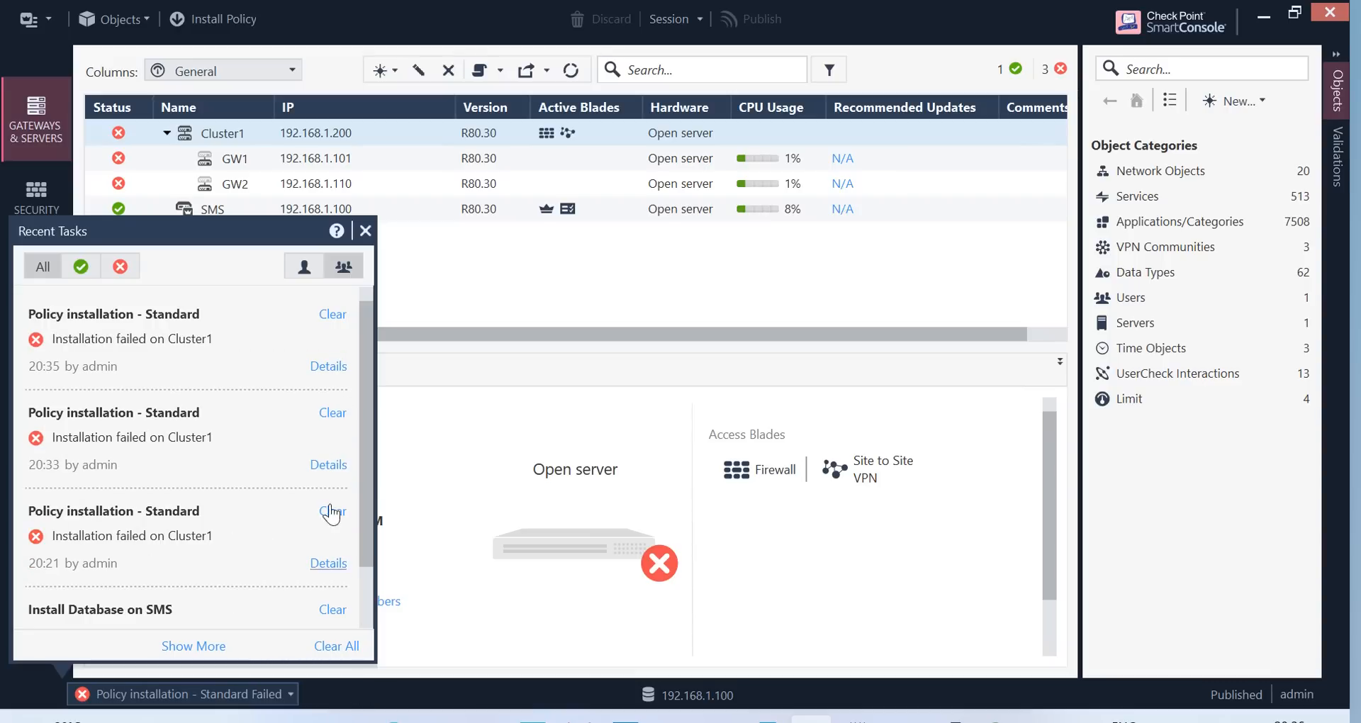
click(326, 366)
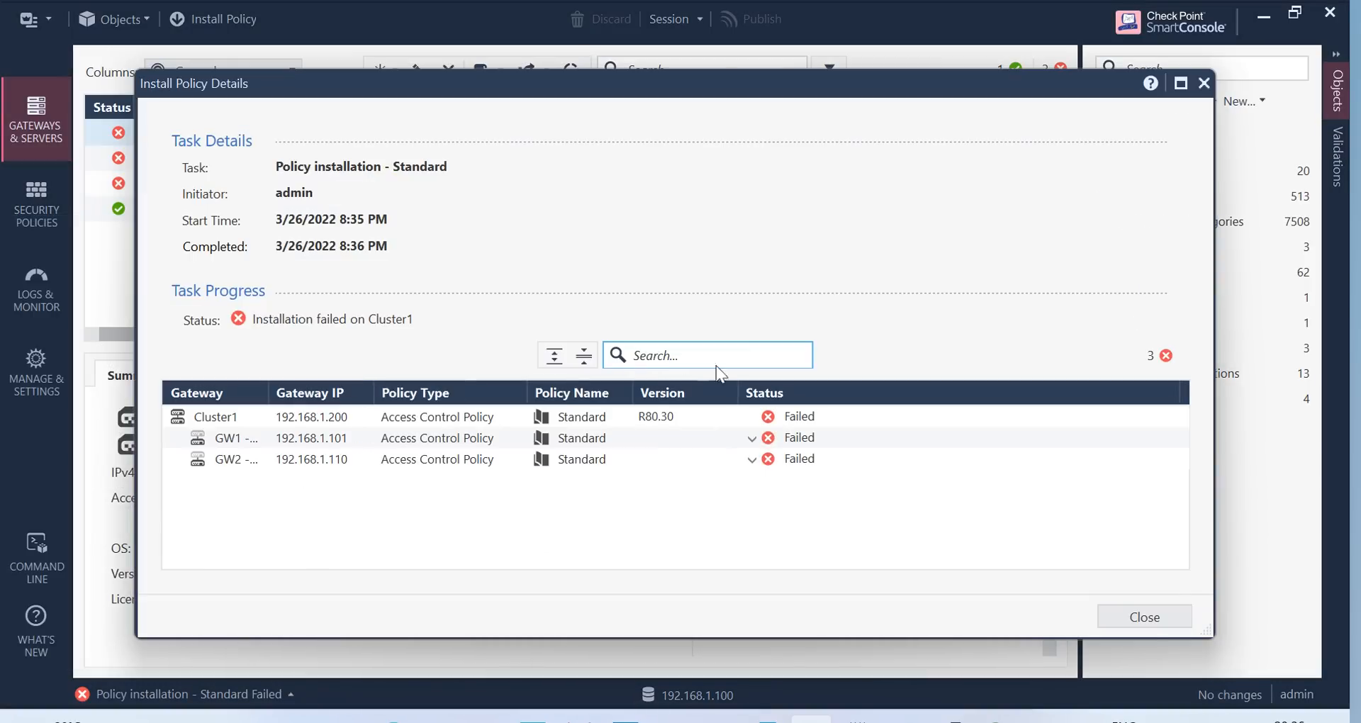
click(752, 438)
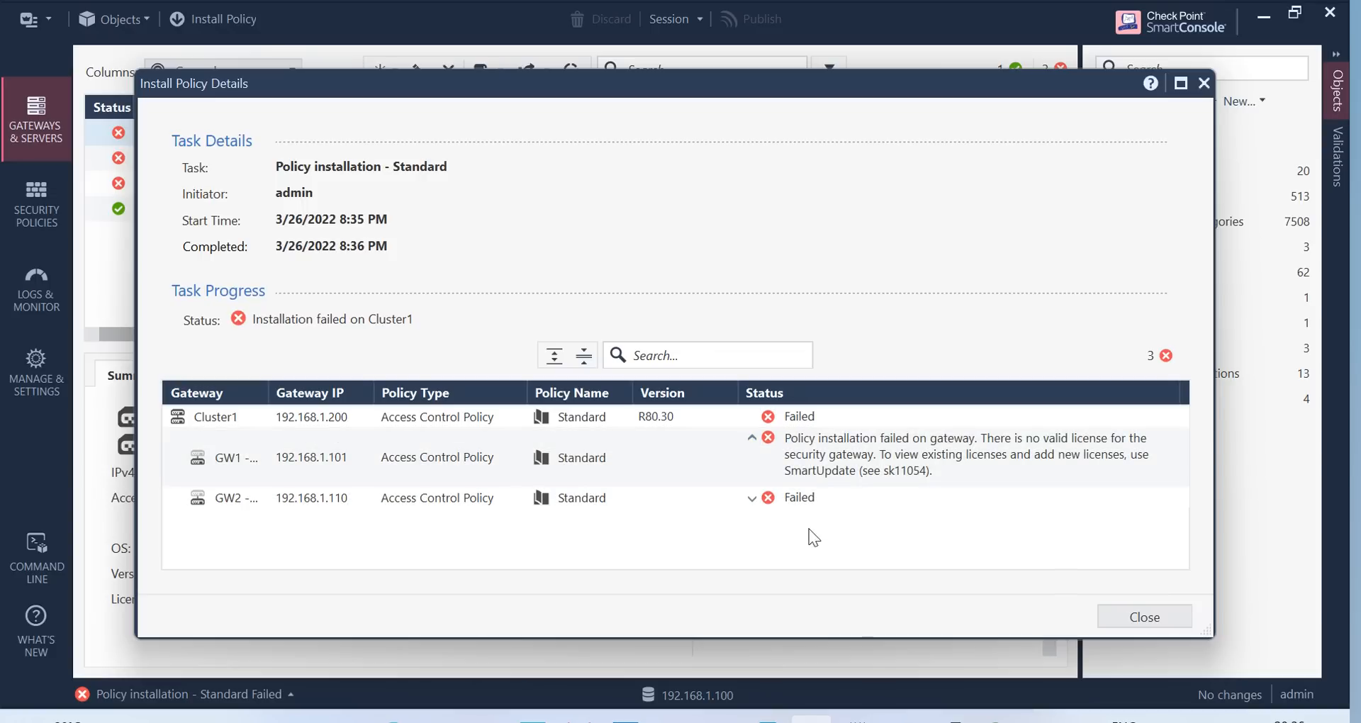
click(1163, 618)
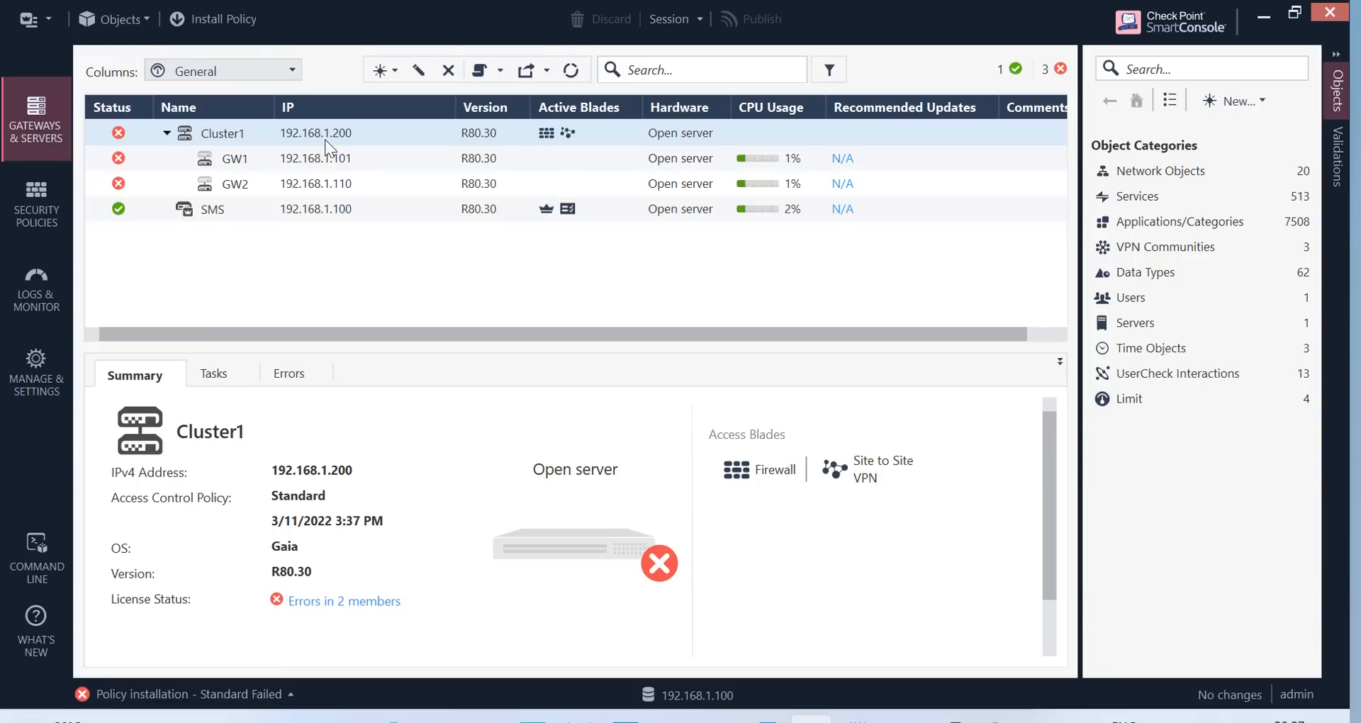
Reset GW1's SIC trust to Uninitialized and save the GW1 and Cluster1 properties
click(248, 160)
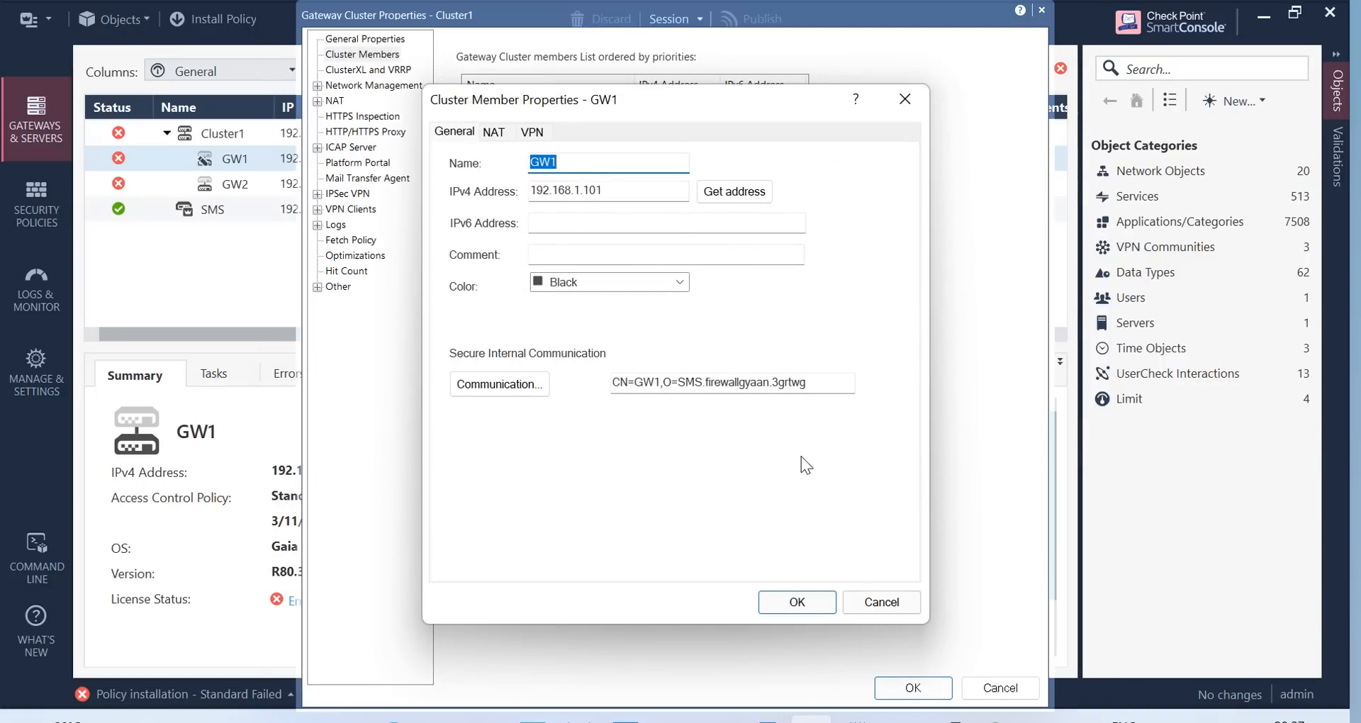
click(523, 384)
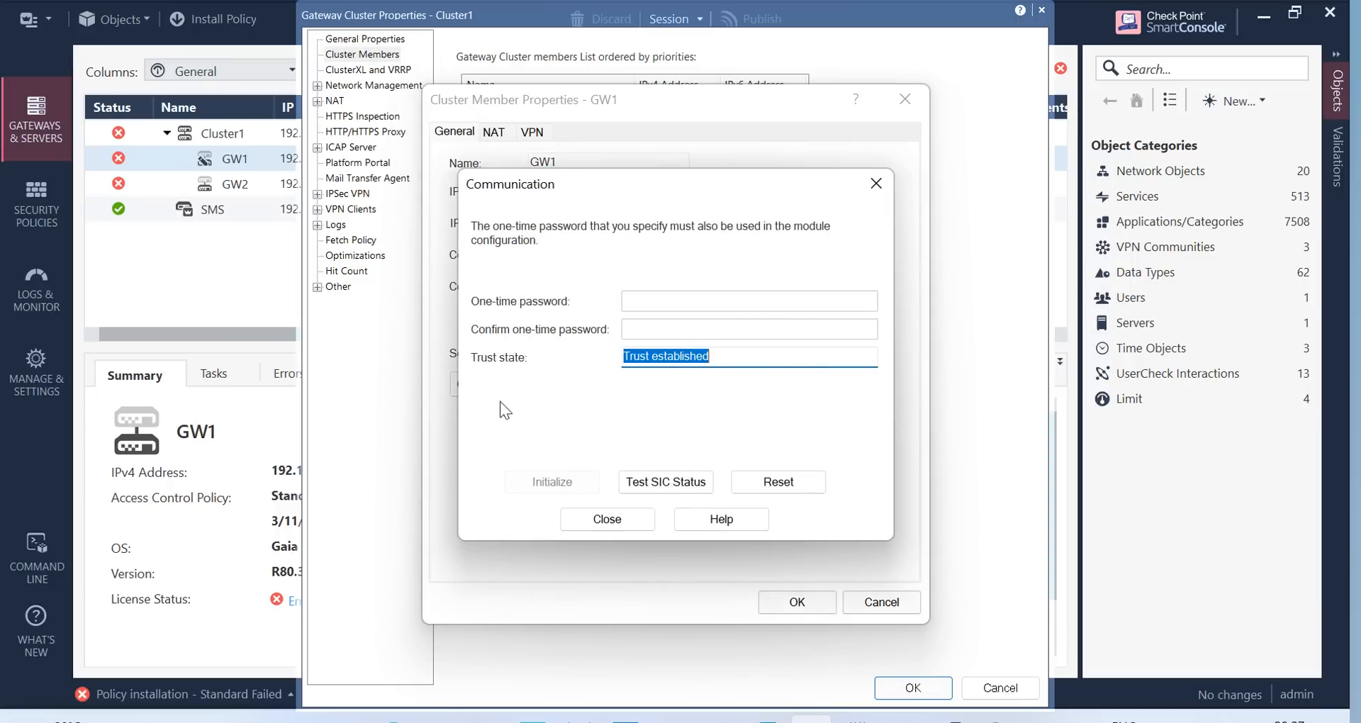
click(788, 484)
click(751, 474)
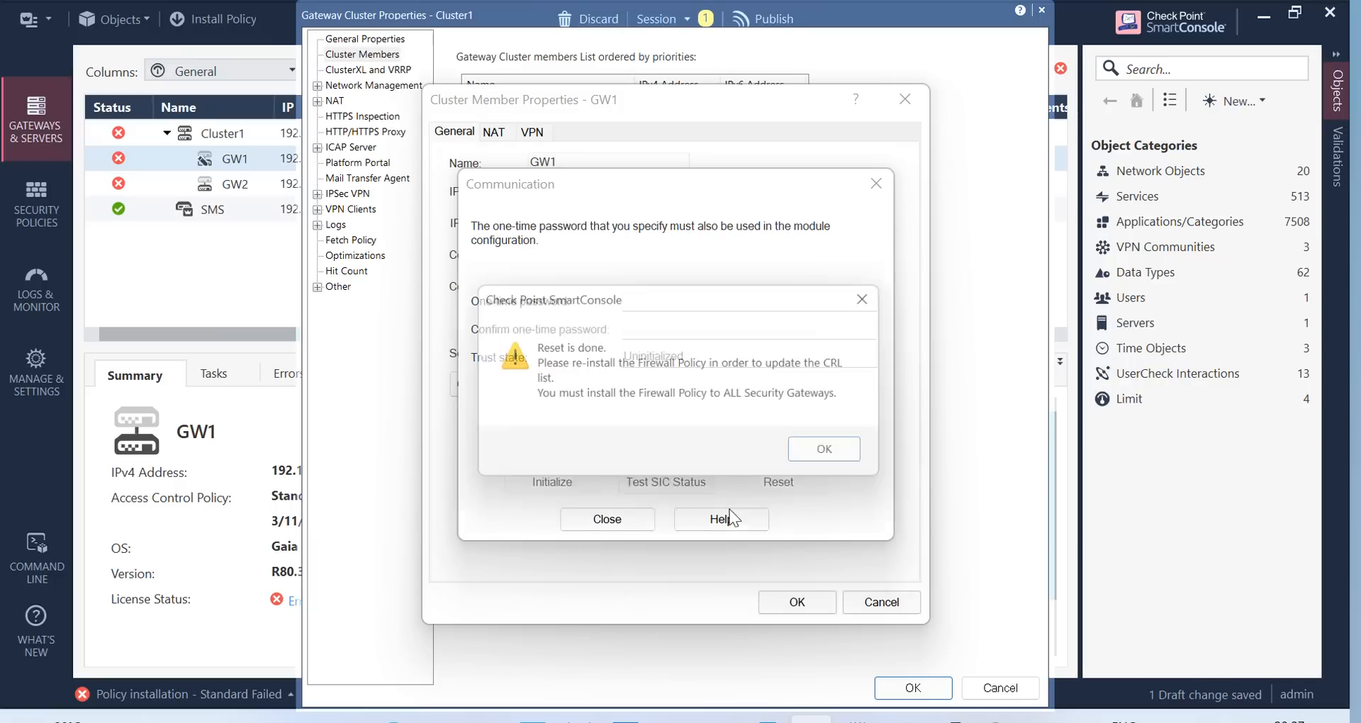
click(838, 460)
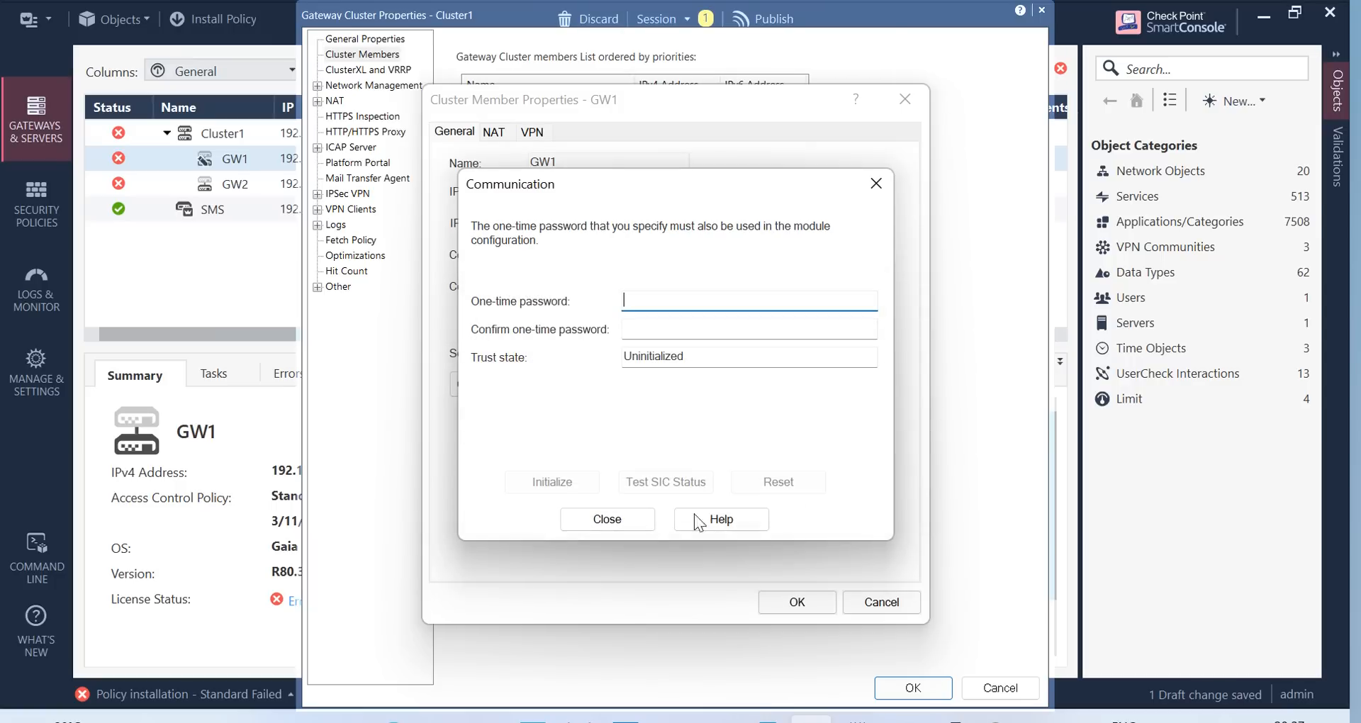
click(608, 522)
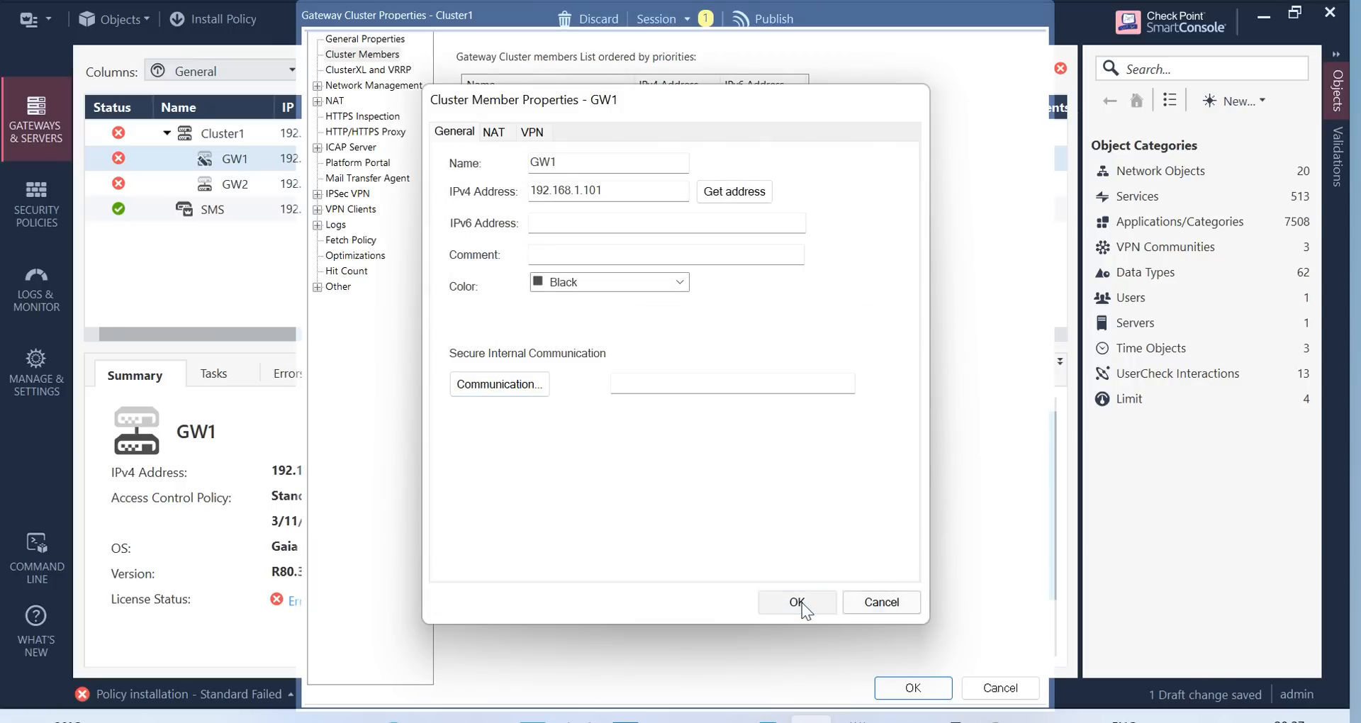
click(796, 602)
click(912, 688)
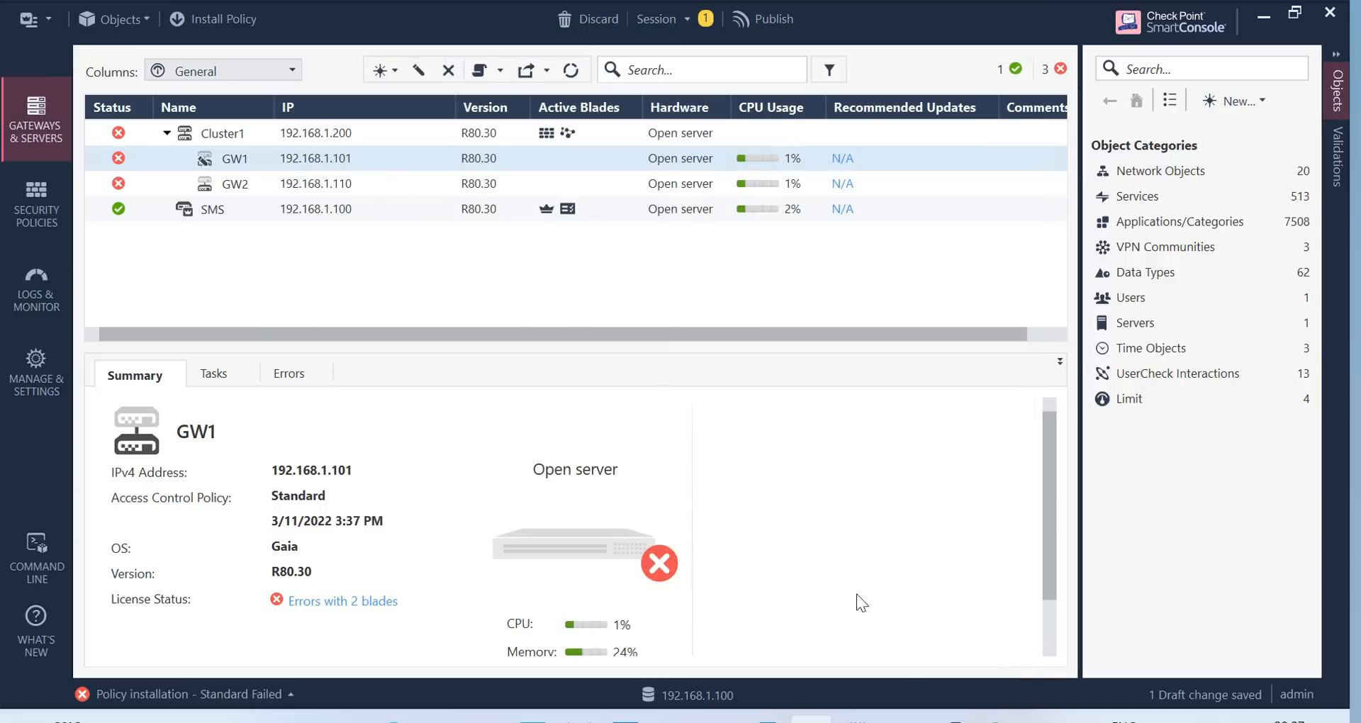
Maximize the gateway terminal, clear it and launch cpconfig
click(951, 720)
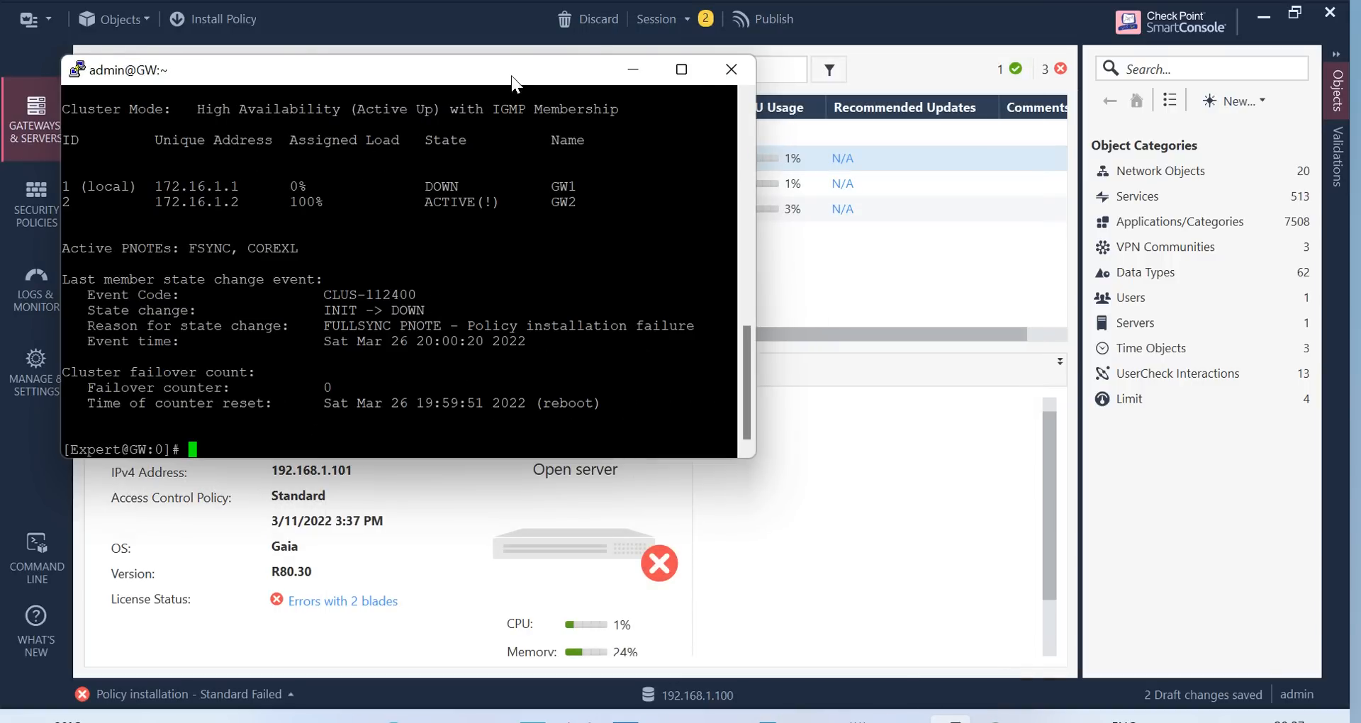
click(683, 70)
text(clear)
key(Return)
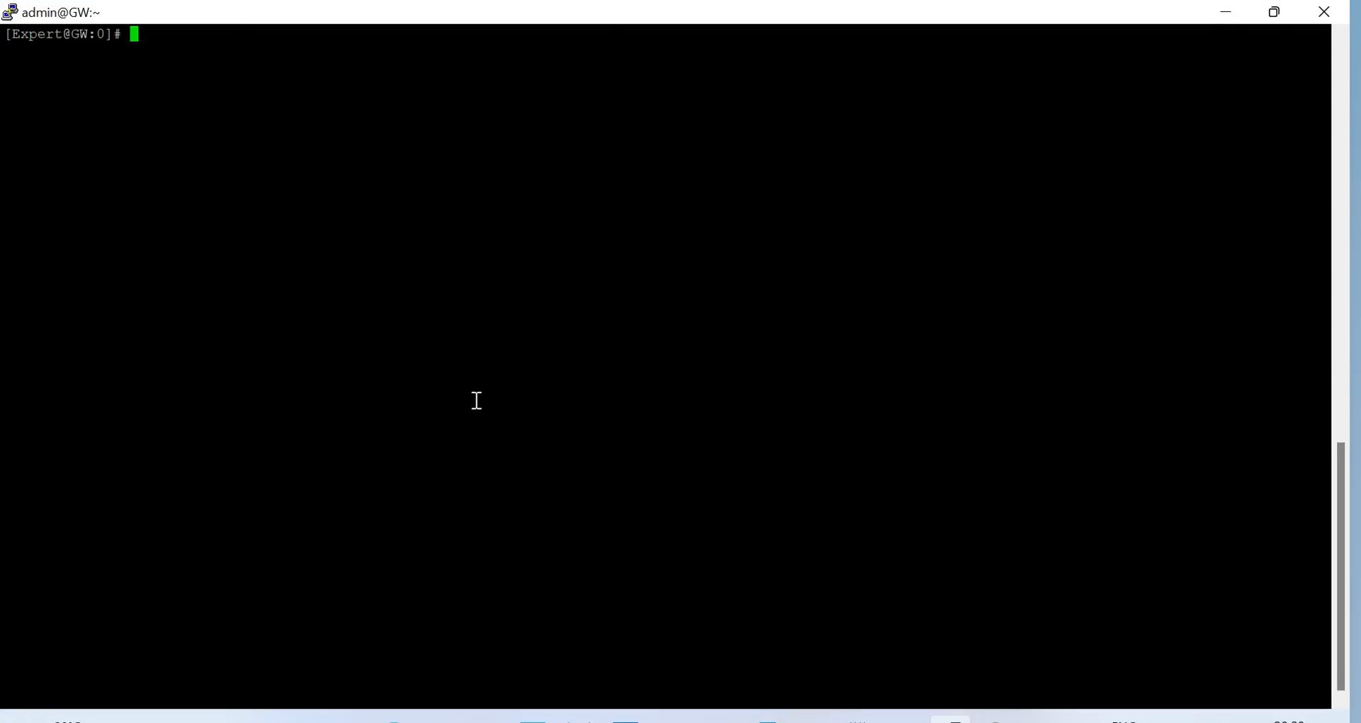
text(cpconfig)
key(Return)
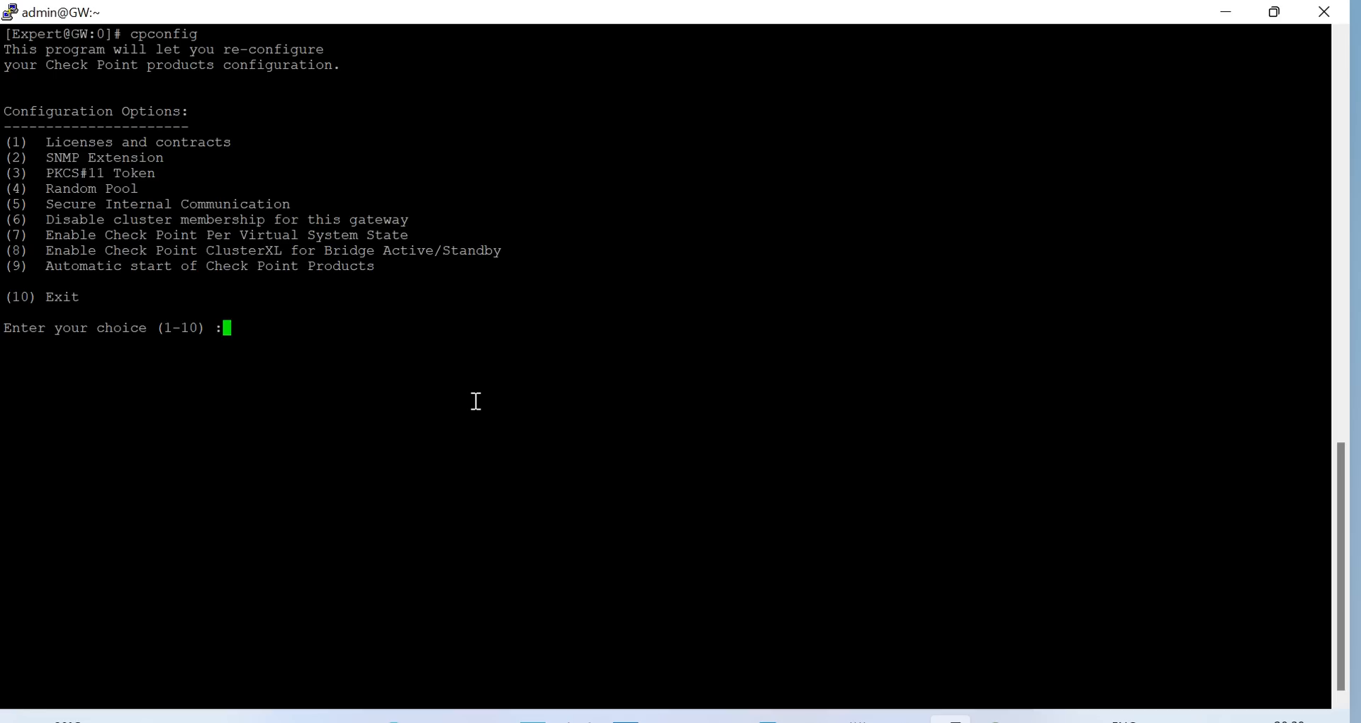
Re-initialize SIC via option 5, confirming and entering the activation key twice, then exit with 10
text(5)
key(Return)
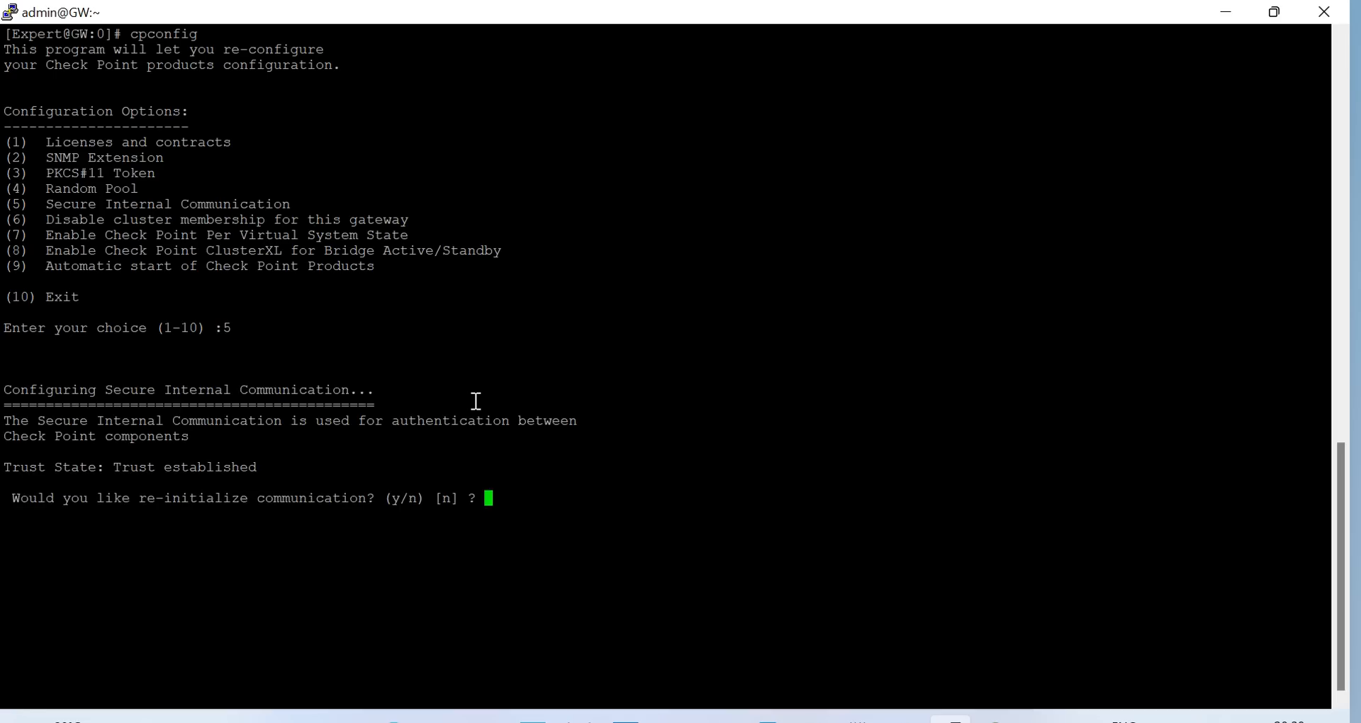
text(y)
key(Return)
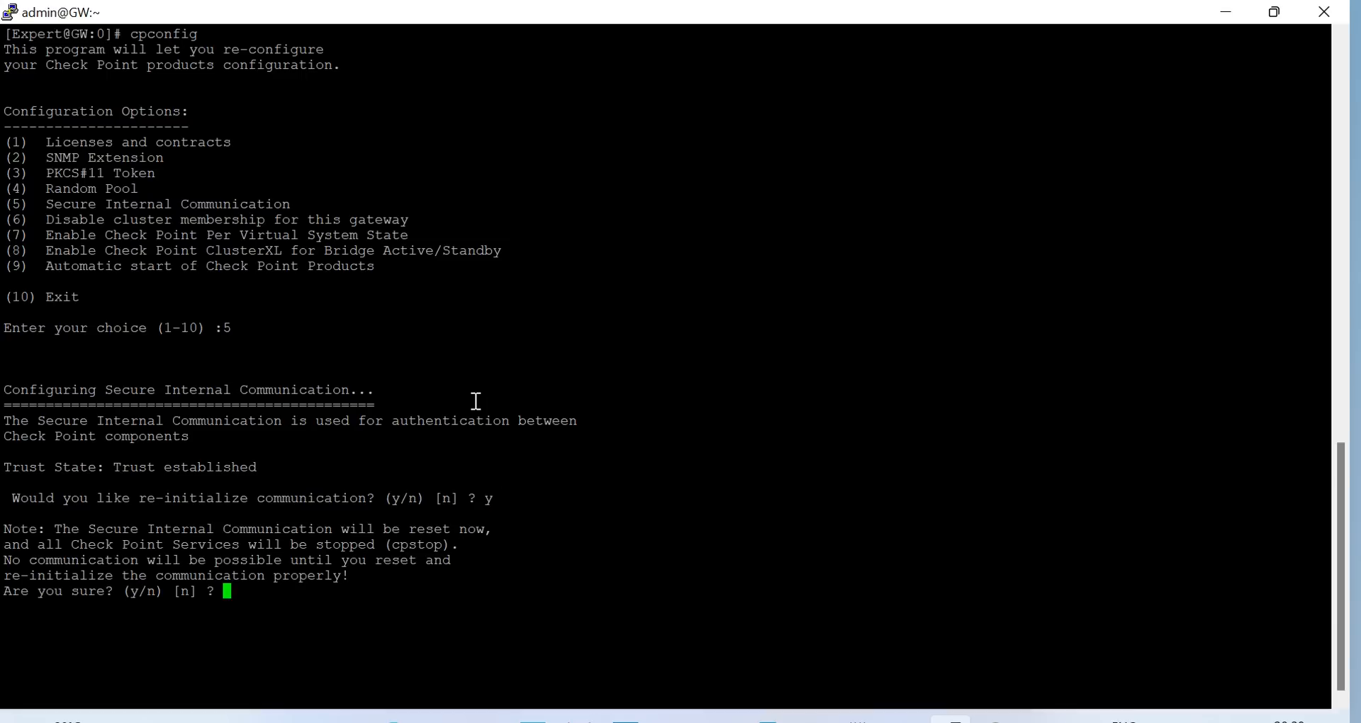
text(y)
key(Return)
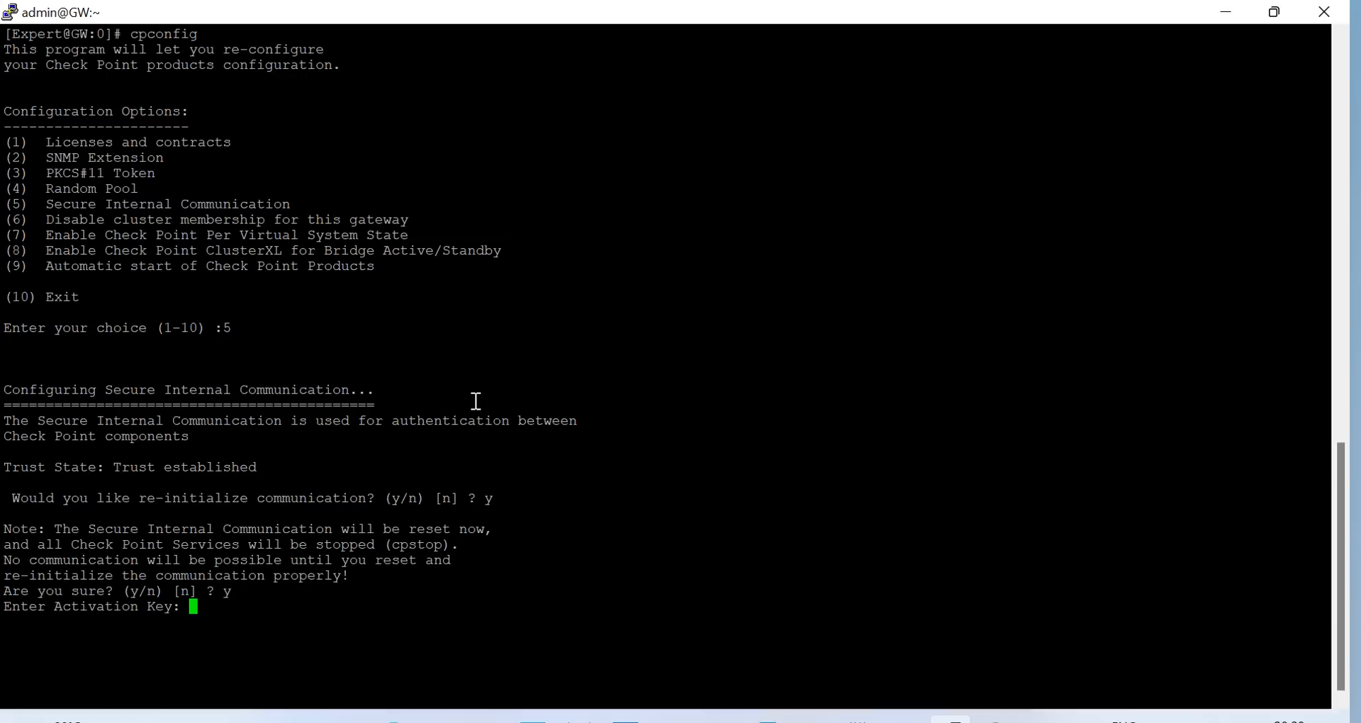
key(Return)
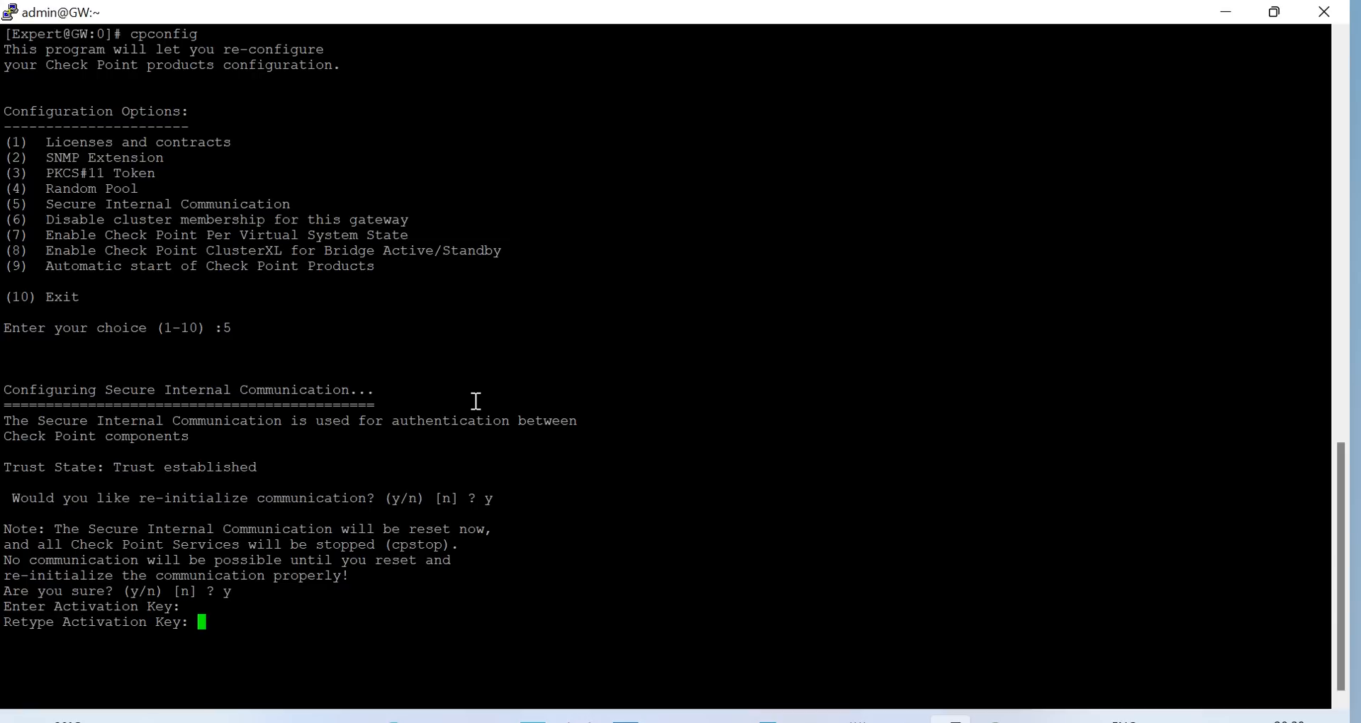
key(Return)
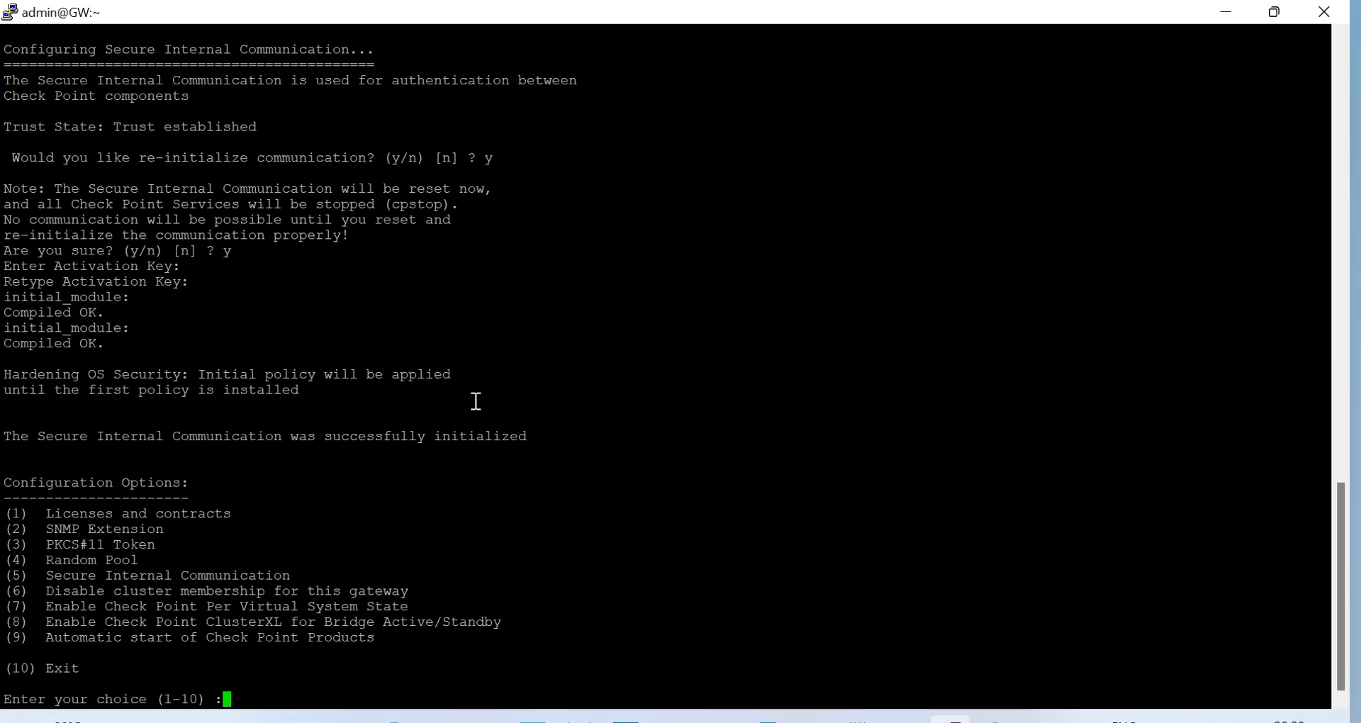
text(10)
key(Return)
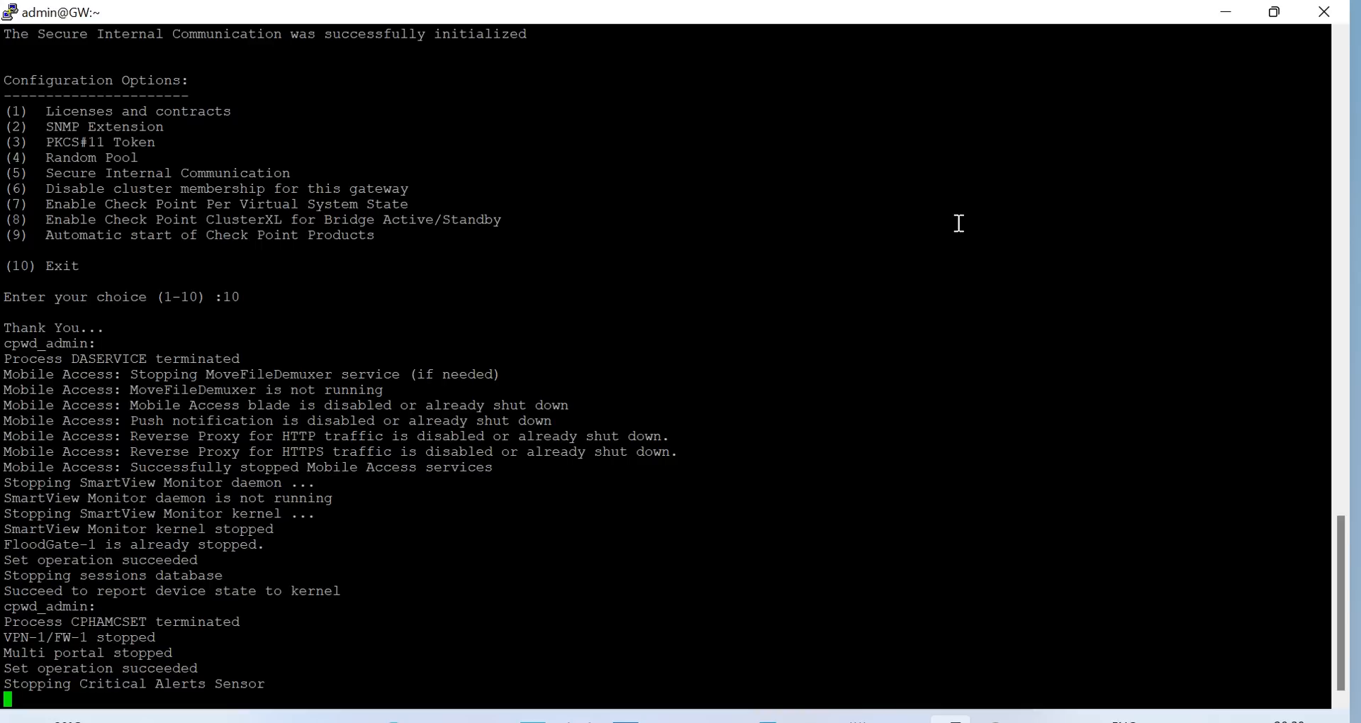
Open a new PuTTY session to GW2 at 192.168.1.110 and log in as admin in expert mode
right_click(713, 10)
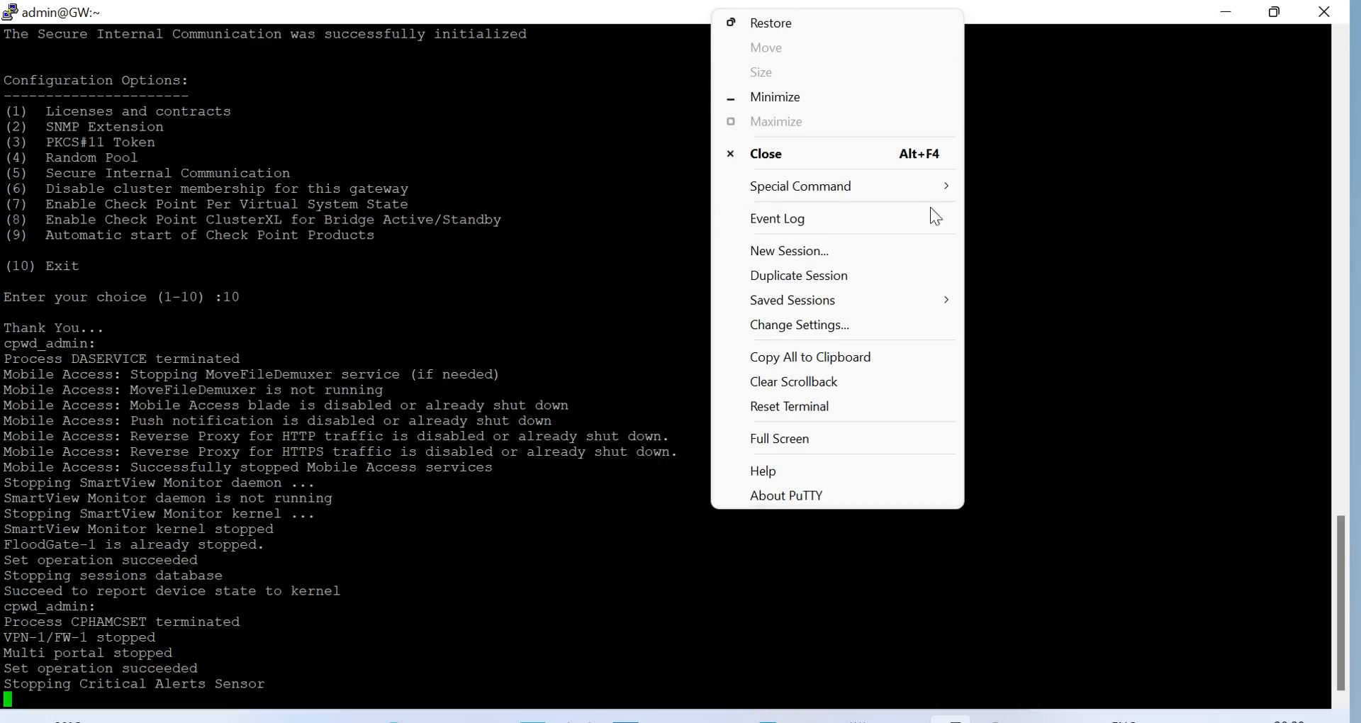
click(866, 252)
text(192.168)
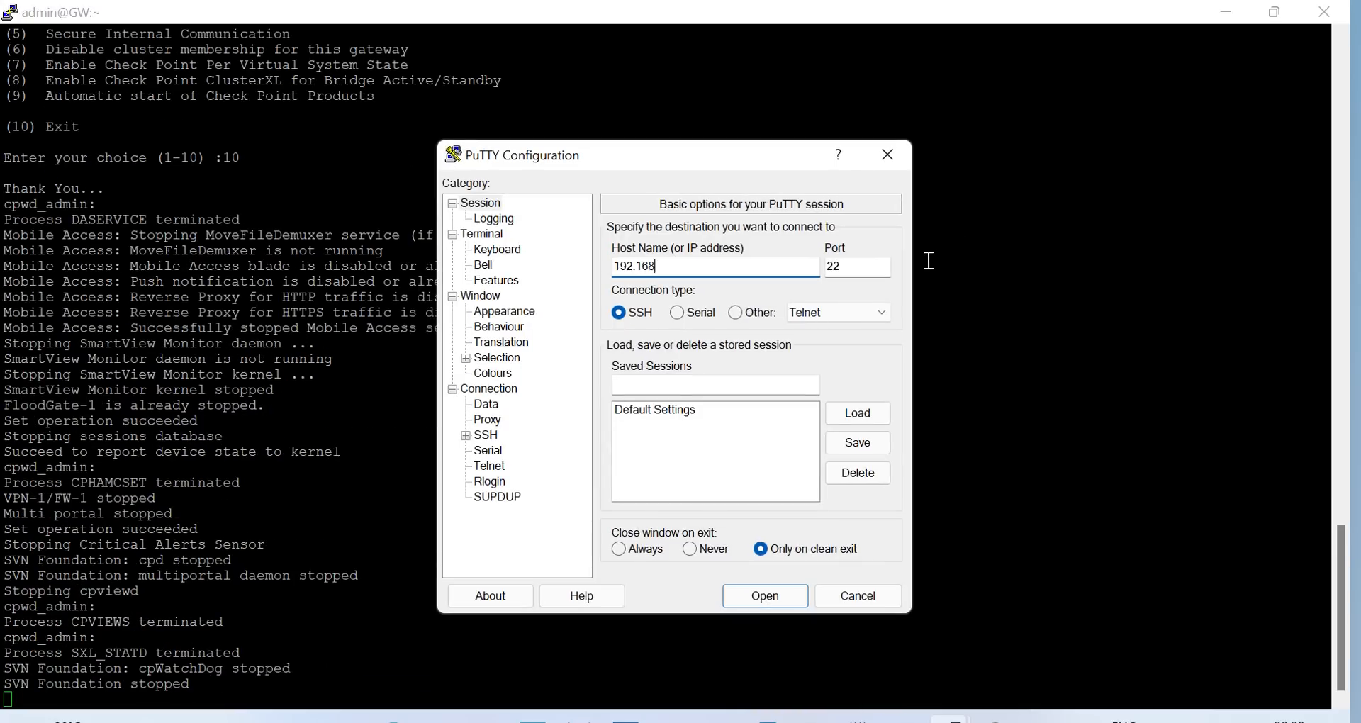
text(.1.110)
key(Return)
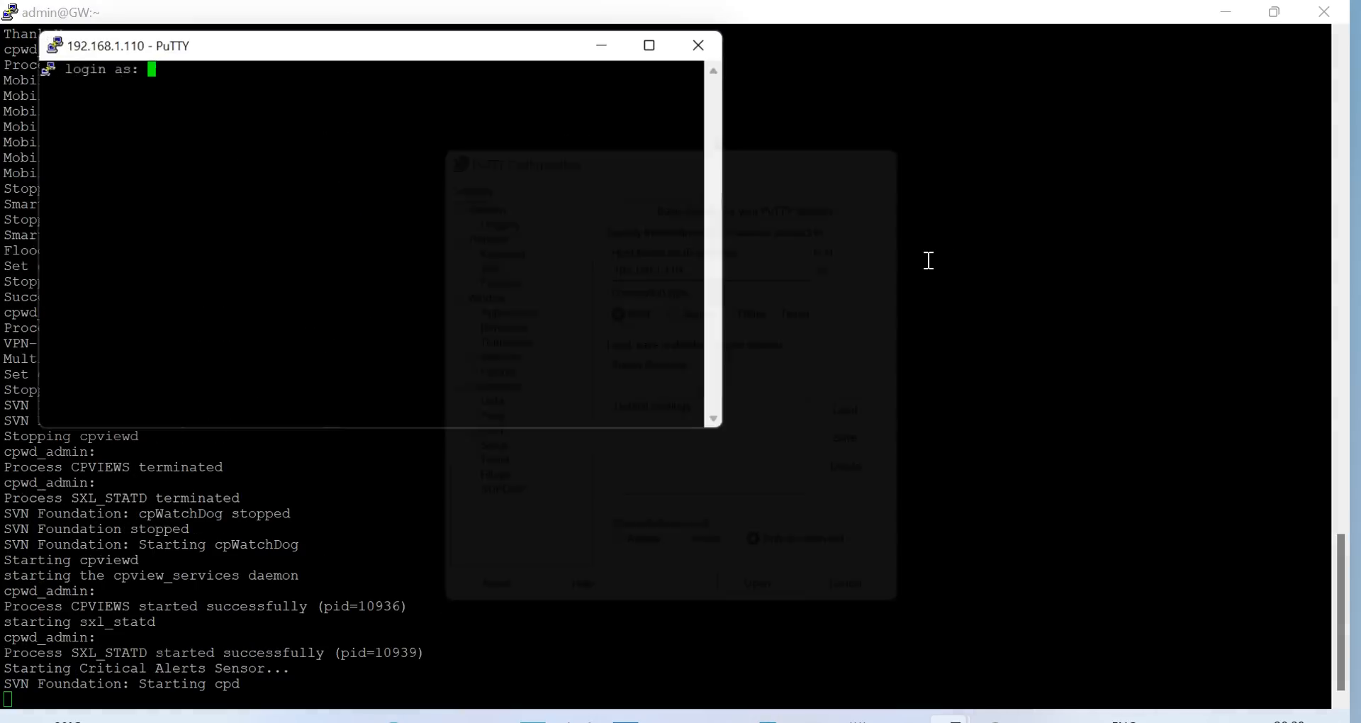
text(admin)
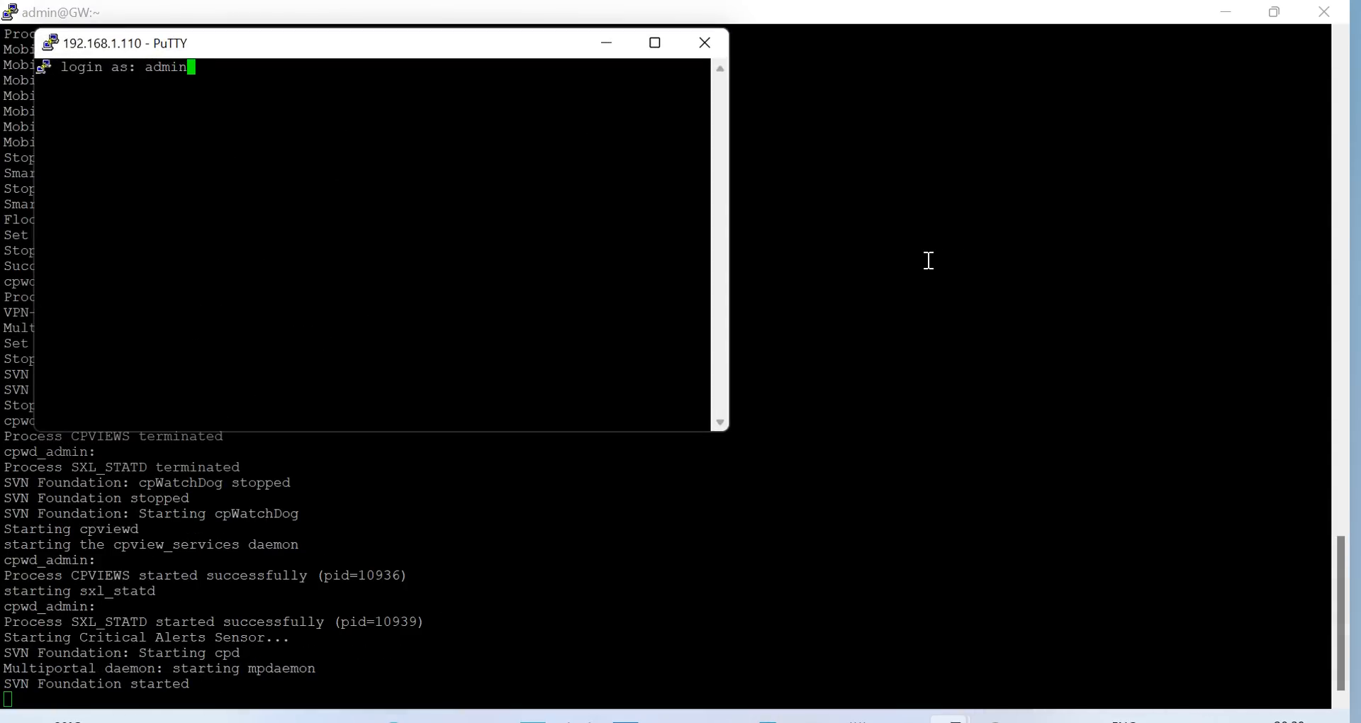
key(Return)
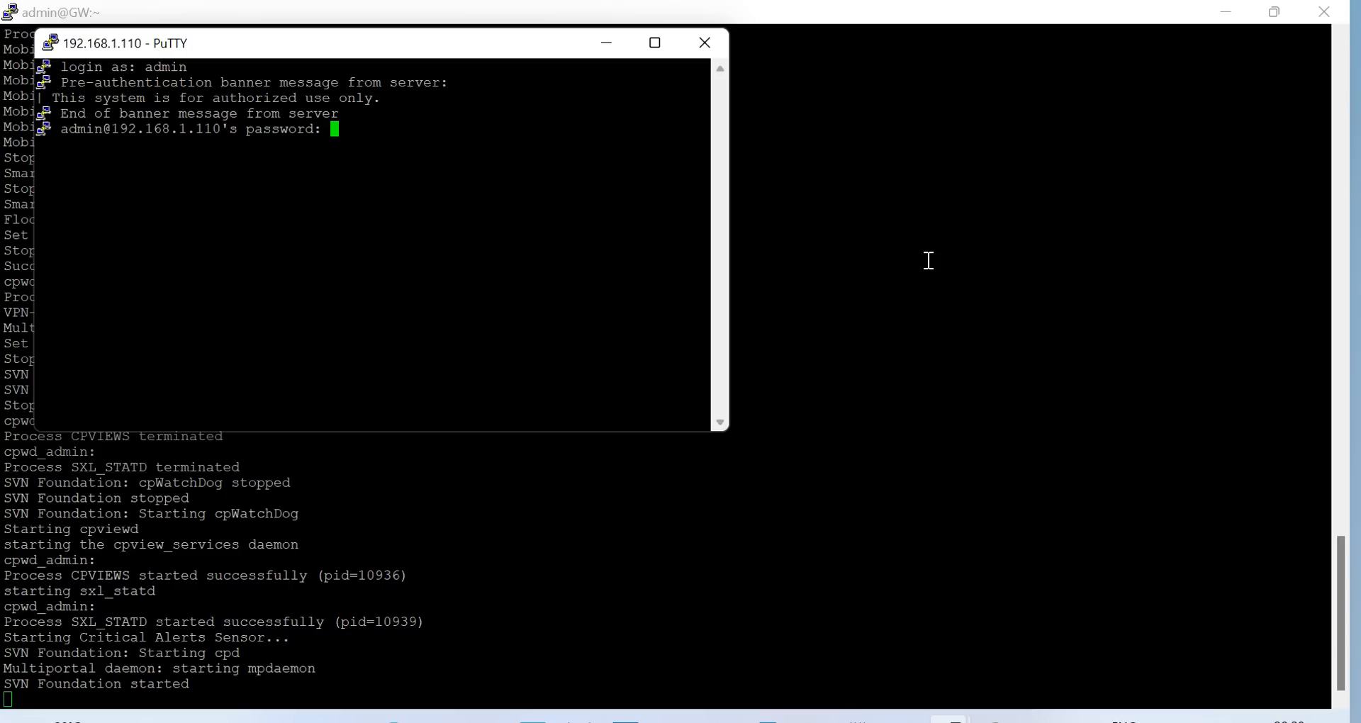
key(Return)
text(expert)
key(Return)
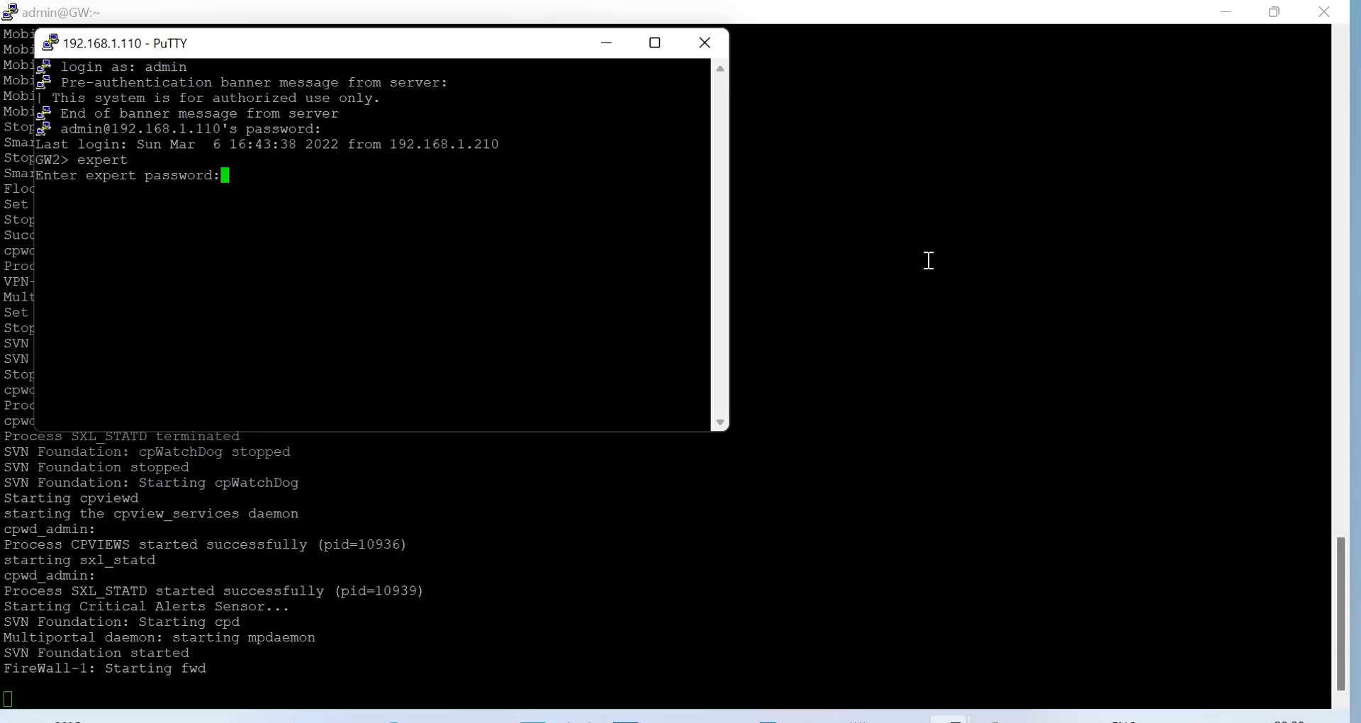
key(Return)
Run cphaprob state on GW2 to see GW1 lost and GW2 active, then minimize the window
text(cphaprob sta)
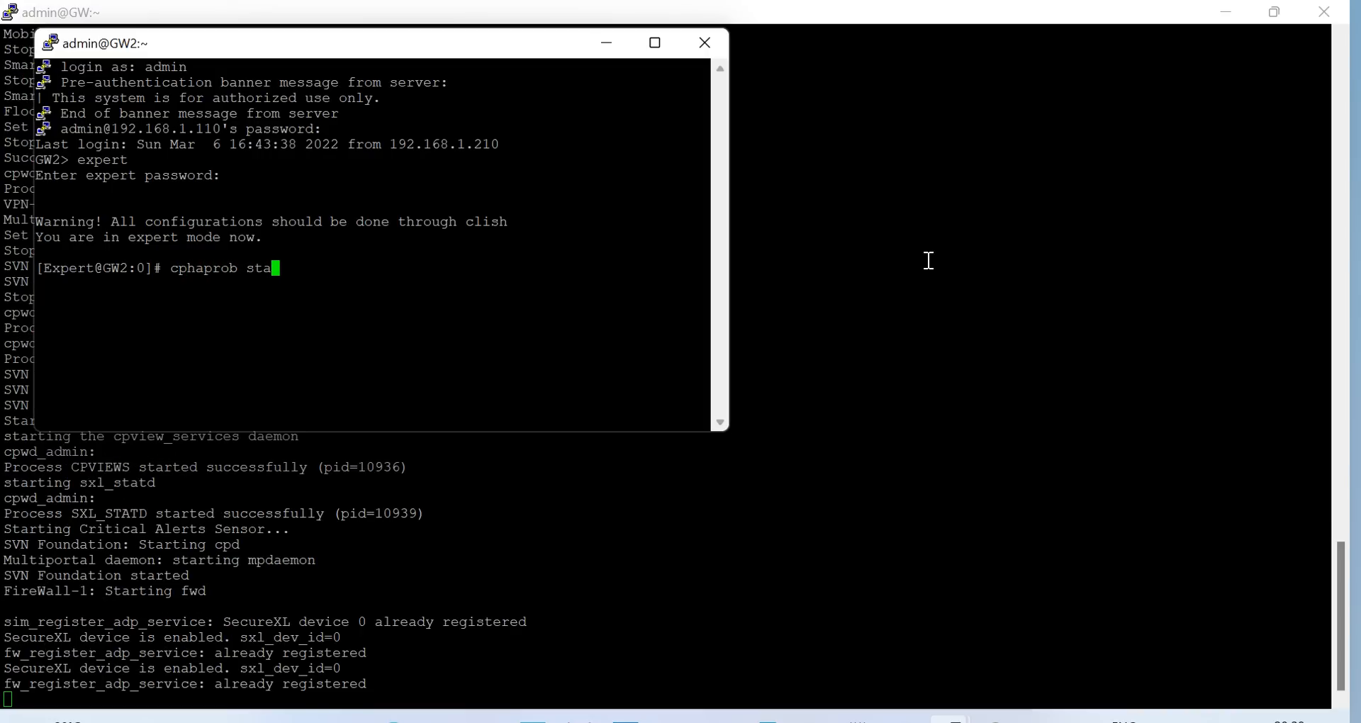
text(te)
key(Return)
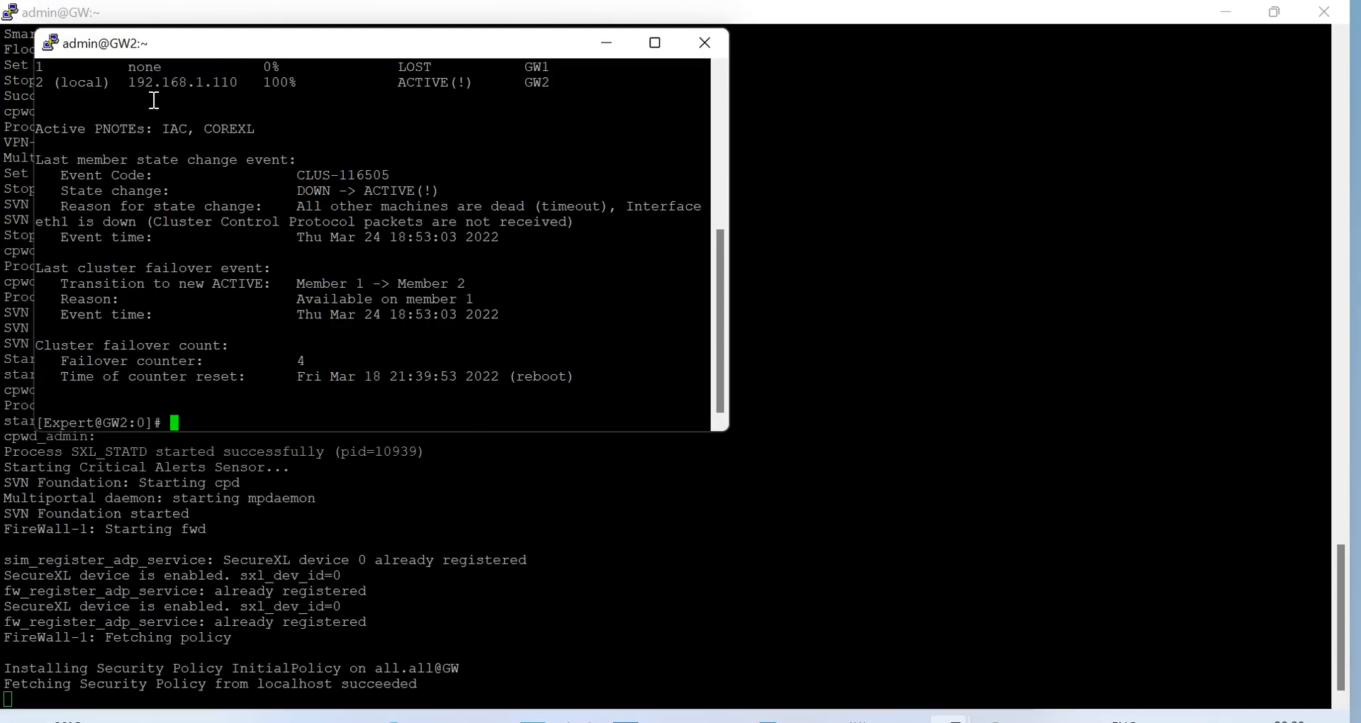
drag(134, 88, 246, 88)
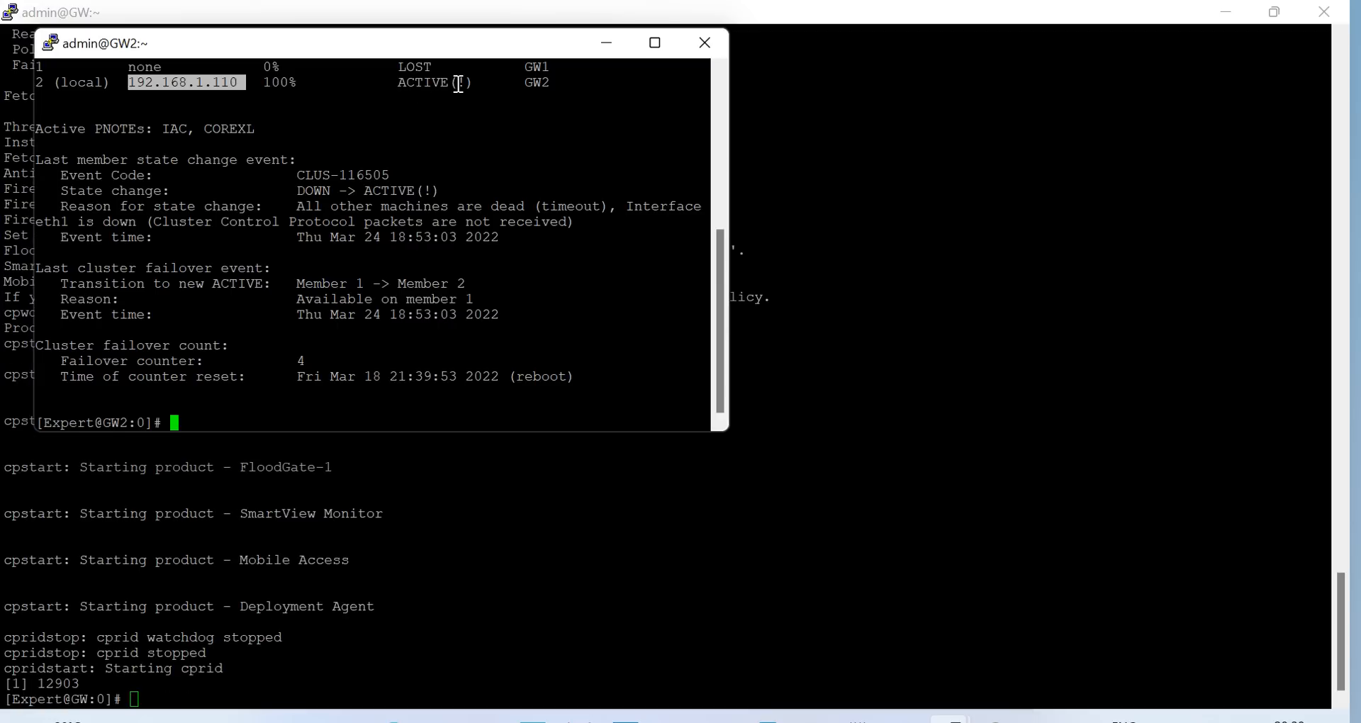
mouse_move(717, 247)
mouse_down()
mouse_move(724, 232)
mouse_move(725, 249)
mouse_up()
click(520, 338)
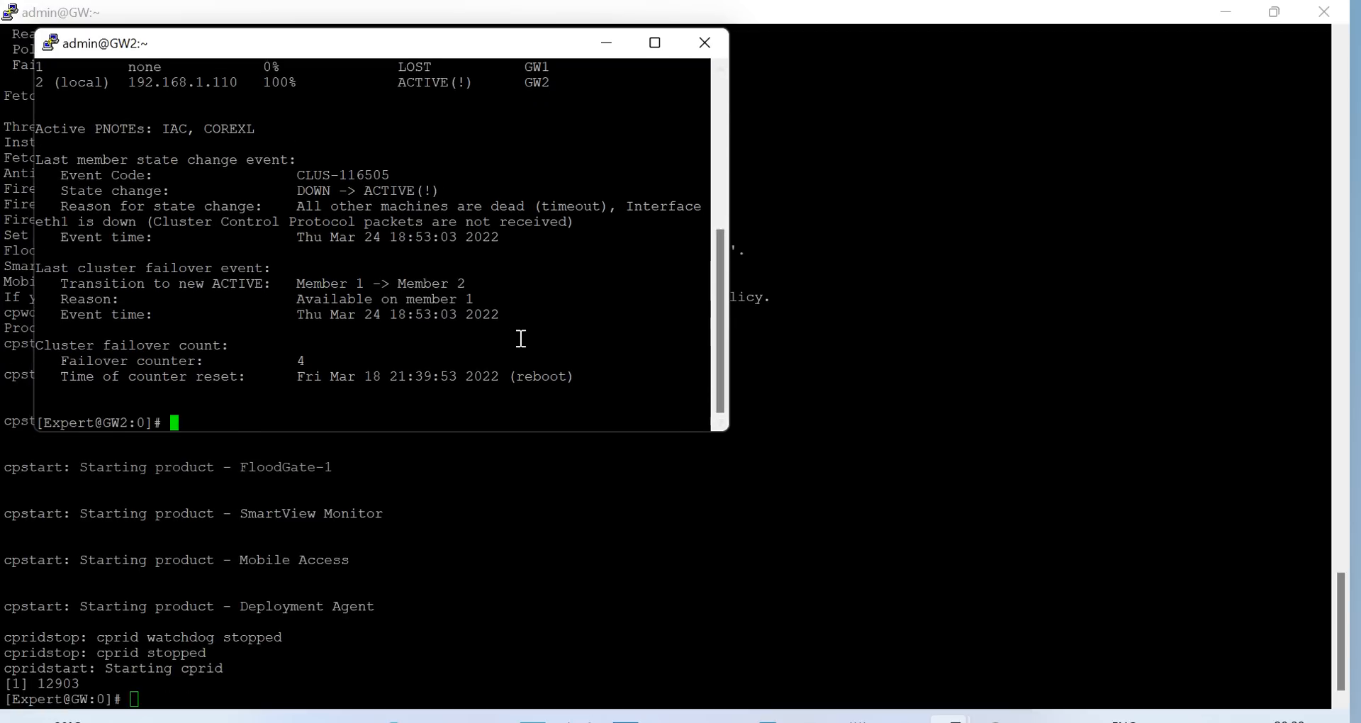
key(Up)
key(Down)
click(610, 42)
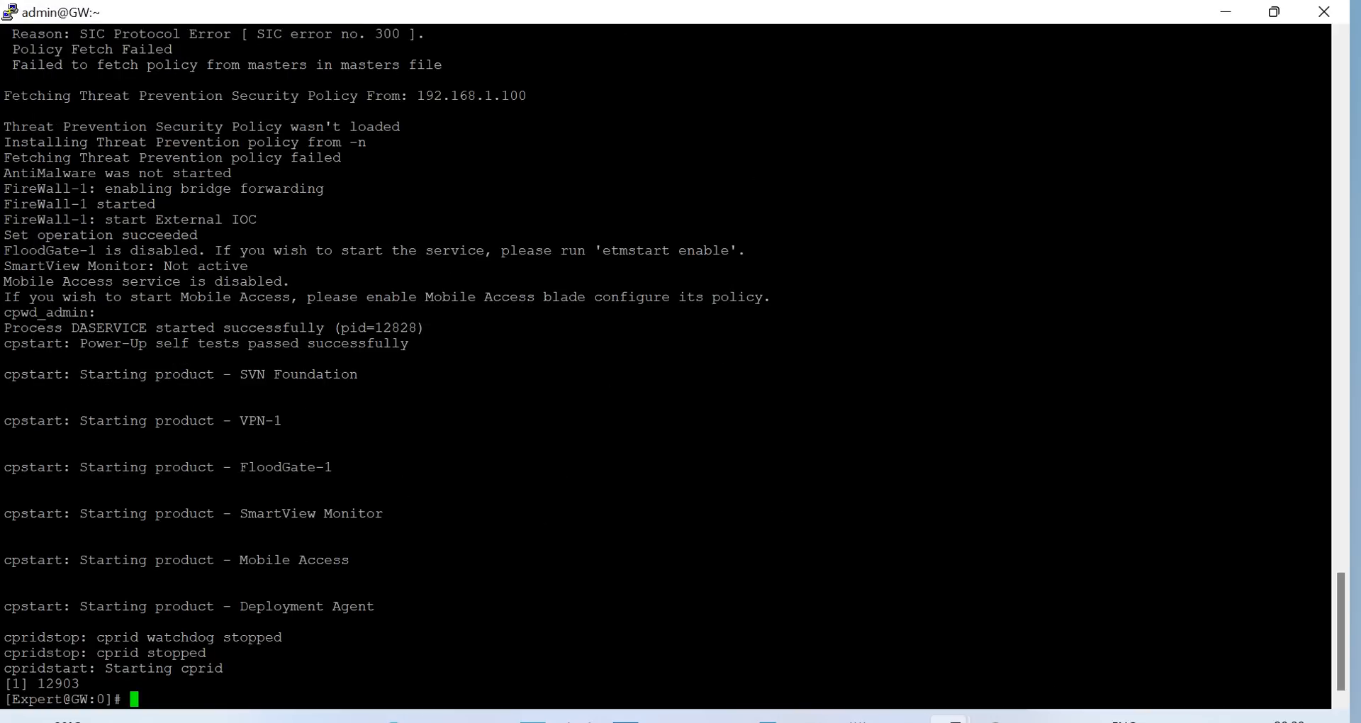
Re-initialize GW1's Secure Internal Communication with a new one-time password
click(810, 718)
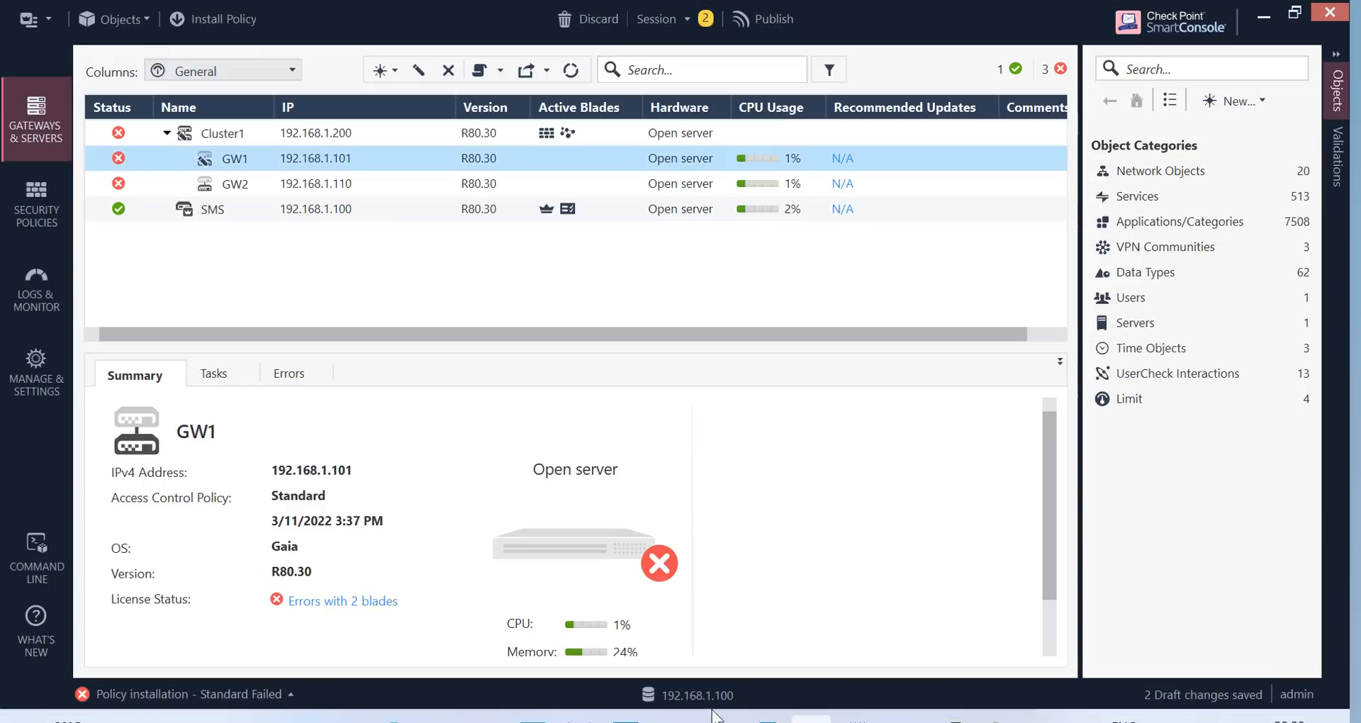
double_click(274, 159)
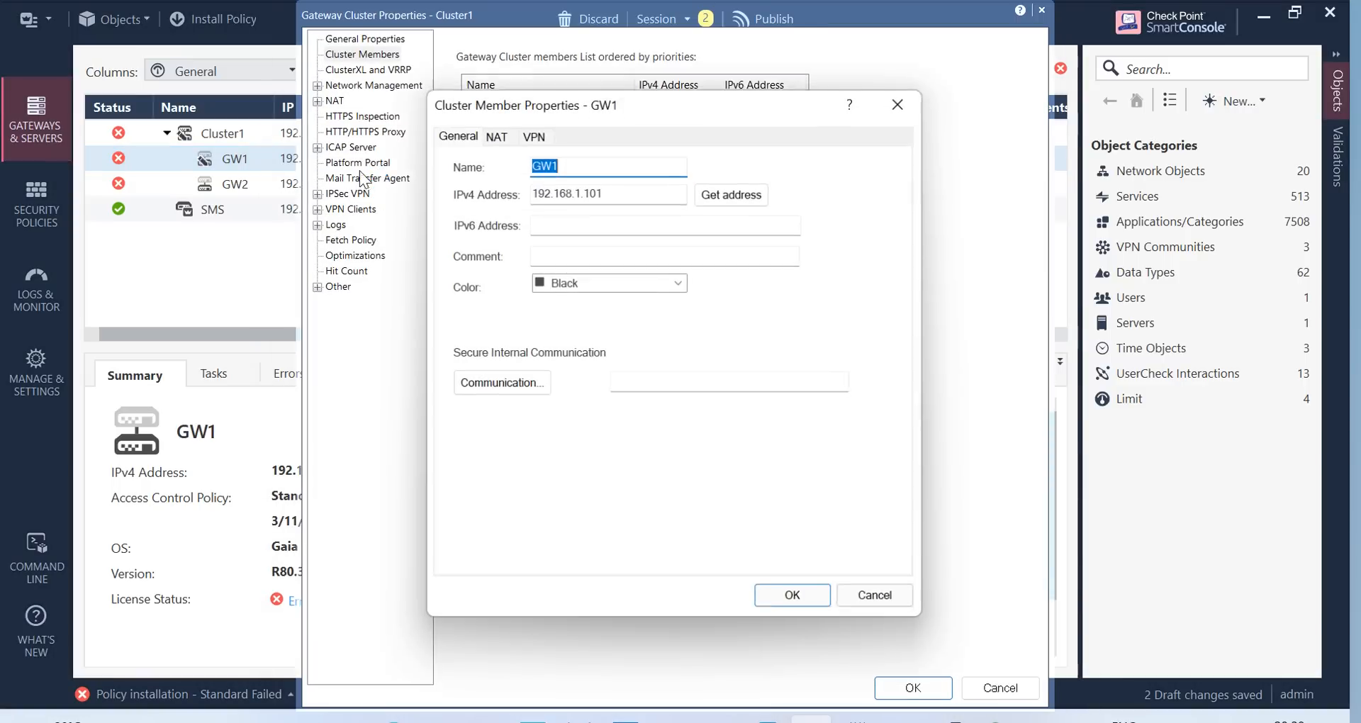
click(494, 386)
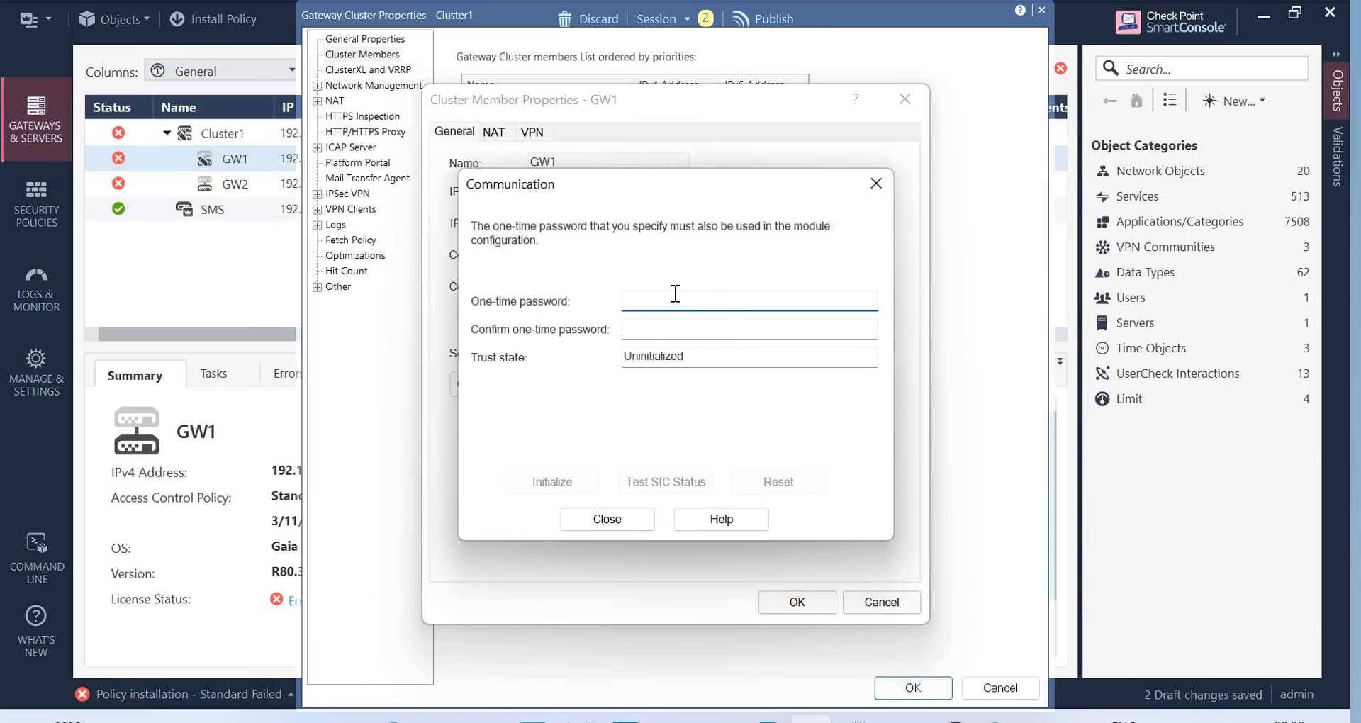
drag(615, 187, 532, 405)
drag(661, 382, 821, 152)
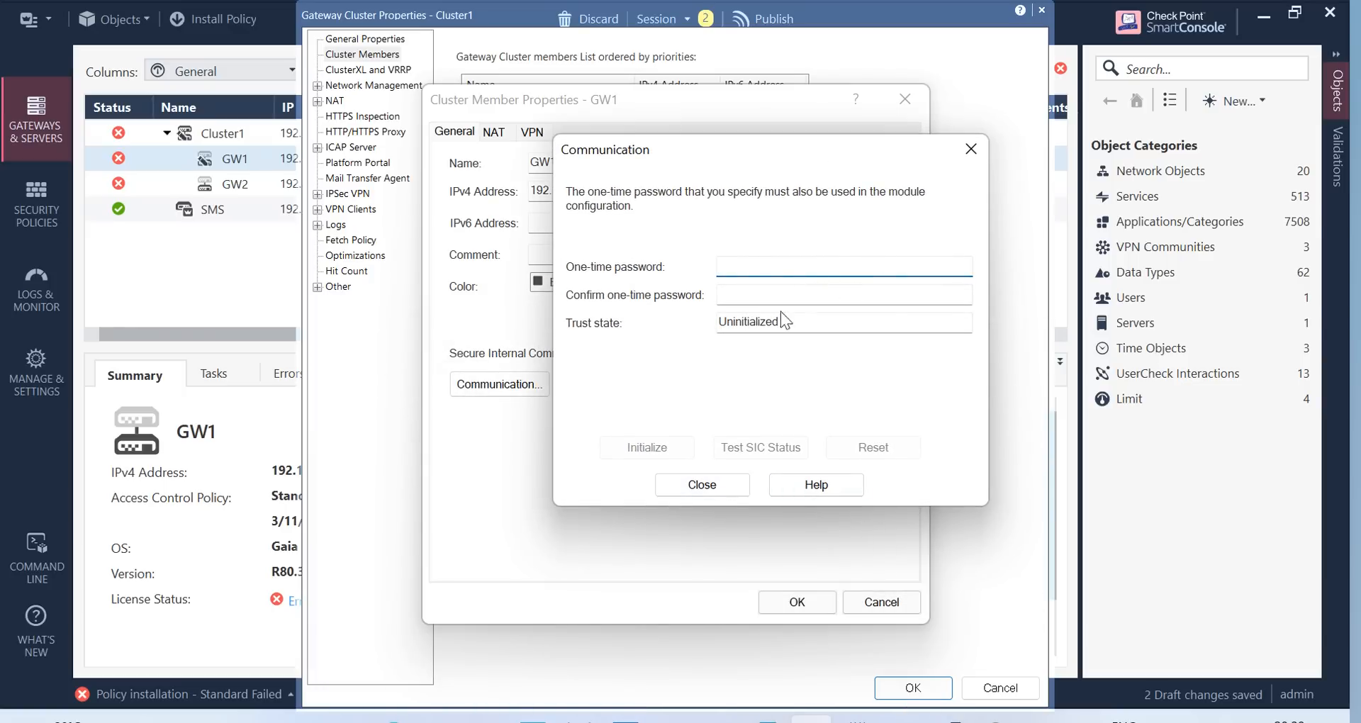
drag(767, 146, 745, 180)
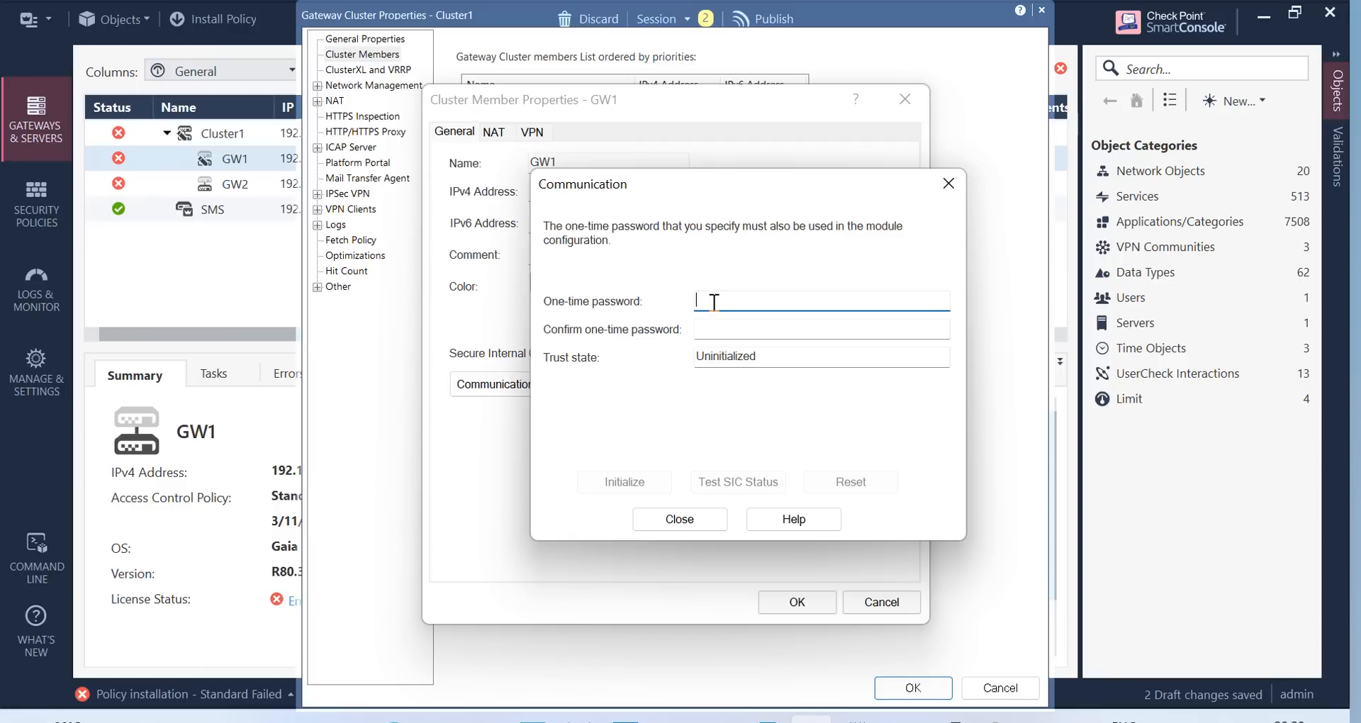
text(*******)
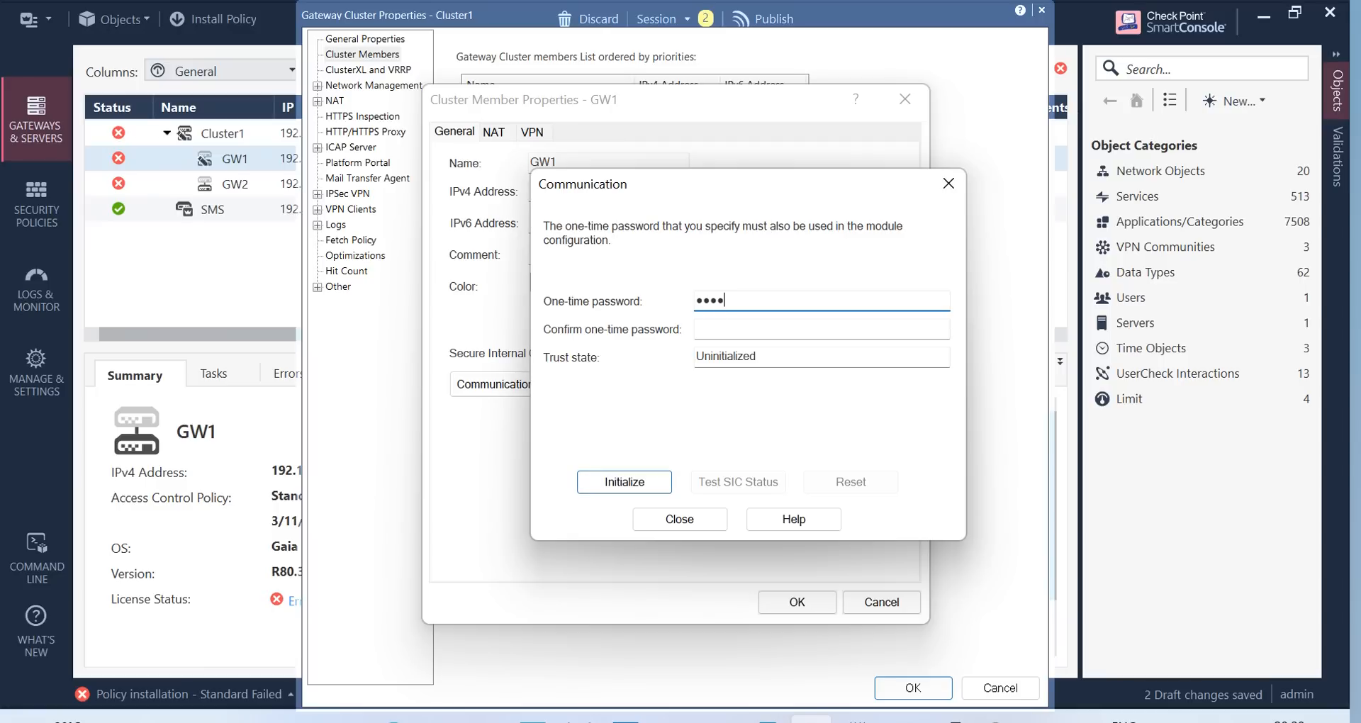
text(*)
click(730, 330)
text(********)
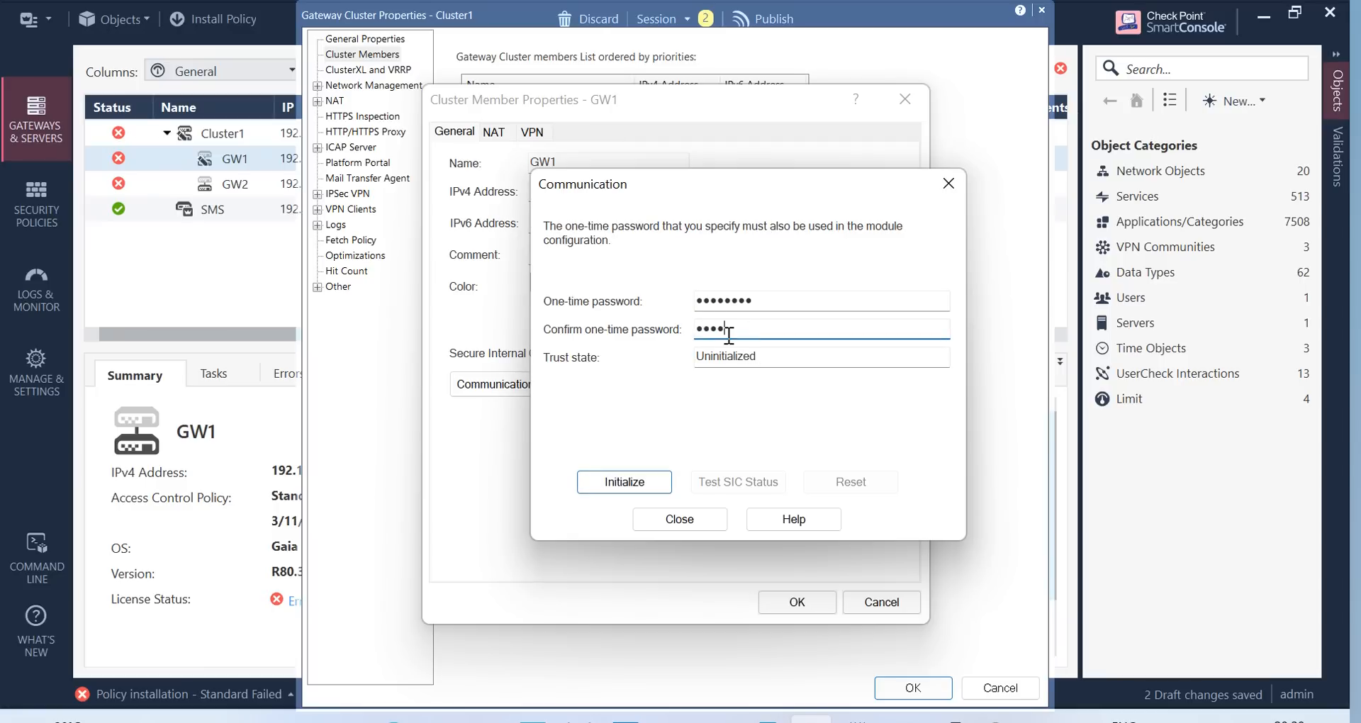
click(622, 481)
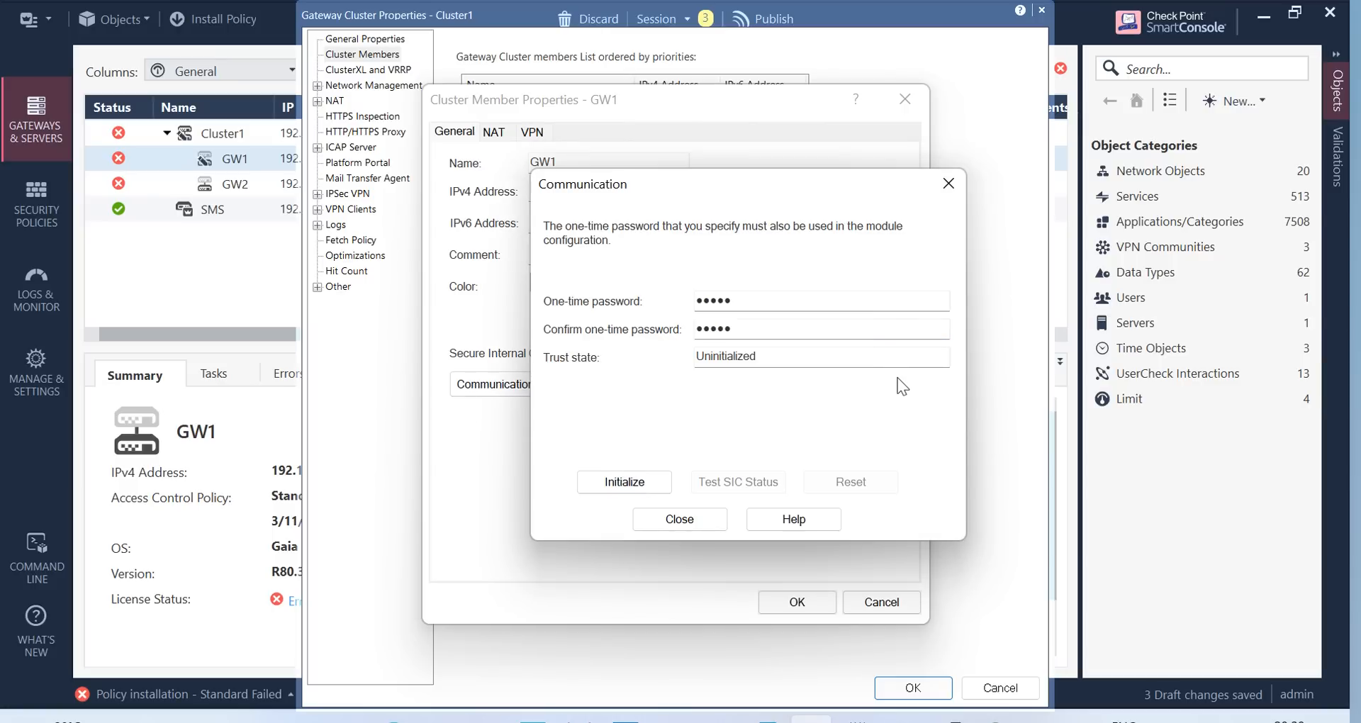
click(684, 521)
Save GW1's member properties and publish the session changes
click(814, 602)
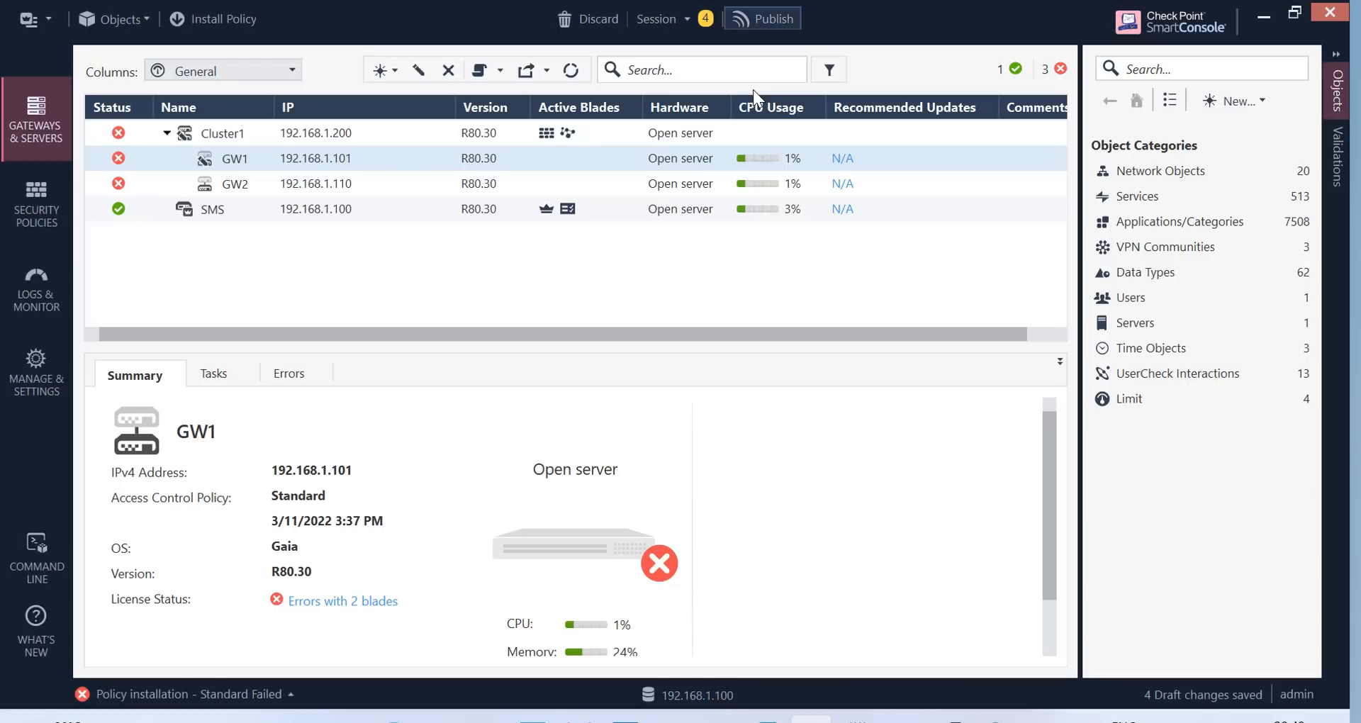
key(ctrl+s)
click(780, 509)
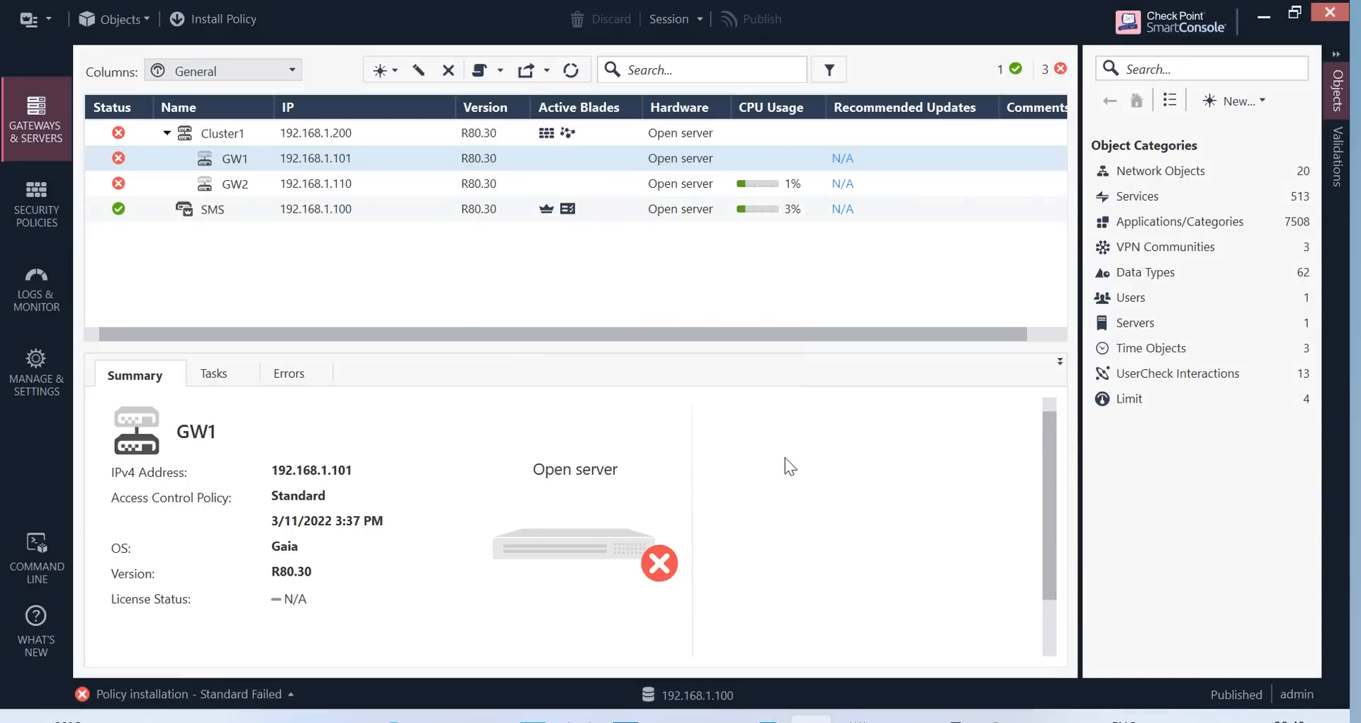
Install Standard on Cluster1 with the skip-cluster-on-member-failure option, publishing pending changes first
click(200, 18)
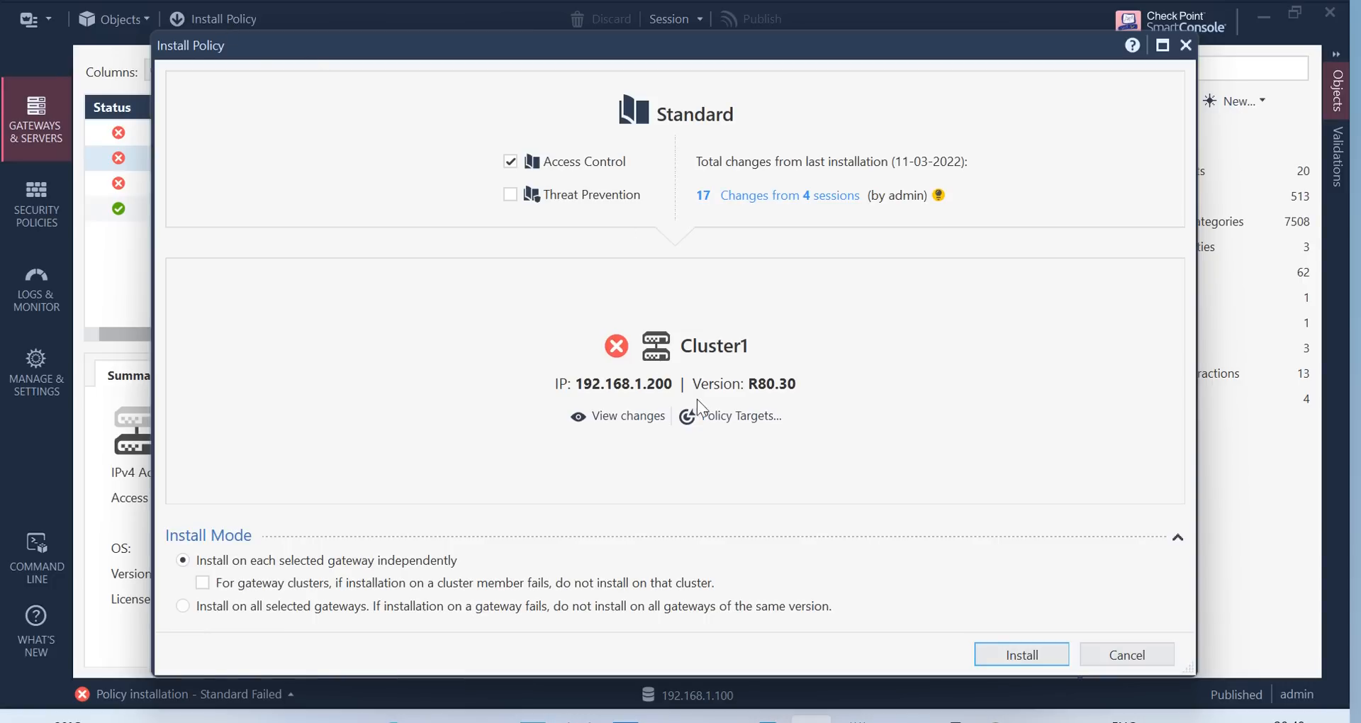
click(203, 583)
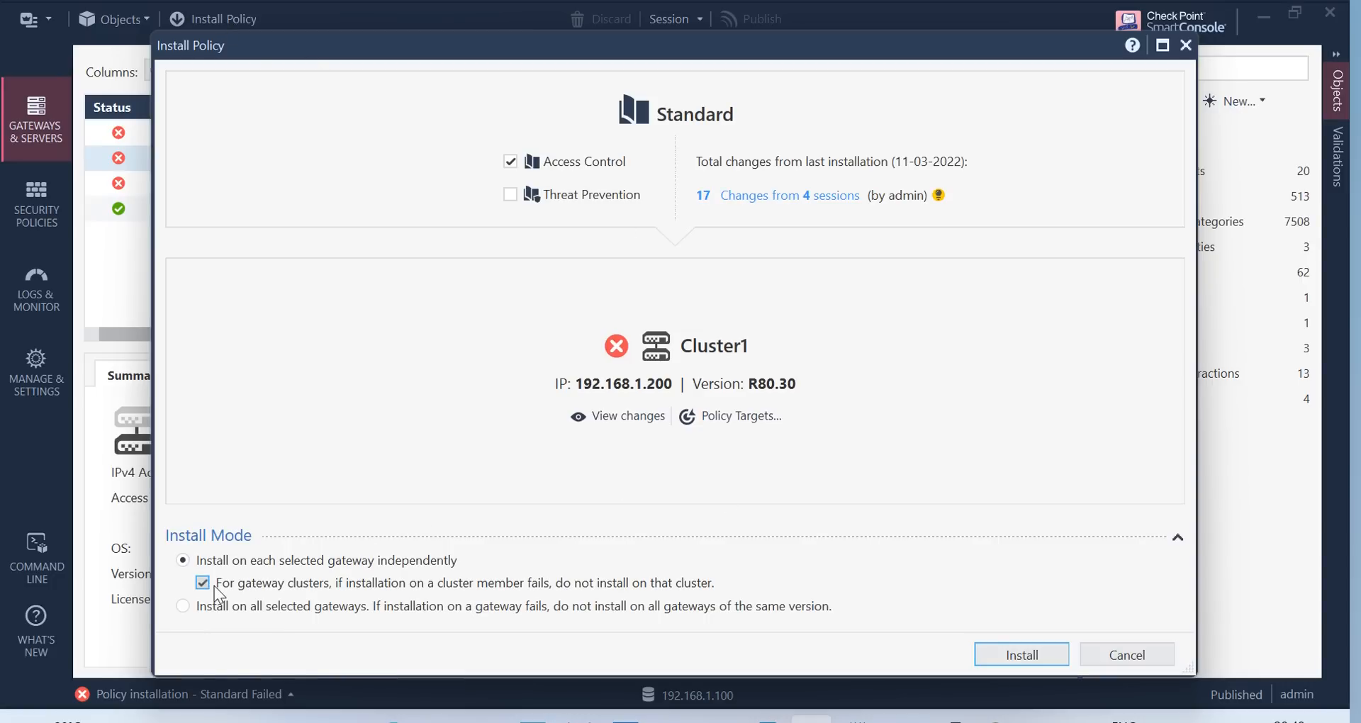
click(1034, 657)
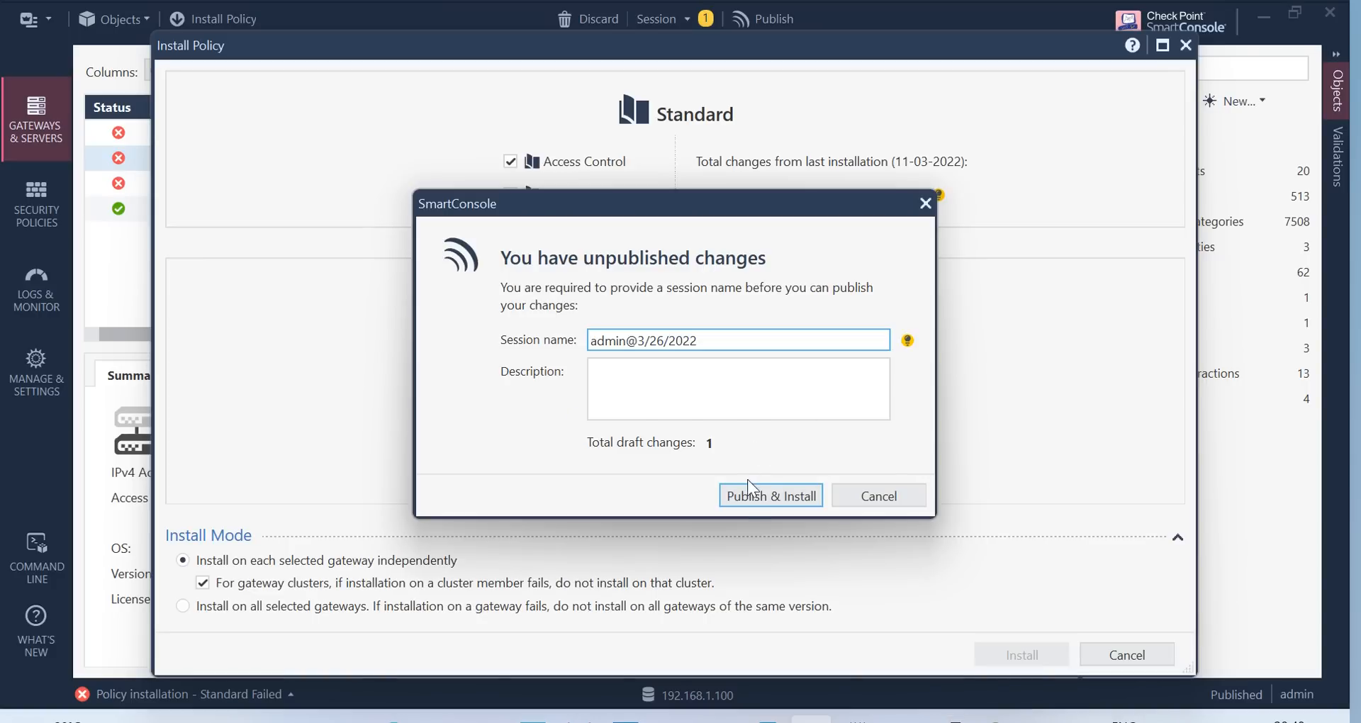
click(787, 493)
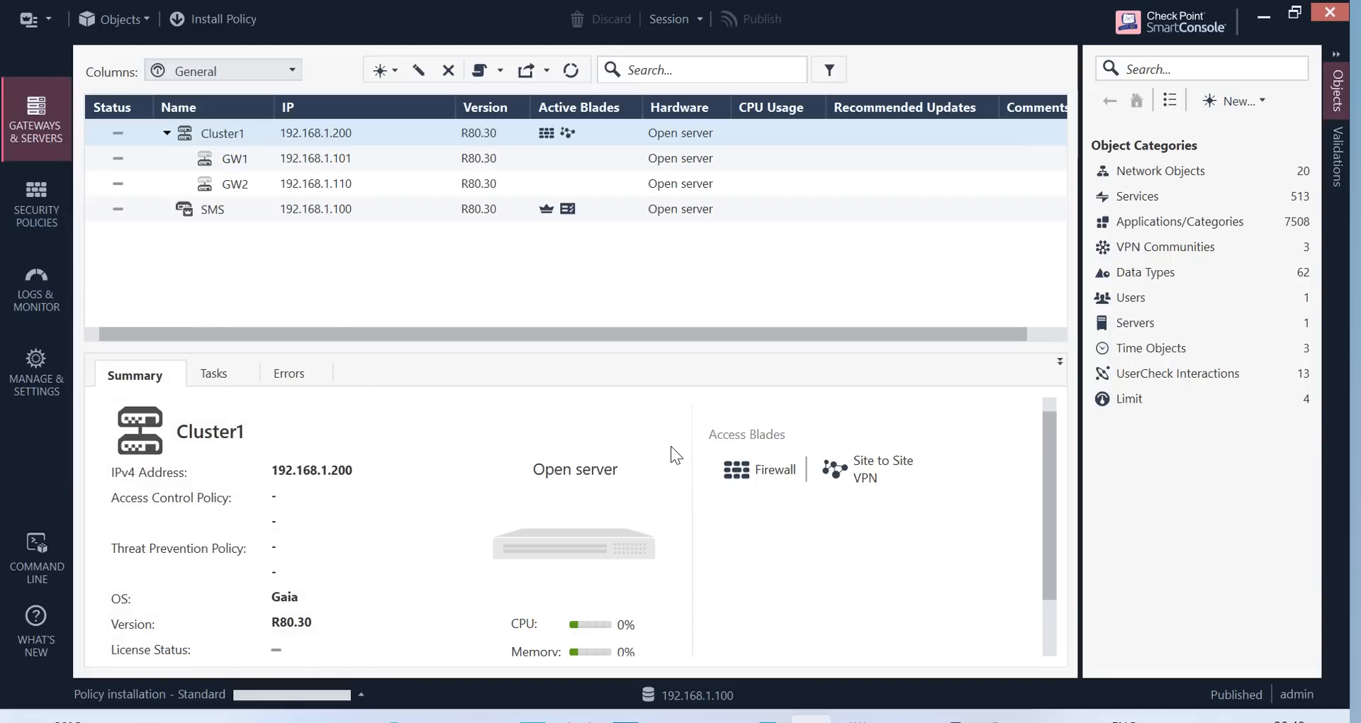
Review the failed installation's details, including GW1's license error, then close them
click(360, 700)
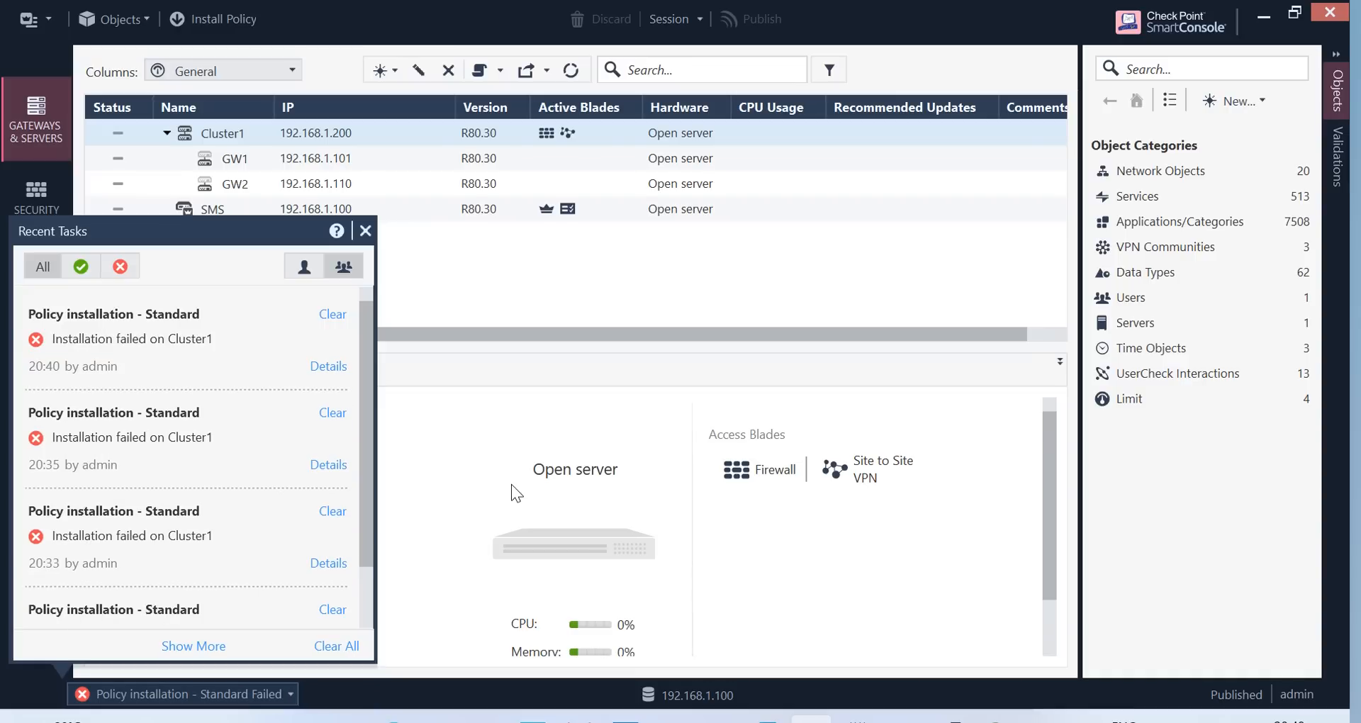
click(328, 366)
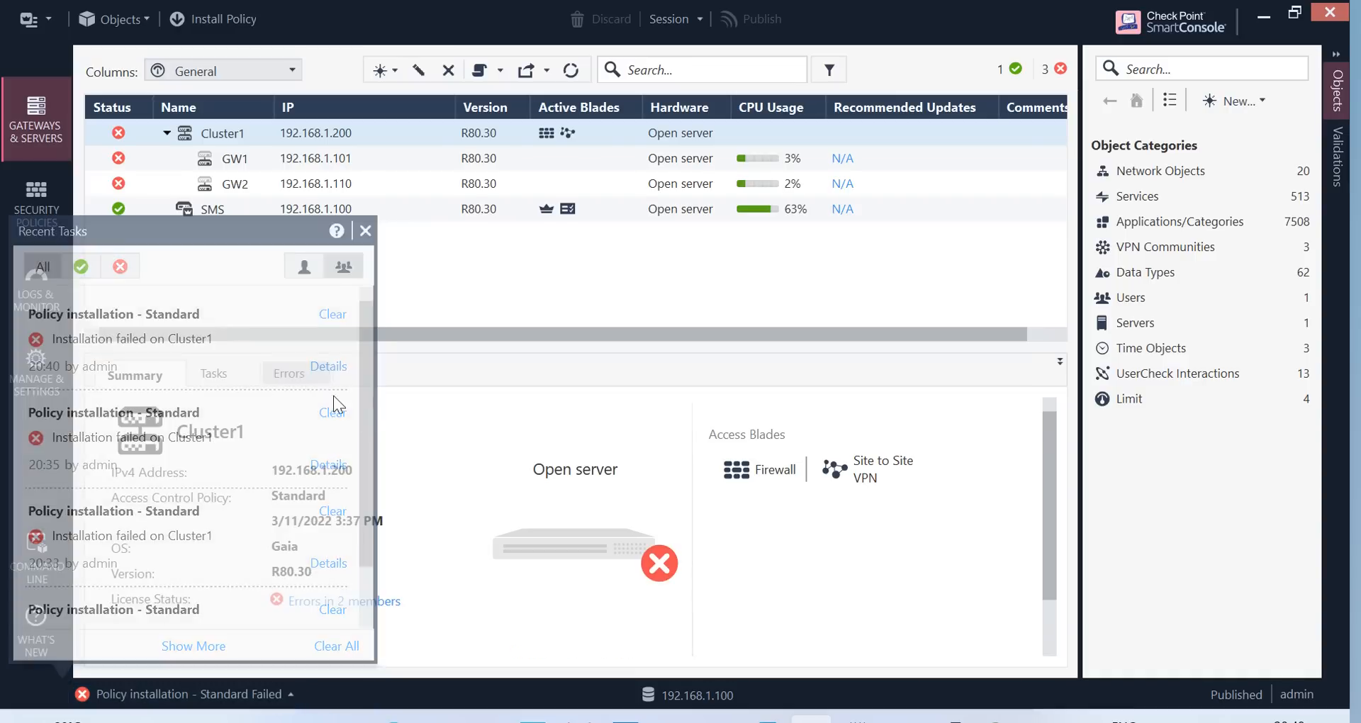
click(751, 437)
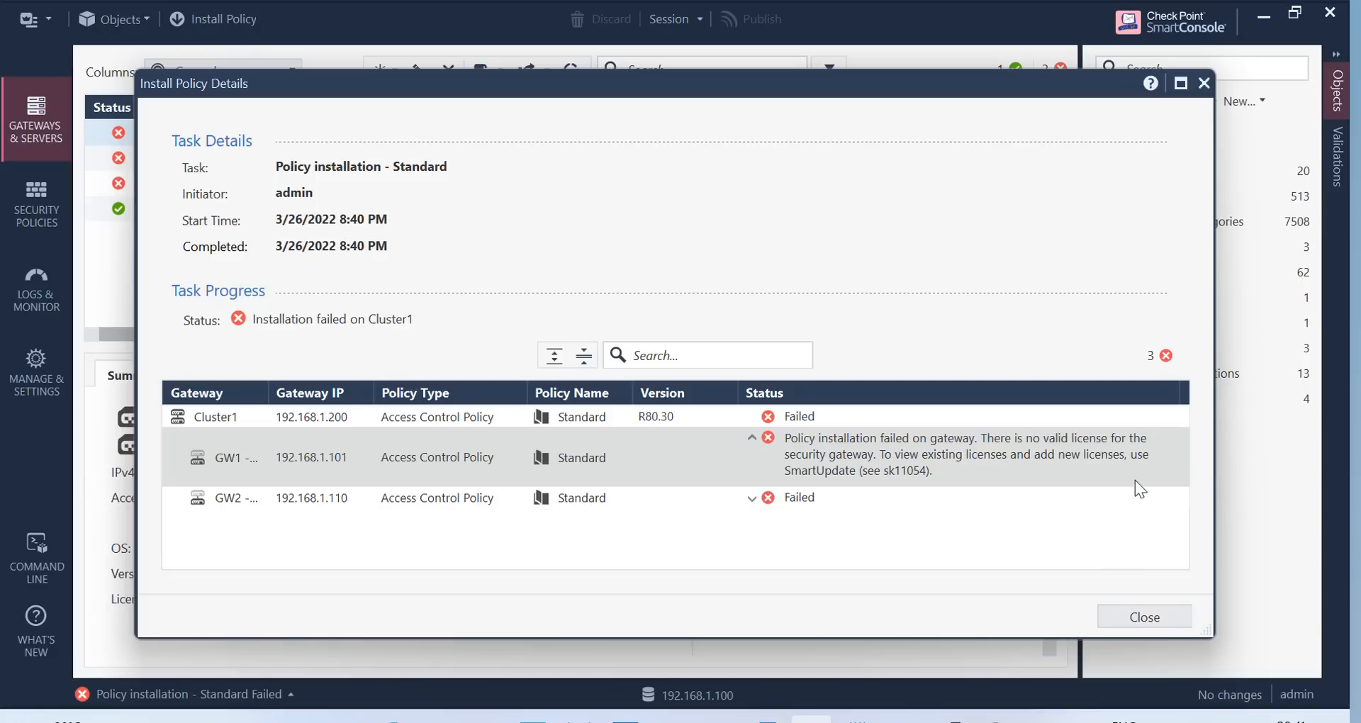
click(1203, 83)
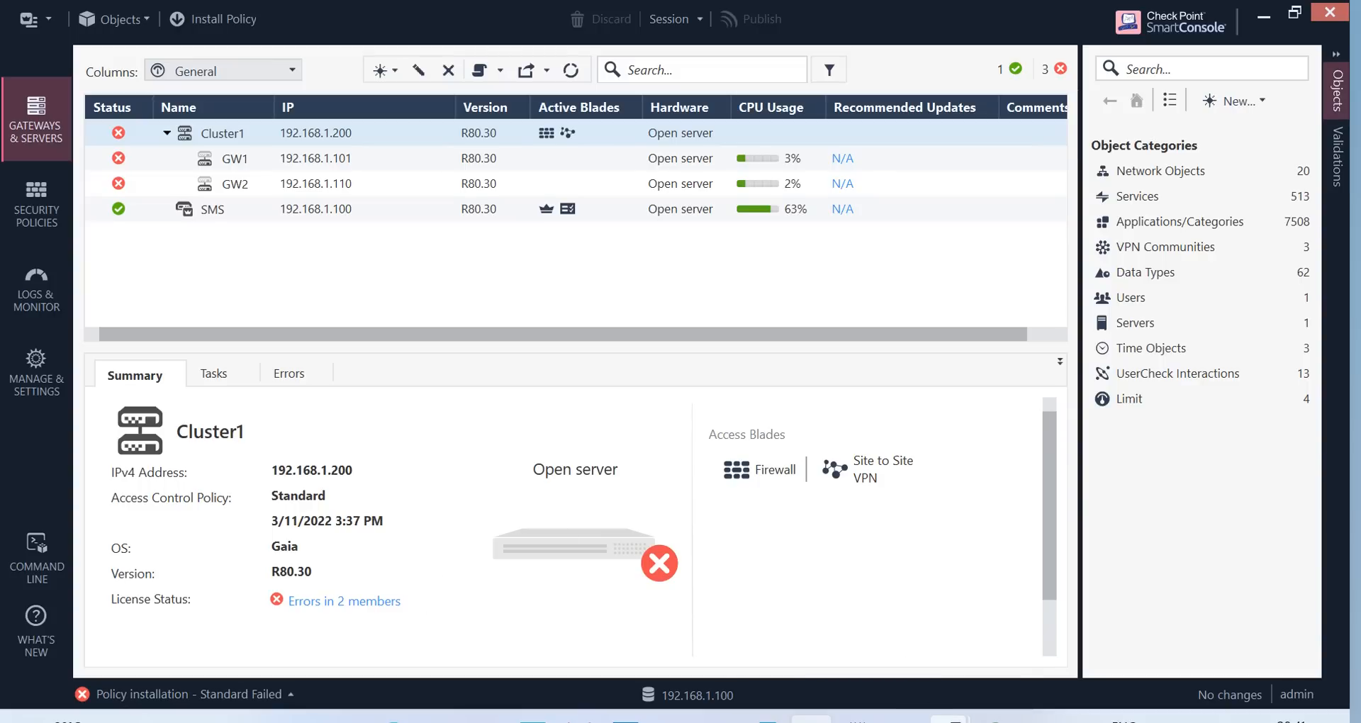
Clear the GW terminal and check its cluster status with cphaprob stat
mouse_move(948, 720)
click(799, 654)
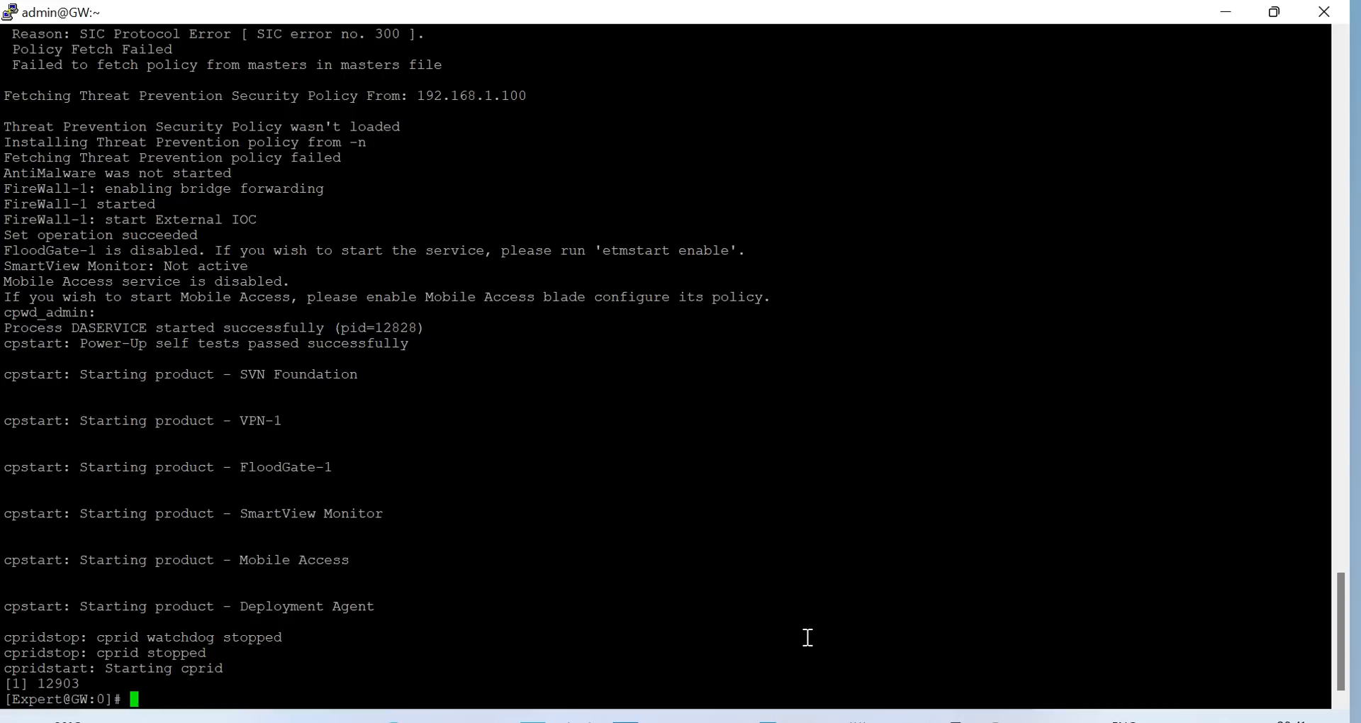
key(Return)
key(Return)
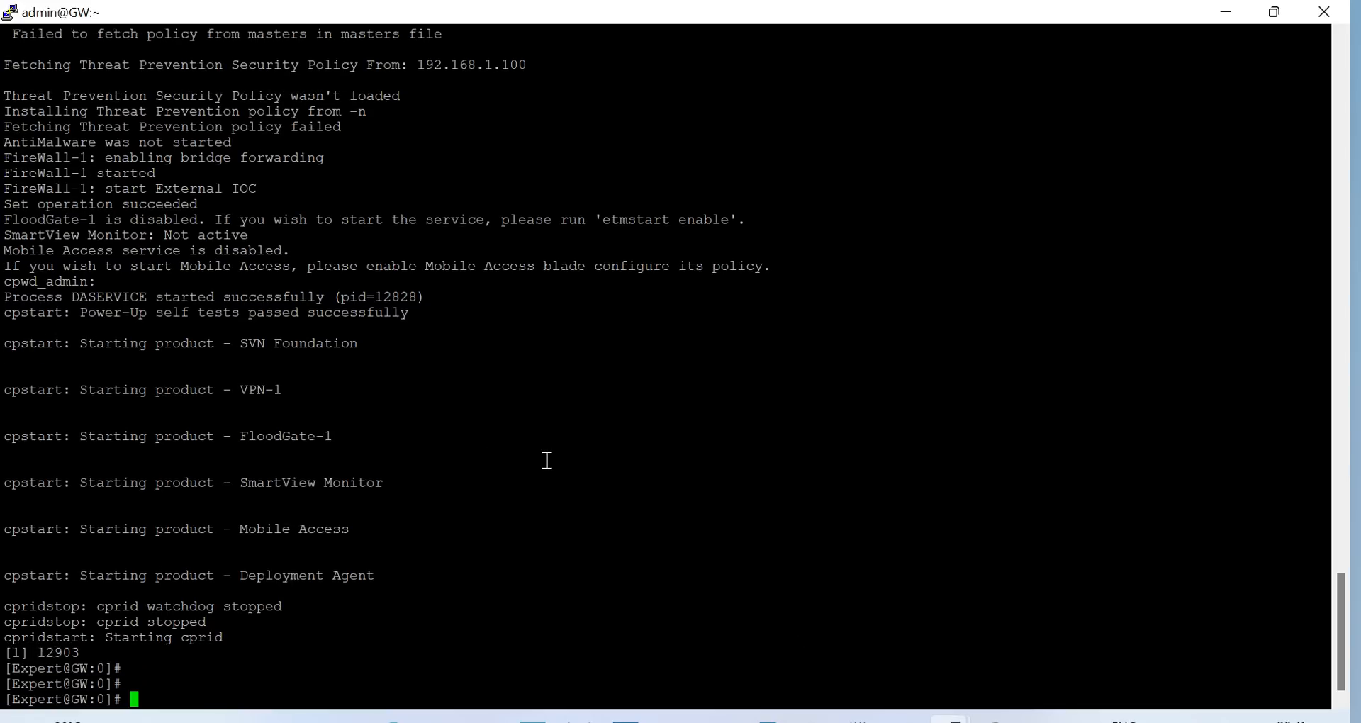
key(Return)
text(clear)
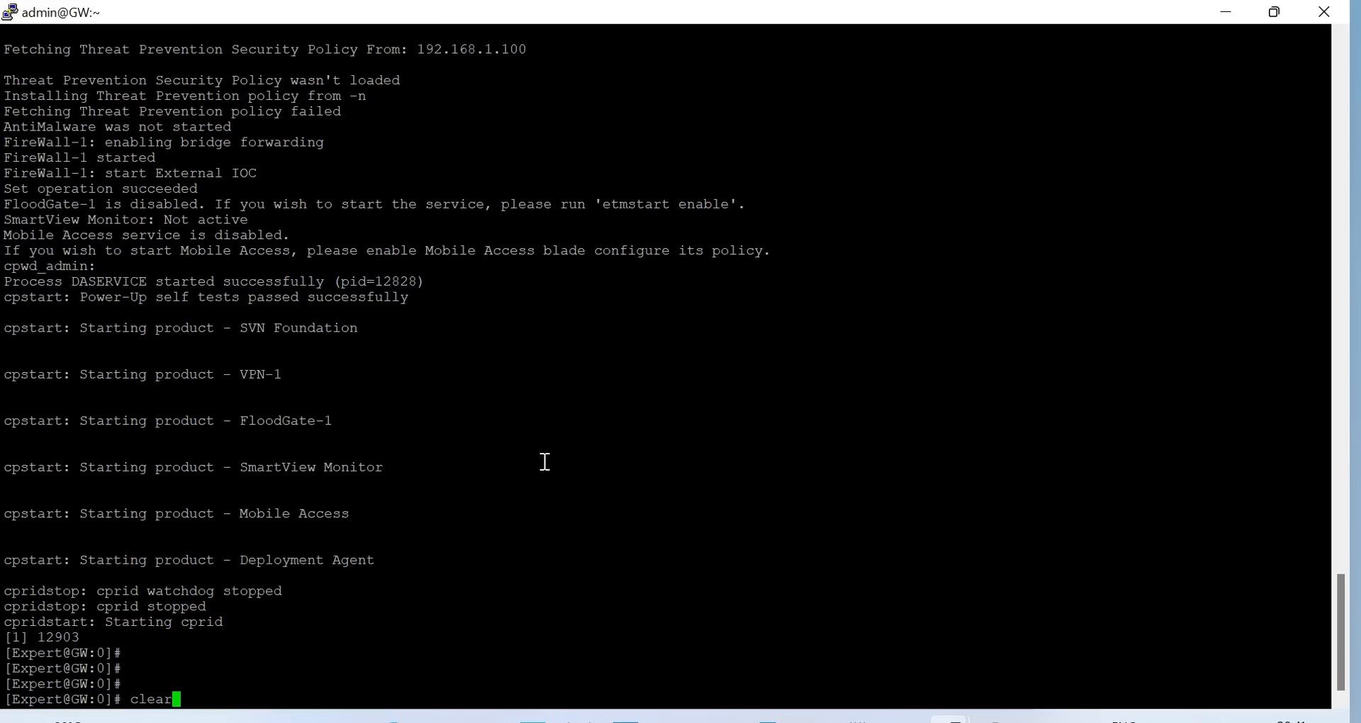
key(Return)
text(cph)
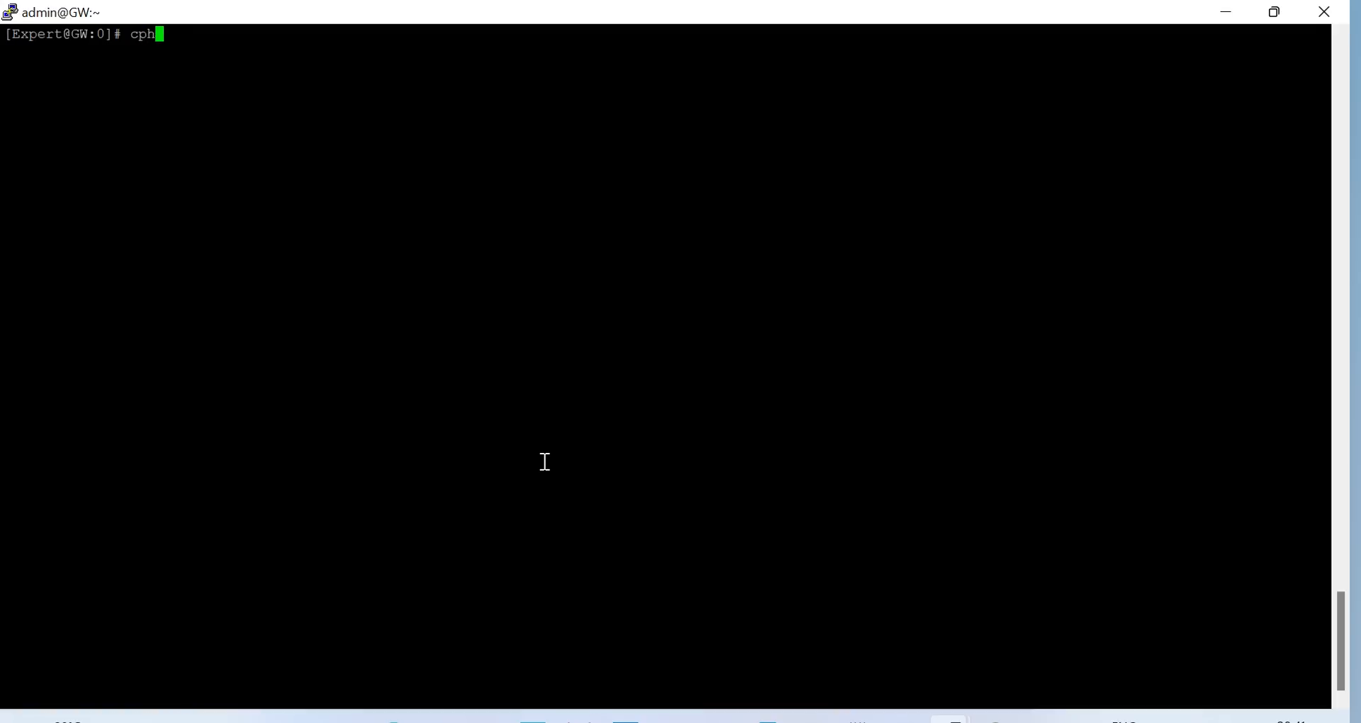
text(aprob stat)
key(Return)
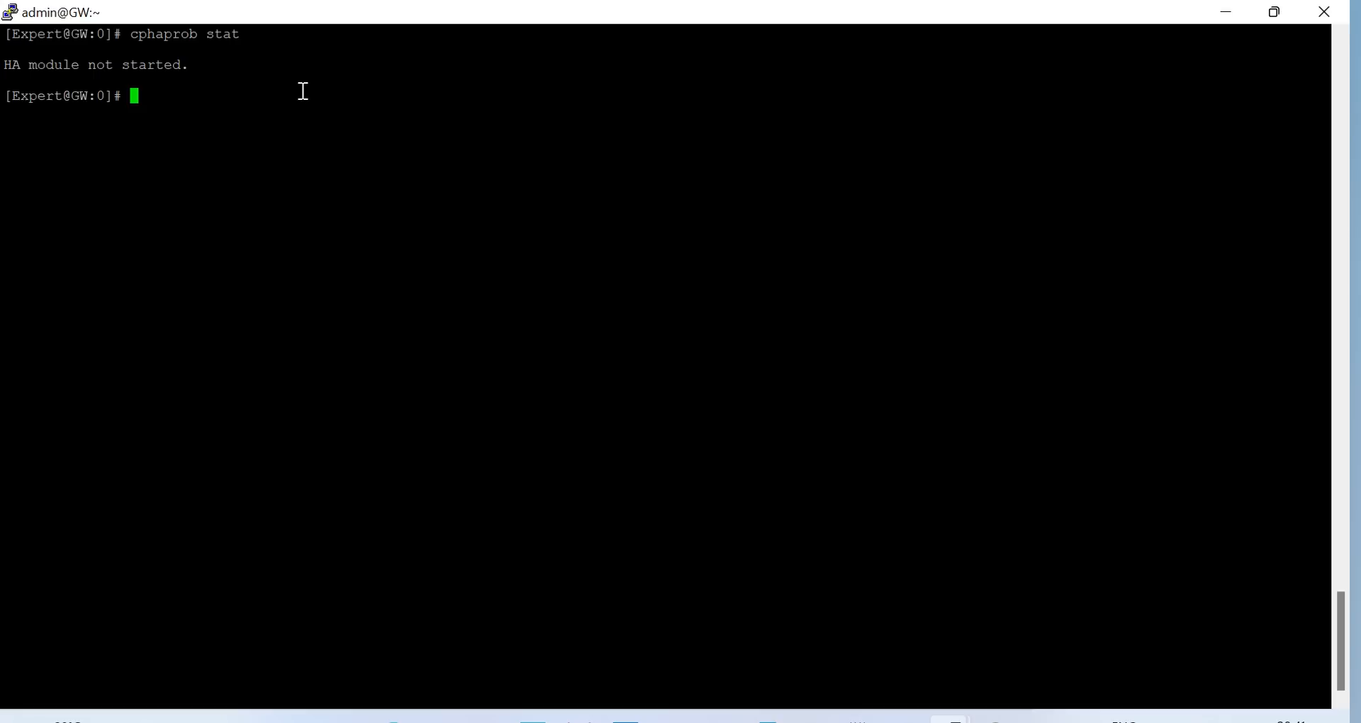
Disable cluster membership through cpconfig option 6, then reboot the gateway
text(cpconfig)
key(Return)
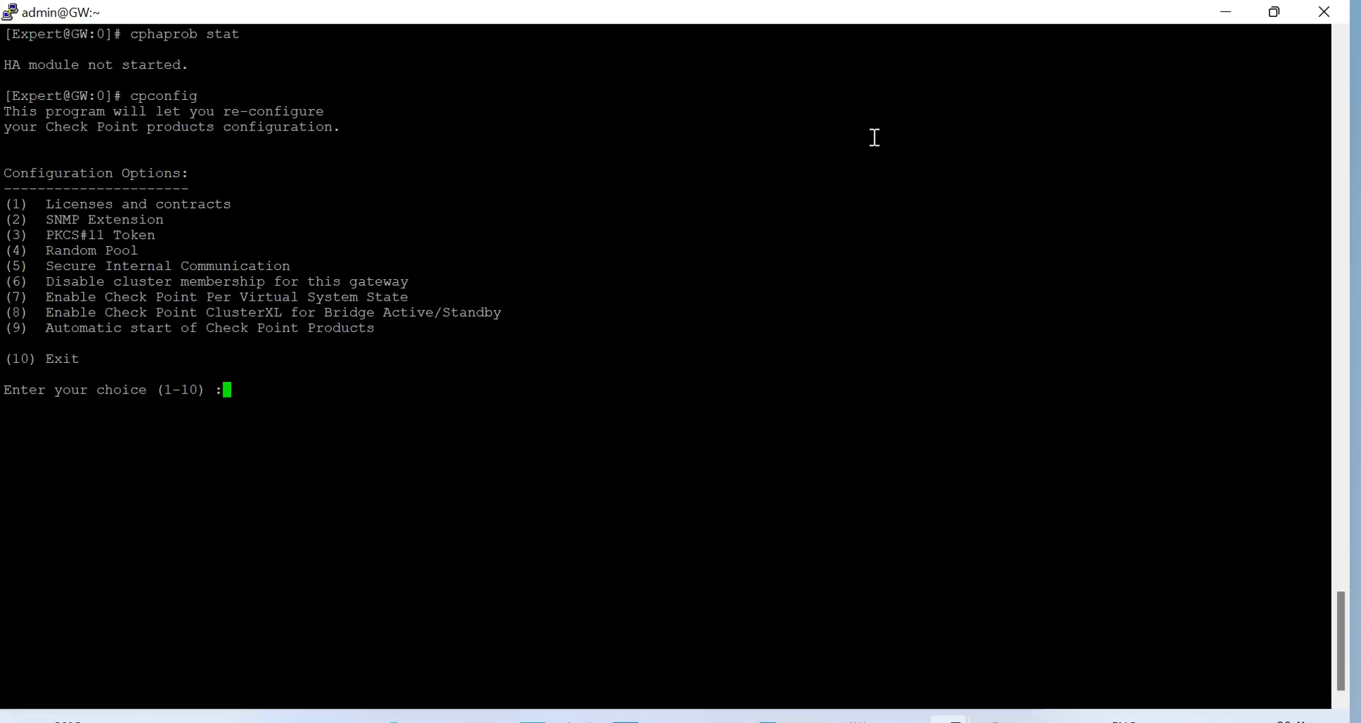
text(6)
key(Return)
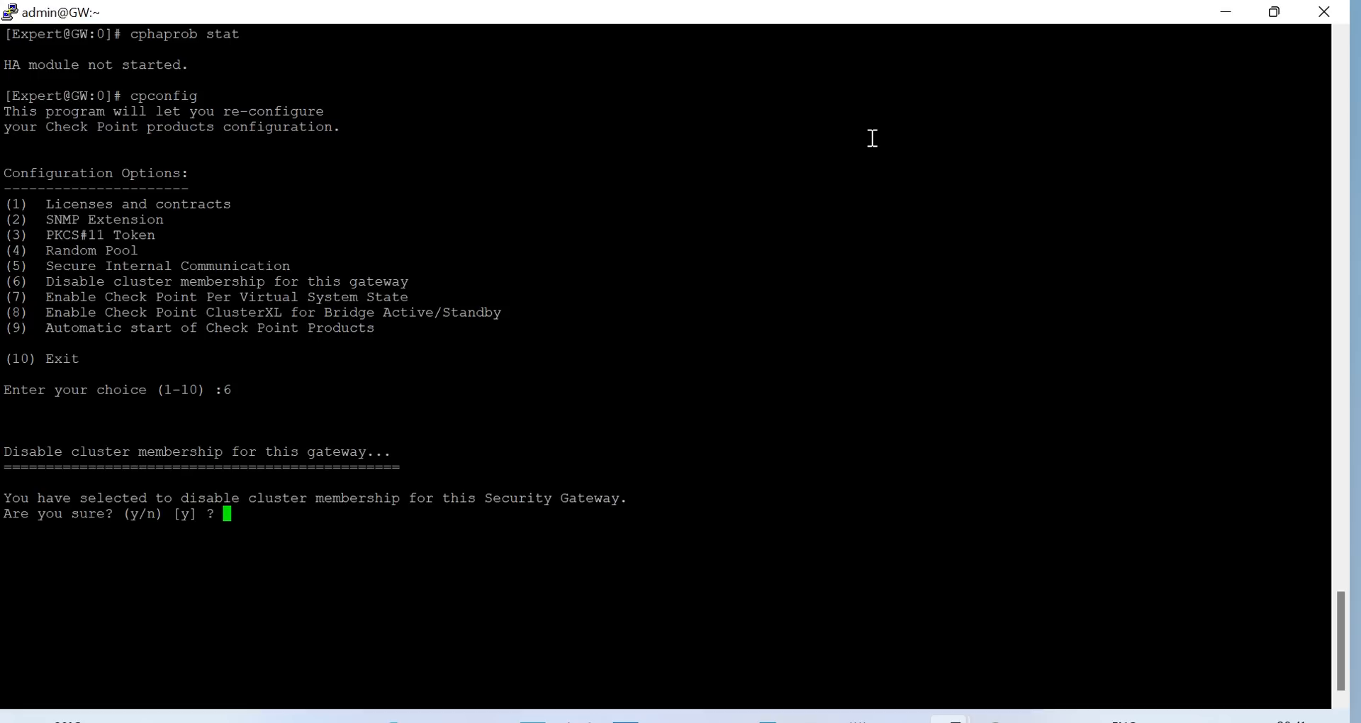
text(y)
key(Return)
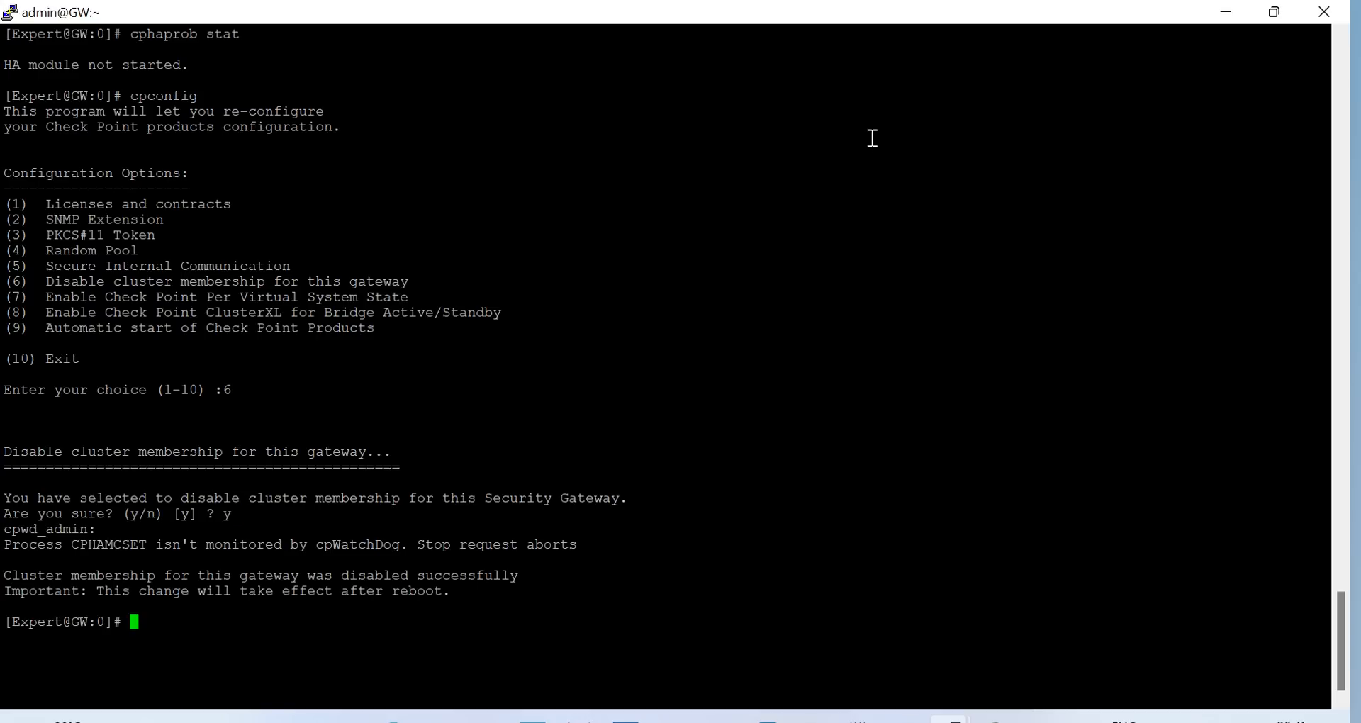
text(reboot)
key(Return)
text(y)
key(Return)
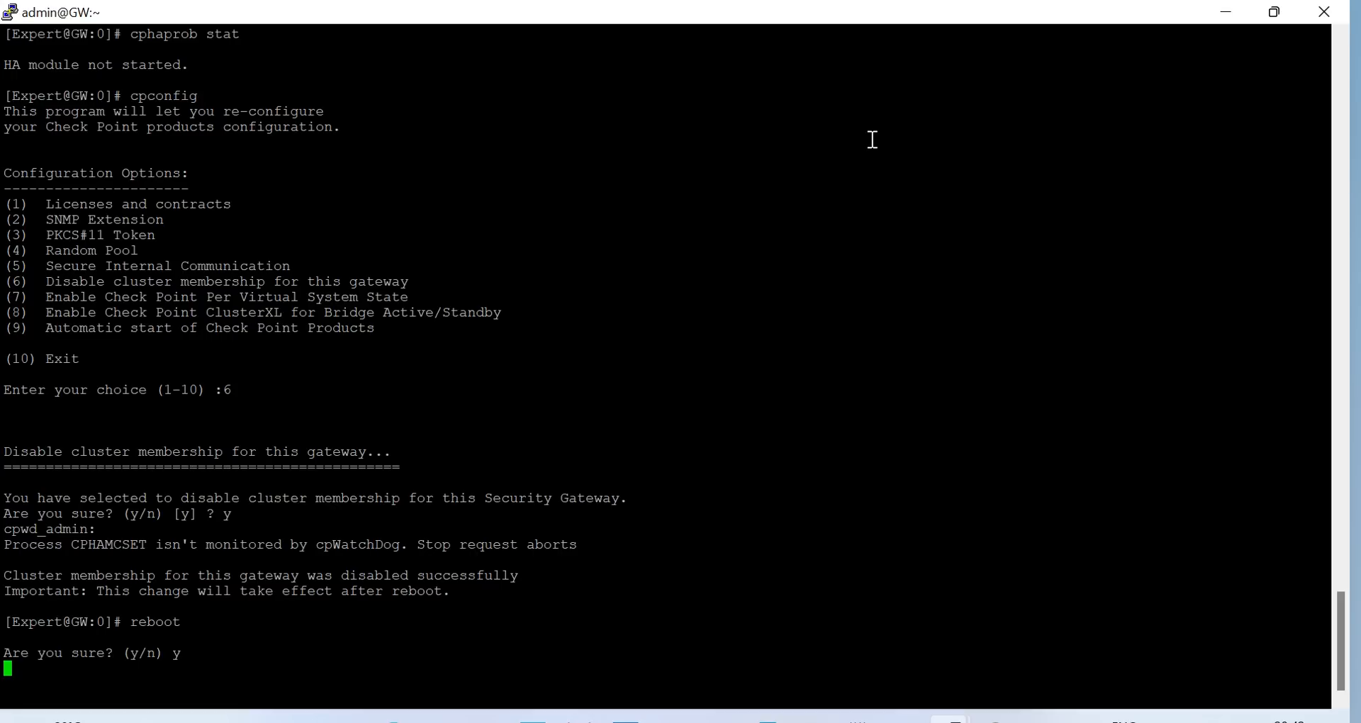
Switch over to SmartUpdate while the GW gateway reboots
click(996, 719)
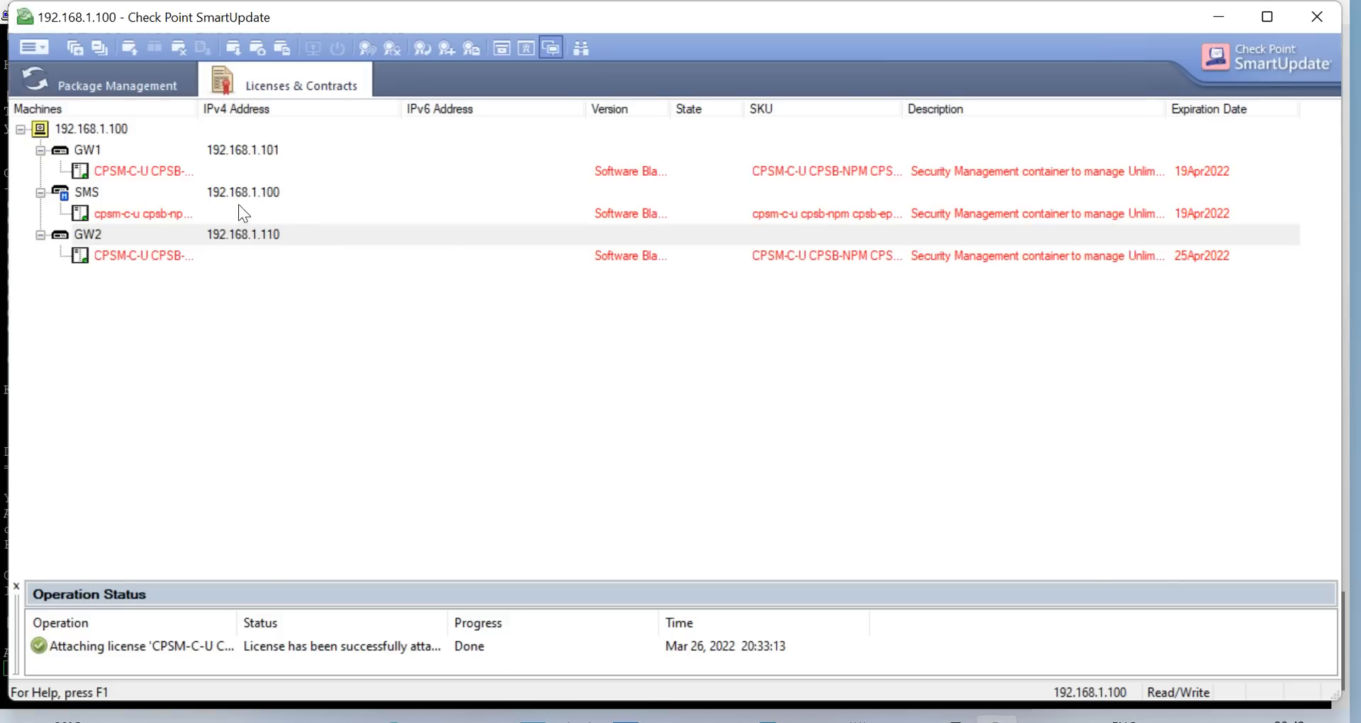
Inspect the GW1, SMS and GW2 licenses, then bring back the admin@GW2 terminal
click(244, 151)
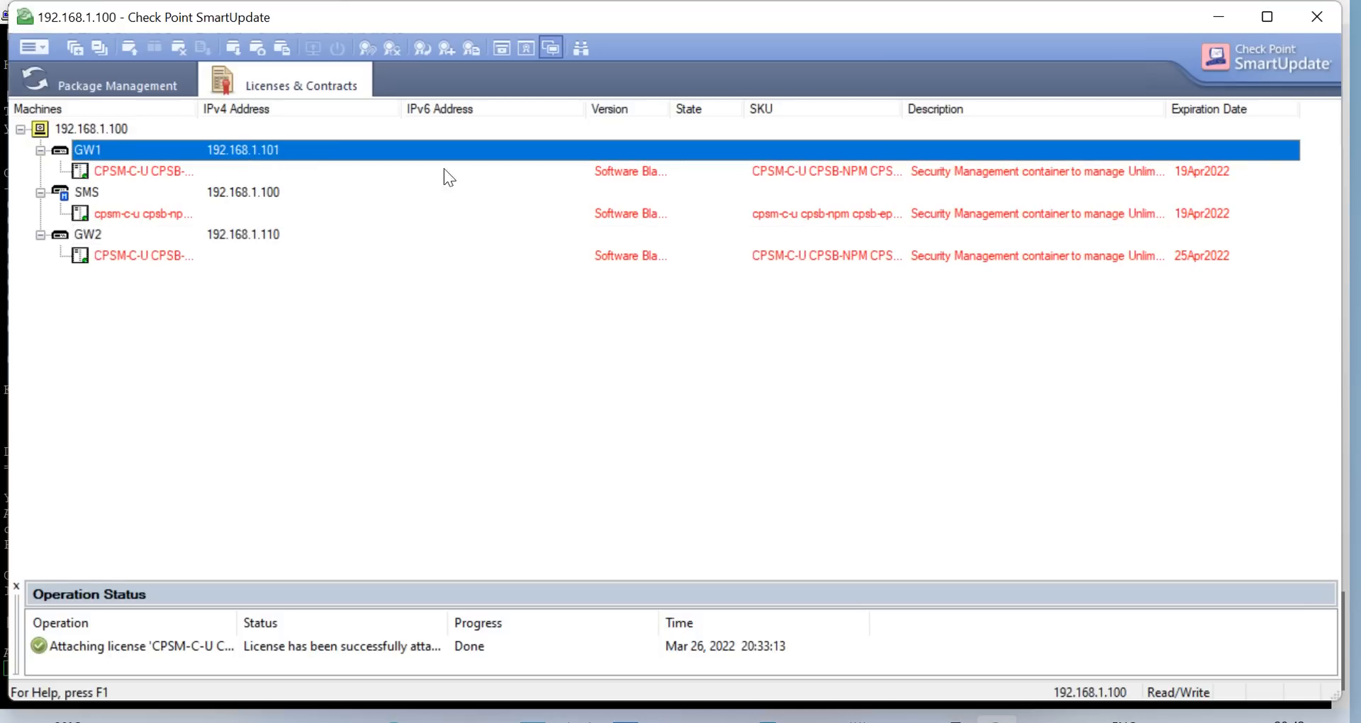
click(287, 199)
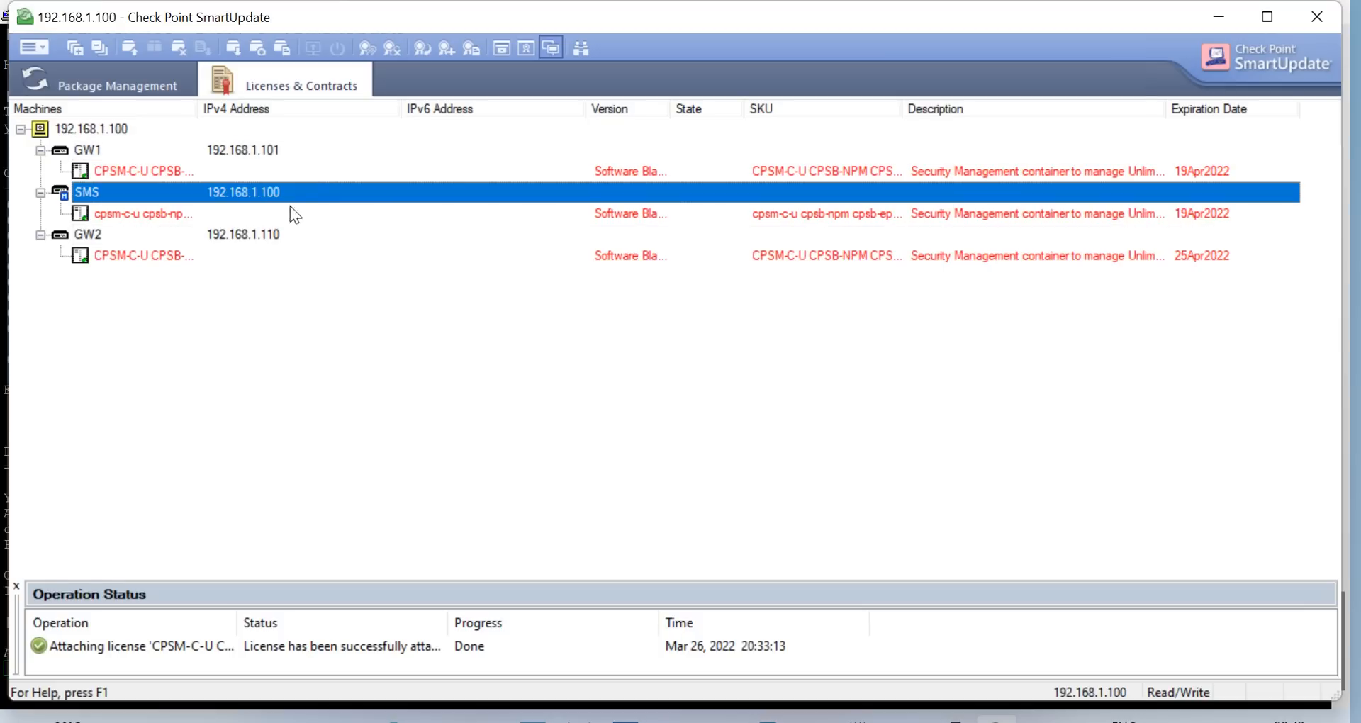
click(256, 239)
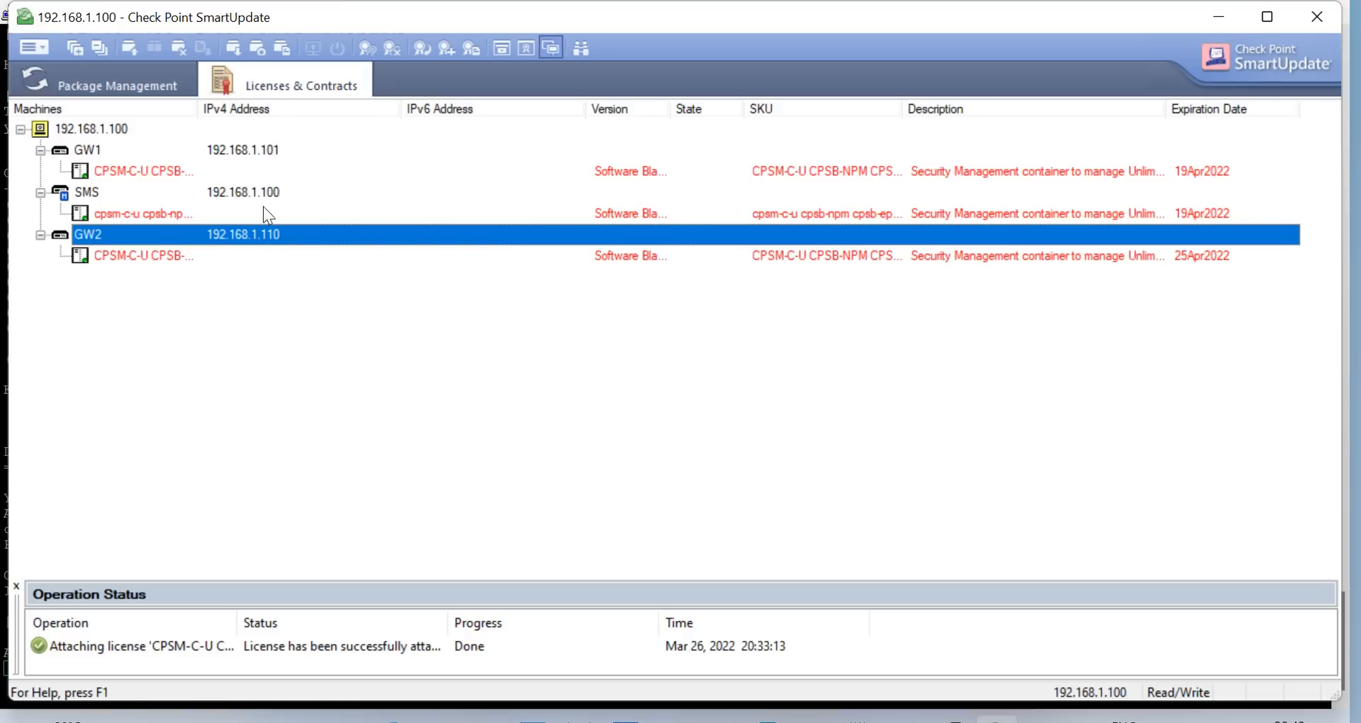
click(237, 192)
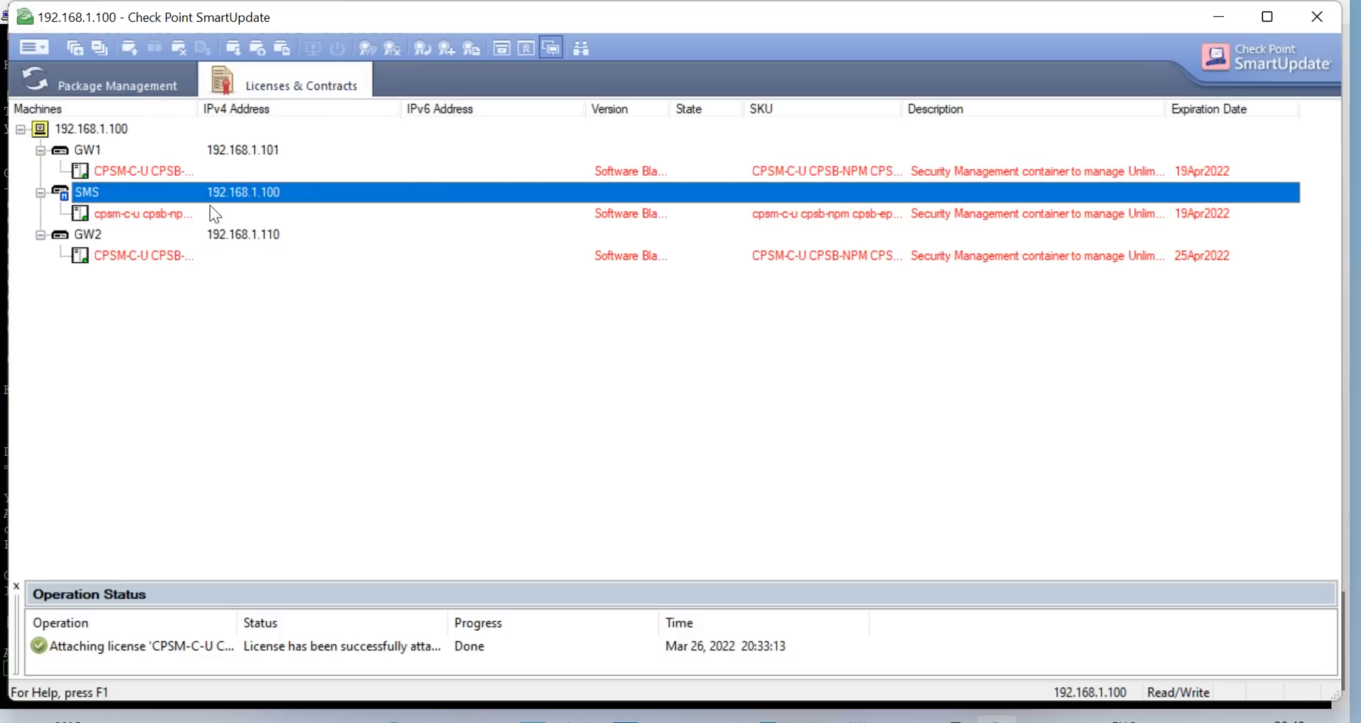
click(230, 152)
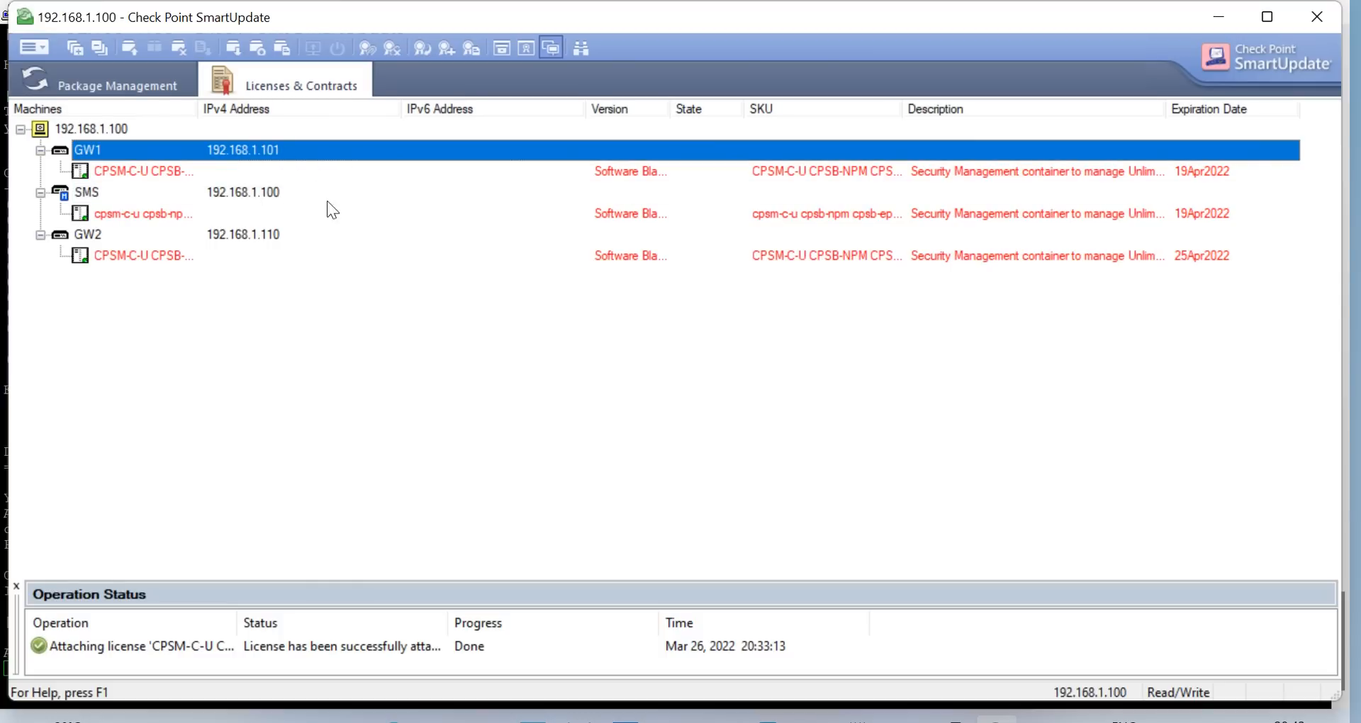
click(242, 236)
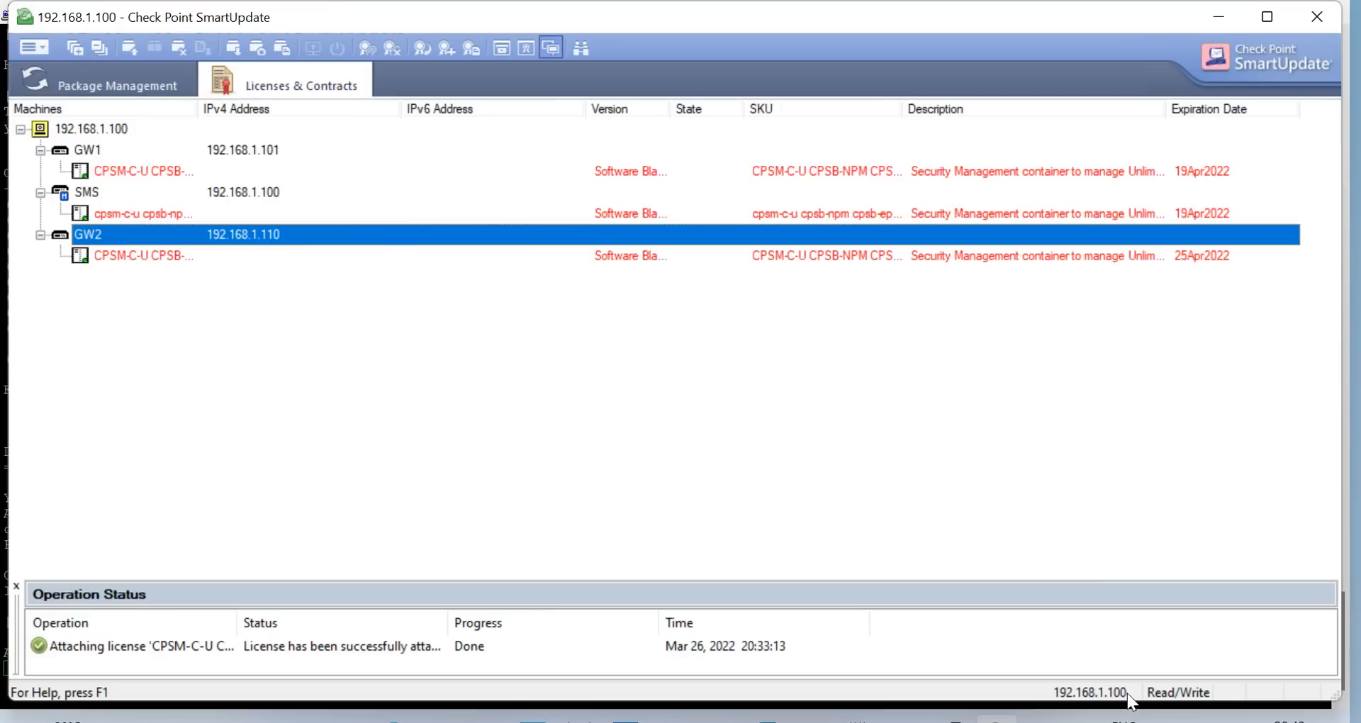
click(949, 719)
click(1043, 640)
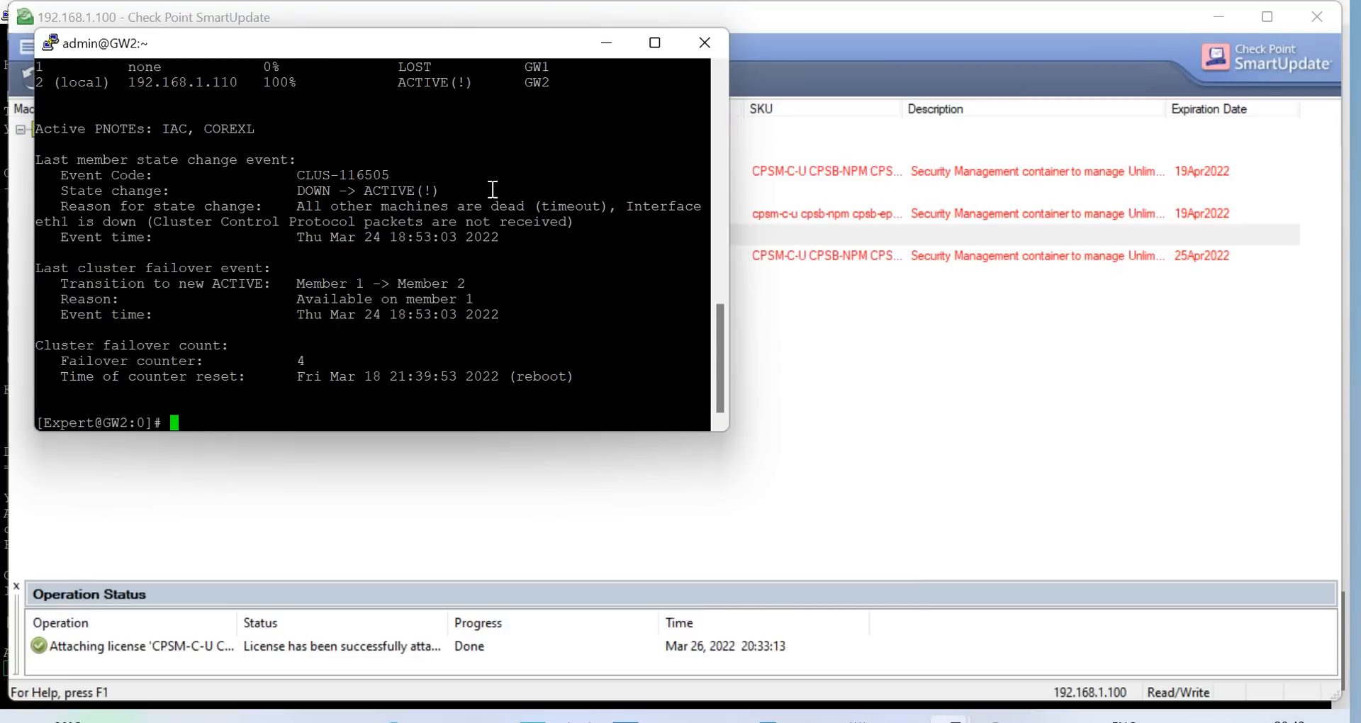
Rerun the cluster status check on GW2 twice
right_click(491, 249)
key(Up)
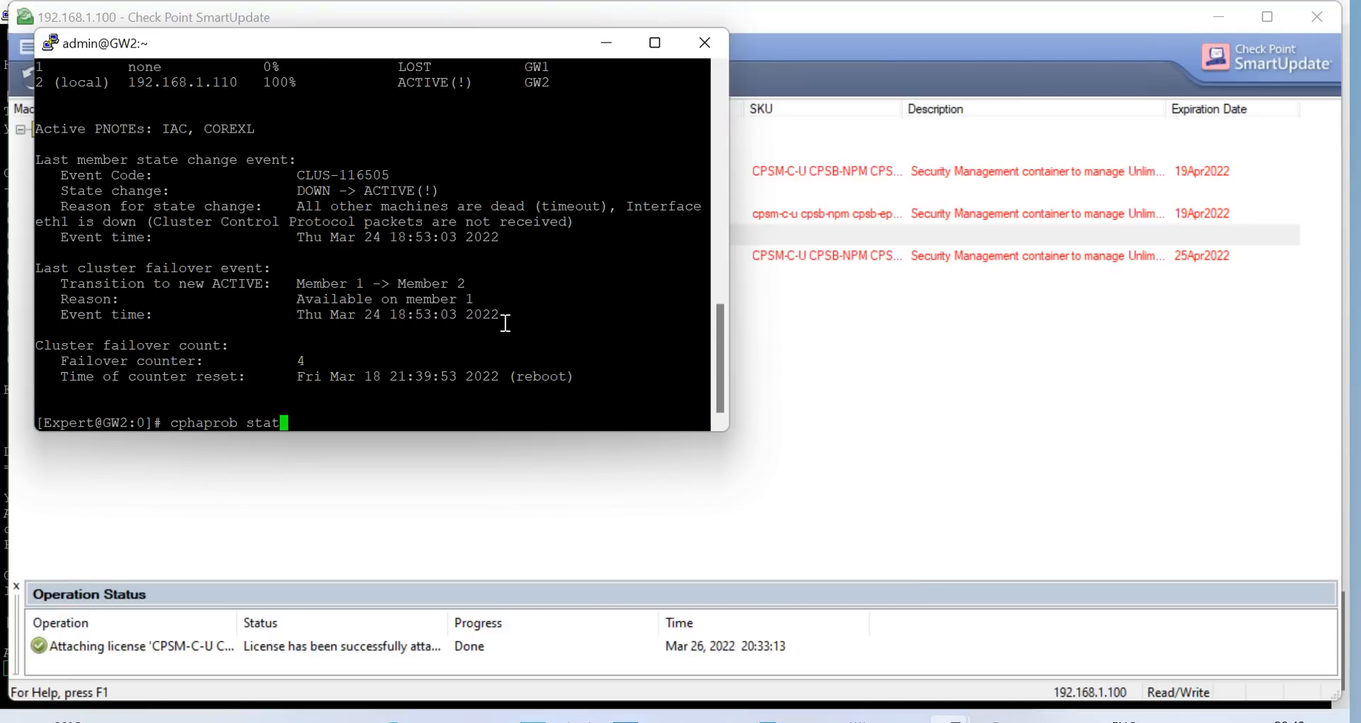
key(Return)
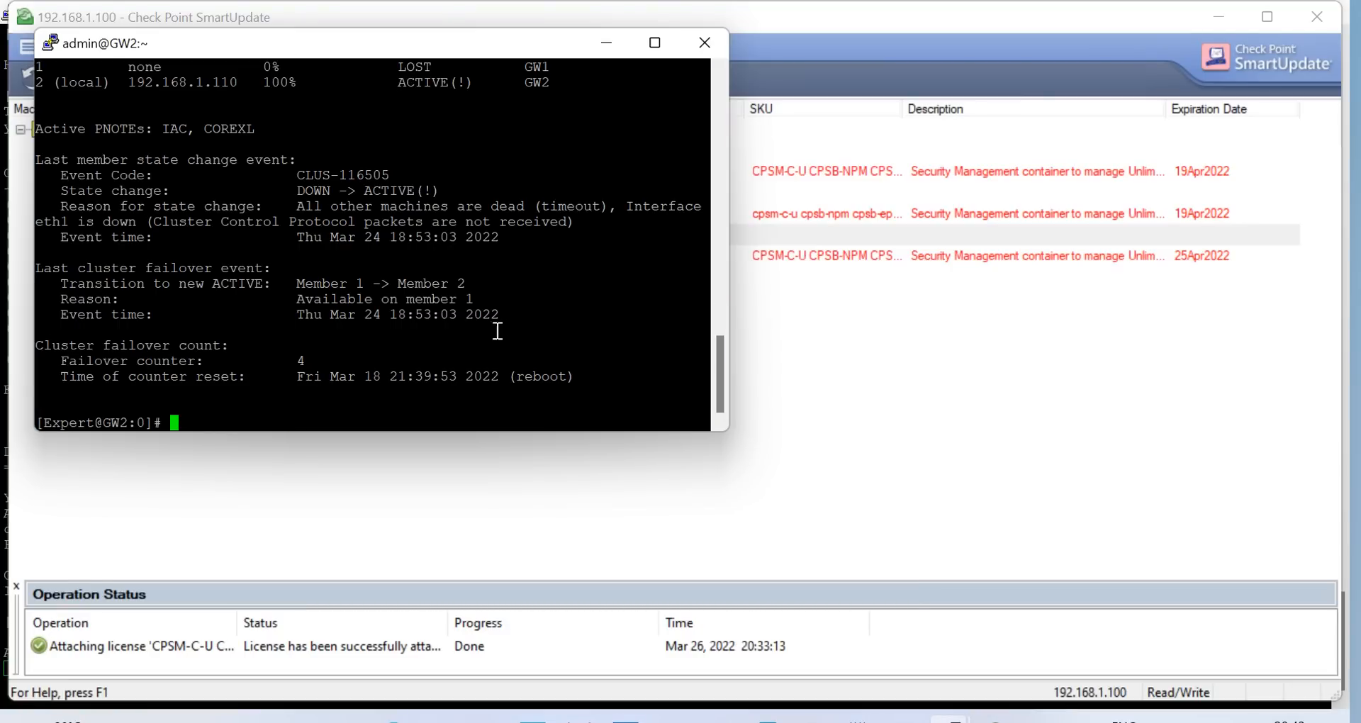
scroll(542, 279, up, 2)
scroll(542, 278, down, 2)
key(Up)
key(Return)
Open a new session to the gateway at 192.168.1.101 and log in as admin in expert mode
right_click(326, 50)
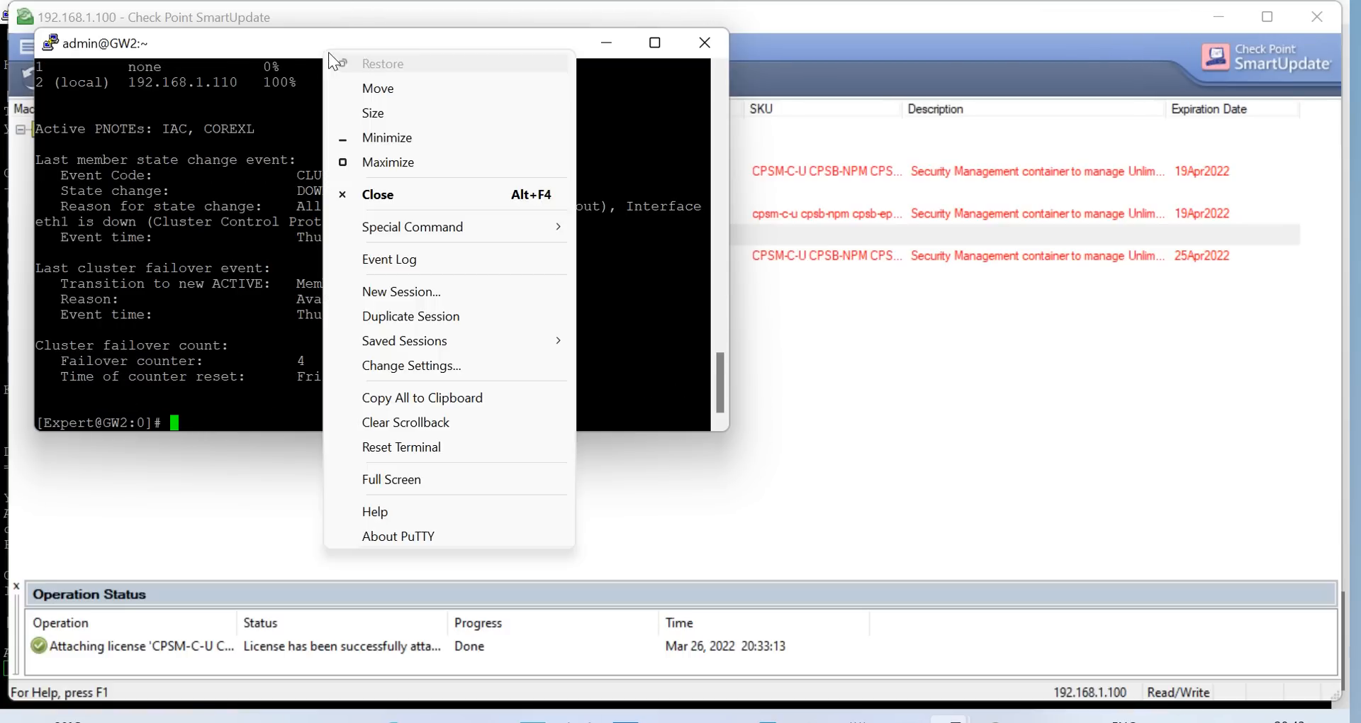
click(536, 290)
text(192)
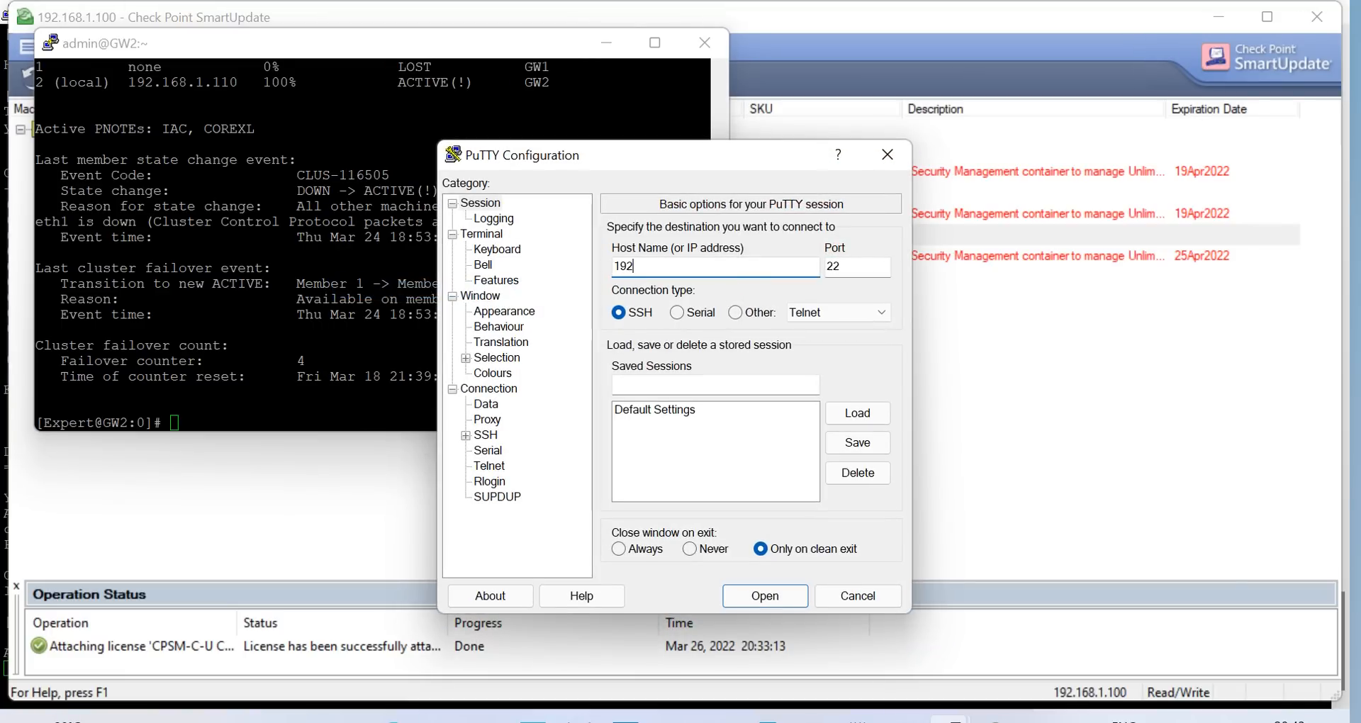
text(.168.1.101)
click(797, 597)
text(admin)
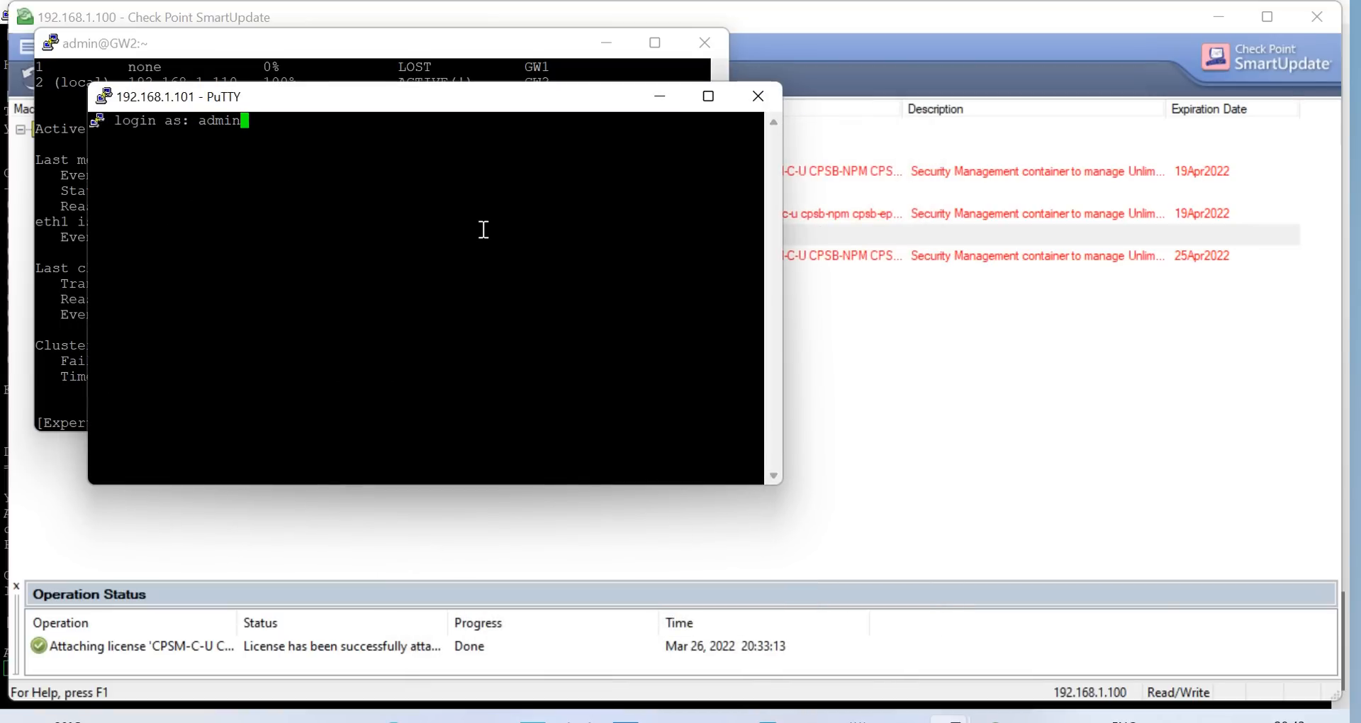
key(Return)
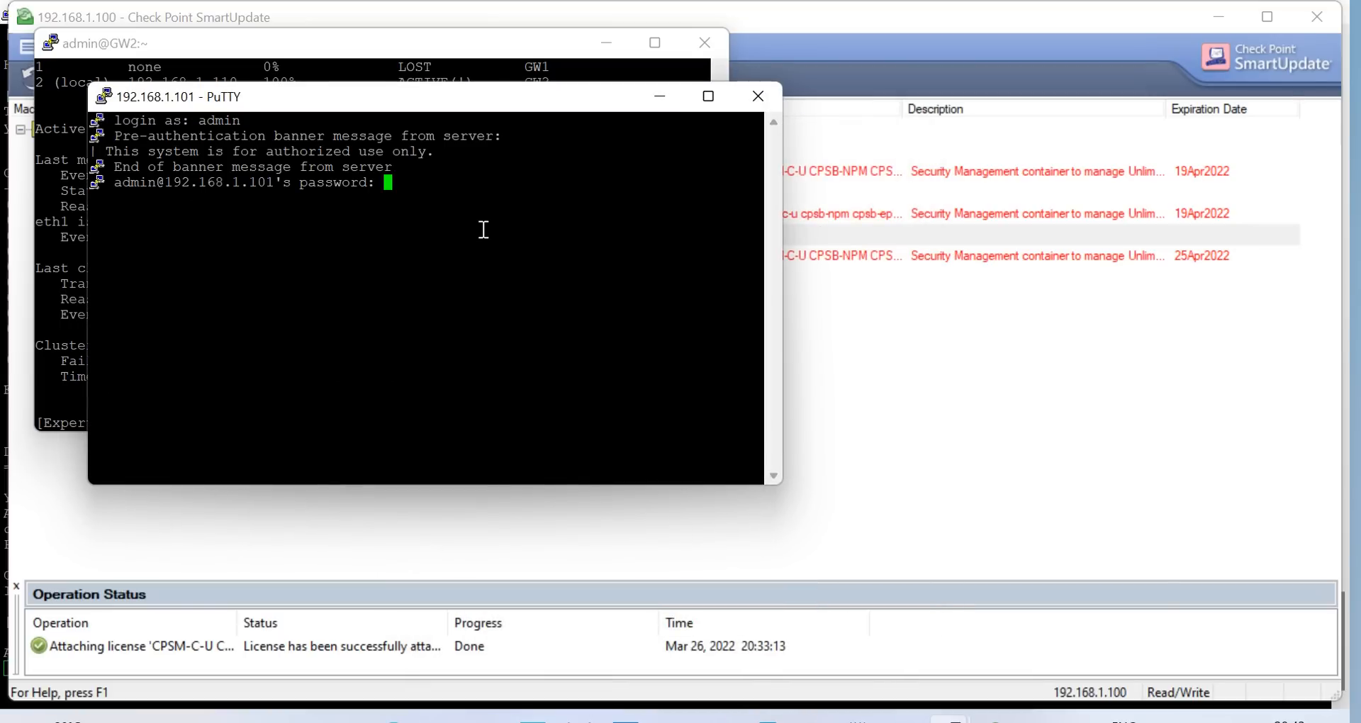
key(Return)
text(expert)
key(Return)
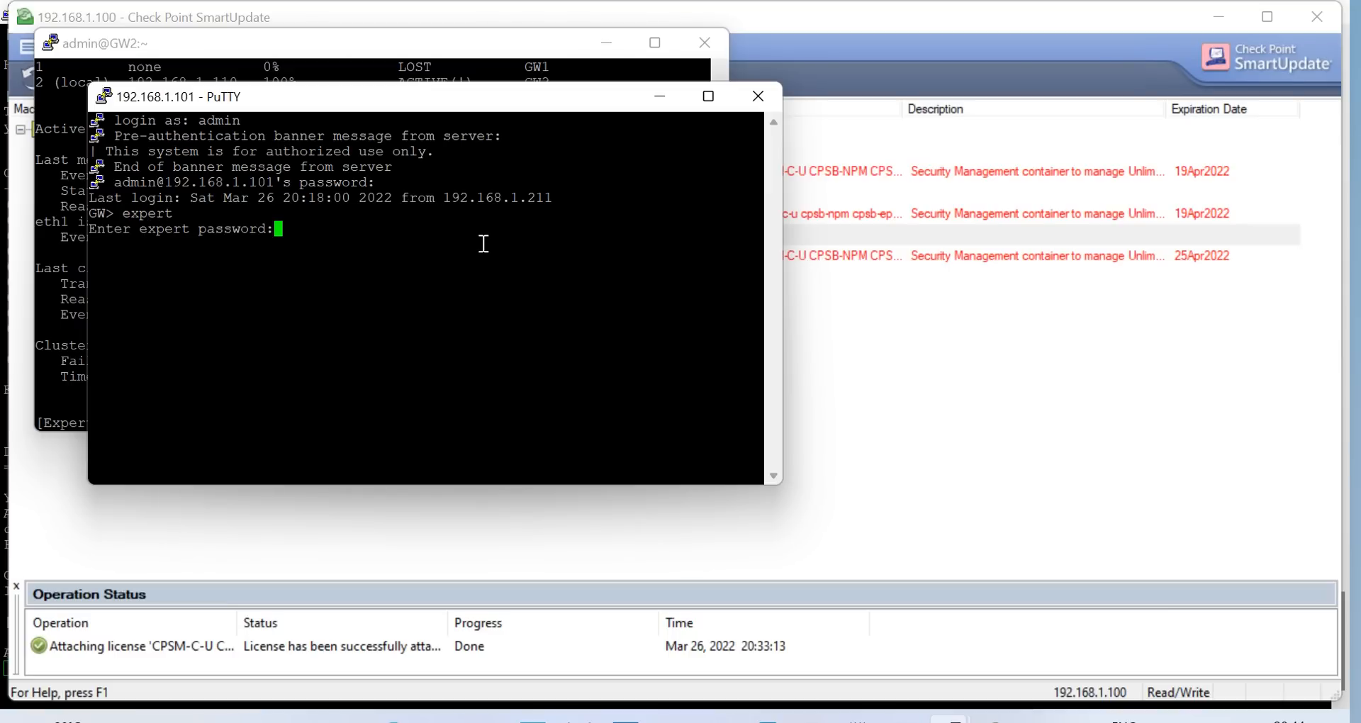
key(Return)
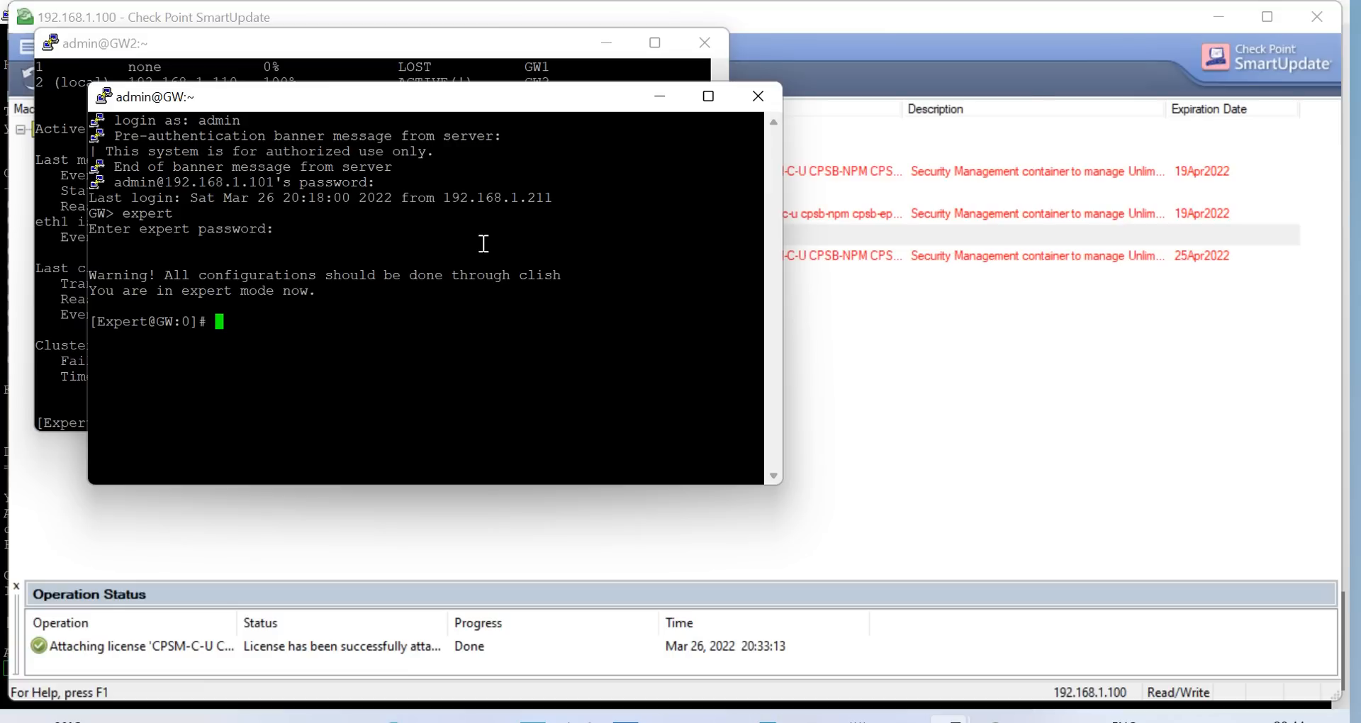
Check cluster status, enable cluster membership via cpconfig option 6, and run reboot
text(cphaprob stat)
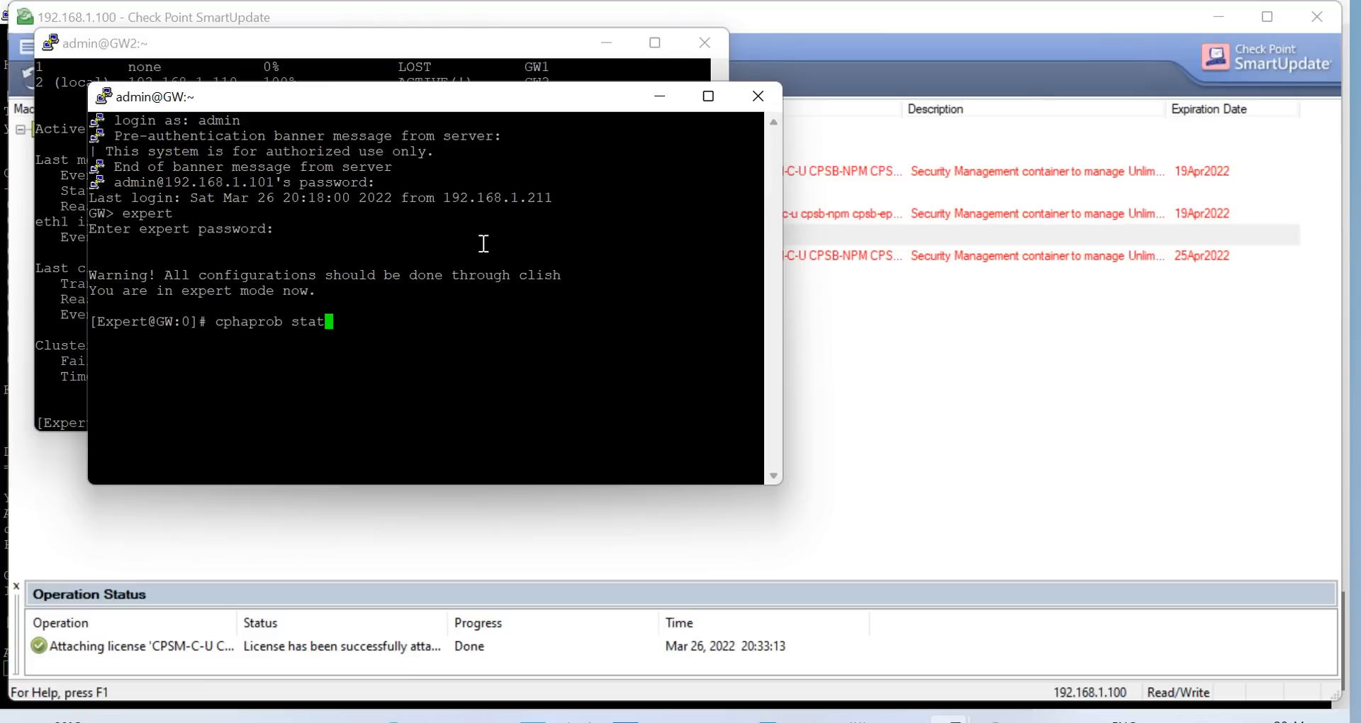
key(Return)
text(cpconfig)
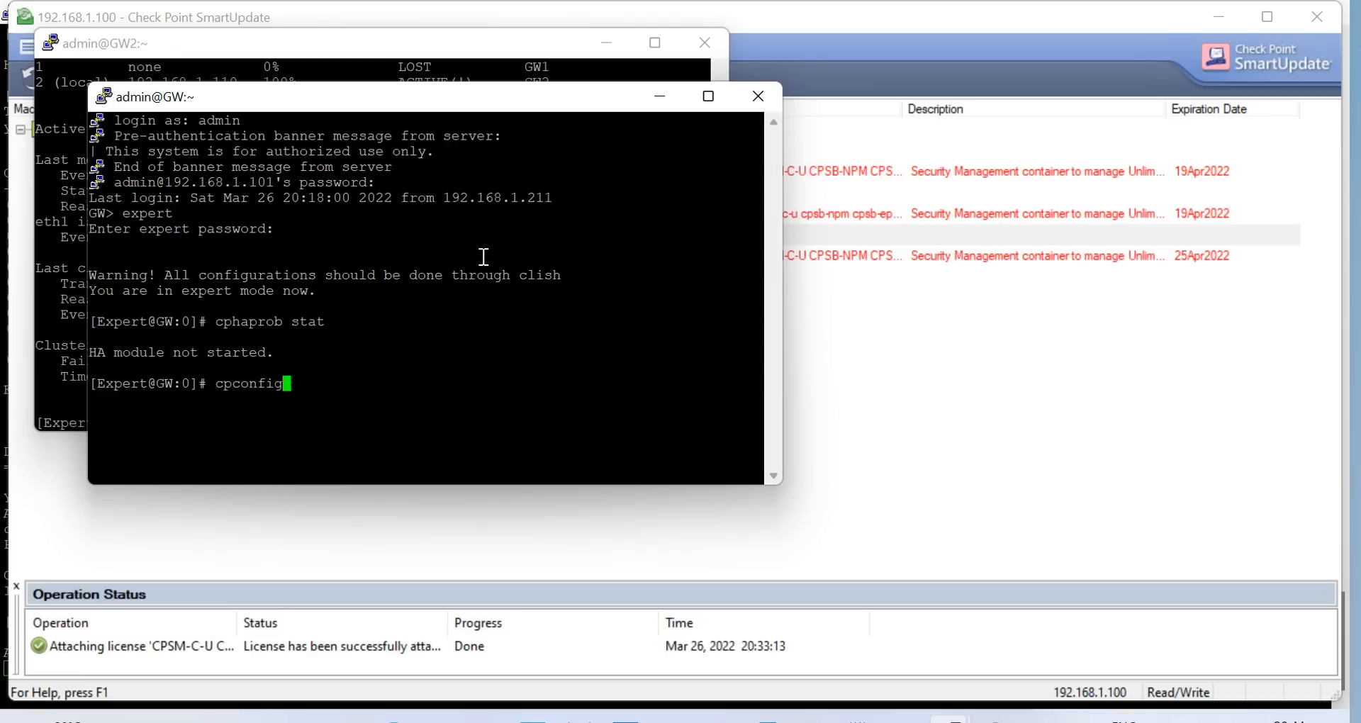
key(Return)
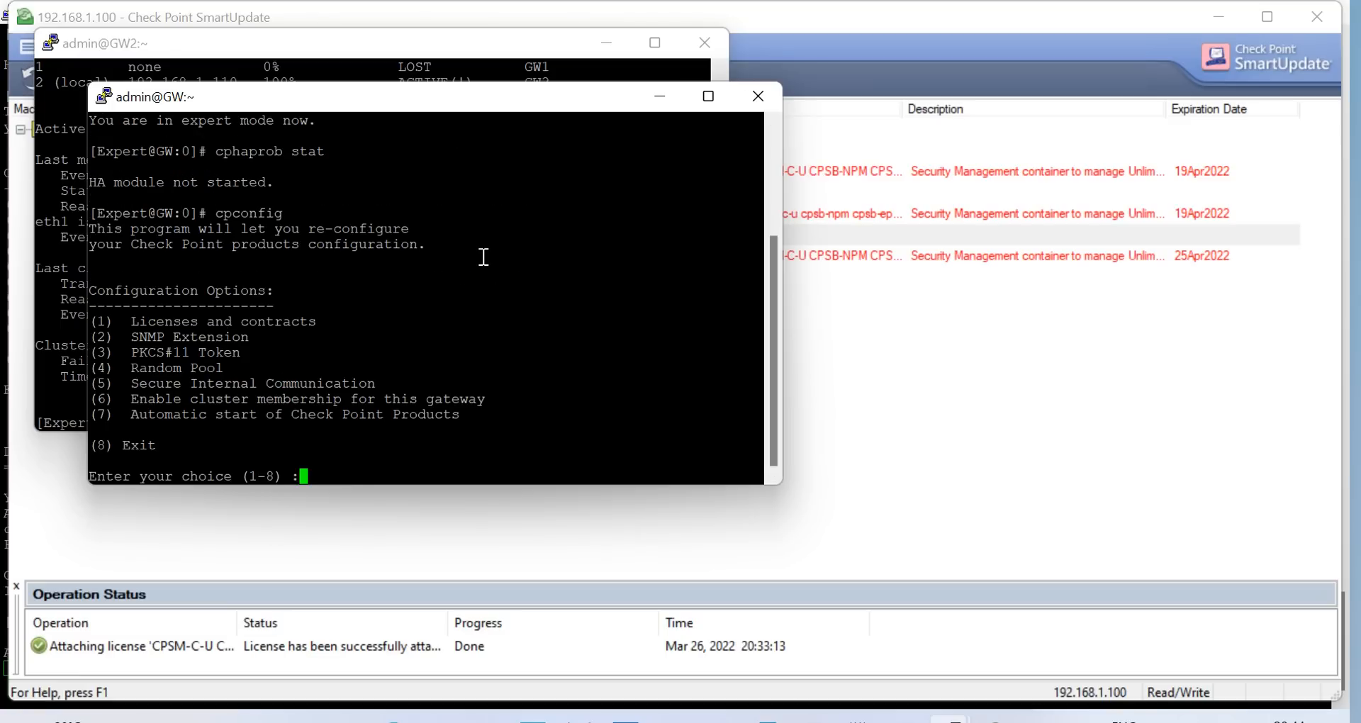
text(6)
key(Return)
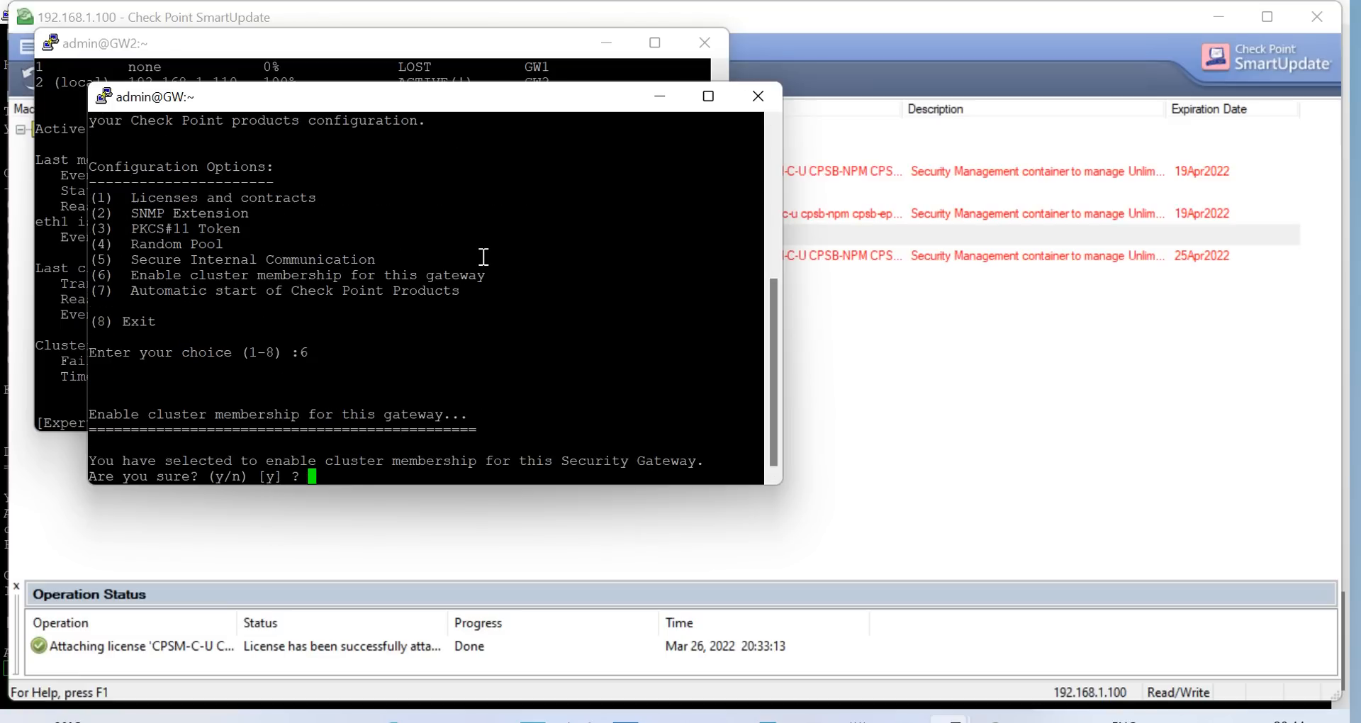
text(y)
key(Return)
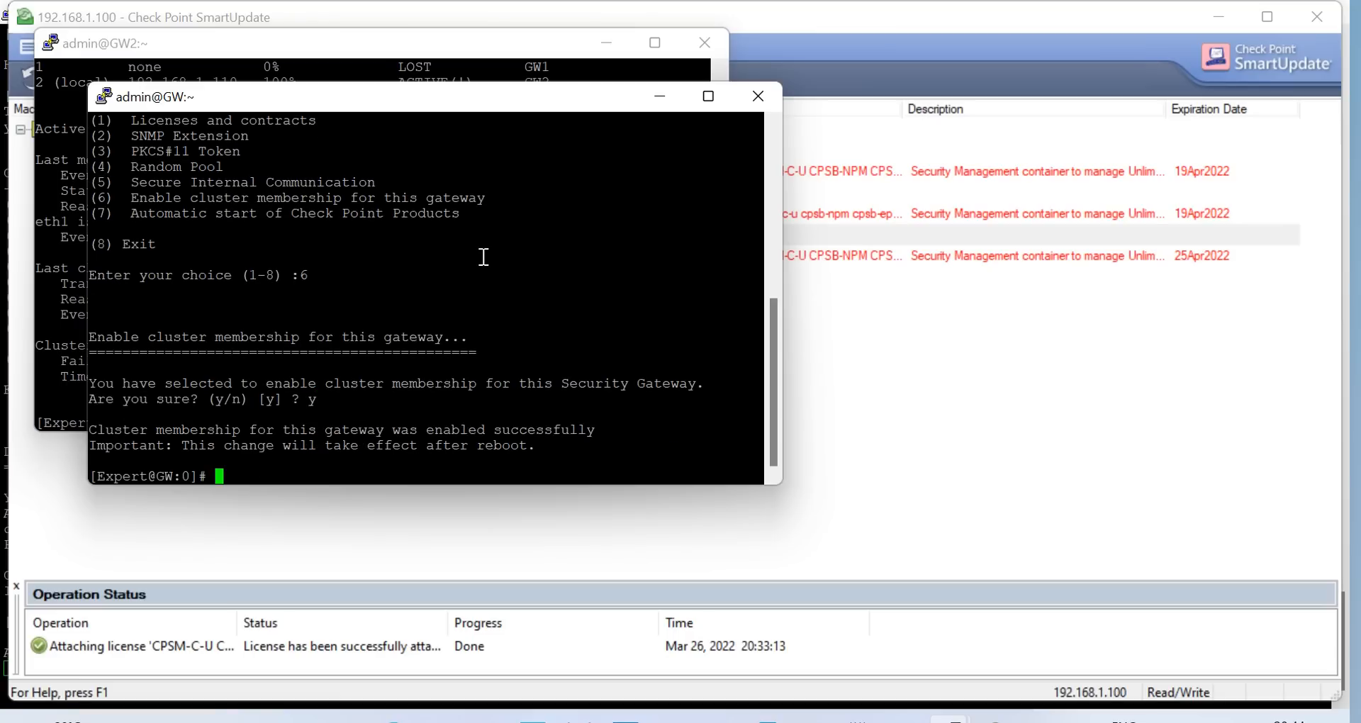
text(reboot)
key(Return)
Confirm the reboot with y and dismiss PuTTY's lost-connection error
text(y)
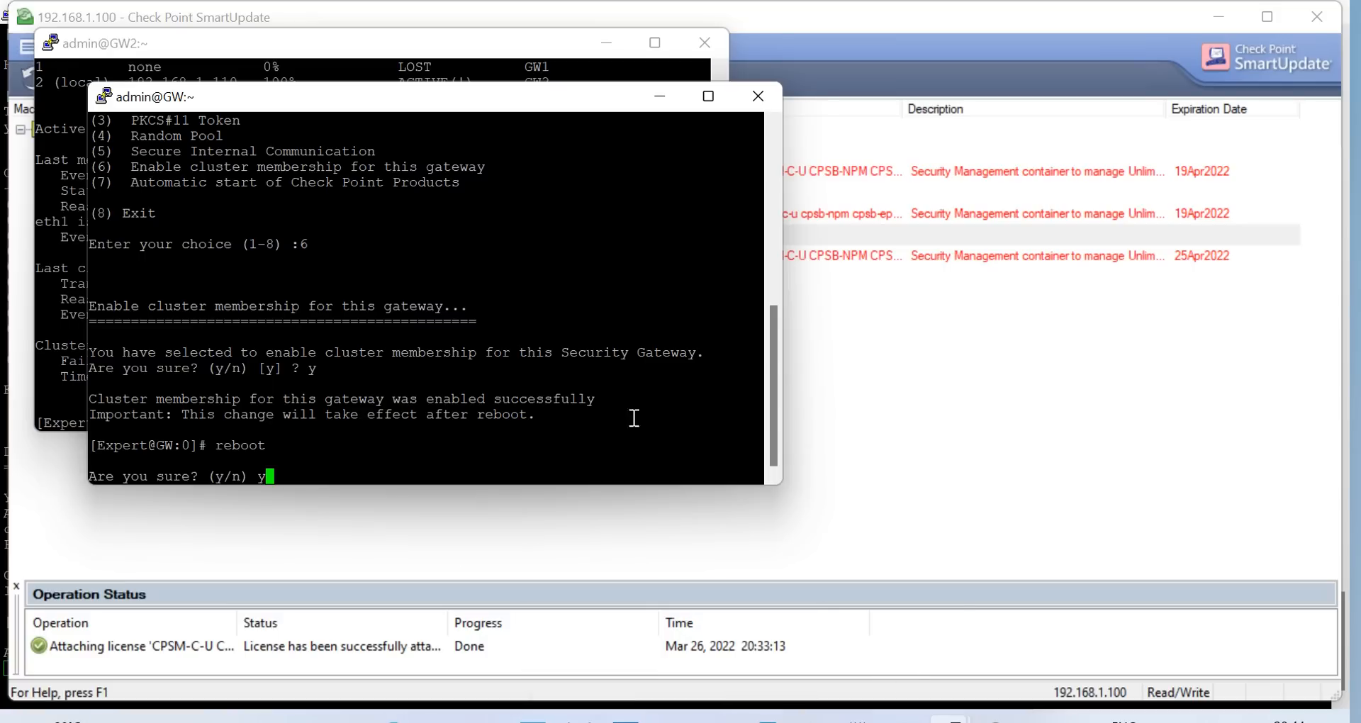
click(996, 719)
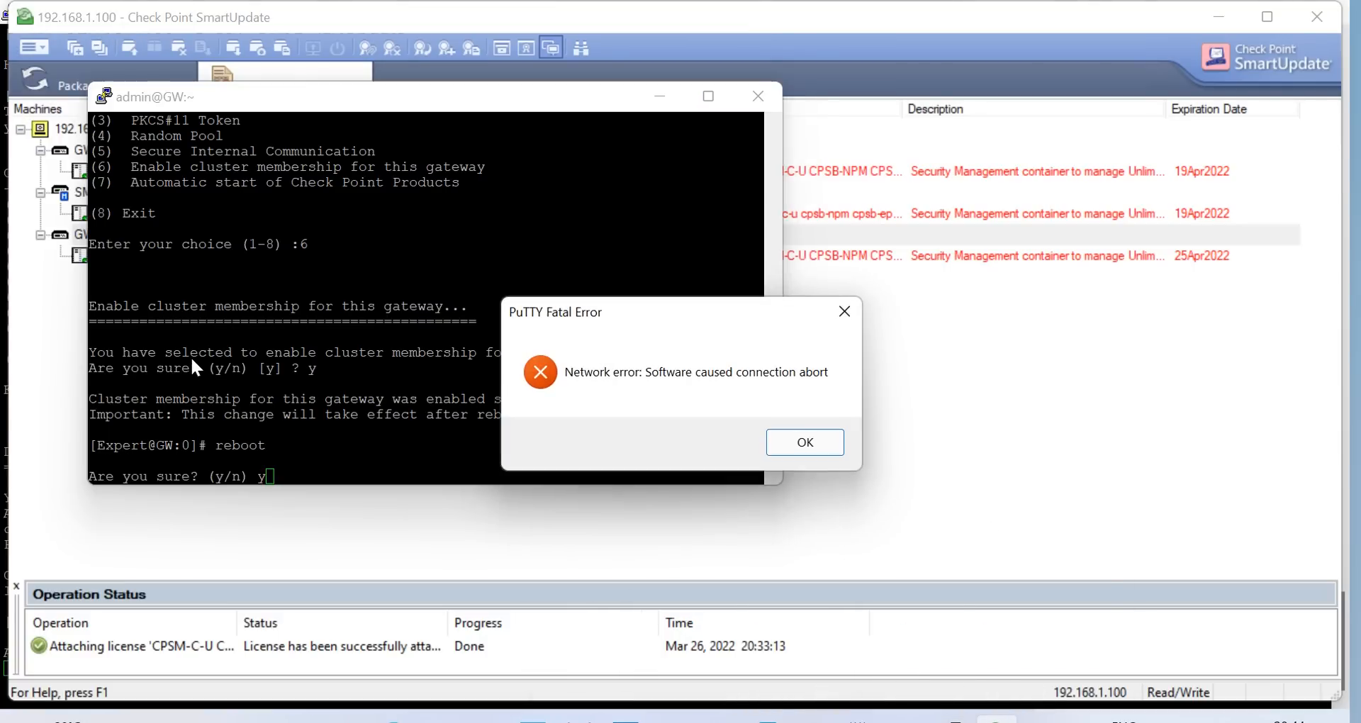
click(840, 446)
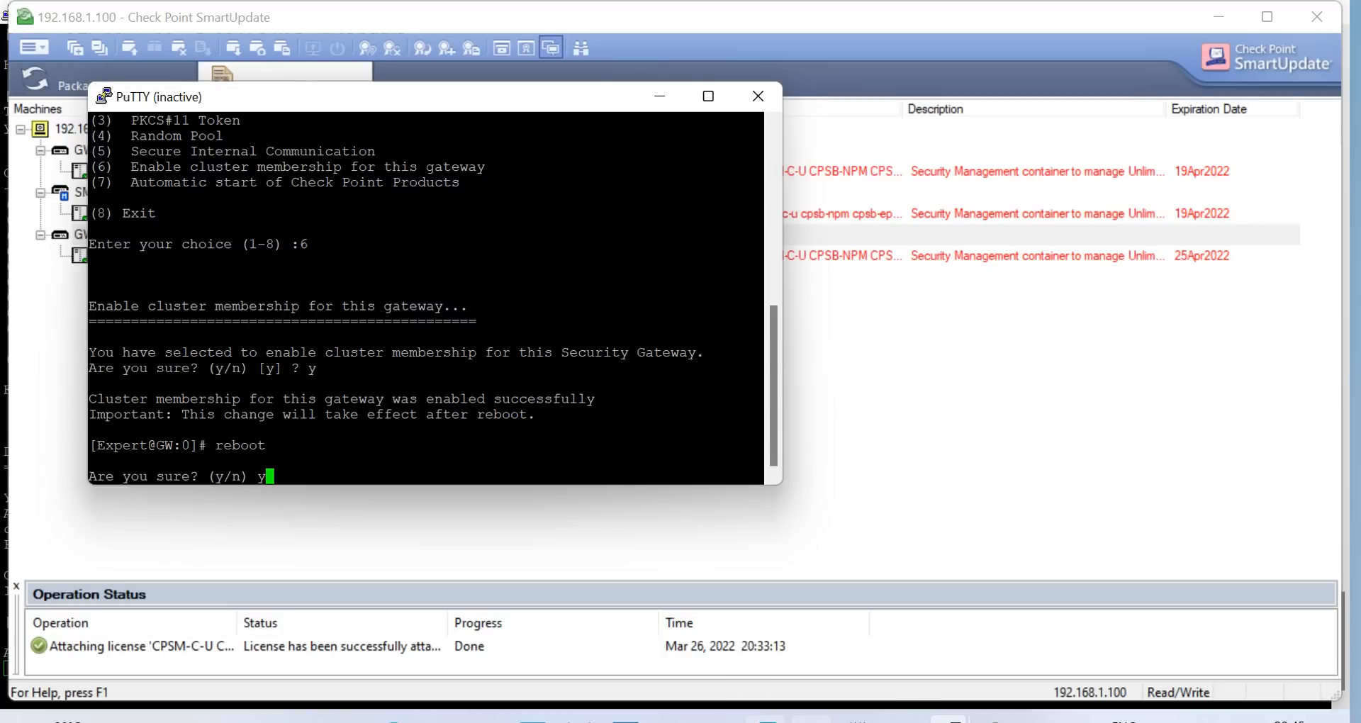
Check the GW VM console in VMware Workstation, then return to the admin@GW terminal
mouse_move(766, 718)
click(173, 602)
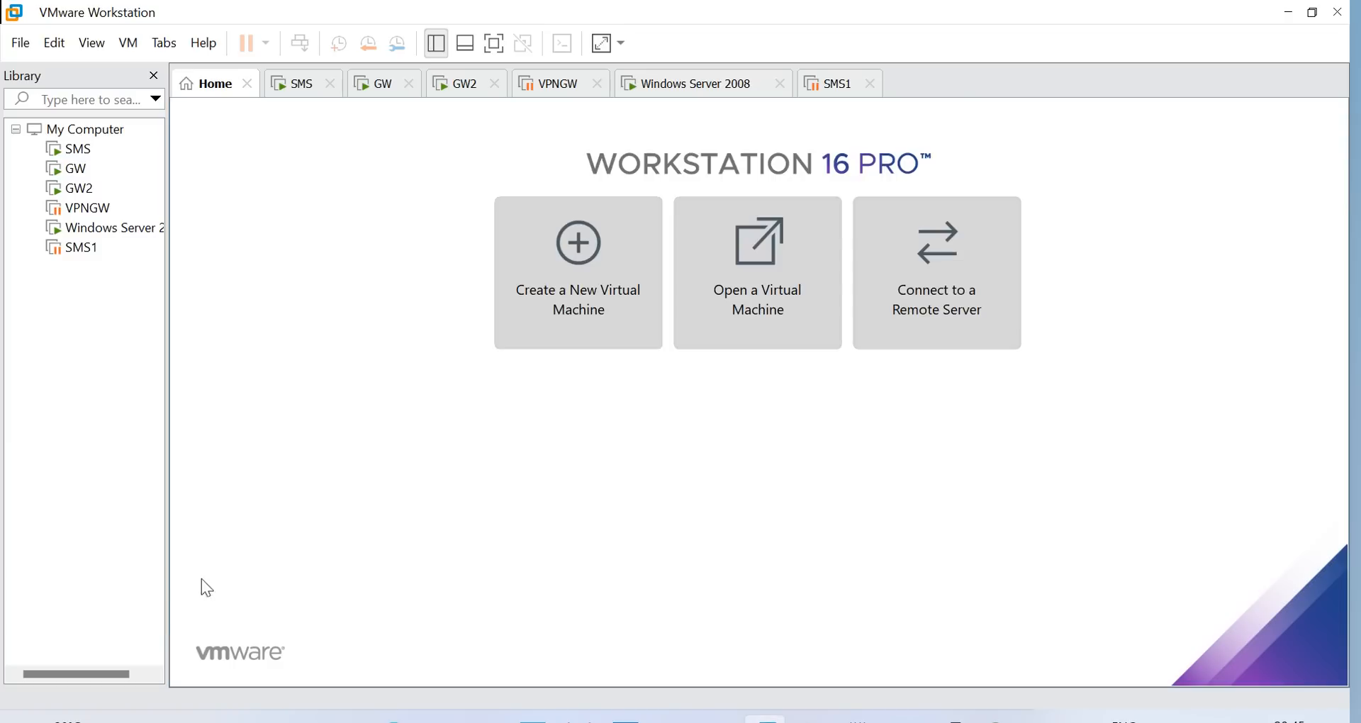
click(79, 172)
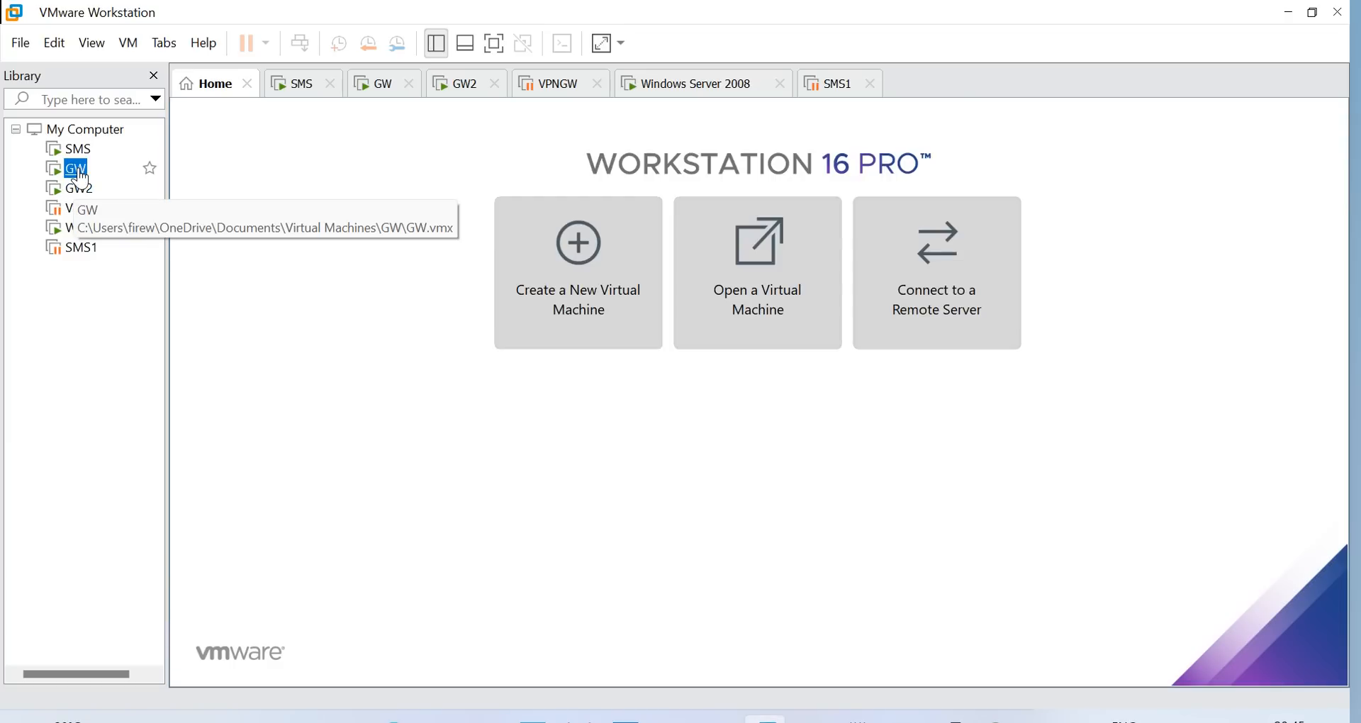
click(79, 172)
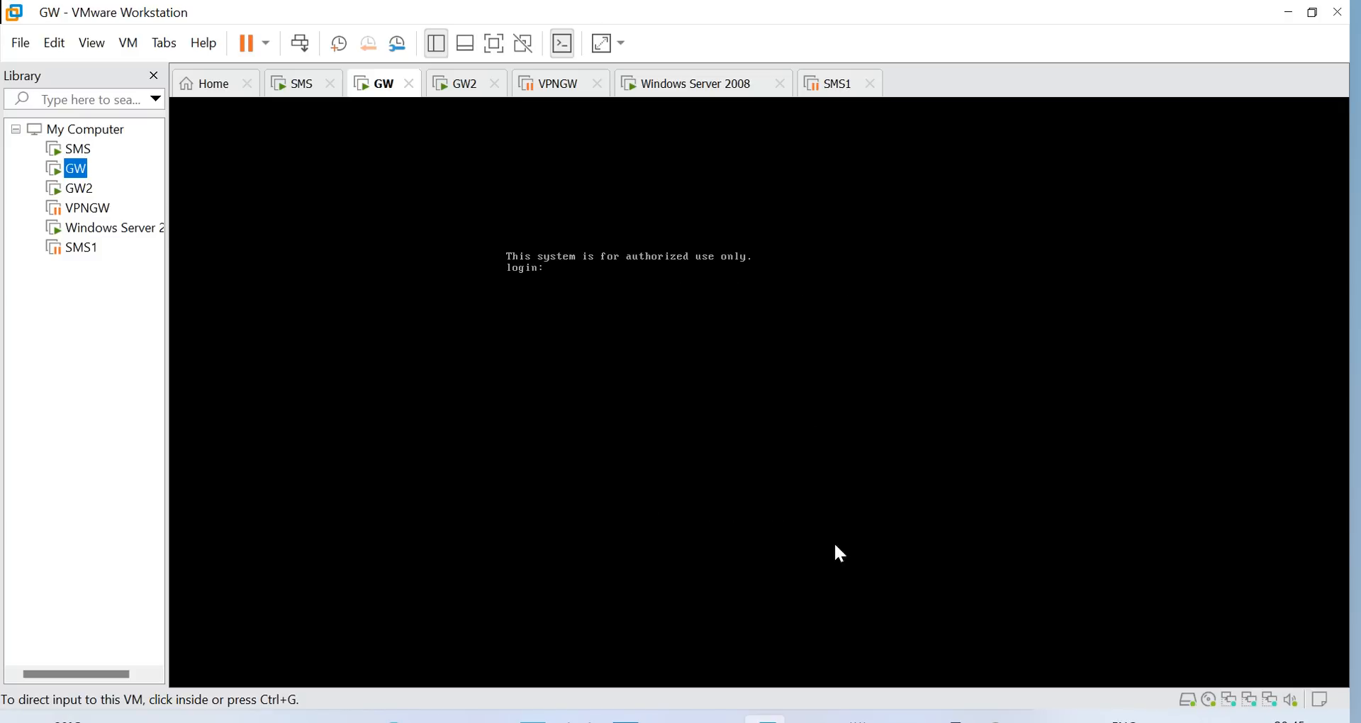
mouse_move(954, 720)
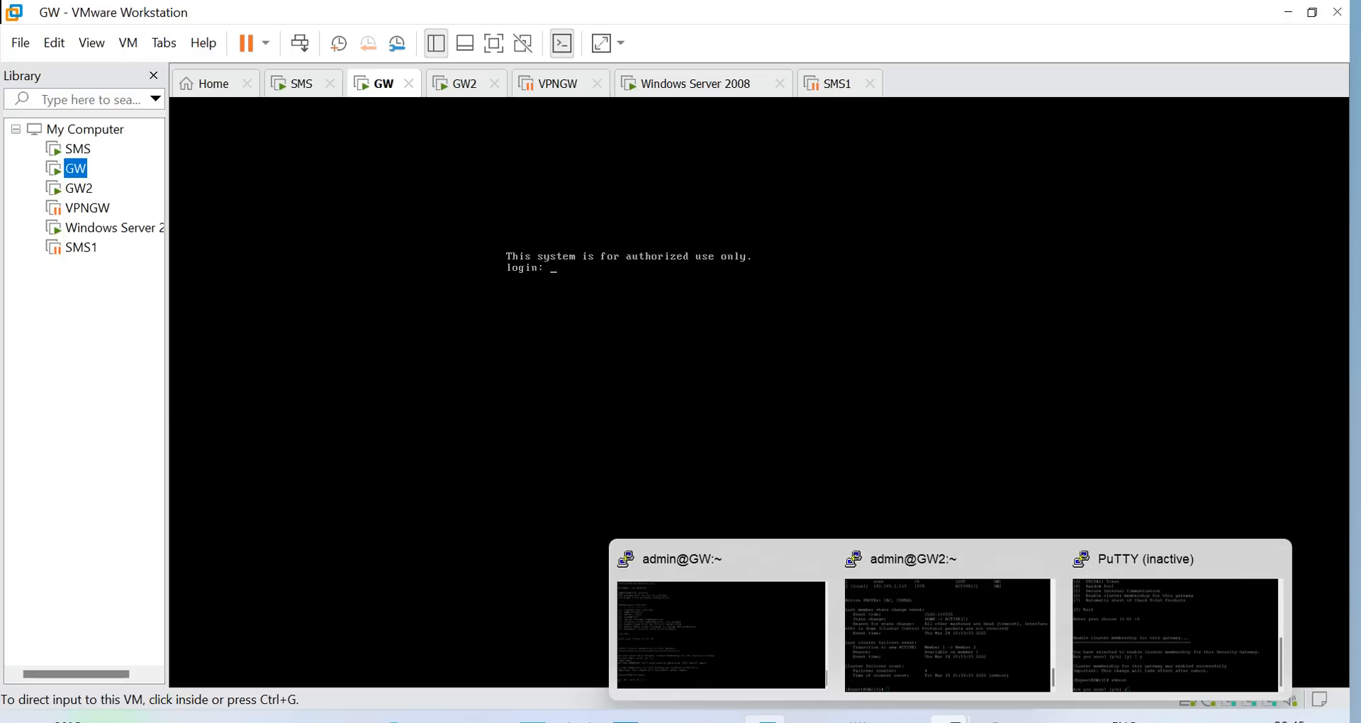
click(768, 652)
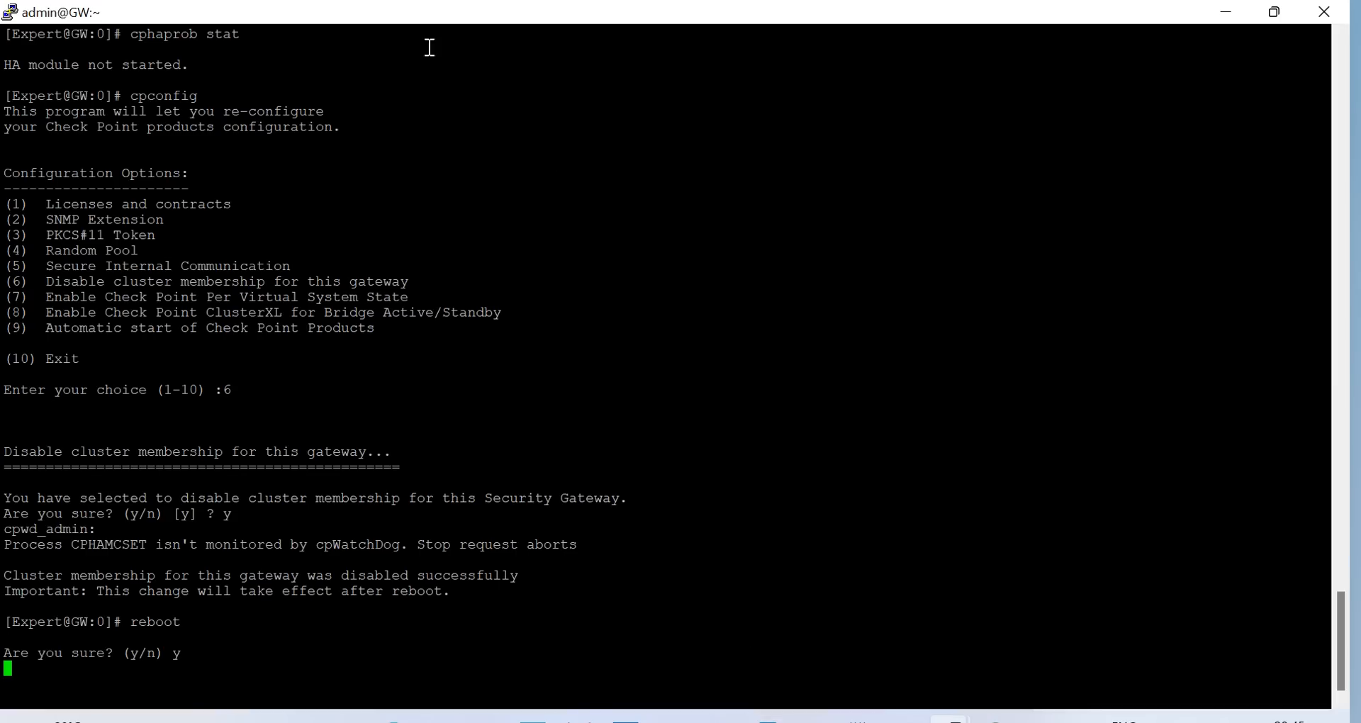
Open a duplicate PuTTY session to GW, log in as admin, and enter expert mode
right_click(396, 14)
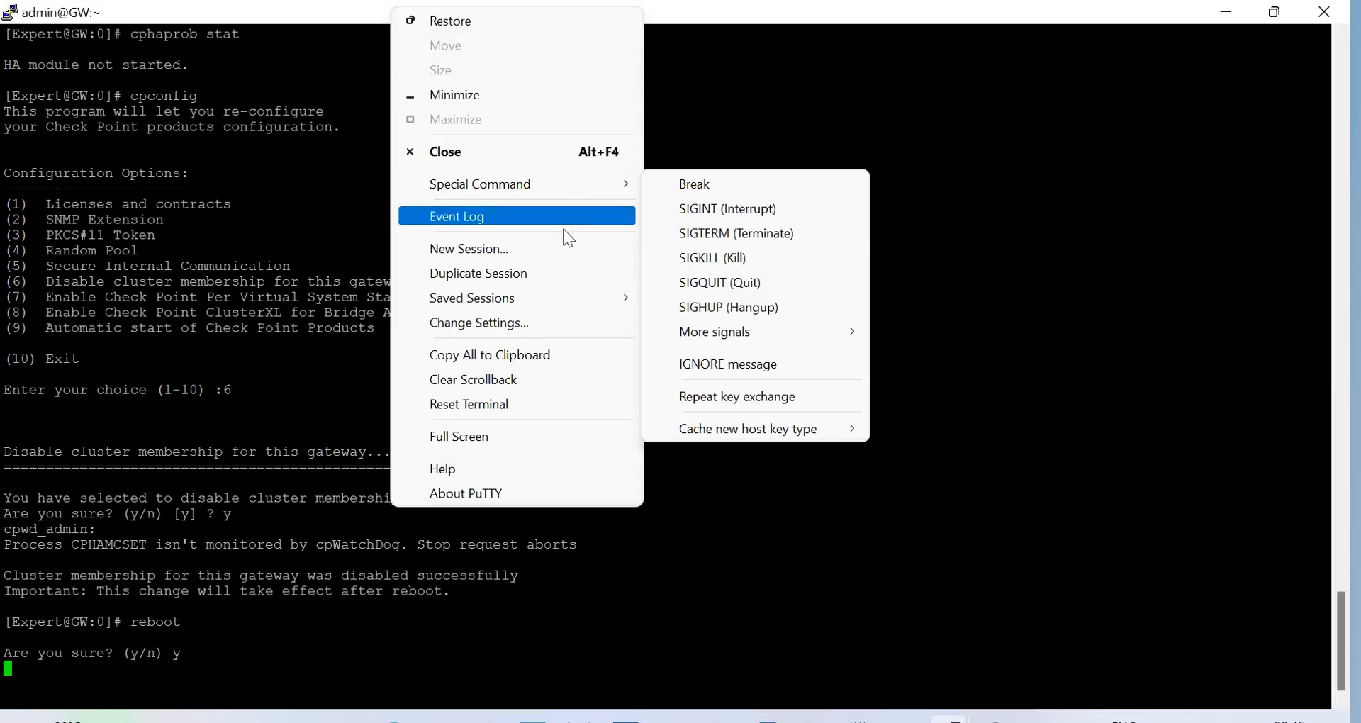
click(513, 274)
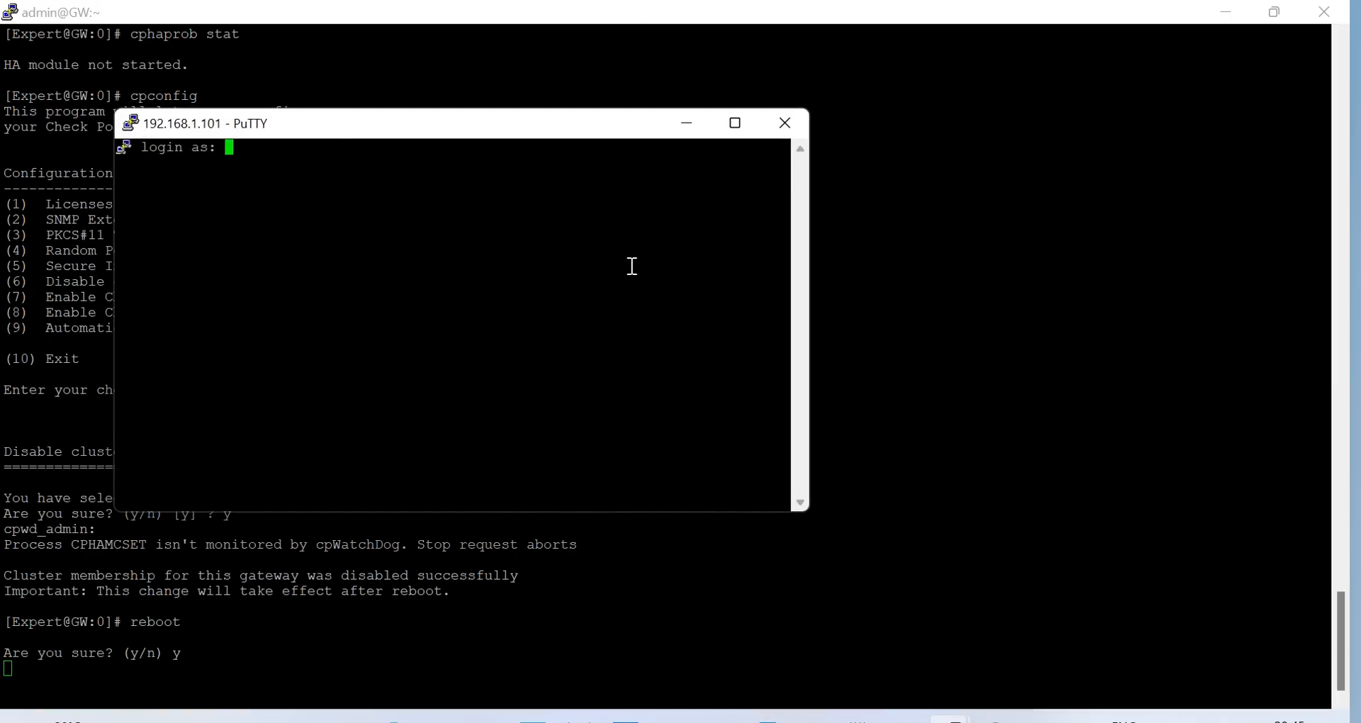
text(admin)
key(Return)
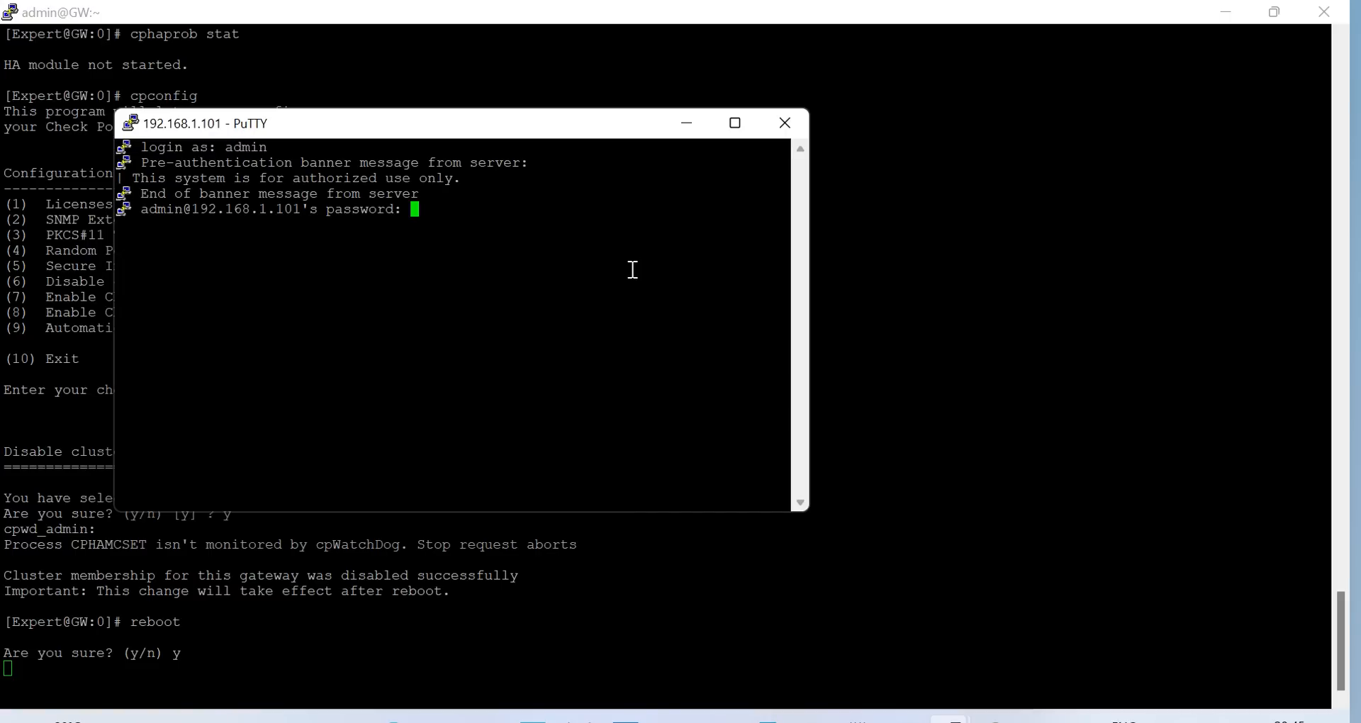
key(Return)
text(expert)
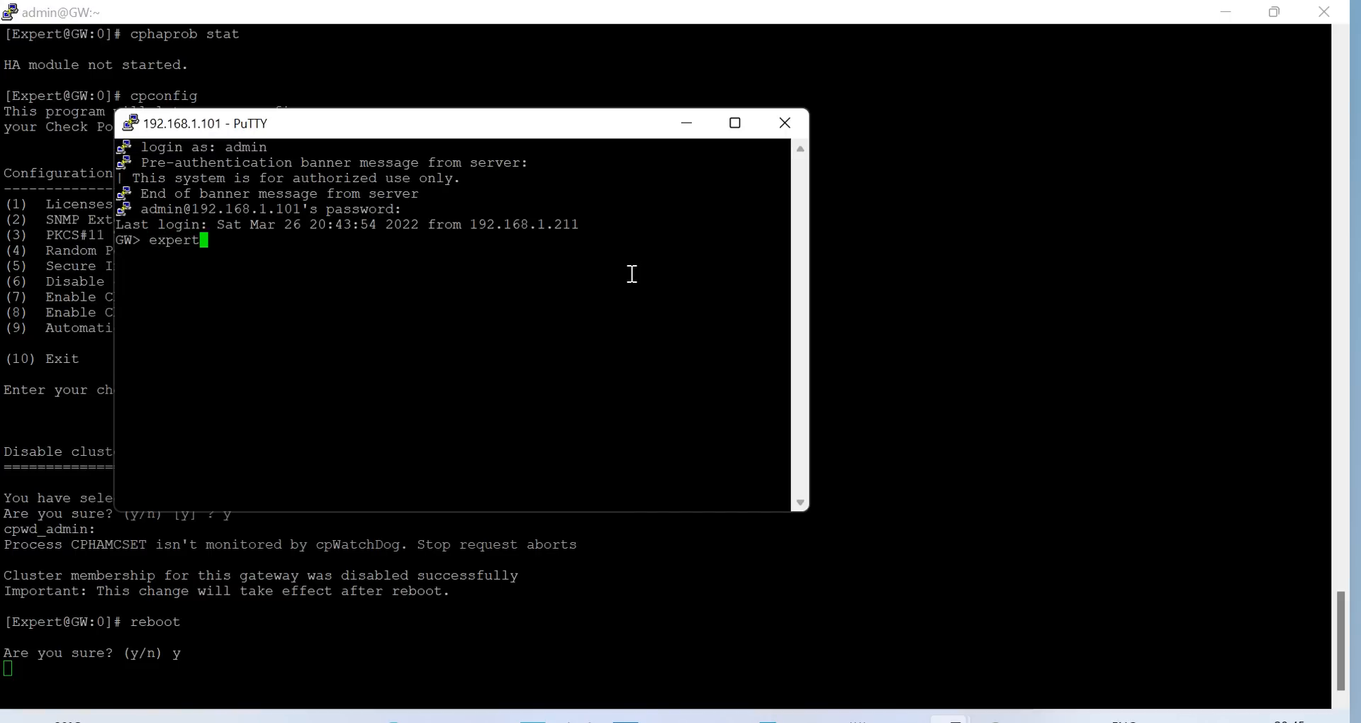
key(Return)
key(Caps_Lock)
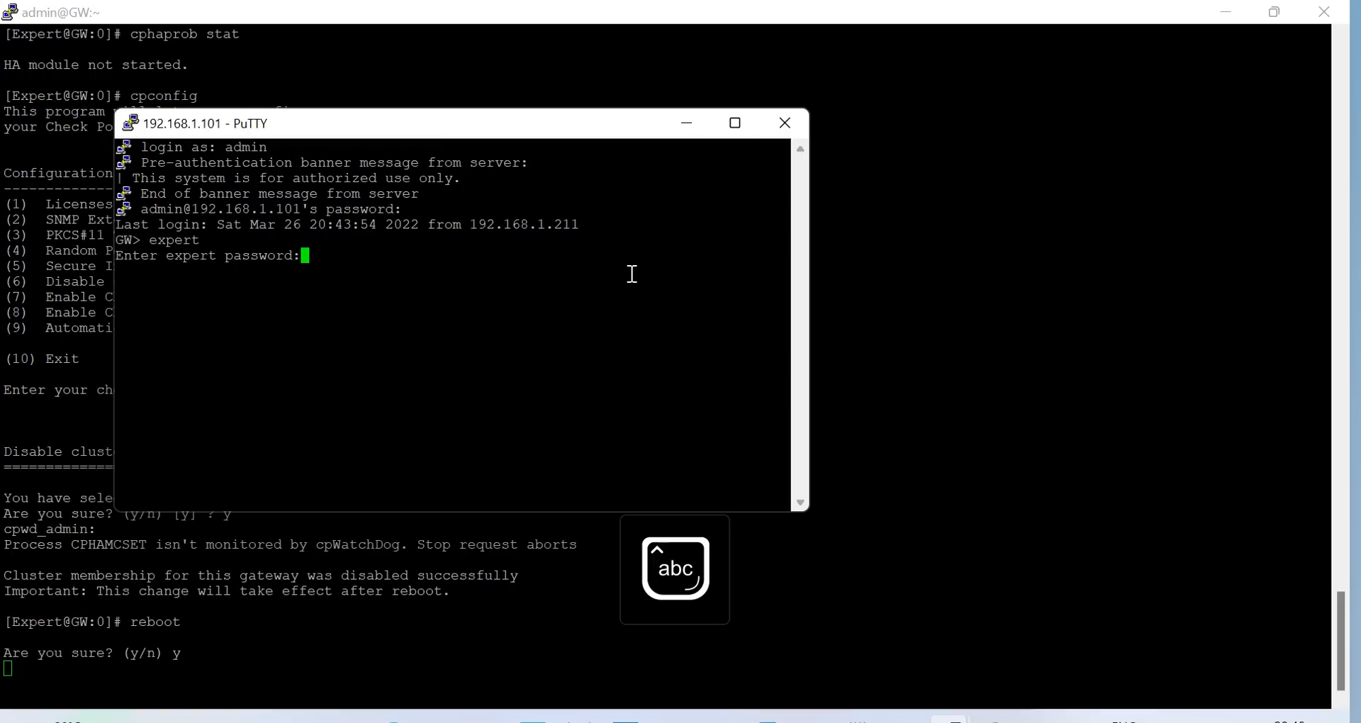
key(Return)
Run cphaprob stat several times in a maximized terminal, showing GW1 DOWN and GW2 ACTIVE
text(cph)
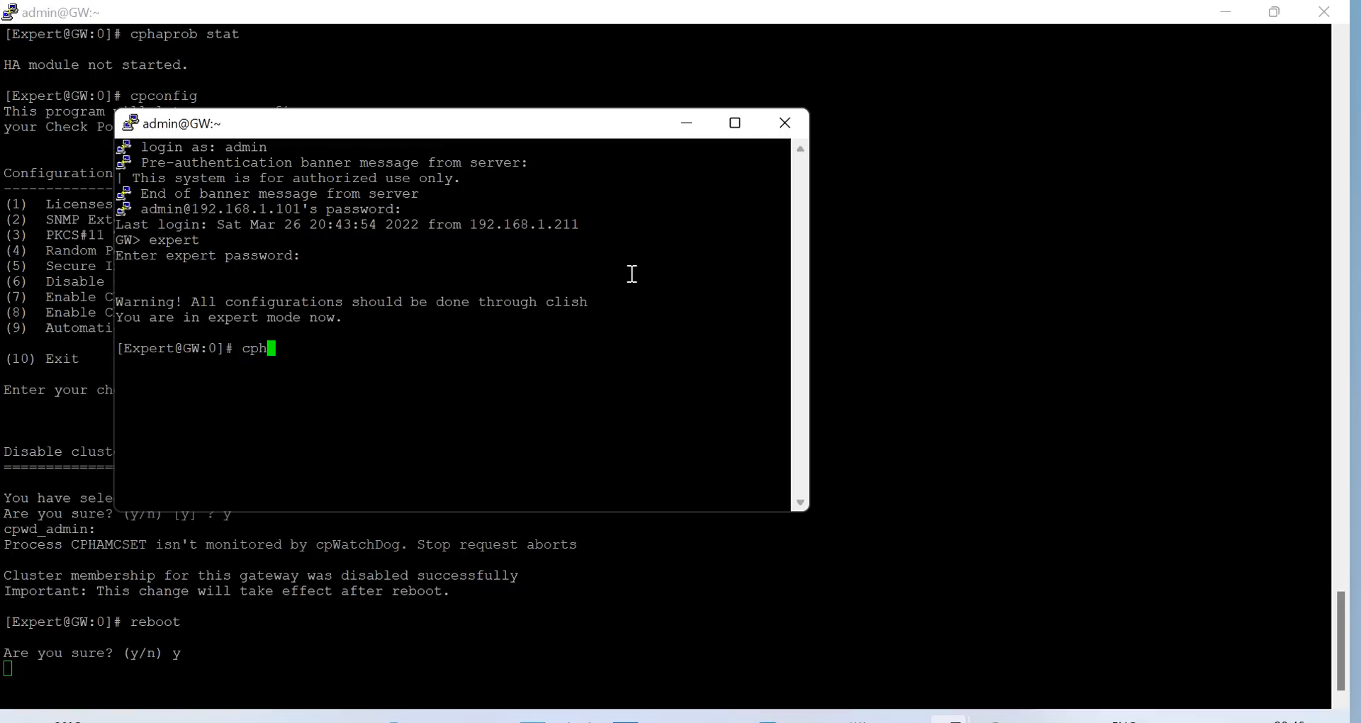
text(aprob stat)
key(Return)
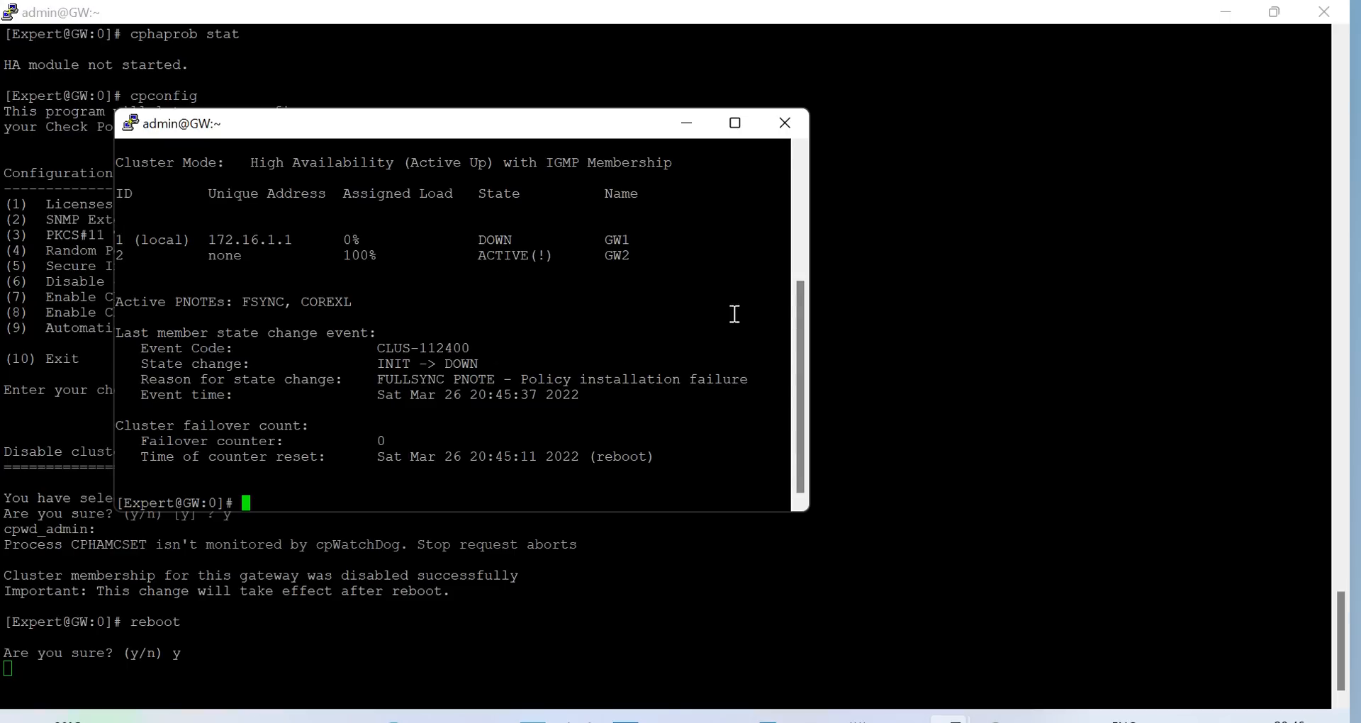
click(739, 125)
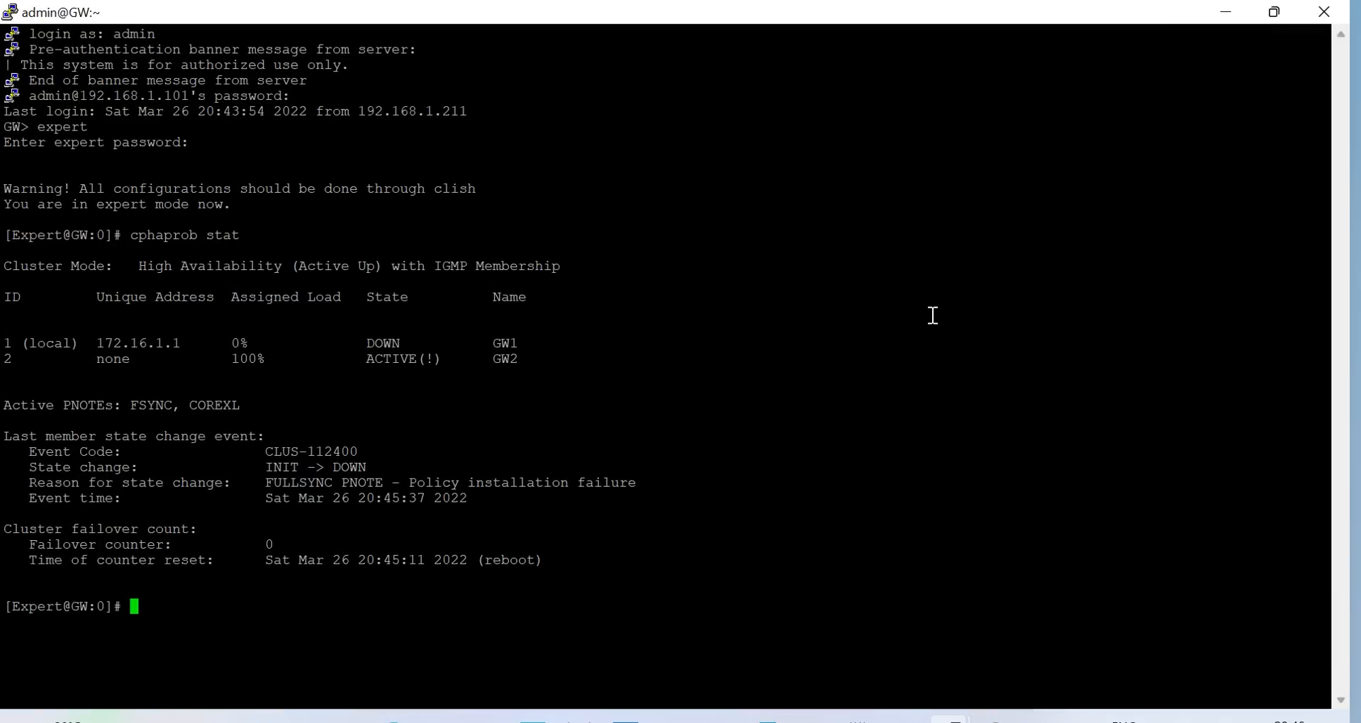
key(Up)
key(Return)
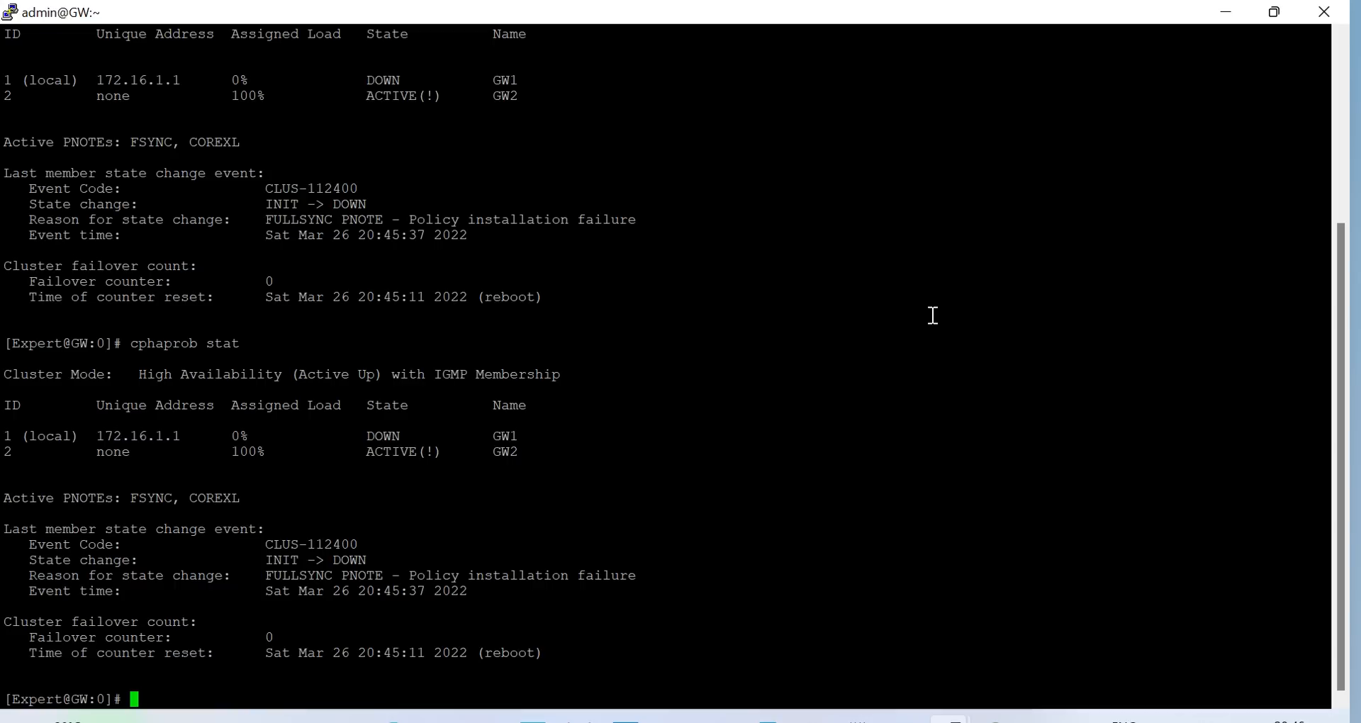
key(Up)
key(Return)
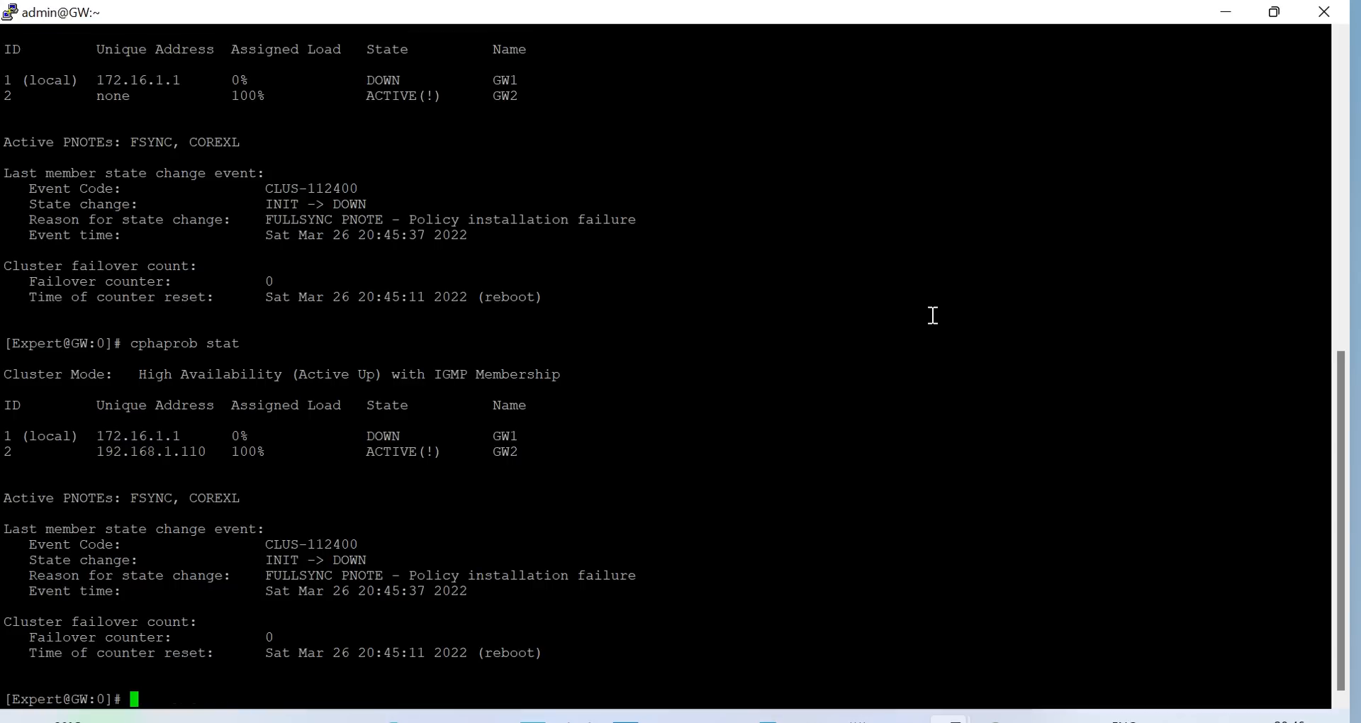
key(Up)
key(Return)
Check GW's uptime (about 1 minute), then clear the terminal
text(uptime)
key(Return)
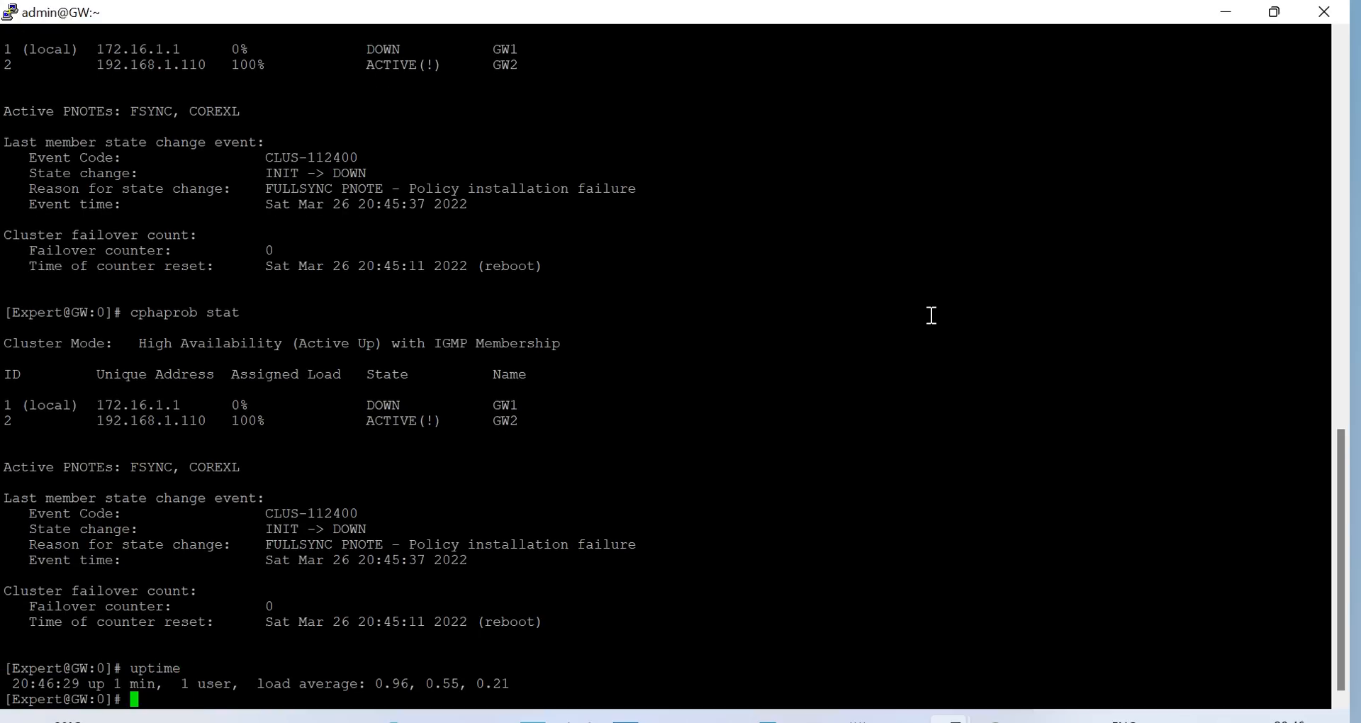
text(clear)
key(Return)
List GW's licenses with cplic print (expiring 19Apr2022), then rerun cphaprob stat
text(cplic pri)
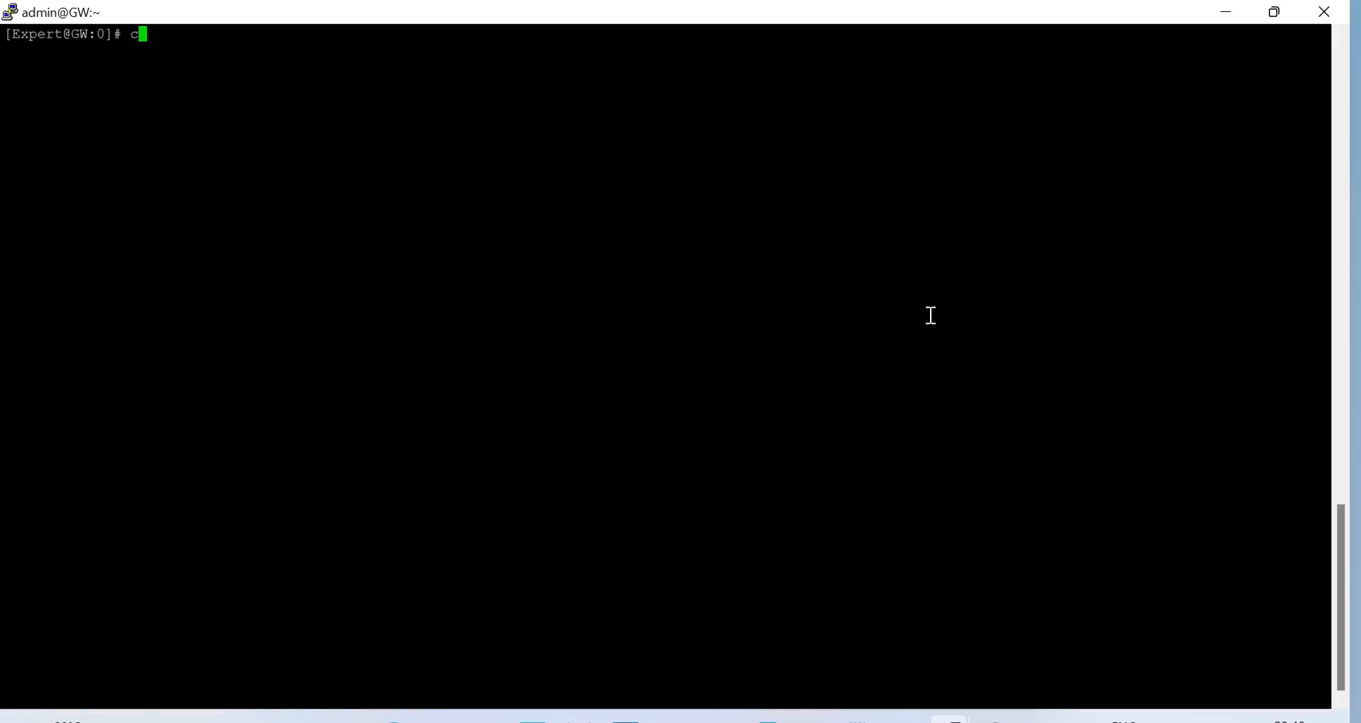
text(nt)
key(Return)
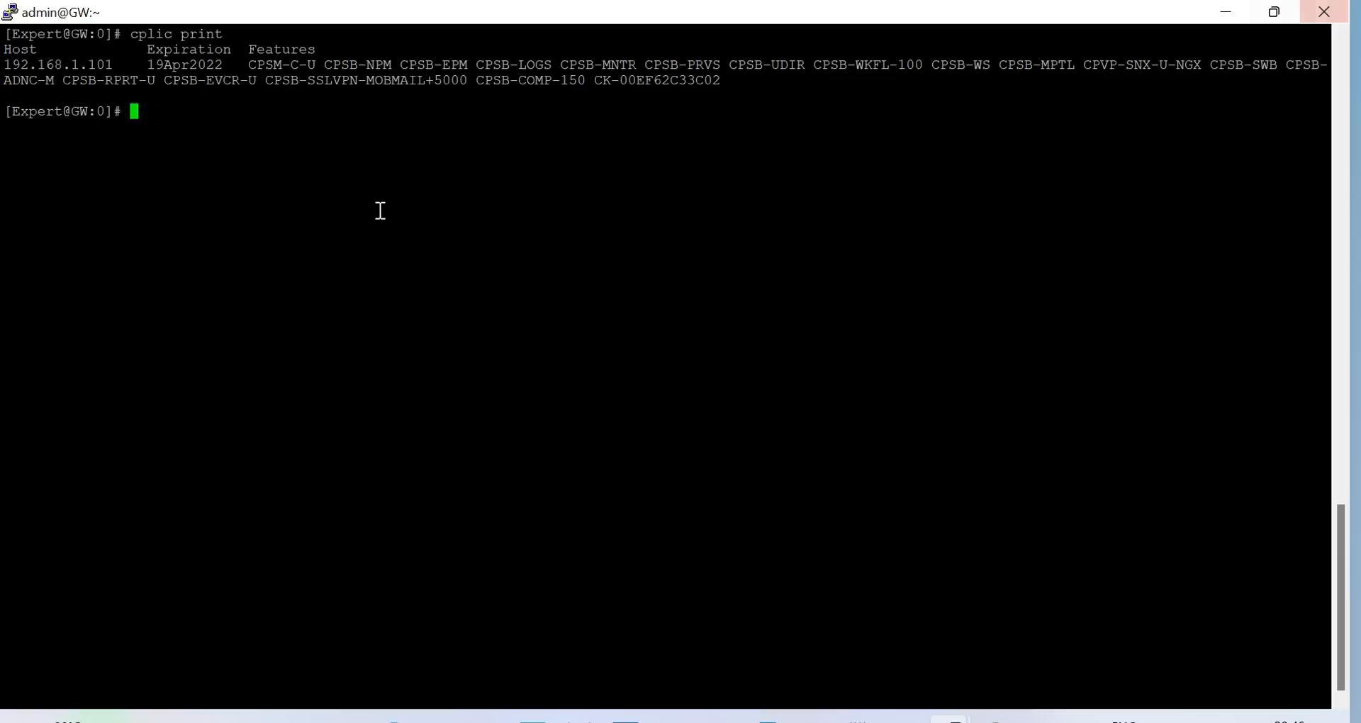
drag(149, 71, 776, 65)
click(183, 103)
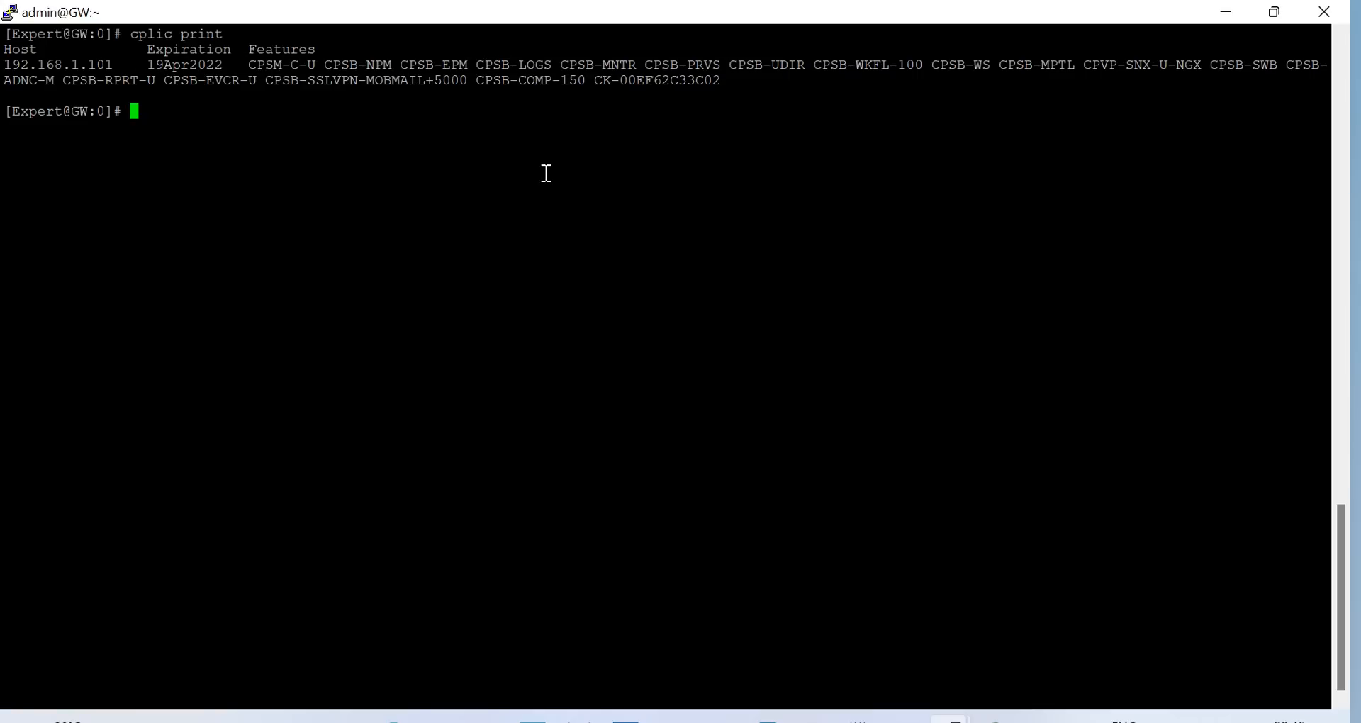
text(cphaprob stat)
key(Return)
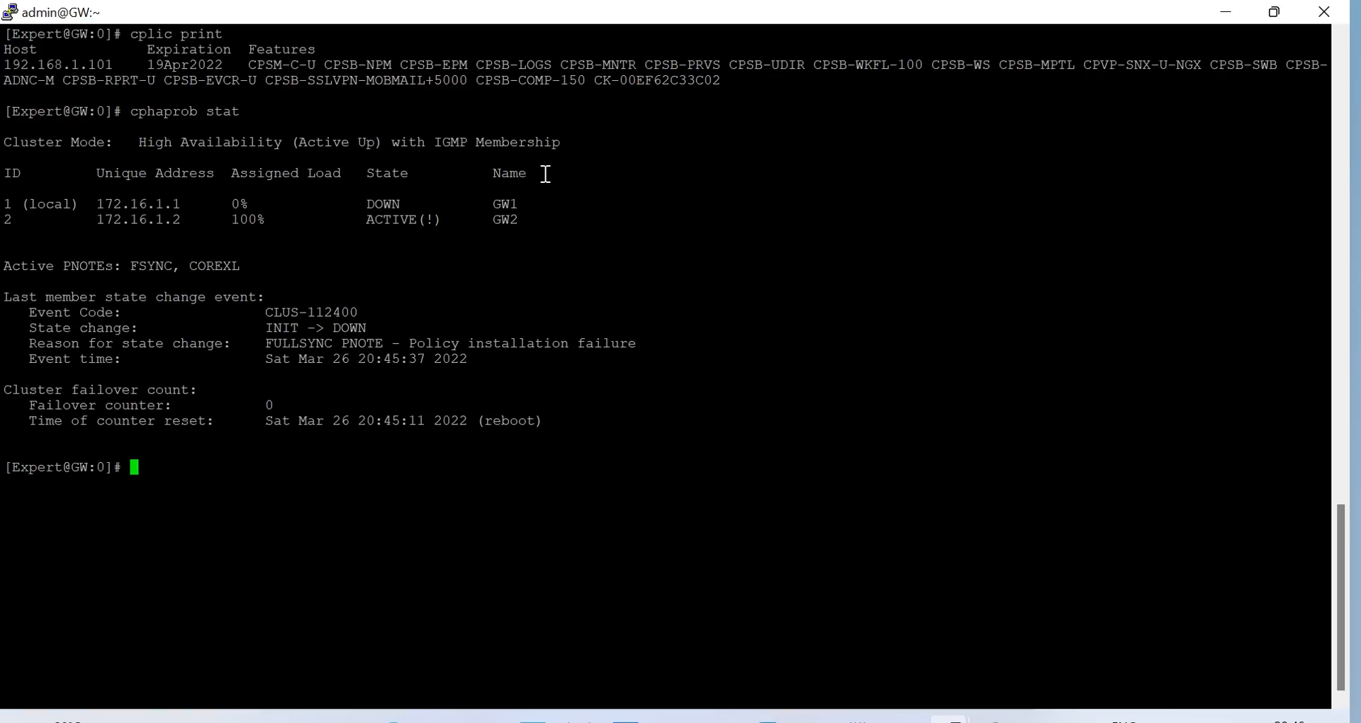
Publish changes and install the policy on Cluster1 as the specific target
click(811, 718)
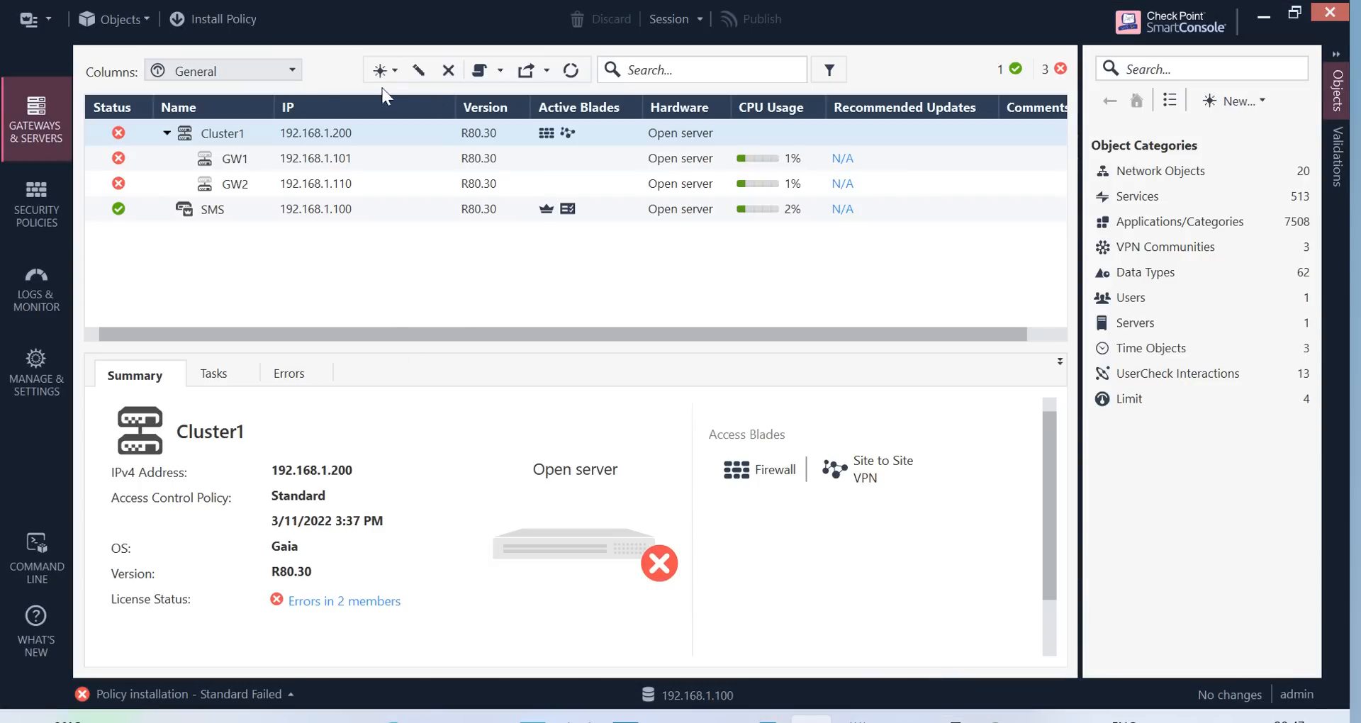
click(217, 13)
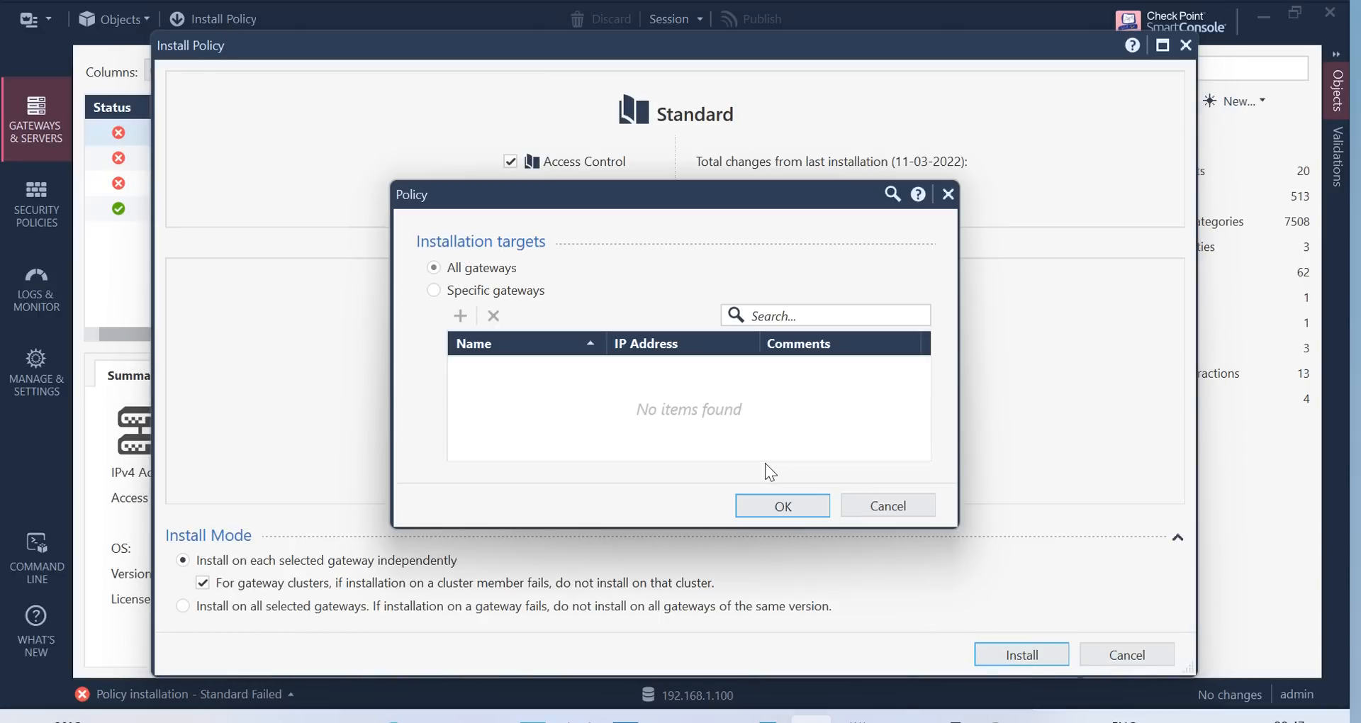
click(480, 295)
click(460, 316)
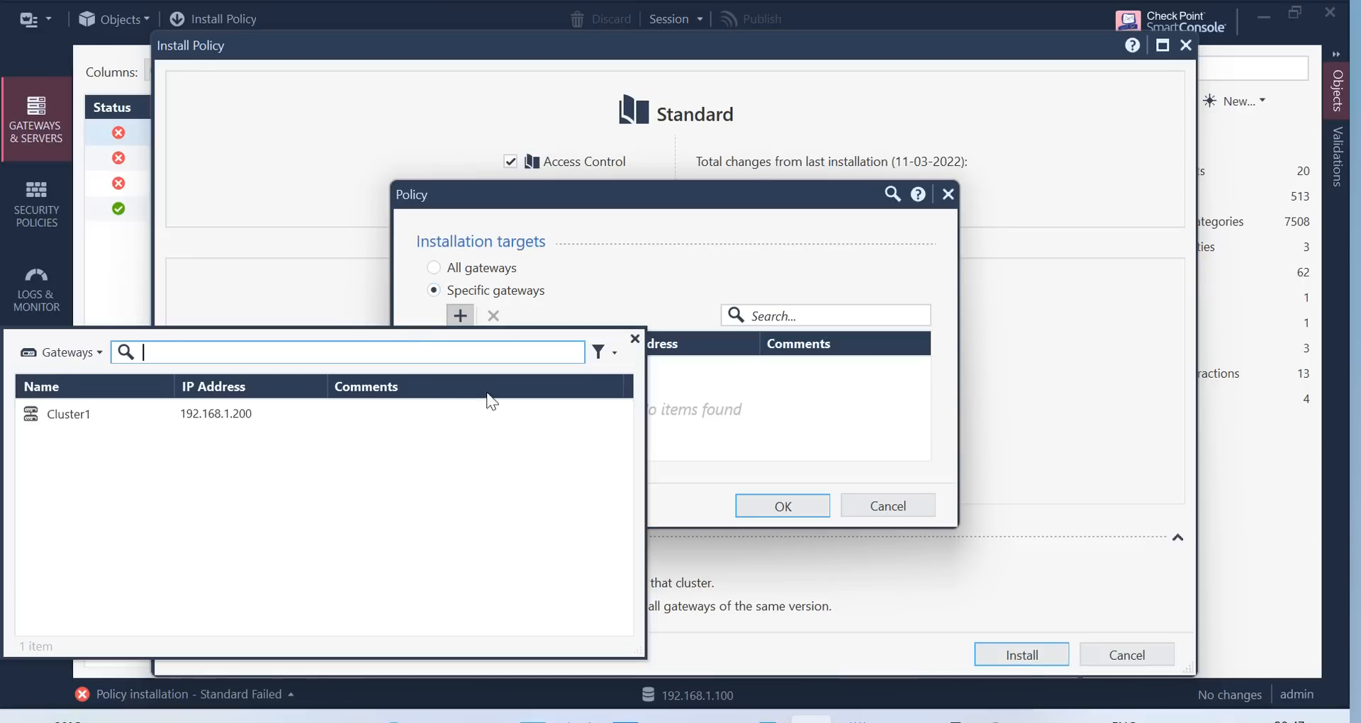
click(170, 420)
click(794, 504)
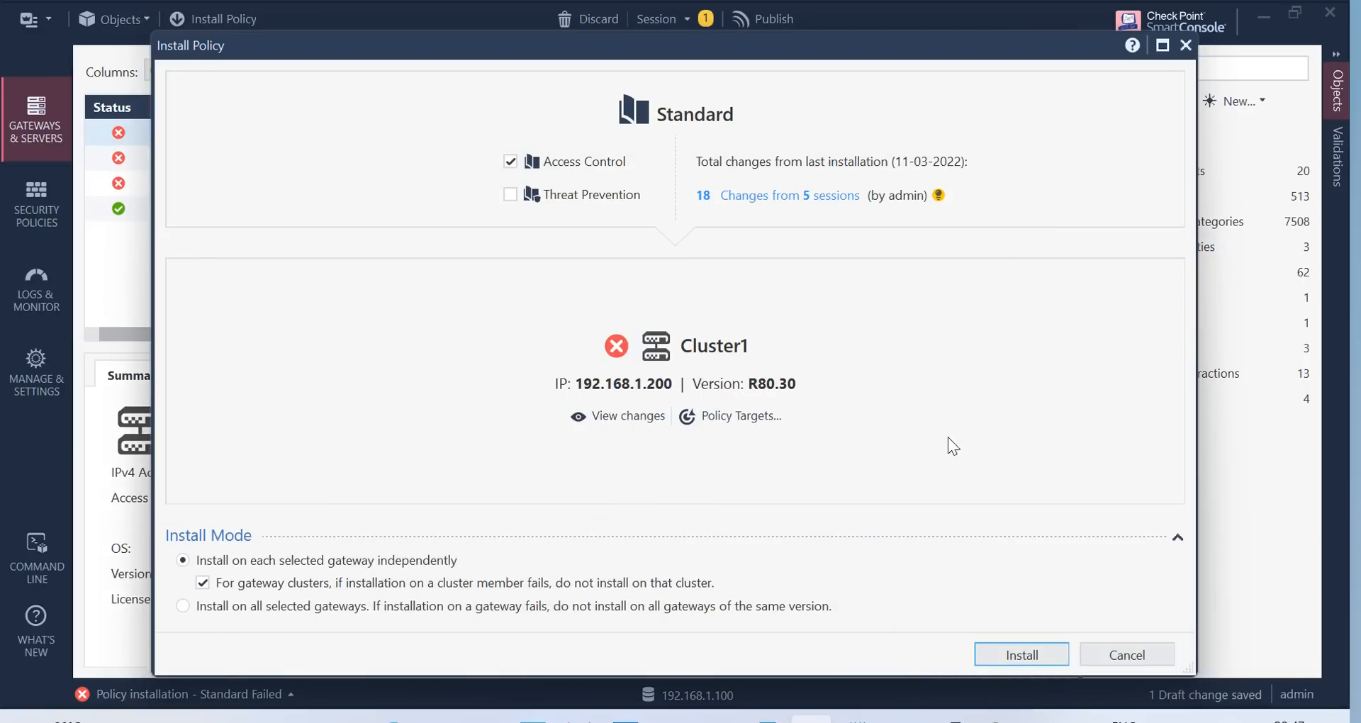
click(1028, 659)
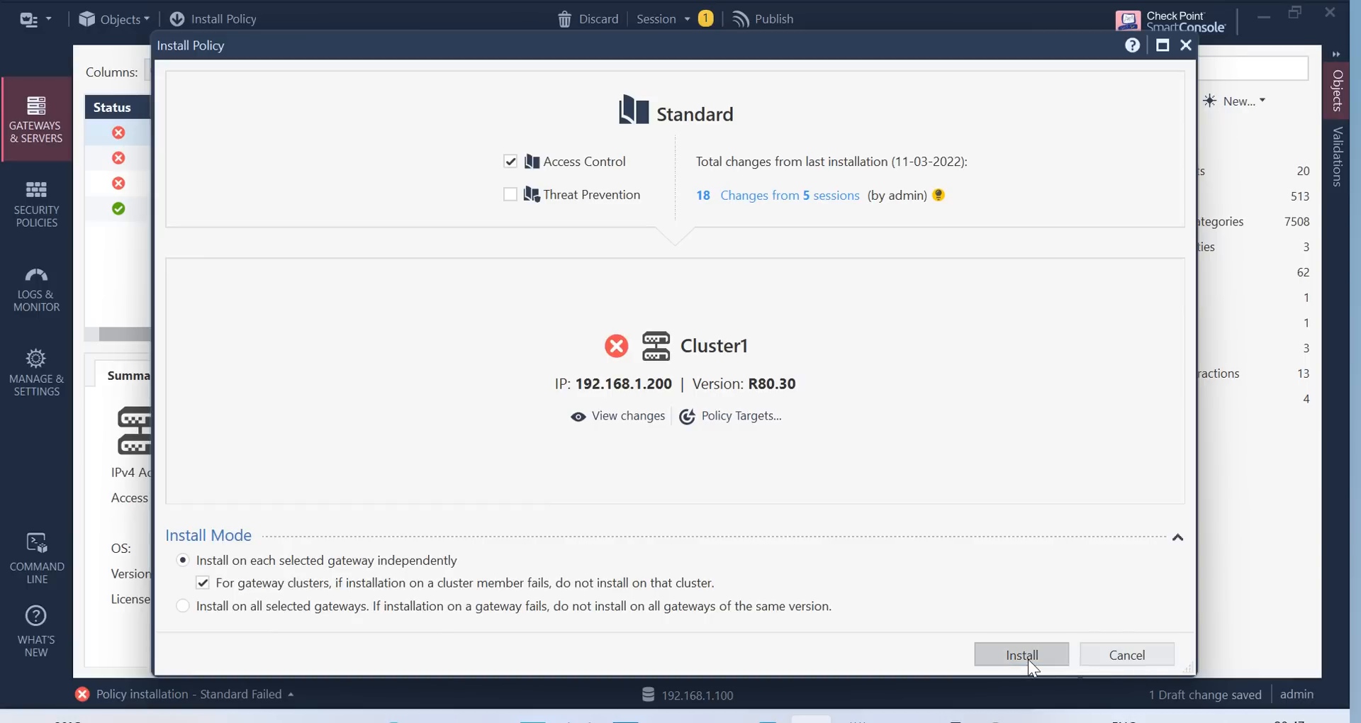
click(777, 496)
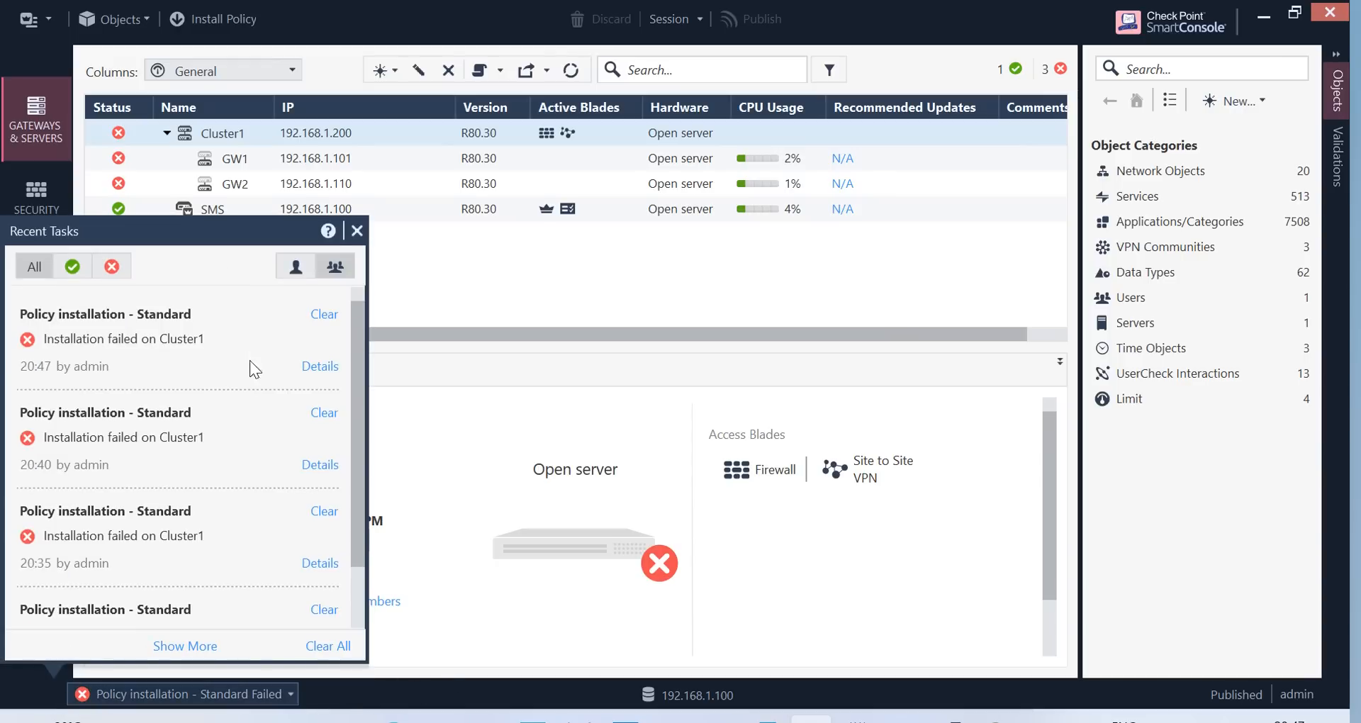
Review the failed installation's details, where GW1 reports no valid license
click(319, 366)
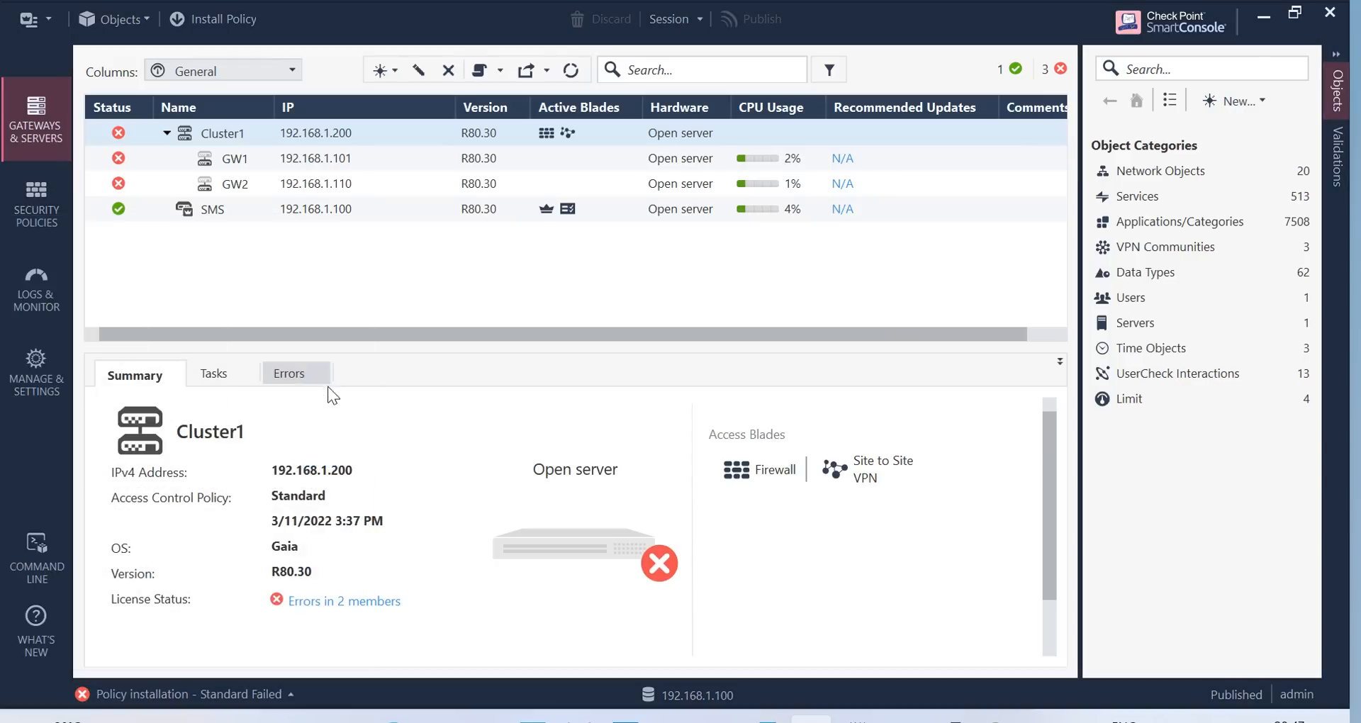
click(751, 438)
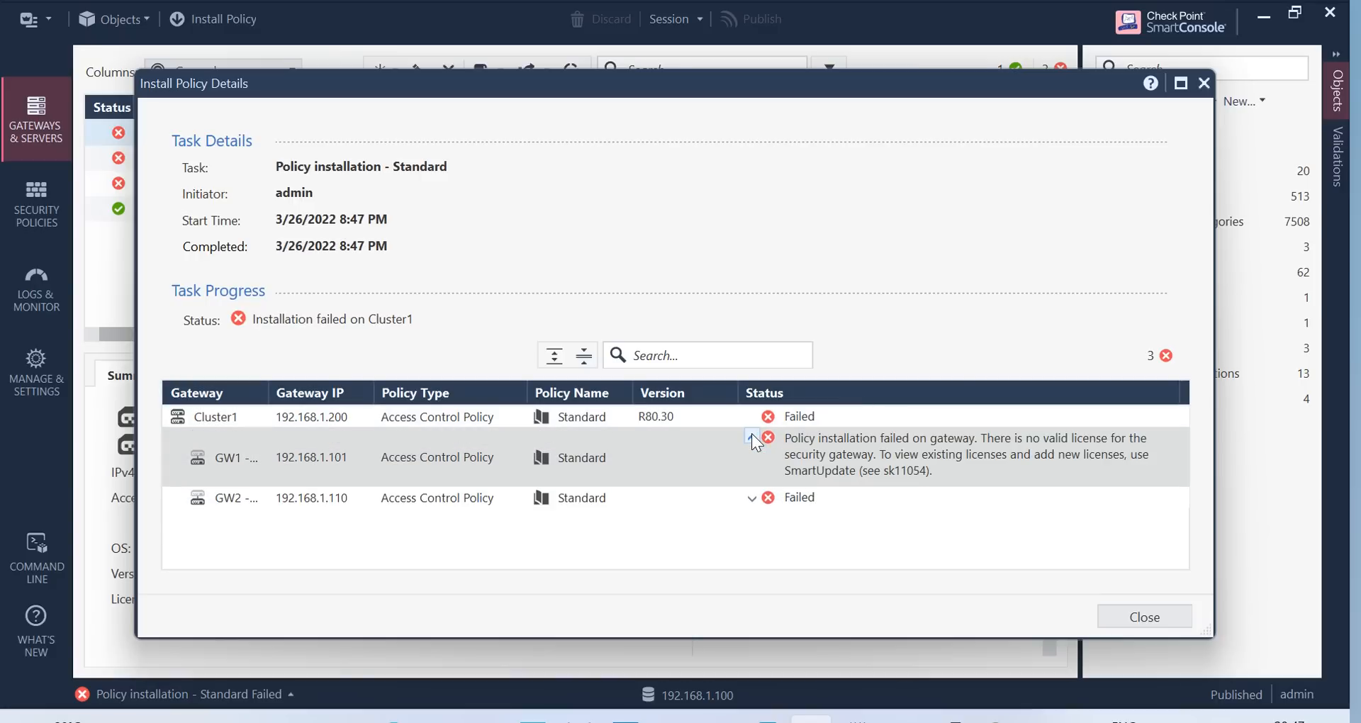
click(1160, 614)
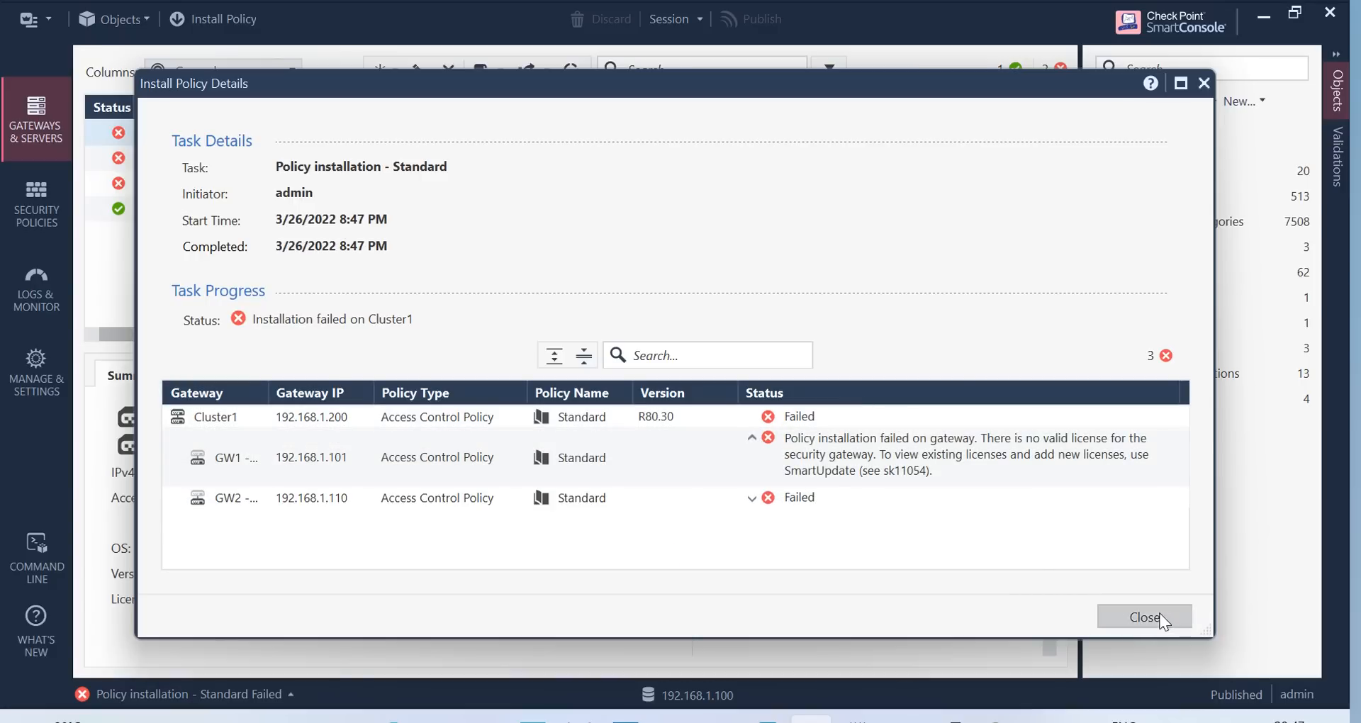
Check the firewall policy status in the GW1 terminal session with fw stat
mouse_move(964, 718)
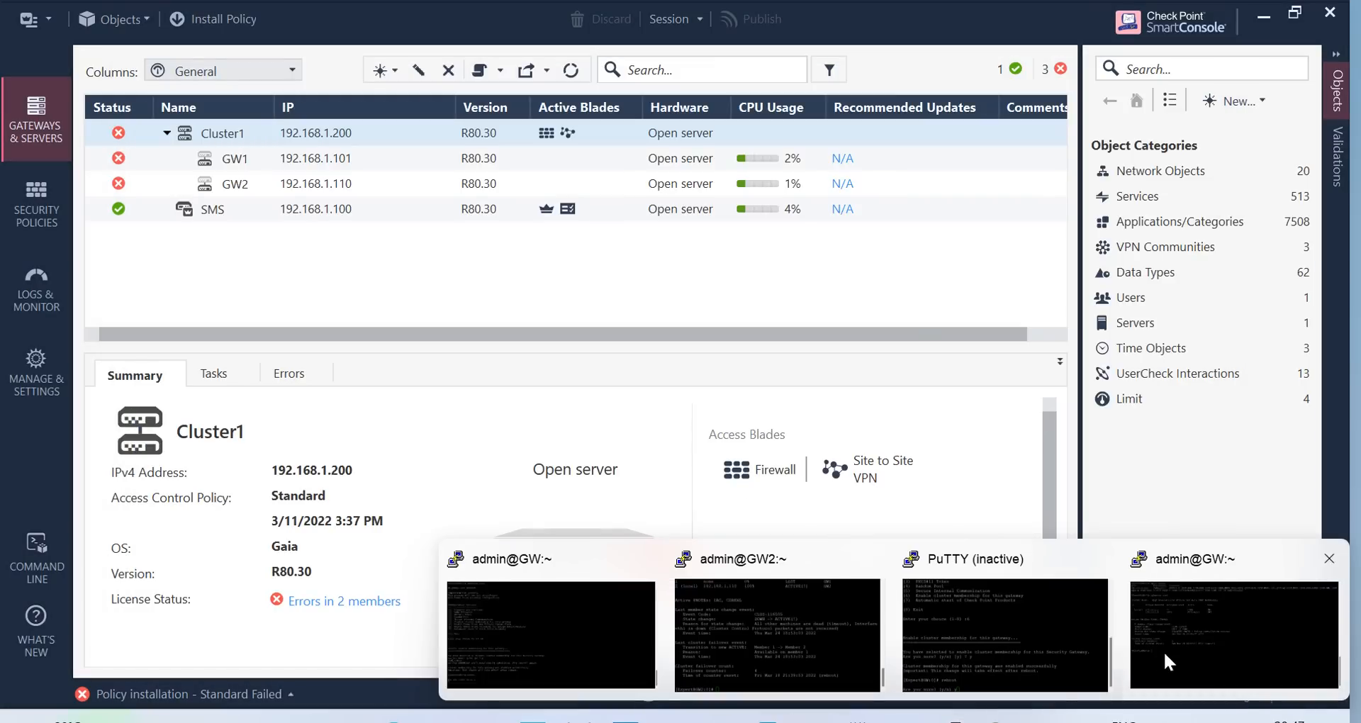
click(729, 630)
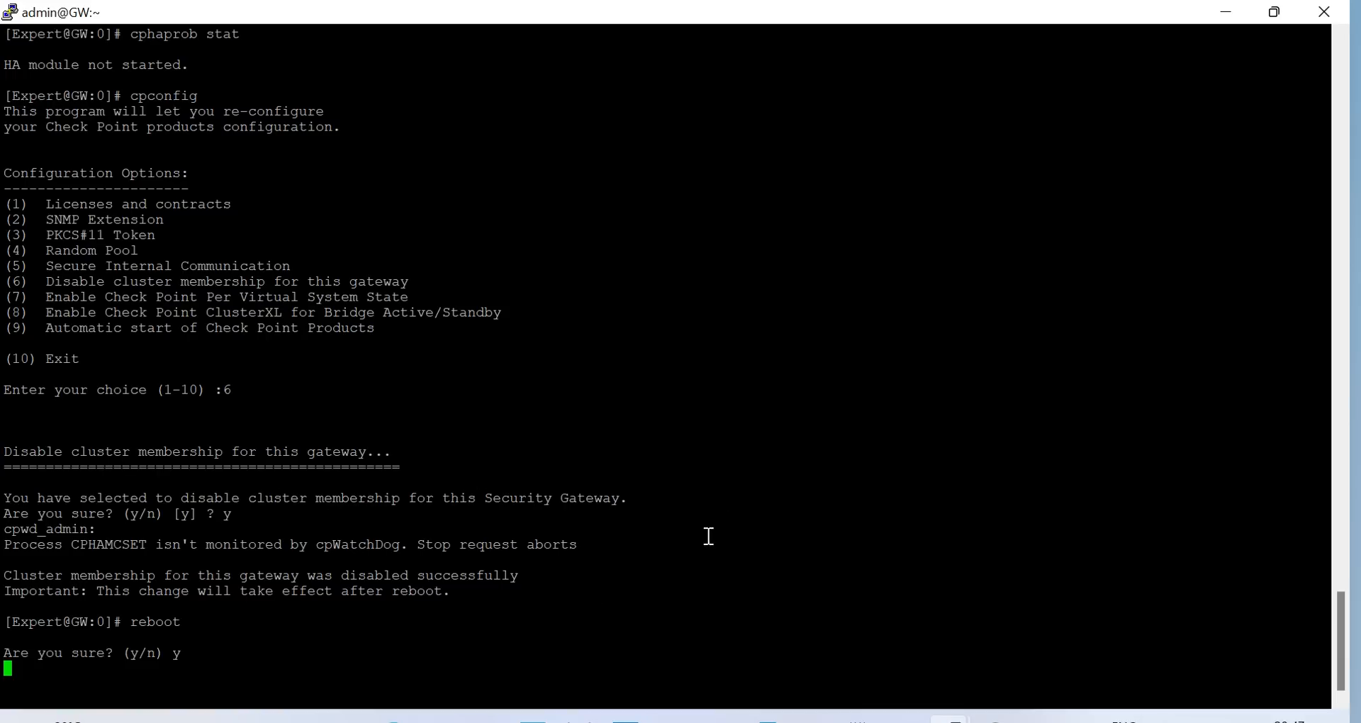
mouse_move(954, 718)
click(1206, 690)
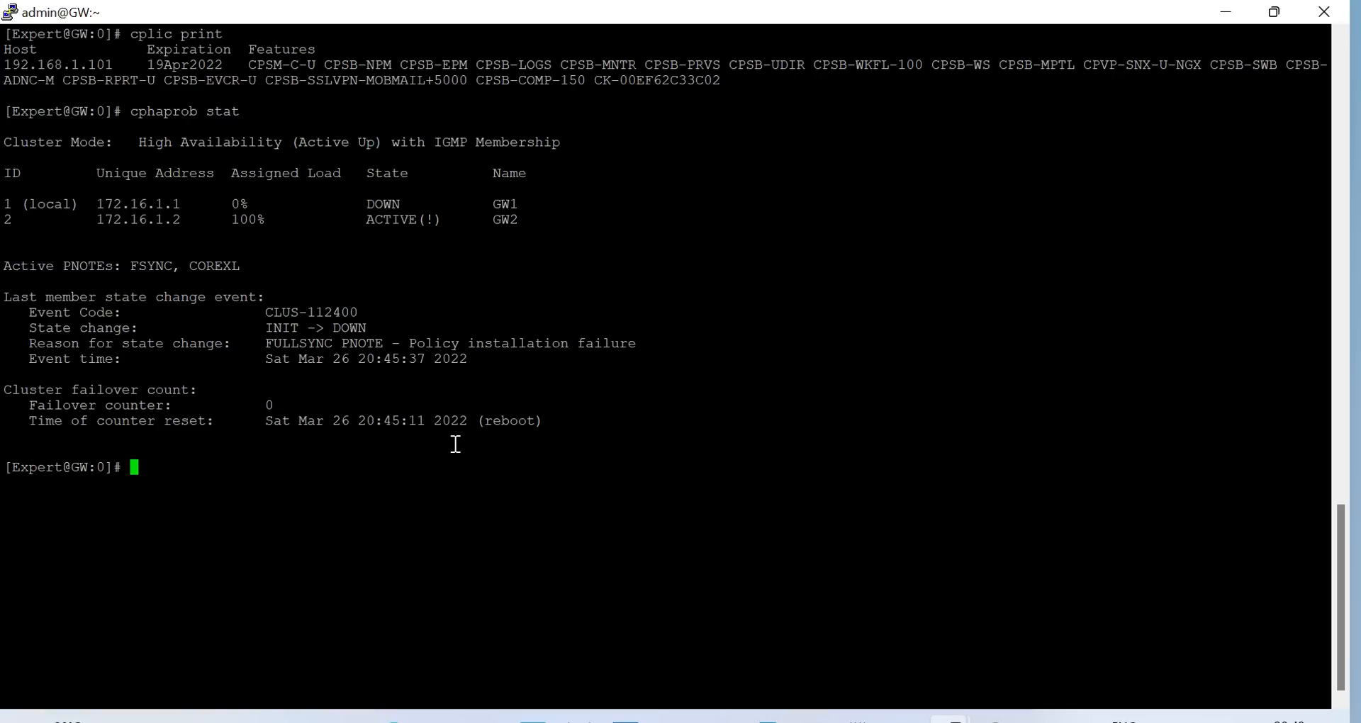
text(fw stat)
key(Return)
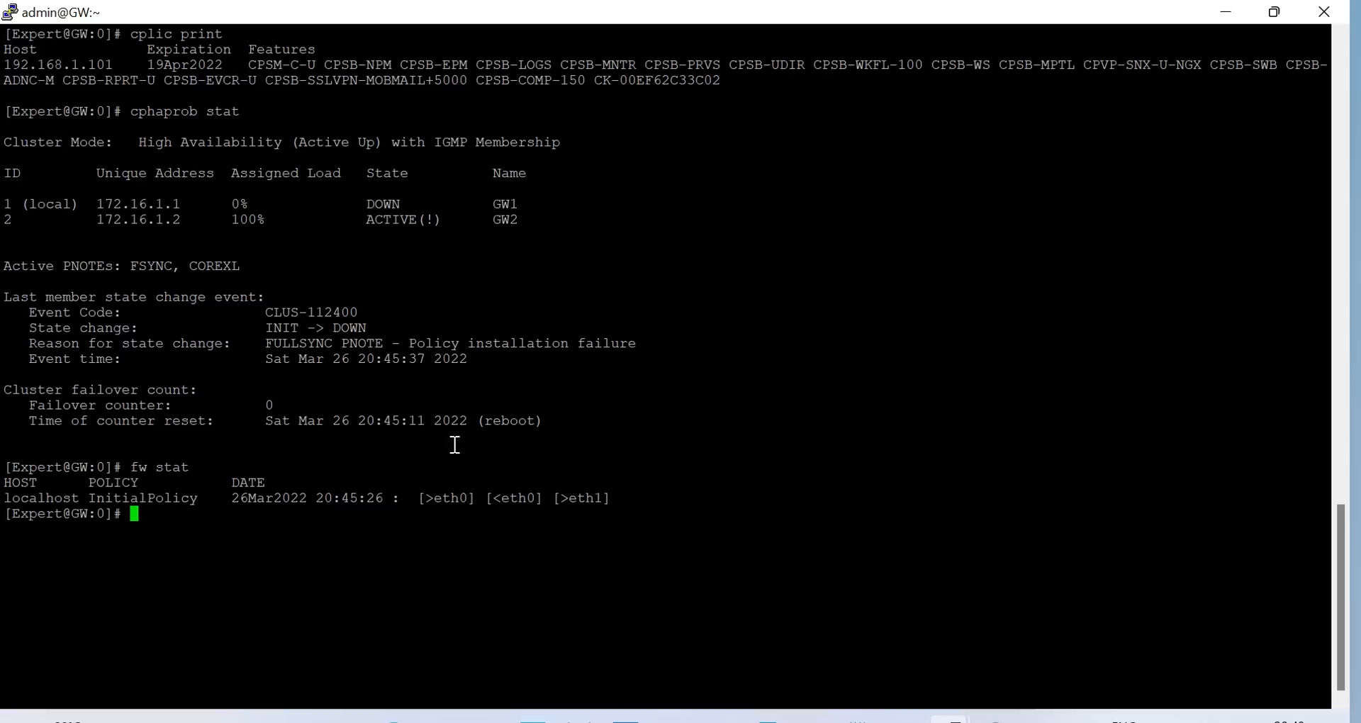
Unload GW1's local InitialPolicy with fw unloadlocal
text(fw unloadlocal)
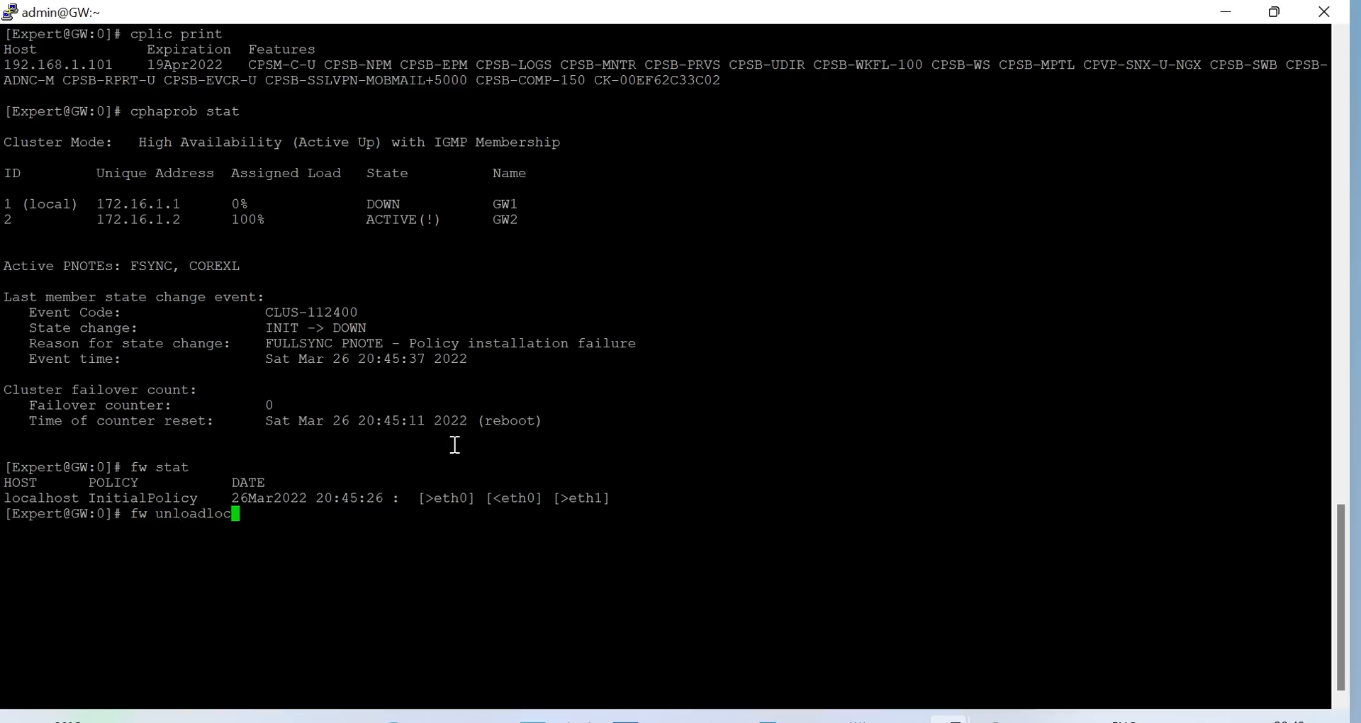
key(Return)
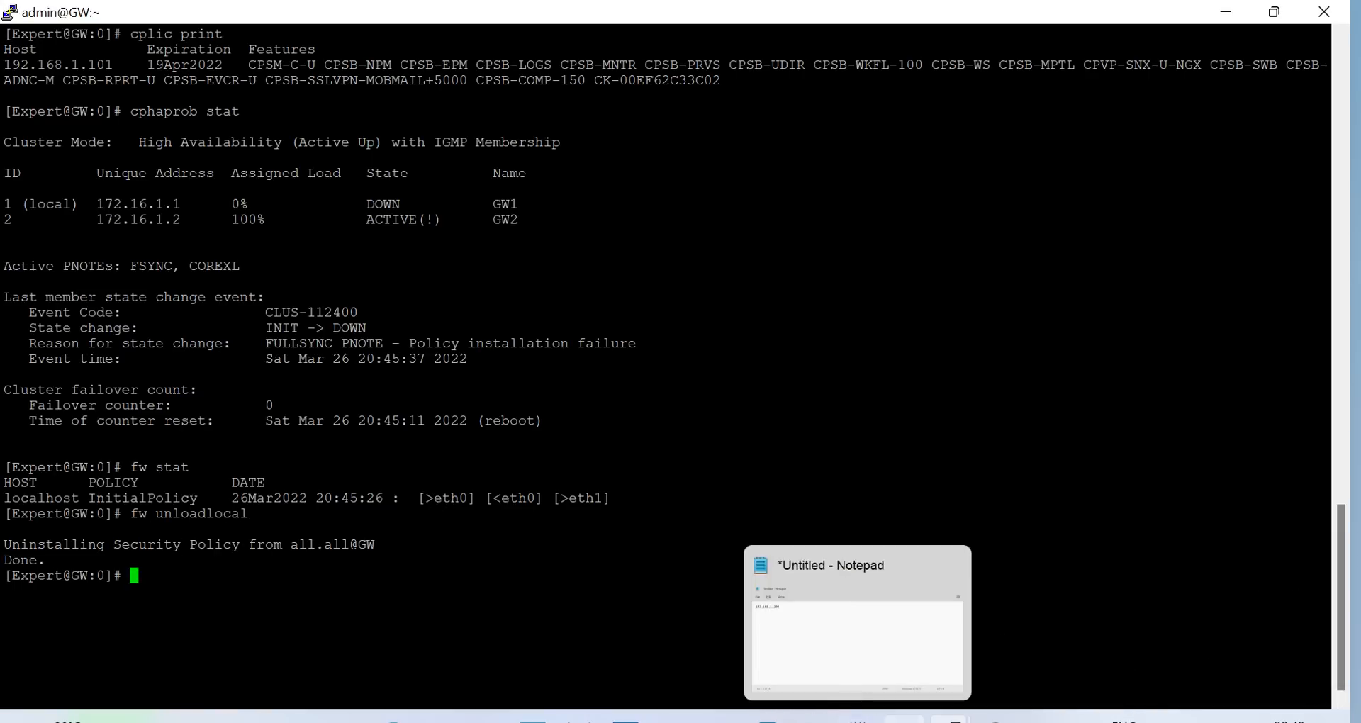
click(904, 718)
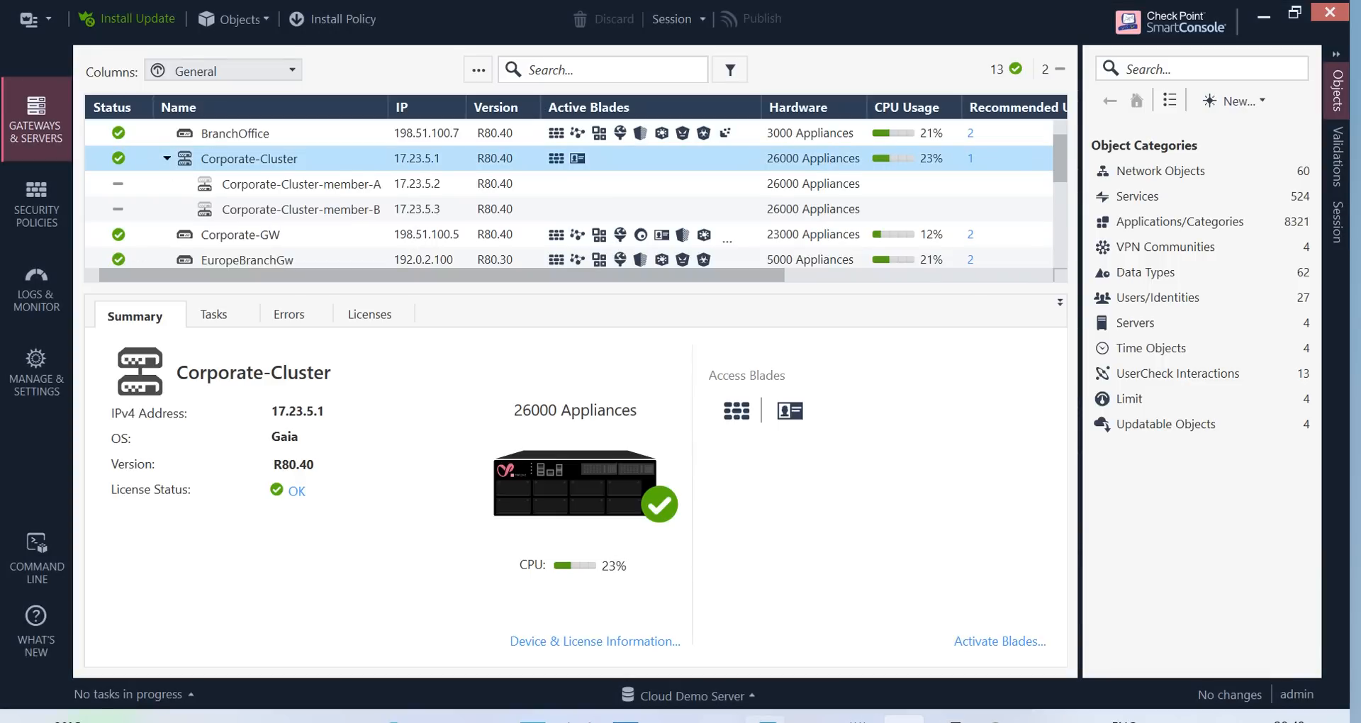
Install the Standard policy on Cluster1 from its SmartConsole window
click(949, 718)
click(904, 718)
click(811, 718)
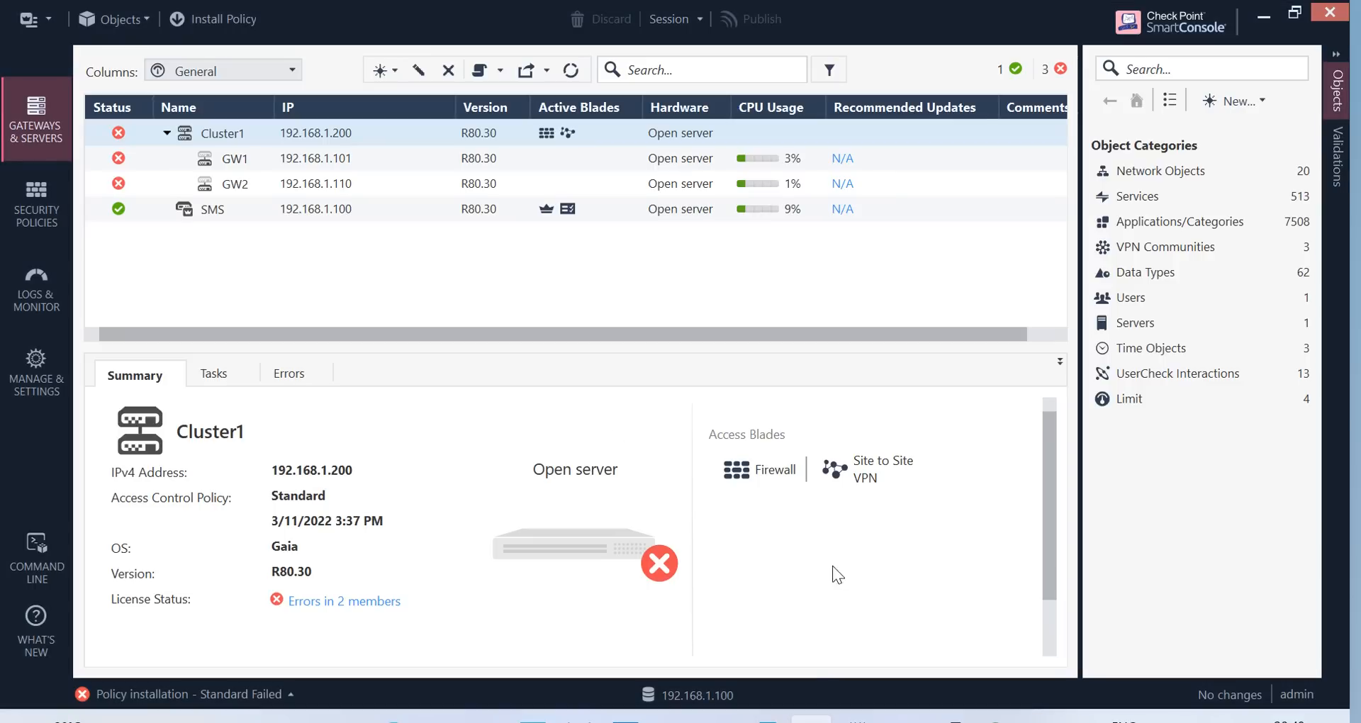
click(202, 18)
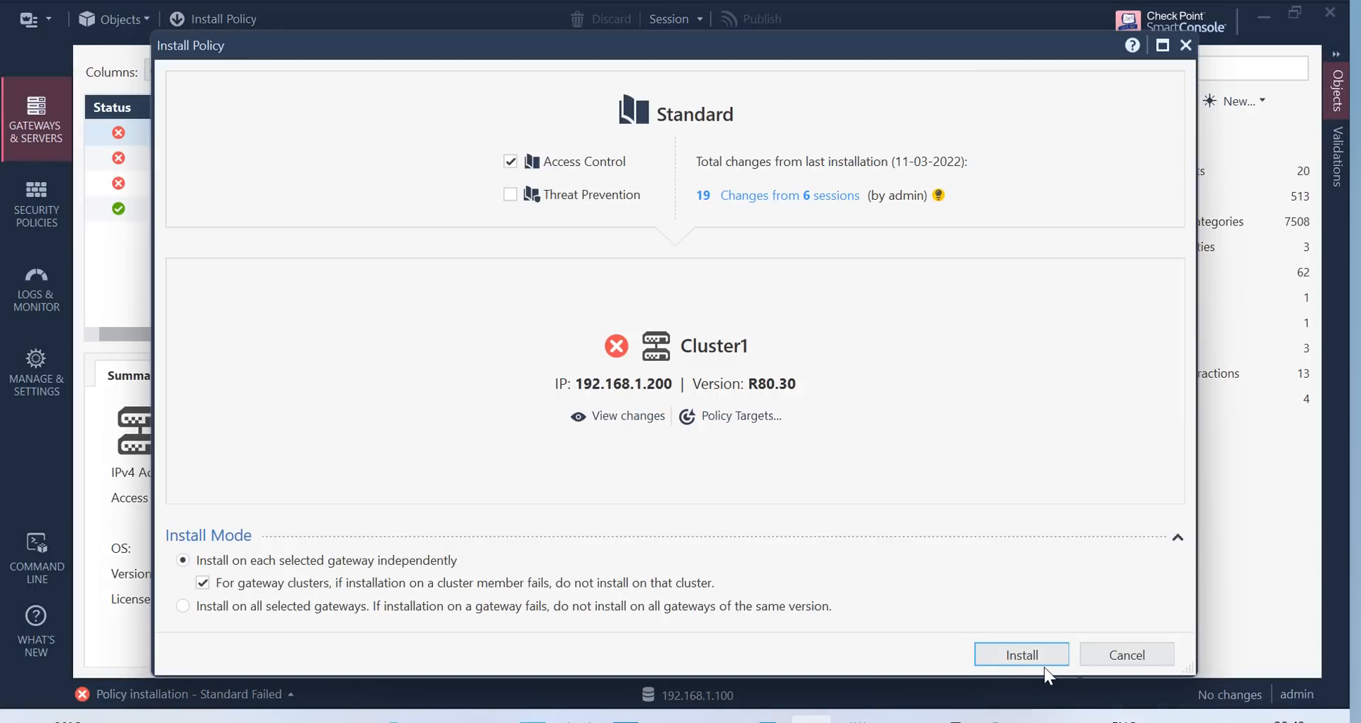
click(1014, 653)
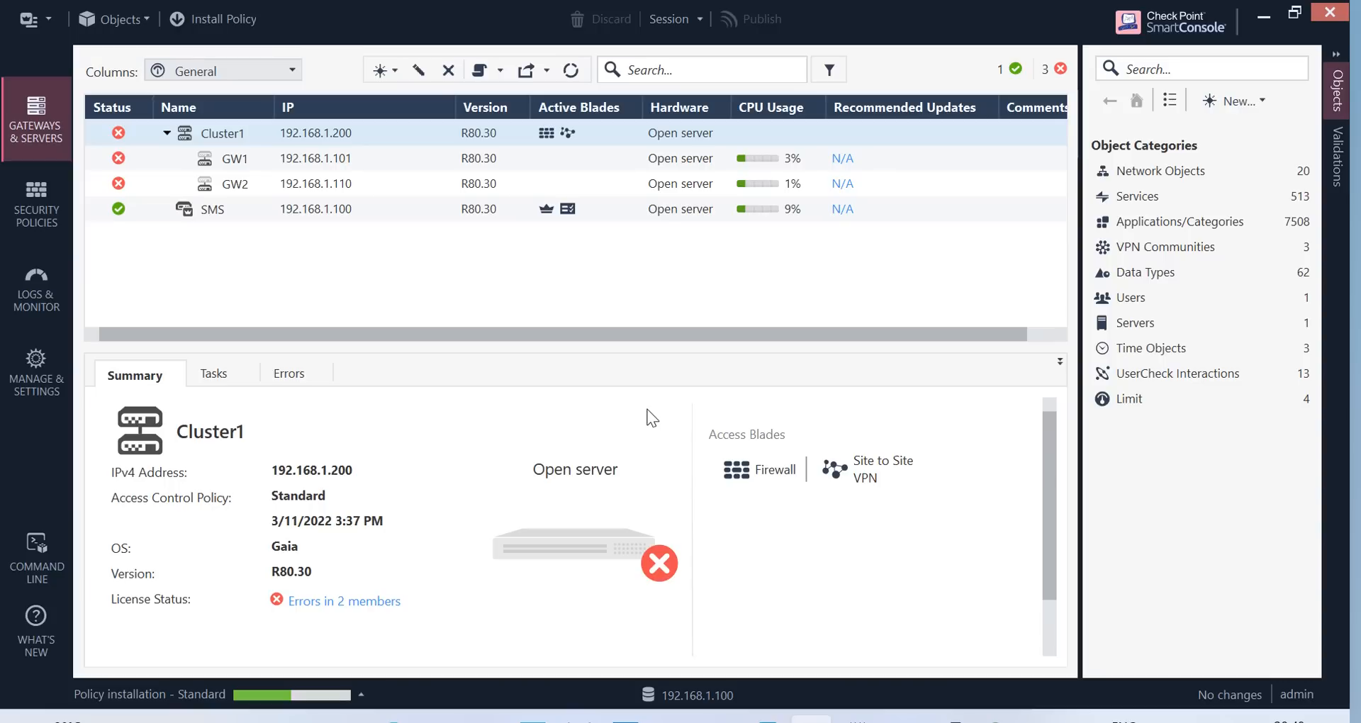
Check the newest installation's details in Recent Tasks, confirming GW1's license error
click(363, 702)
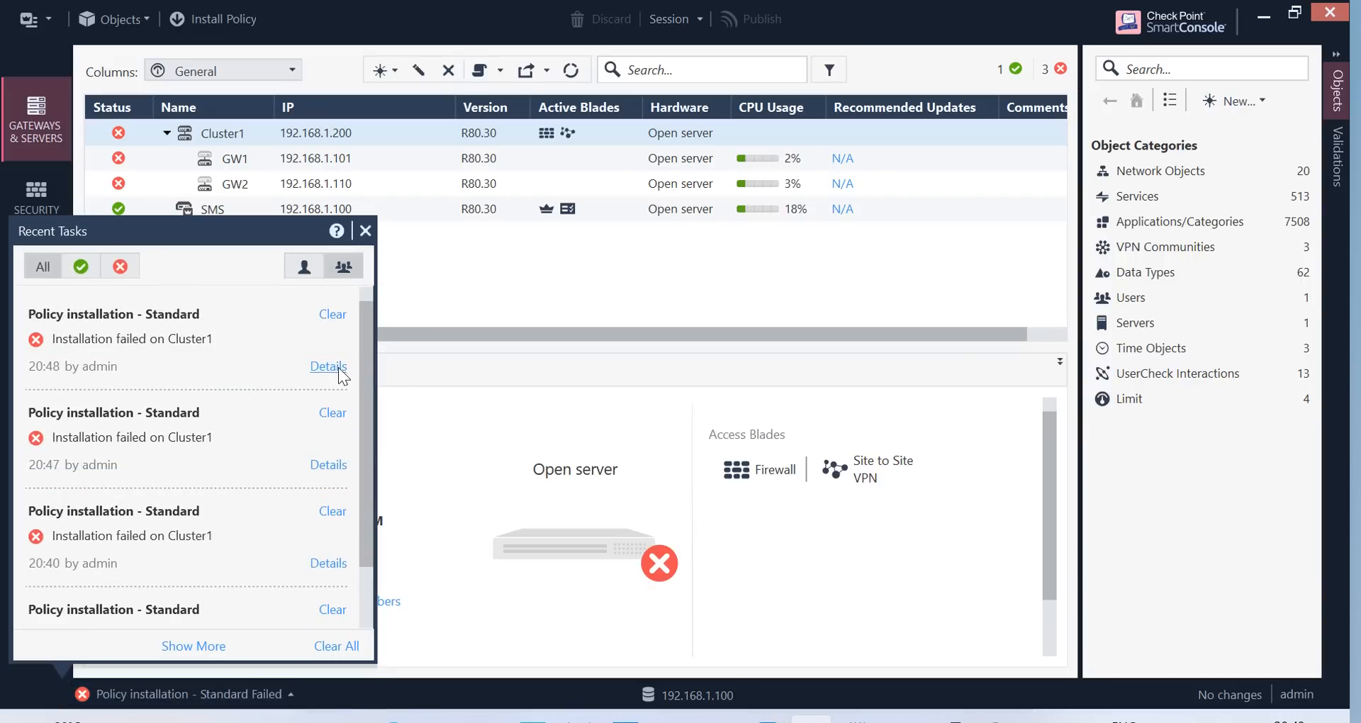
click(328, 366)
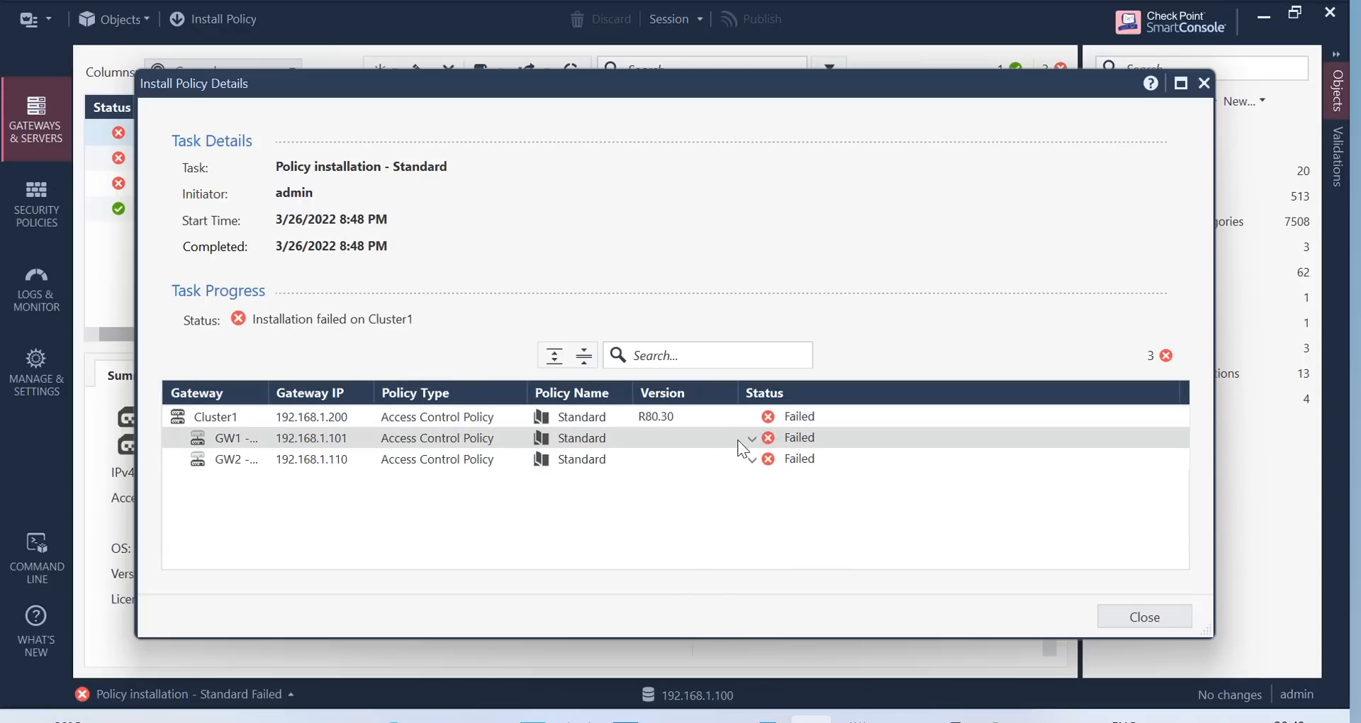
click(752, 439)
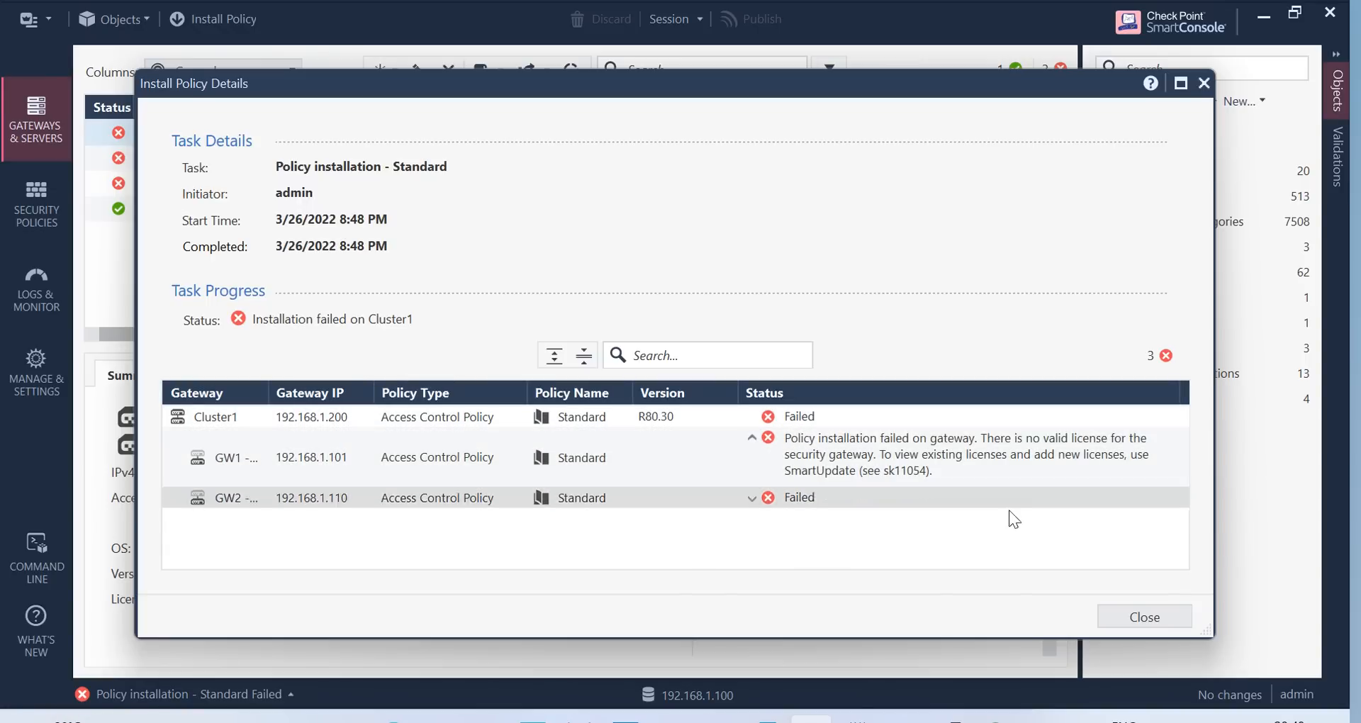
click(1143, 618)
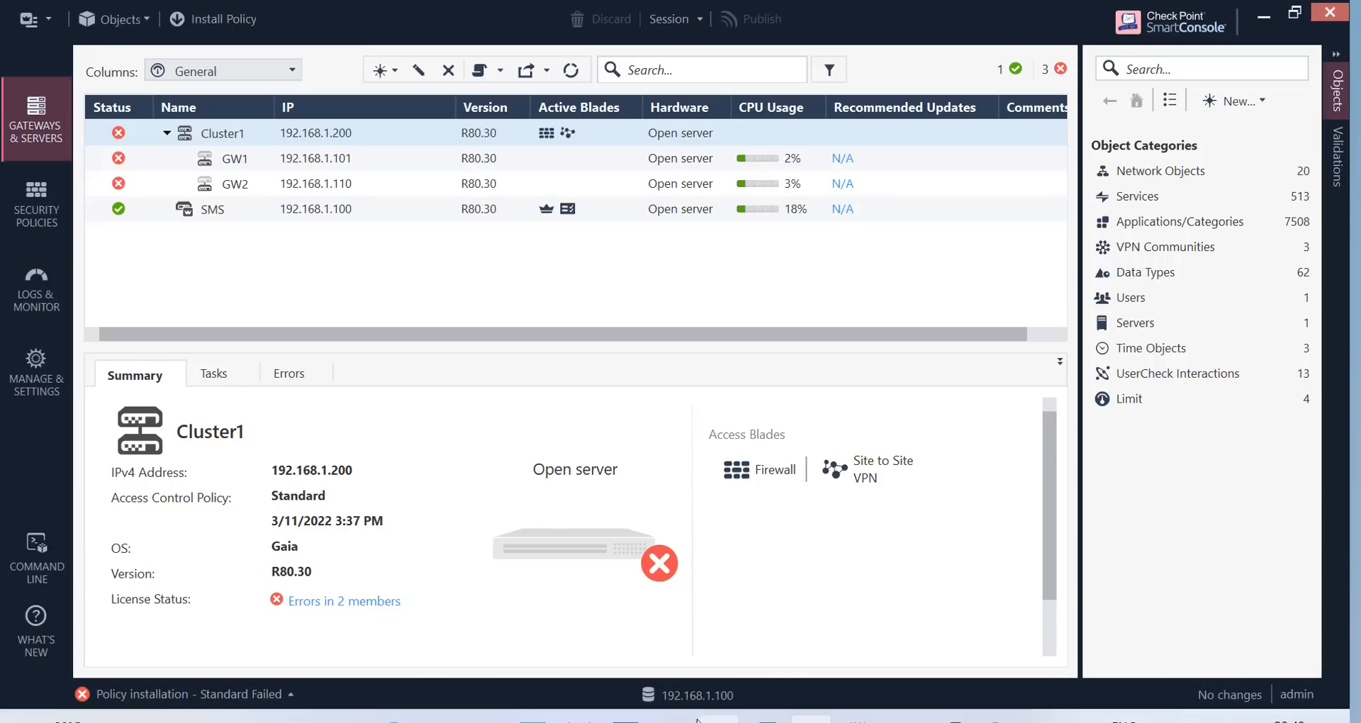
click(393, 718)
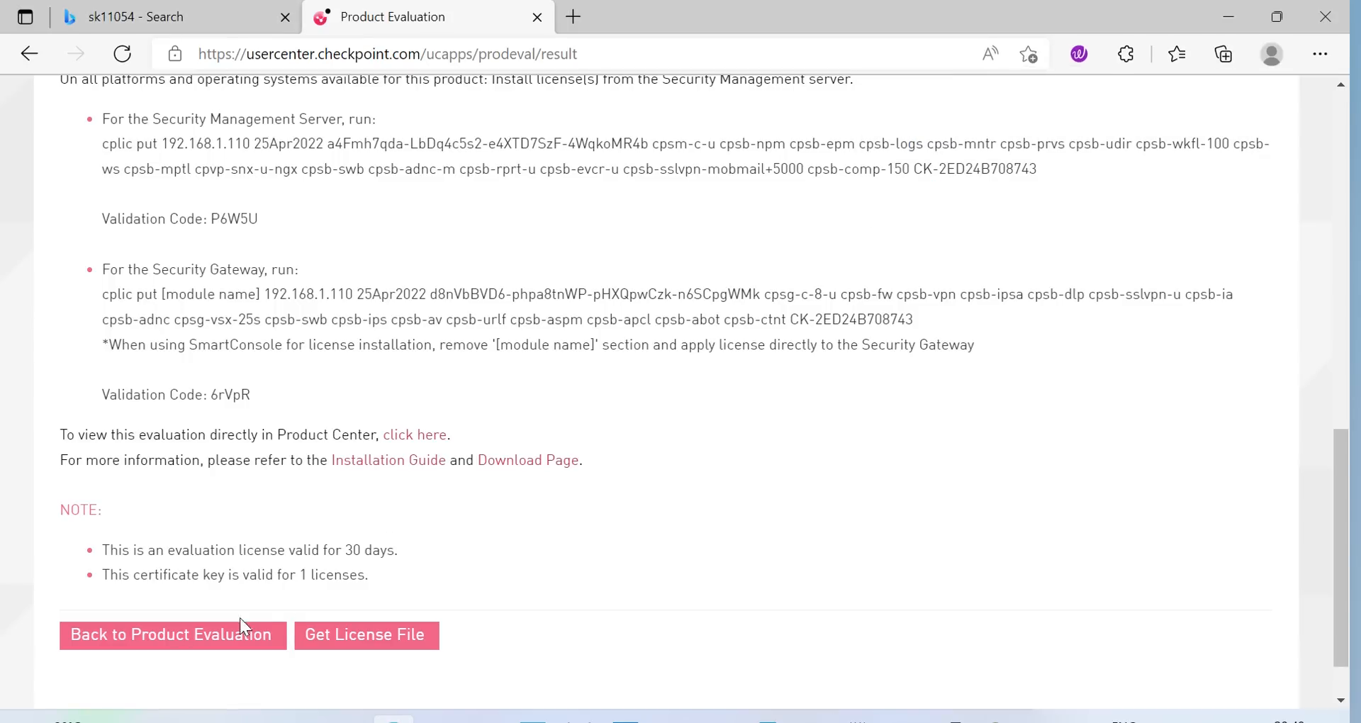
Review the evaluation result page, noting the license was issued for 192.168.1.110
scroll(709, 351, up, 6)
scroll(712, 333, up, 5)
scroll(717, 316, down, 1)
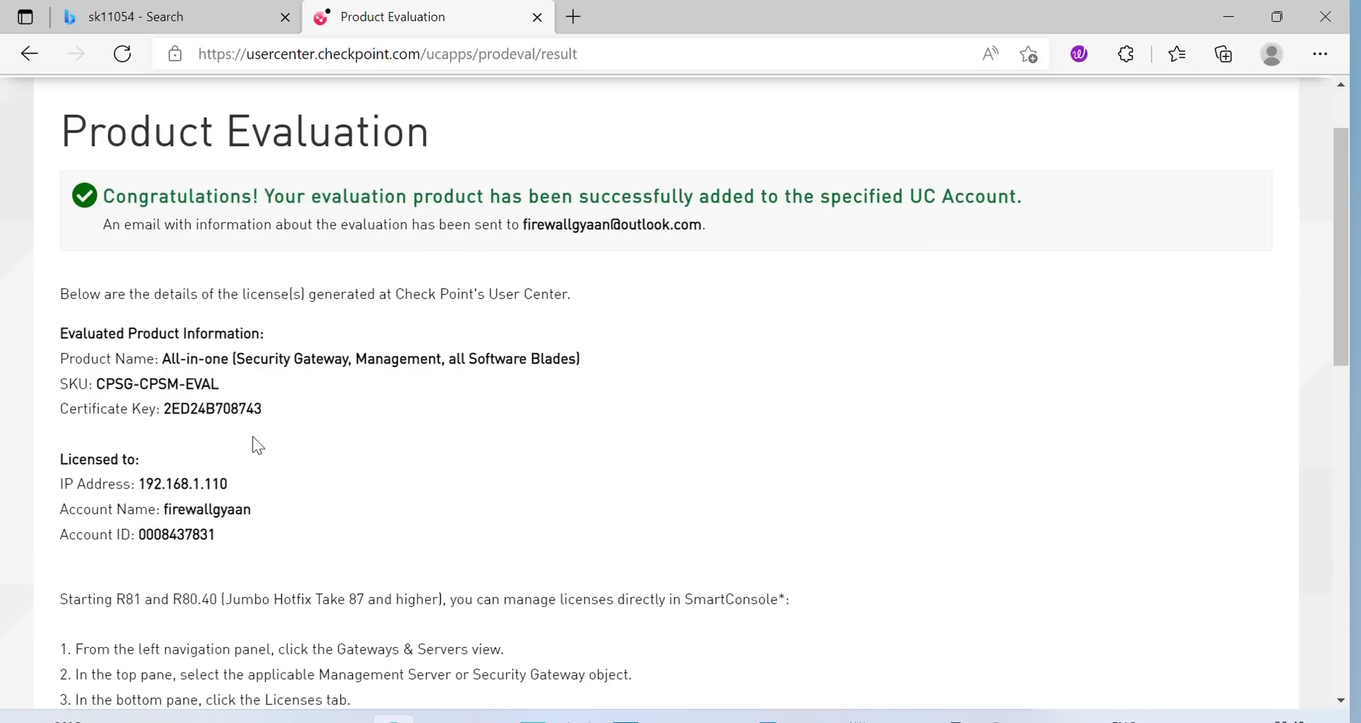
drag(142, 486, 275, 489)
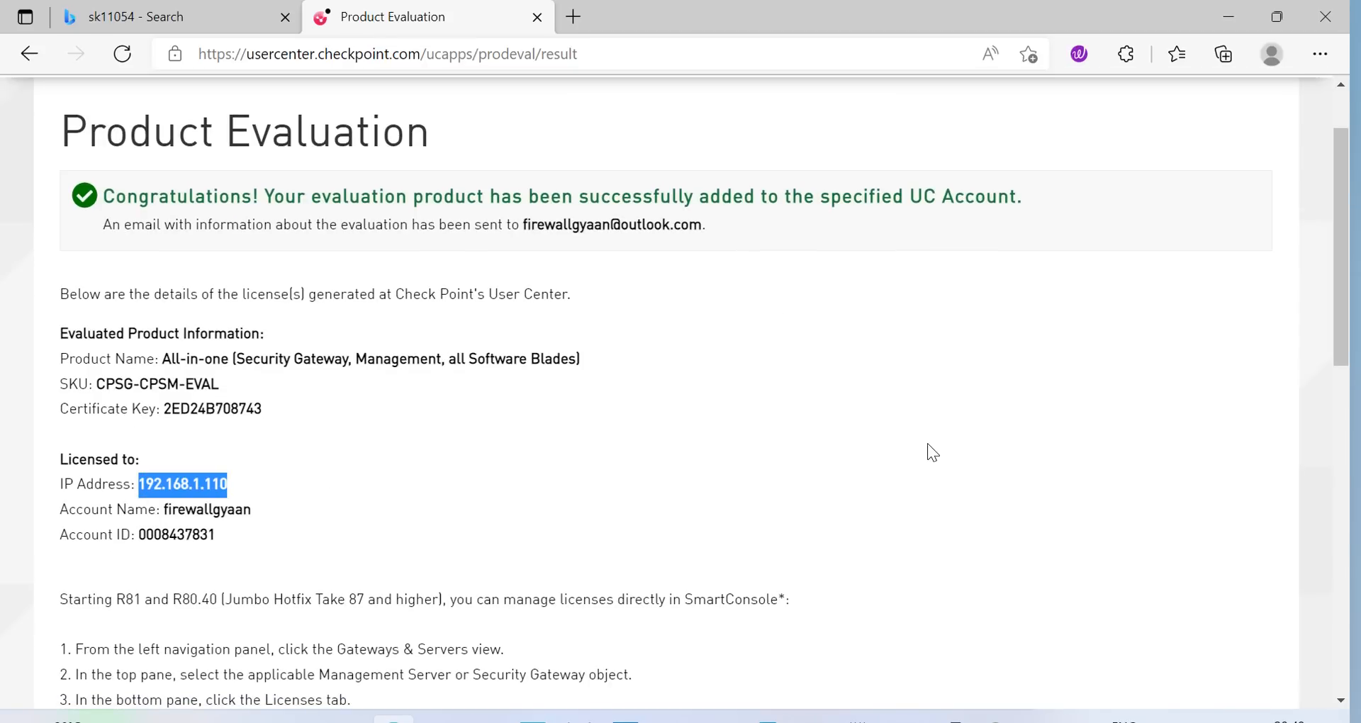
click(225, 486)
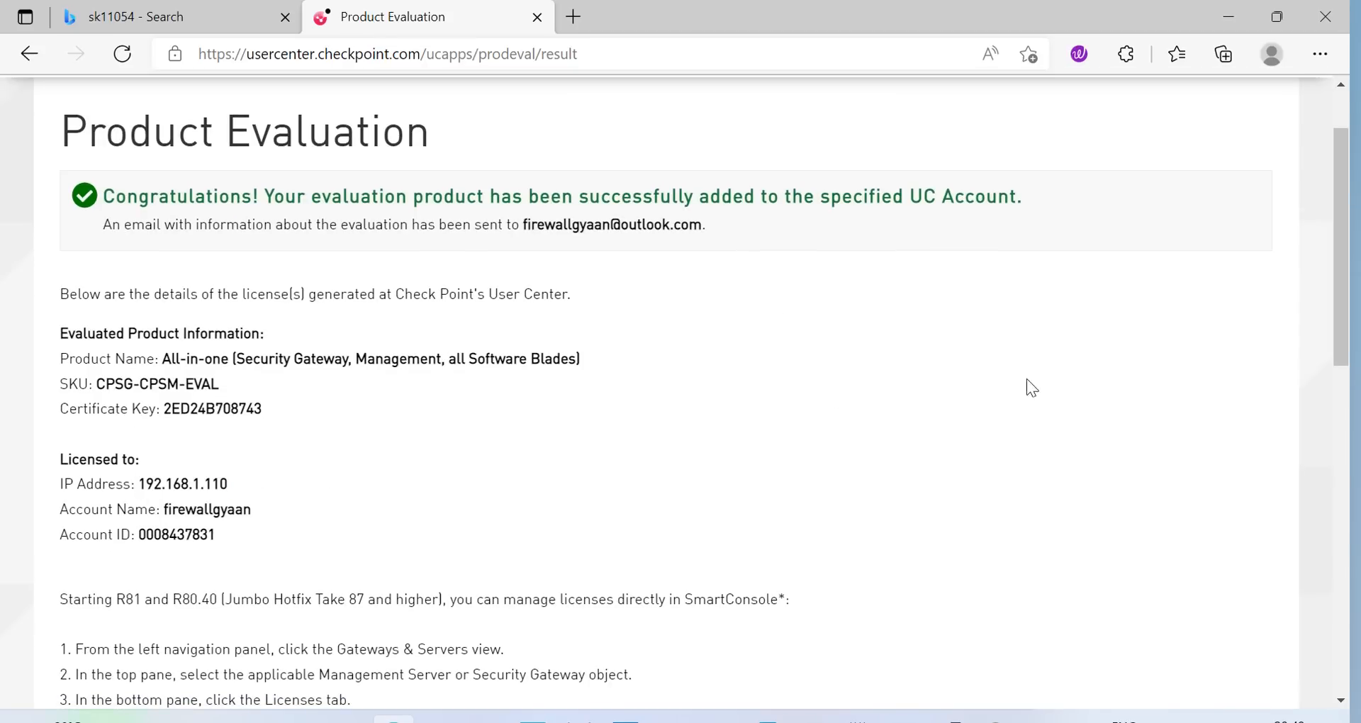
scroll(1159, 421, down, 8)
scroll(1180, 446, down, 4)
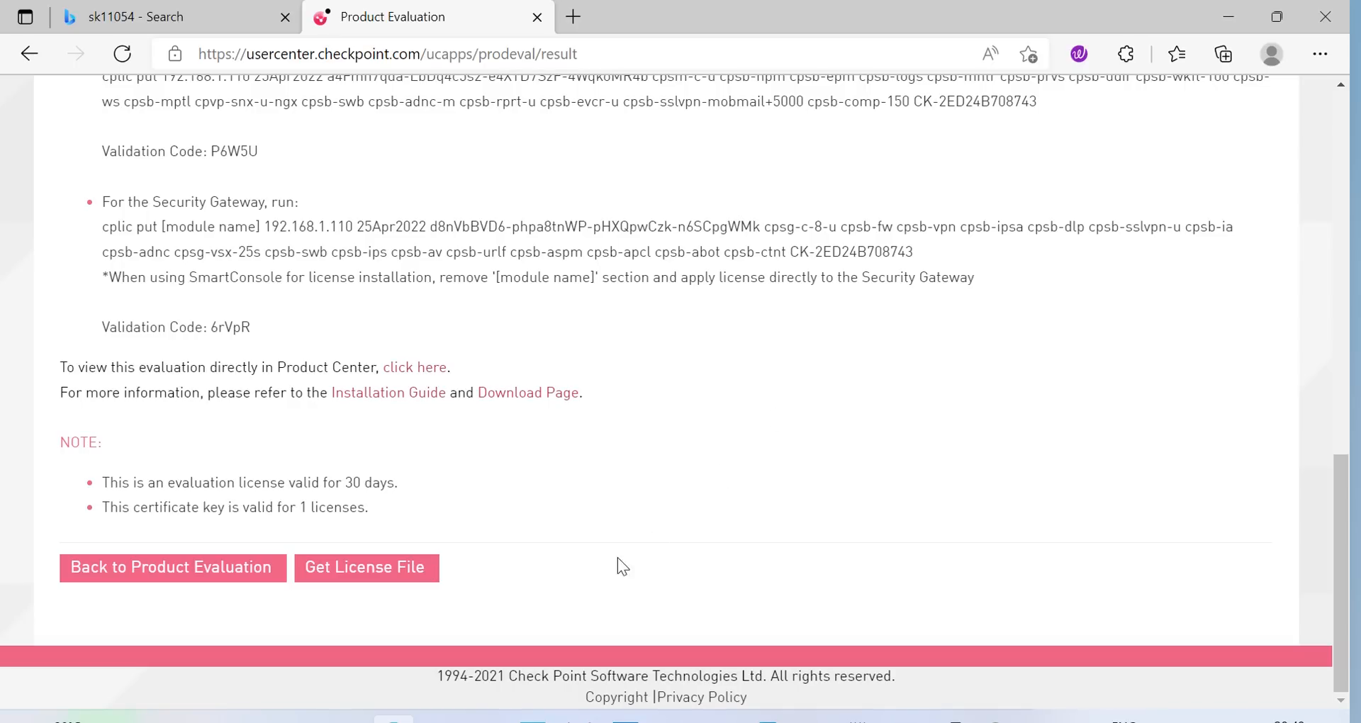
Change the evaluation form's IP address to 192.168.1.101 and request the evaluation license
click(164, 580)
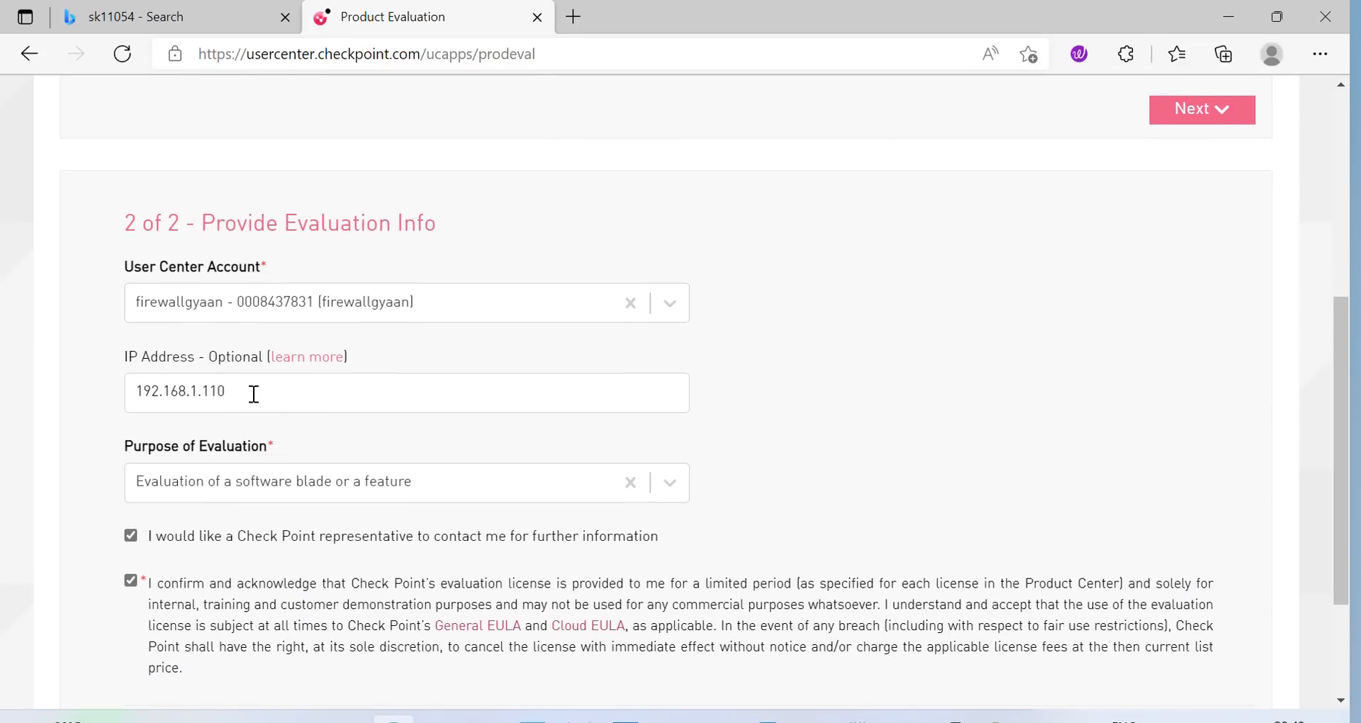
click(246, 344)
text(01)
click(841, 257)
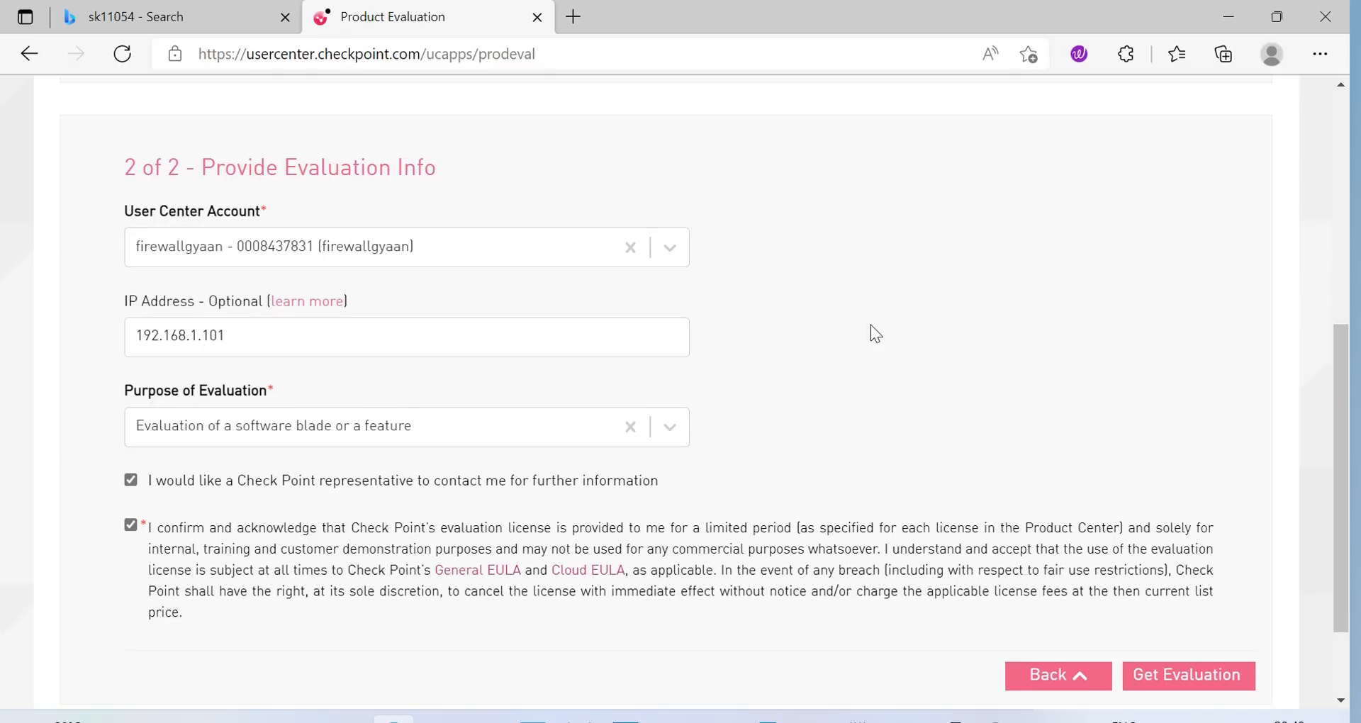
click(1163, 689)
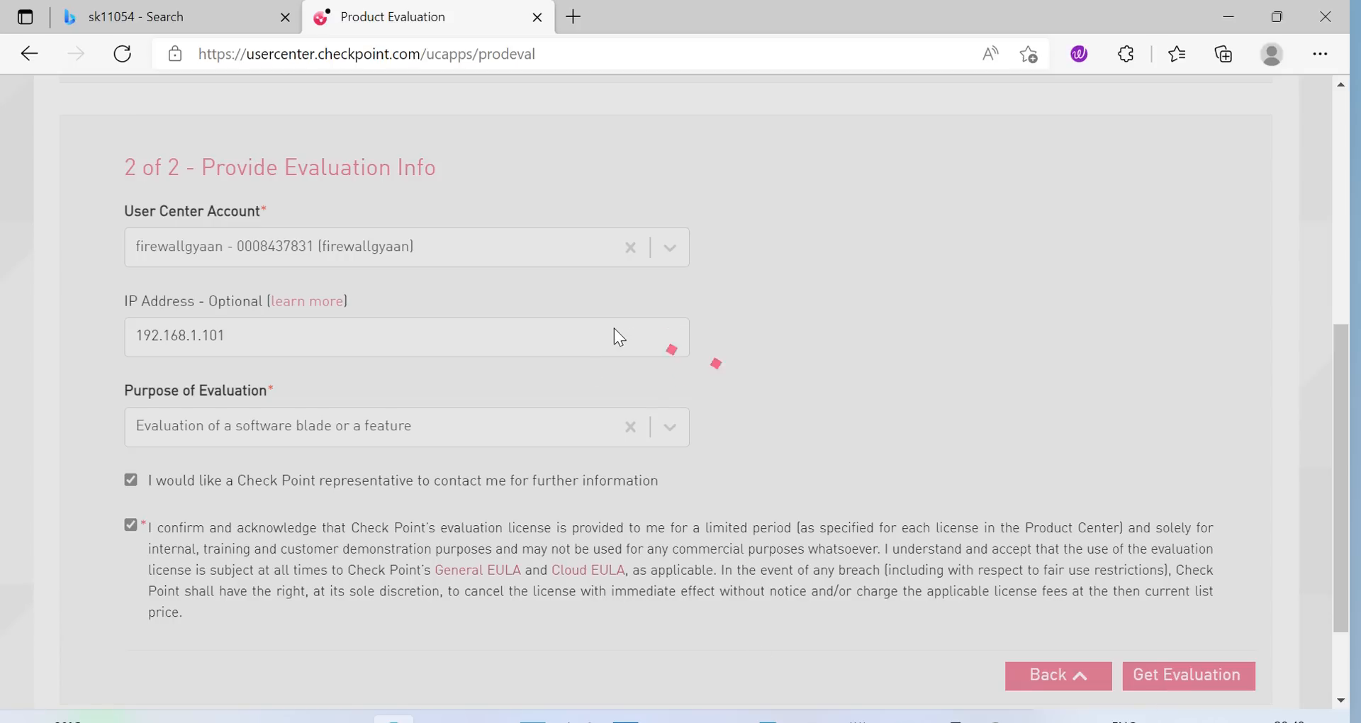
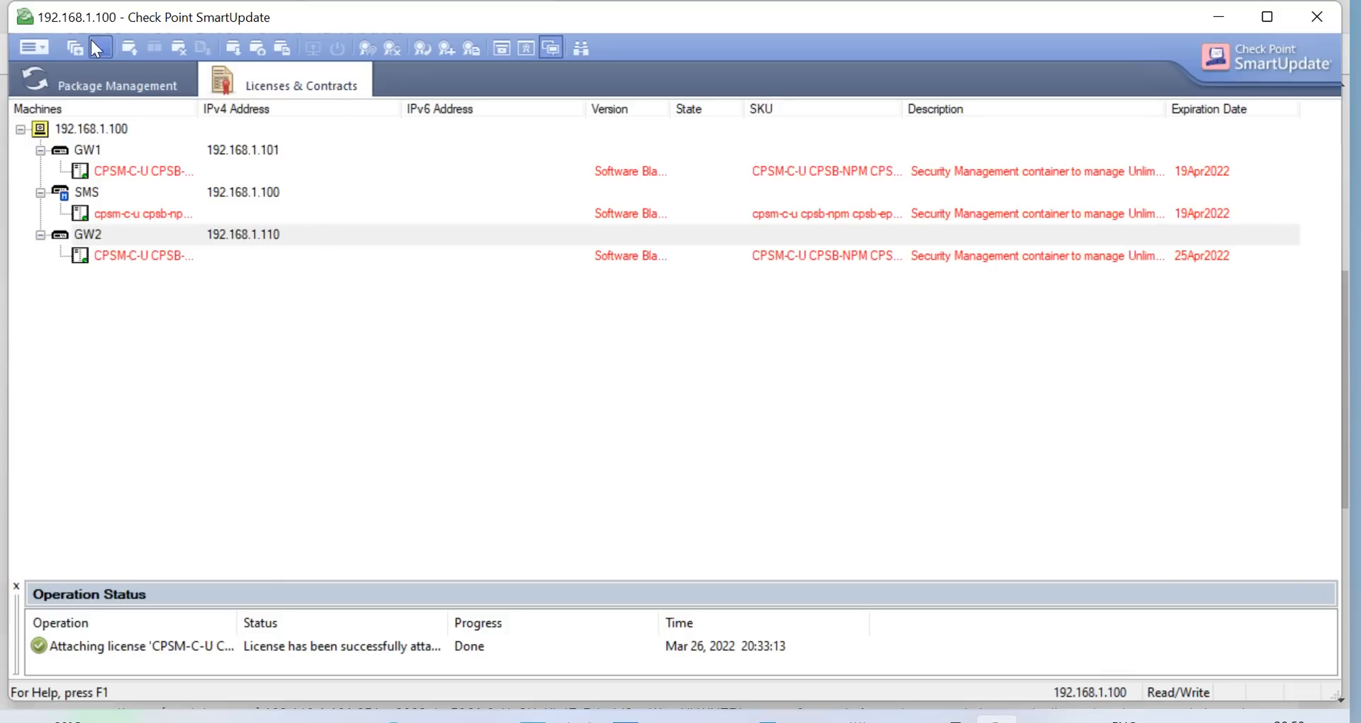
Import the license file CPLicenseFile (6) into SmartUpdate
click(48, 48)
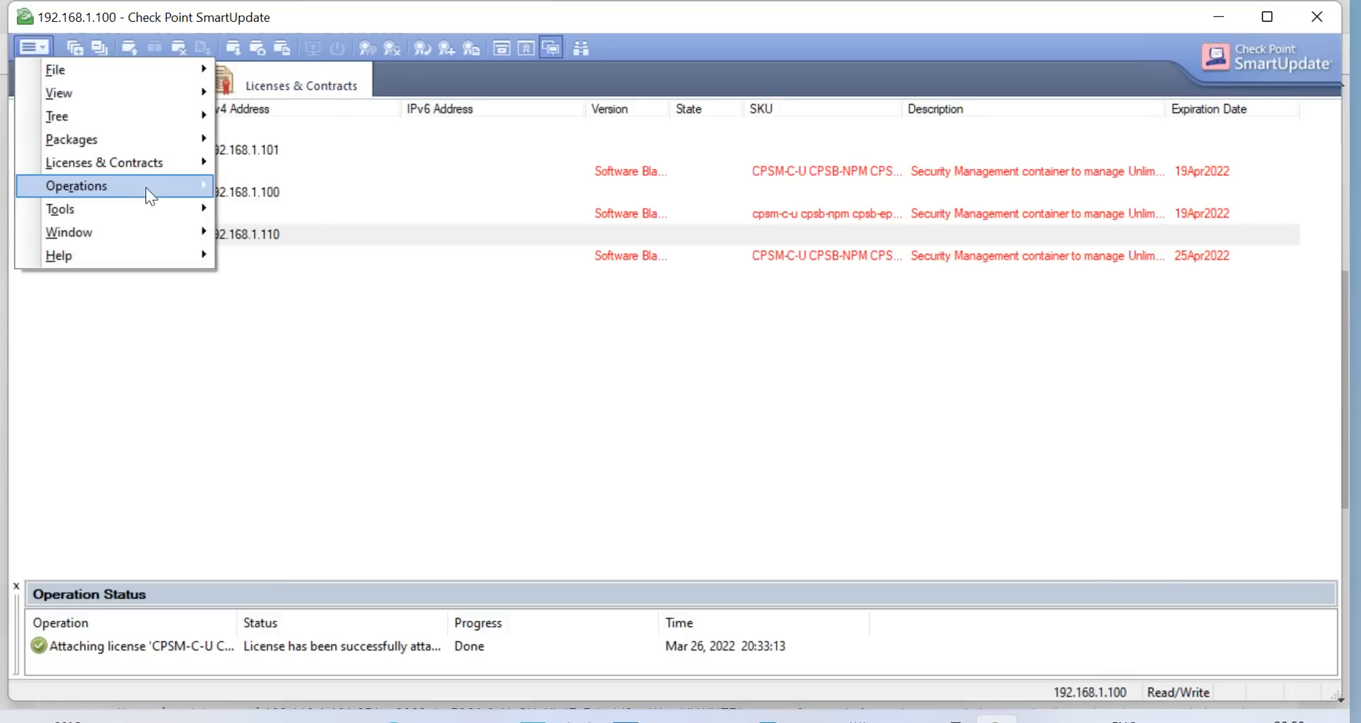
mouse_move(177, 171)
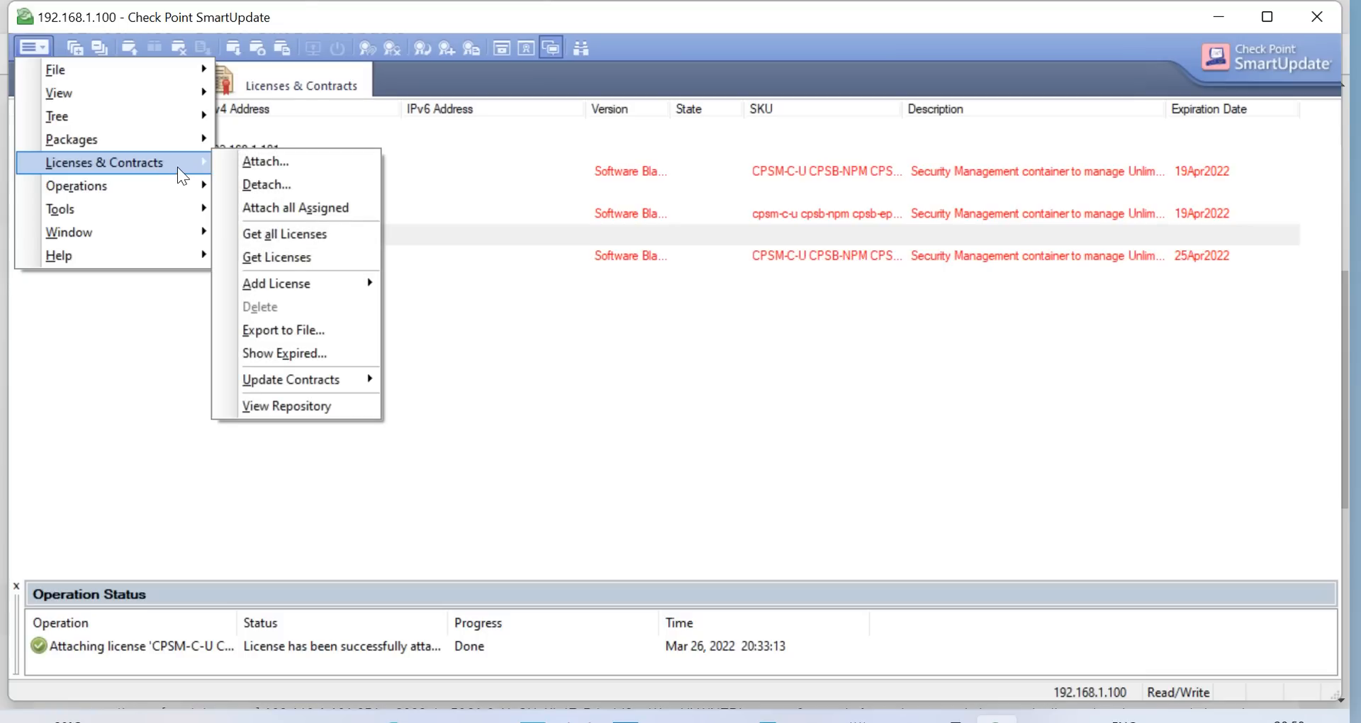
mouse_move(347, 285)
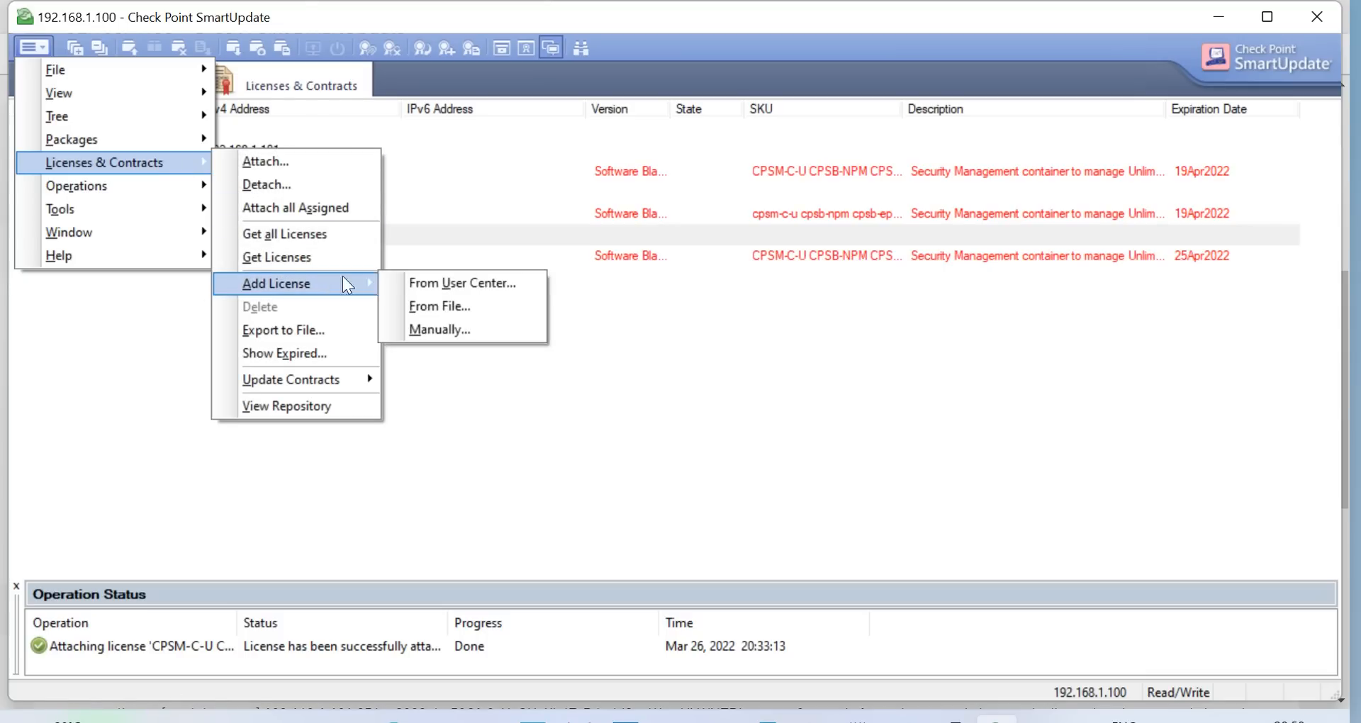
click(441, 306)
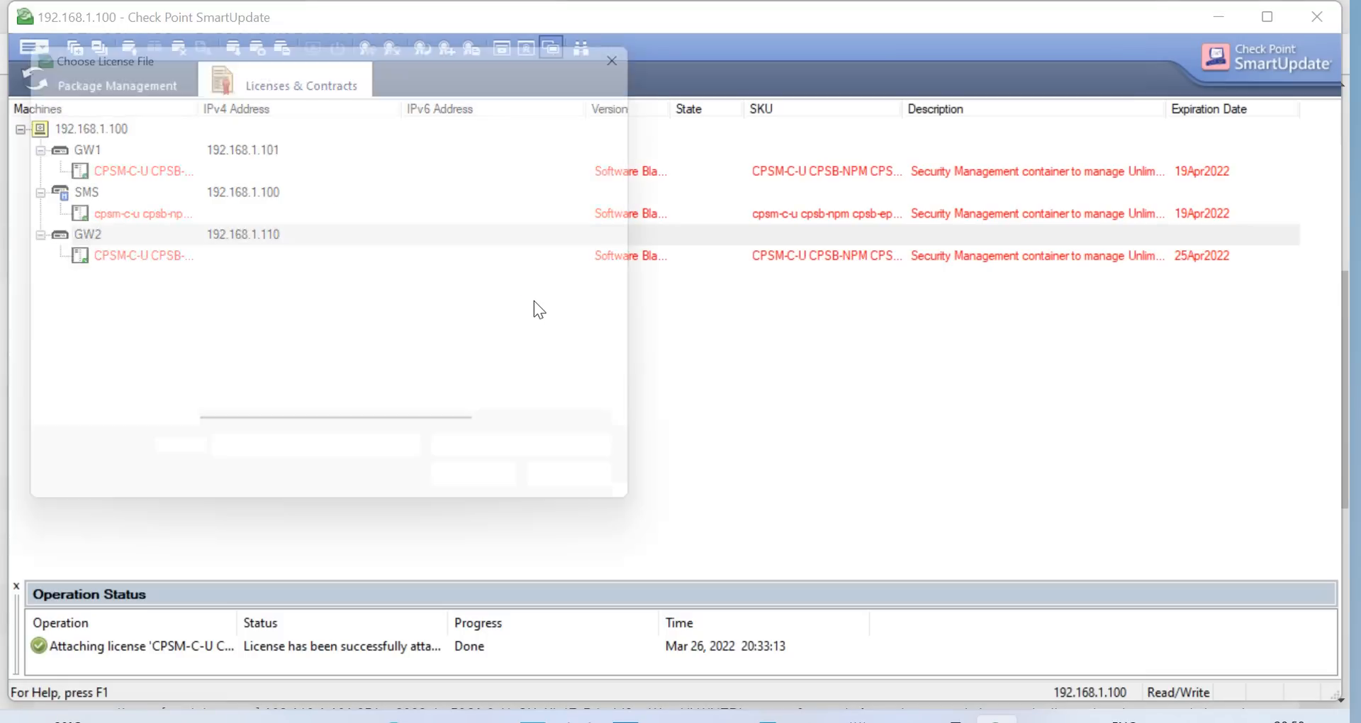
click(295, 245)
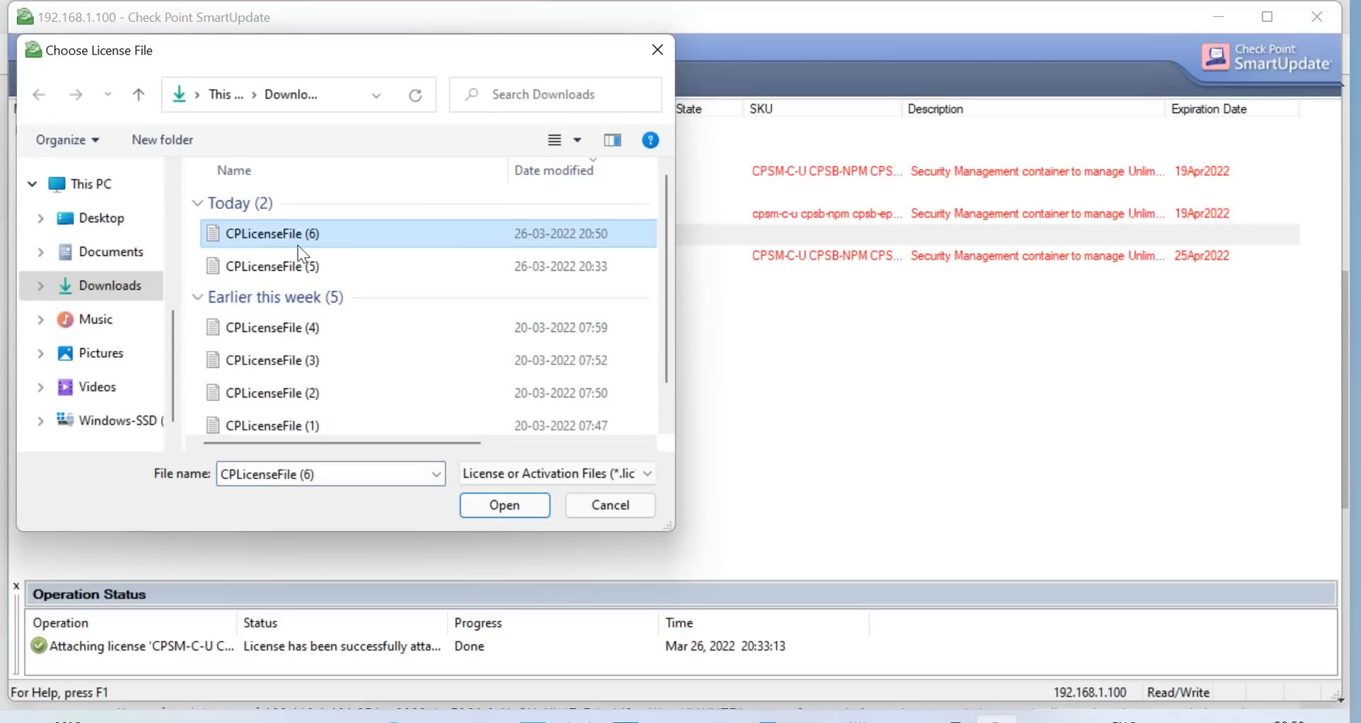
click(505, 502)
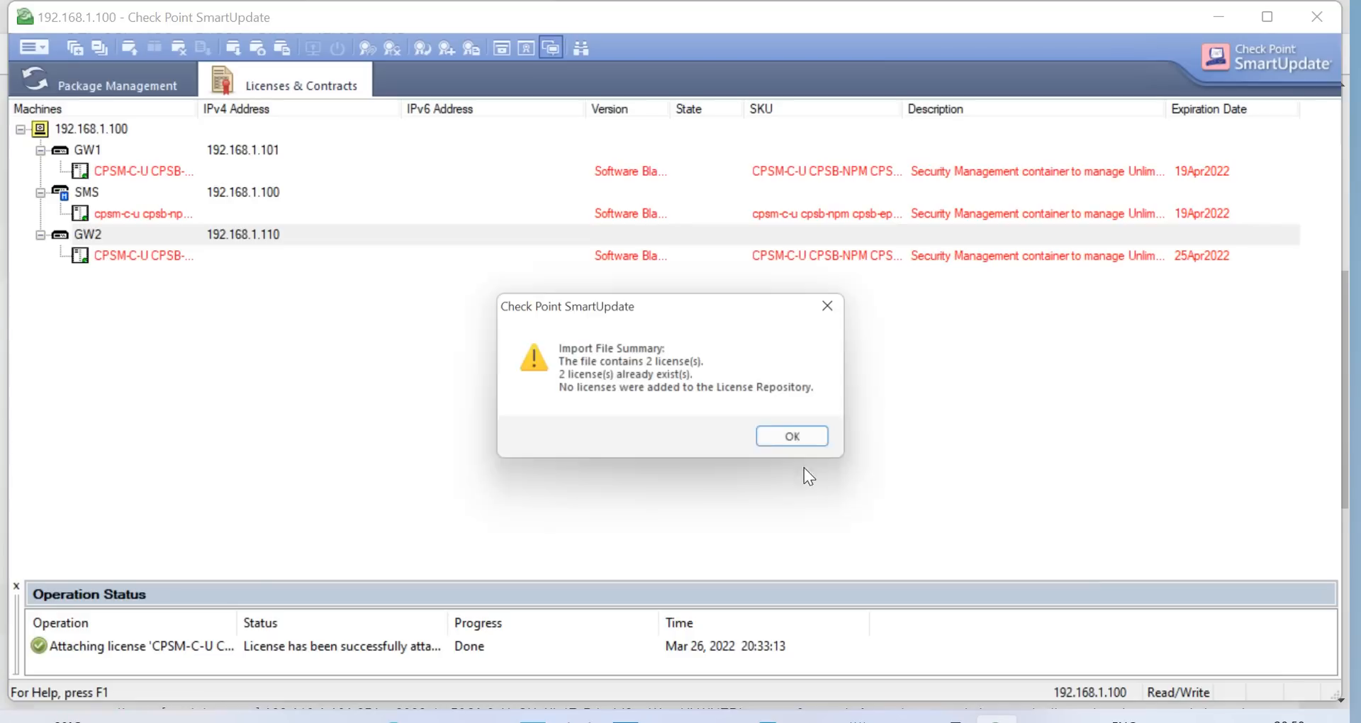
click(815, 446)
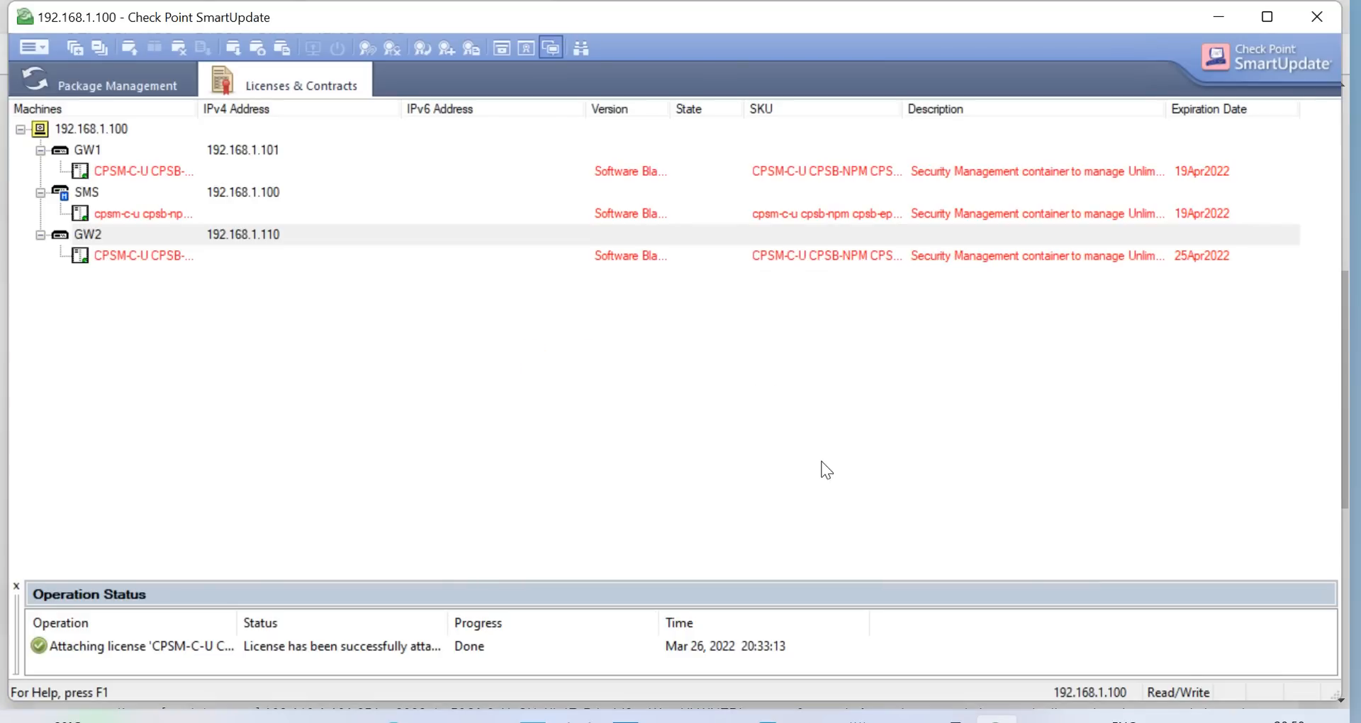
Back in SmartConsole, reinstall the Standard policy on Cluster1
mouse_move(950, 718)
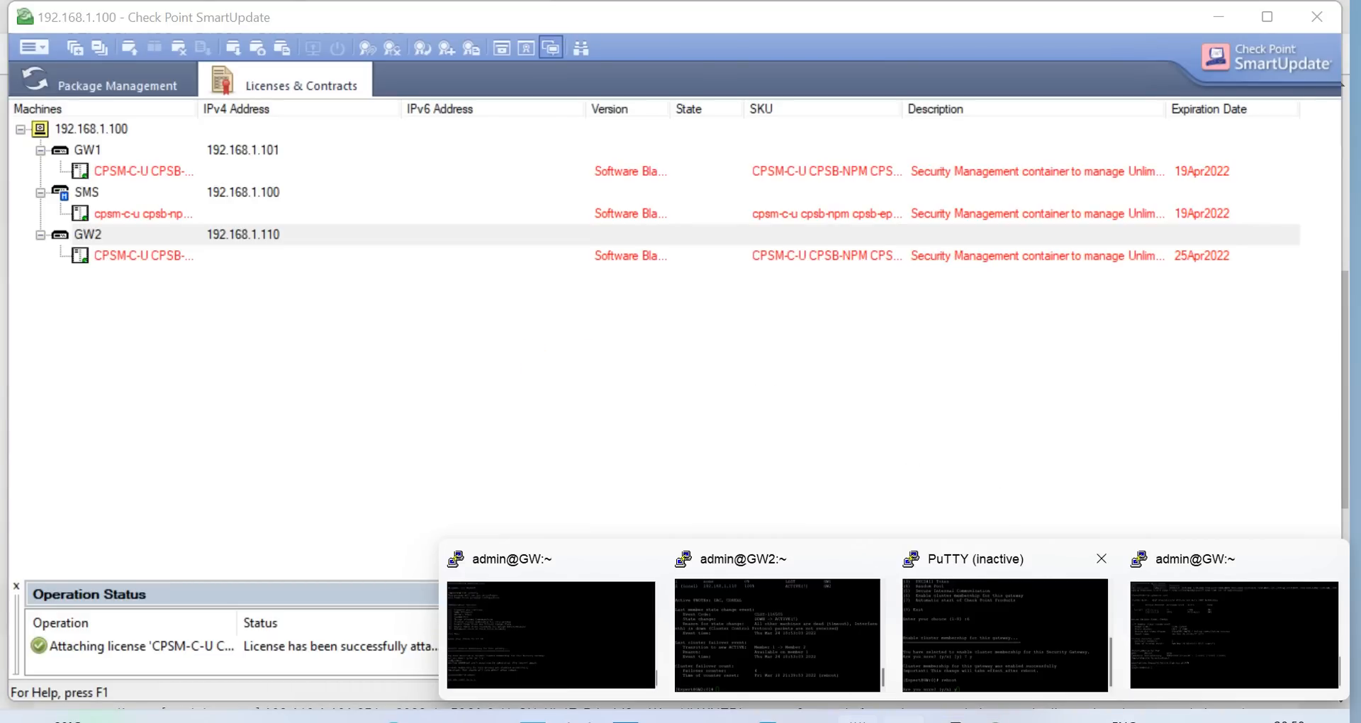
click(858, 719)
click(858, 720)
click(812, 720)
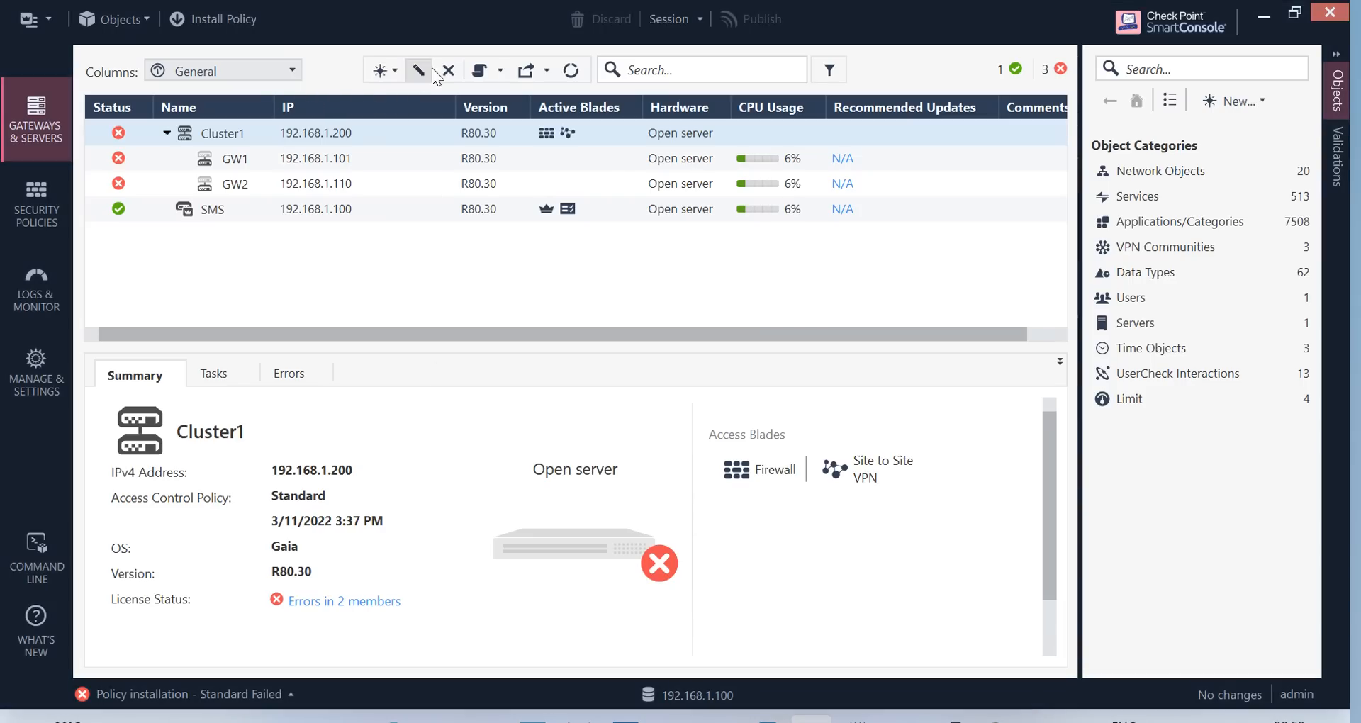
click(252, 25)
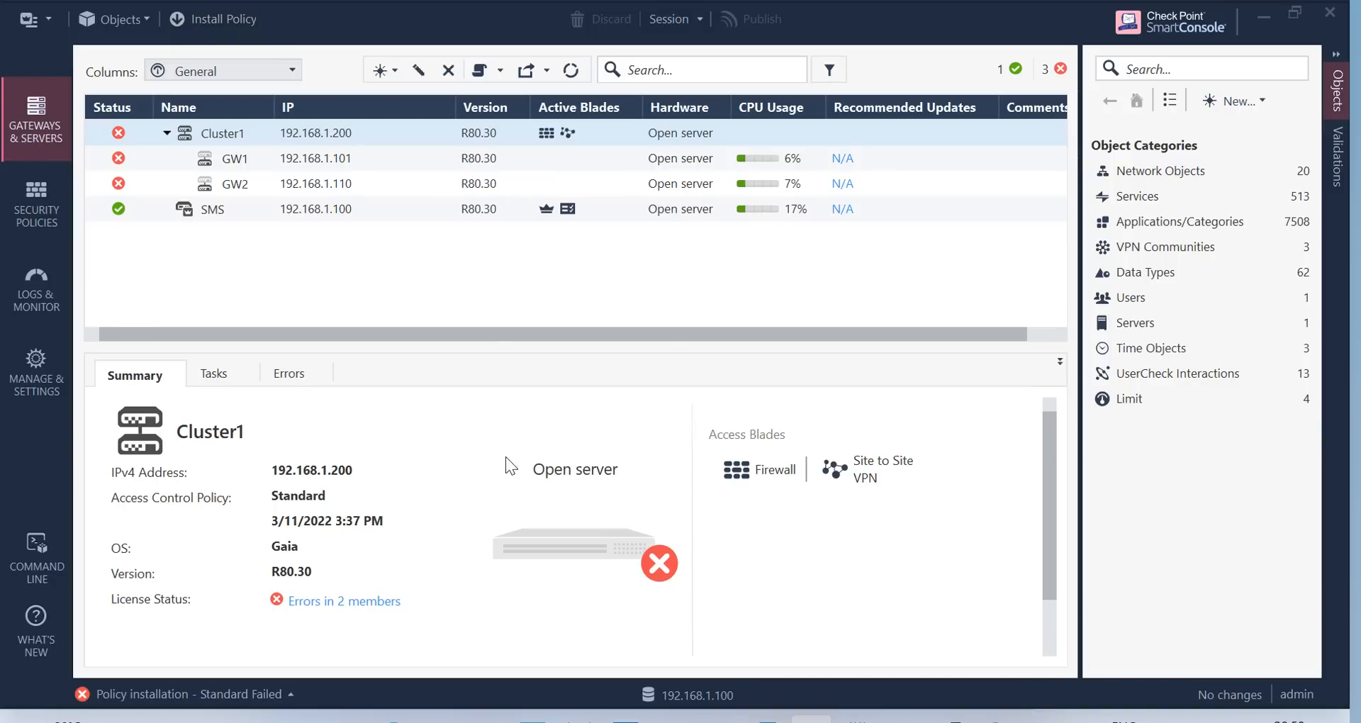
click(1022, 663)
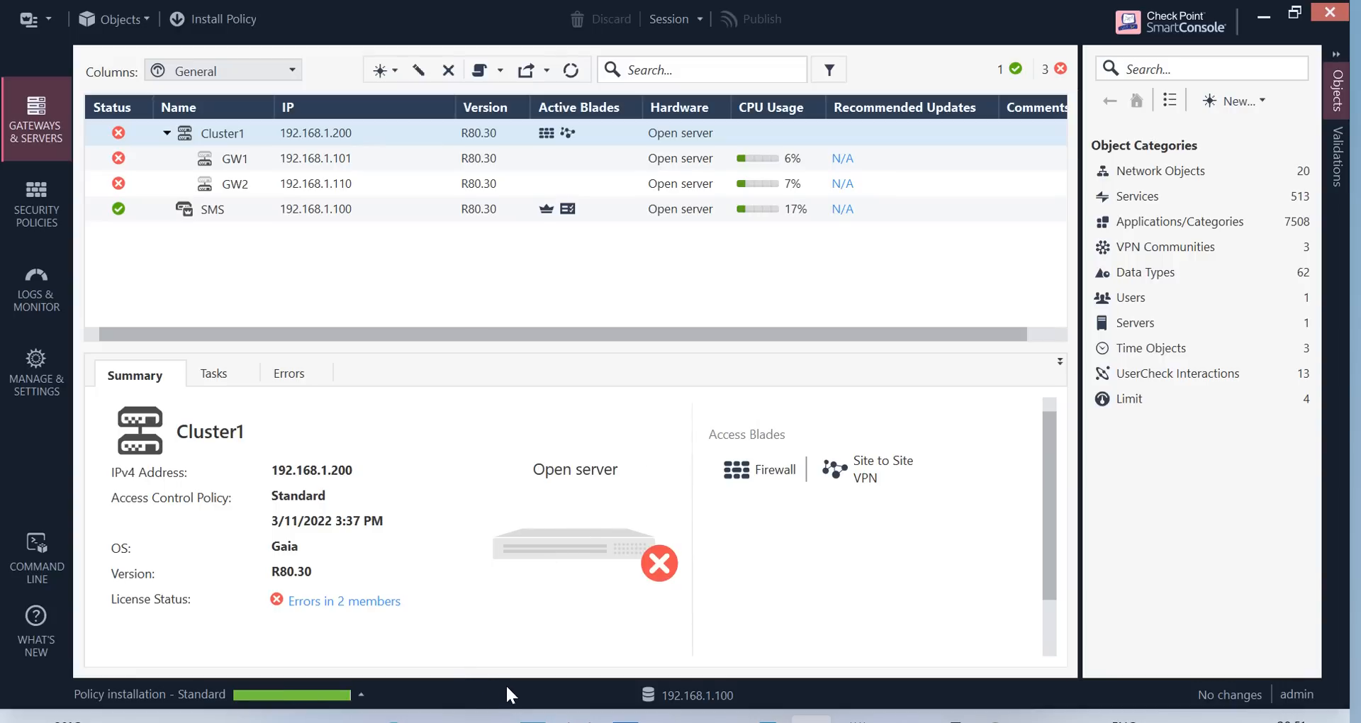
Check the latest installation's details in Recent Tasks, where GW1 fails for lacking a valid license
click(359, 702)
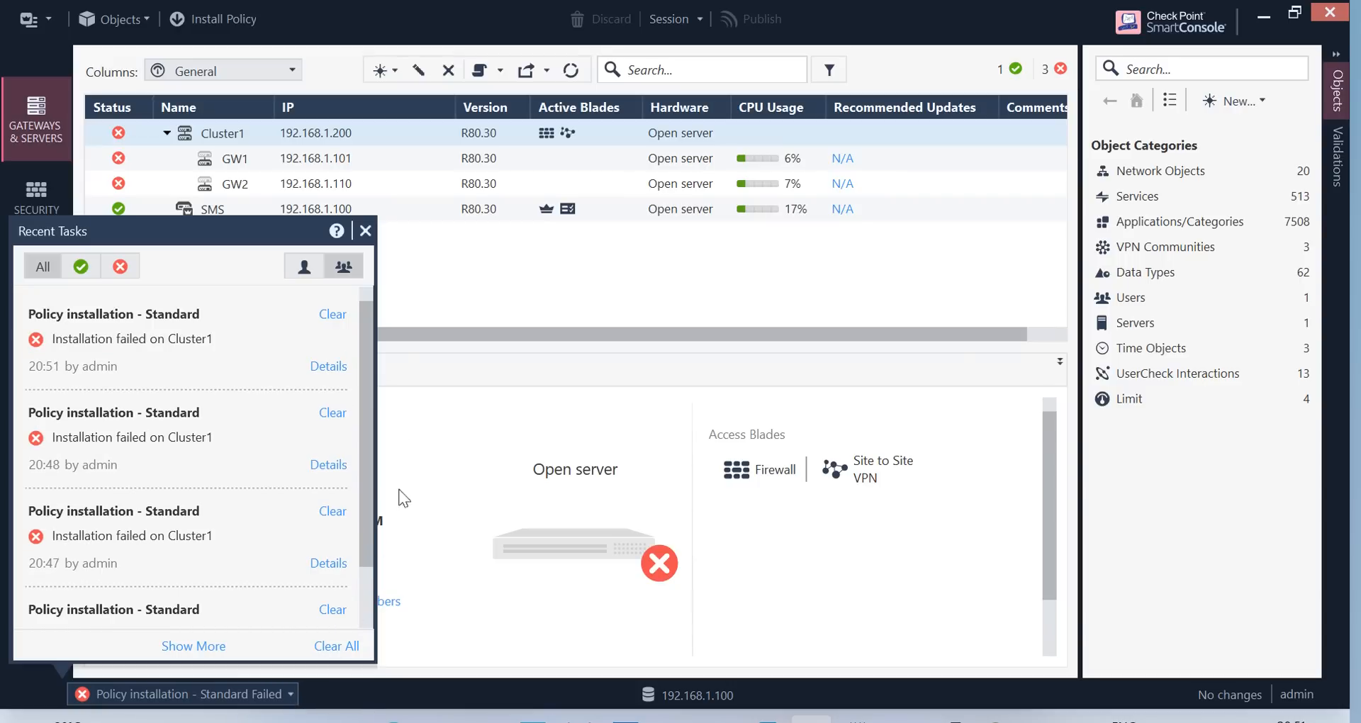
click(327, 366)
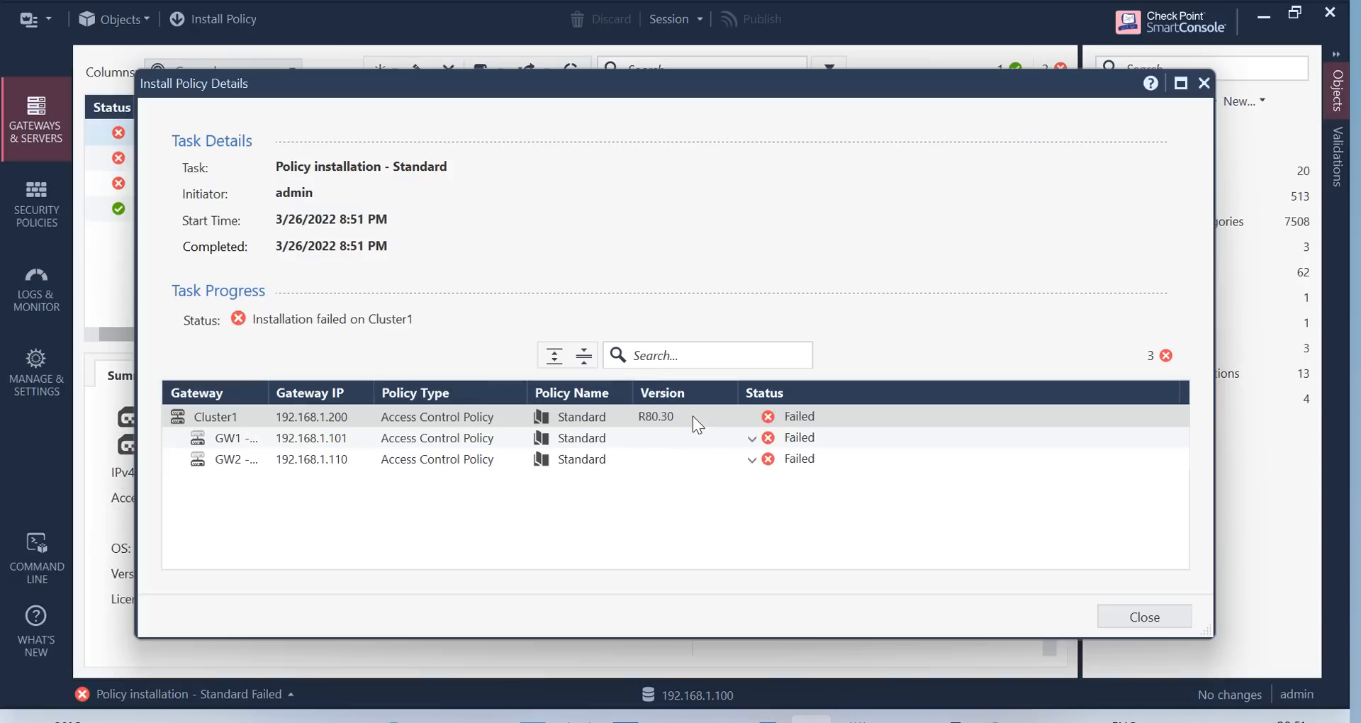
click(754, 438)
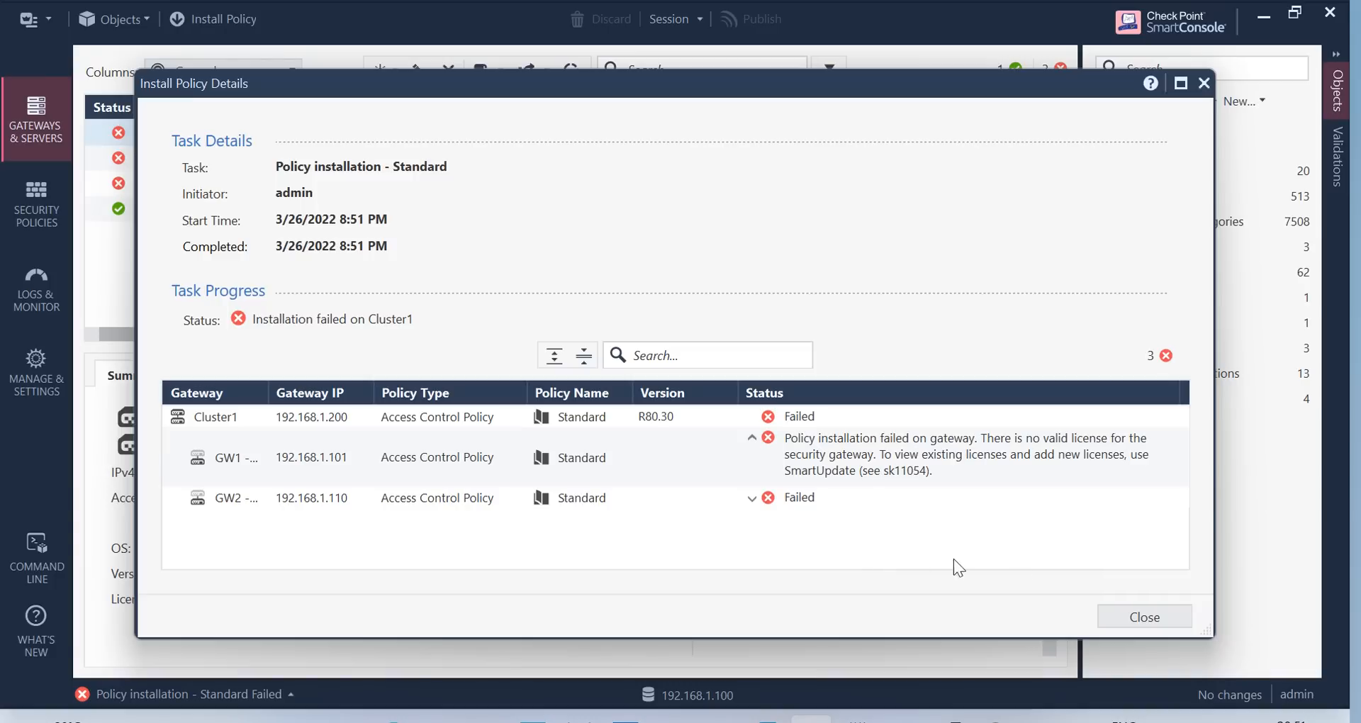
click(1170, 614)
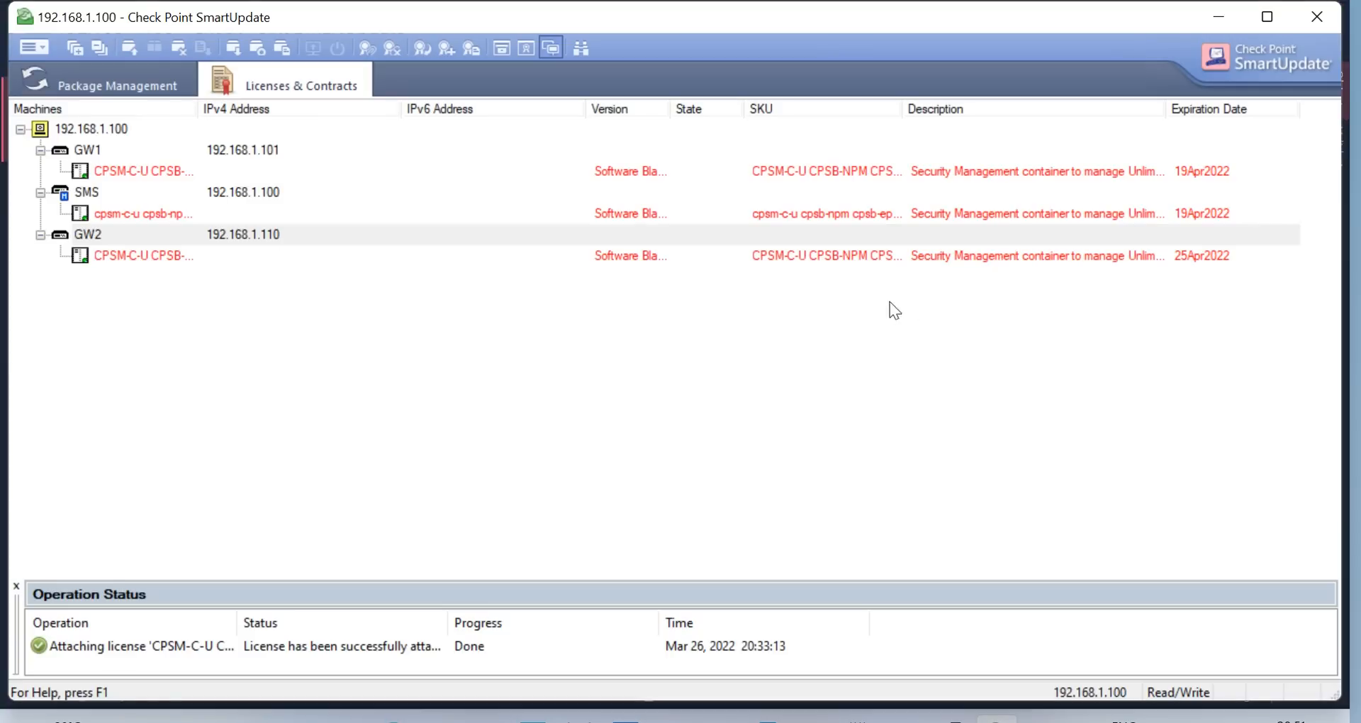
Review GW1's license properties, then detach that license from GW1
click(168, 170)
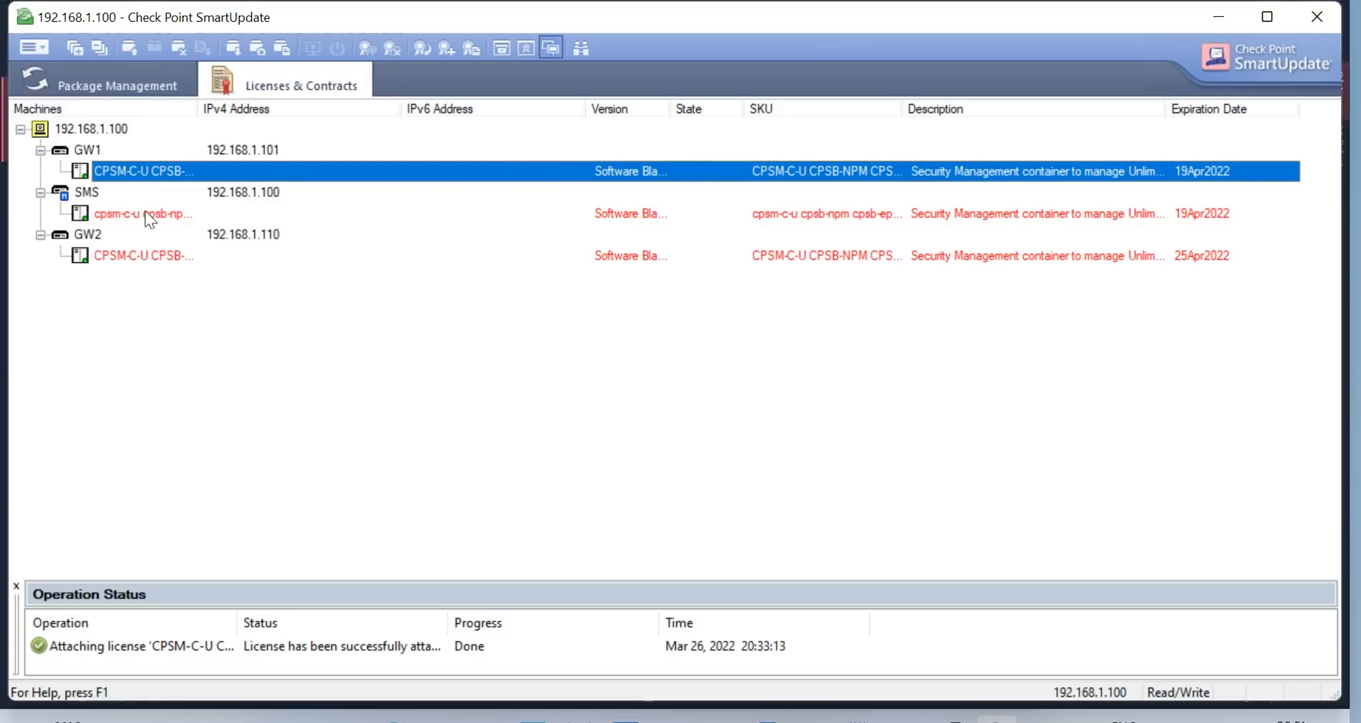
click(152, 229)
click(154, 215)
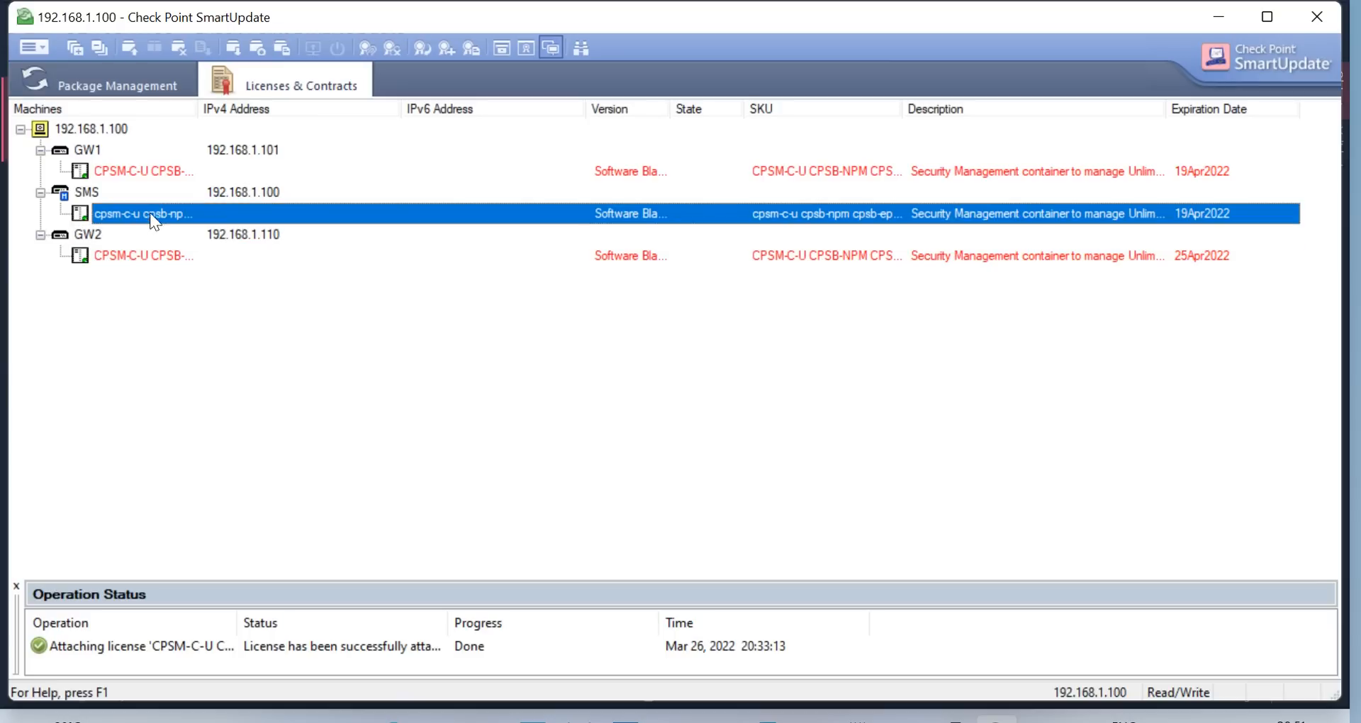
double_click(159, 178)
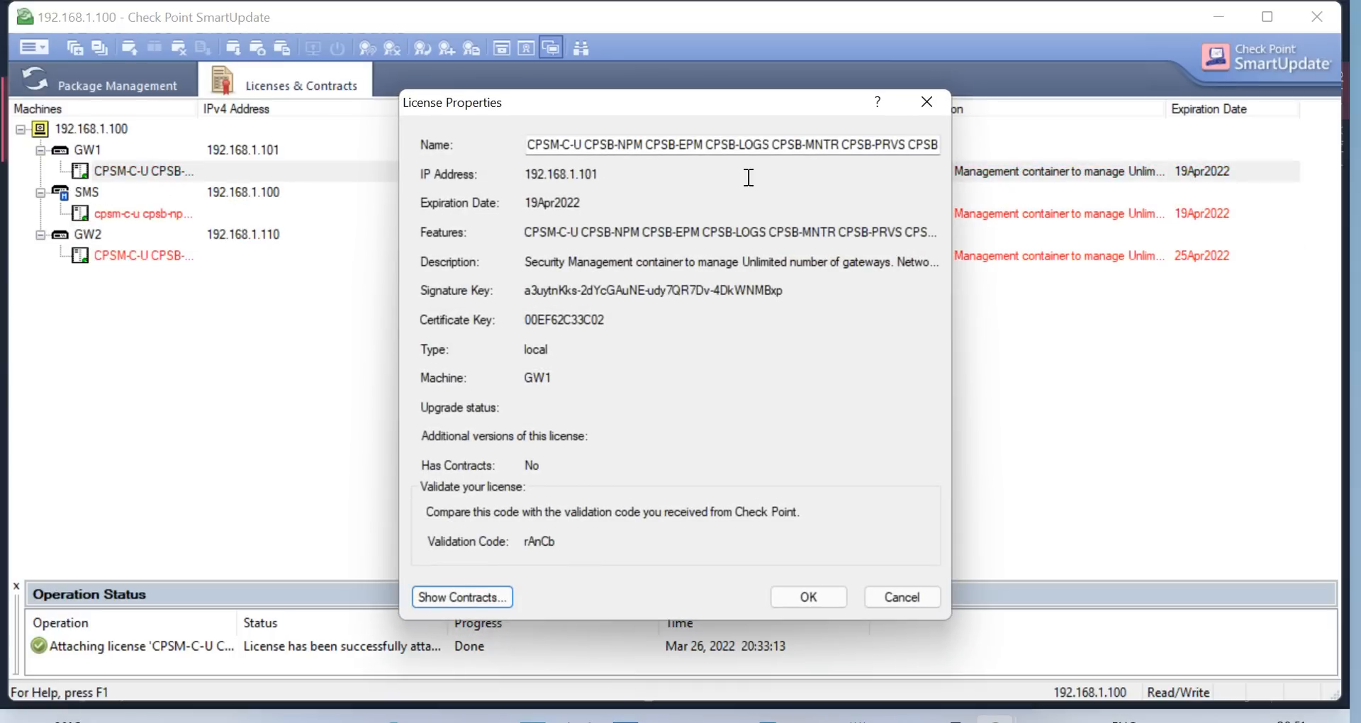
click(933, 110)
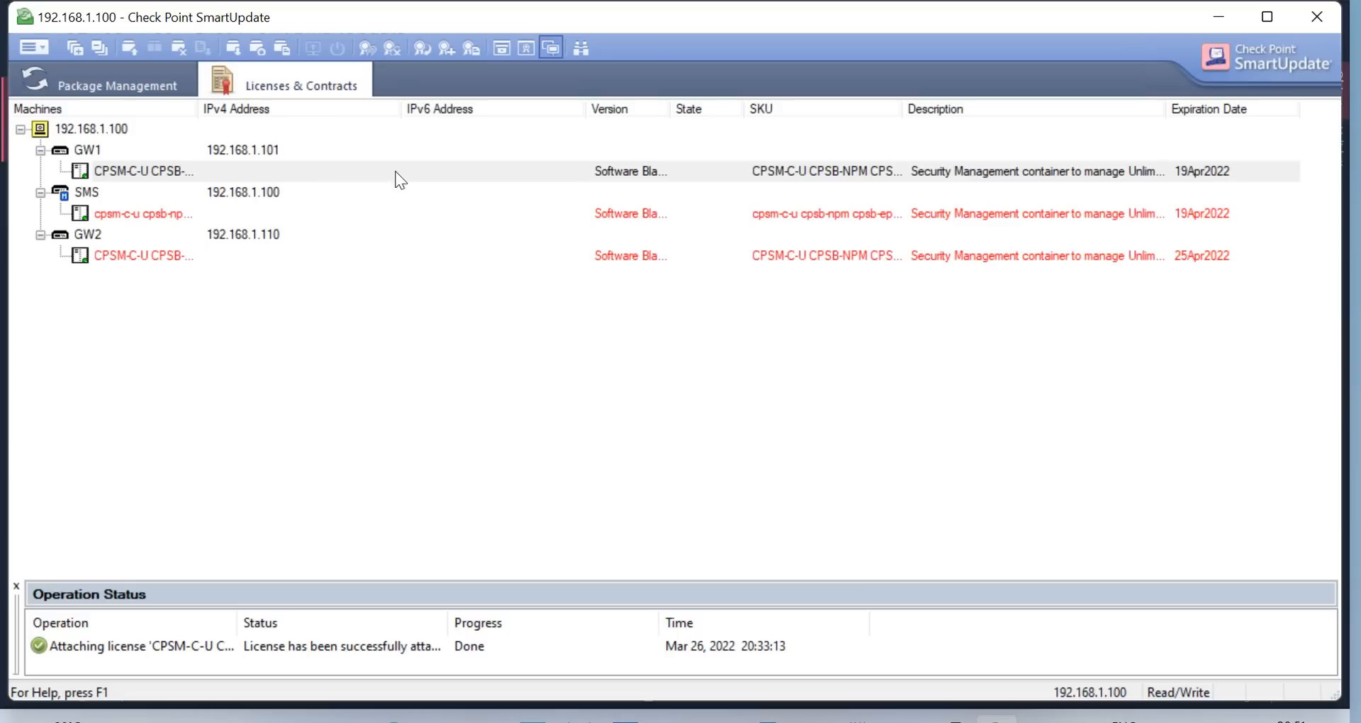
right_click(153, 168)
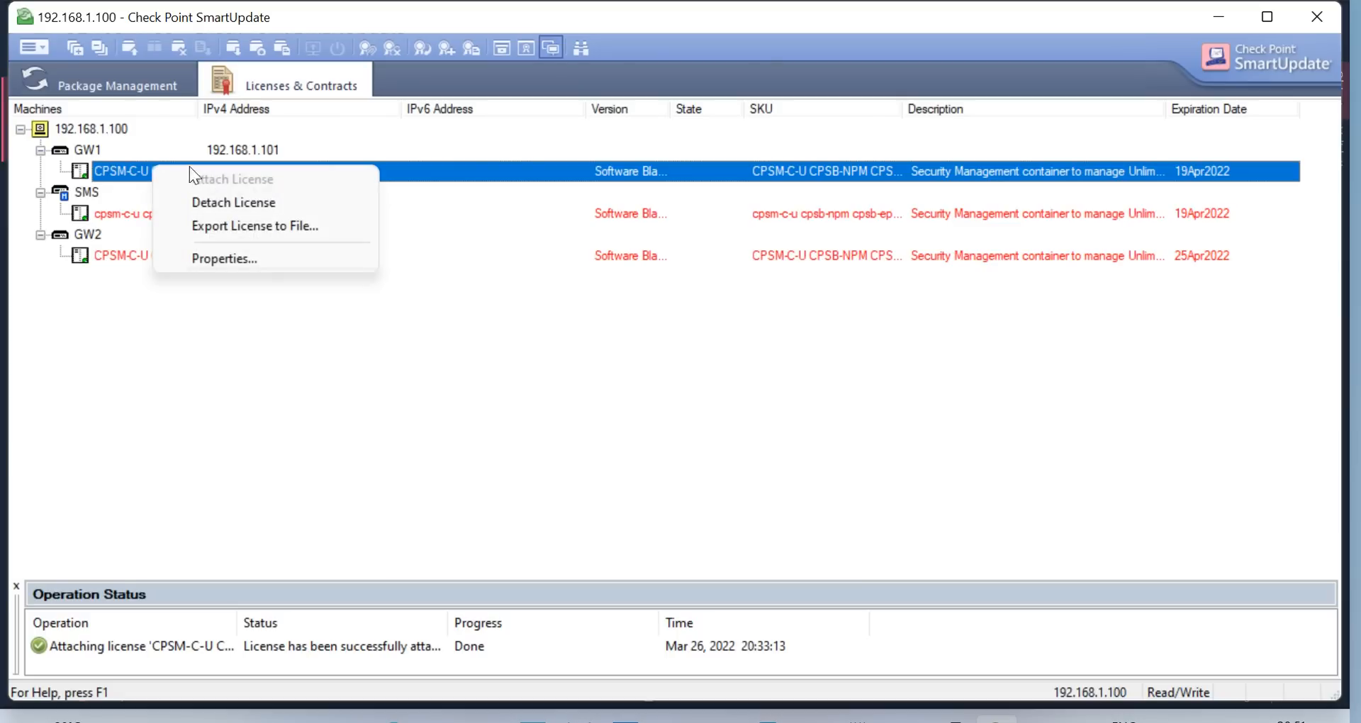
click(251, 202)
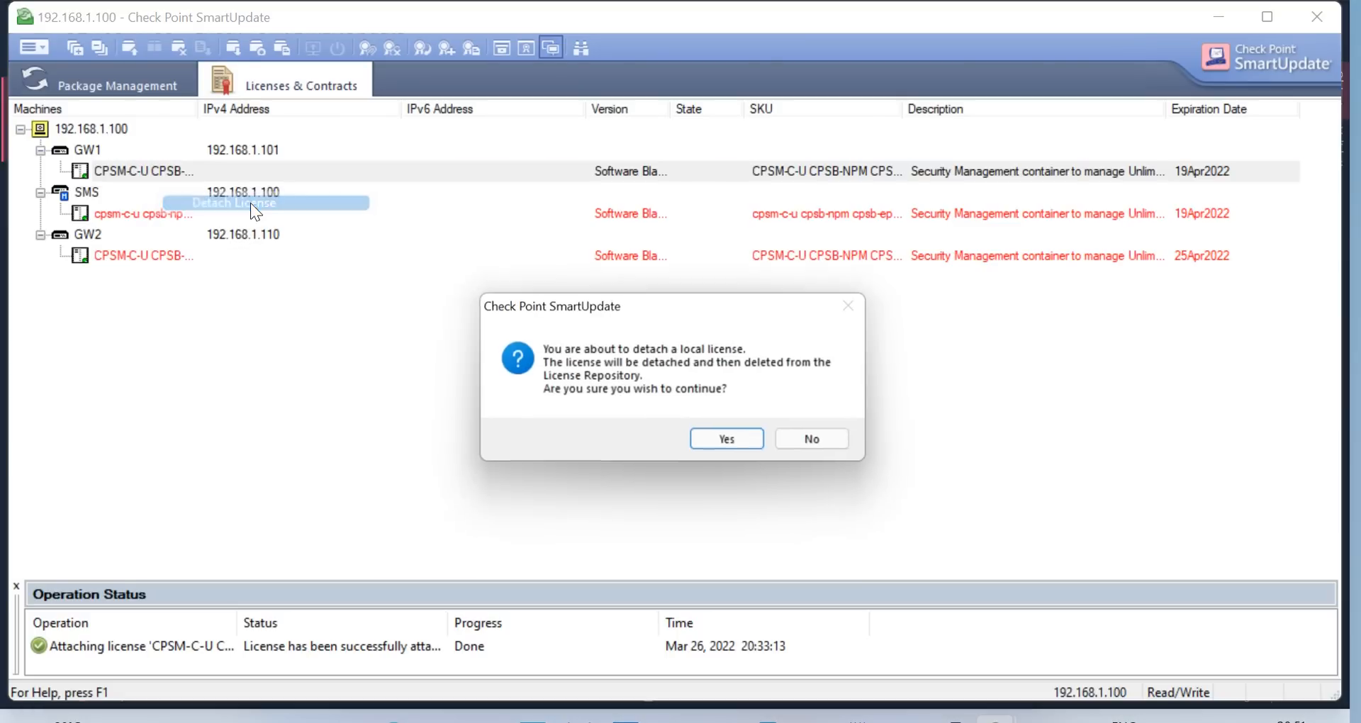
click(738, 446)
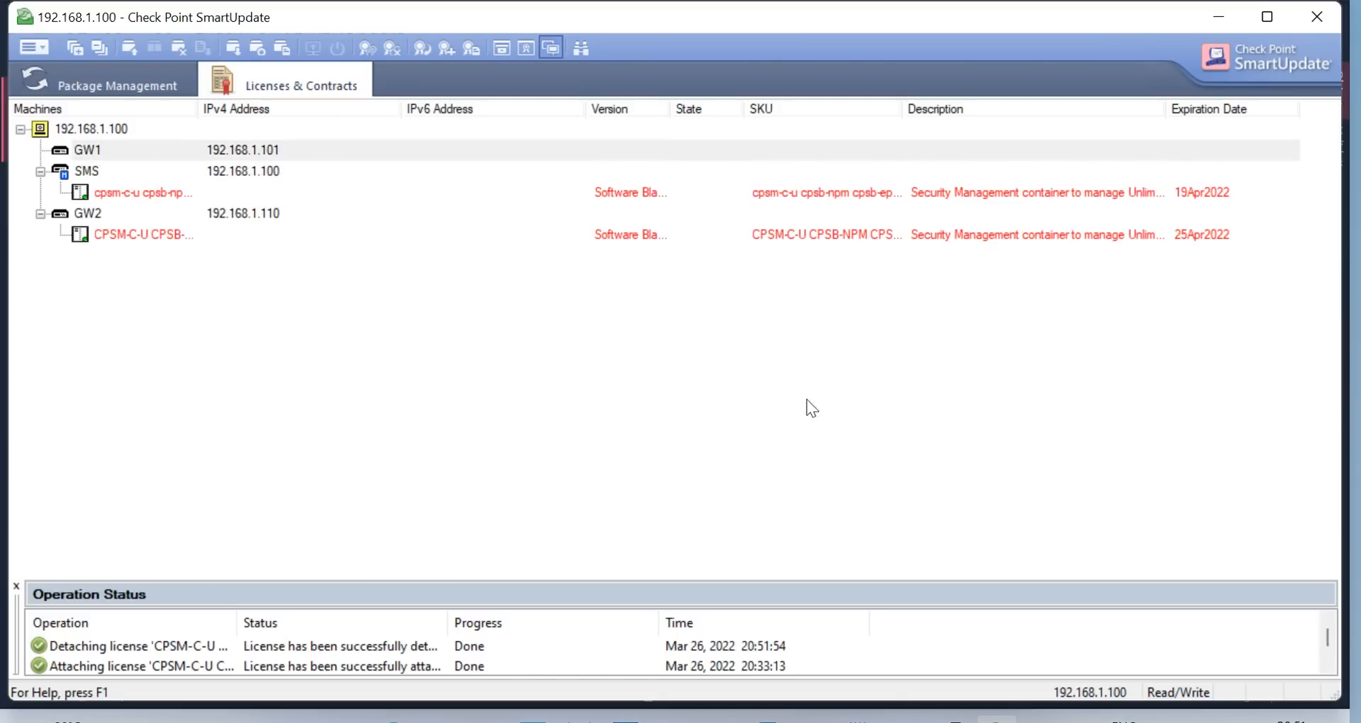
Re-import CPLicenseFile (6); both its licenses already exist, so nothing is added
click(34, 47)
mouse_move(116, 138)
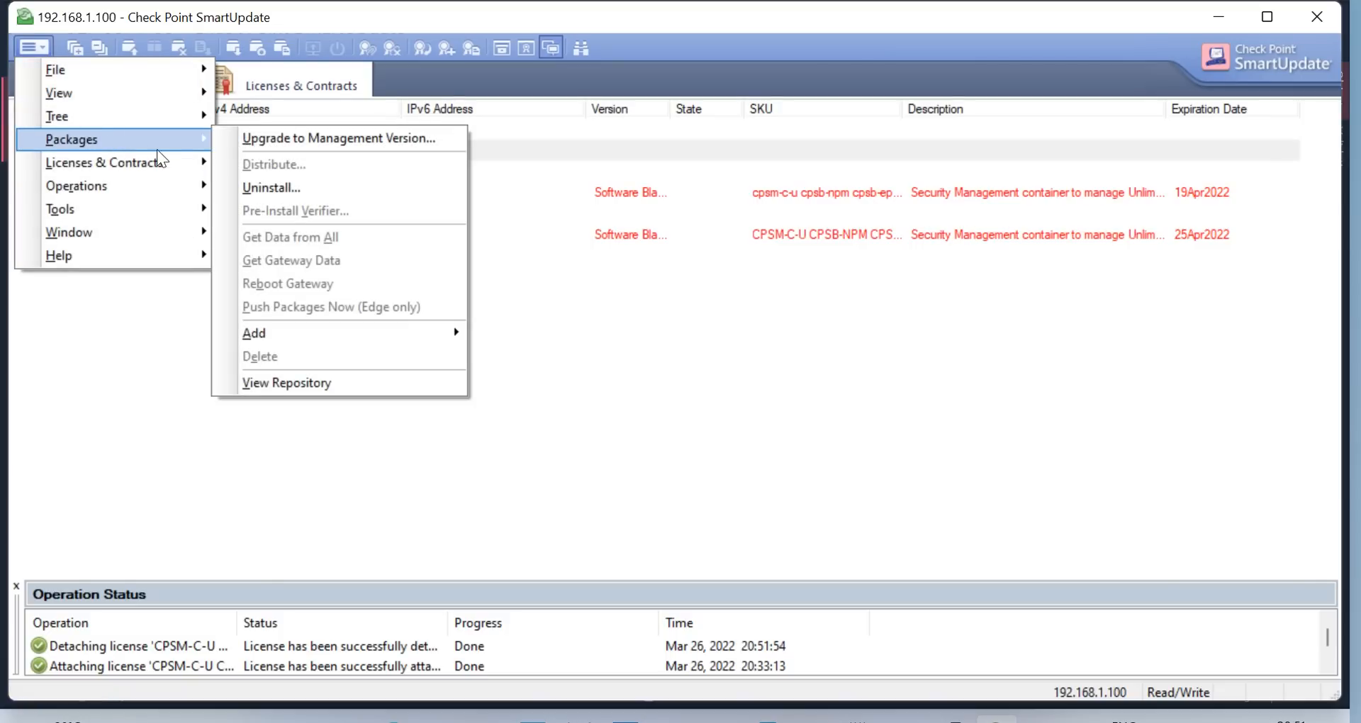
mouse_move(347, 340)
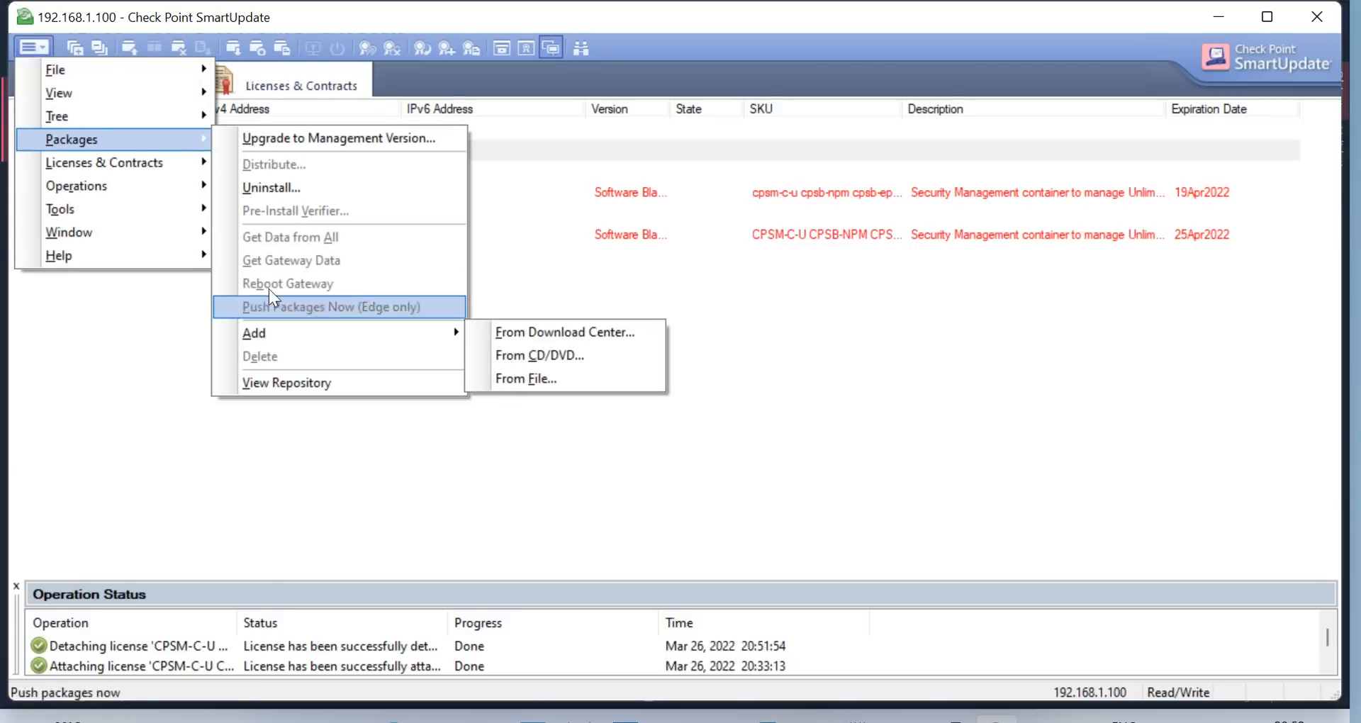
mouse_move(165, 172)
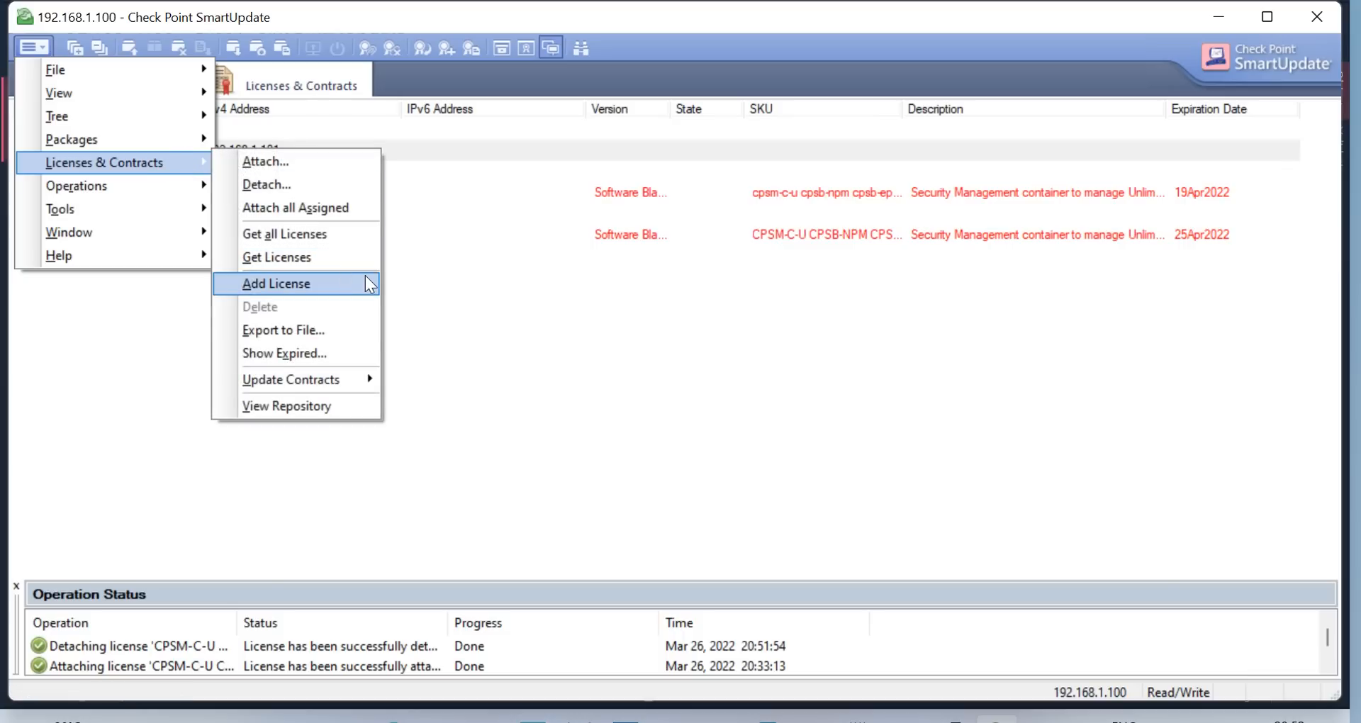
mouse_move(366, 283)
click(450, 303)
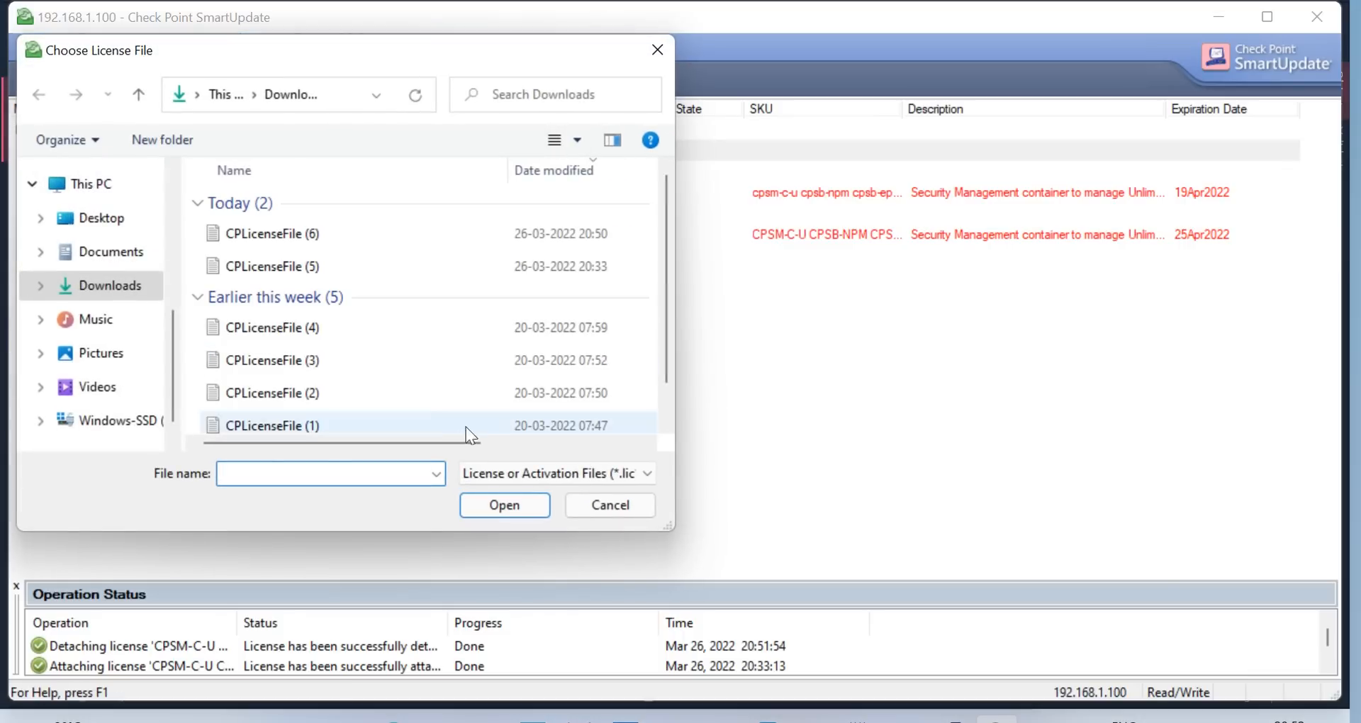
click(307, 233)
click(504, 505)
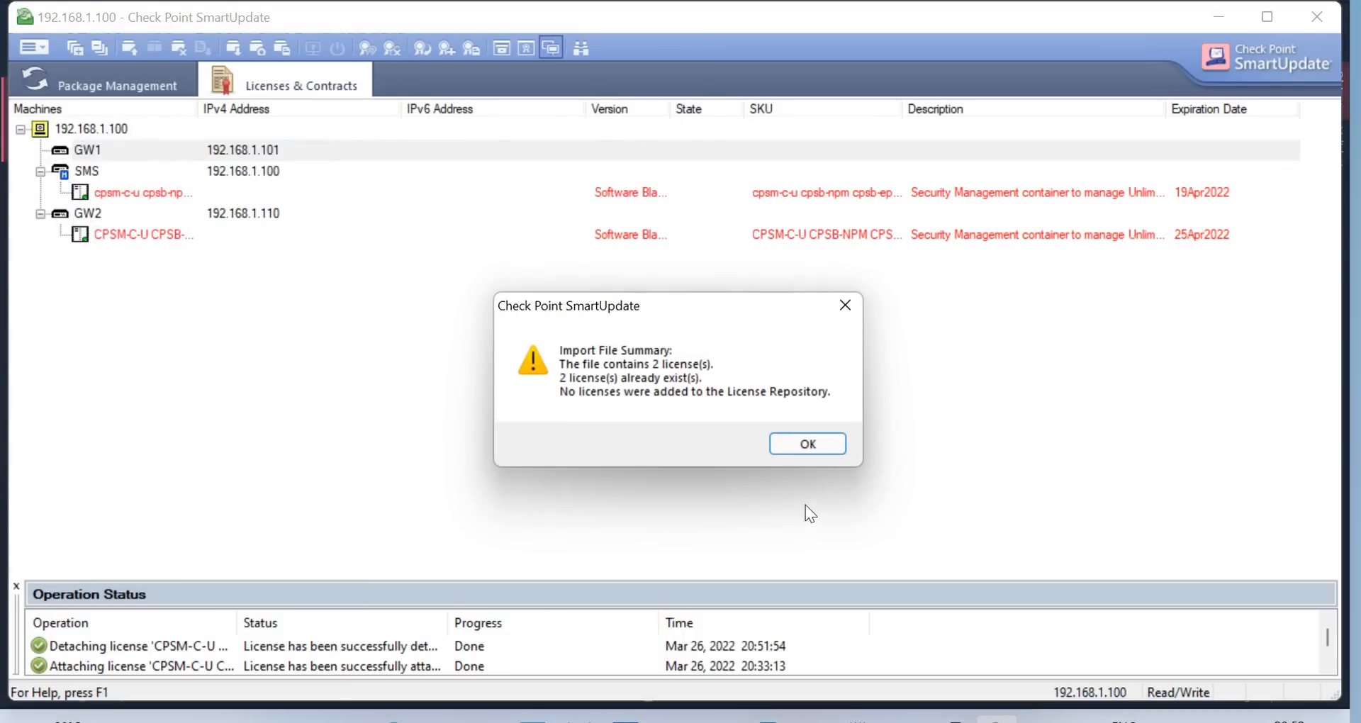
click(806, 447)
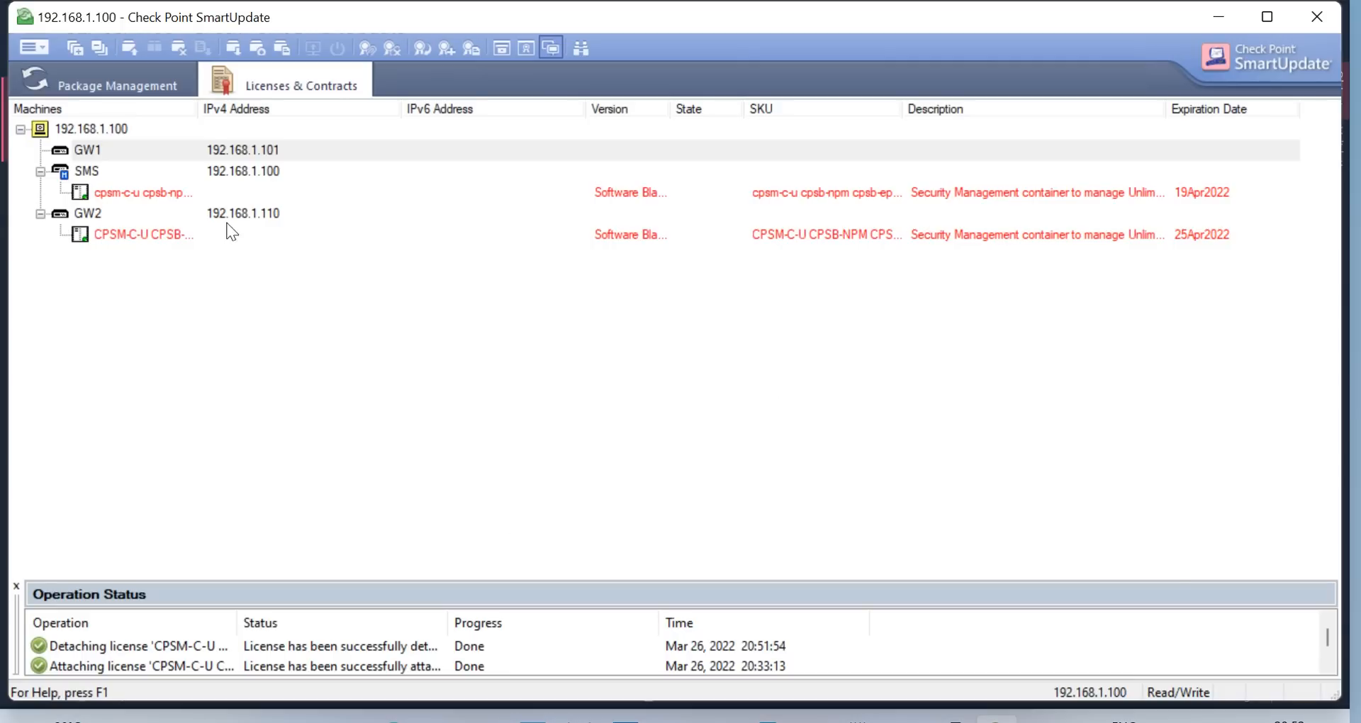
right_click(112, 156)
Get GW1's licenses (none found) and view the attachable licenses without attaching any
right_click(122, 149)
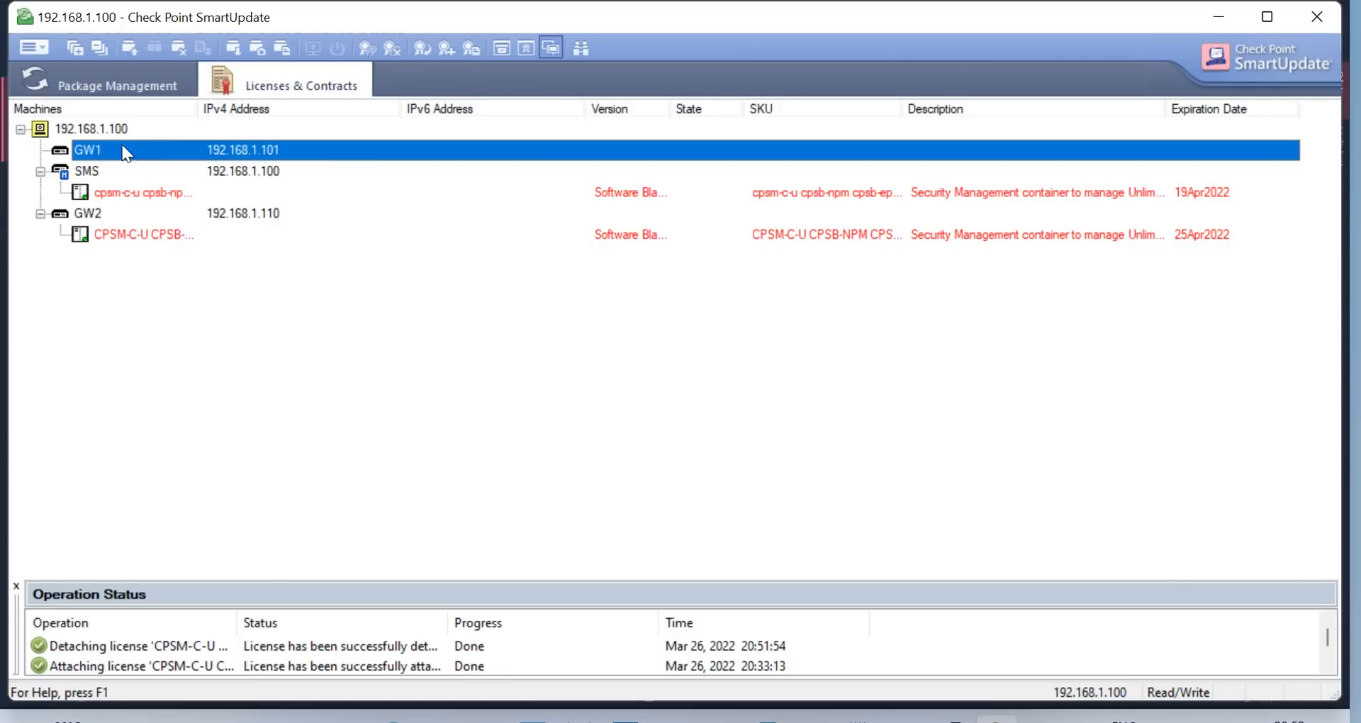
right_click(122, 149)
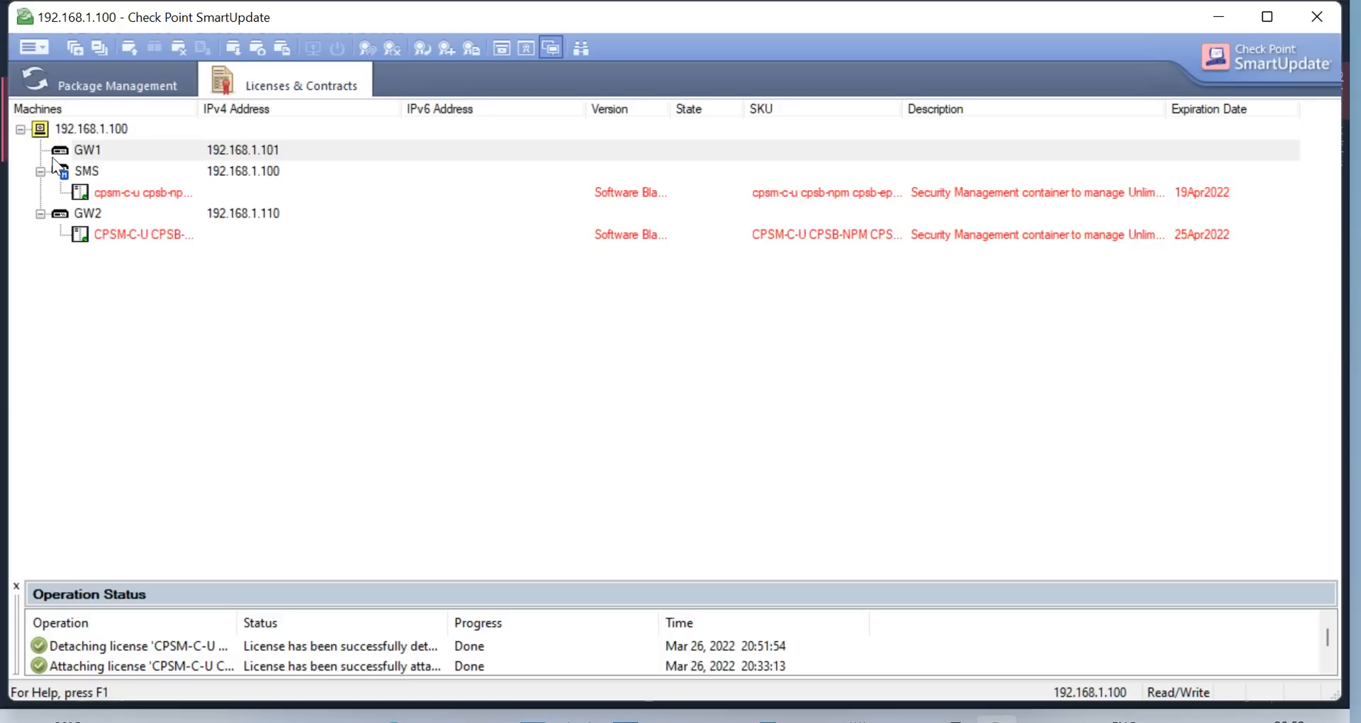
right_click(122, 152)
right_click(122, 152)
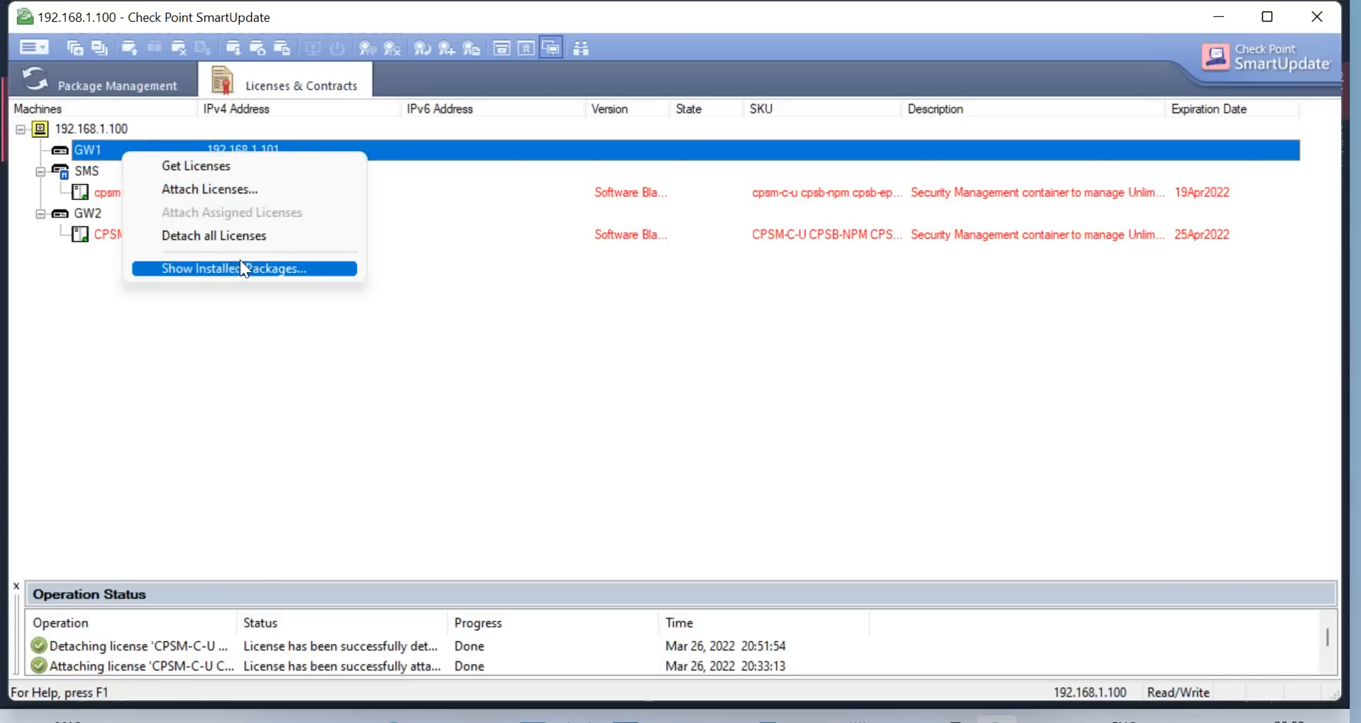
click(221, 167)
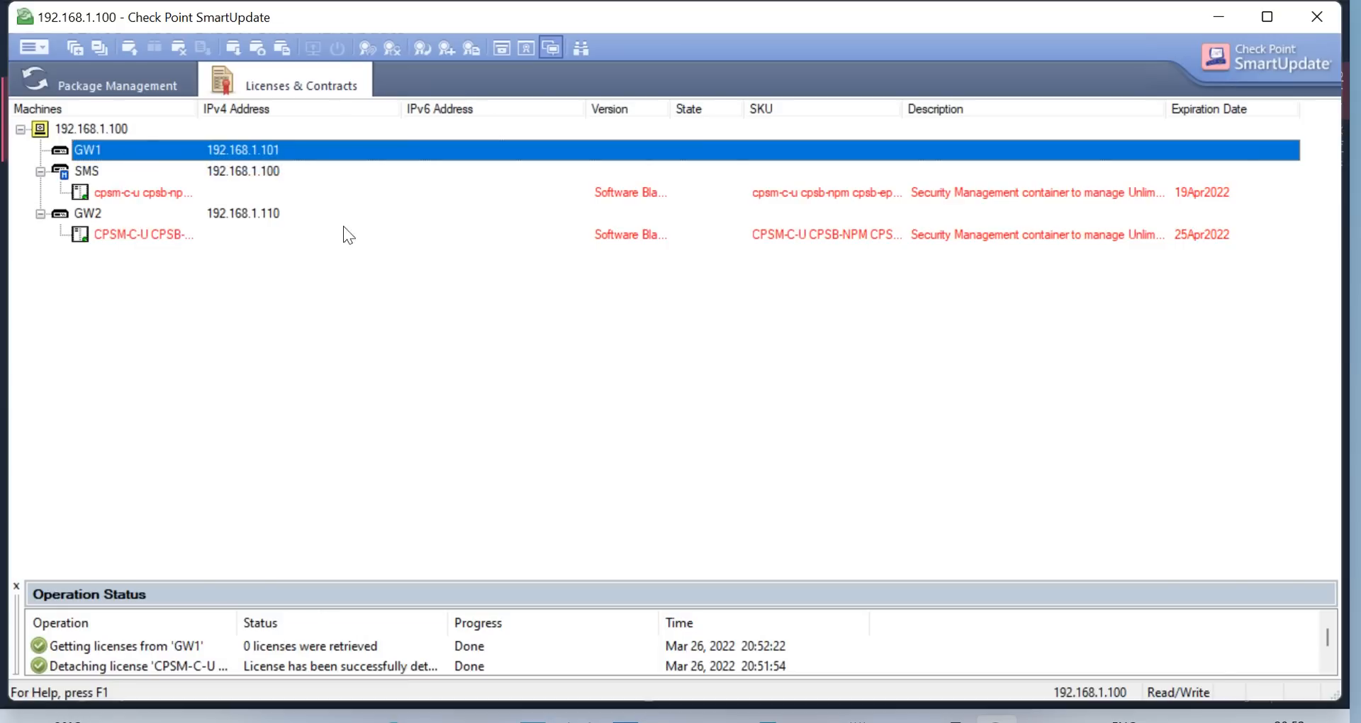
right_click(148, 147)
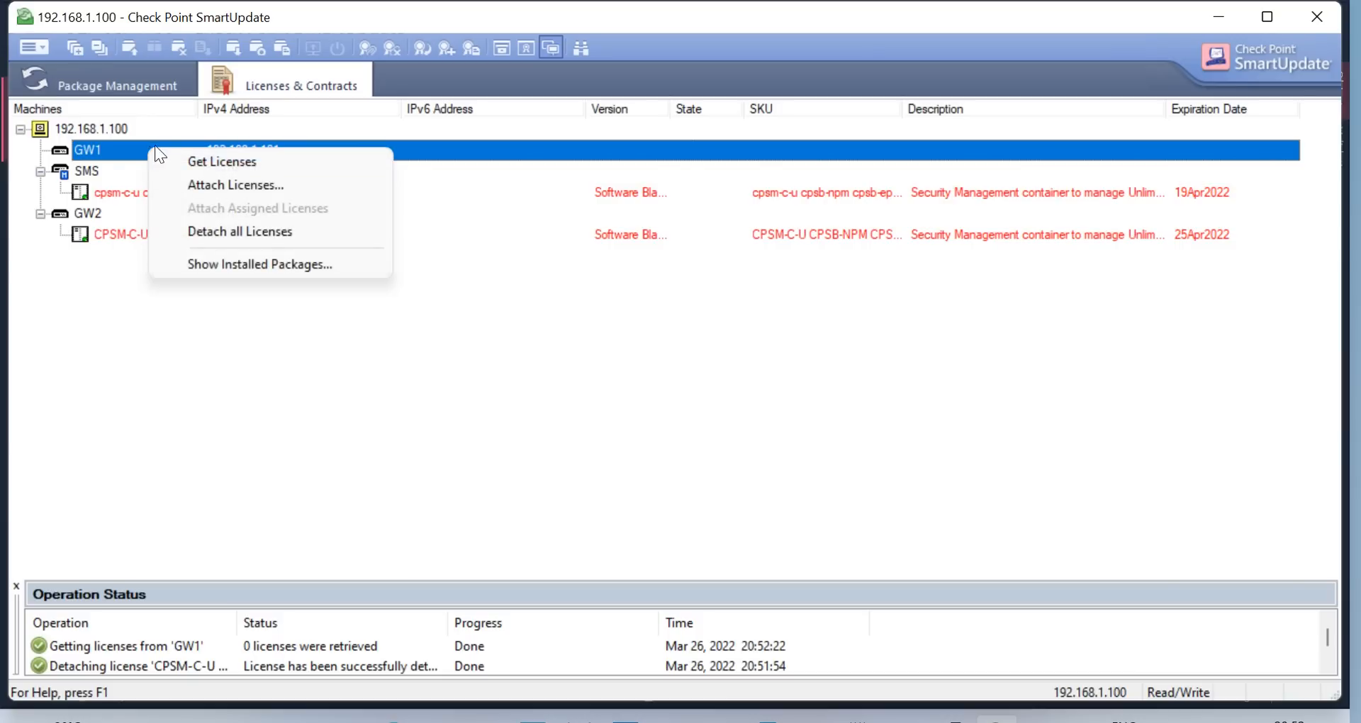
click(223, 186)
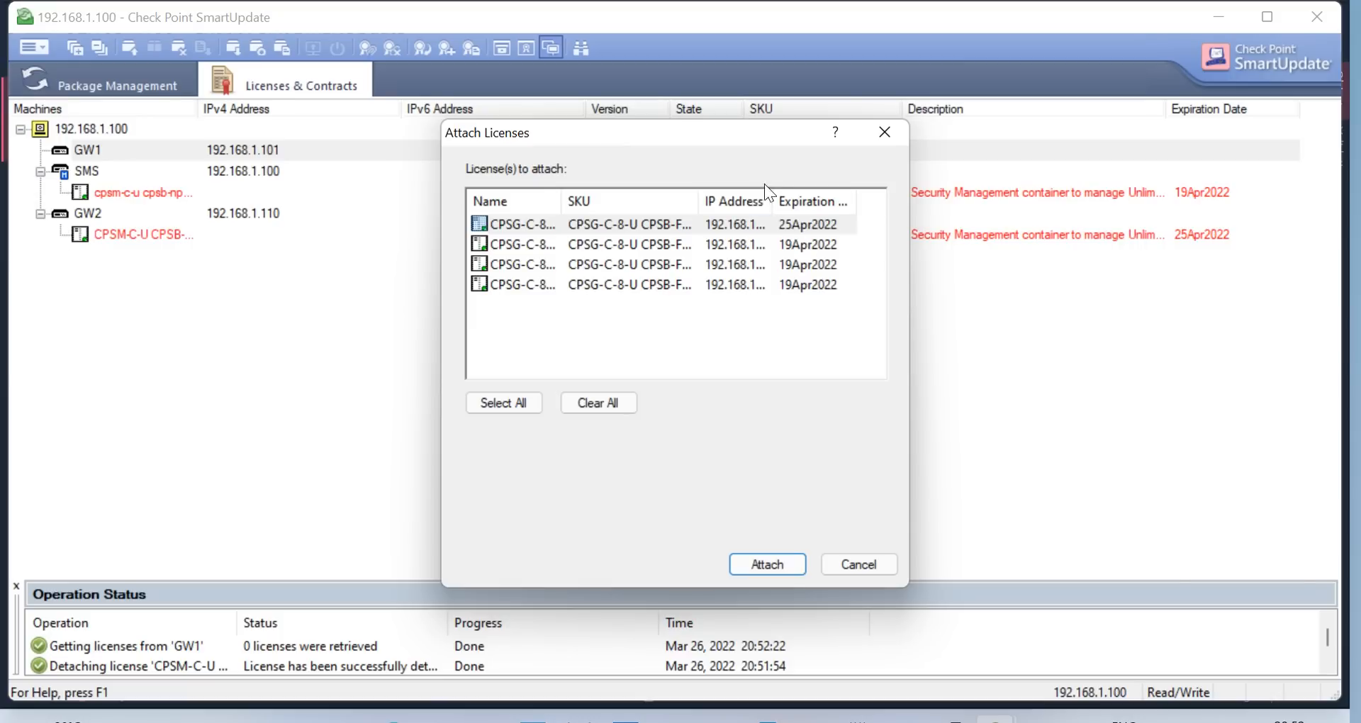
drag(774, 199, 891, 198)
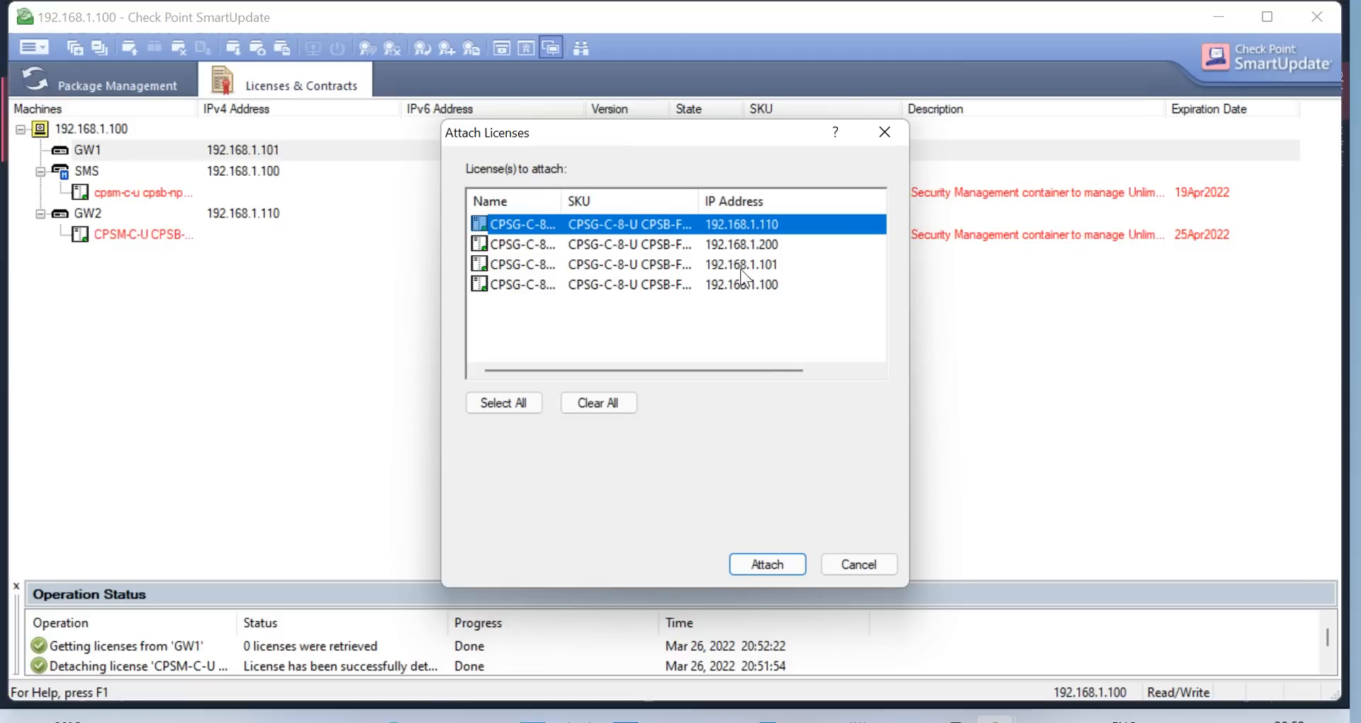
click(871, 564)
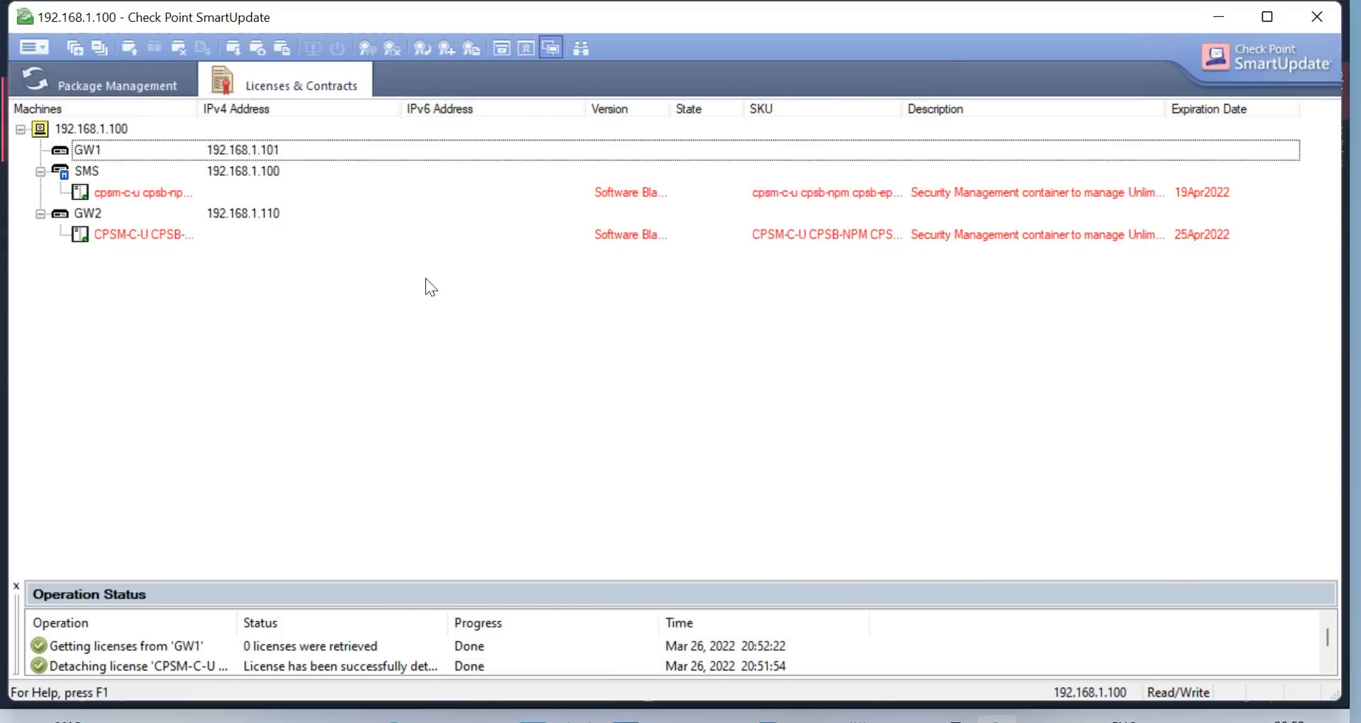
Try detaching all licenses from GW1, which reports that none are attached
right_click(106, 150)
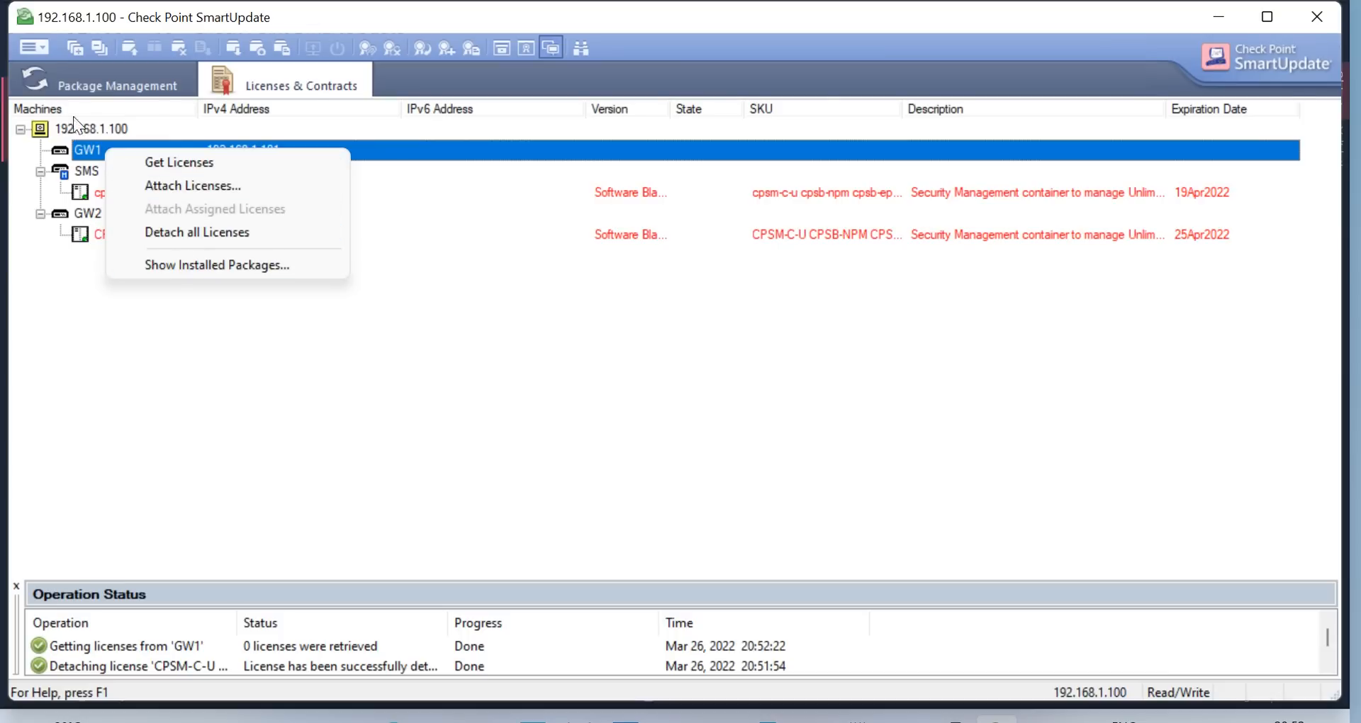
click(45, 48)
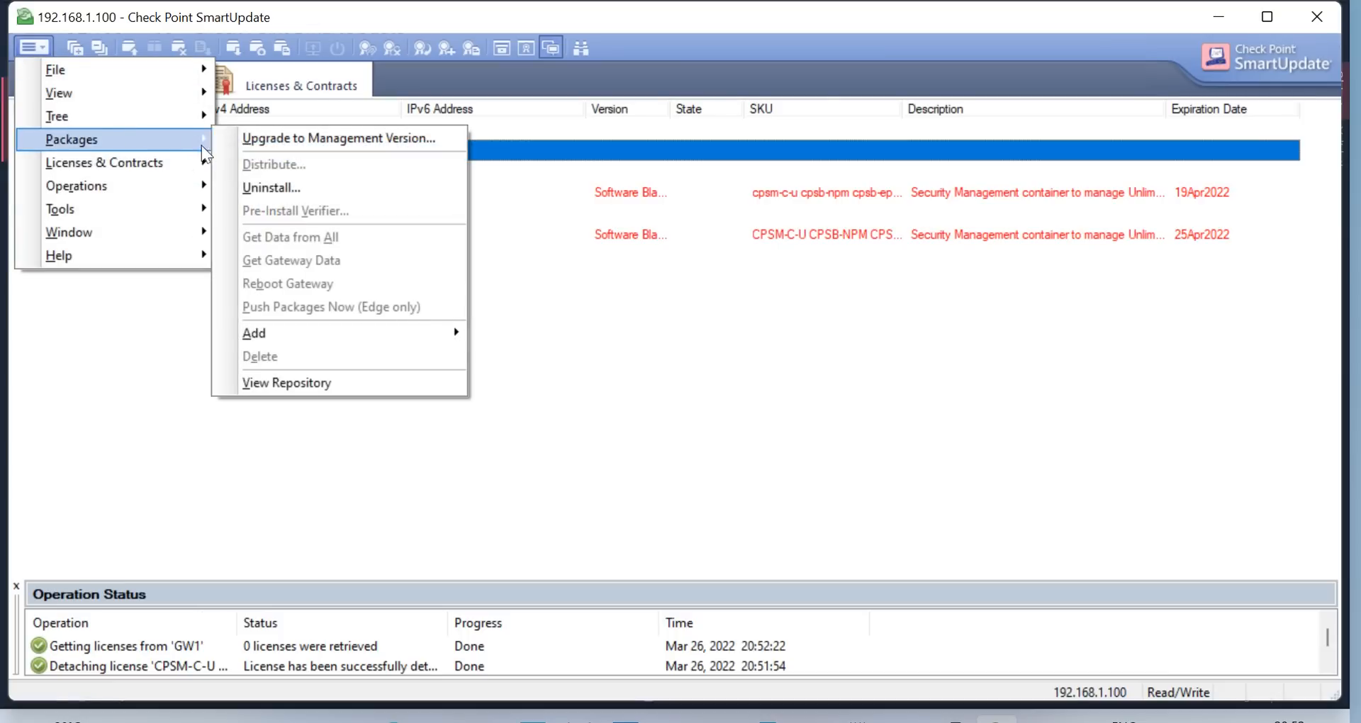
click(140, 321)
right_click(136, 151)
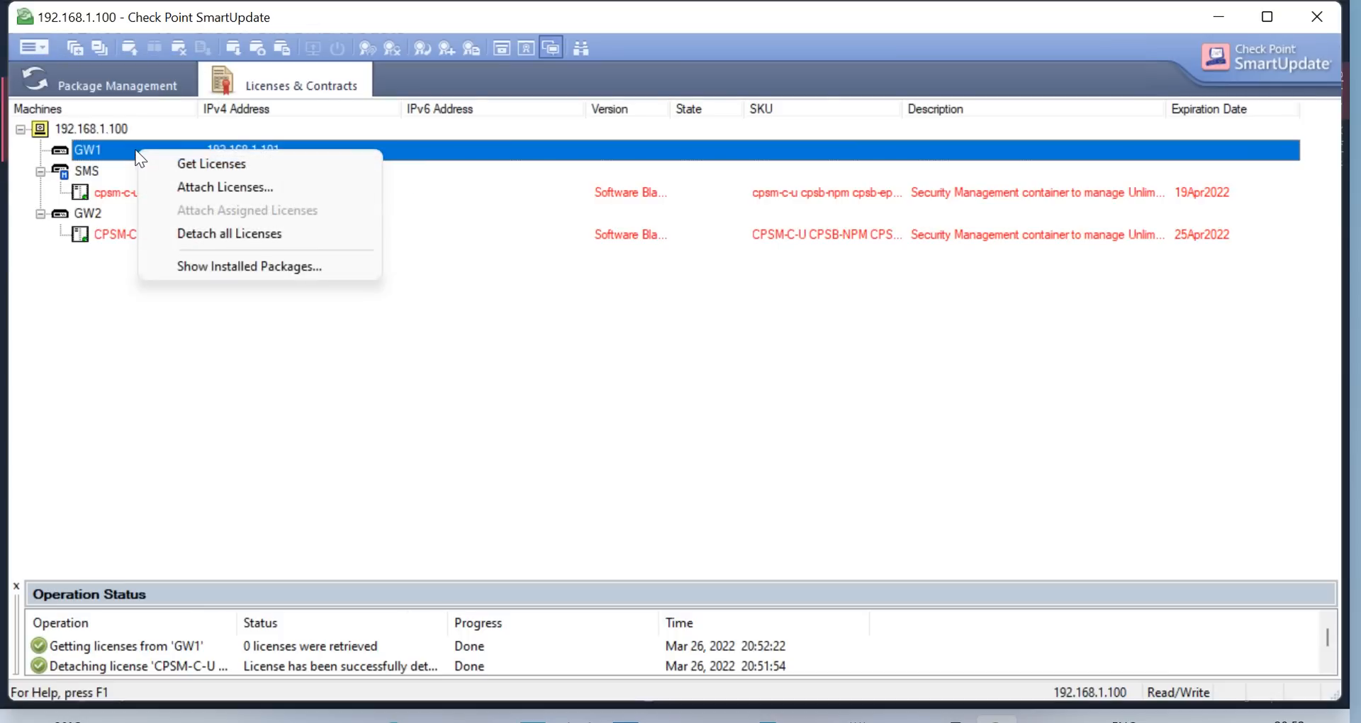
click(228, 234)
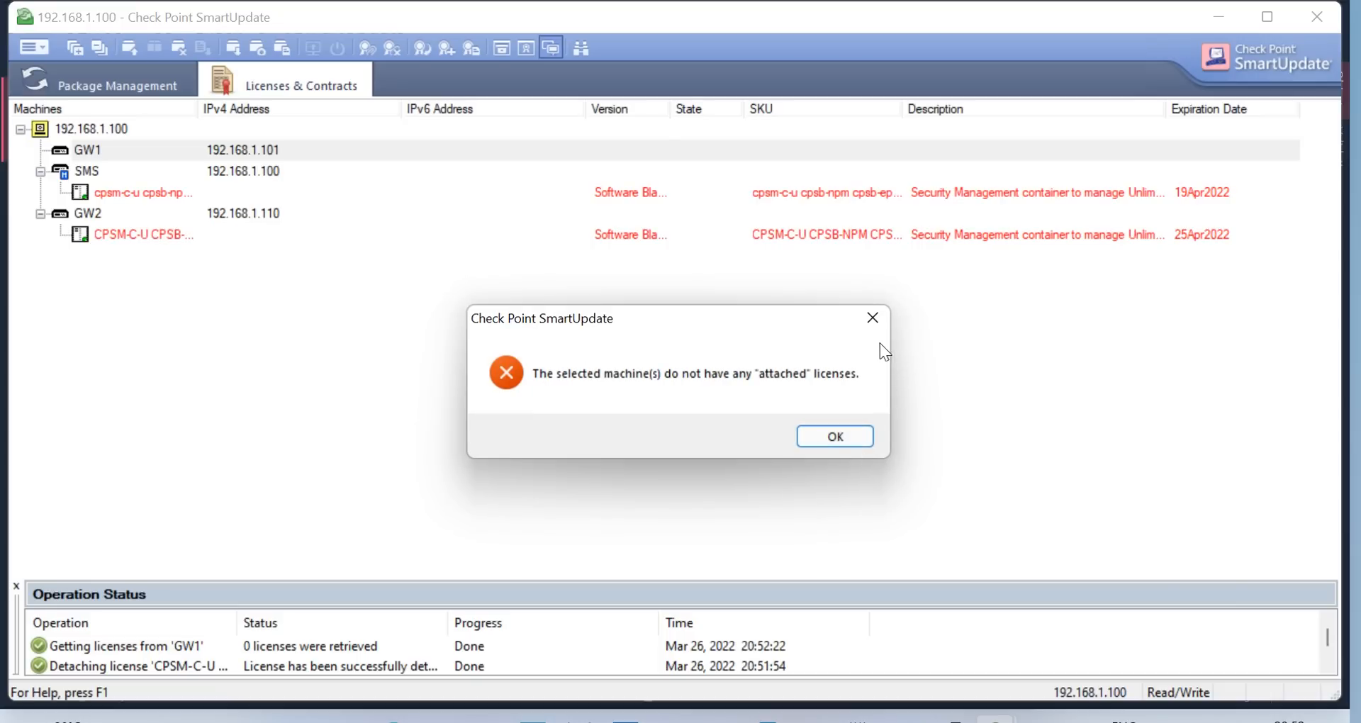
click(837, 439)
Import CPLicenseFile (6) again; its two licenses already exist in the repository
right_click(109, 151)
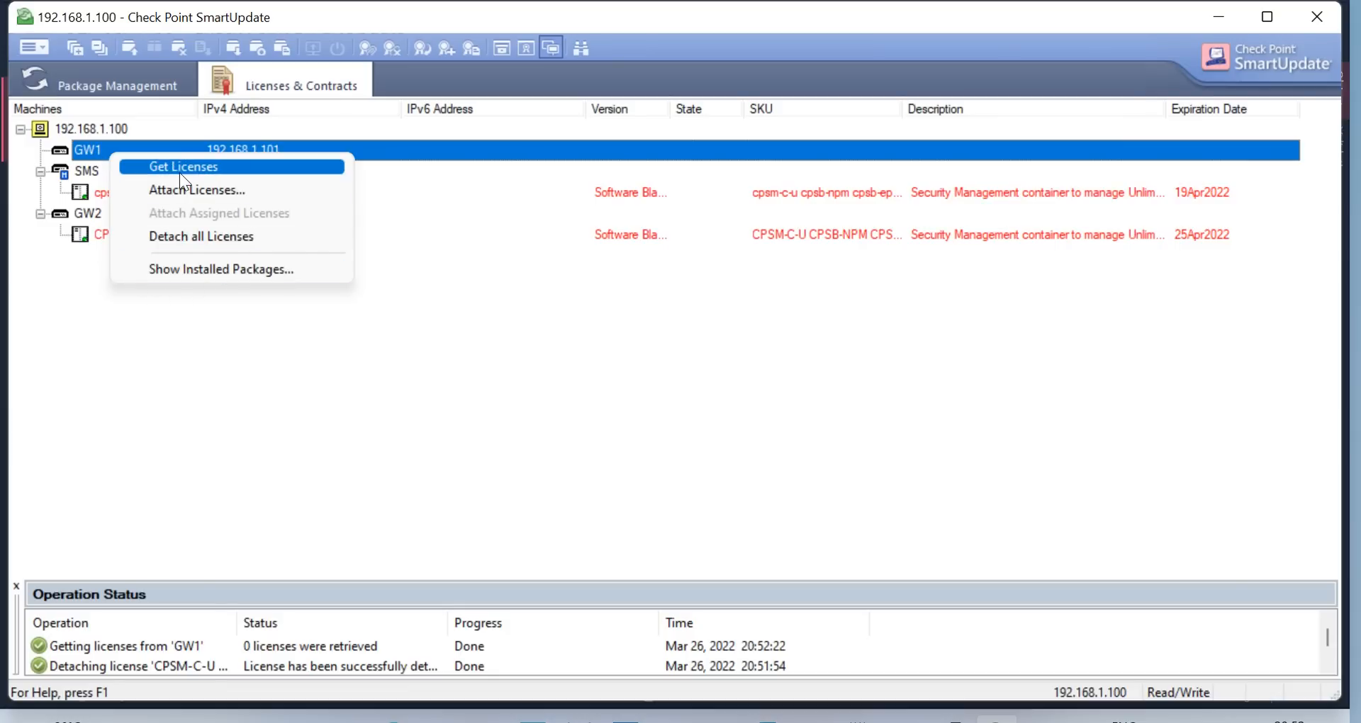
click(39, 47)
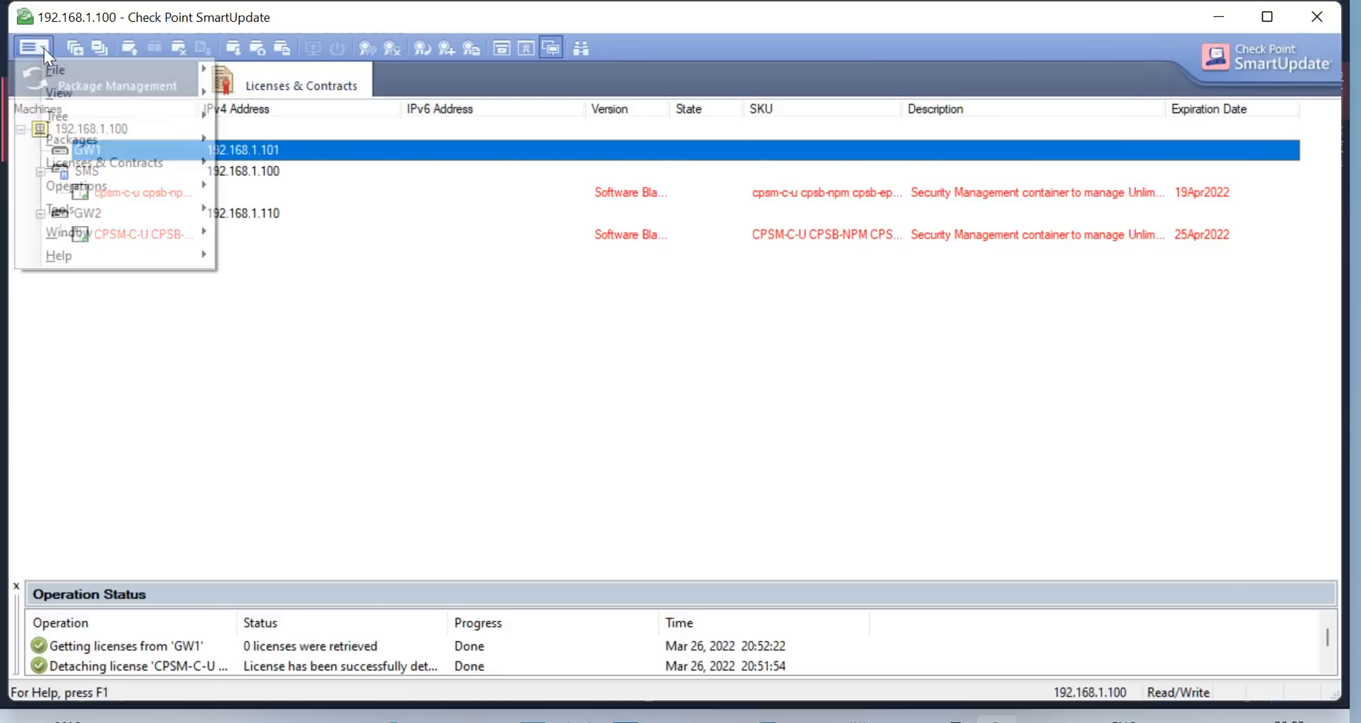
mouse_move(122, 165)
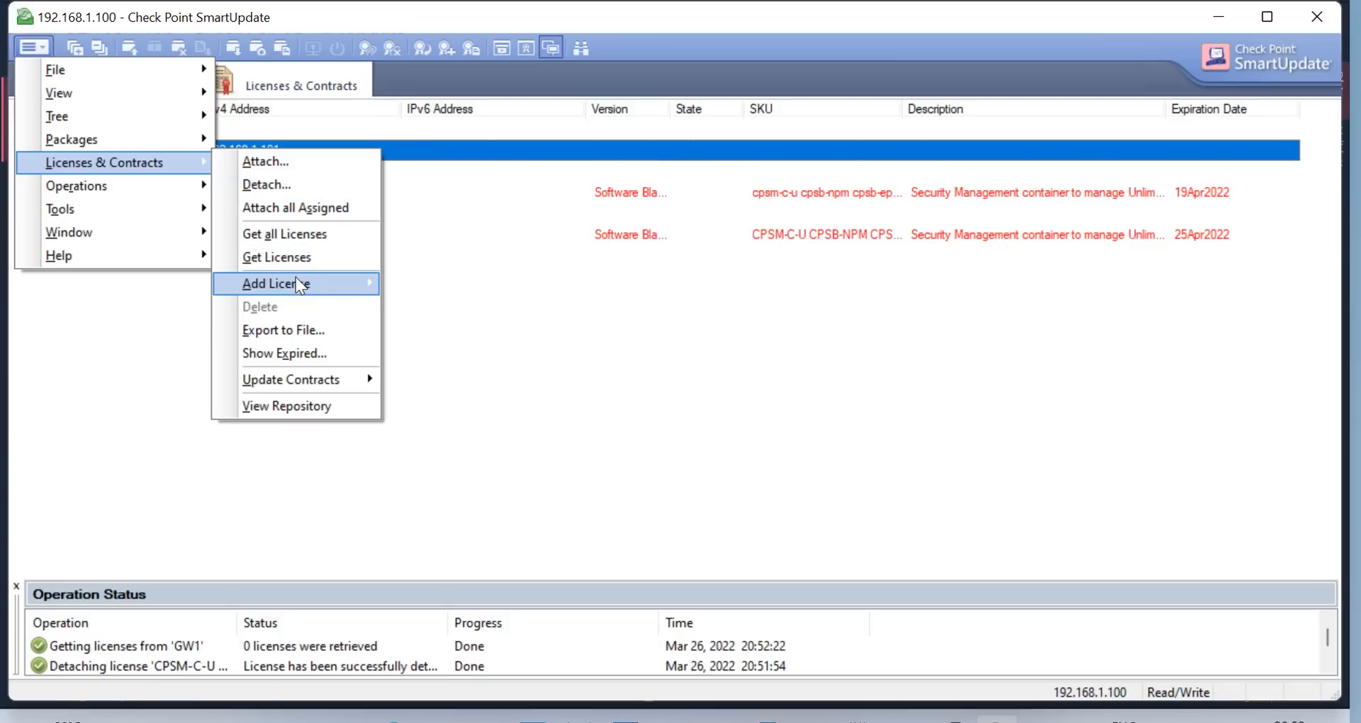
mouse_move(295, 280)
click(448, 307)
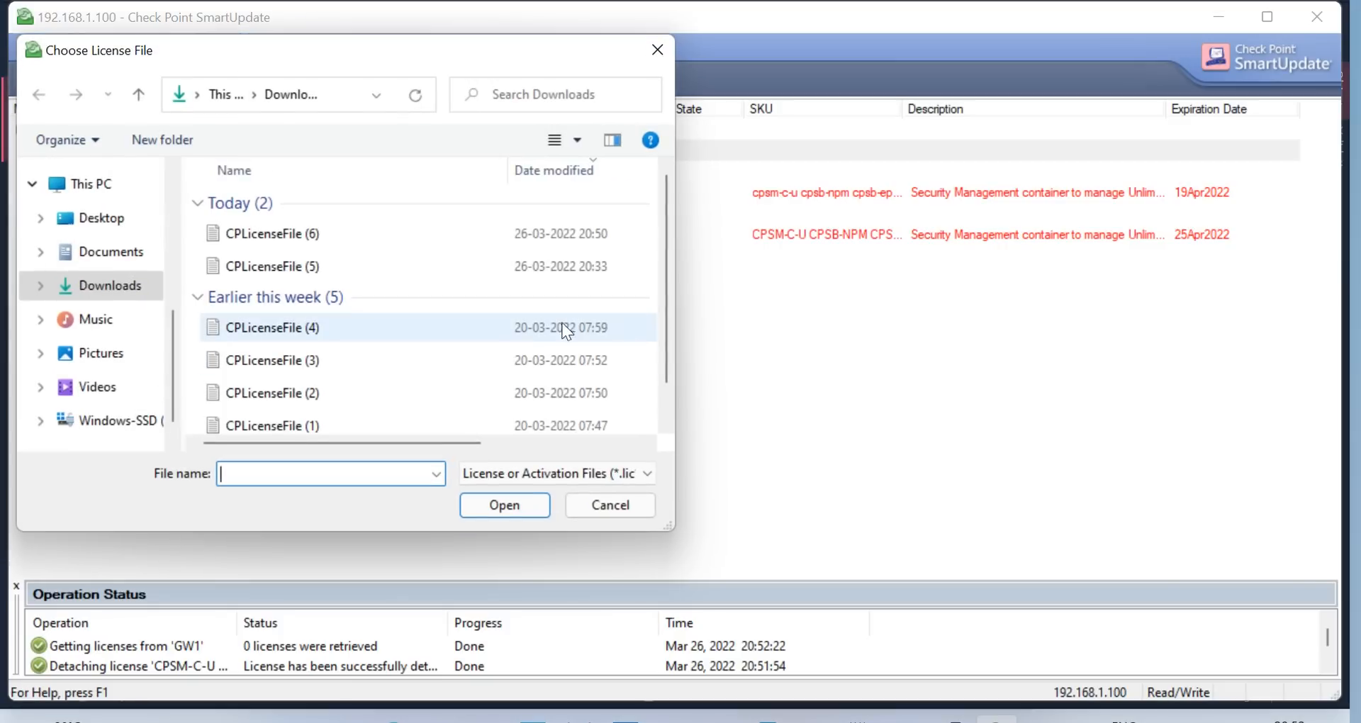
click(355, 234)
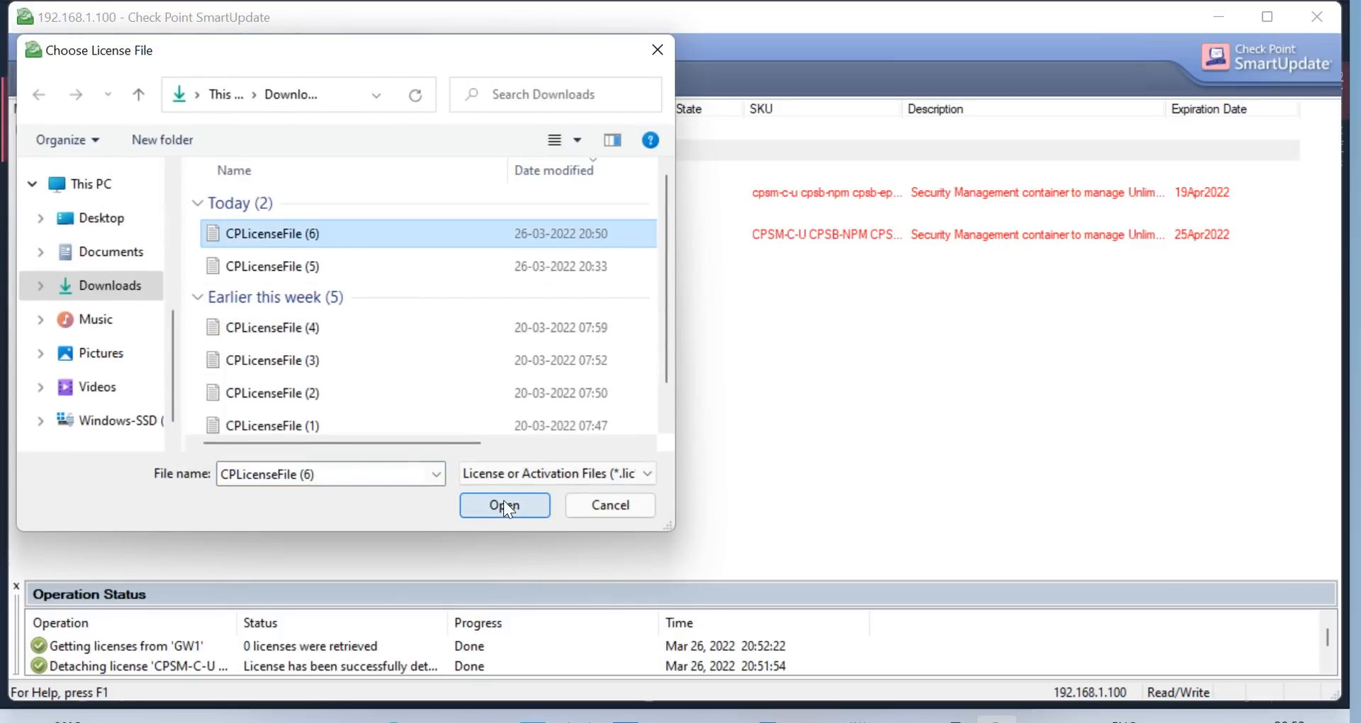
click(504, 502)
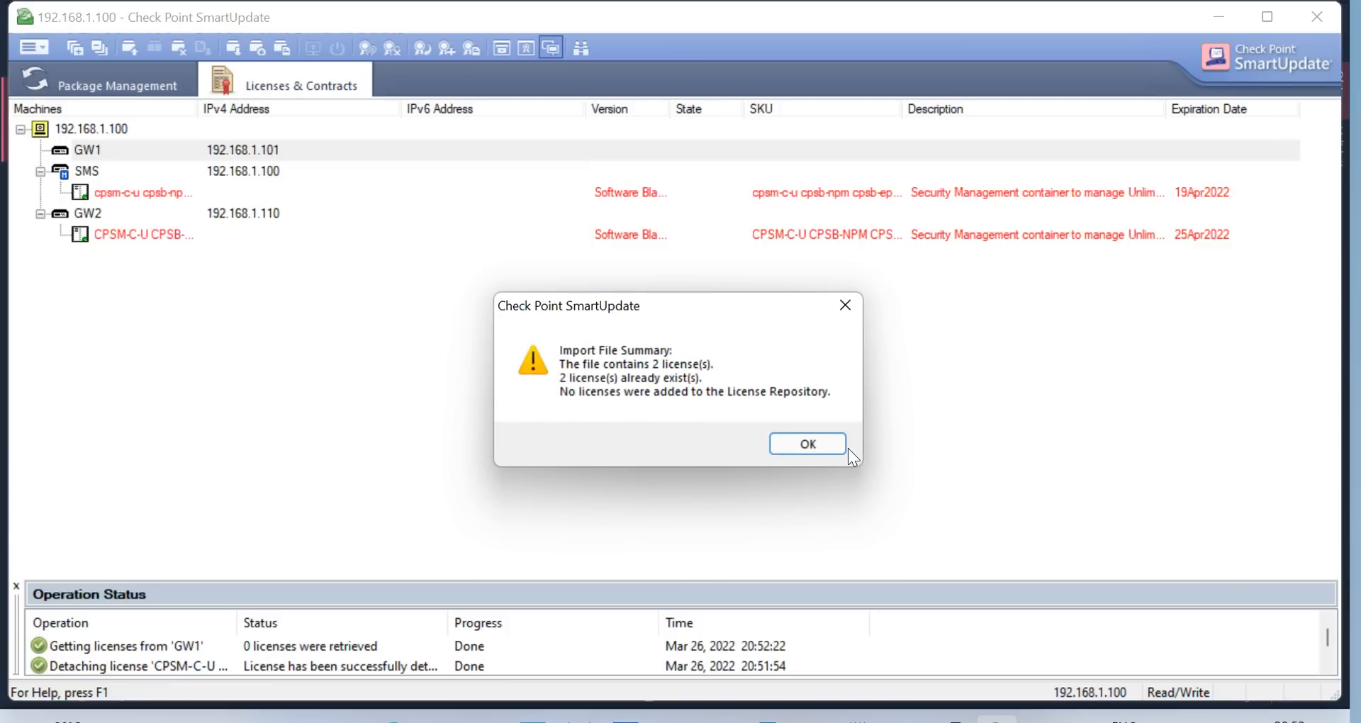
click(828, 446)
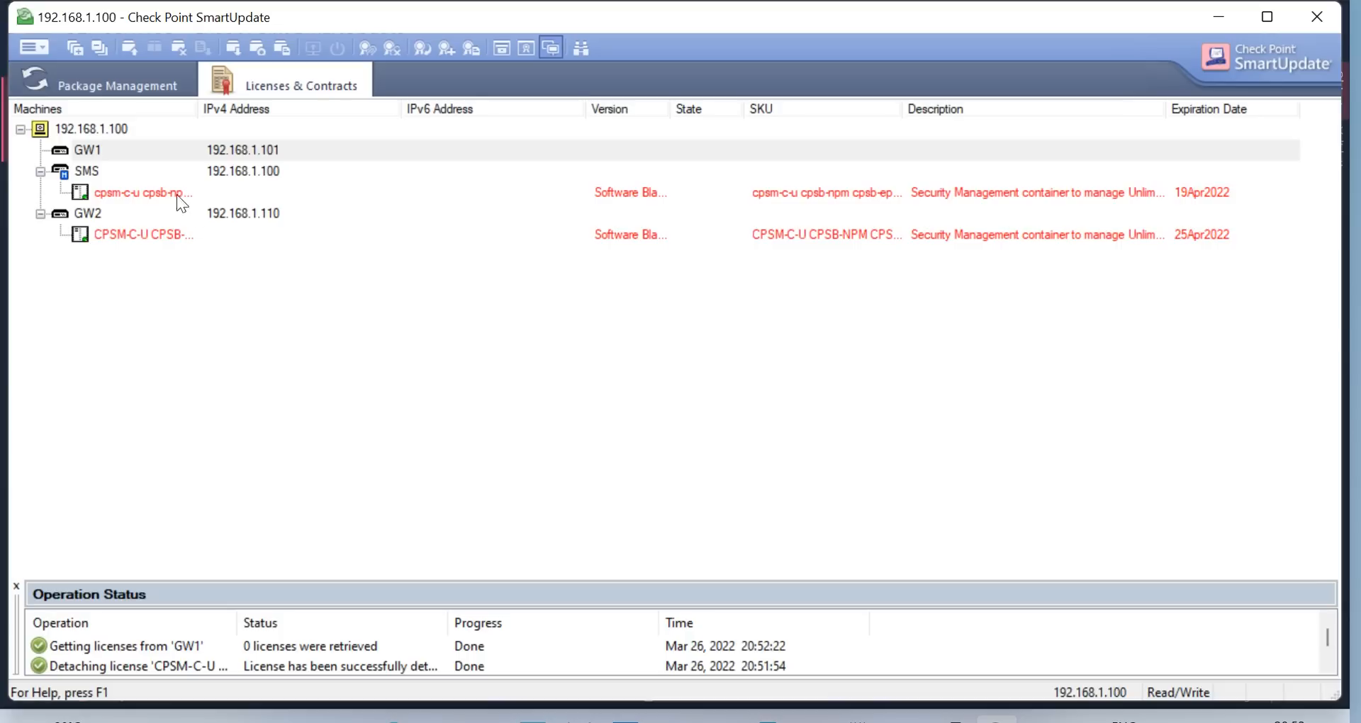
Detach the cpsm-c-u license from SMS, confirming both prompts
right_click(157, 191)
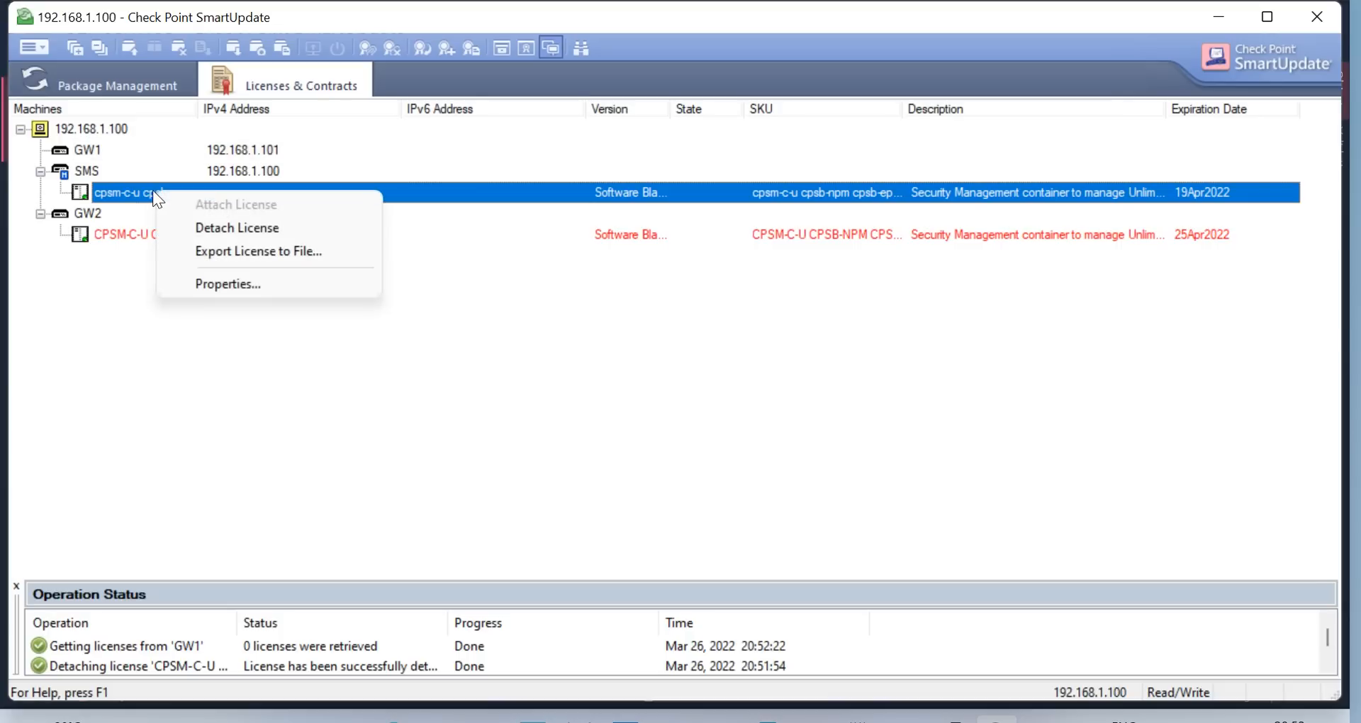
click(271, 226)
click(736, 443)
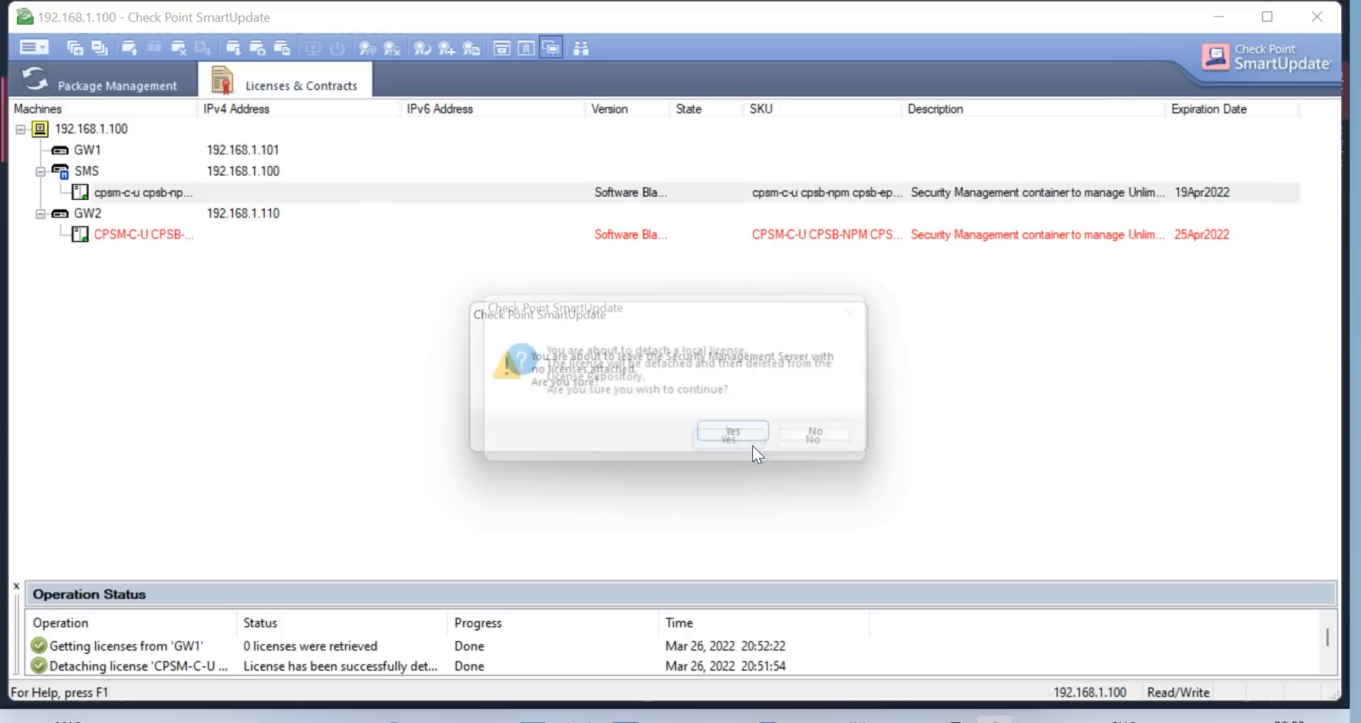
click(737, 444)
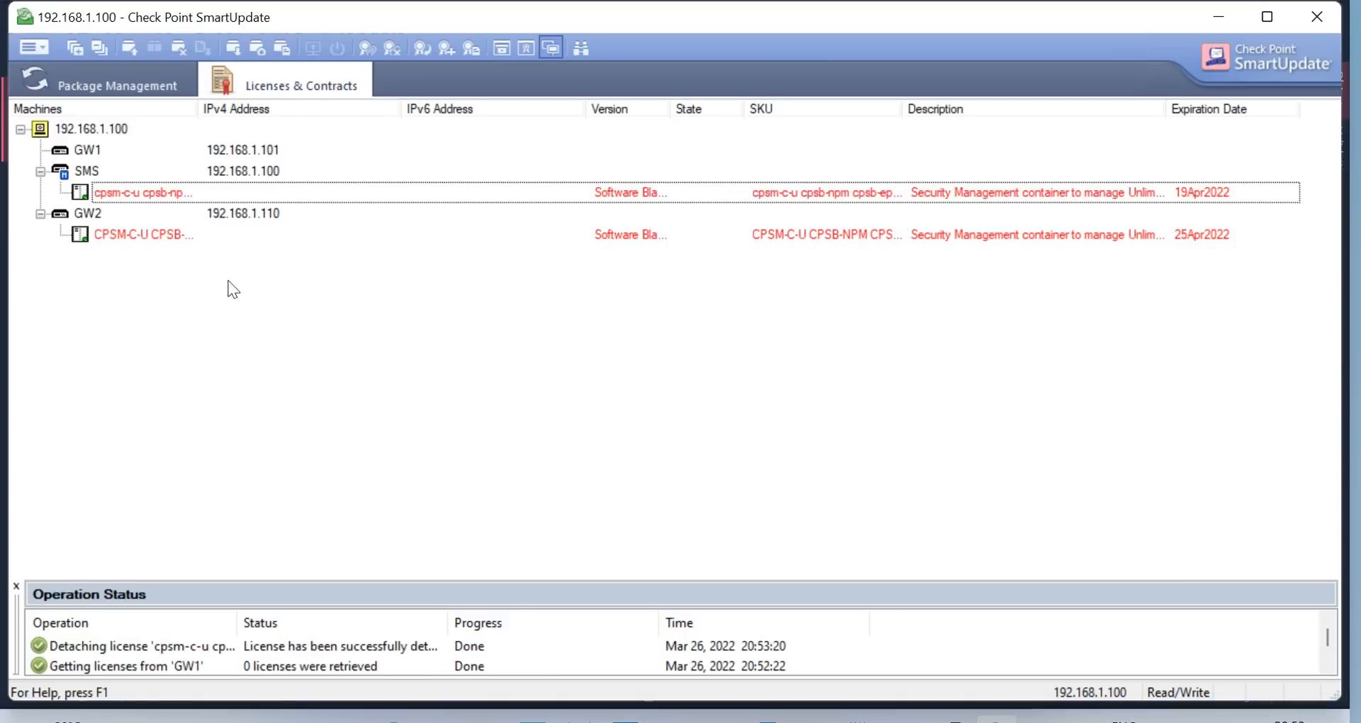
click(78, 152)
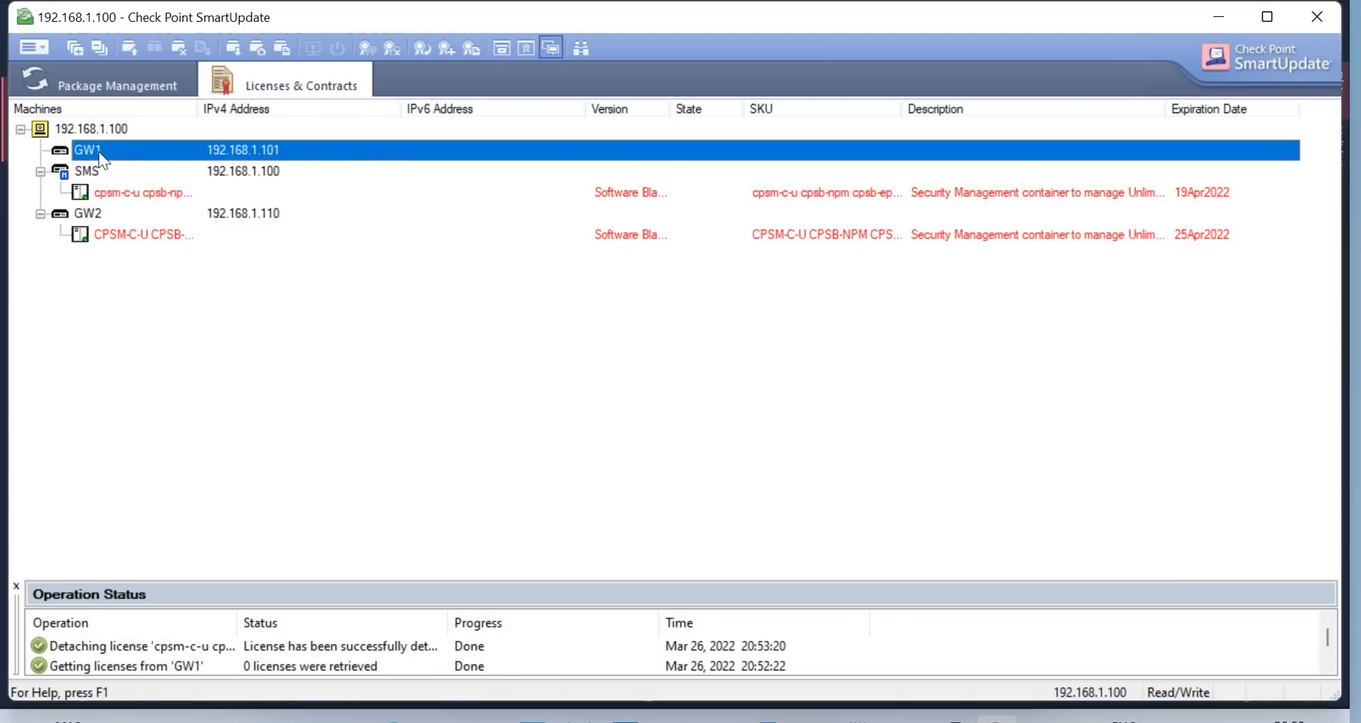
right_click(104, 161)
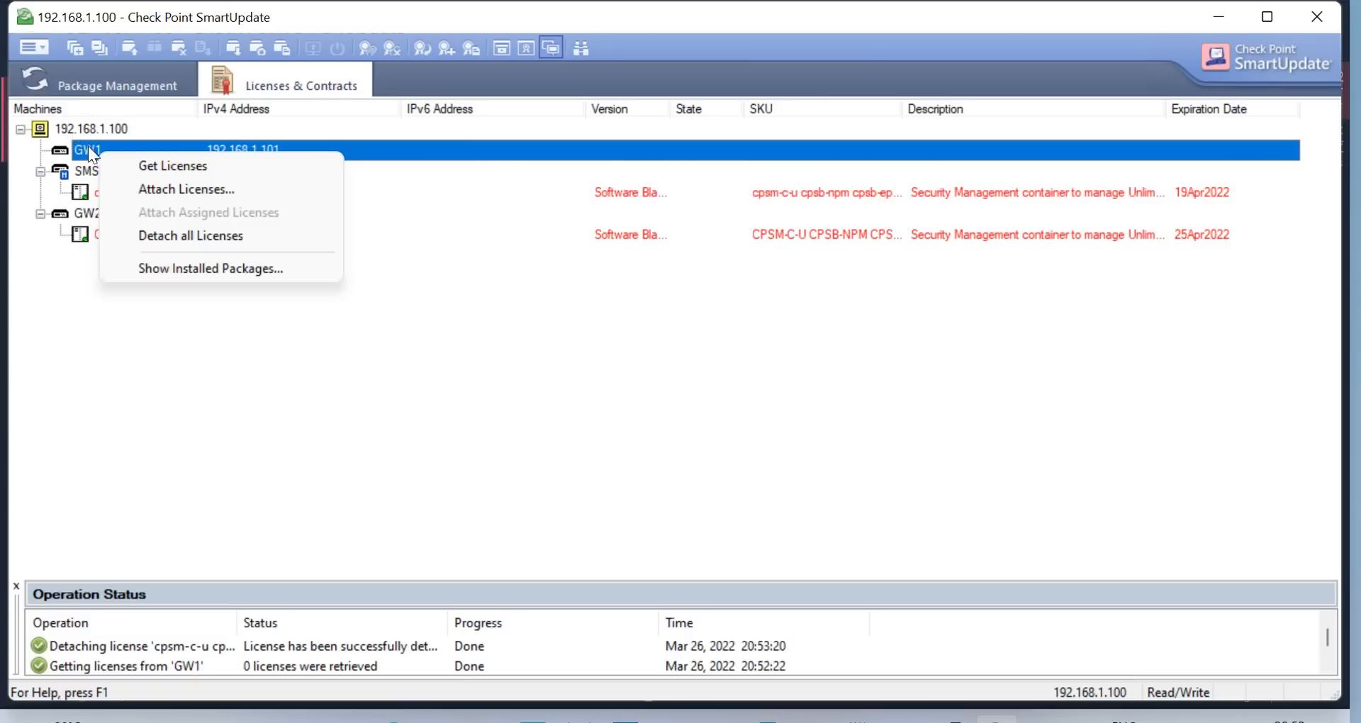
click(88, 135)
Re-import the license file; both licenses already exist, so nothing changes
click(42, 51)
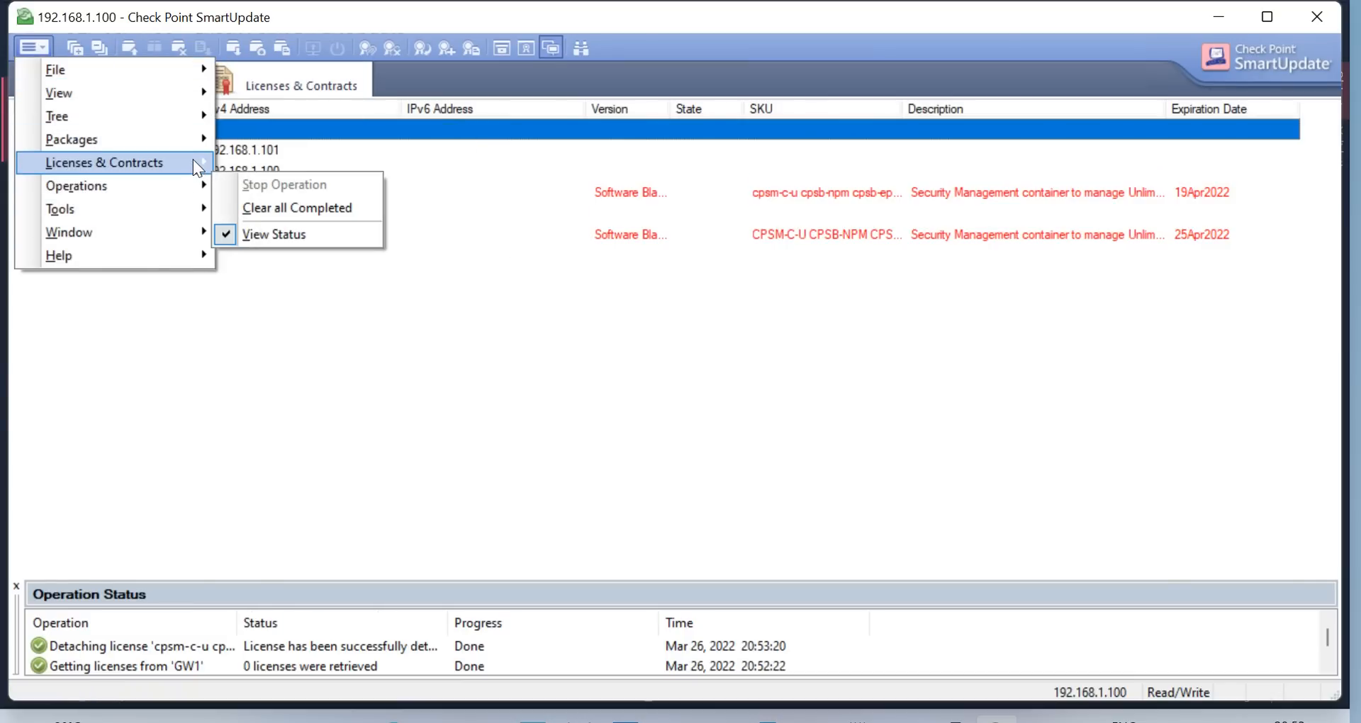
mouse_move(193, 162)
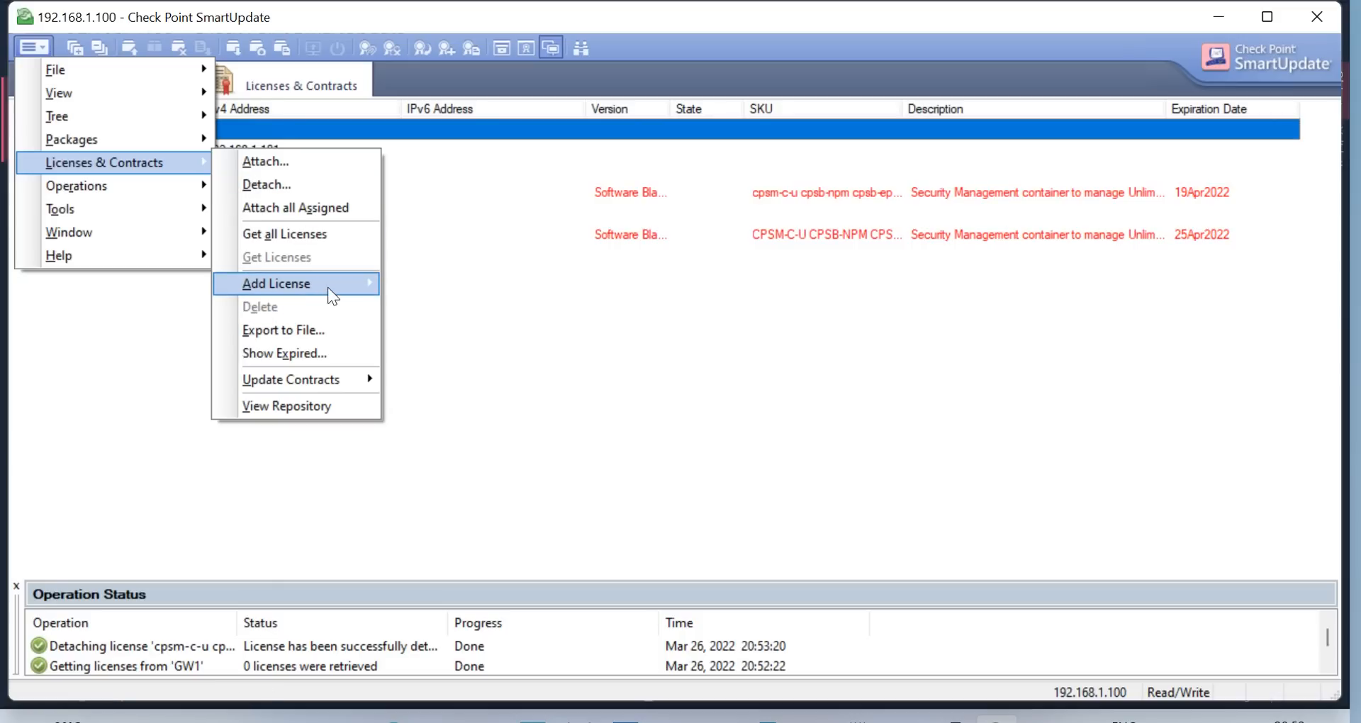
mouse_move(327, 287)
click(441, 307)
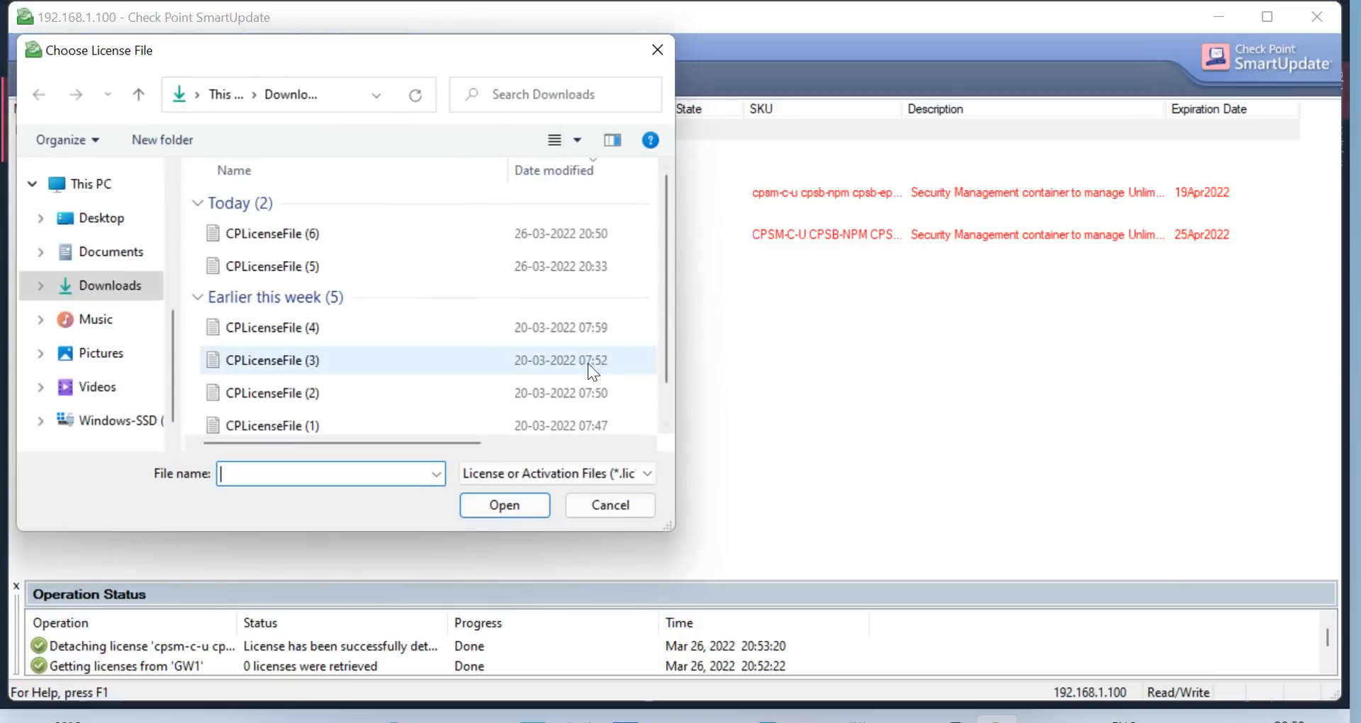
click(334, 241)
click(521, 506)
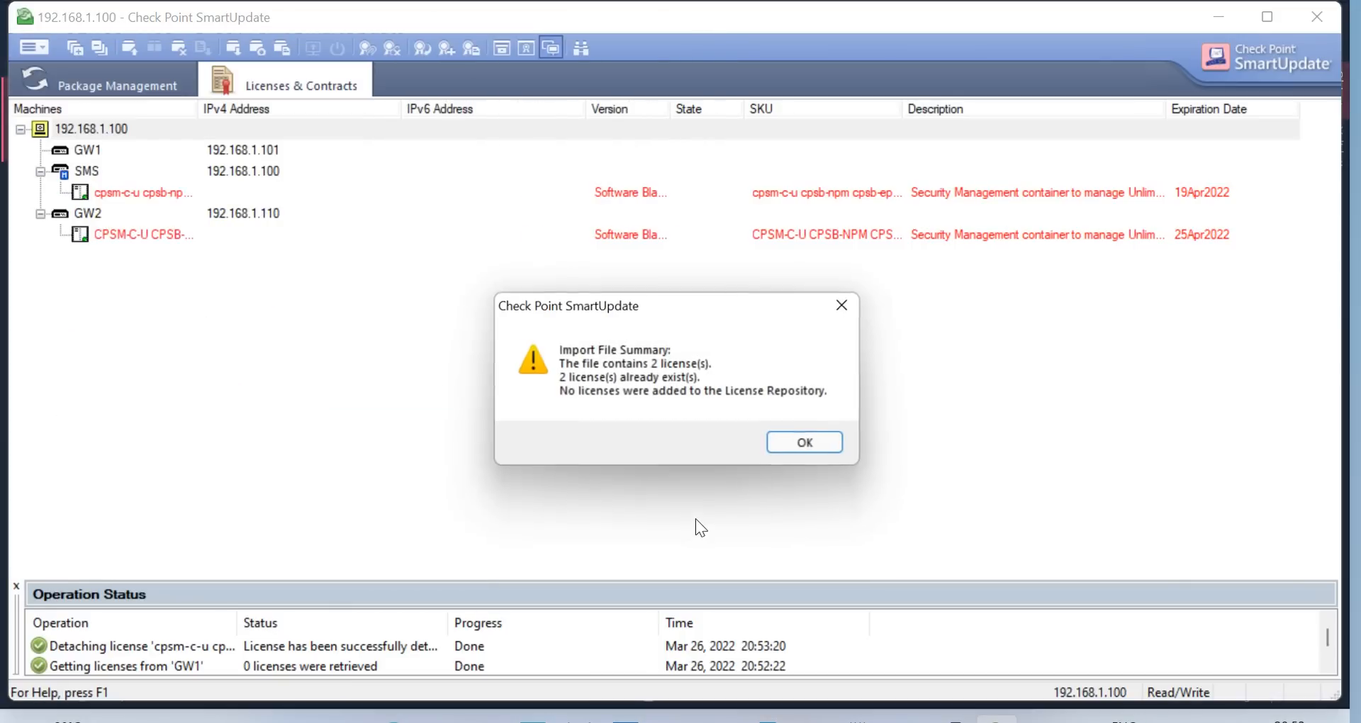
click(801, 445)
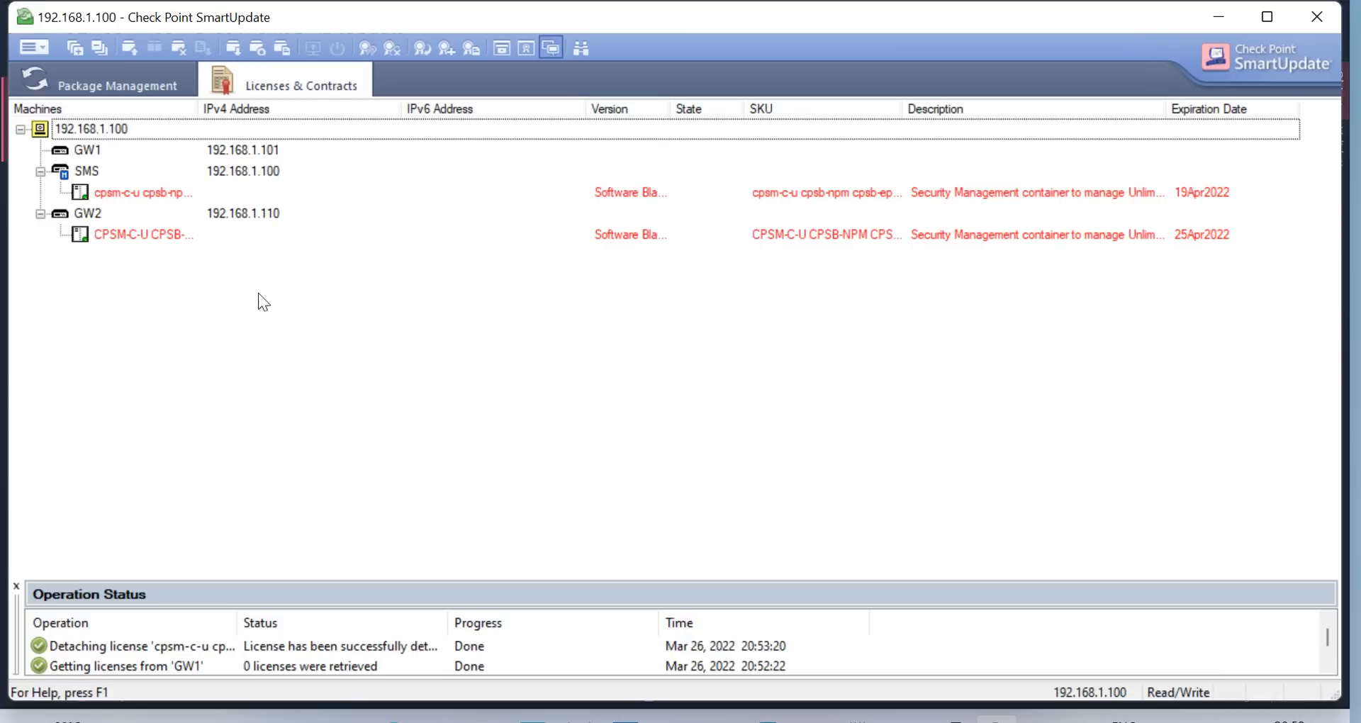
Attempt twice to detach the cpsm-c-u license from SMS, confirming both prompts each time
click(126, 191)
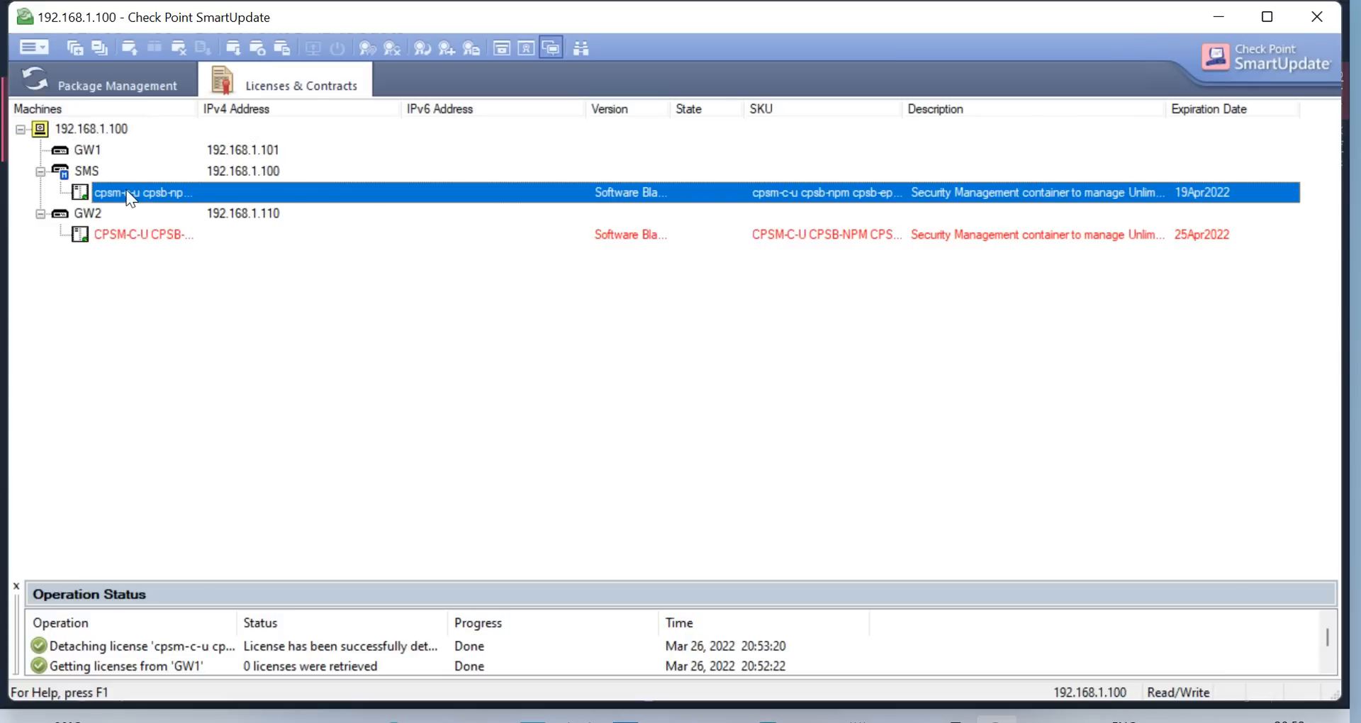
right_click(135, 193)
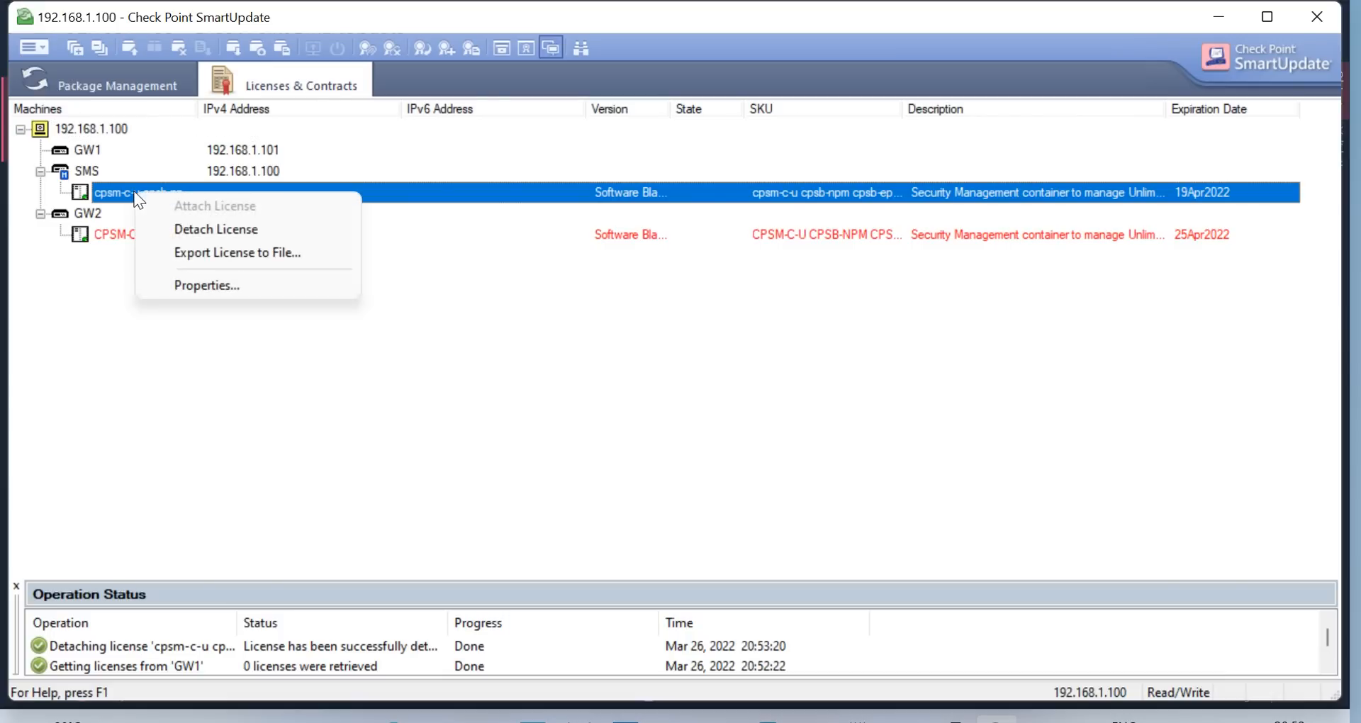
click(244, 230)
click(738, 442)
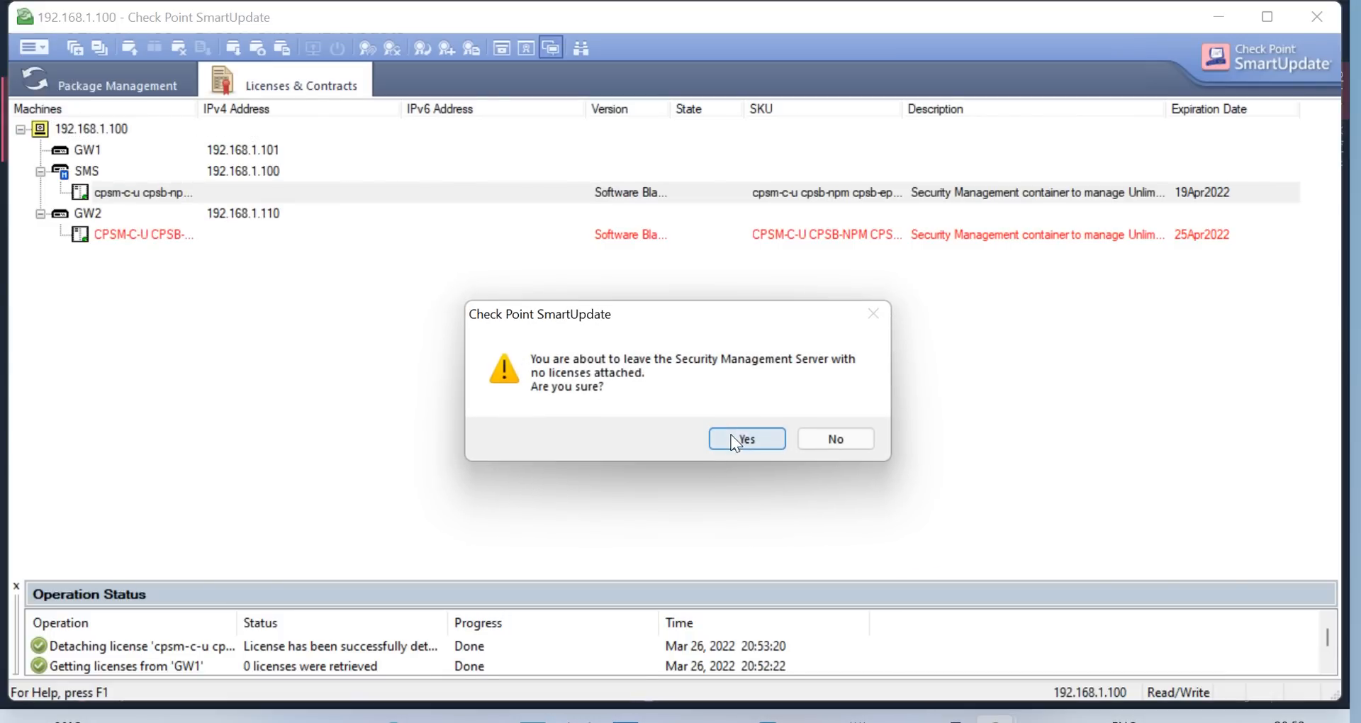
click(736, 439)
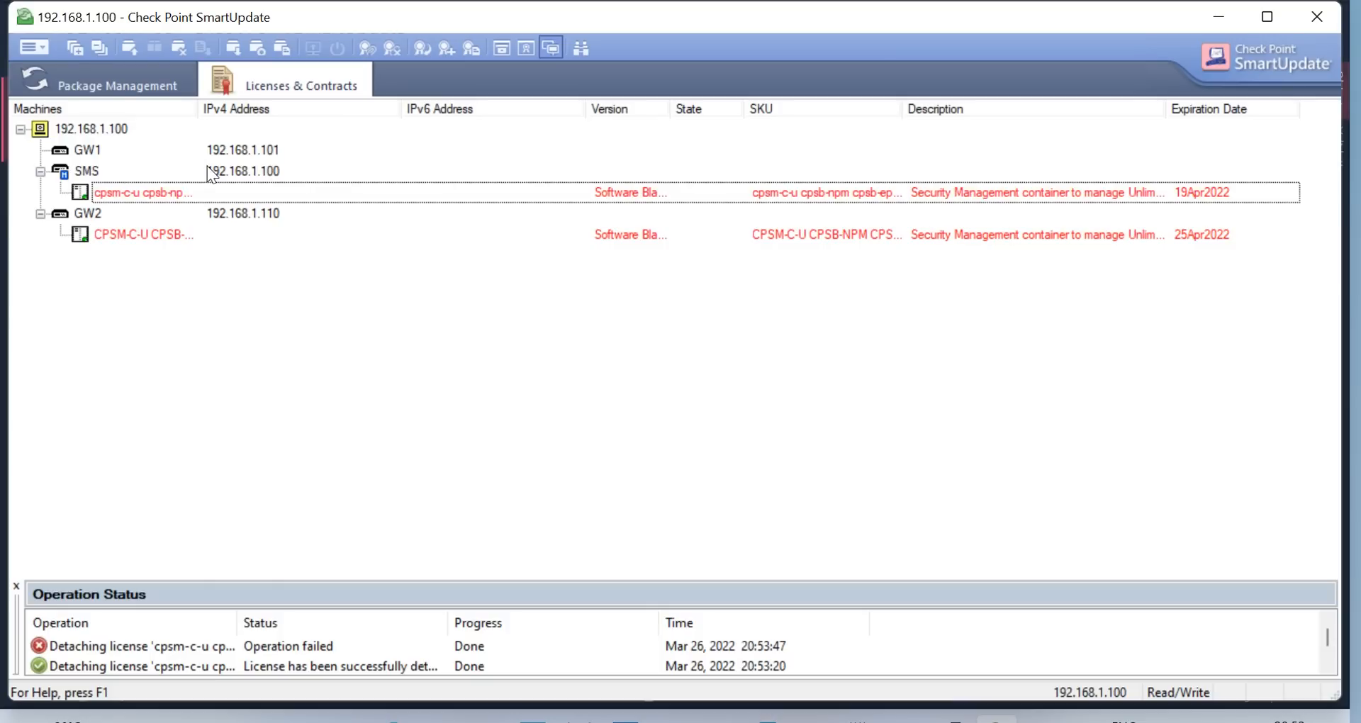
right_click(145, 199)
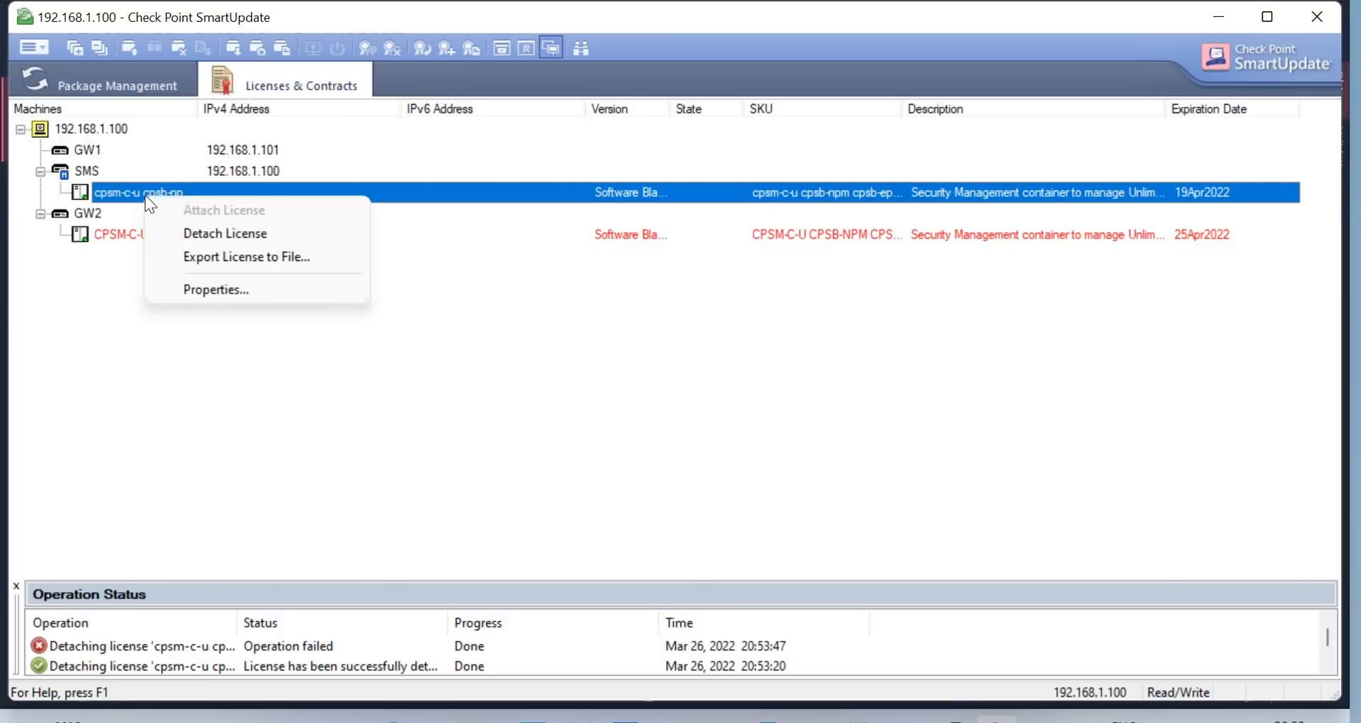
click(234, 234)
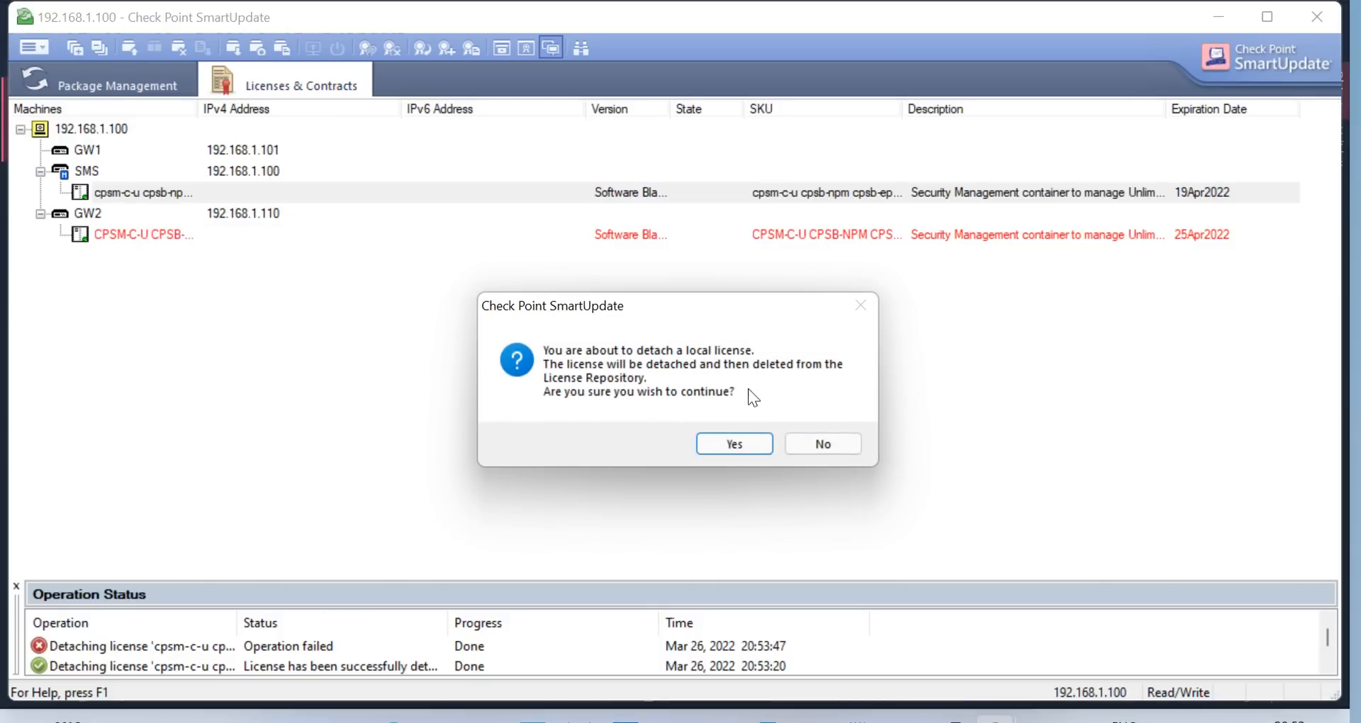
click(743, 441)
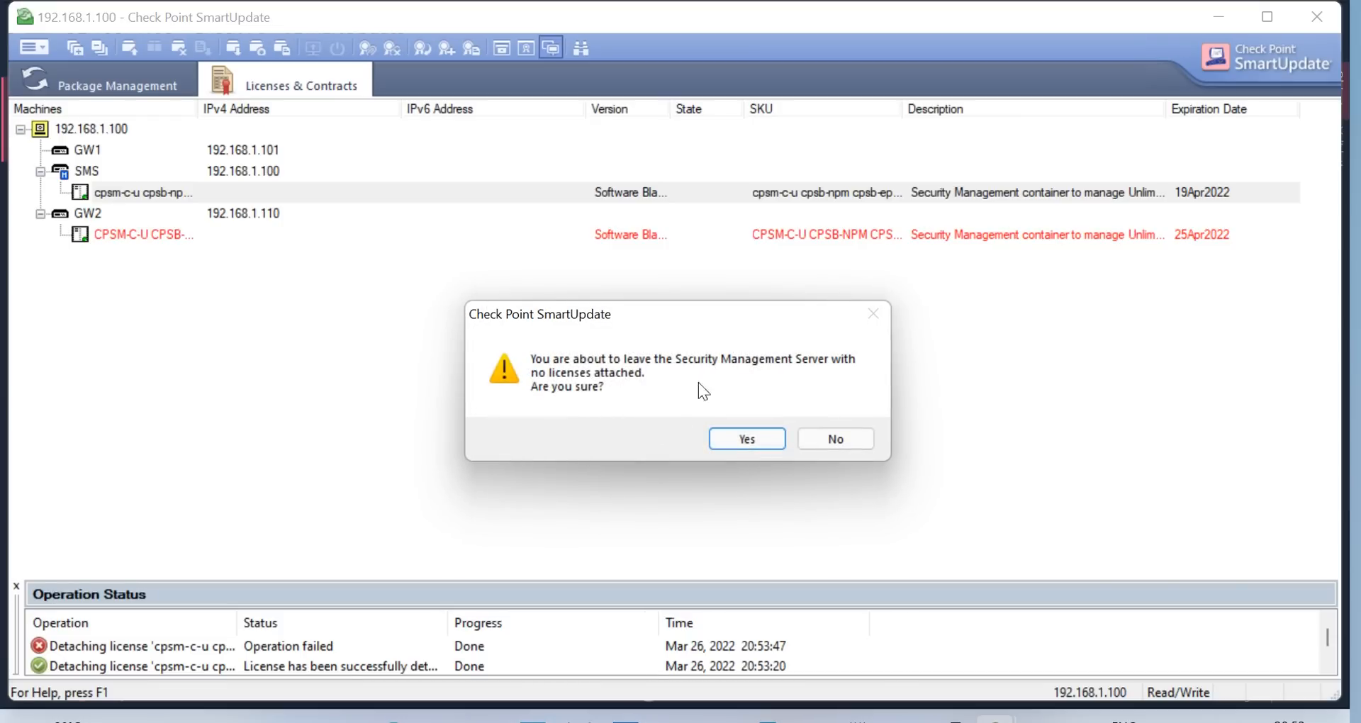
click(748, 439)
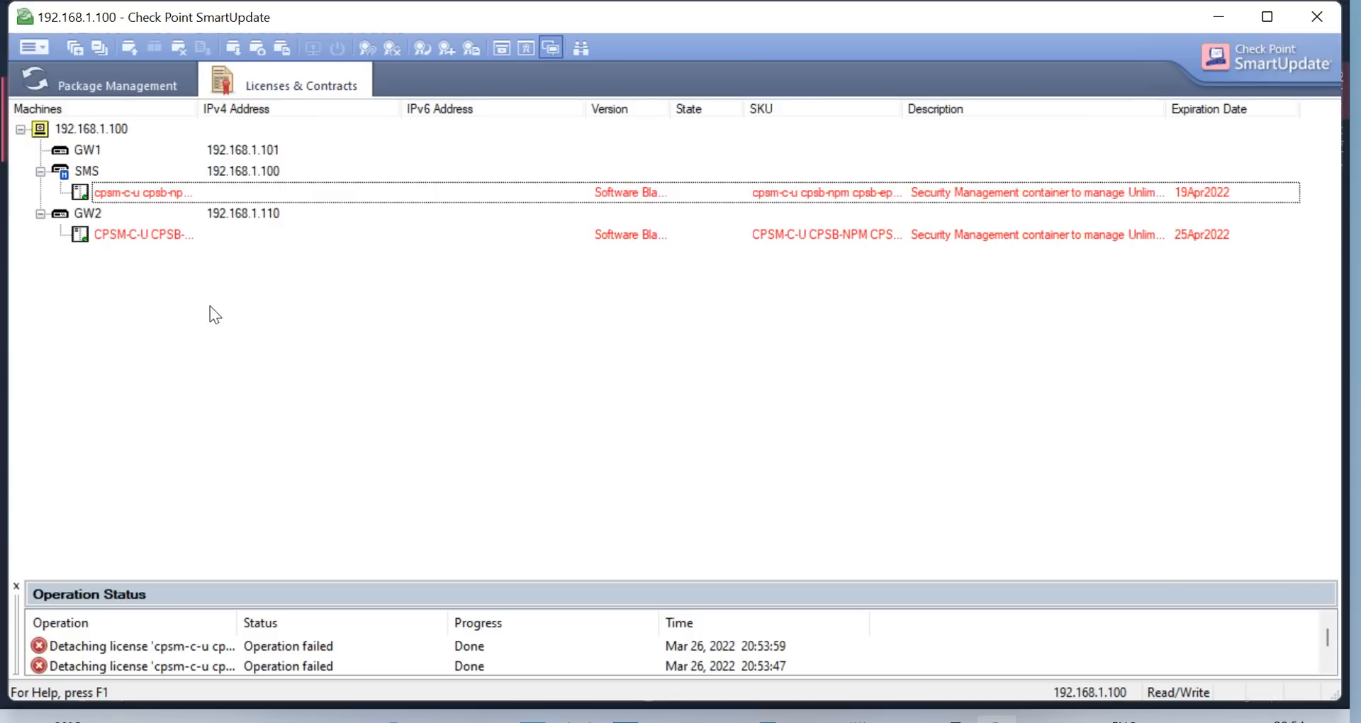
Close SmartUpdate and relaunch it via SmartConsole's Manage licenses and packages
click(1314, 24)
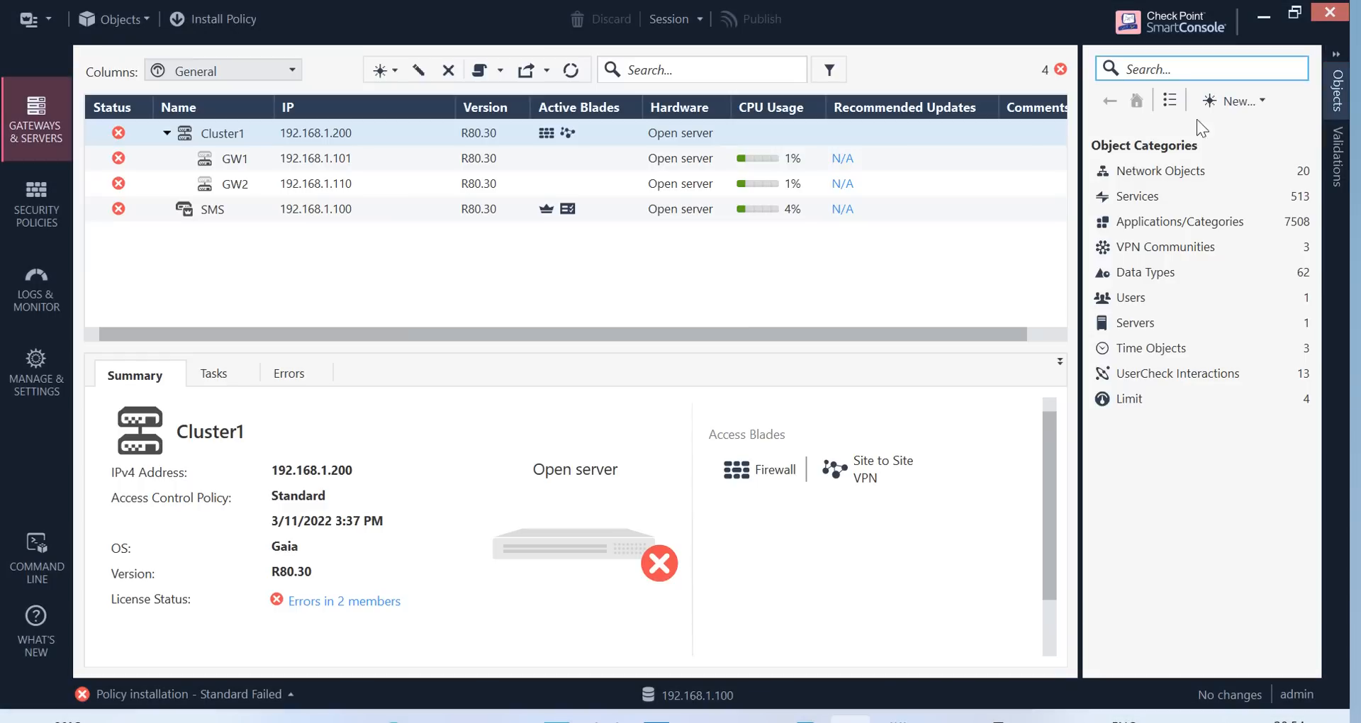
click(52, 19)
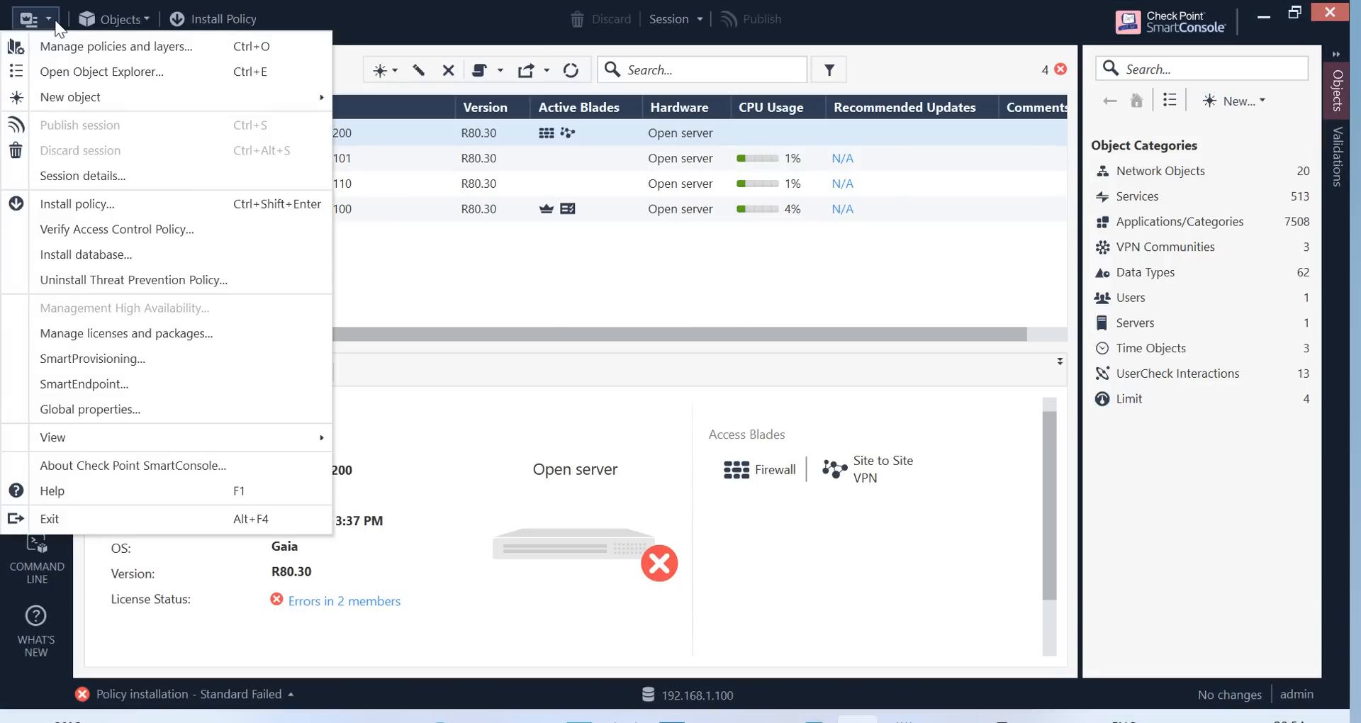
click(99, 334)
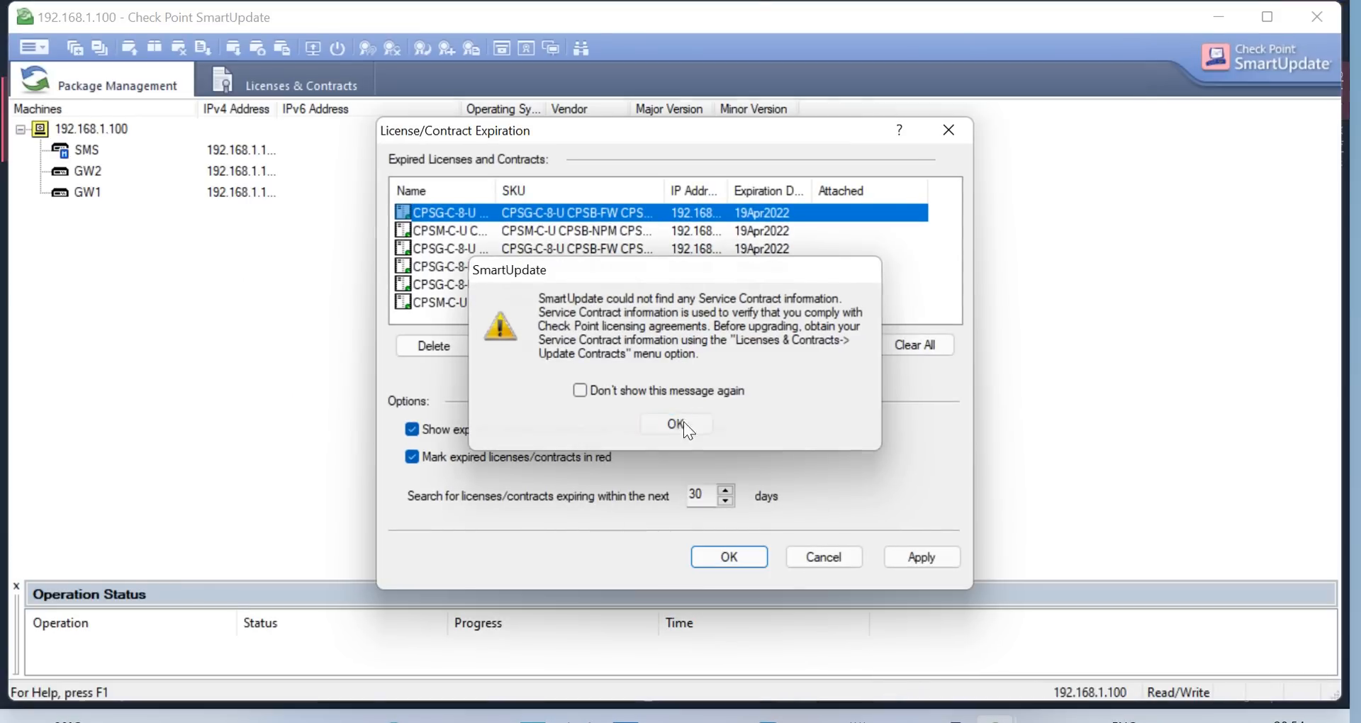
Dismiss the service-contract and expired-license warnings and show the Licenses & Contracts view
click(679, 423)
click(828, 557)
click(78, 148)
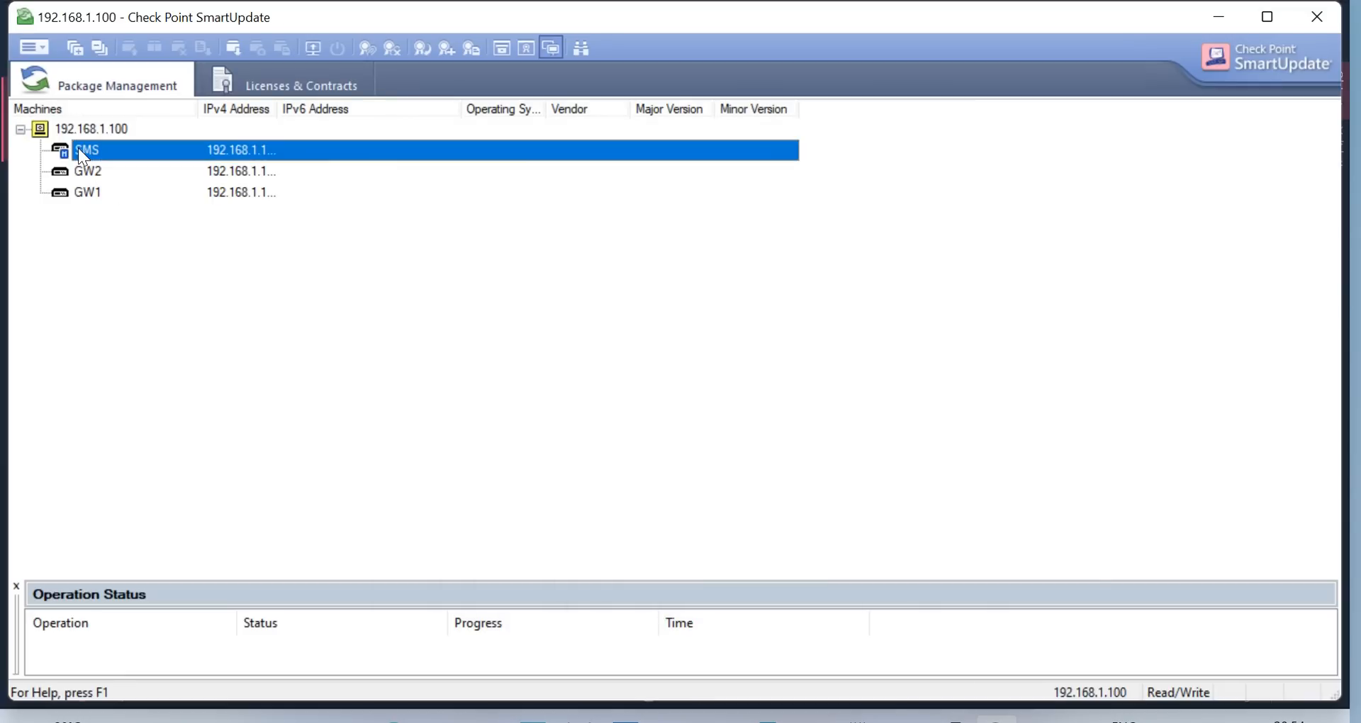
click(88, 172)
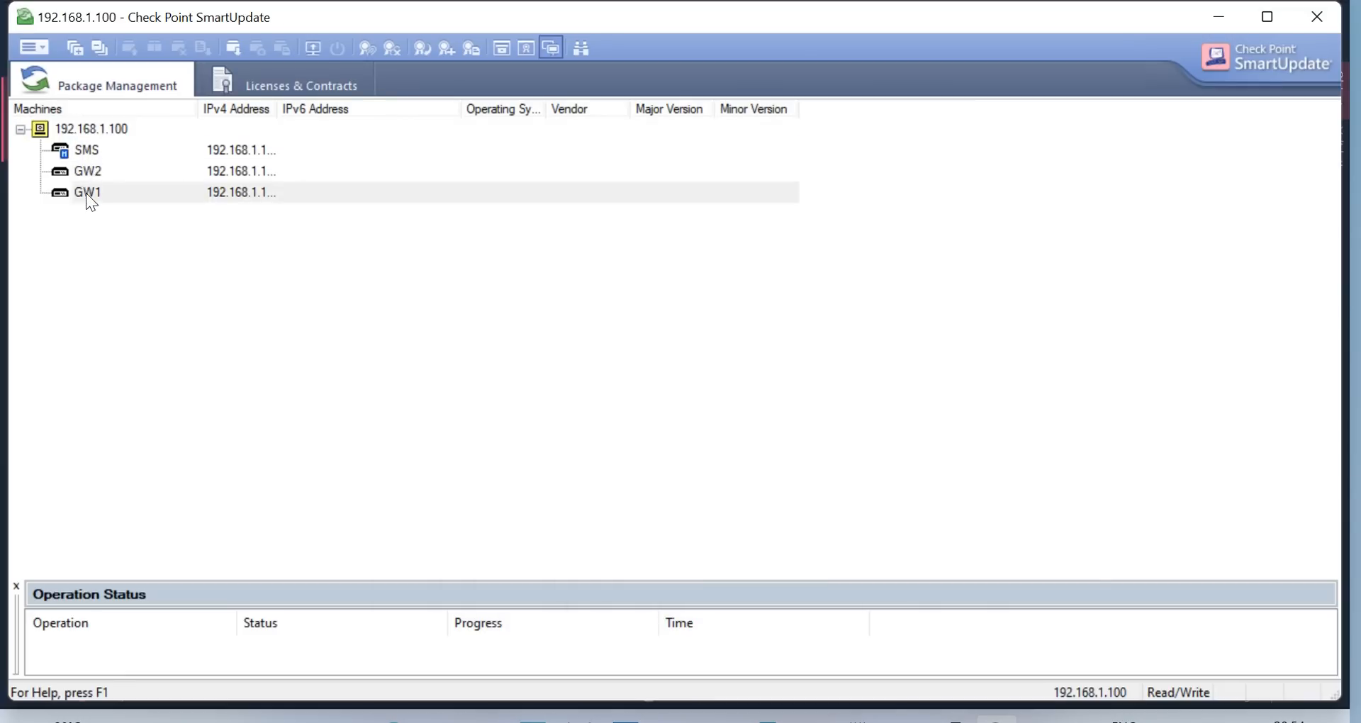
click(92, 148)
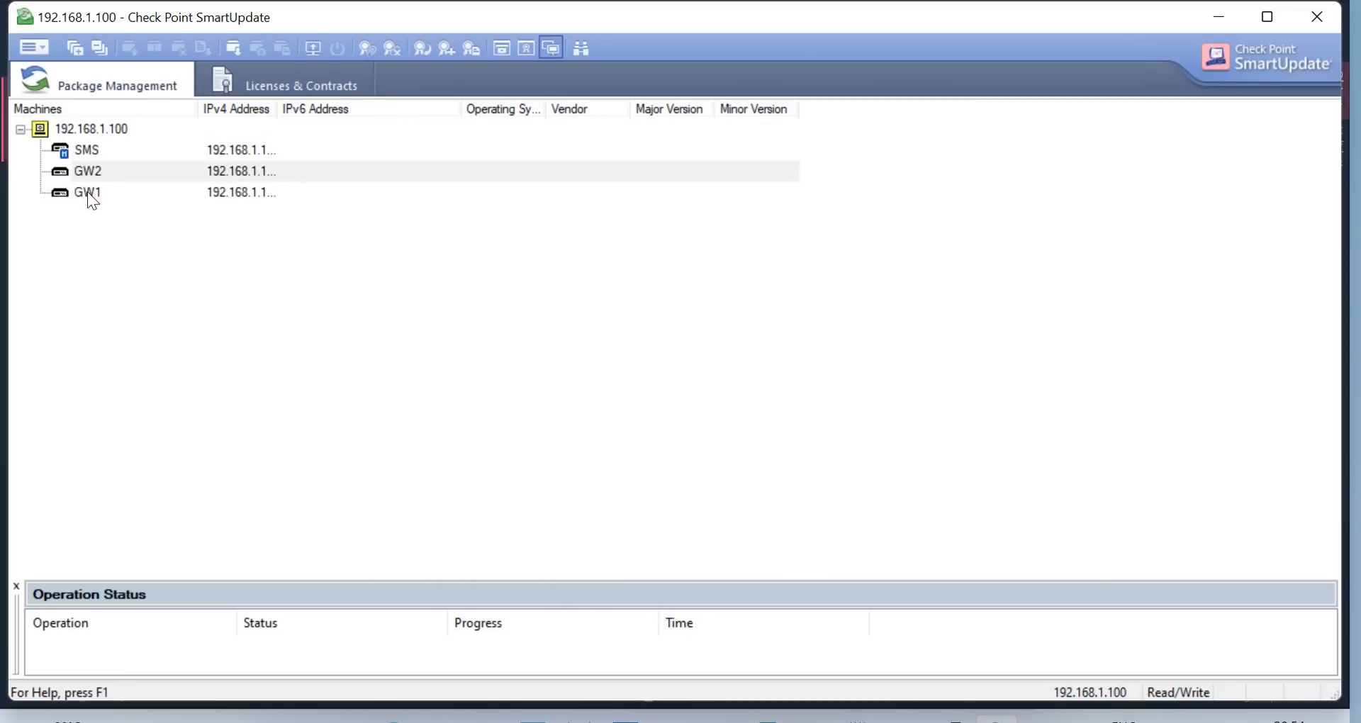
click(89, 194)
click(225, 84)
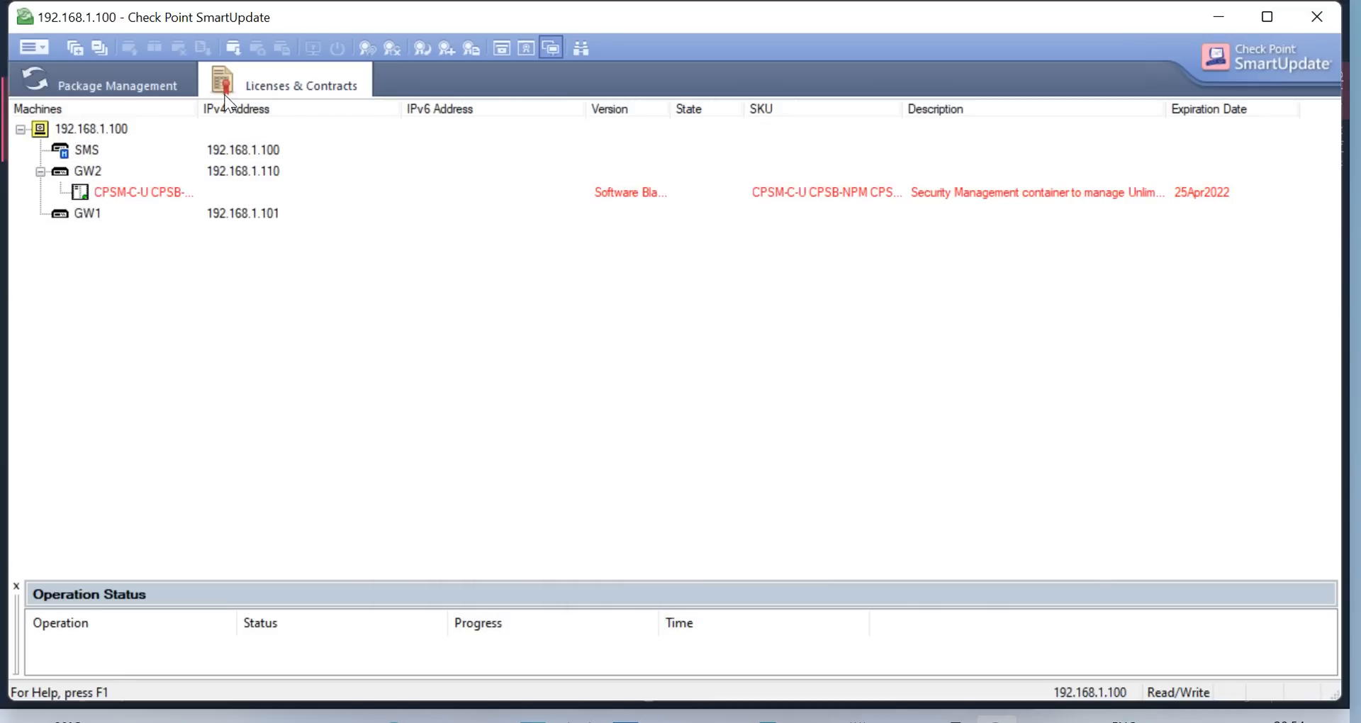
Inspect the license tree: only GW2 holds the CPSM-C-U license, expiring 25Apr2022
click(132, 194)
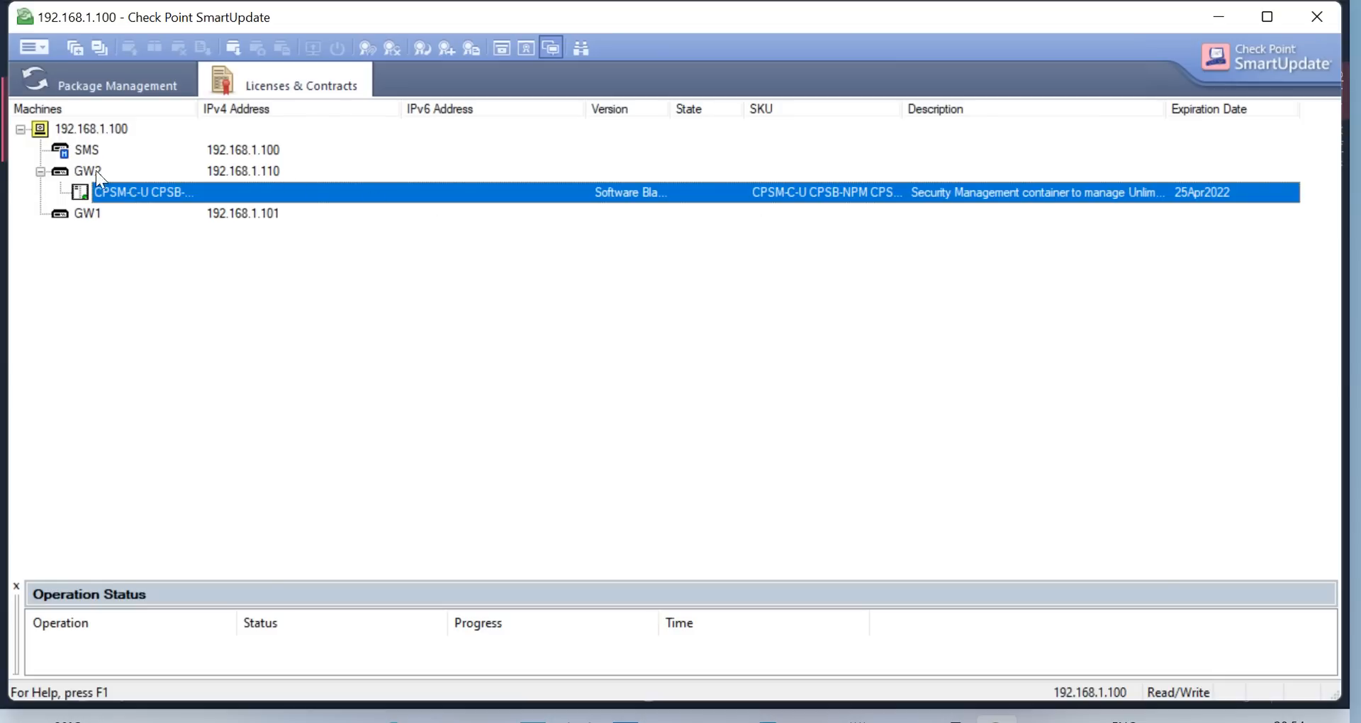
click(262, 171)
click(174, 192)
click(107, 213)
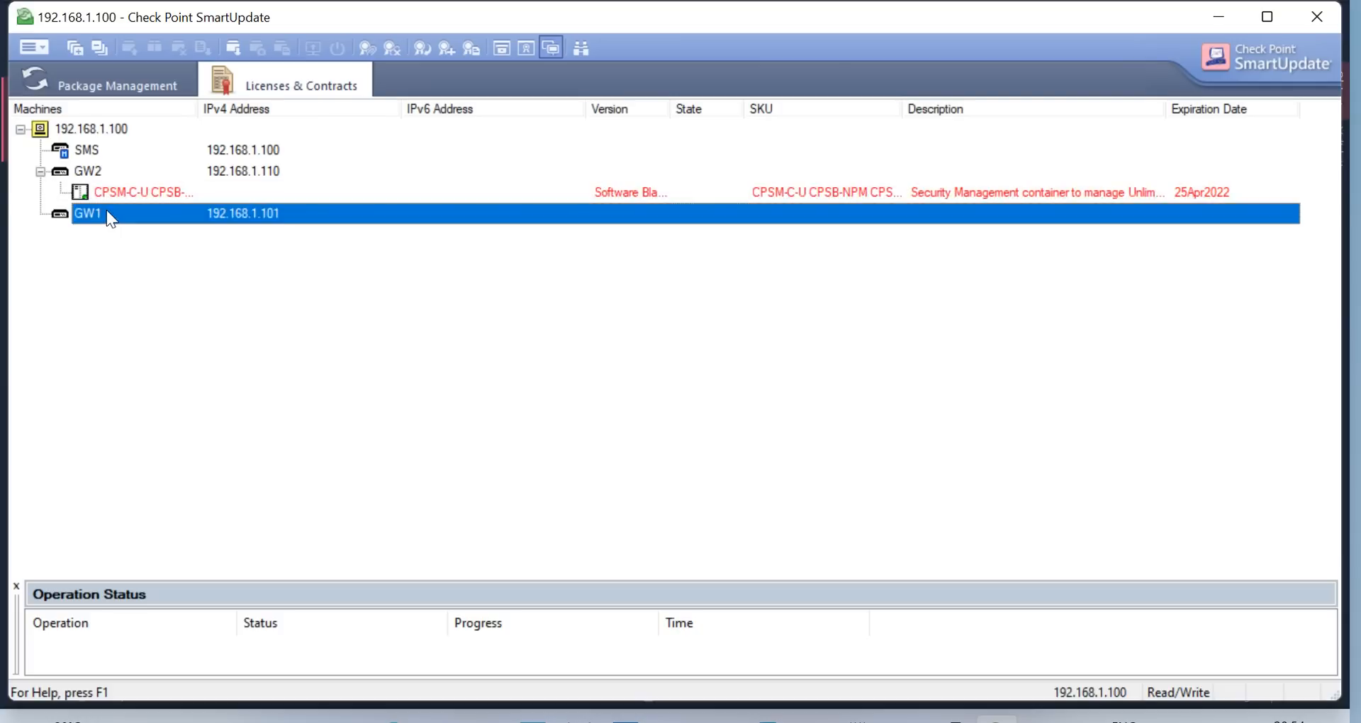
click(121, 159)
click(103, 212)
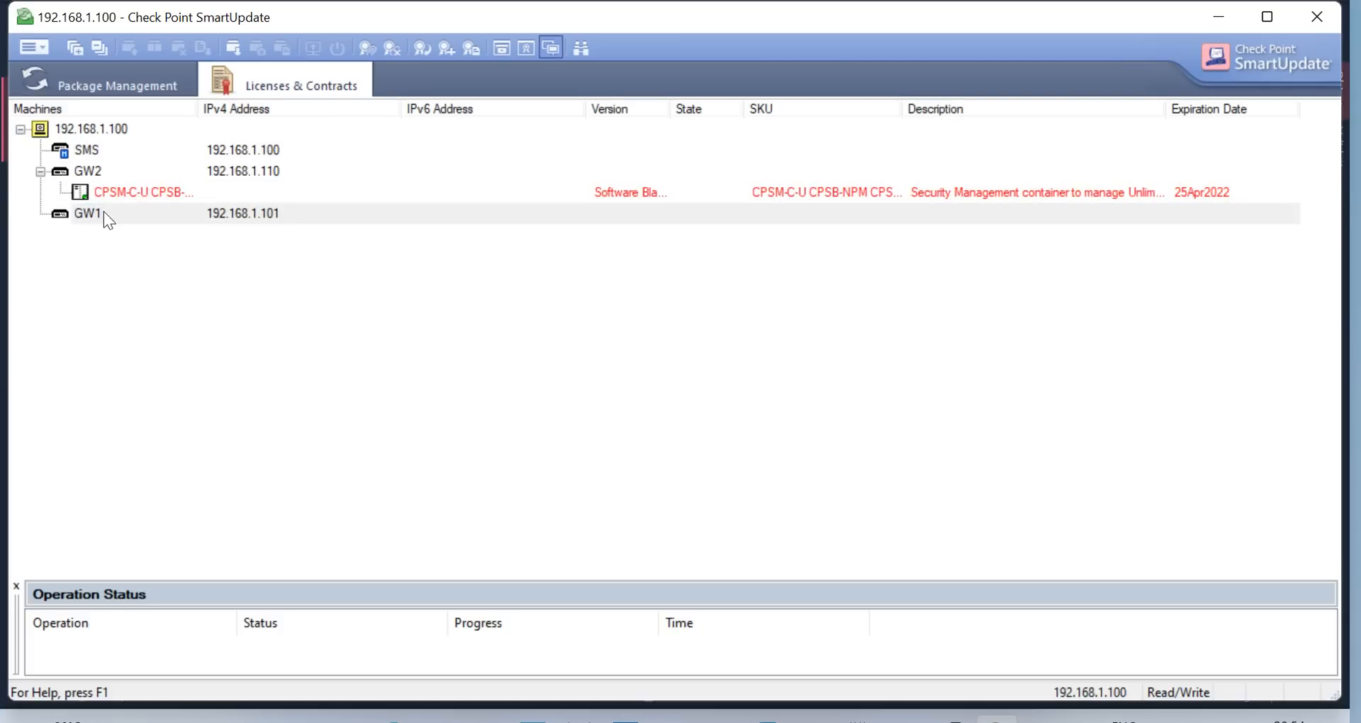
right_click(104, 212)
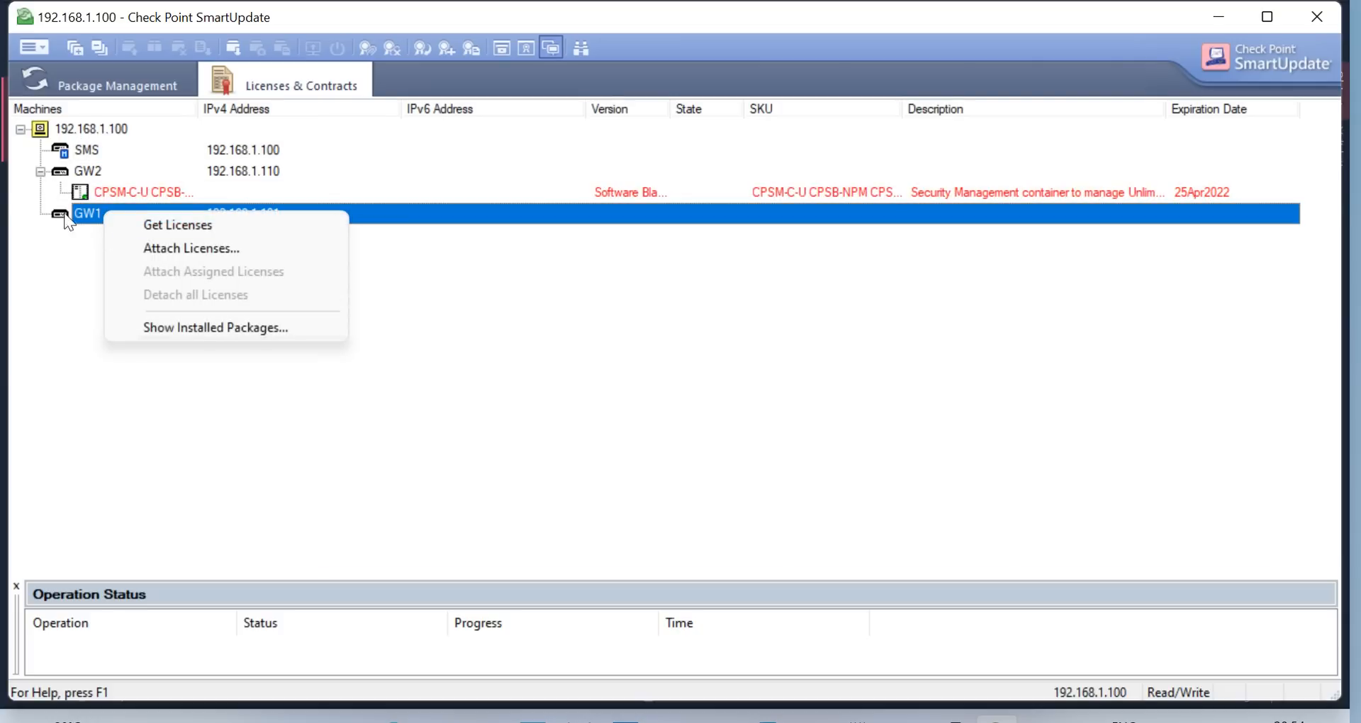
key(Escape)
click(45, 46)
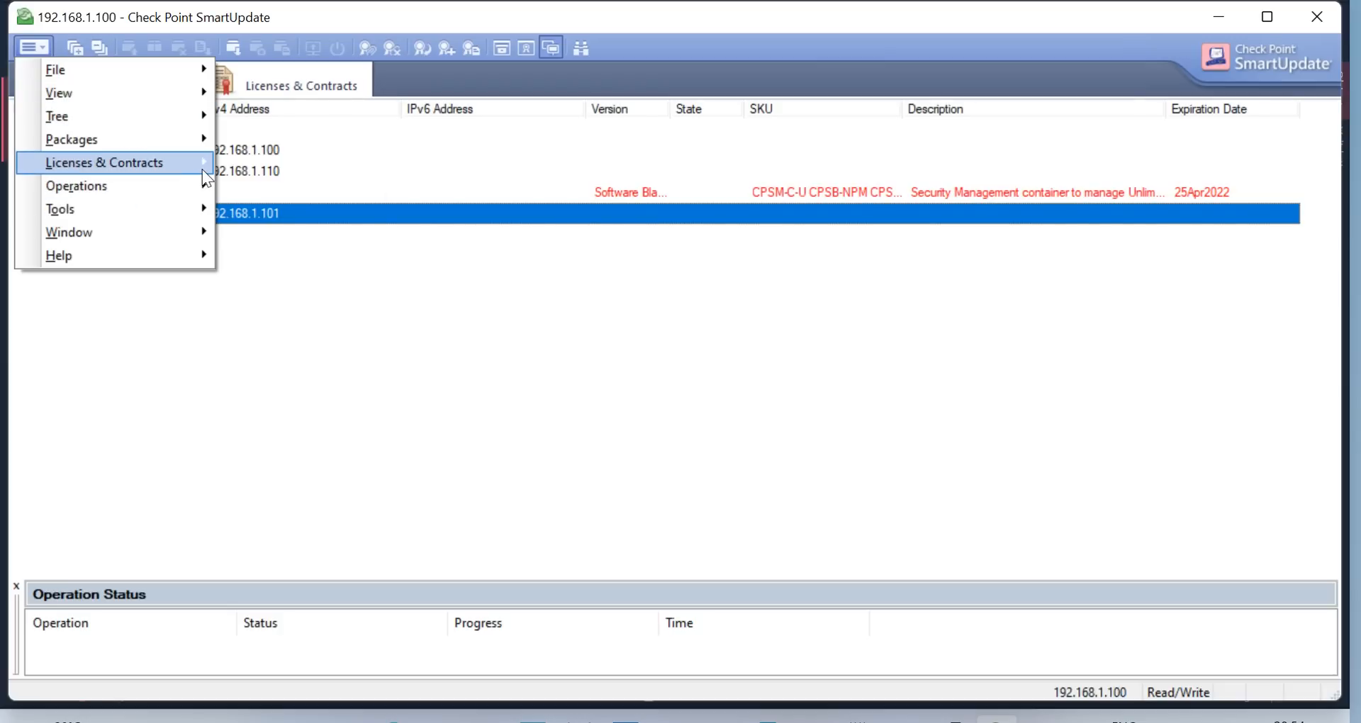
Fetch GW1's licenses (none found) and re-import CPLicenseFile (6), which changes nothing
mouse_move(192, 163)
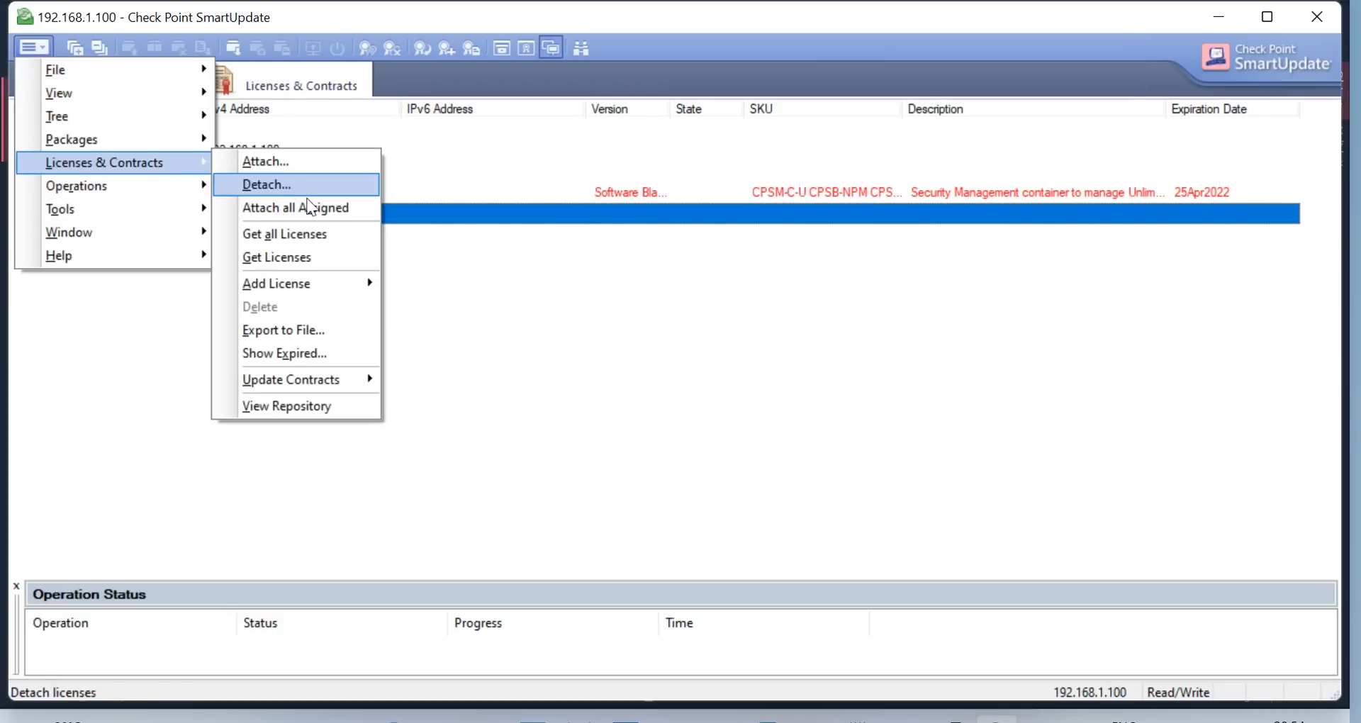
click(303, 258)
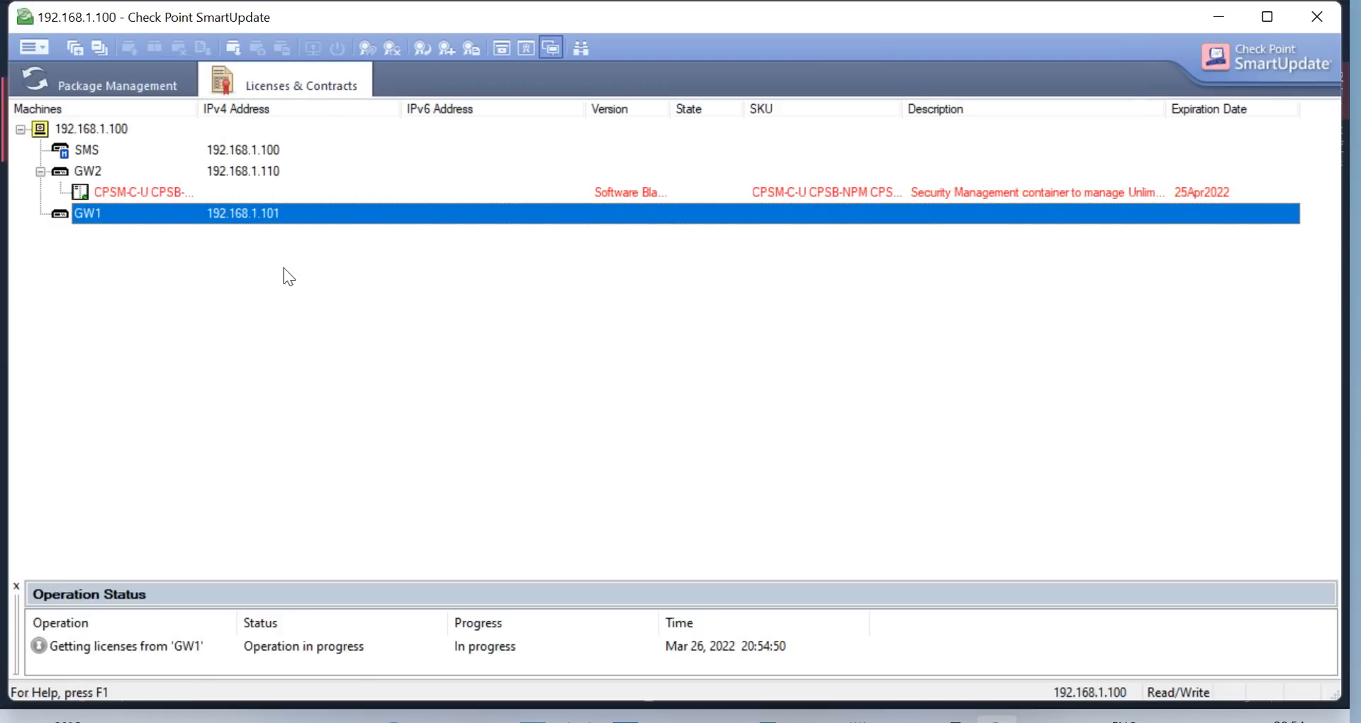
click(31, 53)
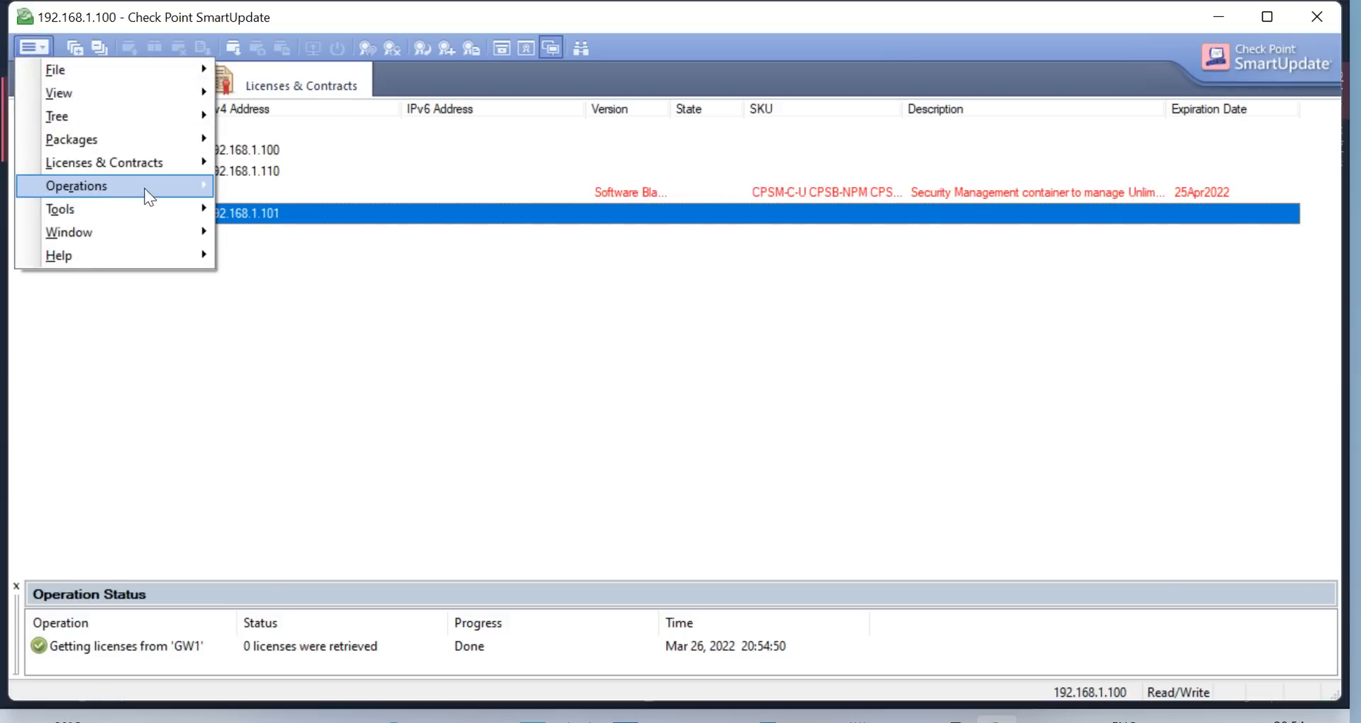
mouse_move(180, 165)
mouse_move(324, 285)
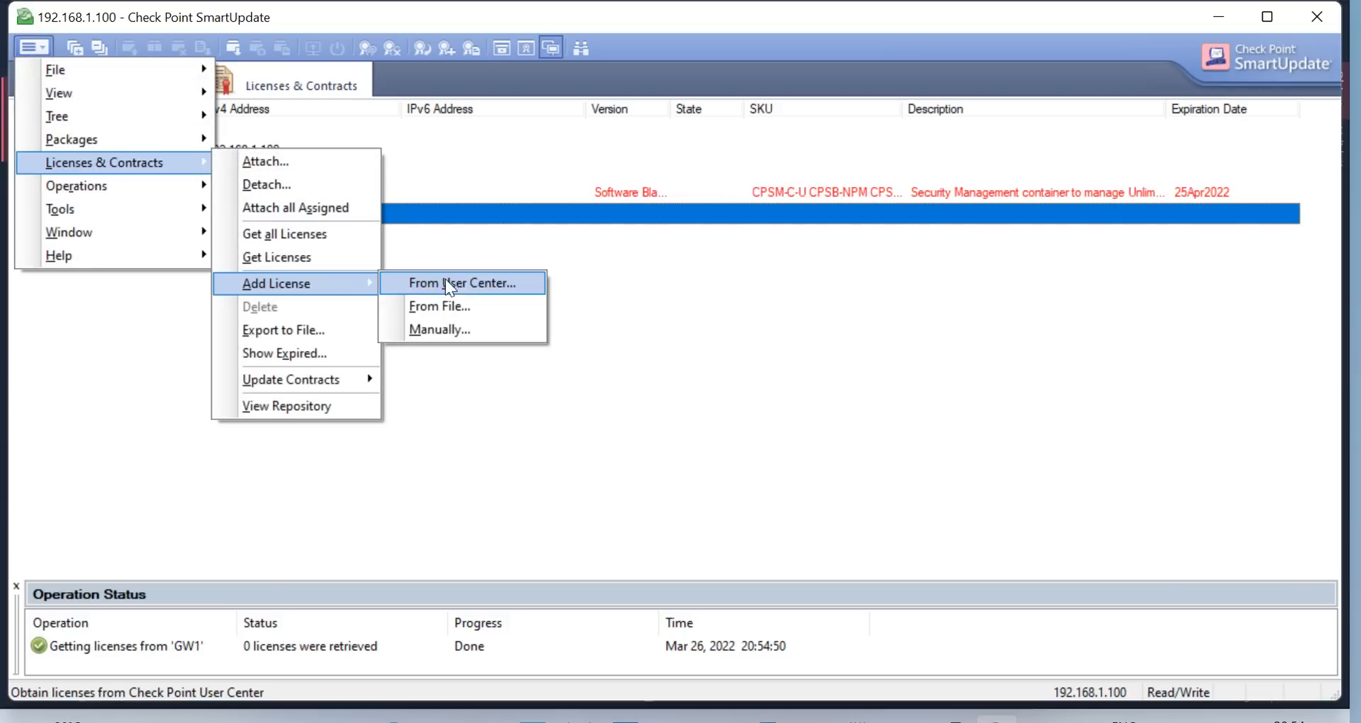
click(447, 304)
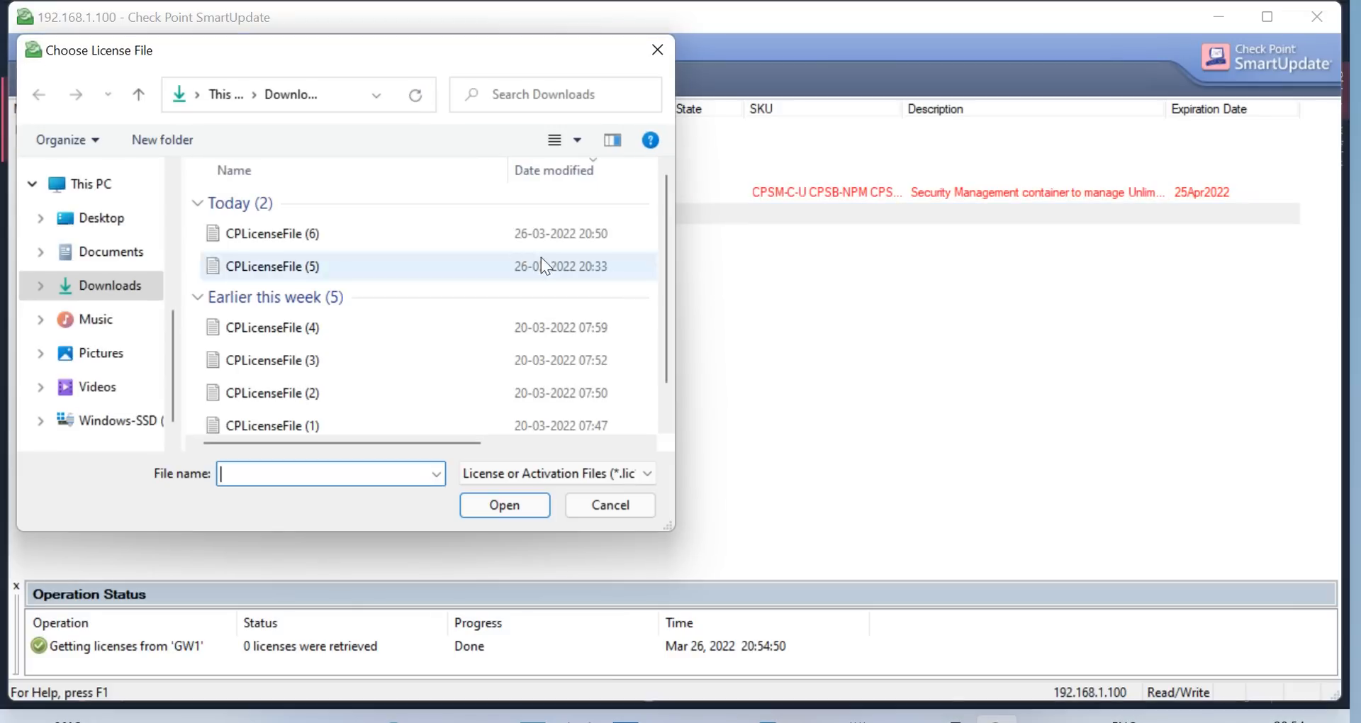
click(326, 234)
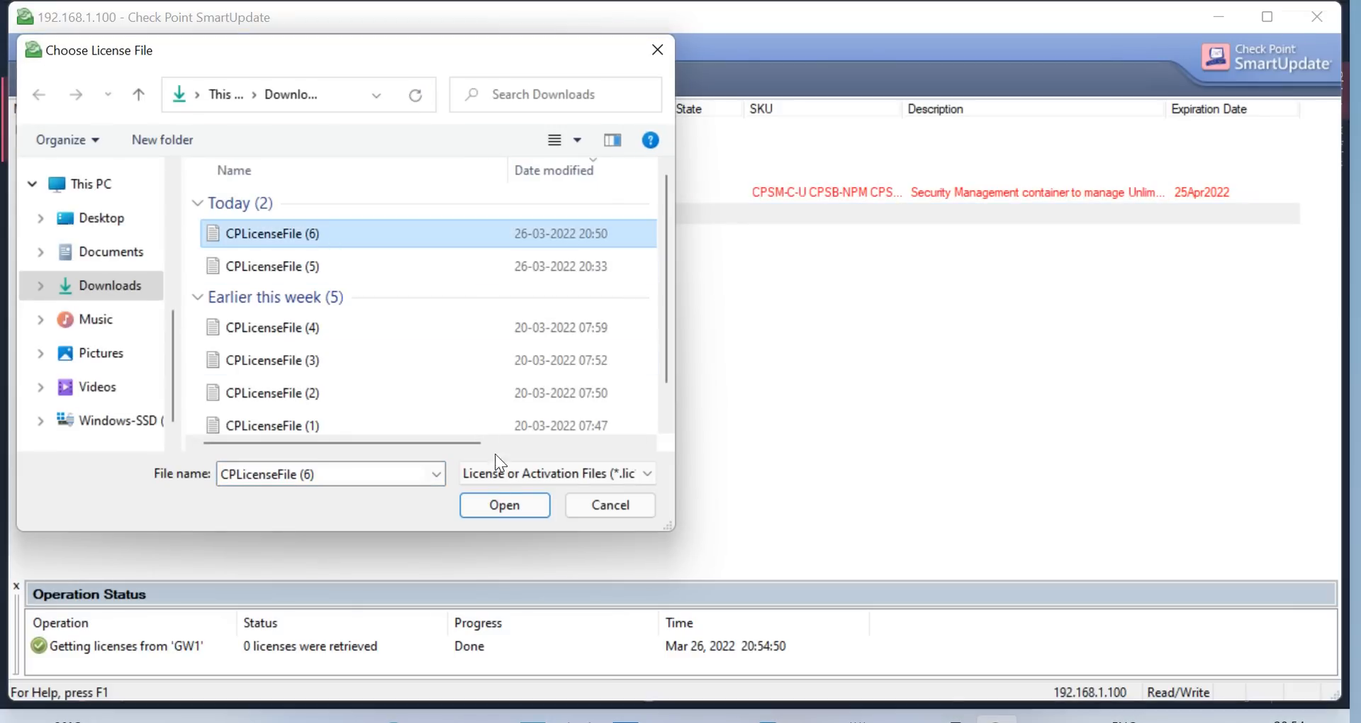
click(508, 505)
click(812, 458)
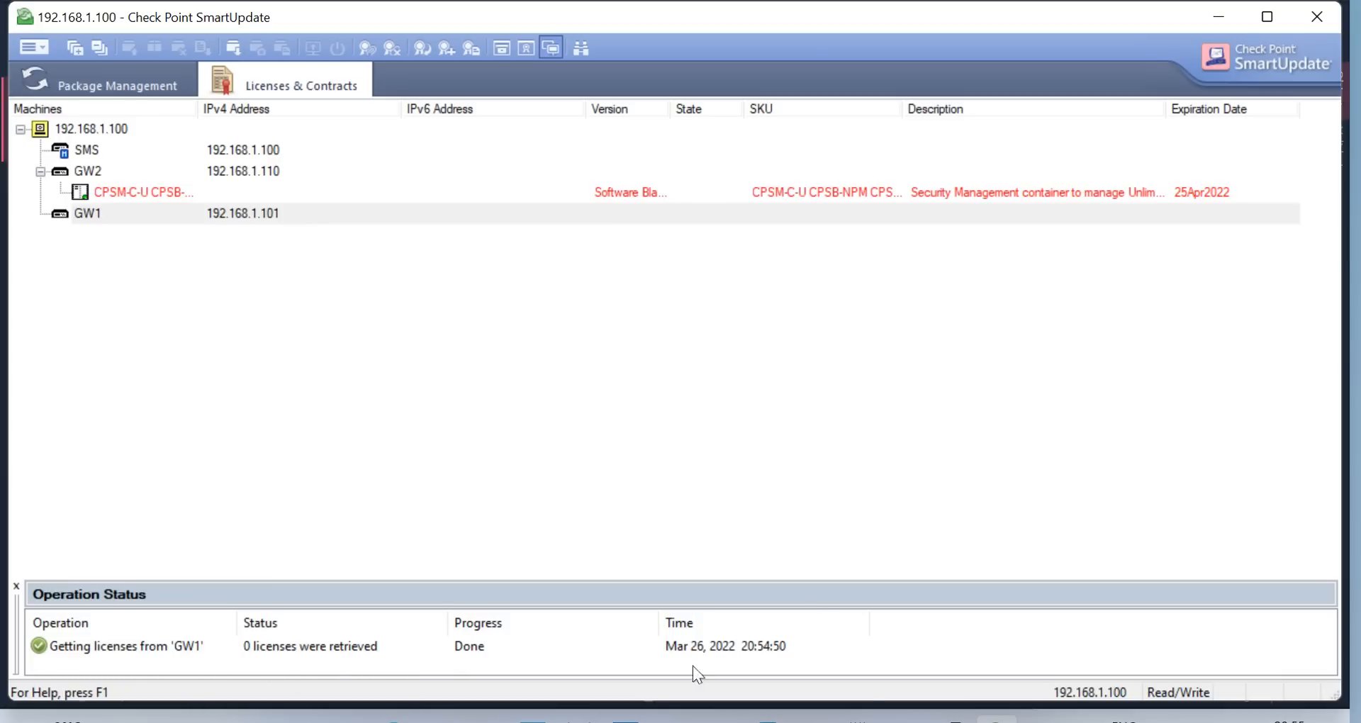
On UserCenter's Product Evaluation page, choose ALL-IN-ONE EVALUATION and continue
click(393, 721)
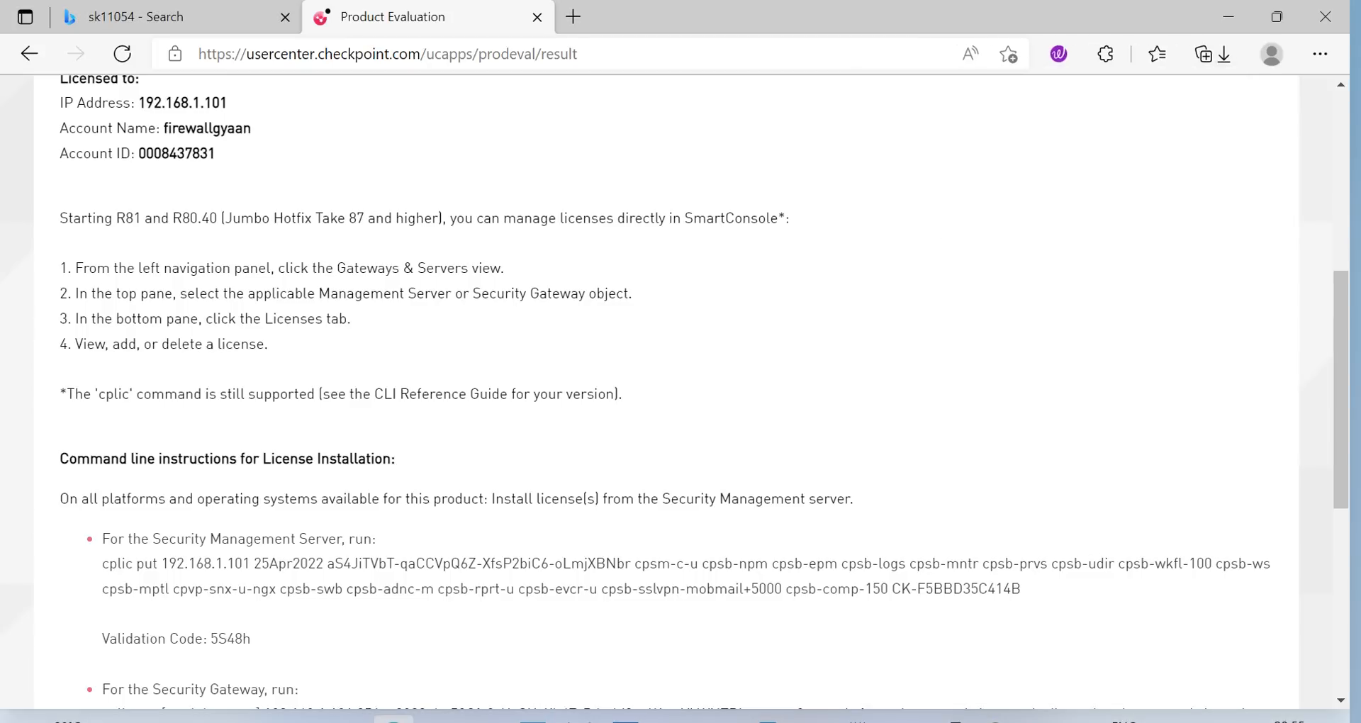
scroll(1120, 346, up, 6)
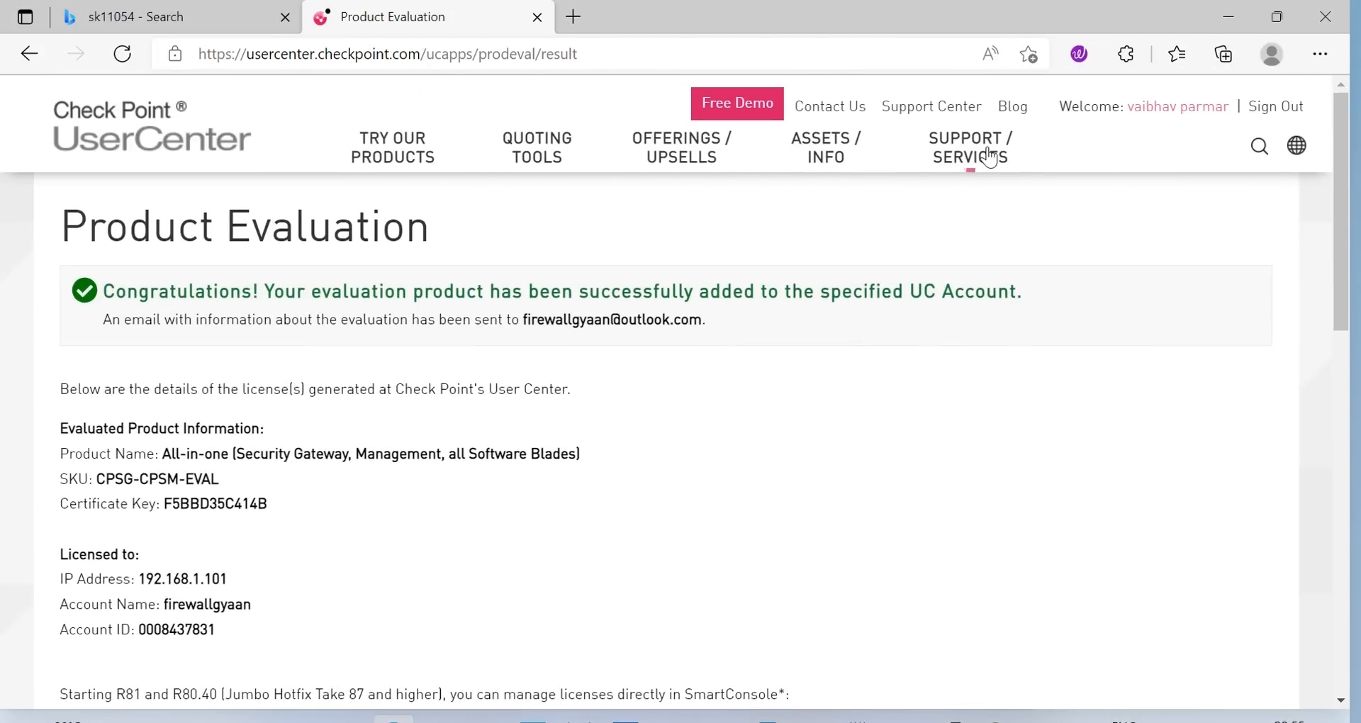
click(424, 163)
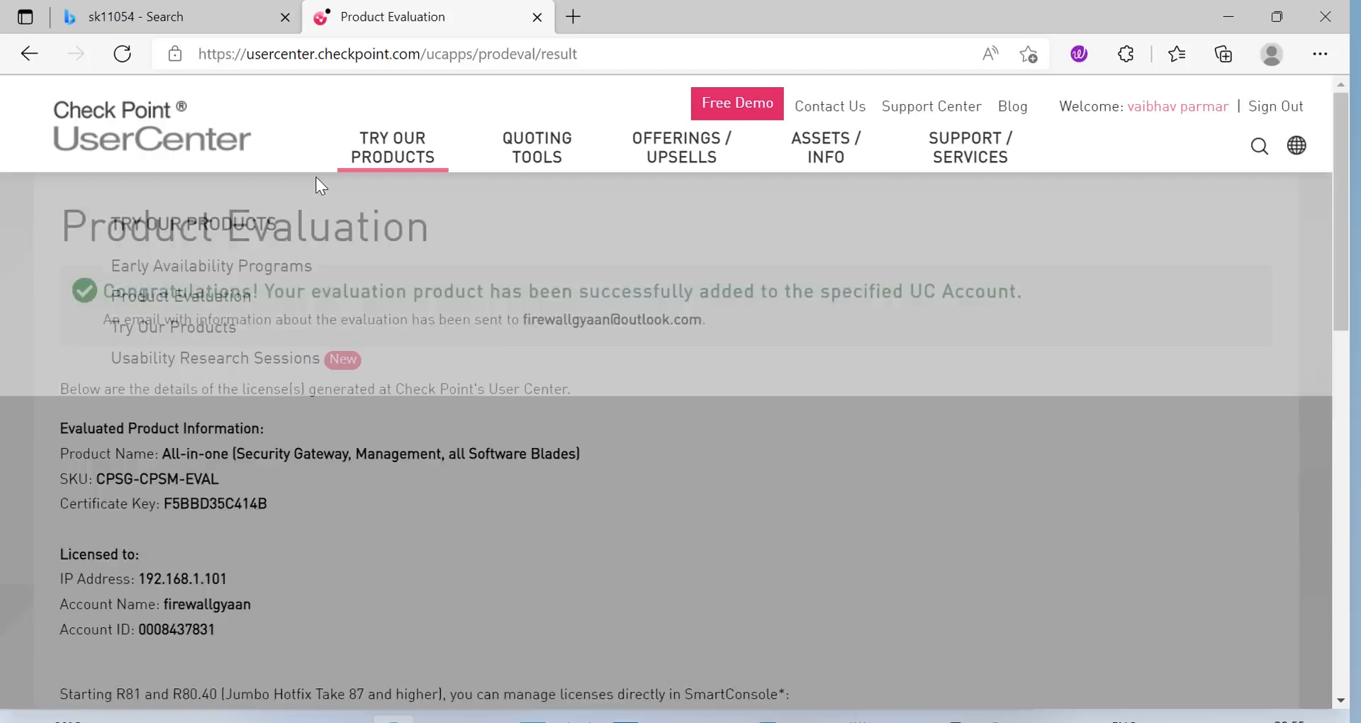
click(155, 296)
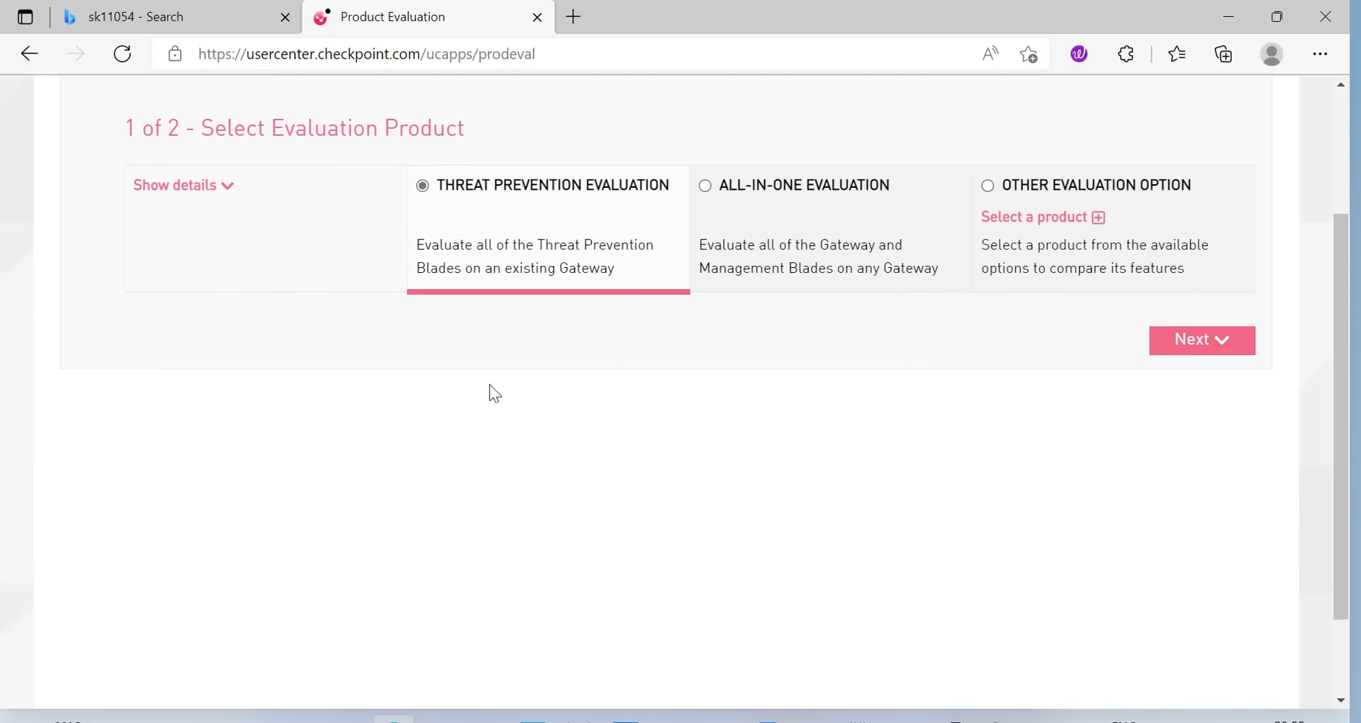
click(989, 190)
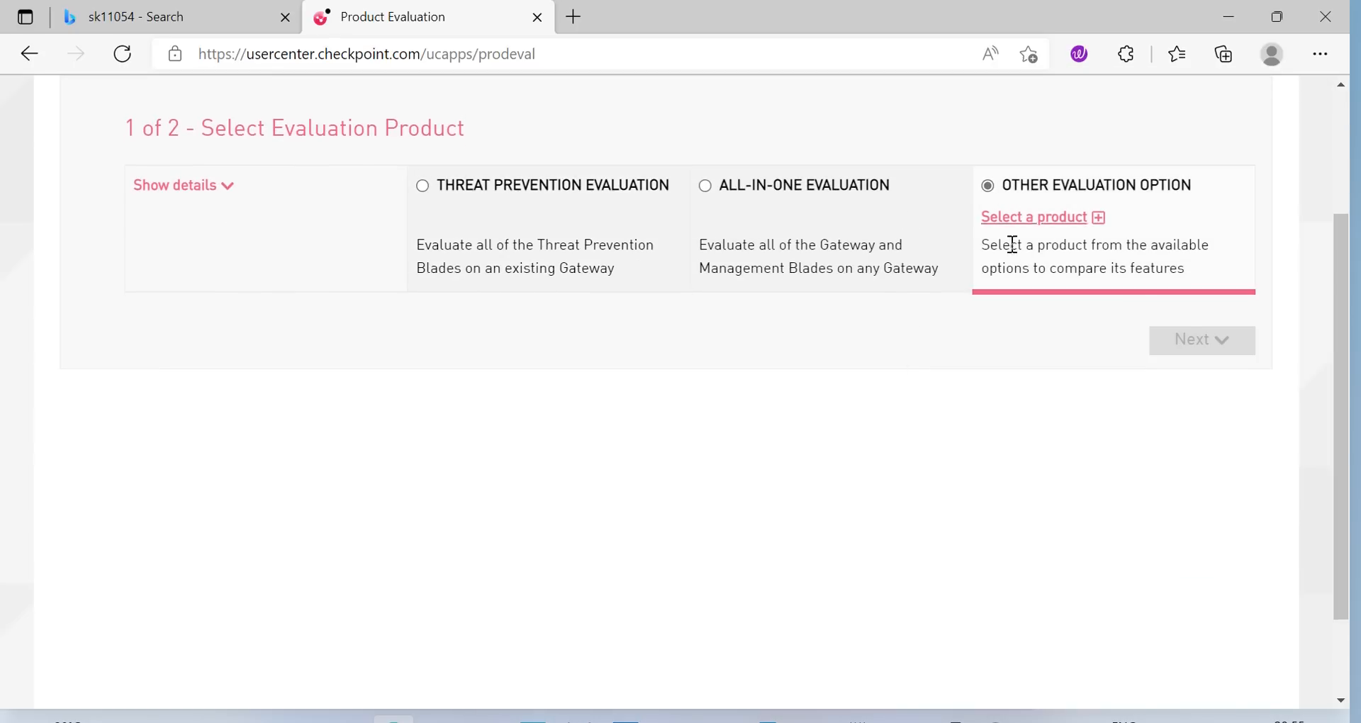
click(1054, 220)
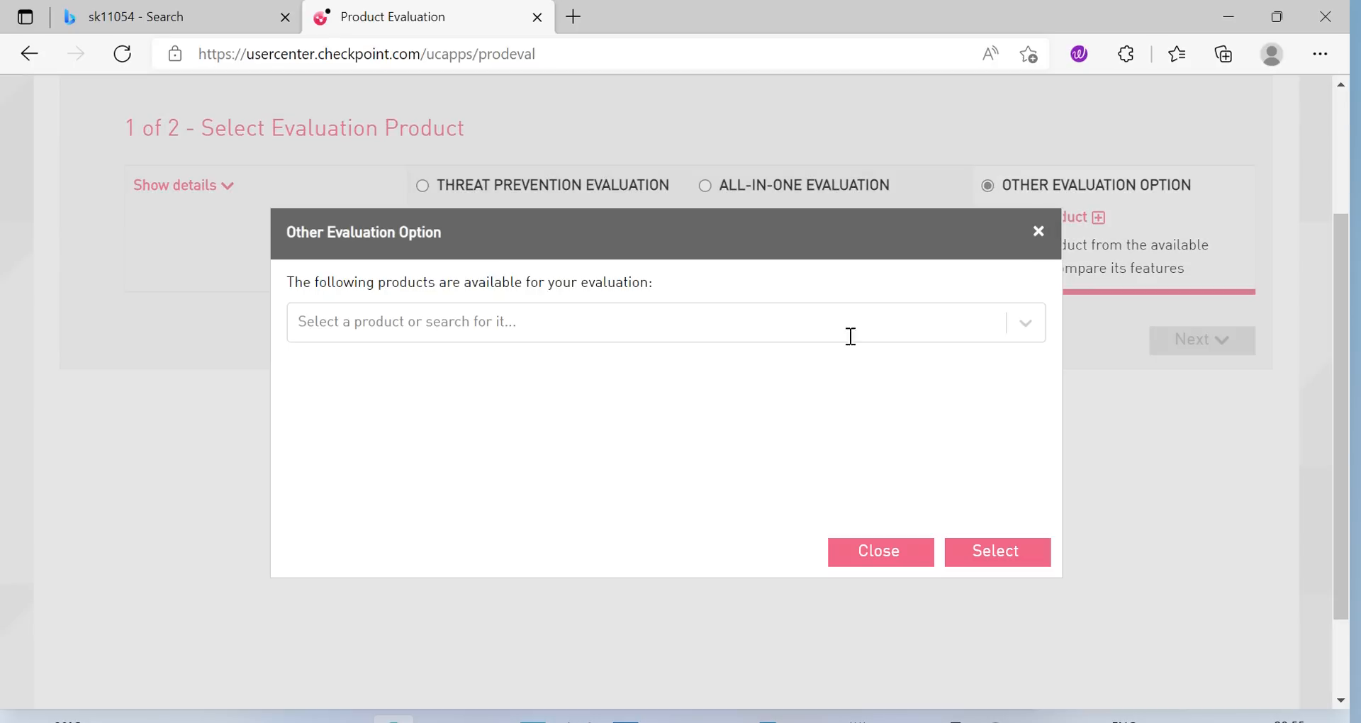
click(553, 330)
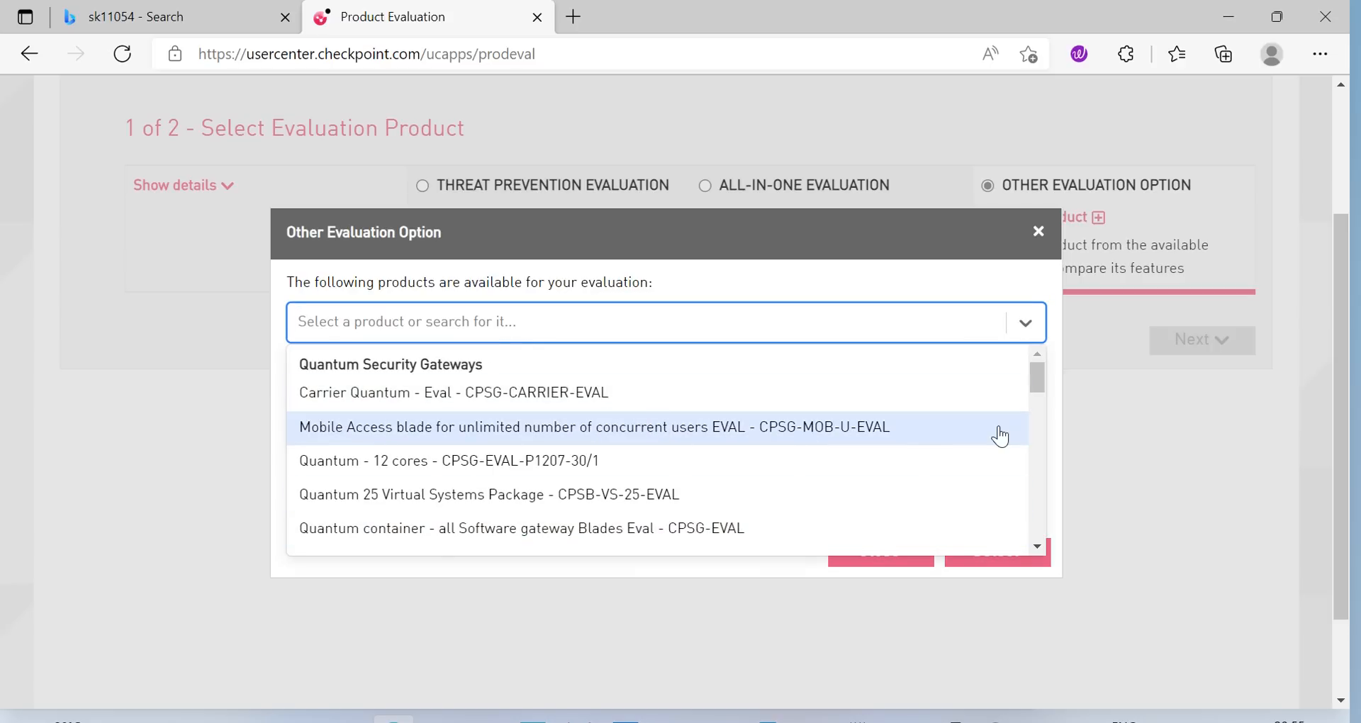
click(1039, 235)
click(718, 186)
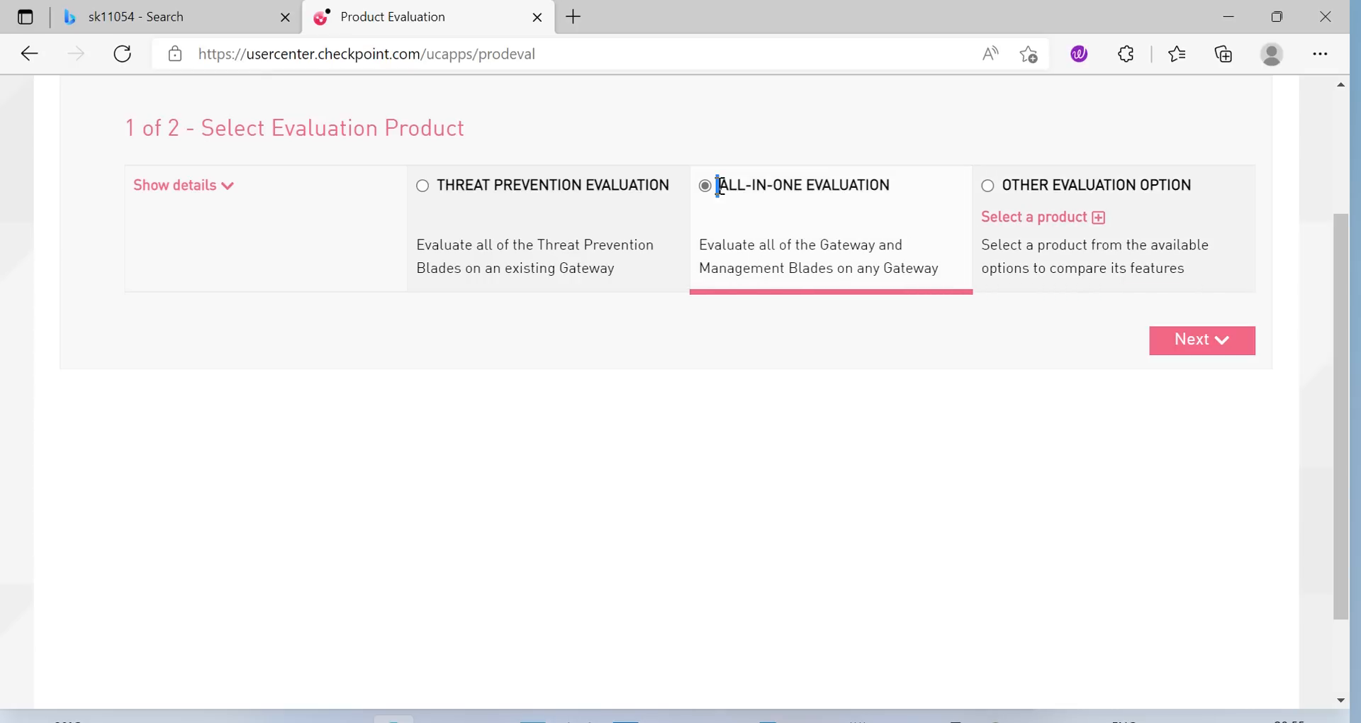
click(1190, 340)
Fill in the account, IP 192.168.1.101 and purpose 'Evaluation of a new software released', tick both boxes, and submit
click(455, 209)
click(325, 250)
click(320, 298)
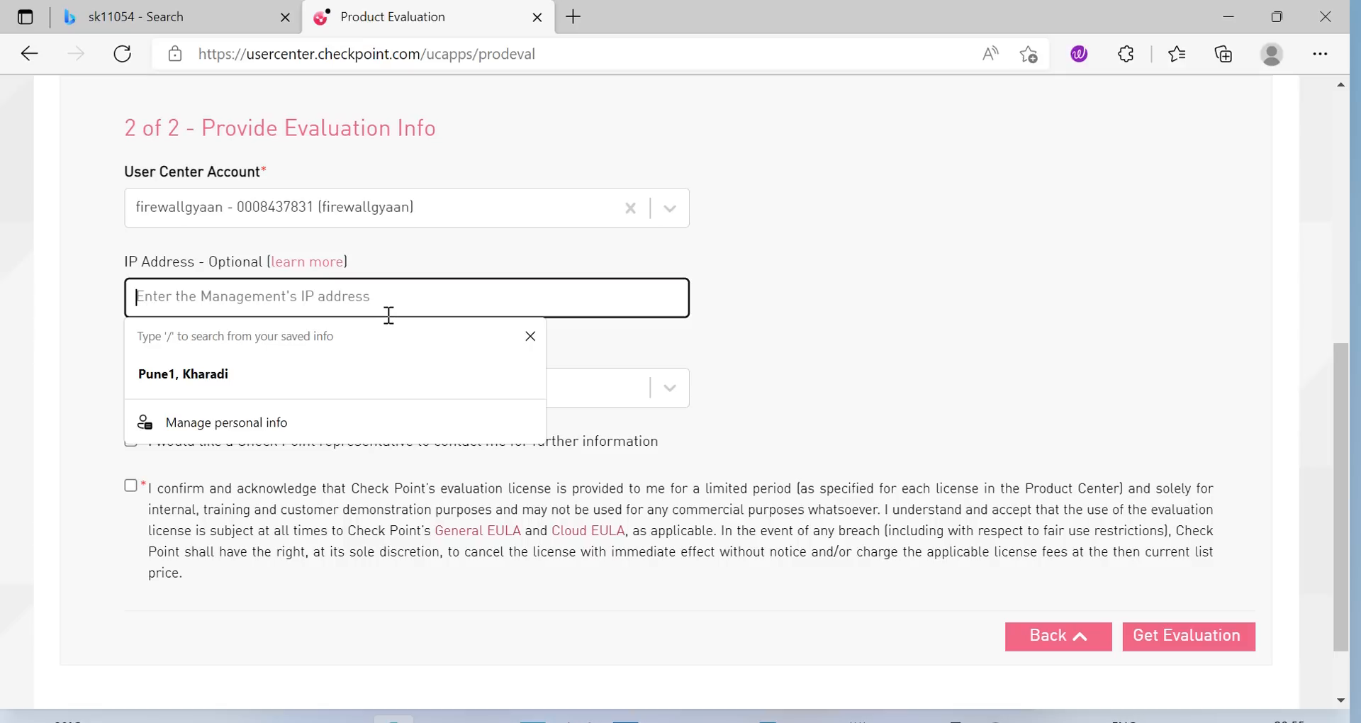
text(192.168.1.101)
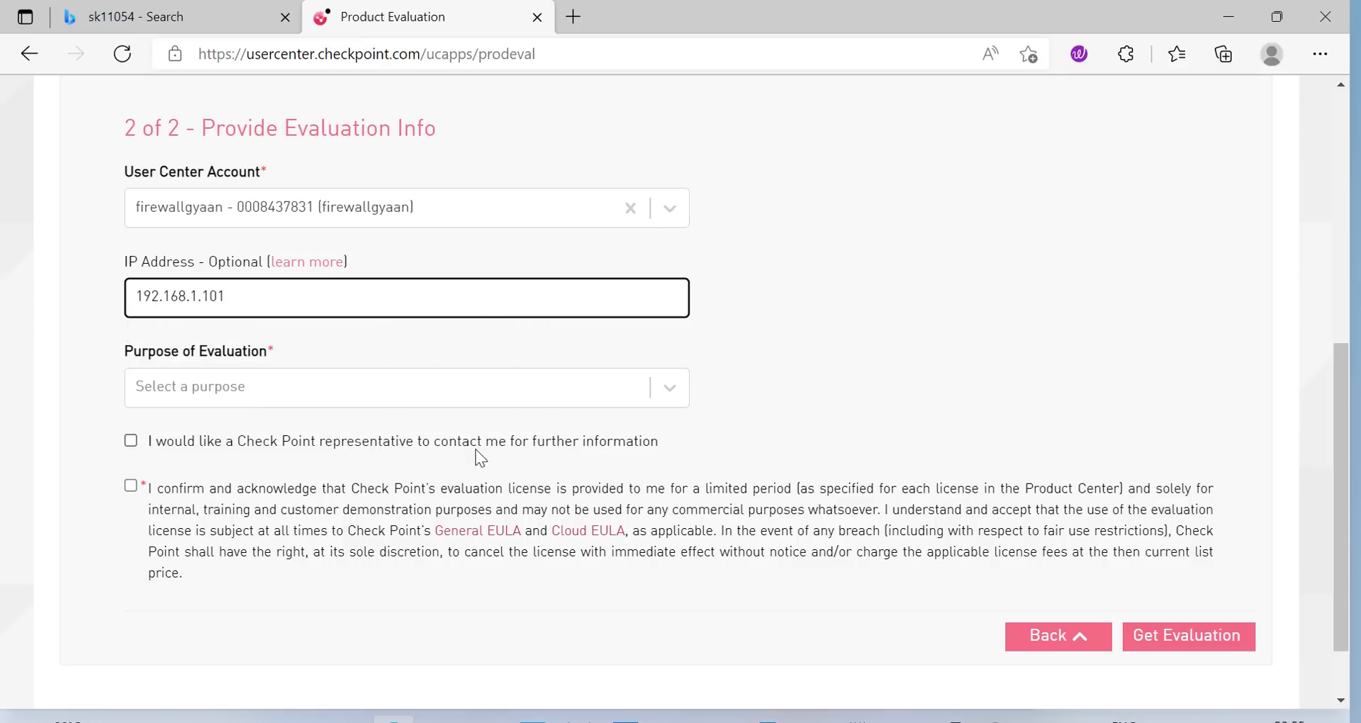
click(438, 390)
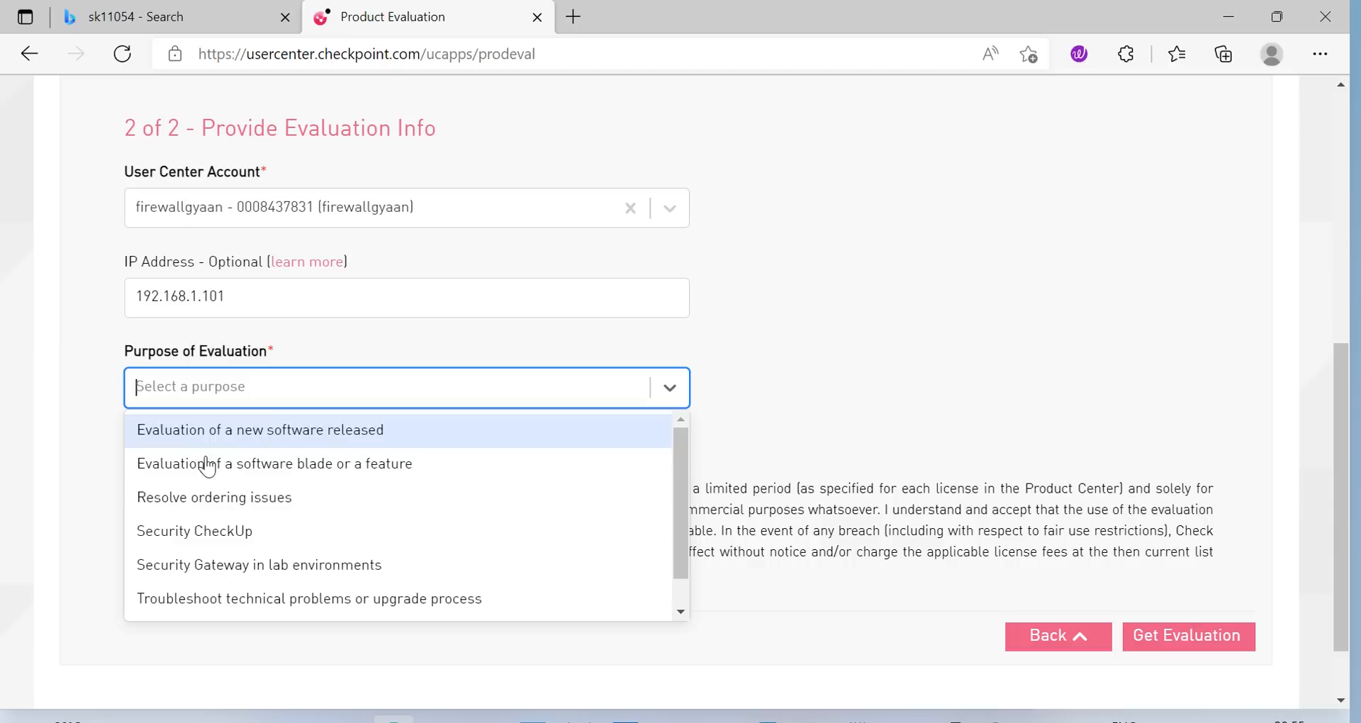
click(227, 435)
click(131, 441)
click(131, 486)
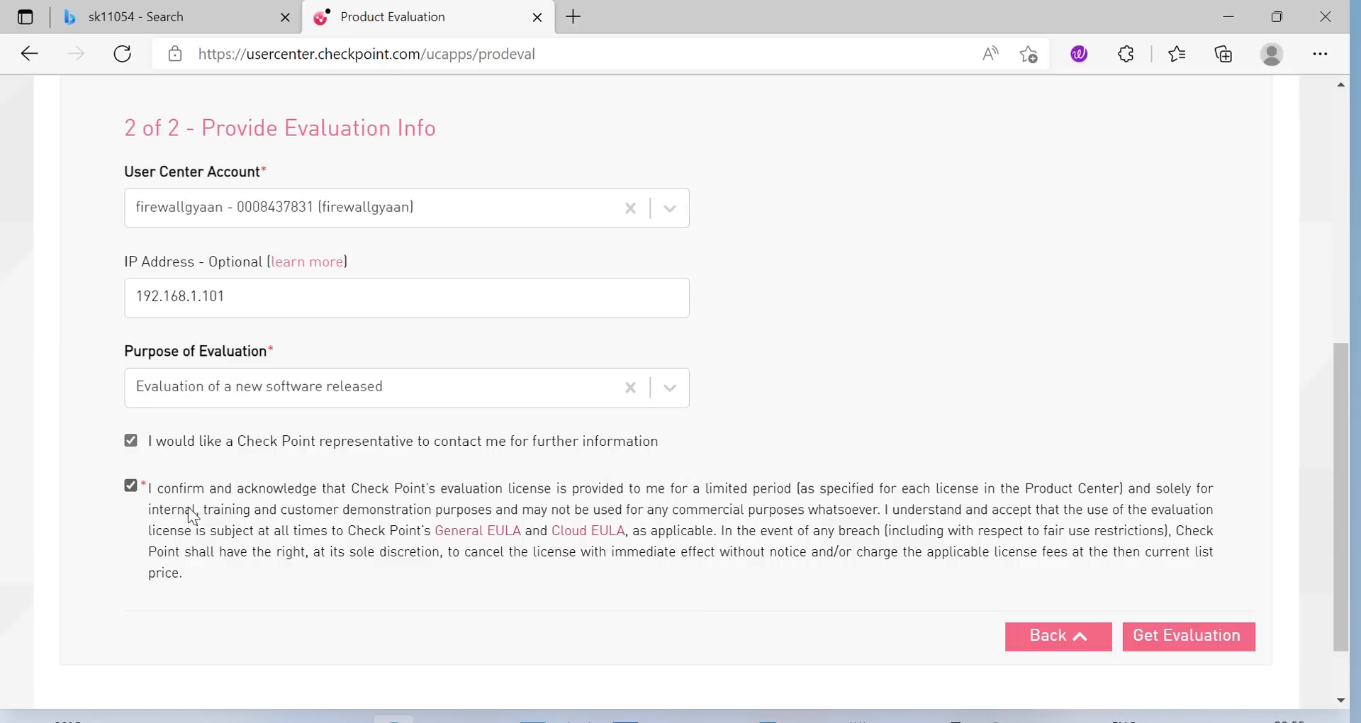
click(1188, 638)
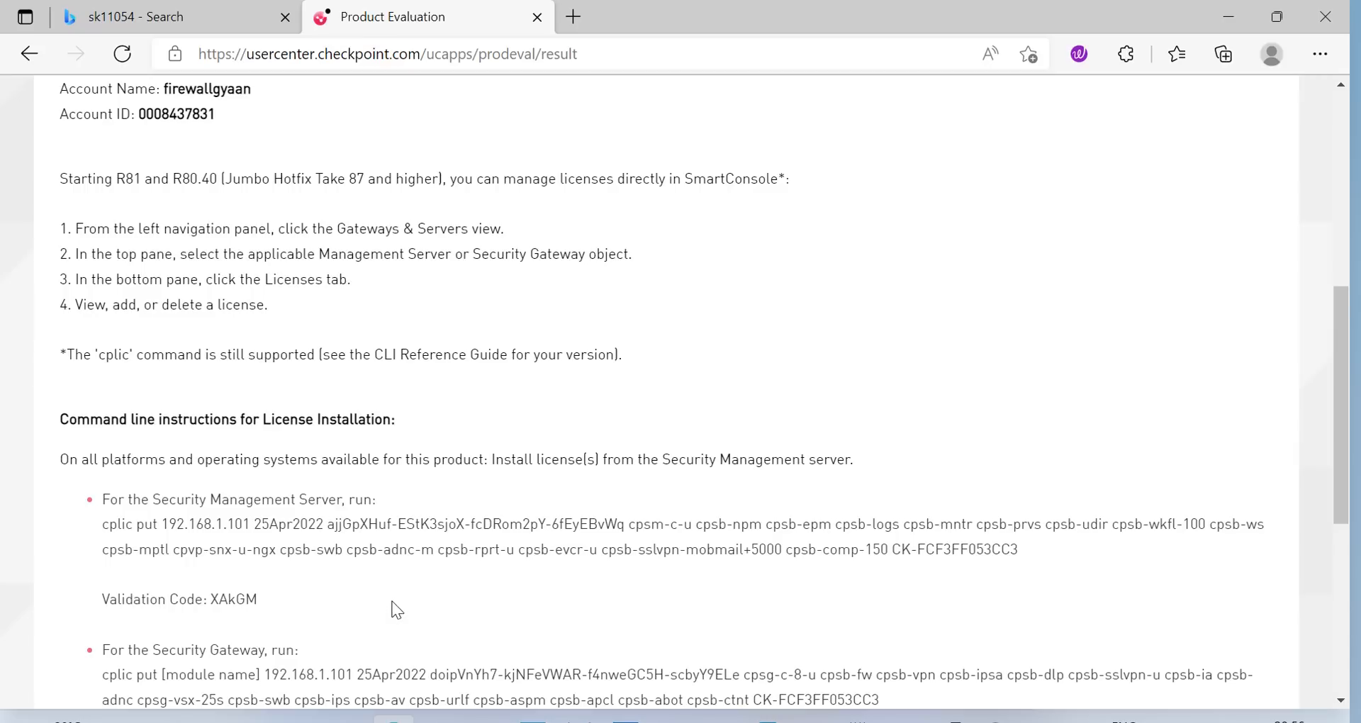
Download the 30-day evaluation license for 192.168.1.101 as CPLicenseFile (7).lic
scroll(469, 564, down, 6)
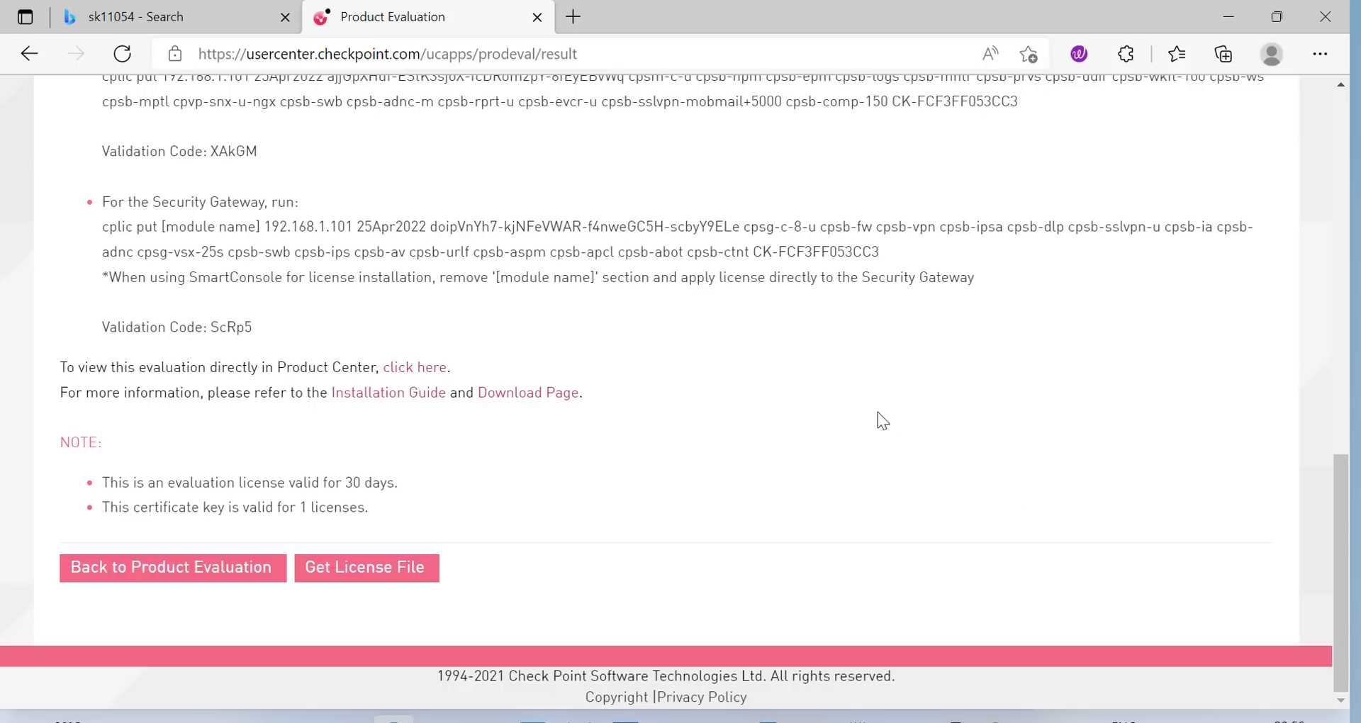
scroll(938, 406, up, 13)
scroll(937, 316, down, 8)
scroll(504, 568, down, 5)
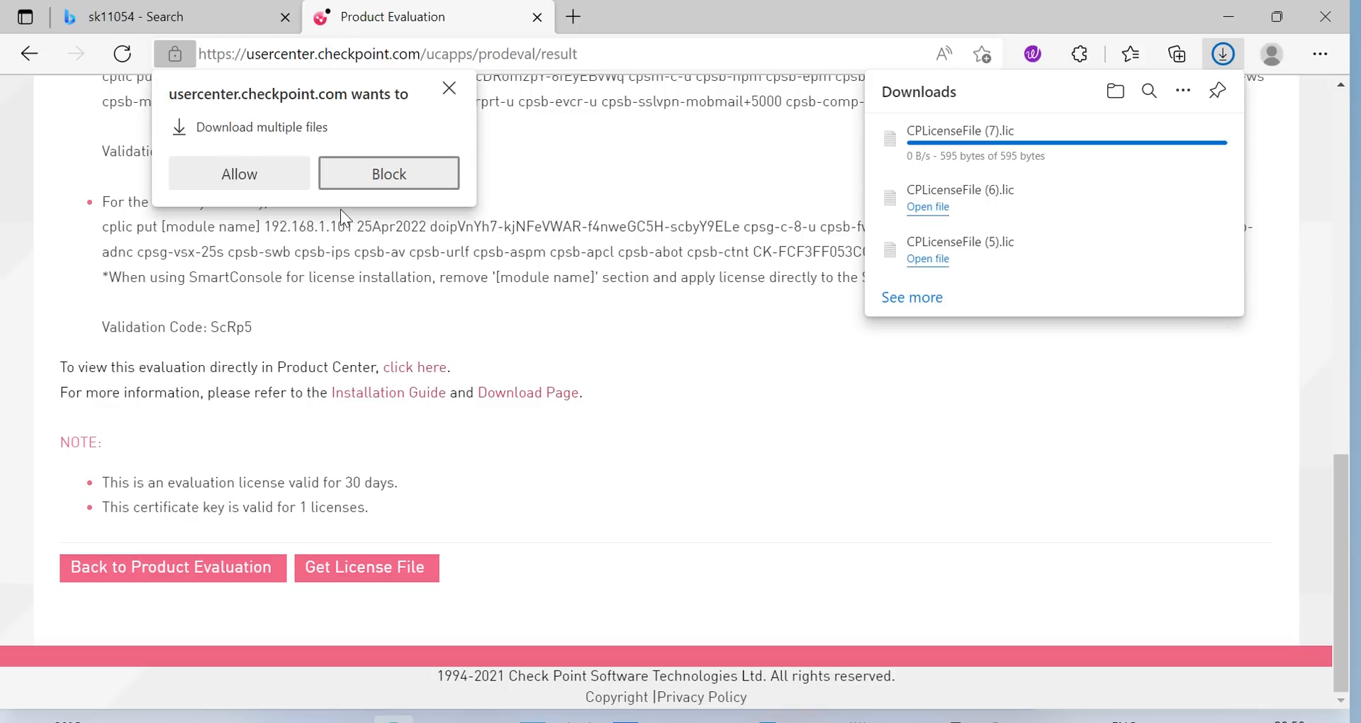
click(230, 168)
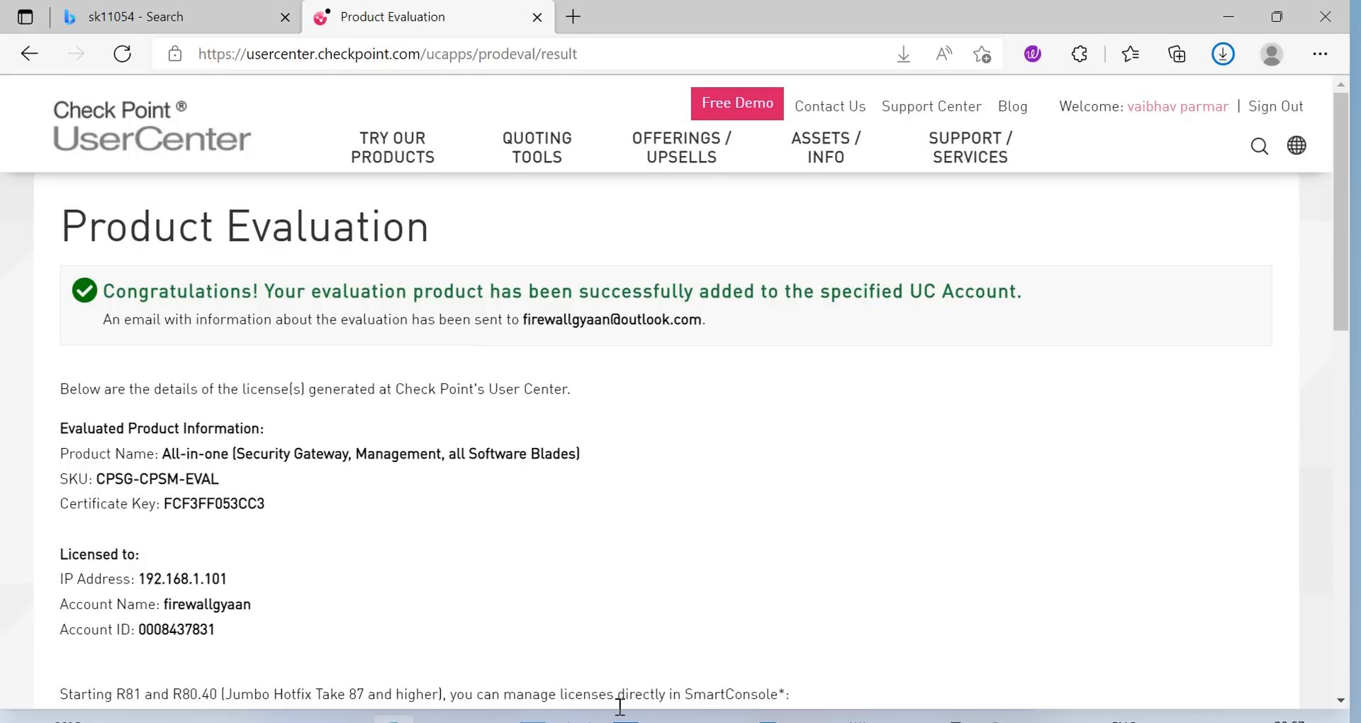
In SmartUpdate, import the license file CPLicenseFile (8) and acknowledge the import summary
click(997, 721)
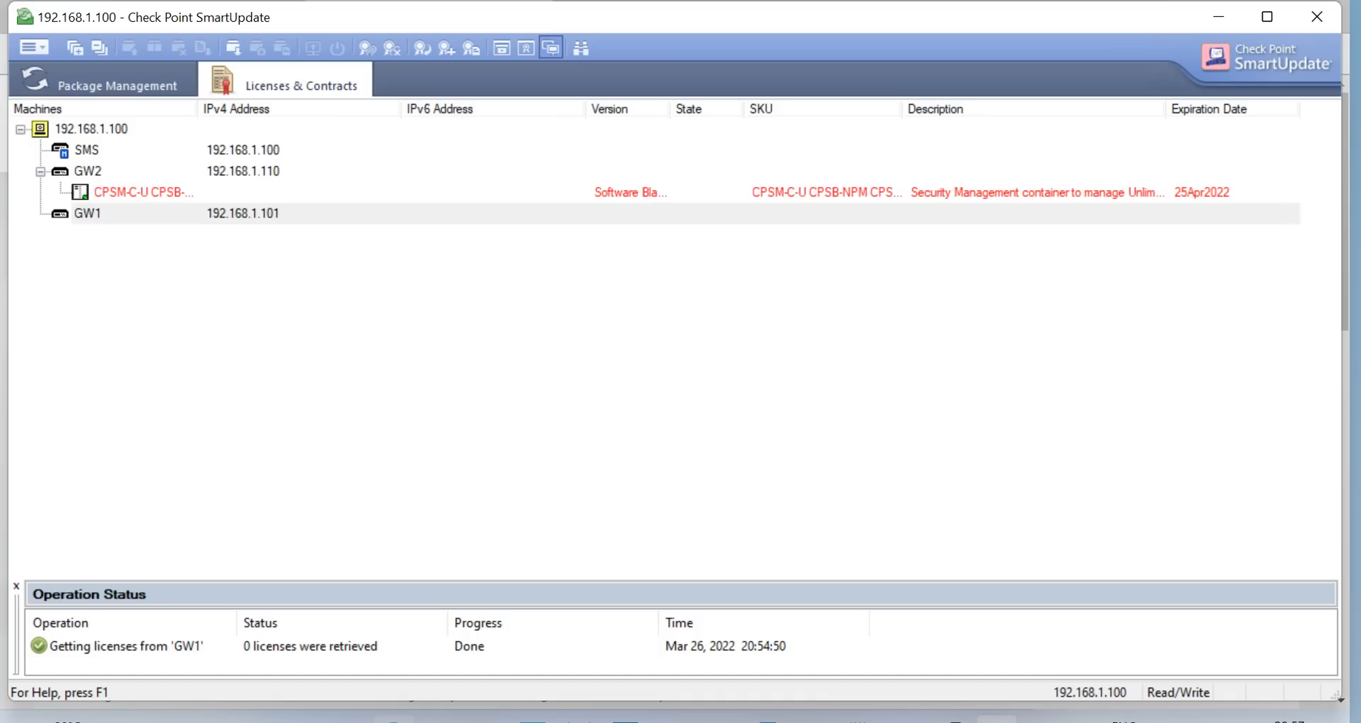
click(41, 47)
mouse_move(158, 163)
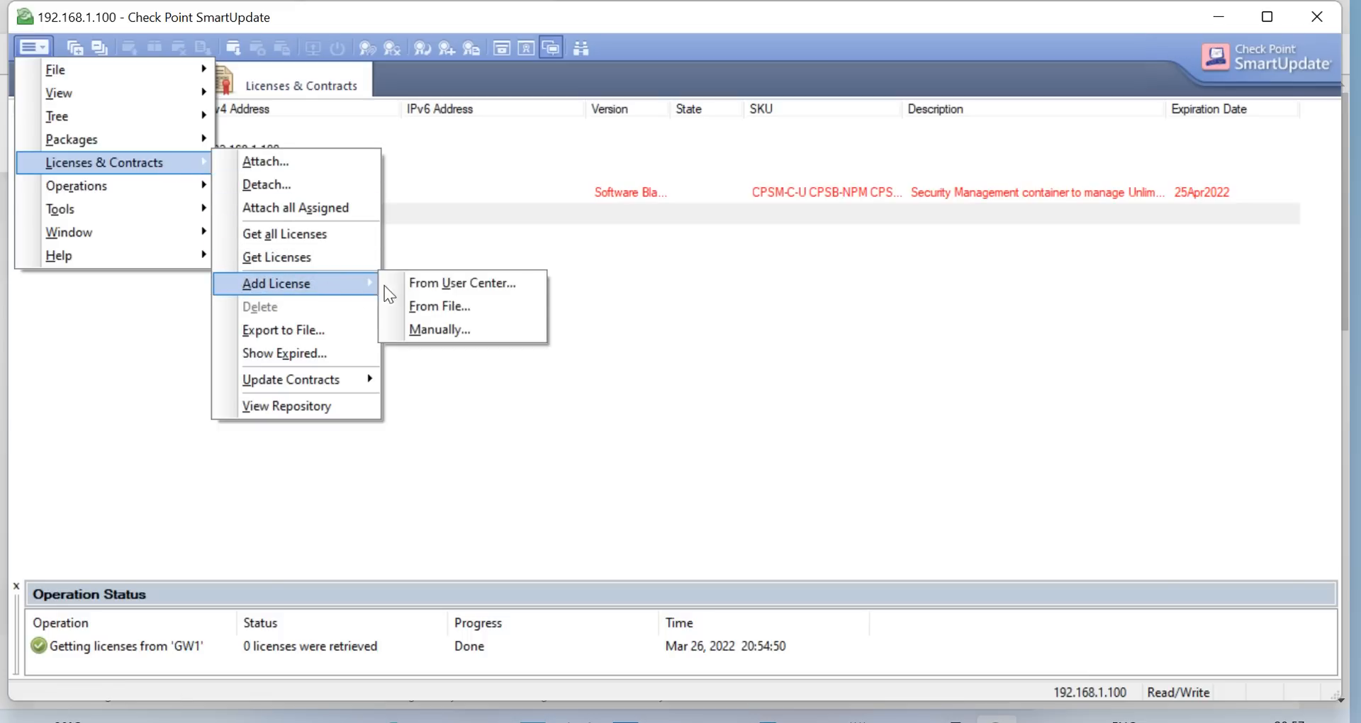
click(445, 305)
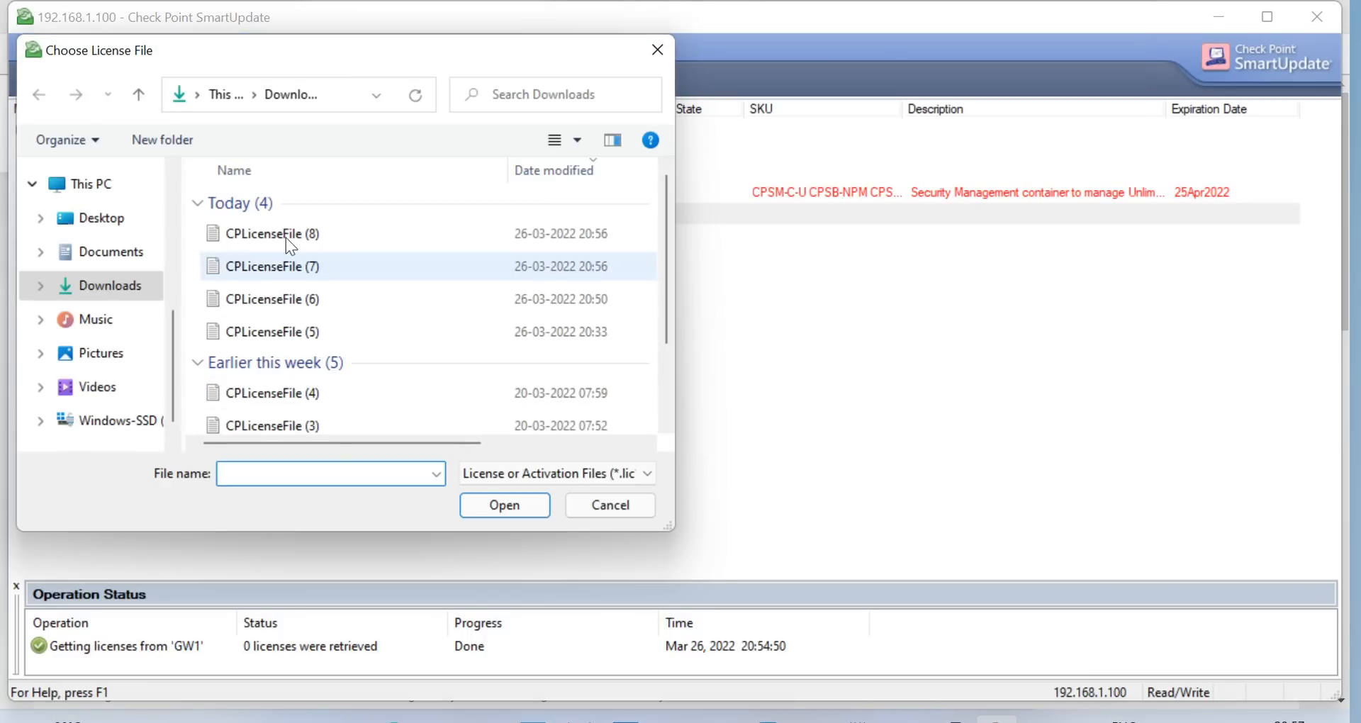
click(286, 237)
click(525, 507)
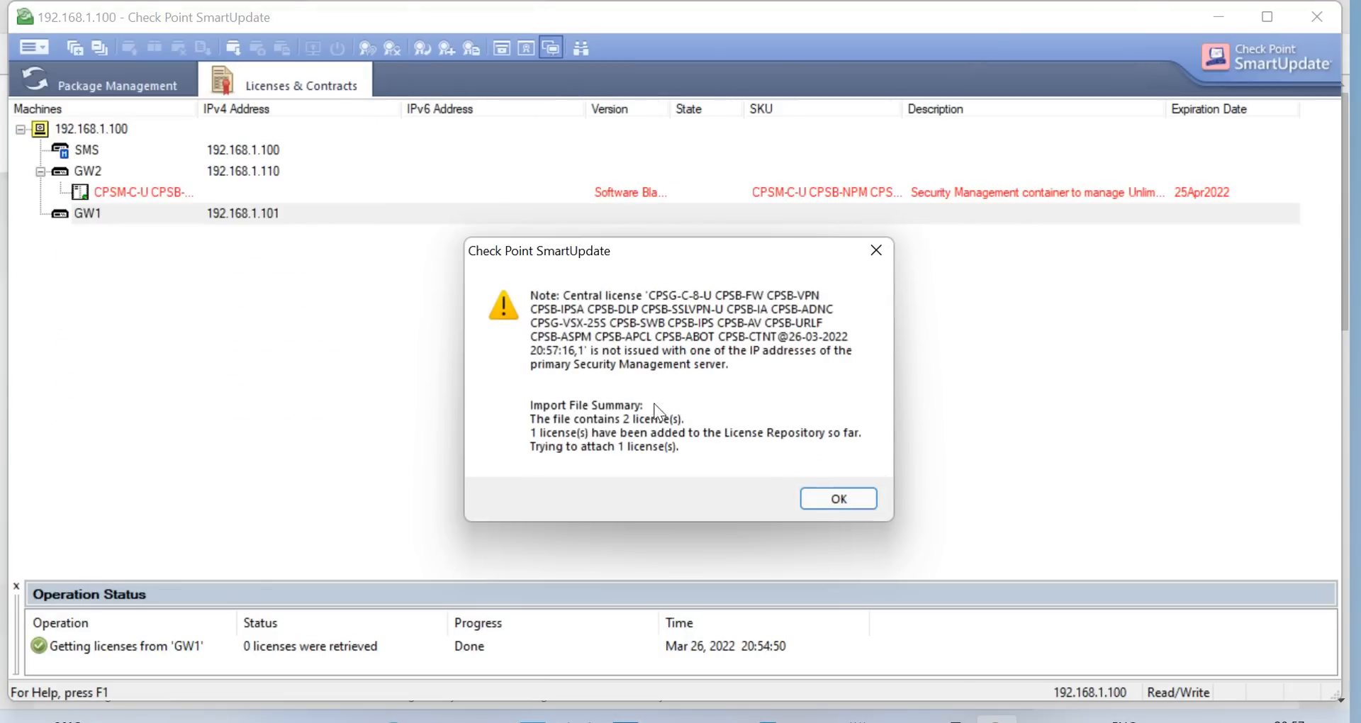
click(861, 505)
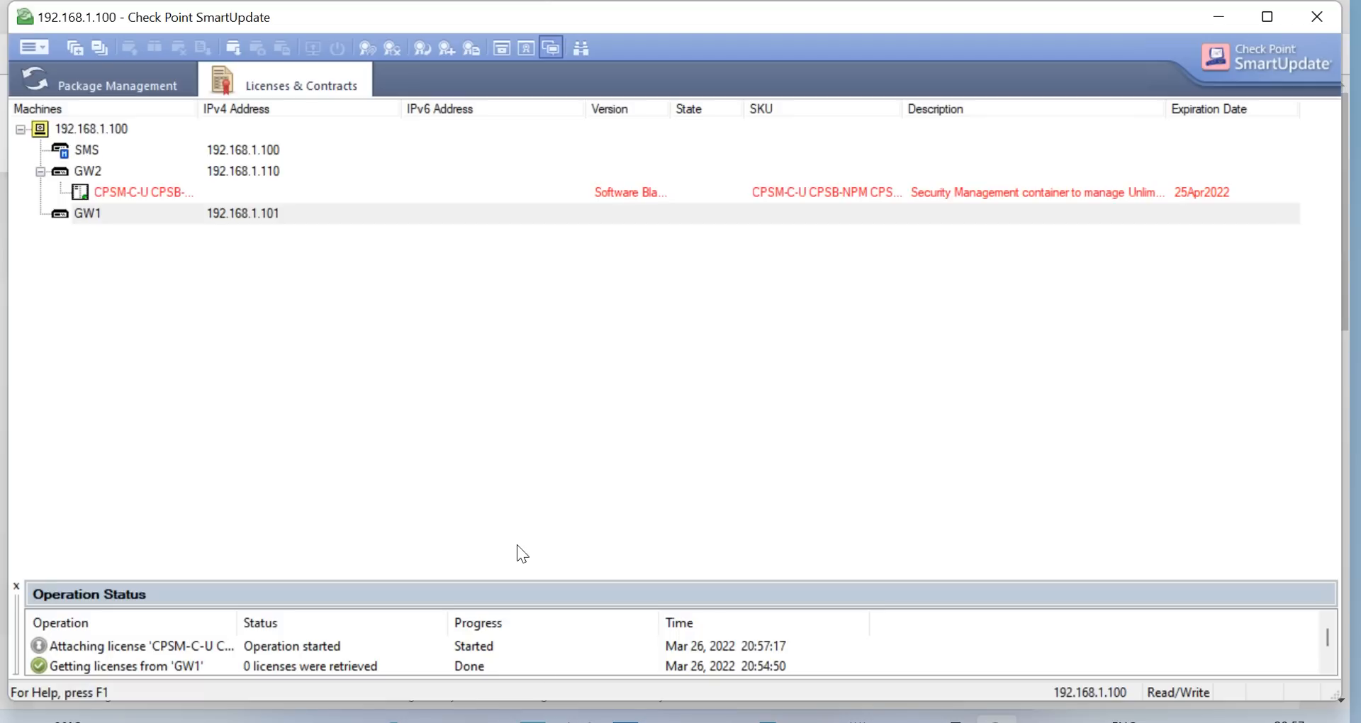
Check GW1's new CPSM-C-U license expiring 25Apr2022, then look at the SMS entry
click(295, 668)
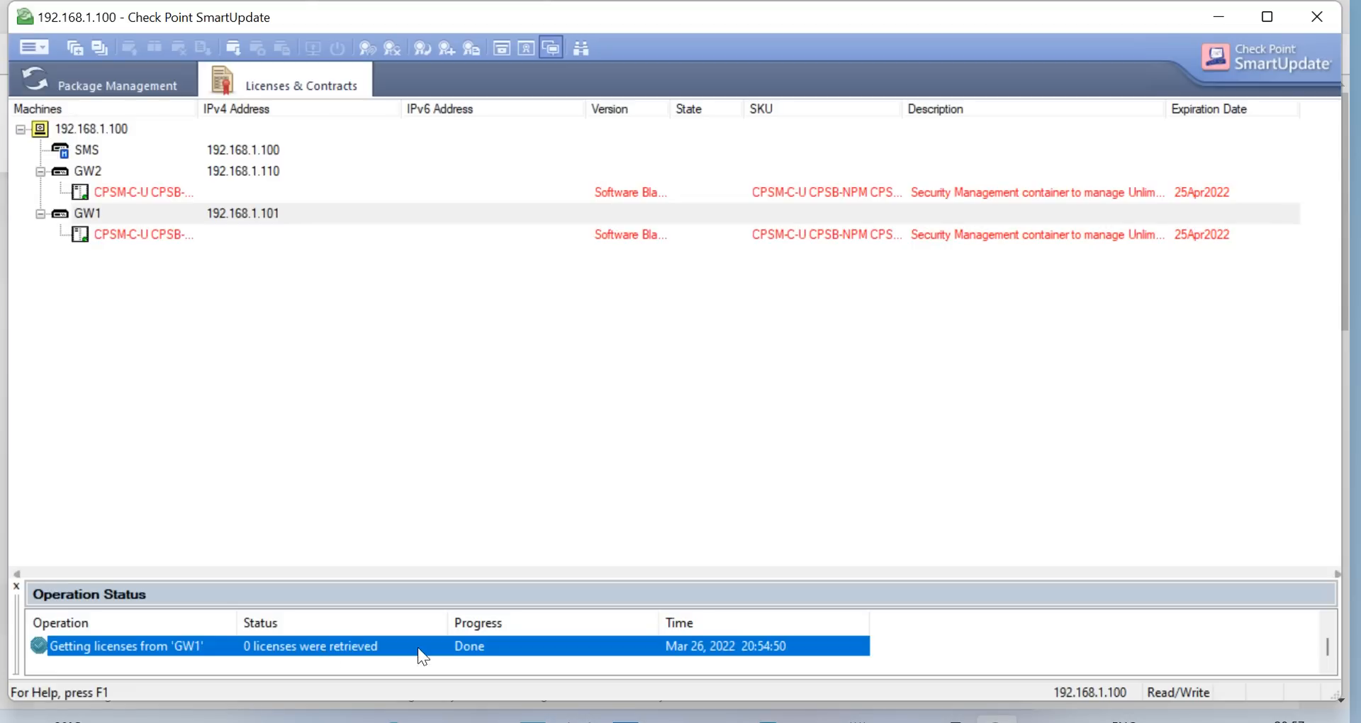
click(468, 360)
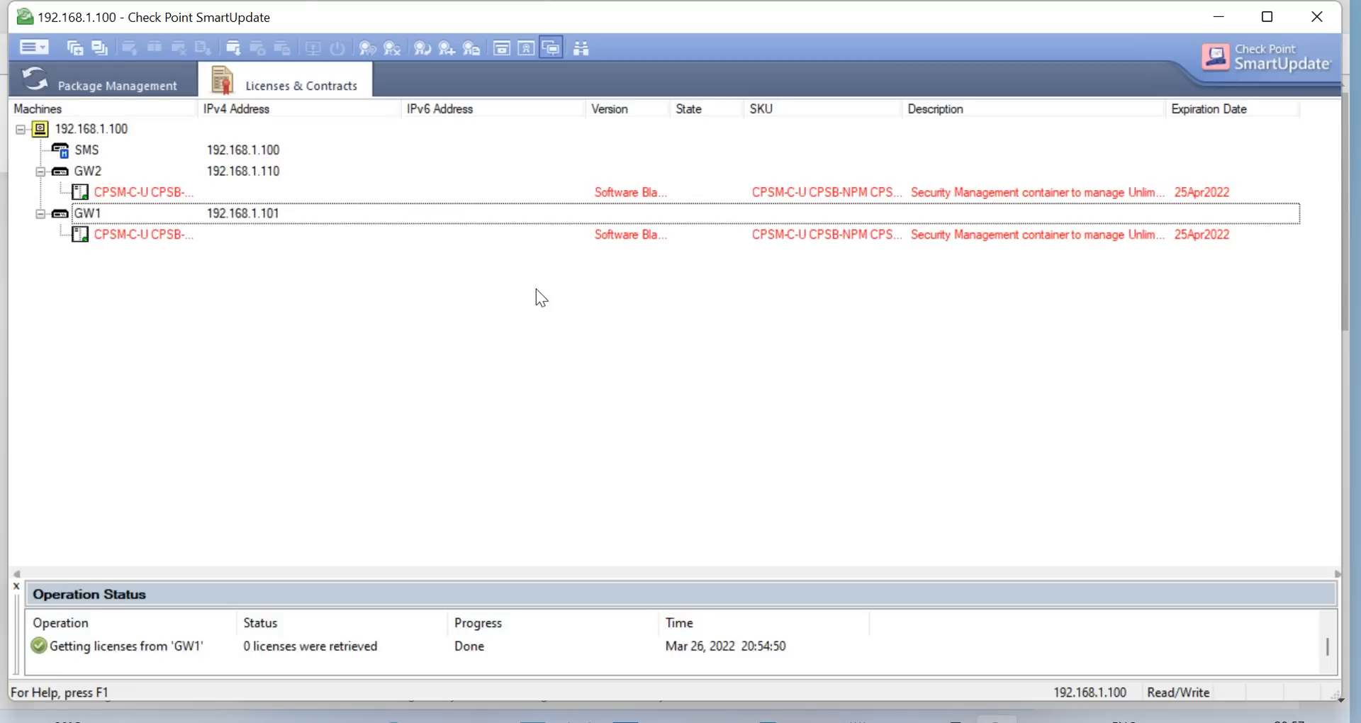
click(149, 237)
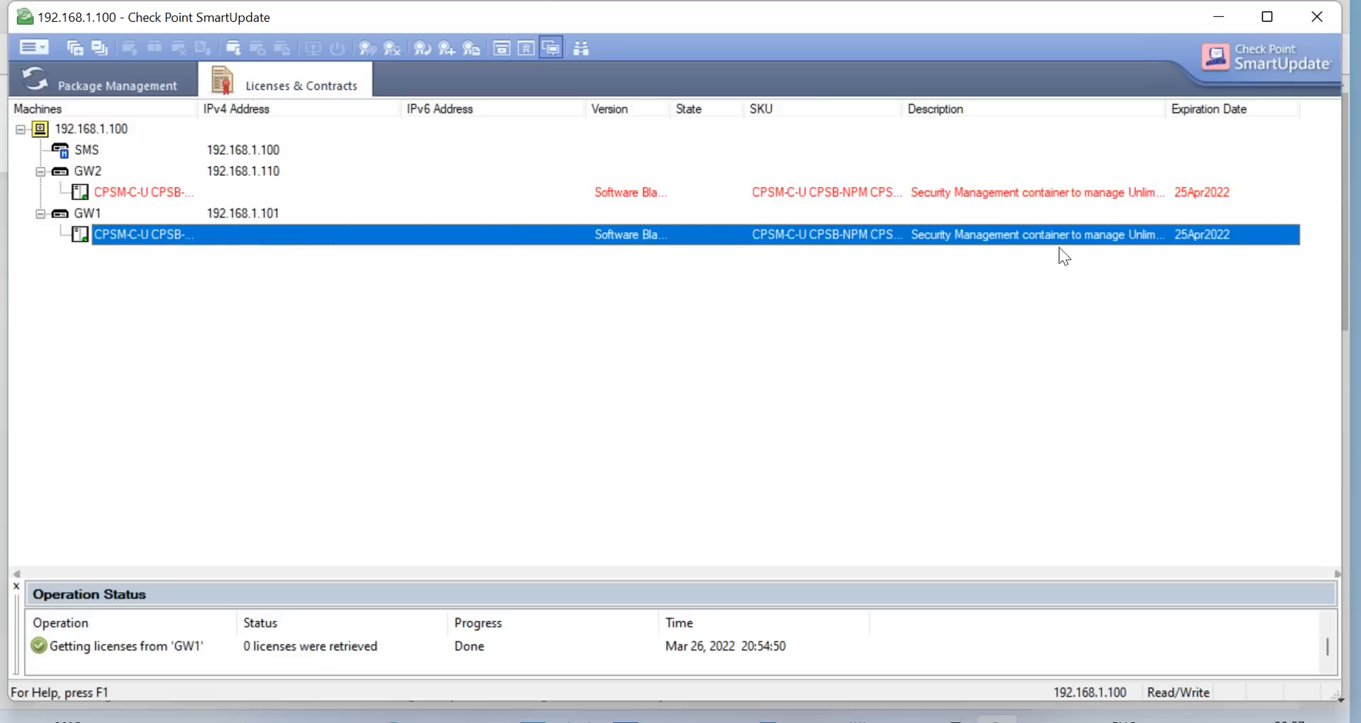
click(105, 150)
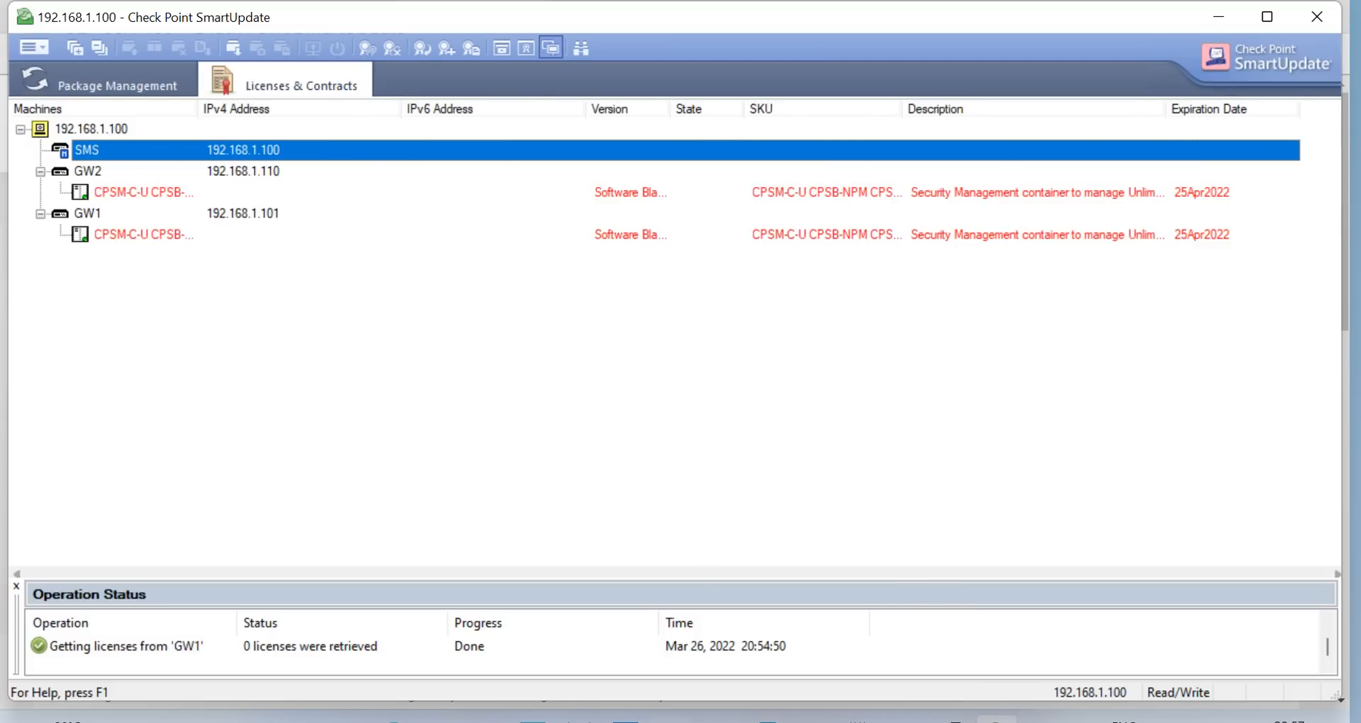
Start a new All-in-one product evaluation in UserCenter and select the user center account
click(393, 720)
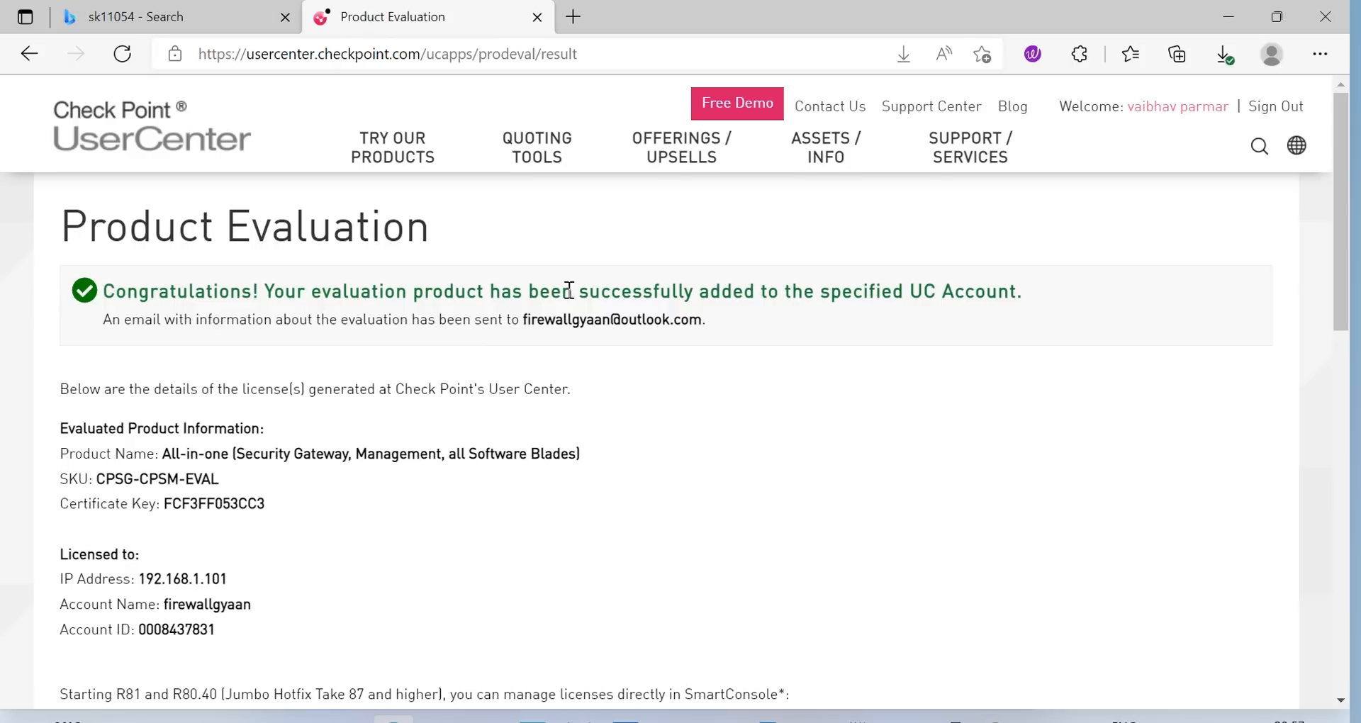
mouse_move(418, 162)
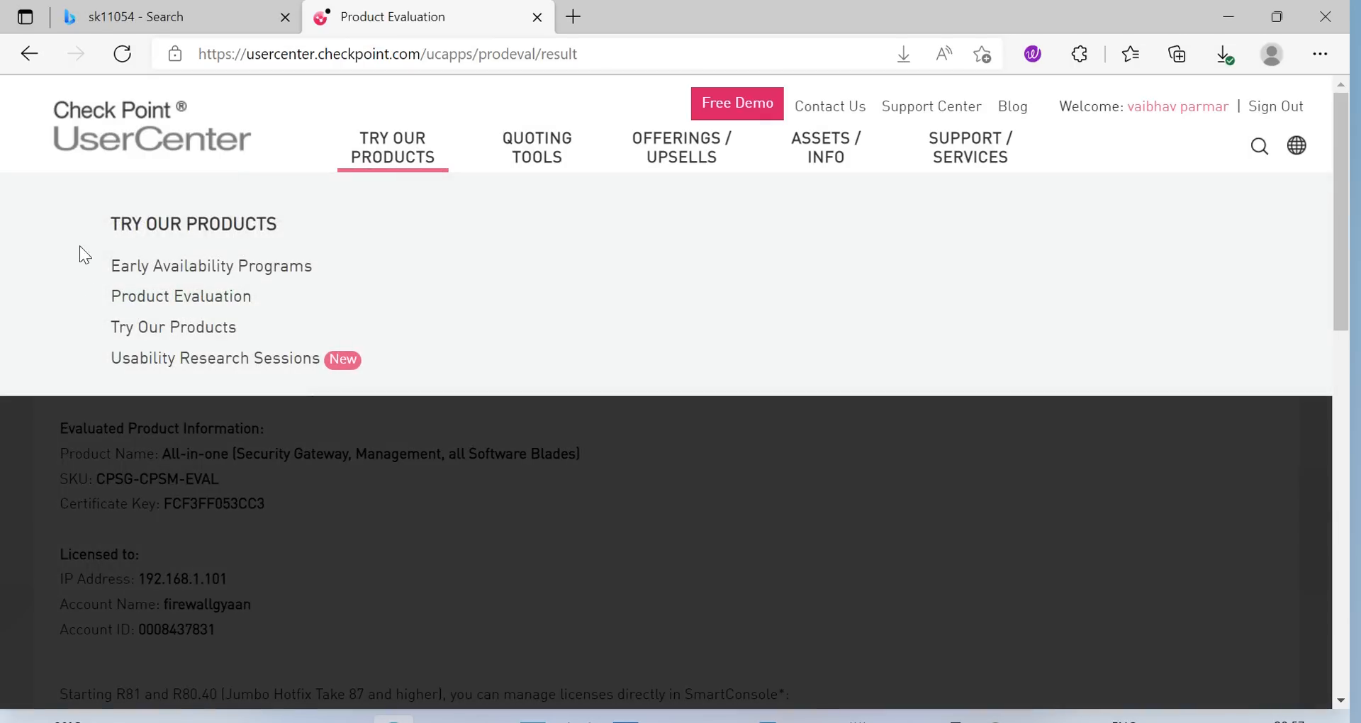
click(144, 298)
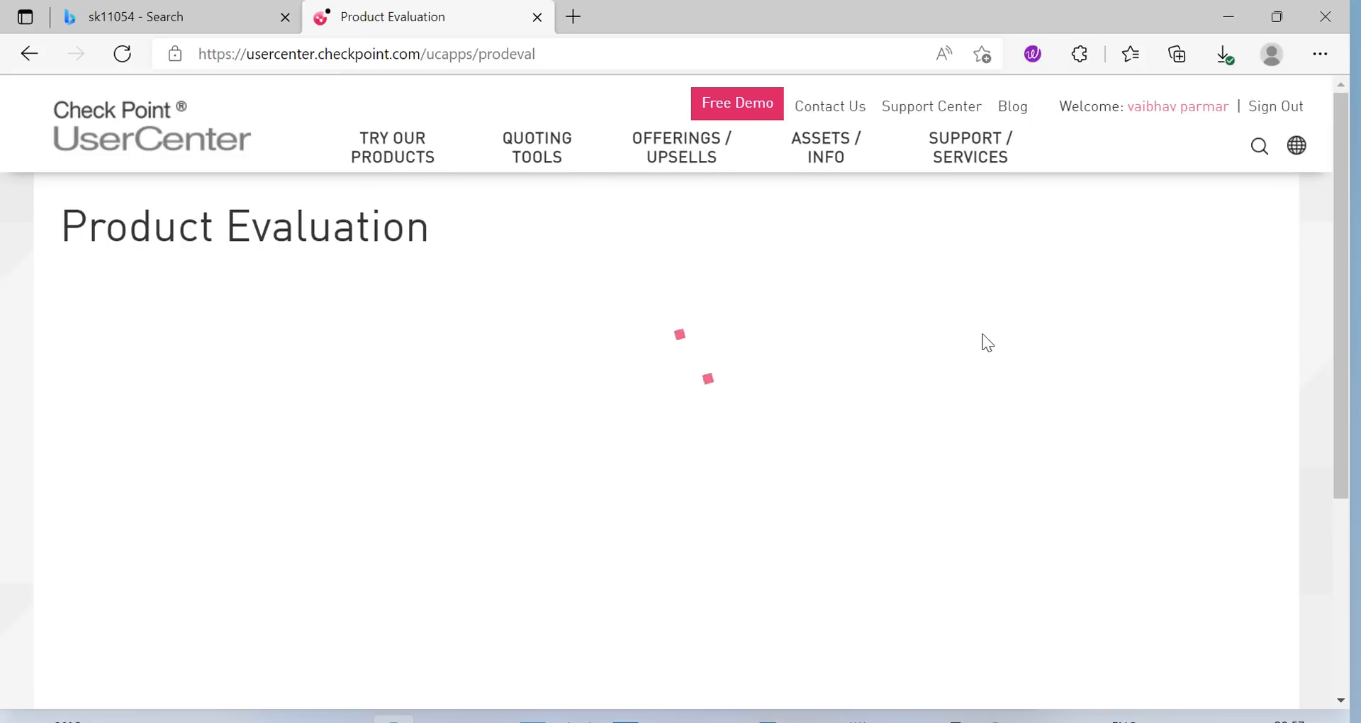
click(706, 186)
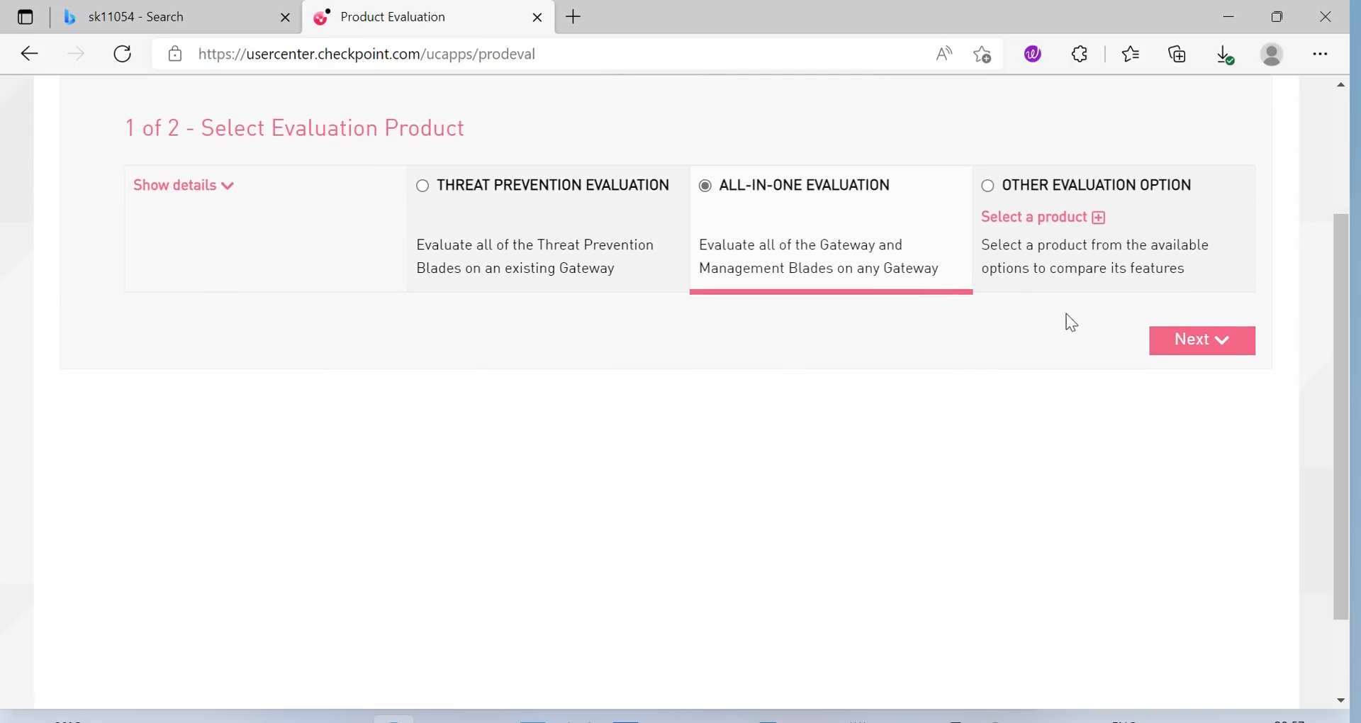
click(1167, 339)
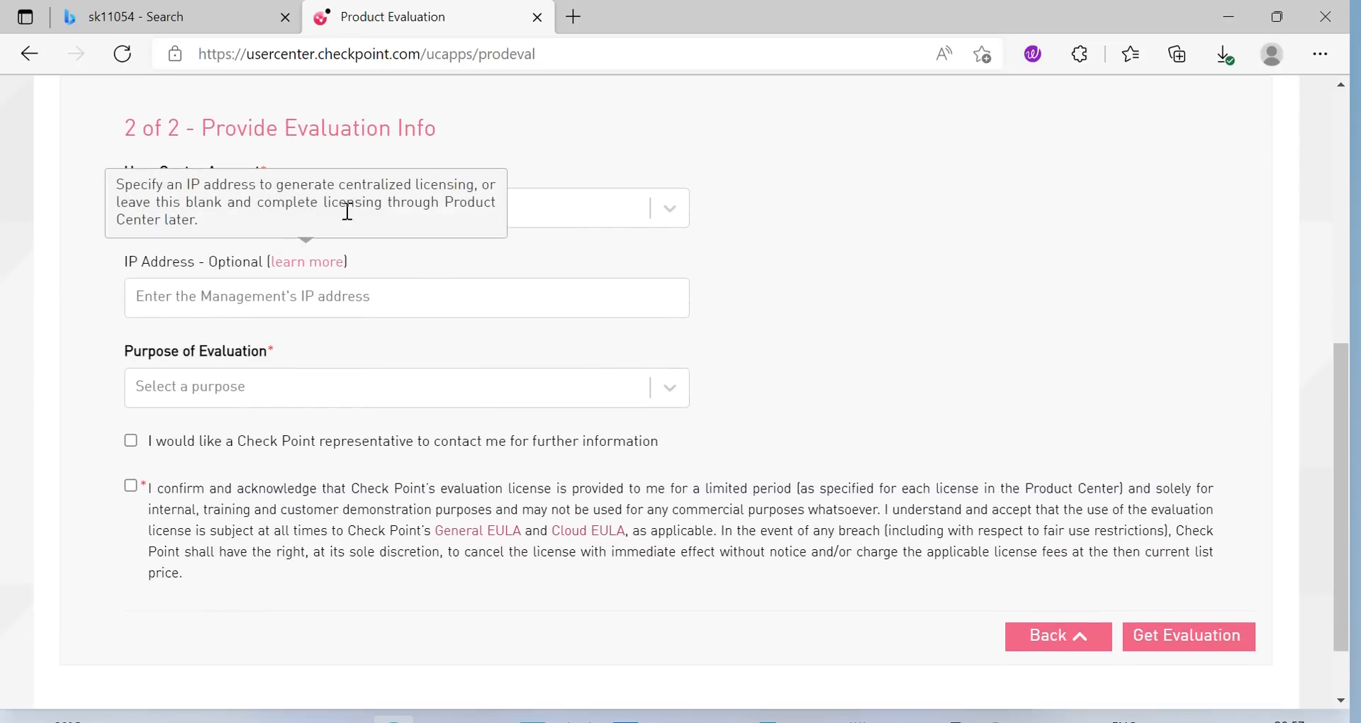
click(560, 208)
click(441, 254)
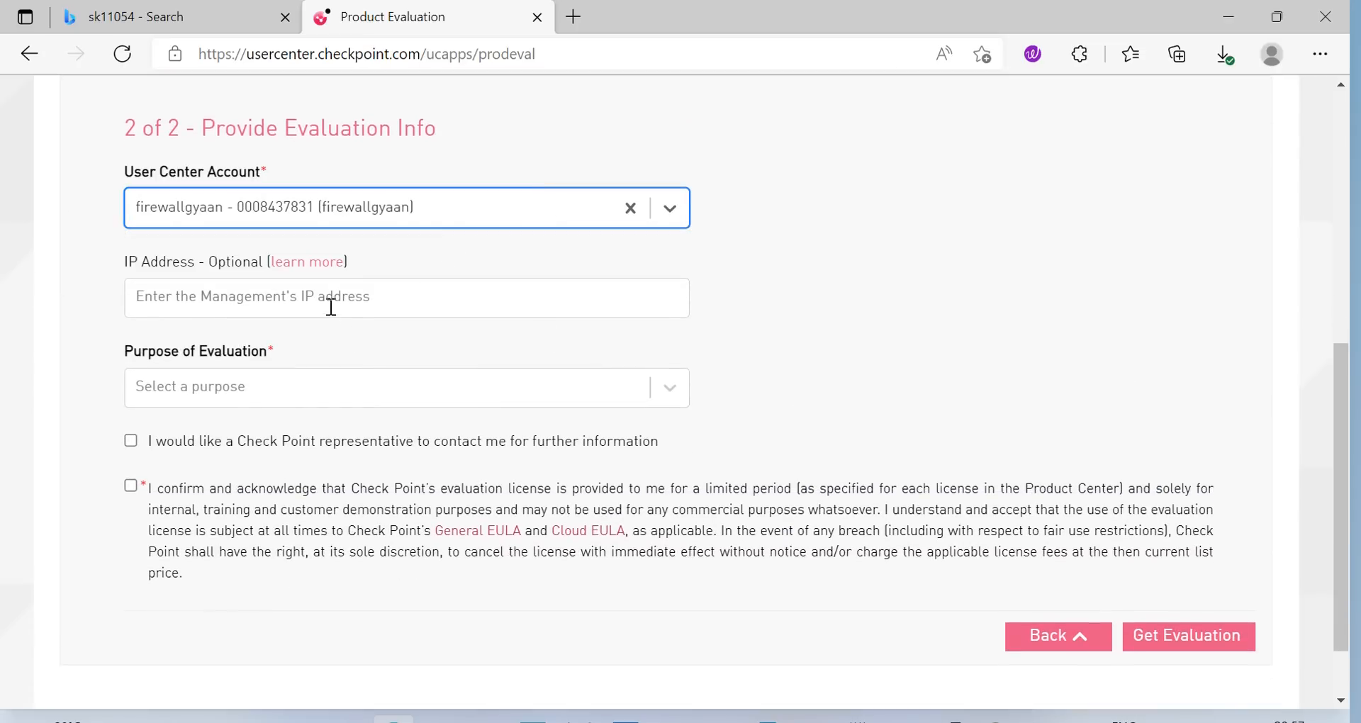
Enter IP 192.168.1.100, choose purpose 'Evaluation of a new software released', and tick both checkboxes
click(328, 307)
text(192)
text(.168.1.)
text(2)
key(BackSpace)
text(100)
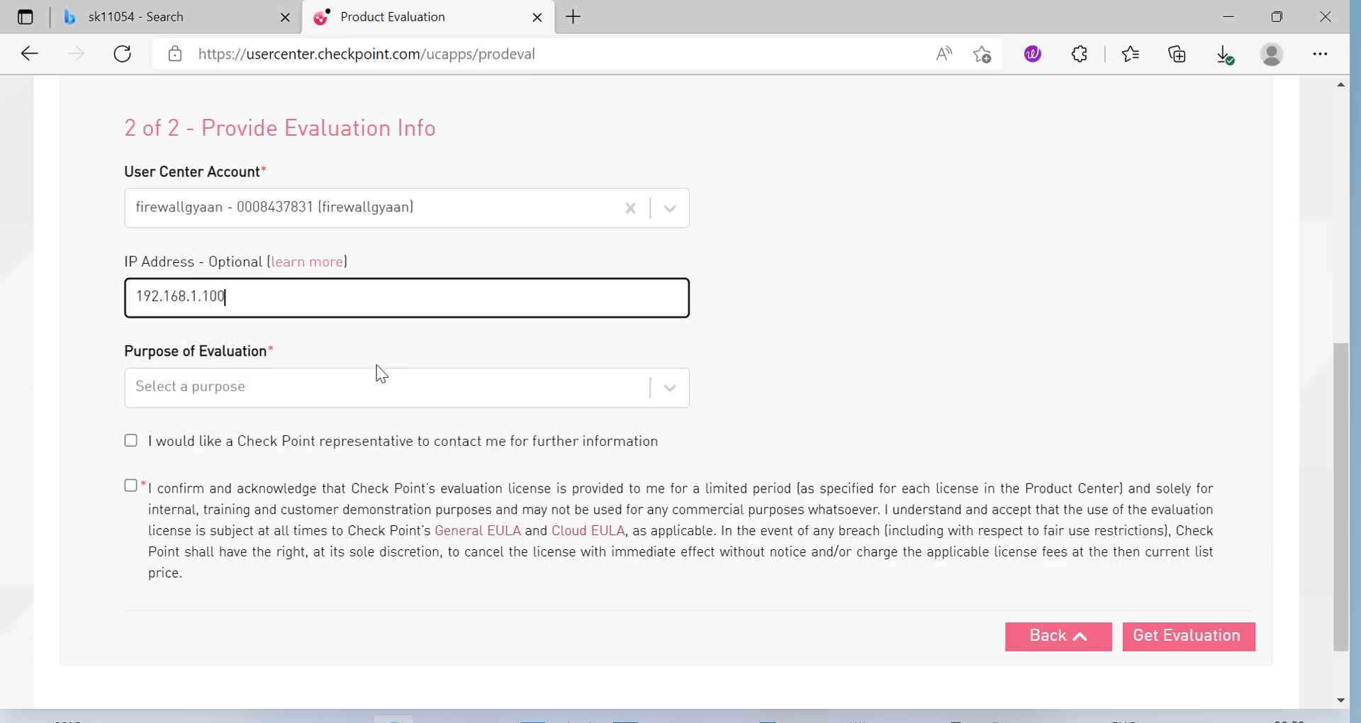
click(298, 385)
click(266, 430)
click(169, 445)
click(130, 486)
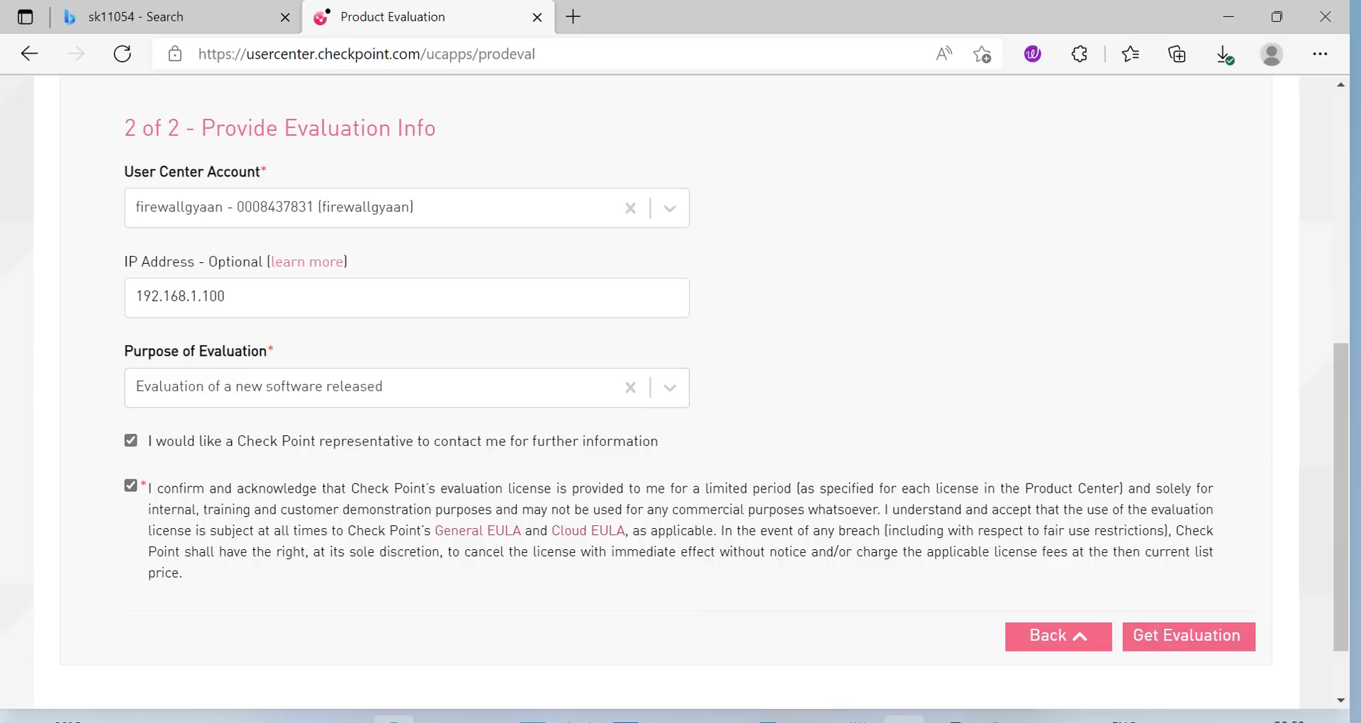
Bring SmartConsole forward briefly, then minimize it to return to the form
mouse_move(811, 720)
click(827, 686)
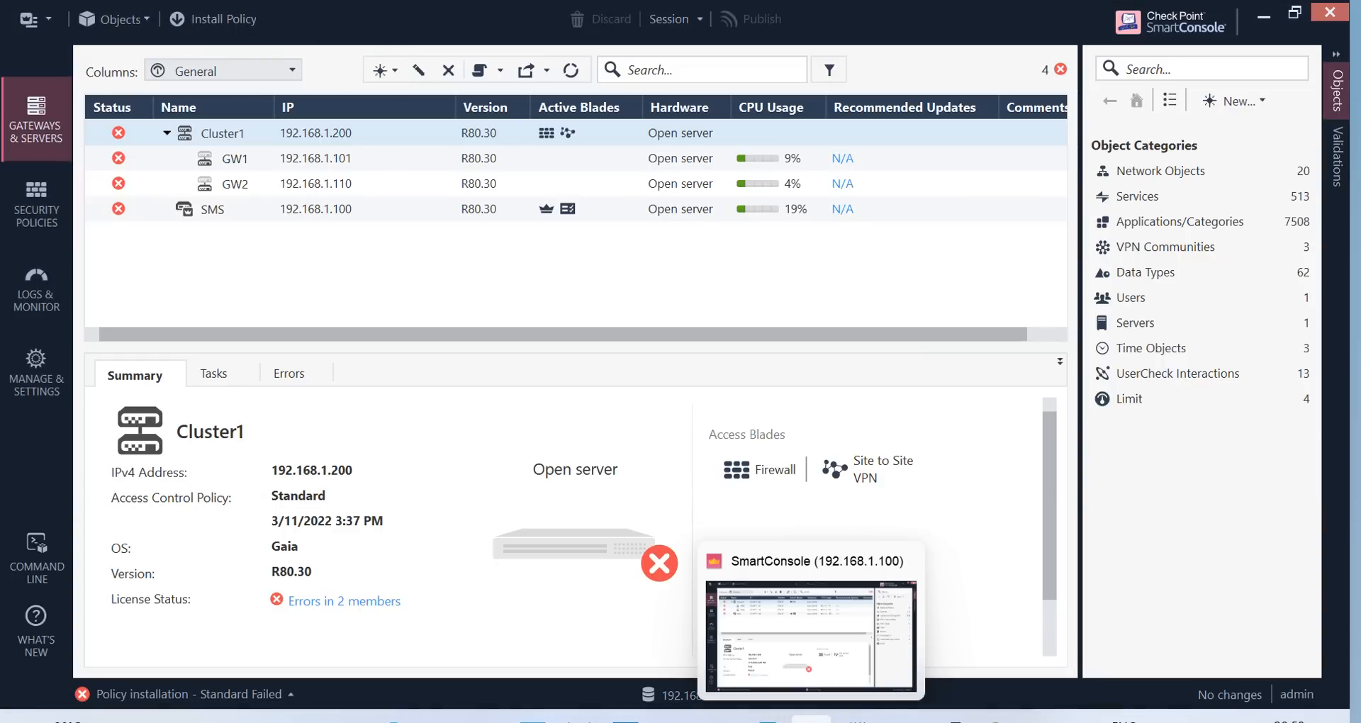
click(1264, 15)
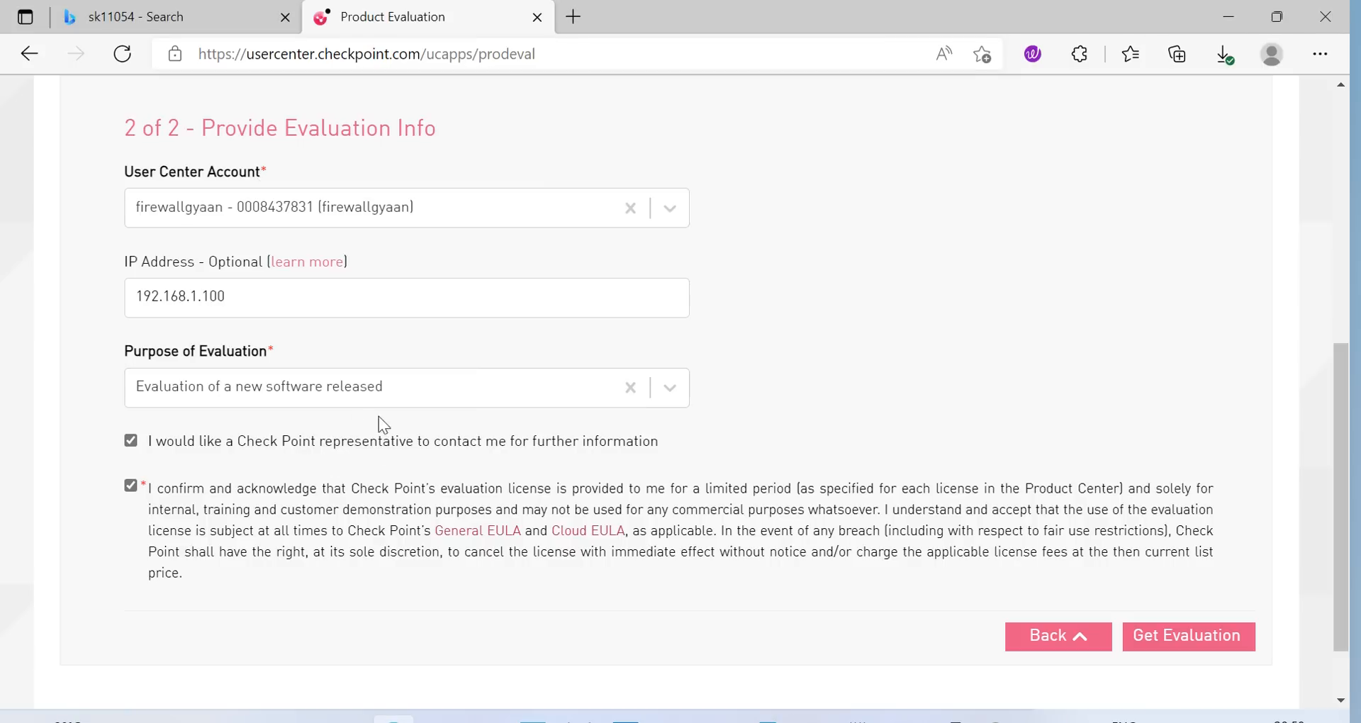
Get the 30-day evaluation for 192.168.1.100, download it as CPLicenseFile (9).lic, then show SmartUpdate
click(1179, 638)
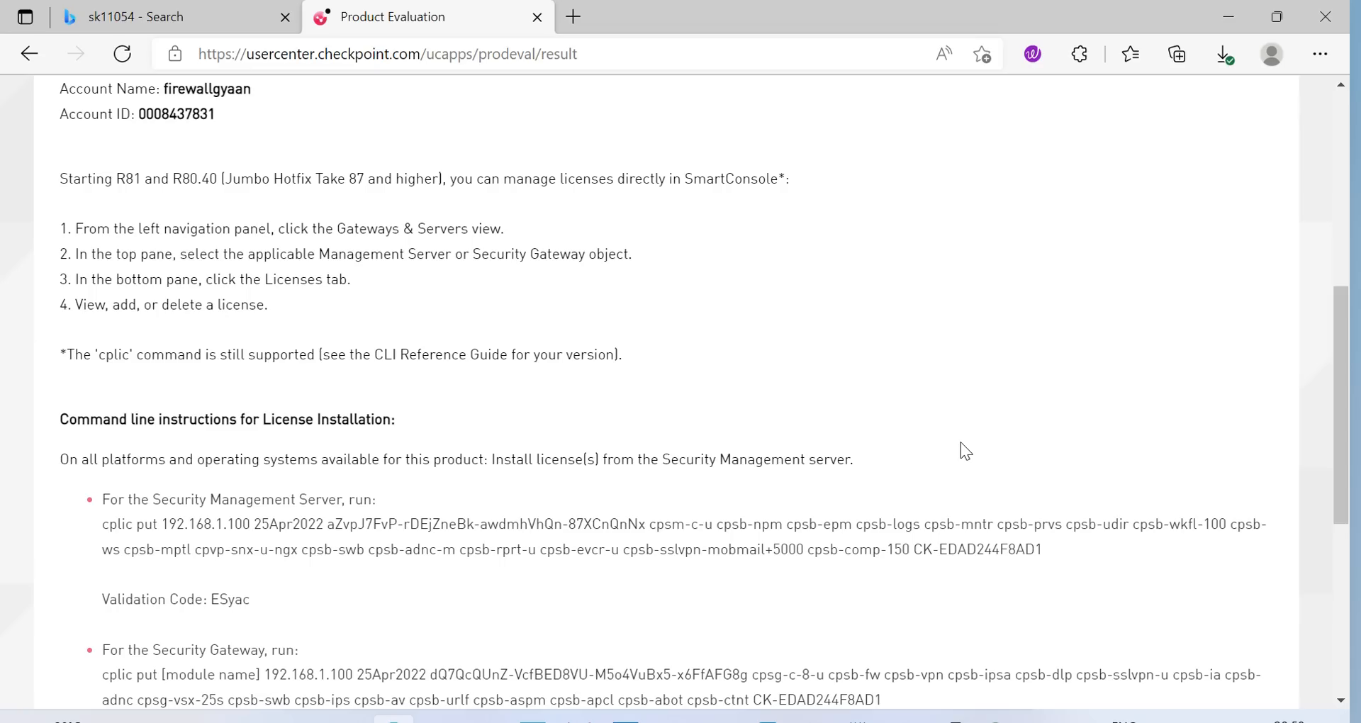
scroll(966, 451, down, 6)
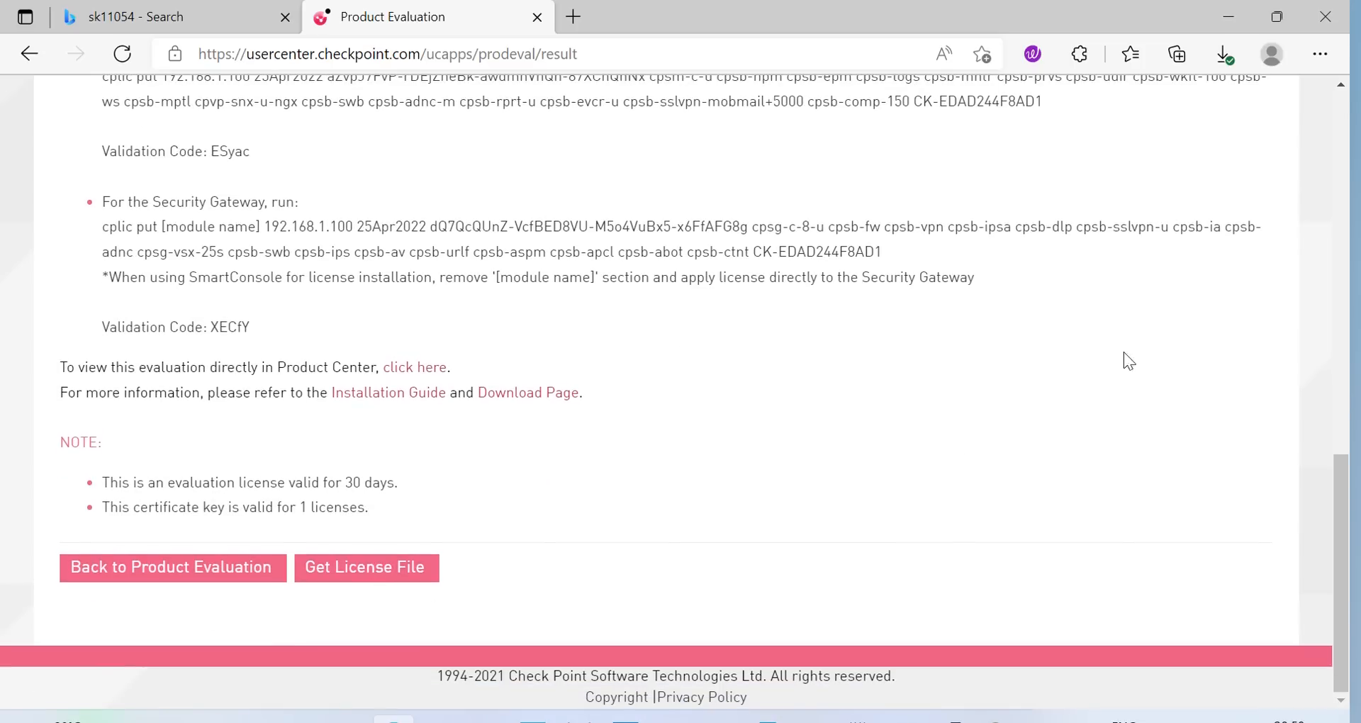
click(383, 568)
scroll(1051, 436, up, 6)
scroll(911, 283, up, 4)
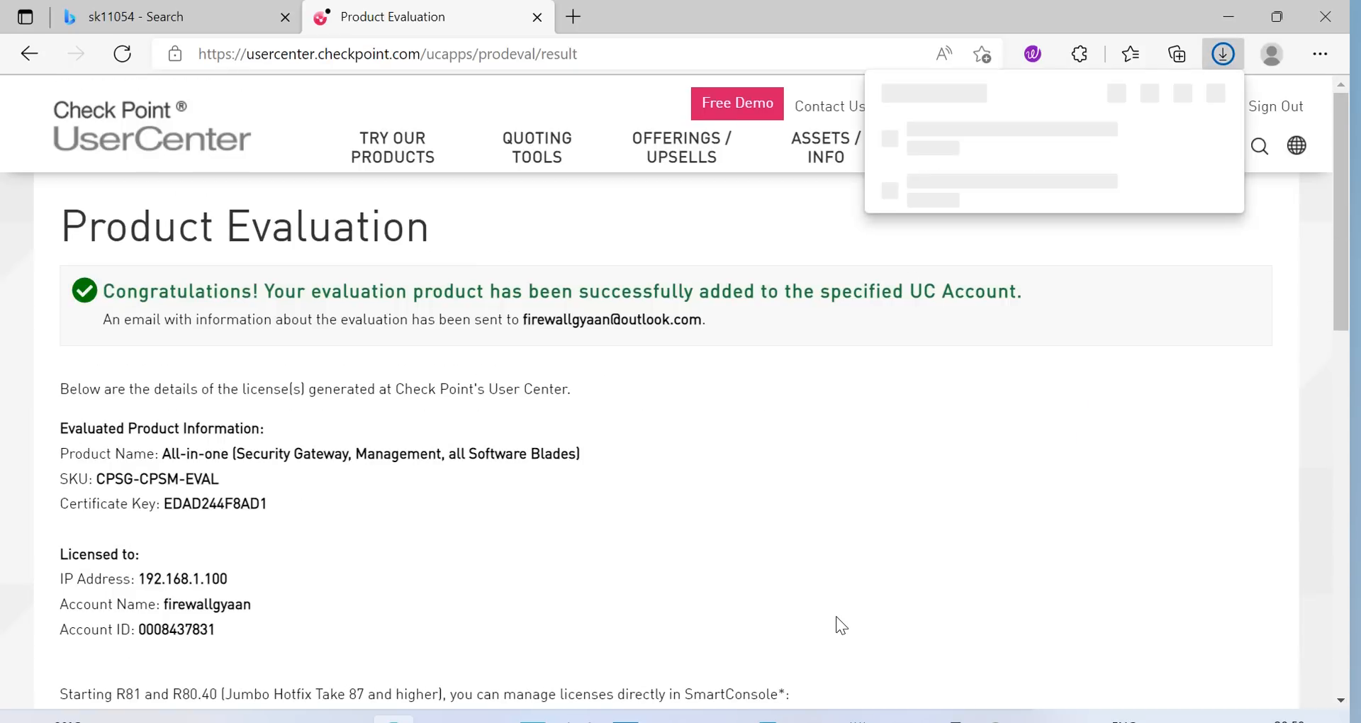
mouse_move(997, 719)
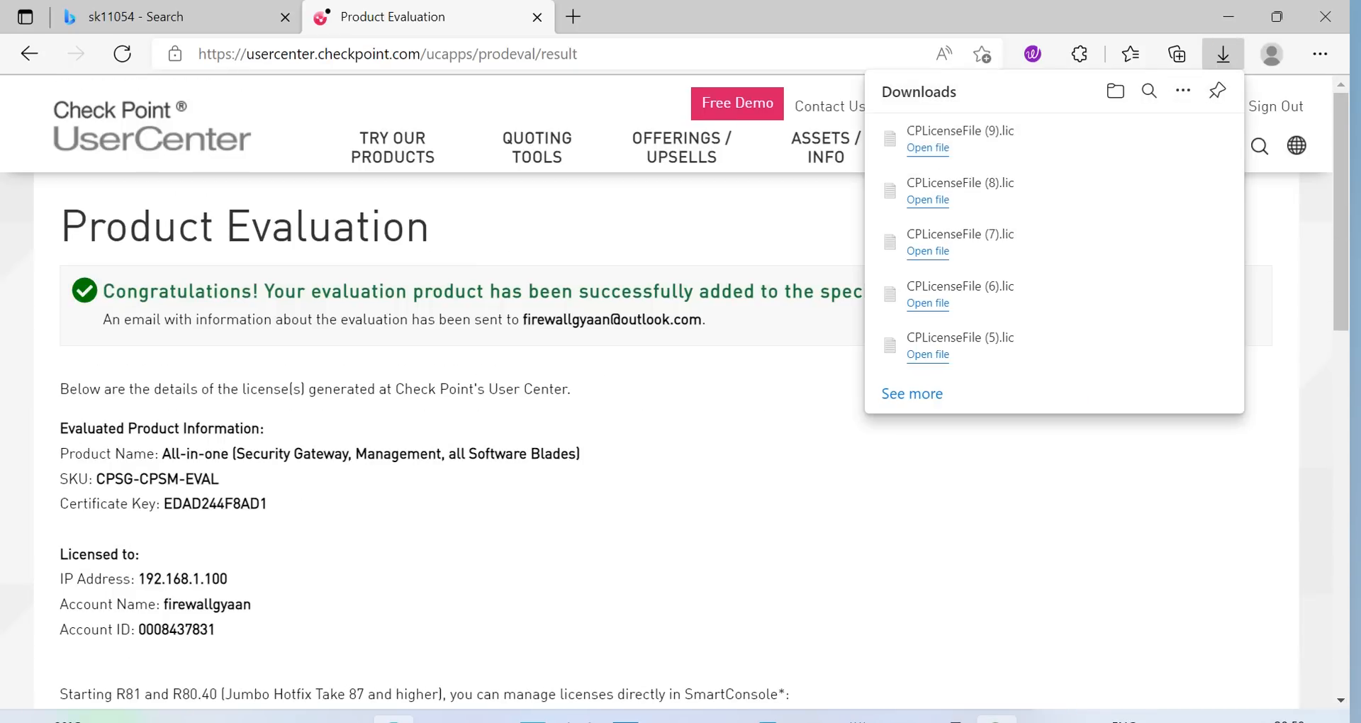
click(996, 719)
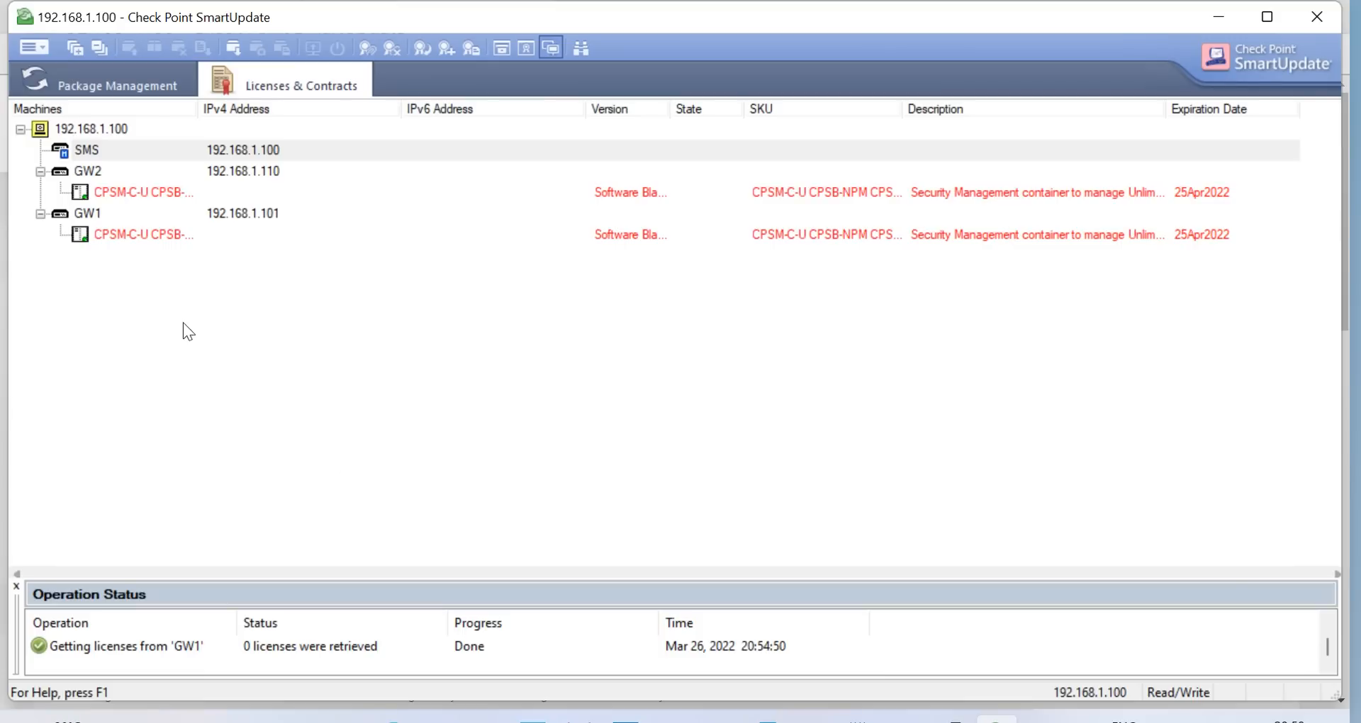
Browse Documents and Downloads for a license file, cancel without importing, then return to UserCenter
click(43, 47)
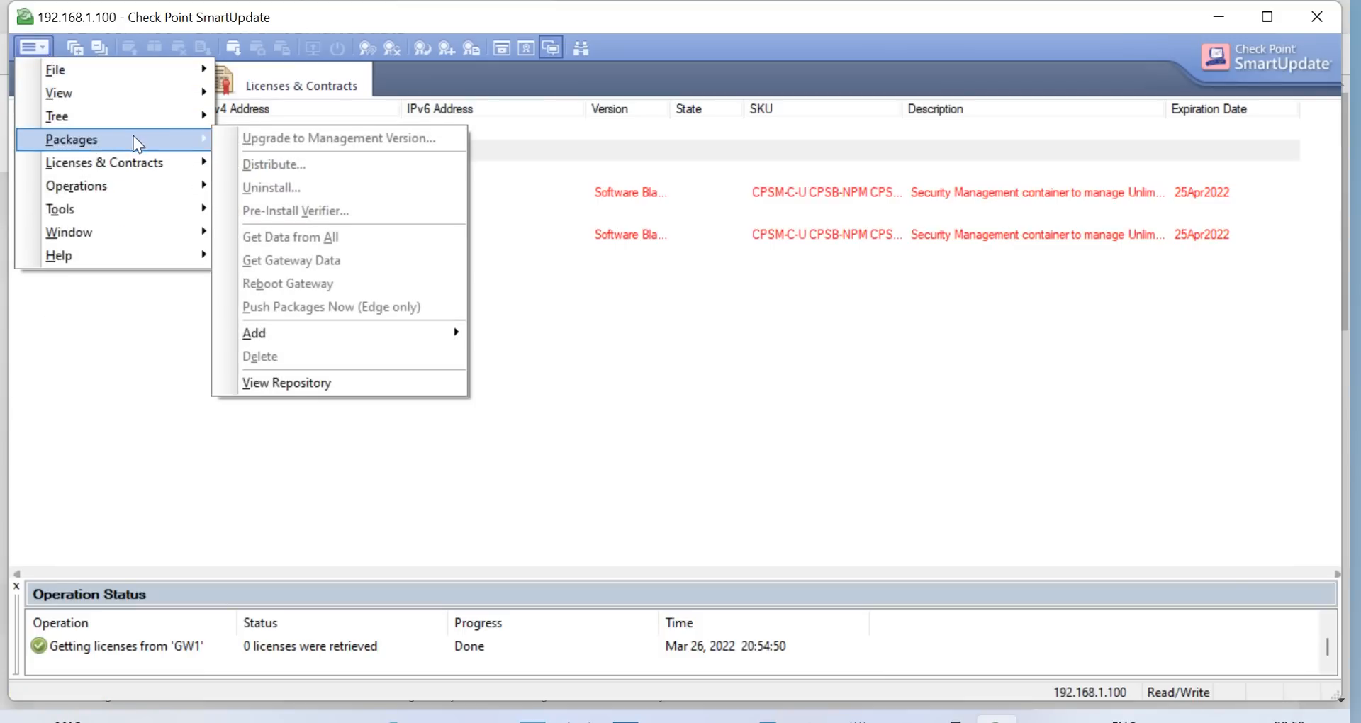
mouse_move(202, 165)
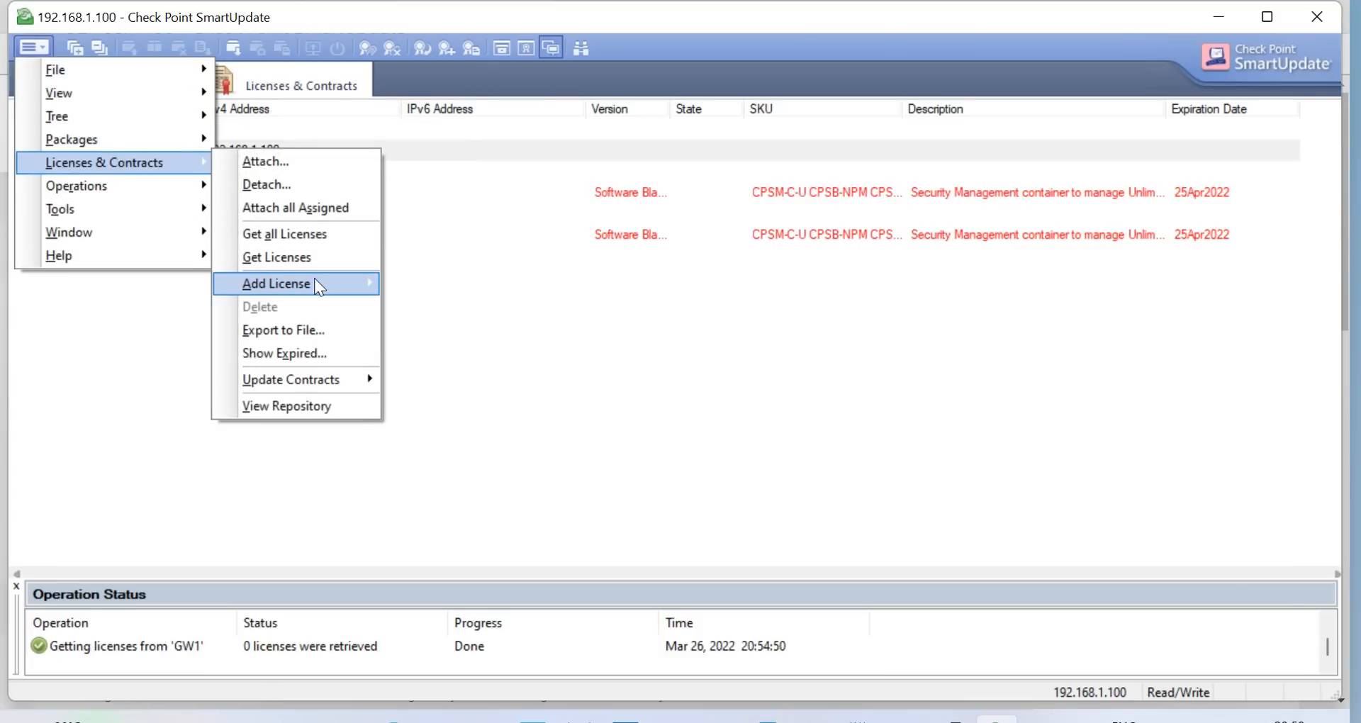
mouse_move(313, 280)
click(430, 304)
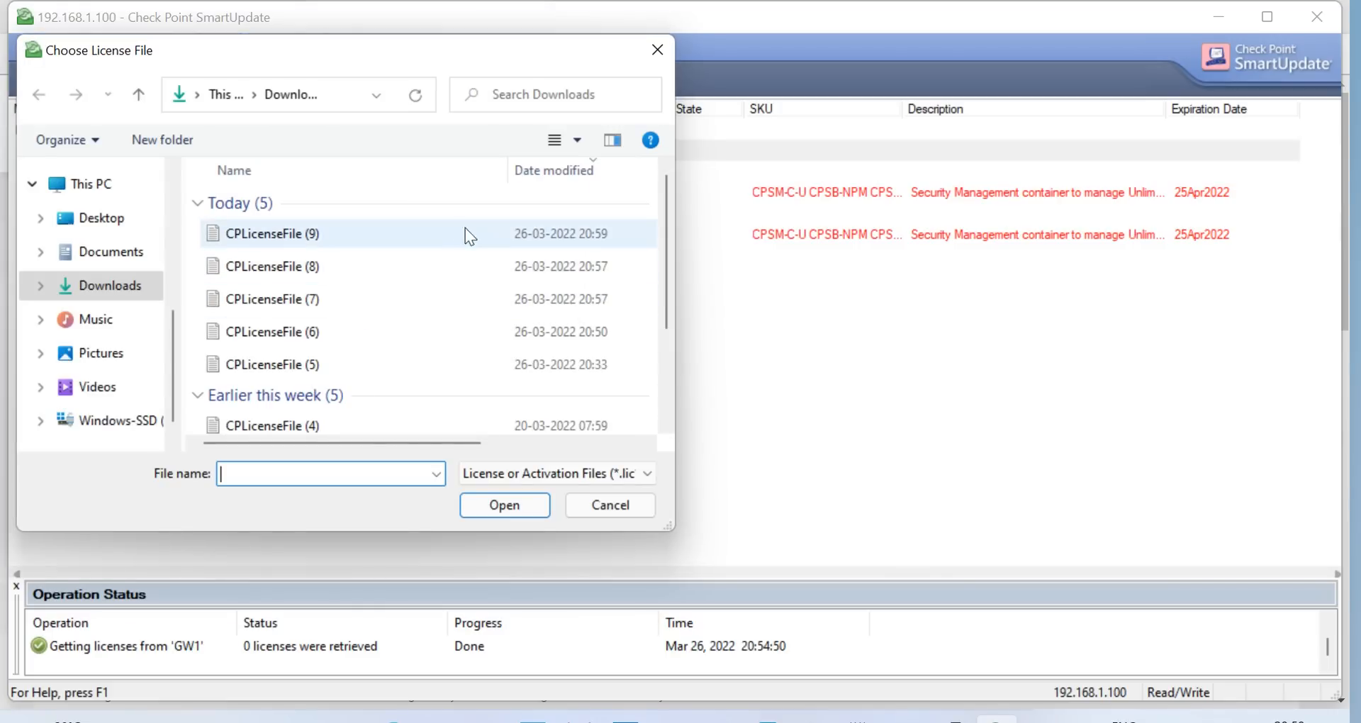
click(105, 253)
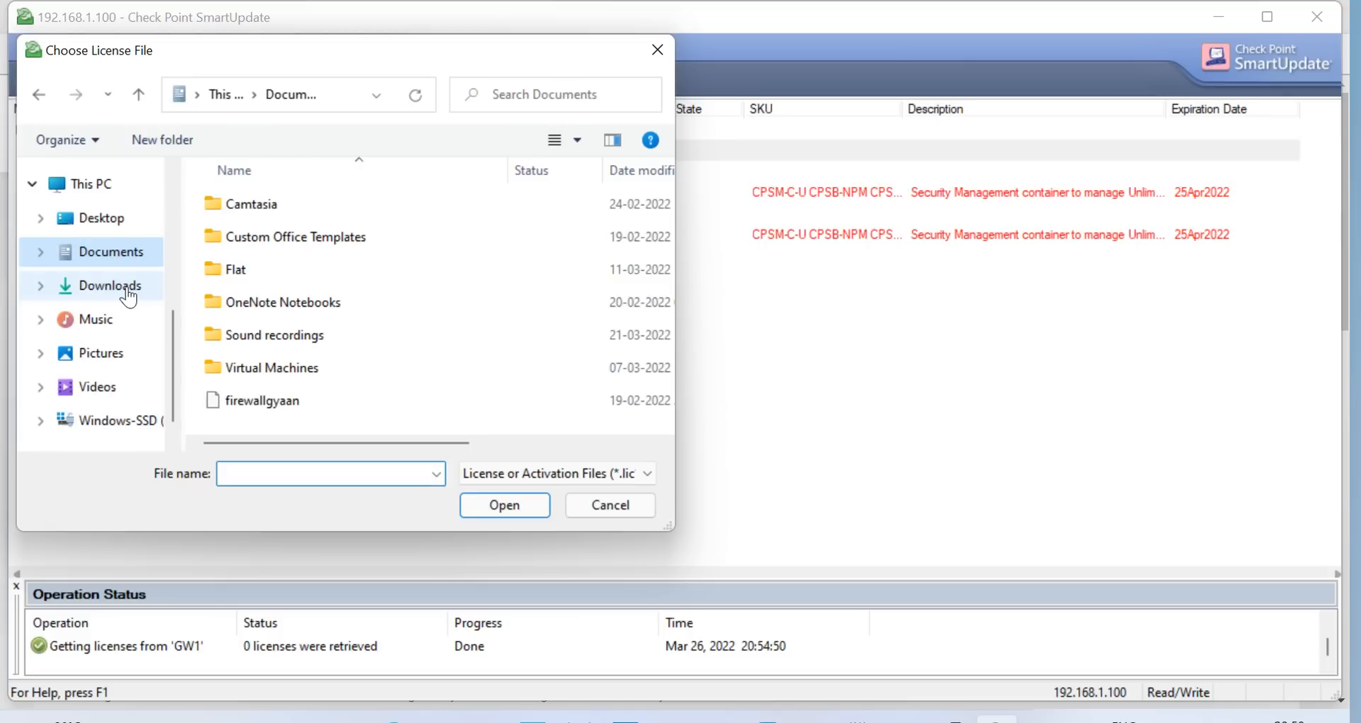
click(126, 287)
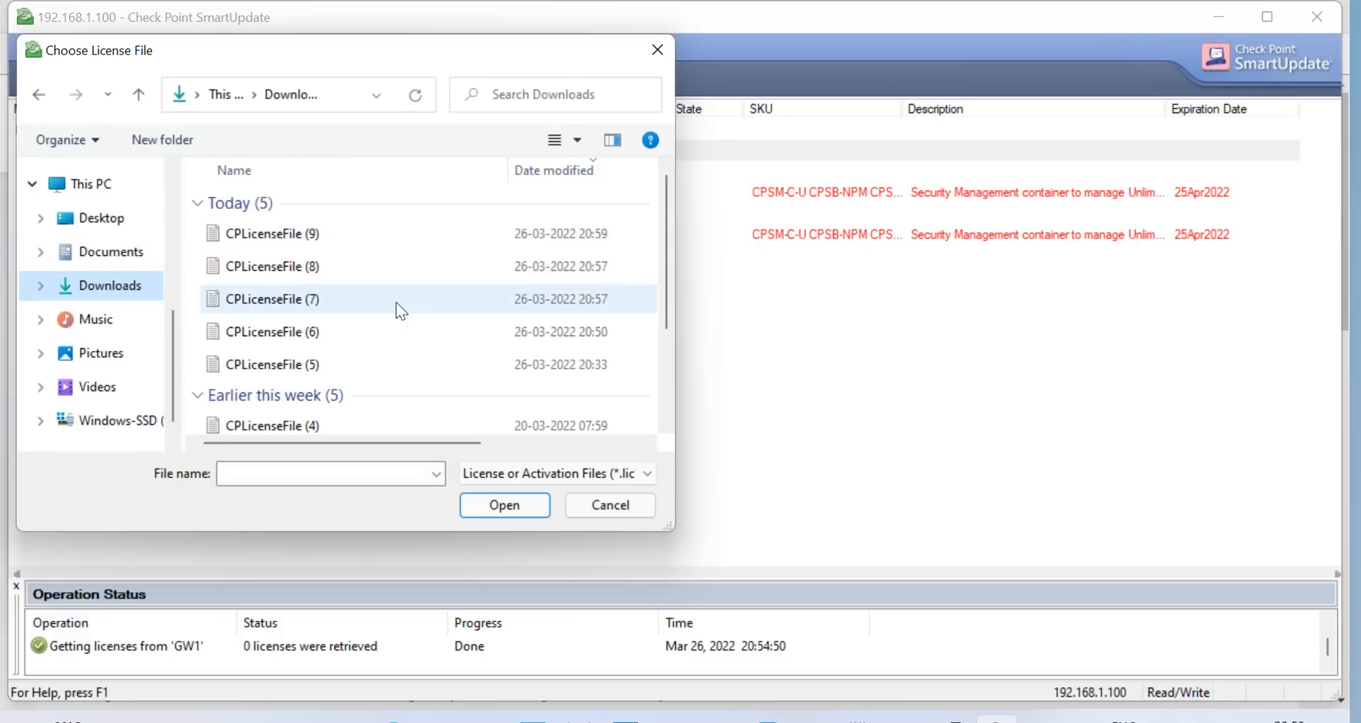
click(611, 505)
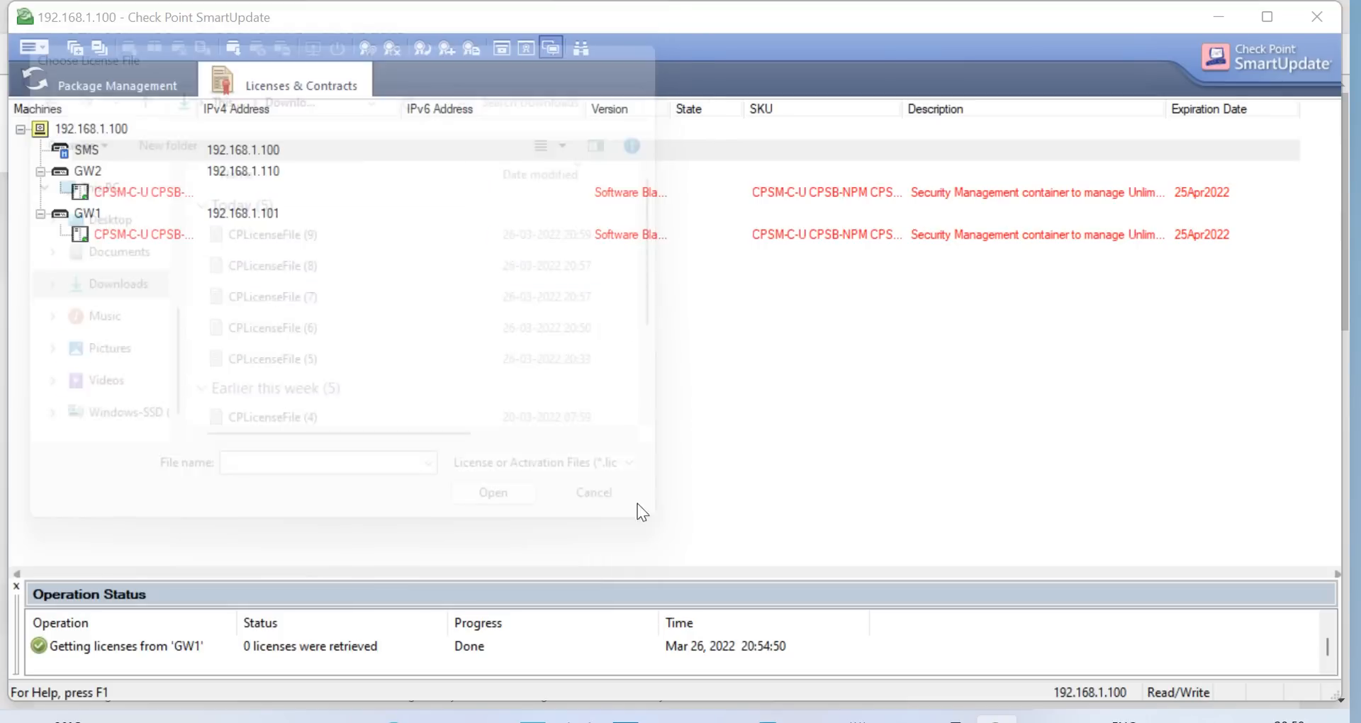
click(394, 720)
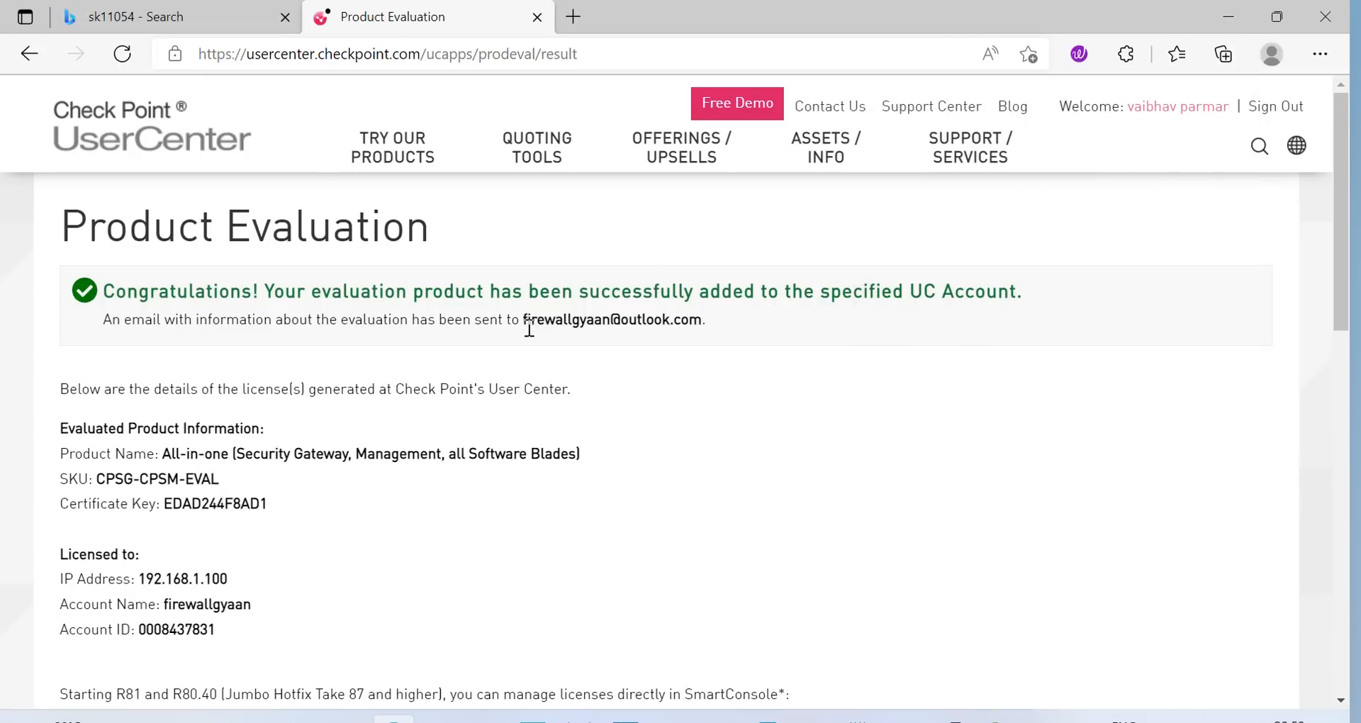
Download the license file again as CPLicenseFile (10).lic, then open SmartUpdate's main menu
scroll(535, 368, down, 15)
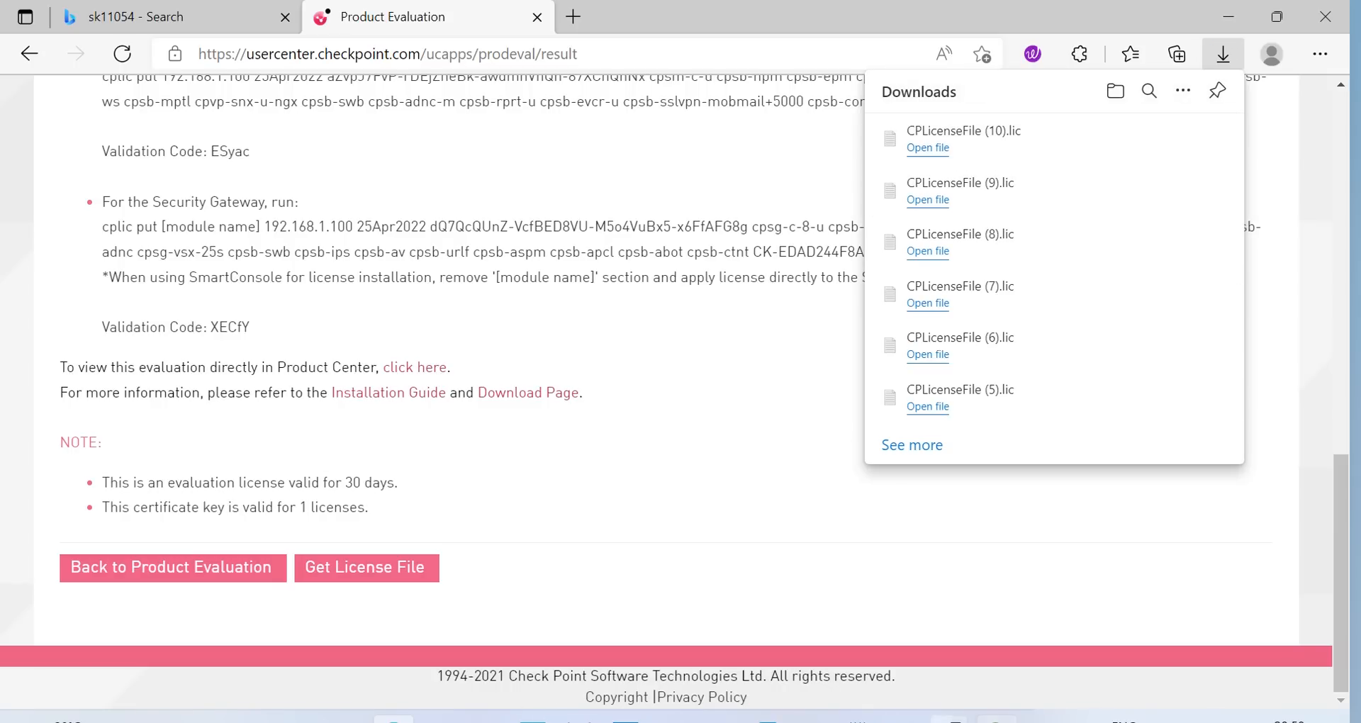
click(996, 720)
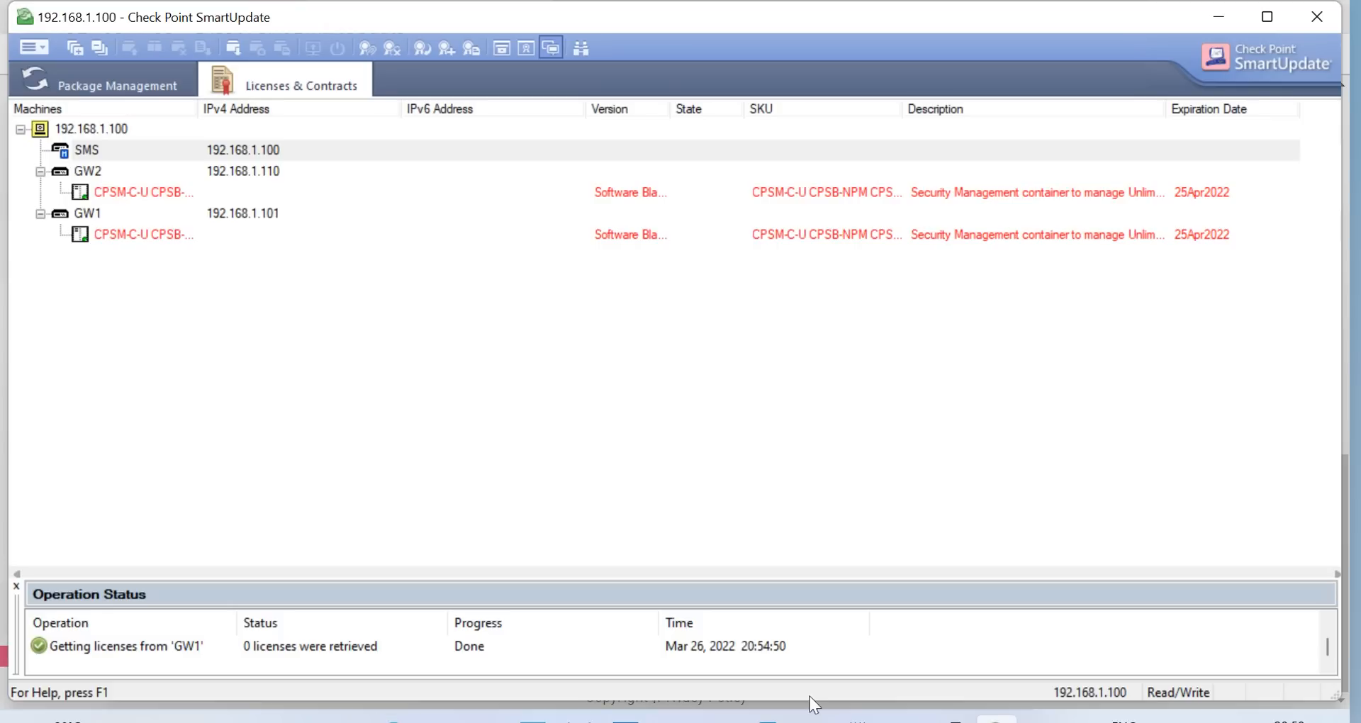
click(40, 53)
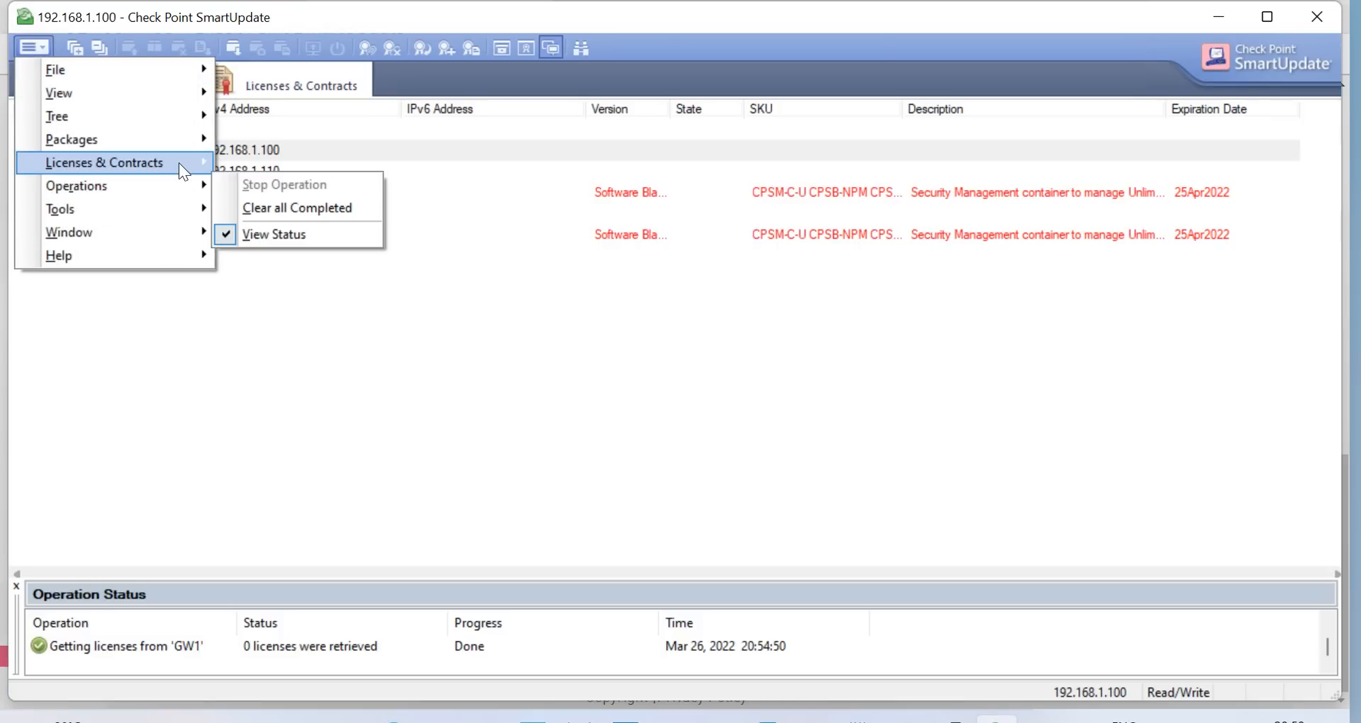
Import CPLicenseFile (10) and attach its license to the SMS, expiring 25Apr2022
mouse_move(179, 167)
mouse_move(369, 296)
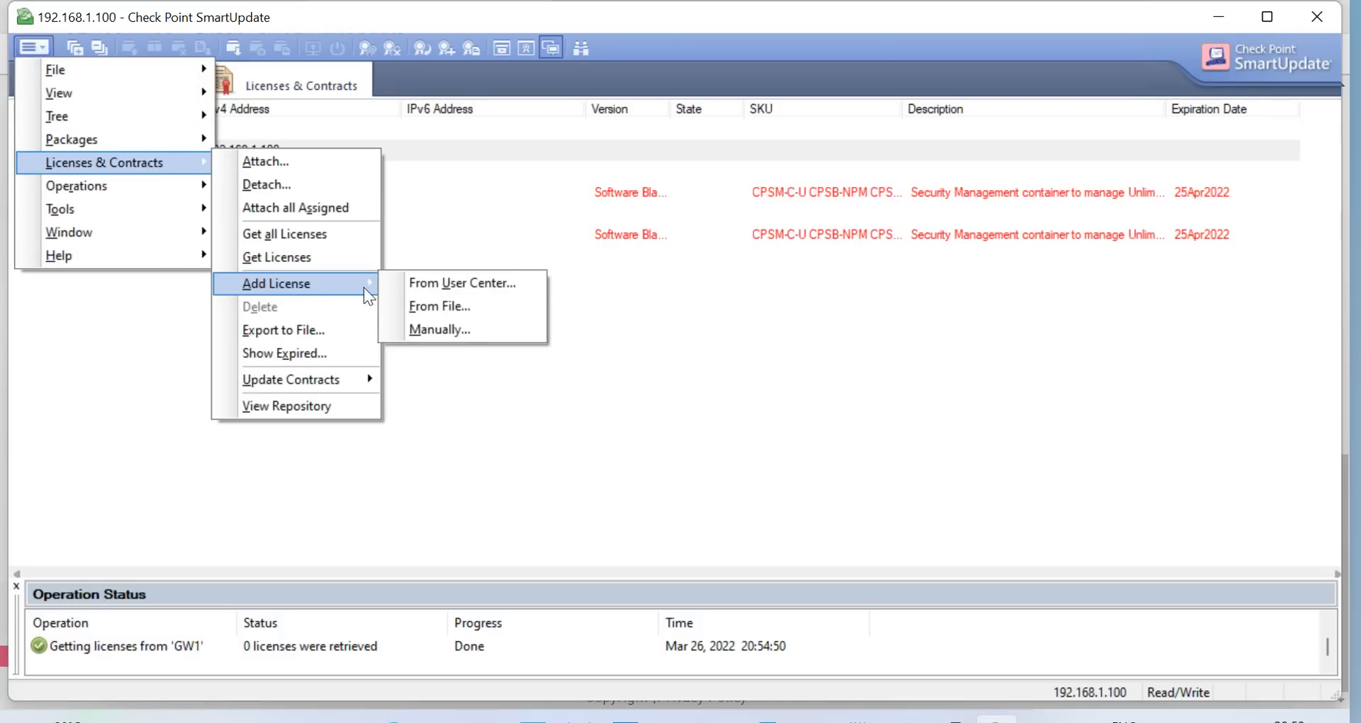
click(461, 305)
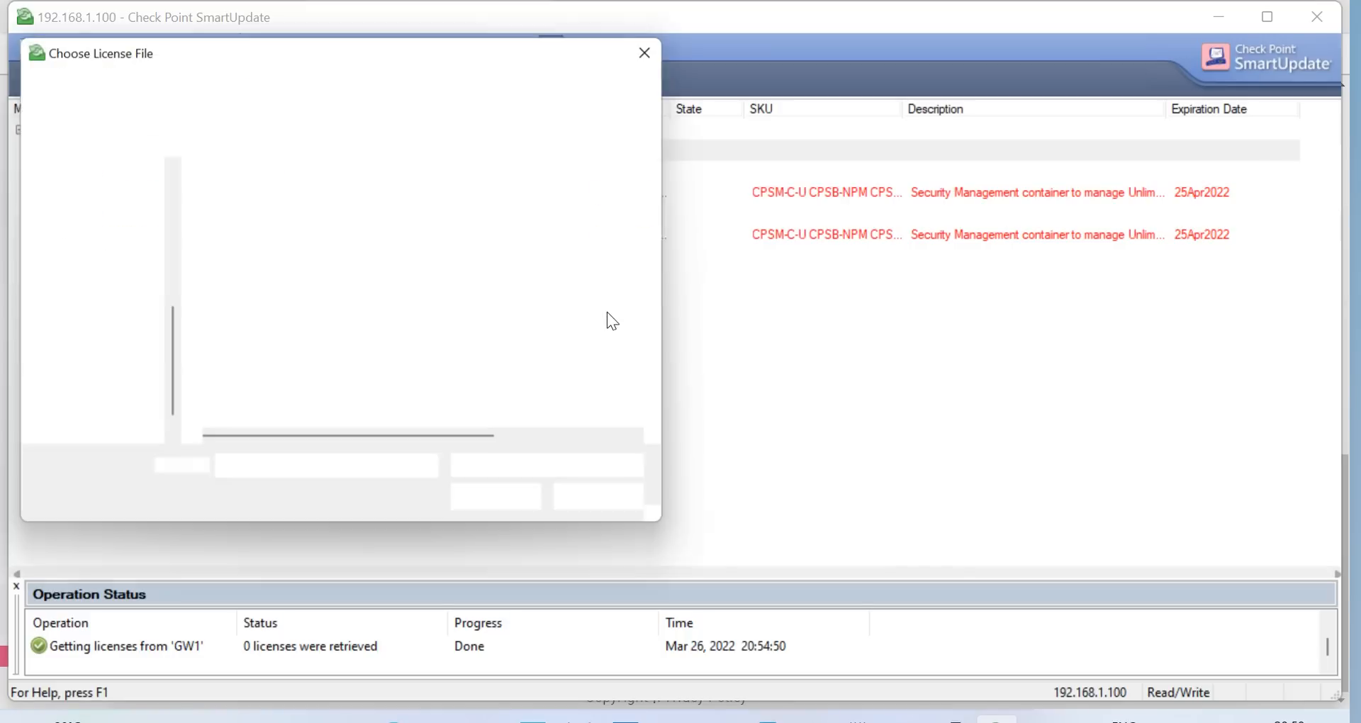
click(307, 248)
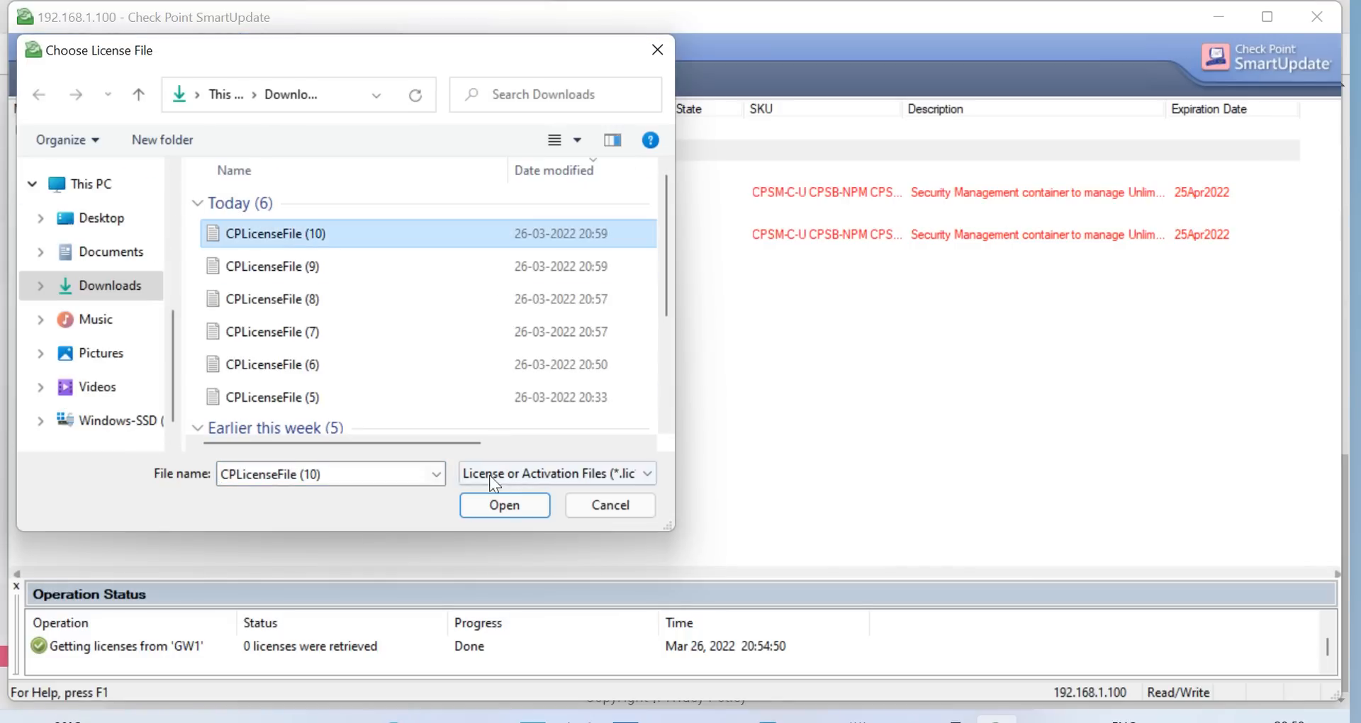
click(499, 503)
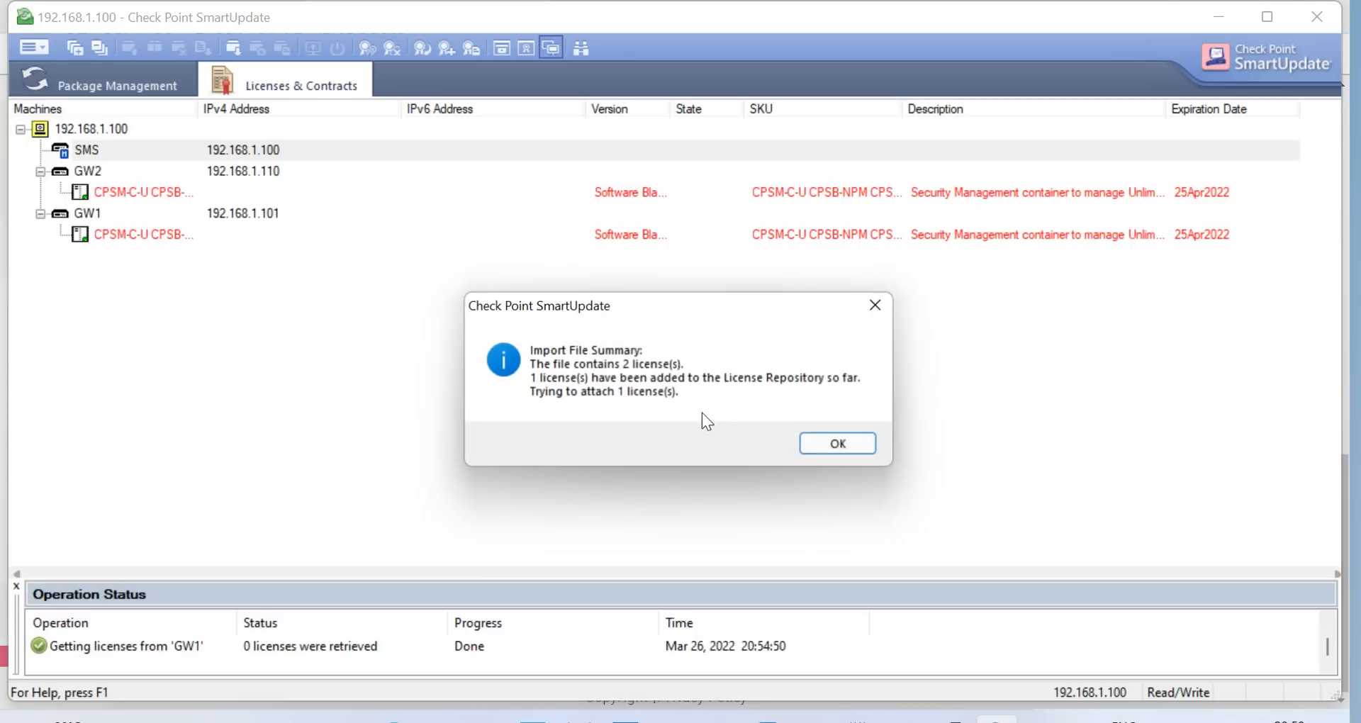
click(871, 439)
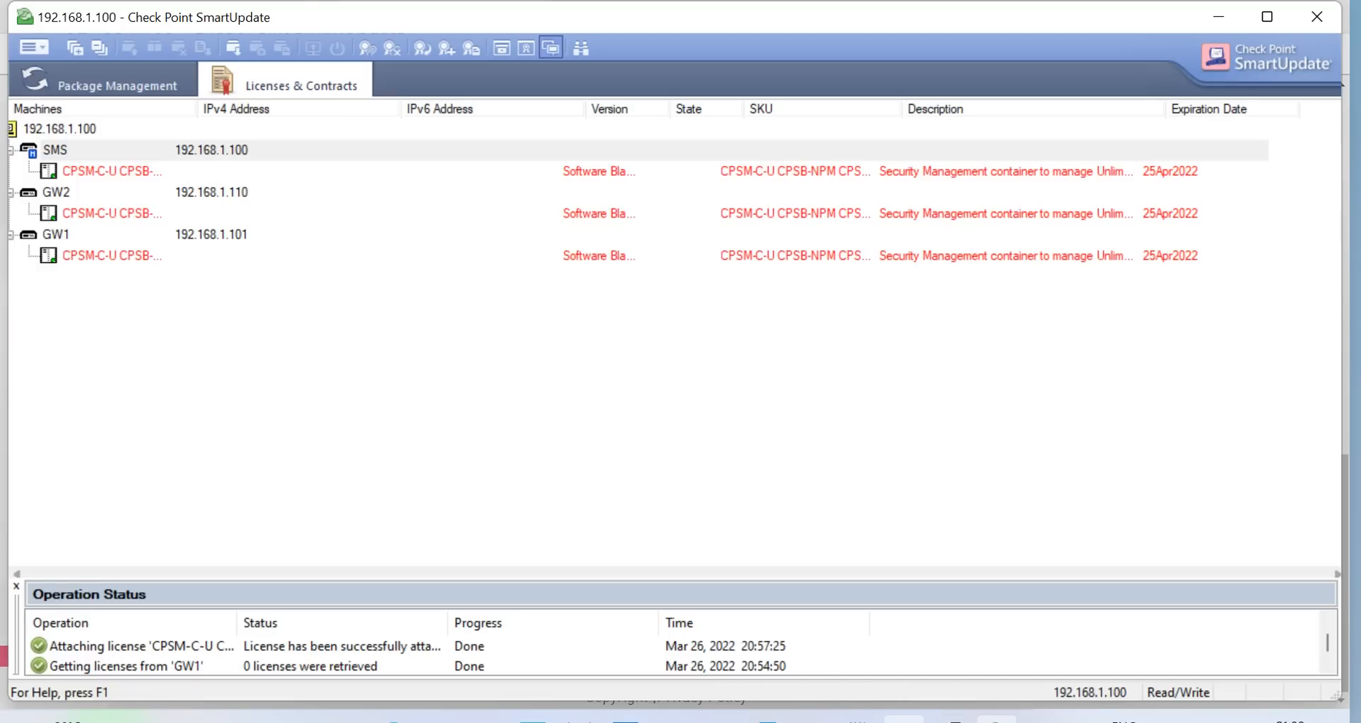
Install the Standard policy on Cluster1 and check Recent Tasks showing the 21:00 install failed
mouse_move(914, 718)
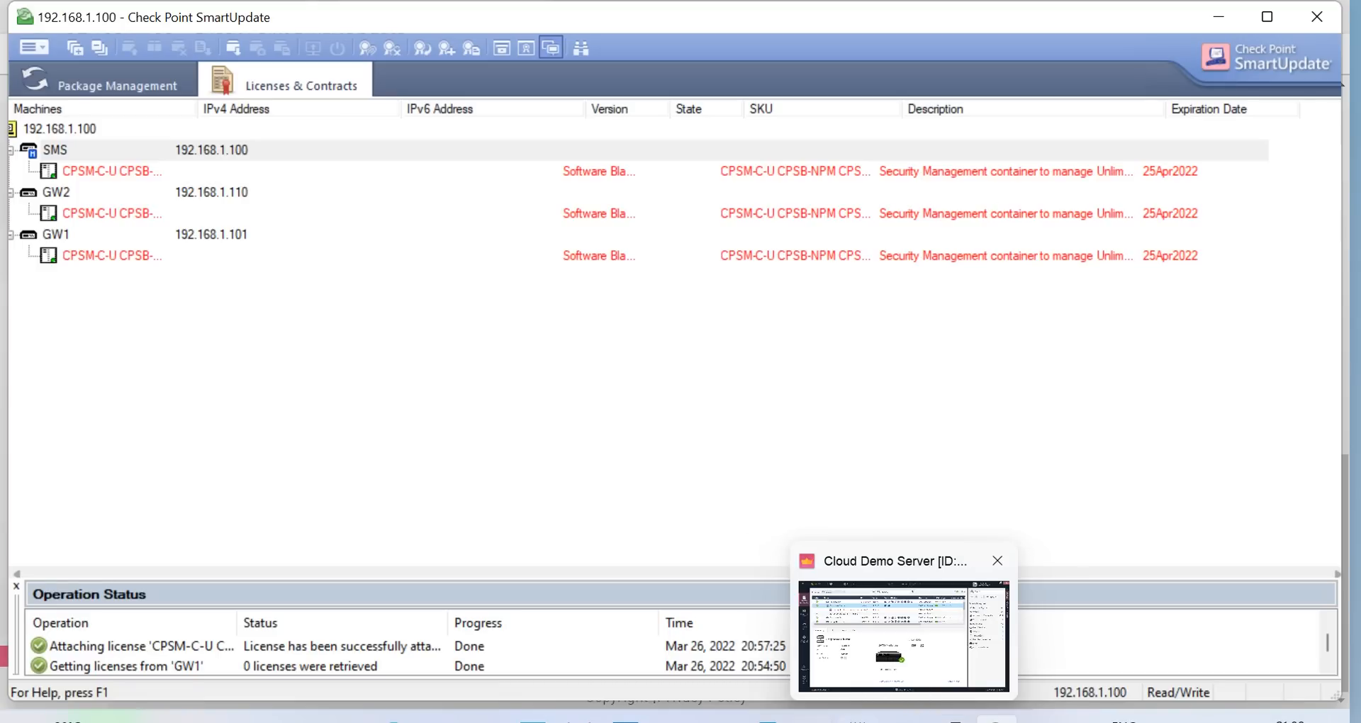
click(765, 718)
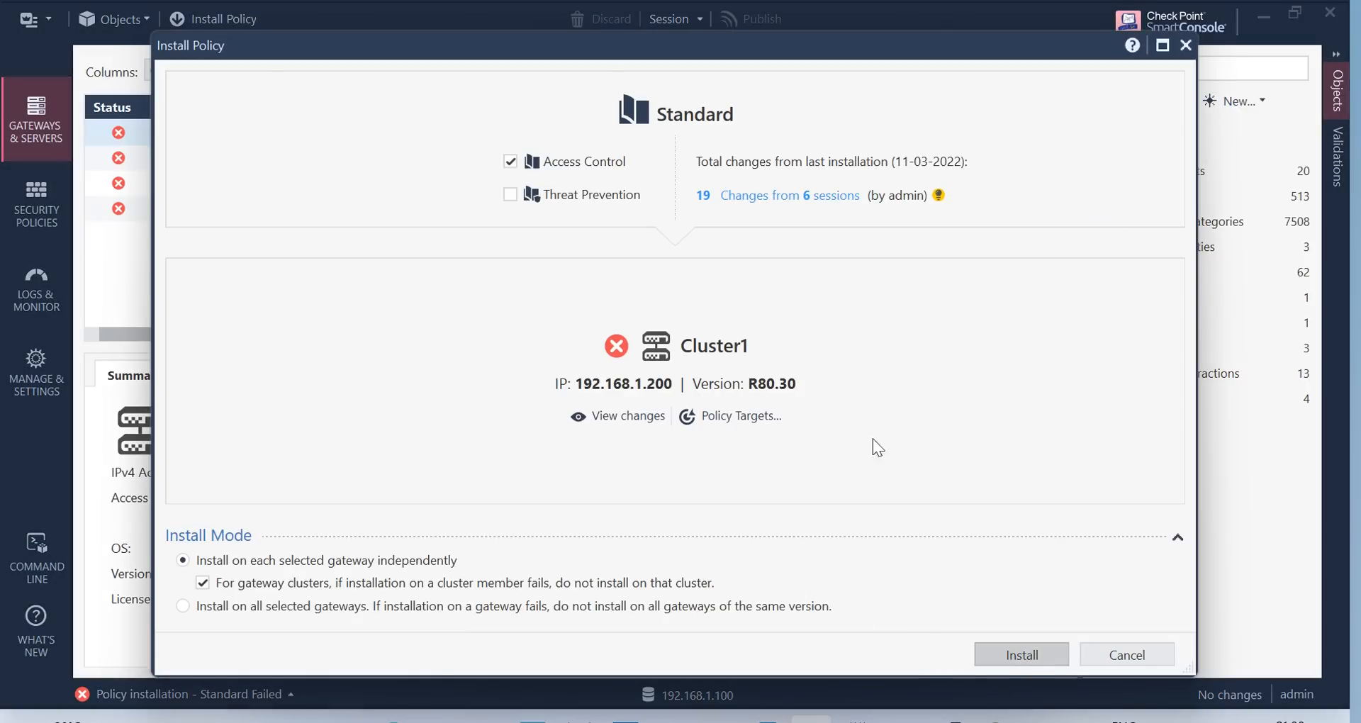
key(Return)
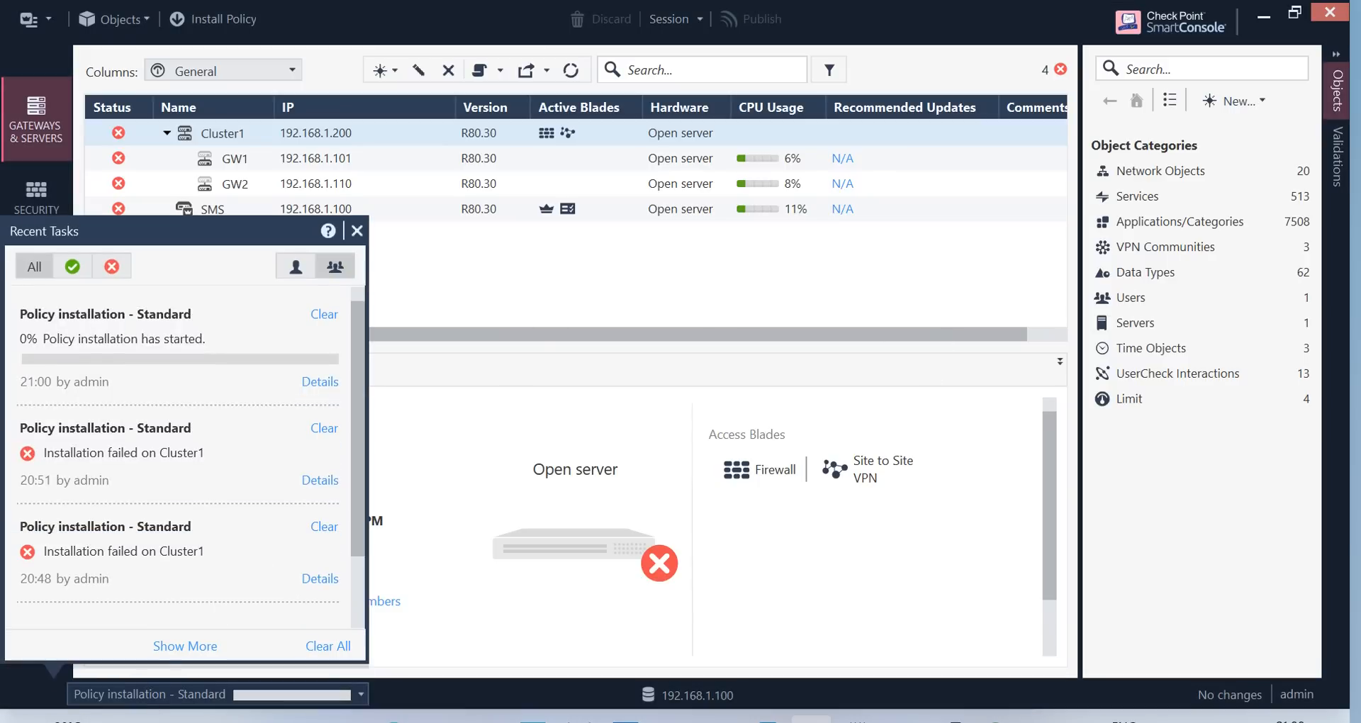
click(768, 719)
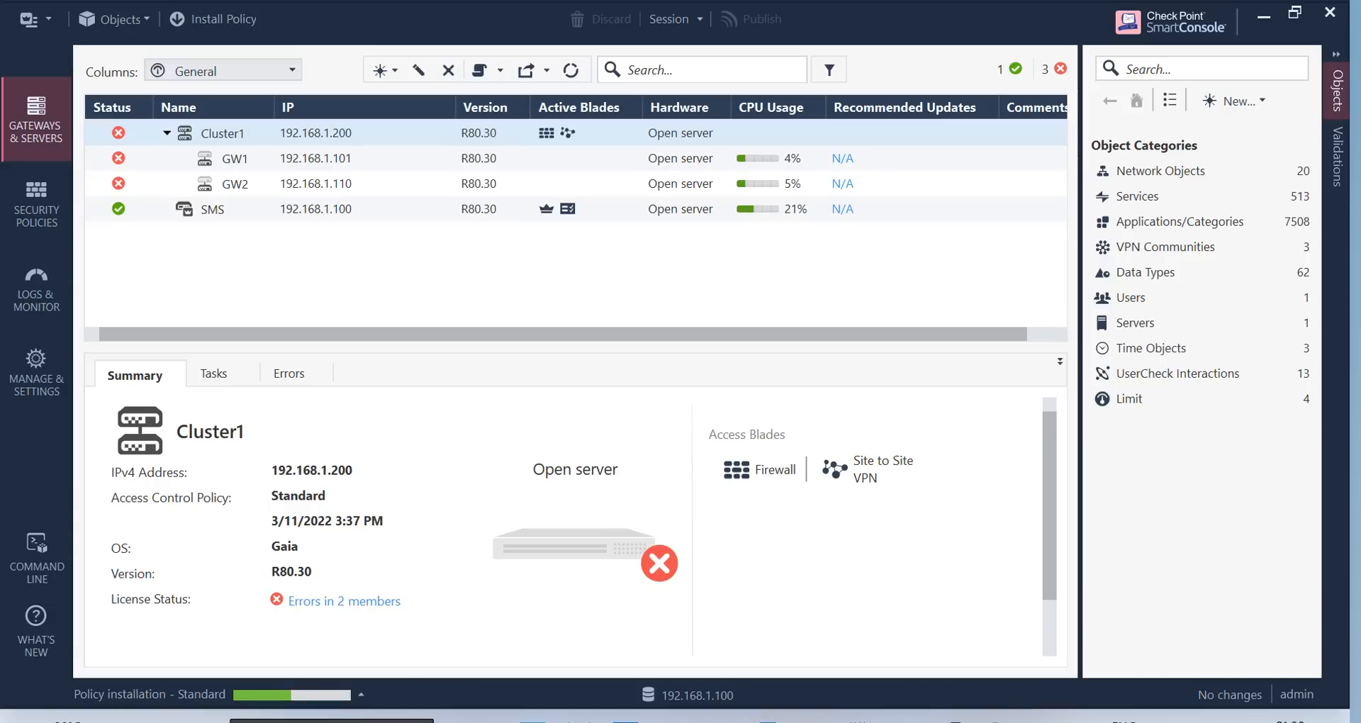
click(361, 696)
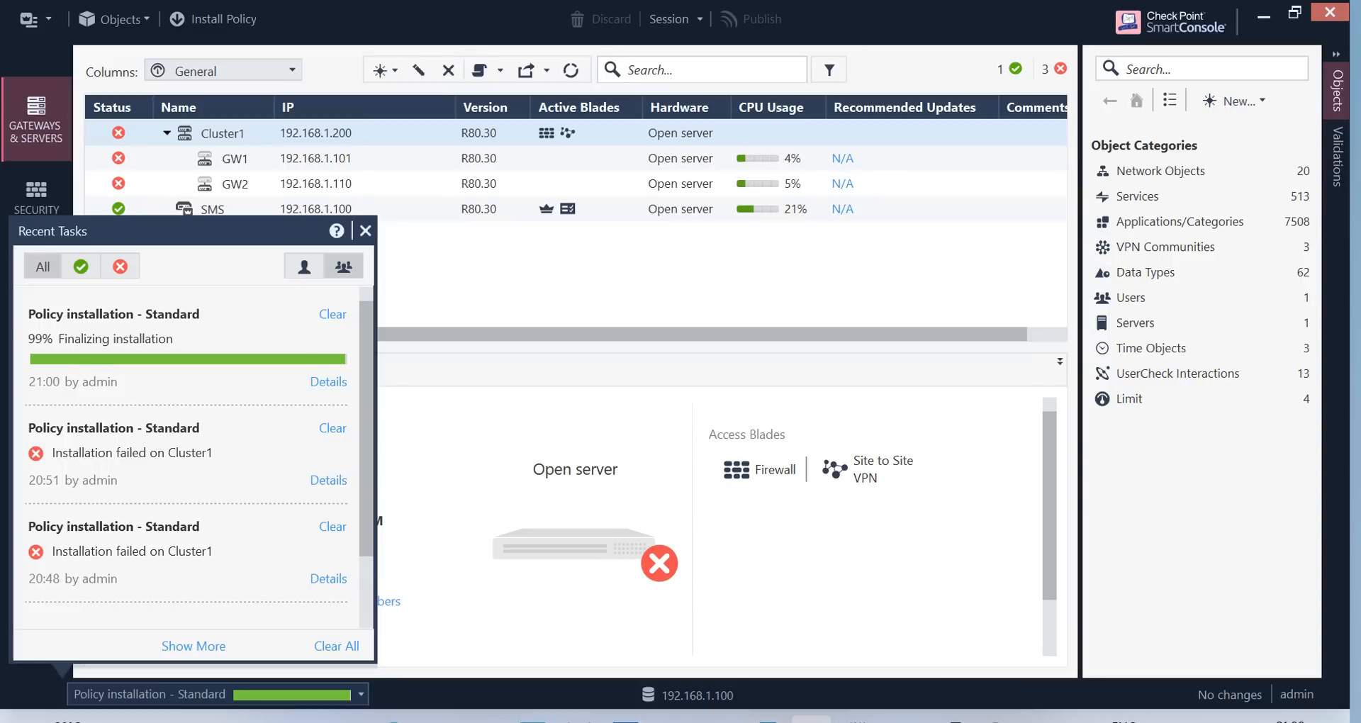
click(328, 366)
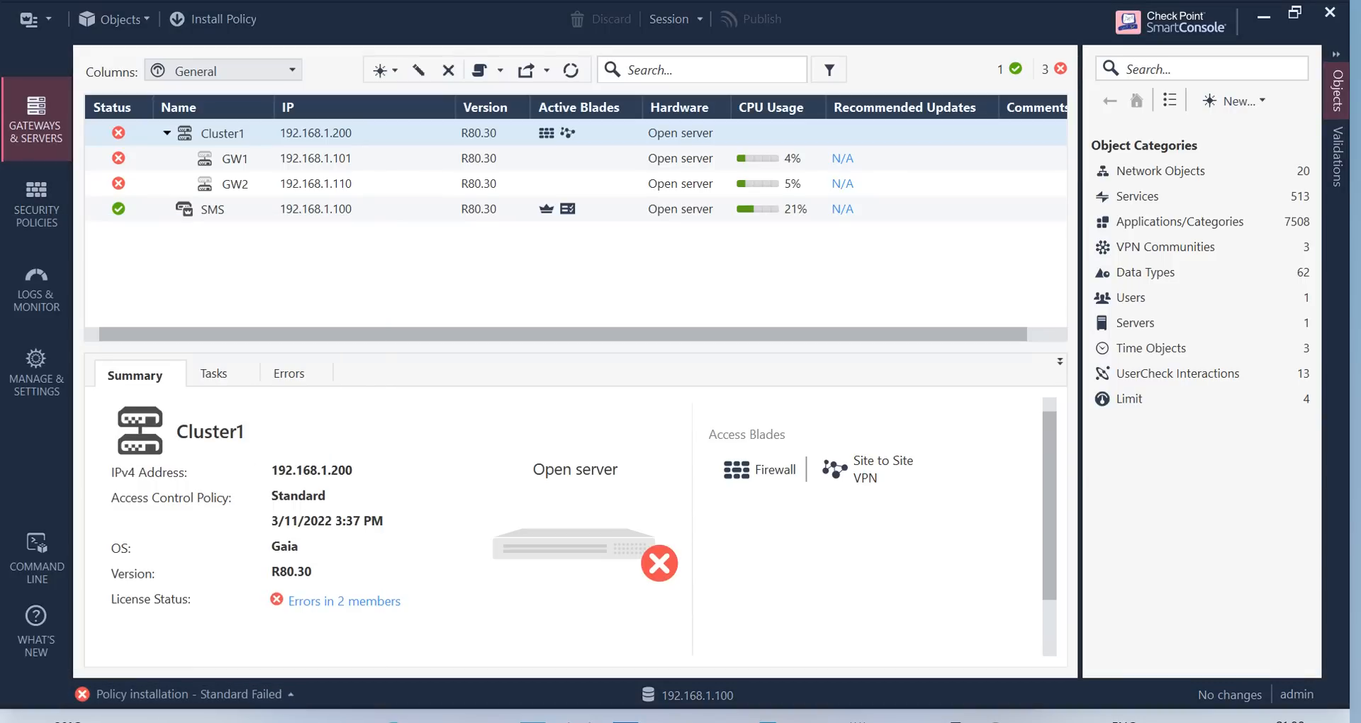
click(289, 697)
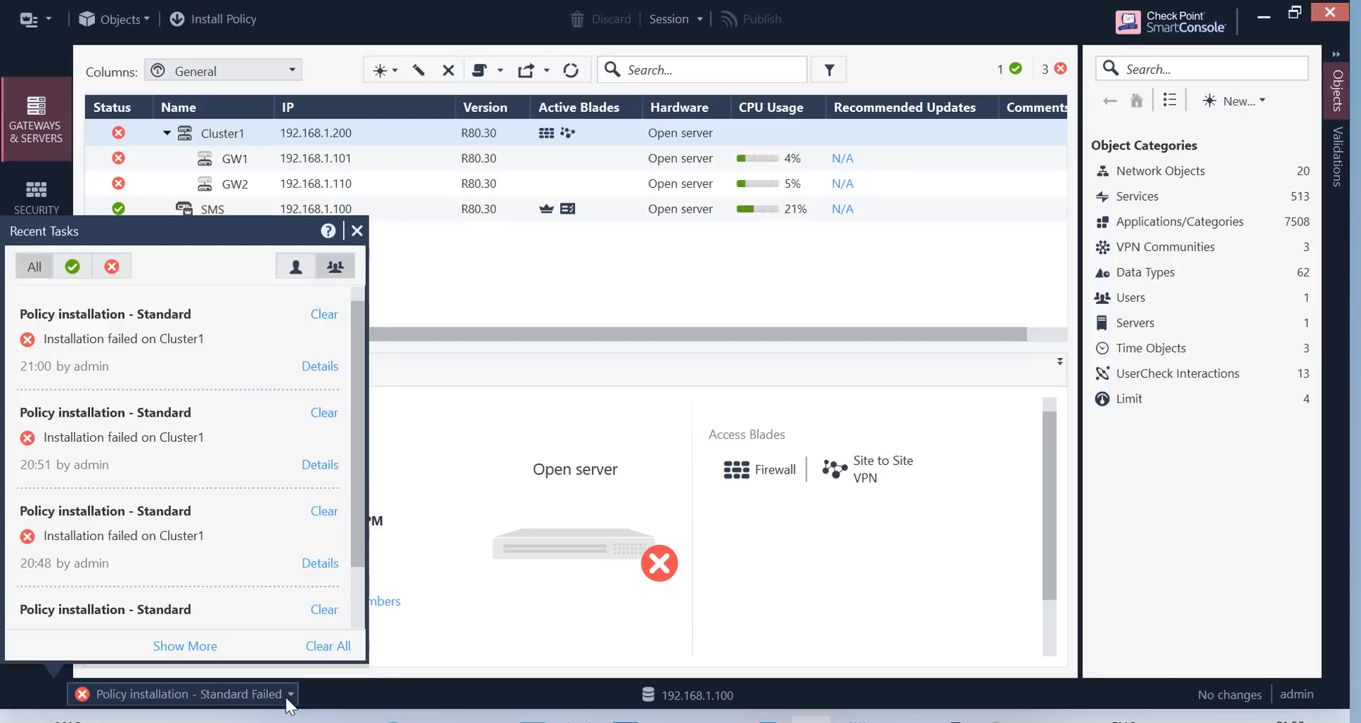
View the failed install details blaming GW1's missing valid license, then switch to SmartUpdate
click(318, 368)
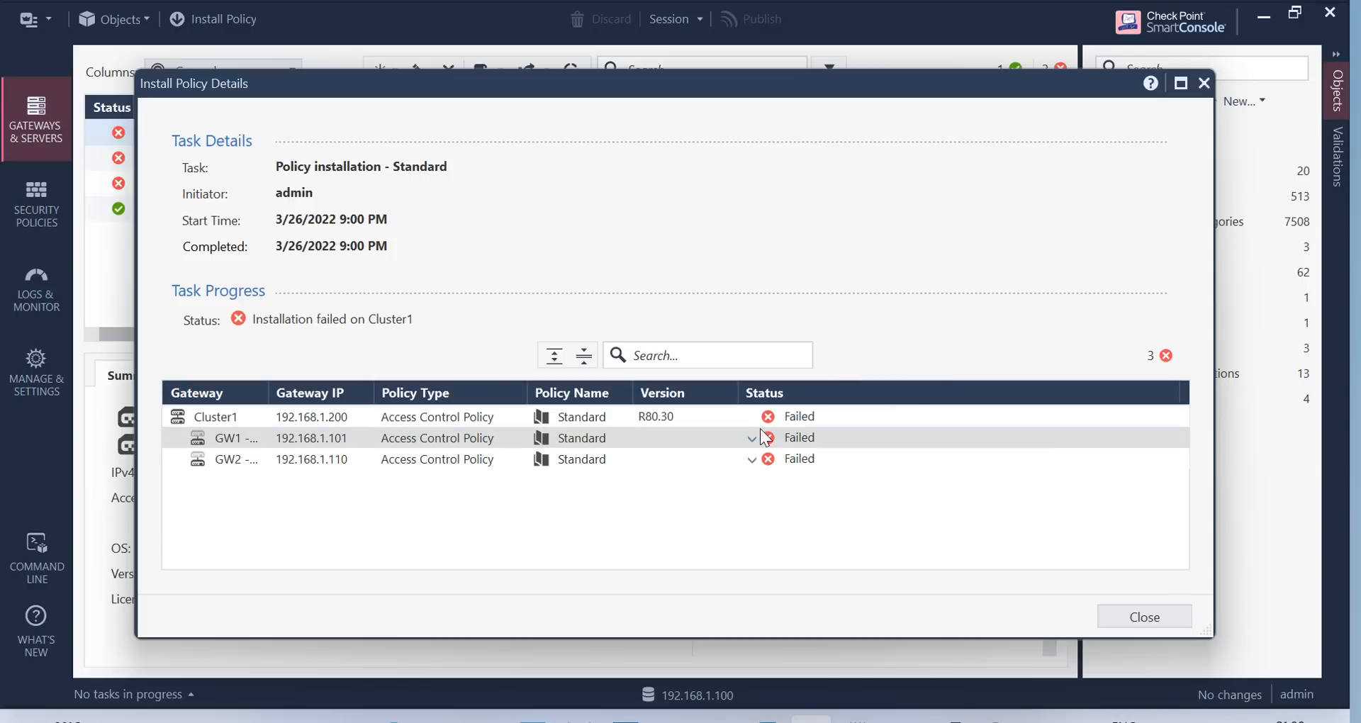
click(752, 438)
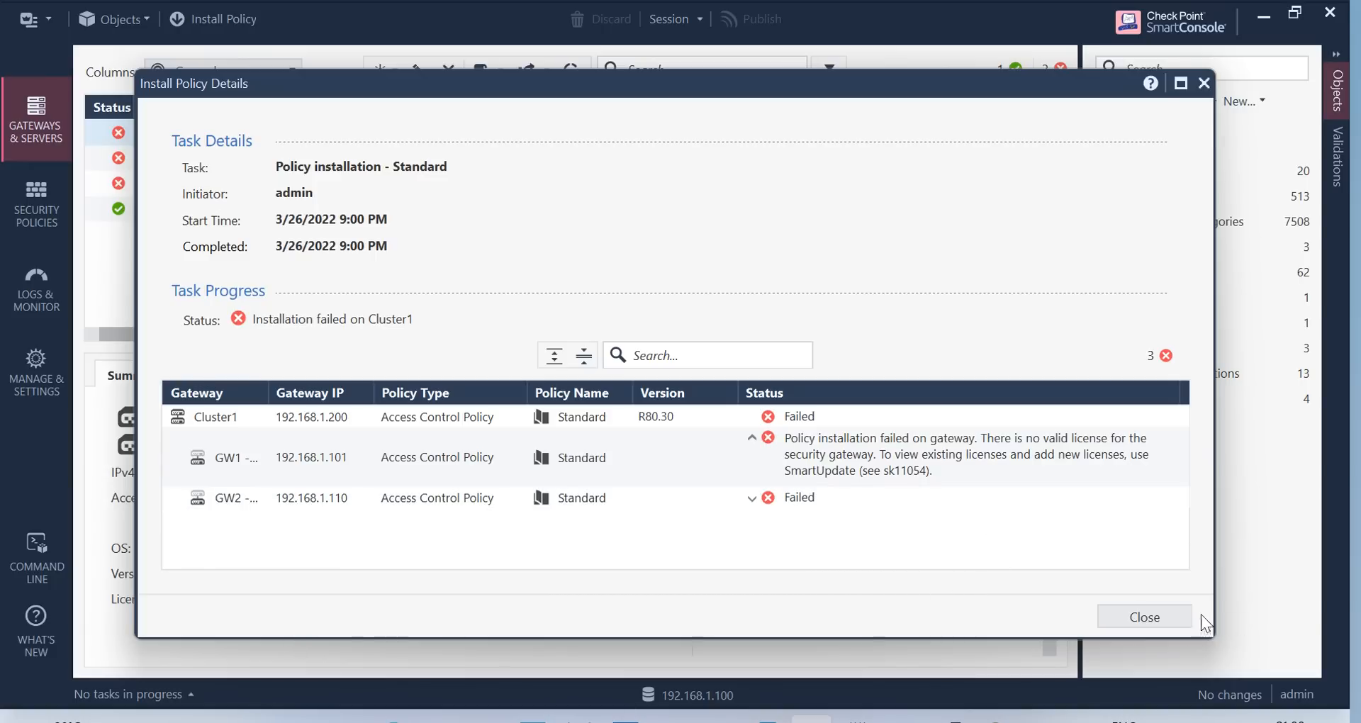
click(1159, 614)
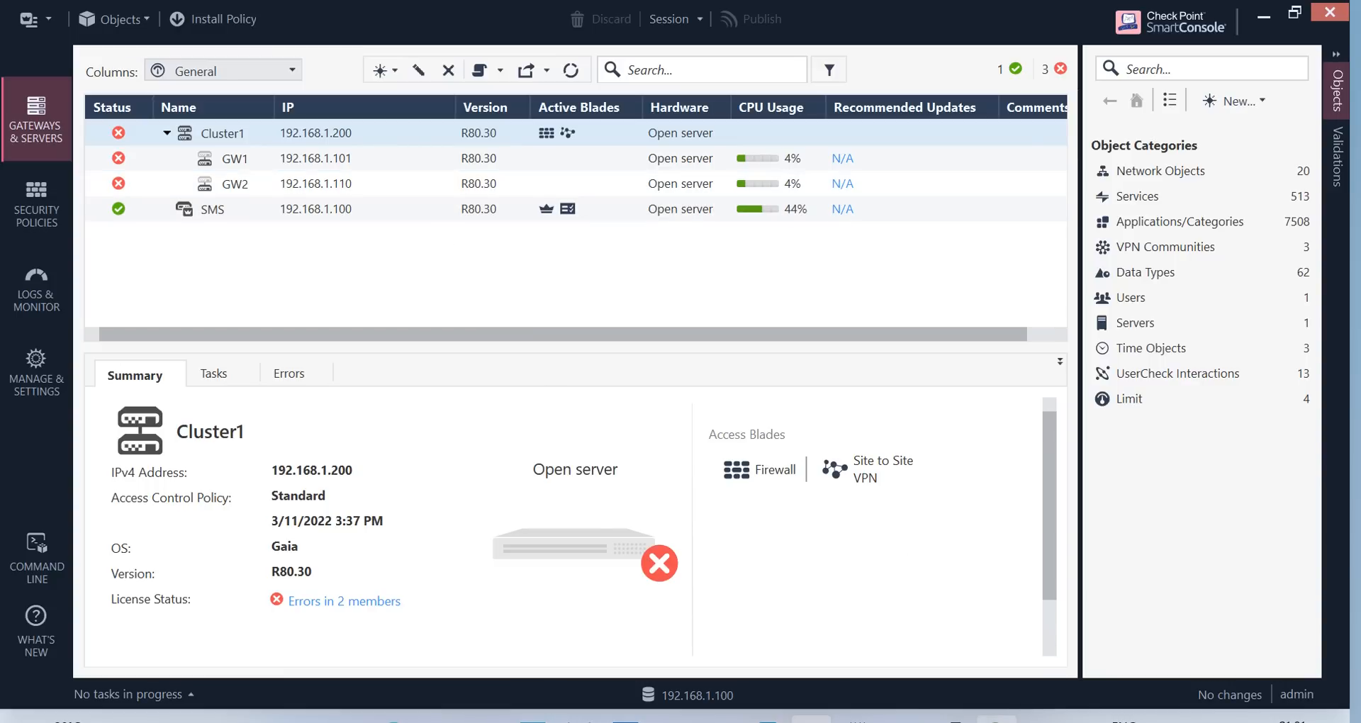
click(997, 720)
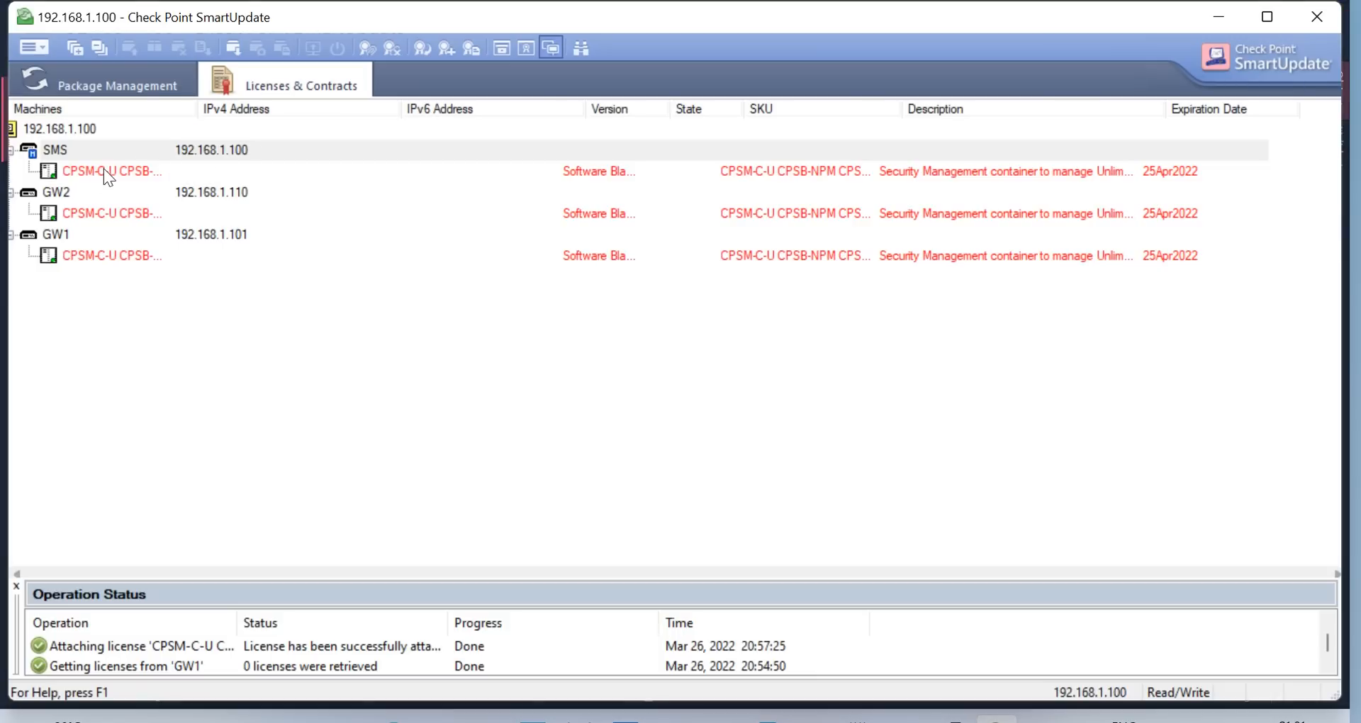
Attach a license to the GW1 gateway
right_click(107, 214)
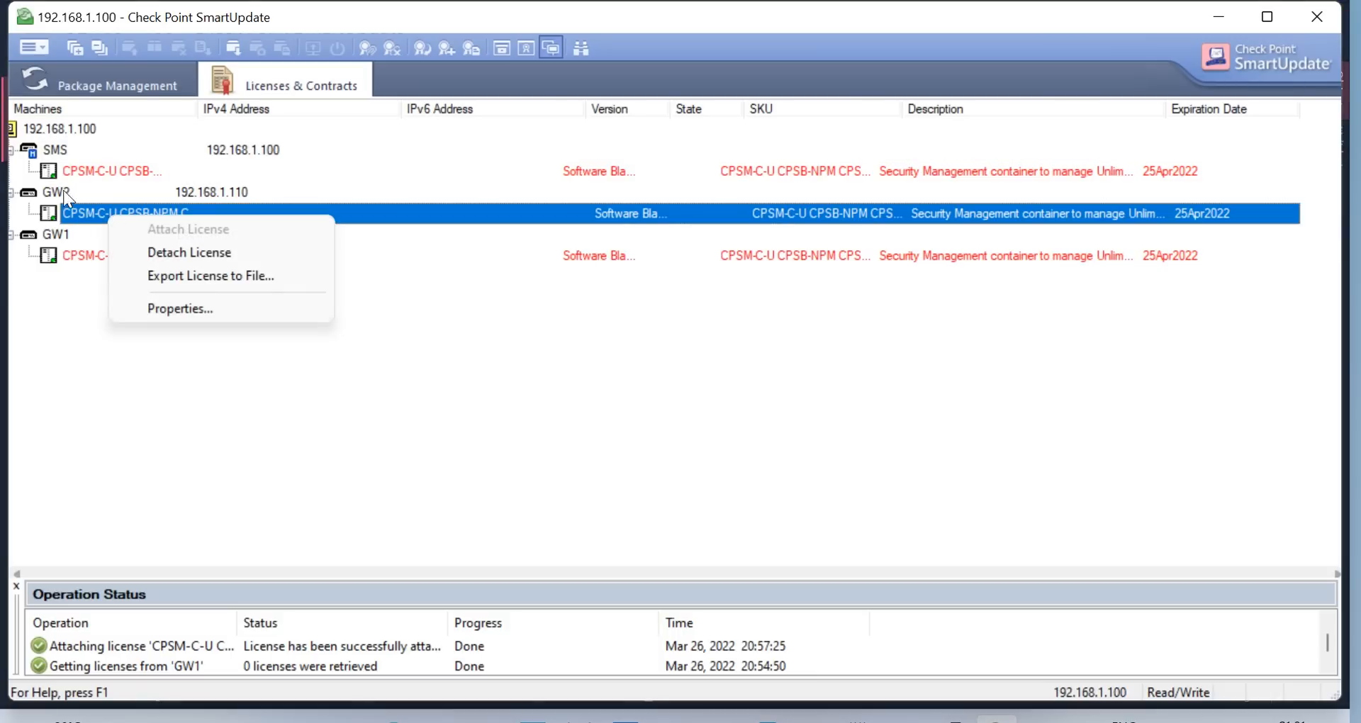
right_click(55, 251)
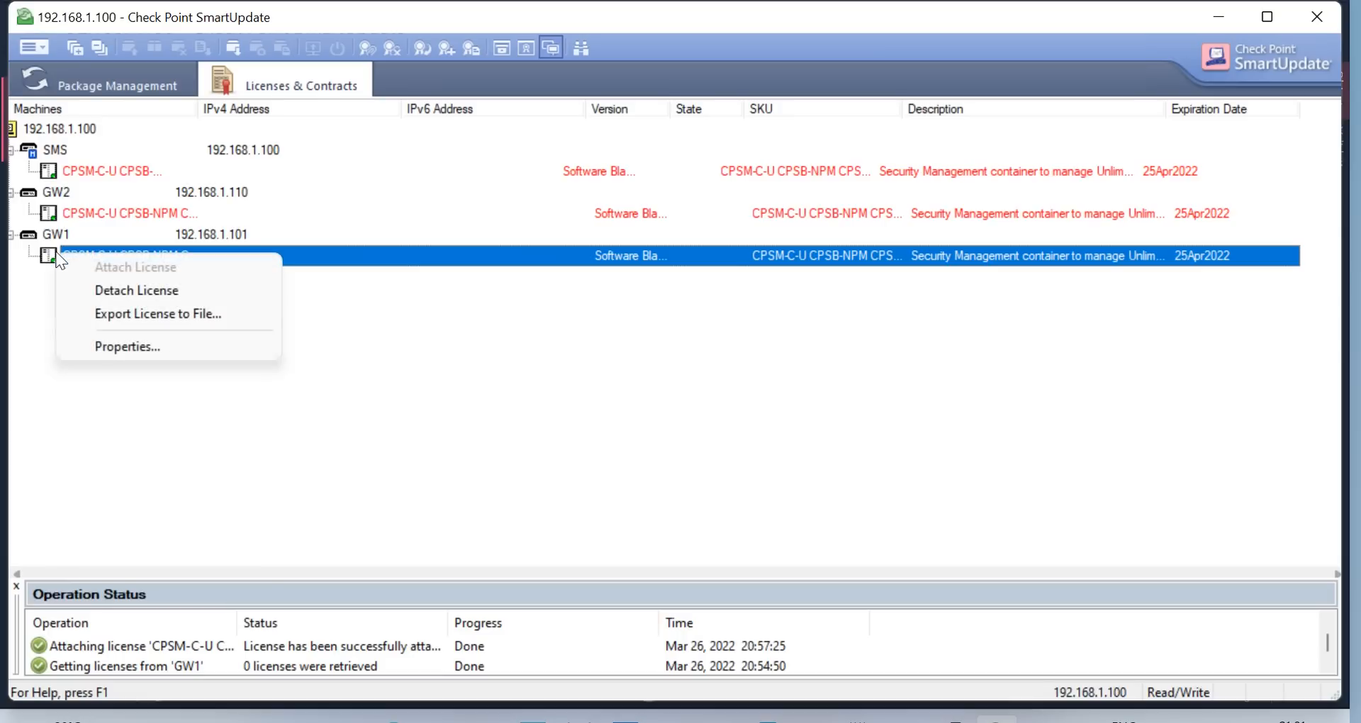
key(Escape)
right_click(54, 234)
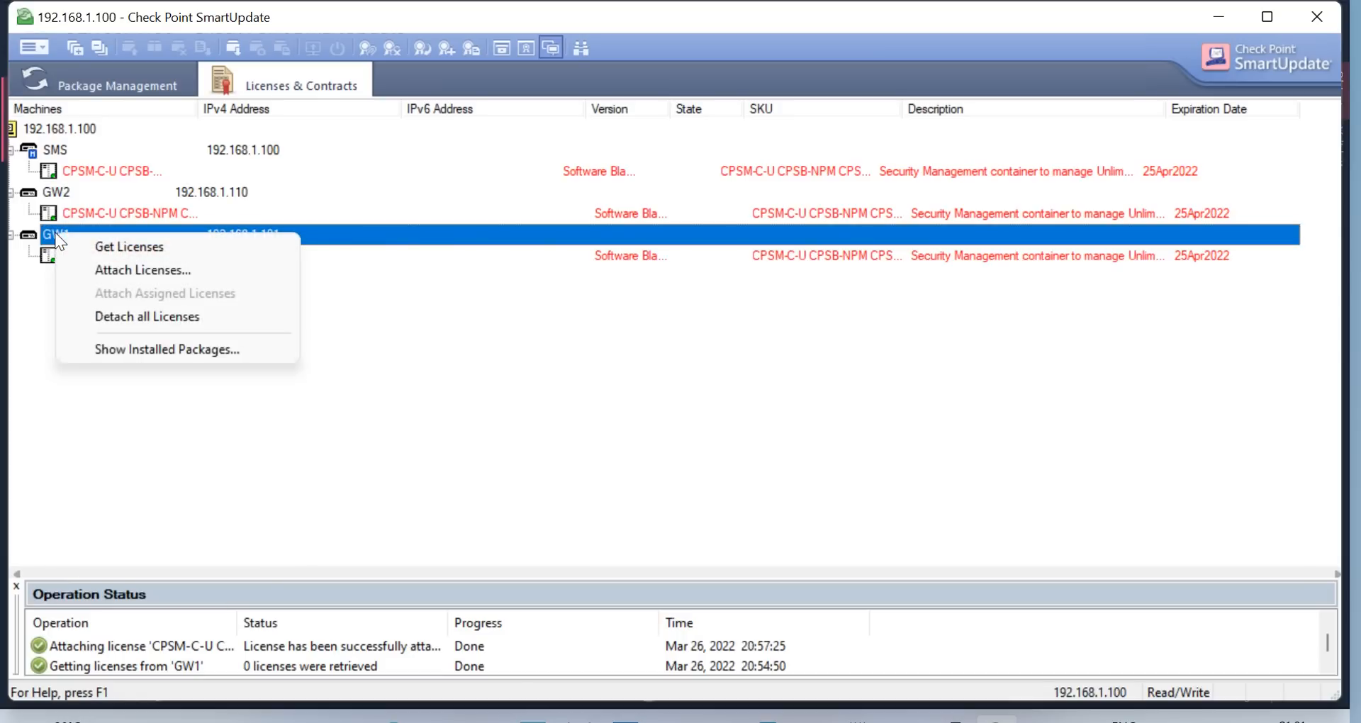
click(154, 247)
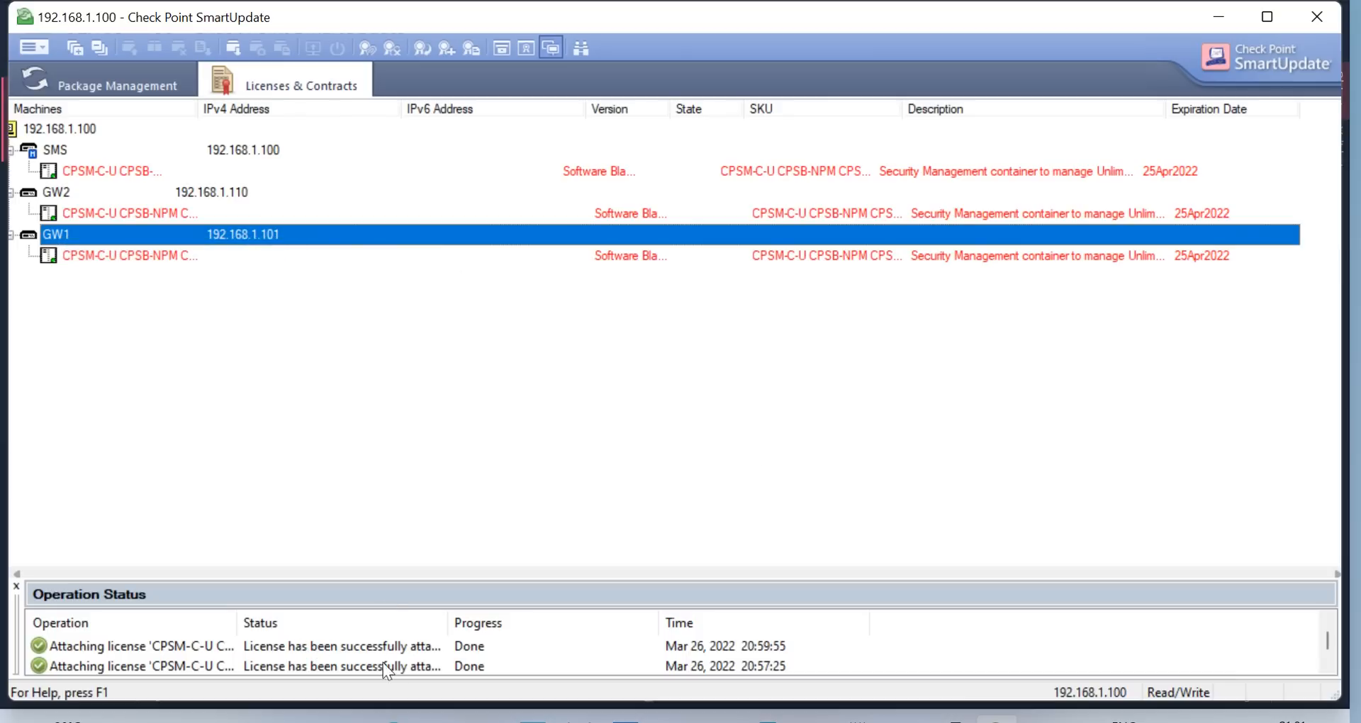
Retrieve licenses from GW2 and from the SMS
right_click(62, 198)
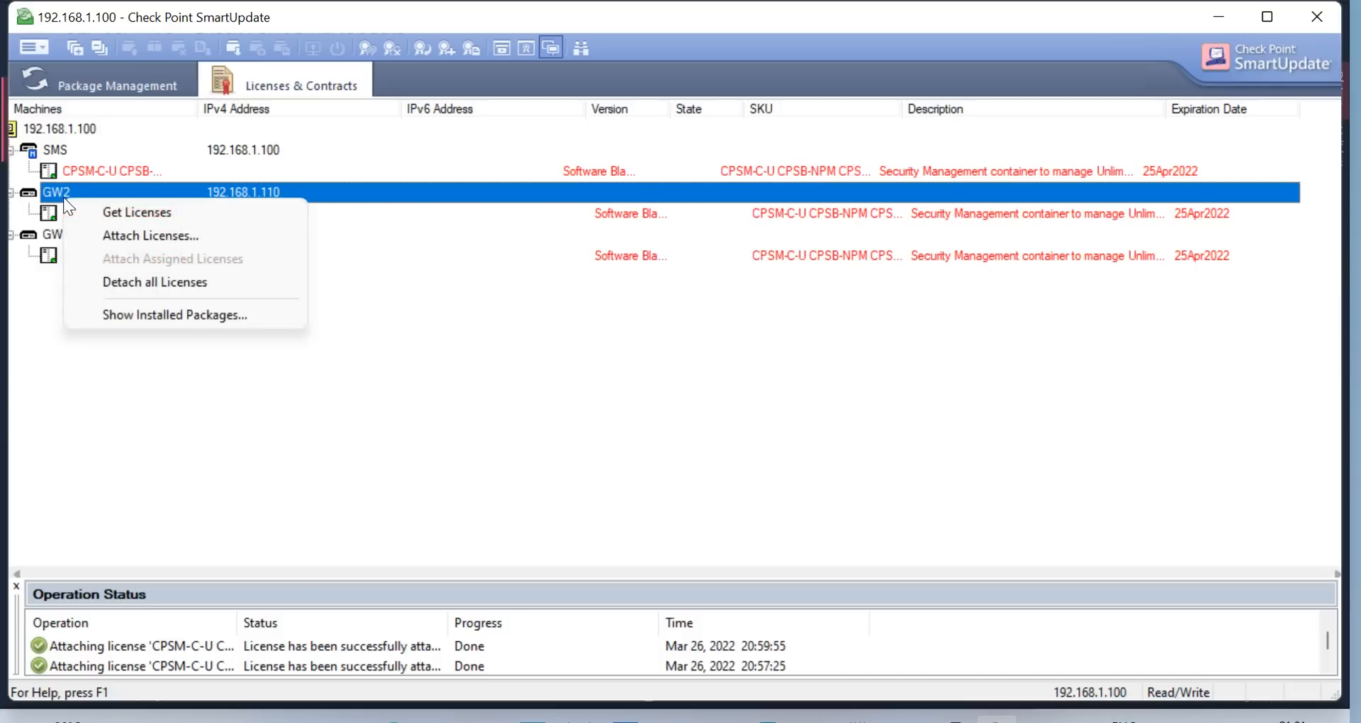
click(133, 220)
click(54, 146)
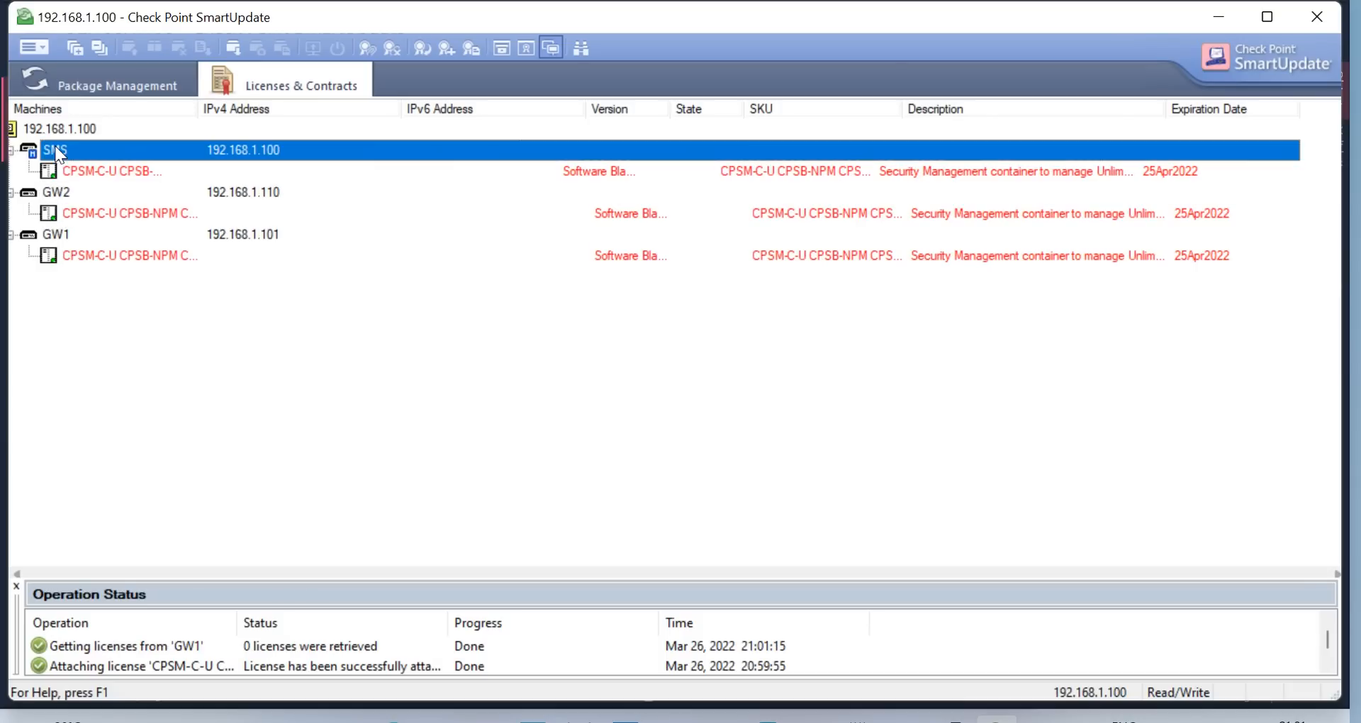
right_click(53, 146)
click(142, 166)
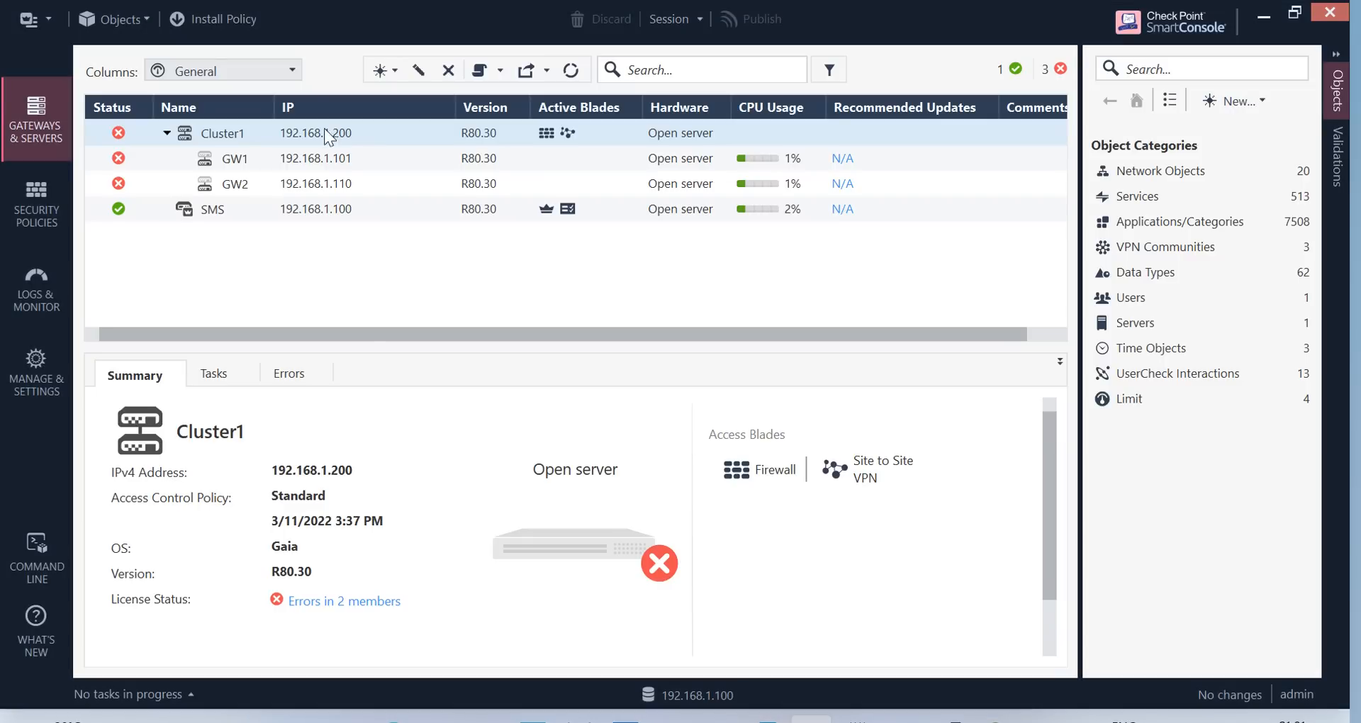
Install the Standard policy on Cluster1 again and watch it fail at 99% in Recent Tasks
click(213, 18)
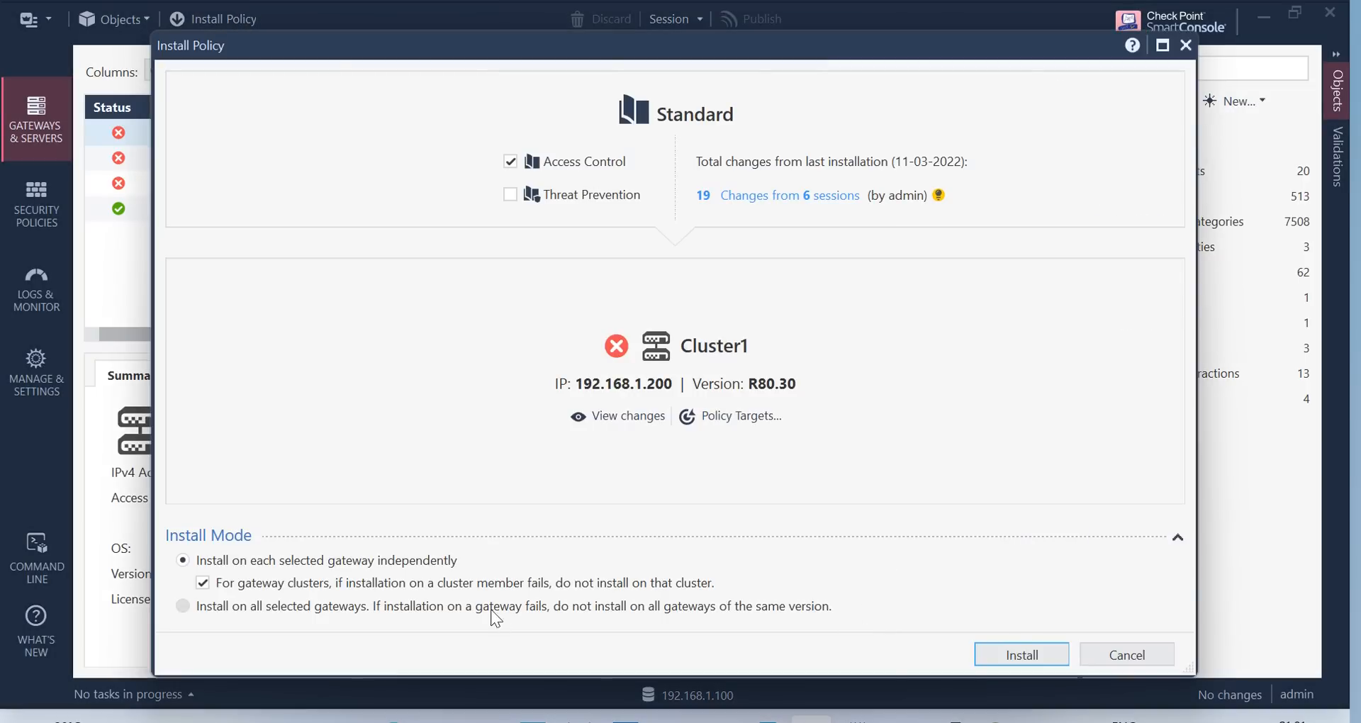
click(1002, 654)
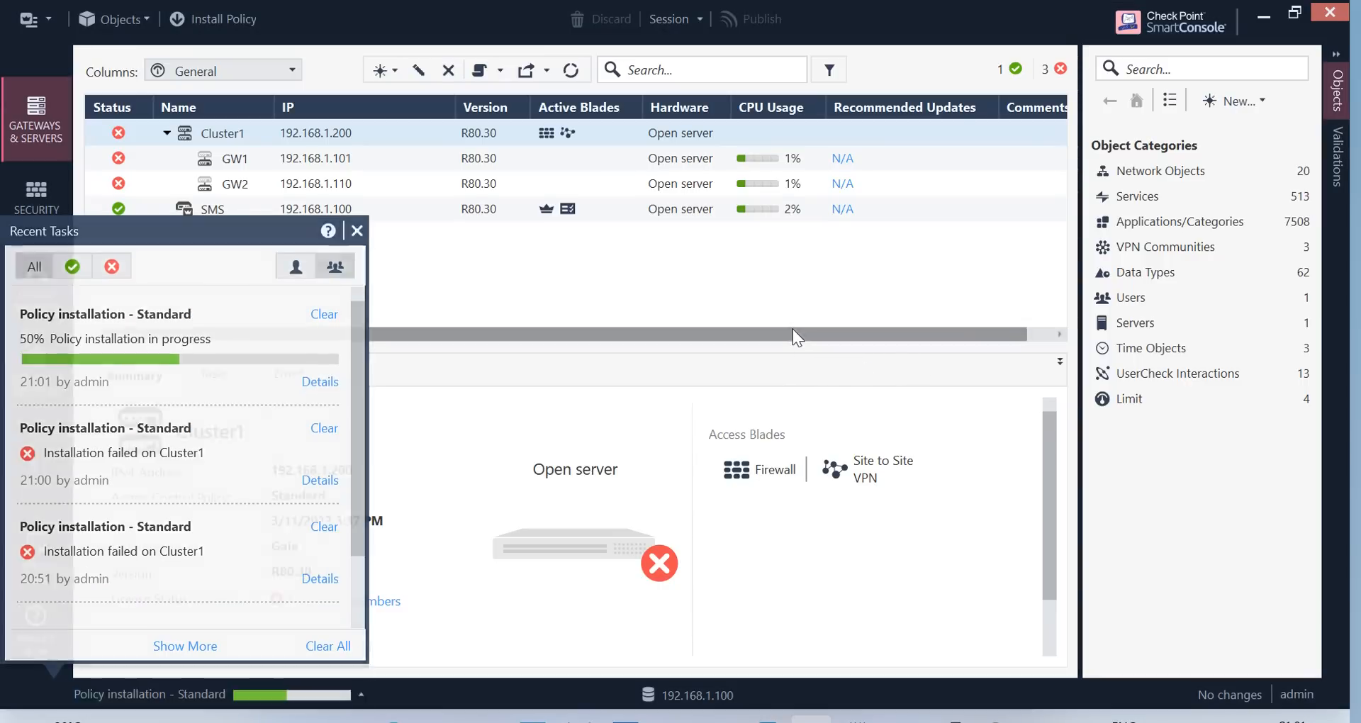
click(361, 696)
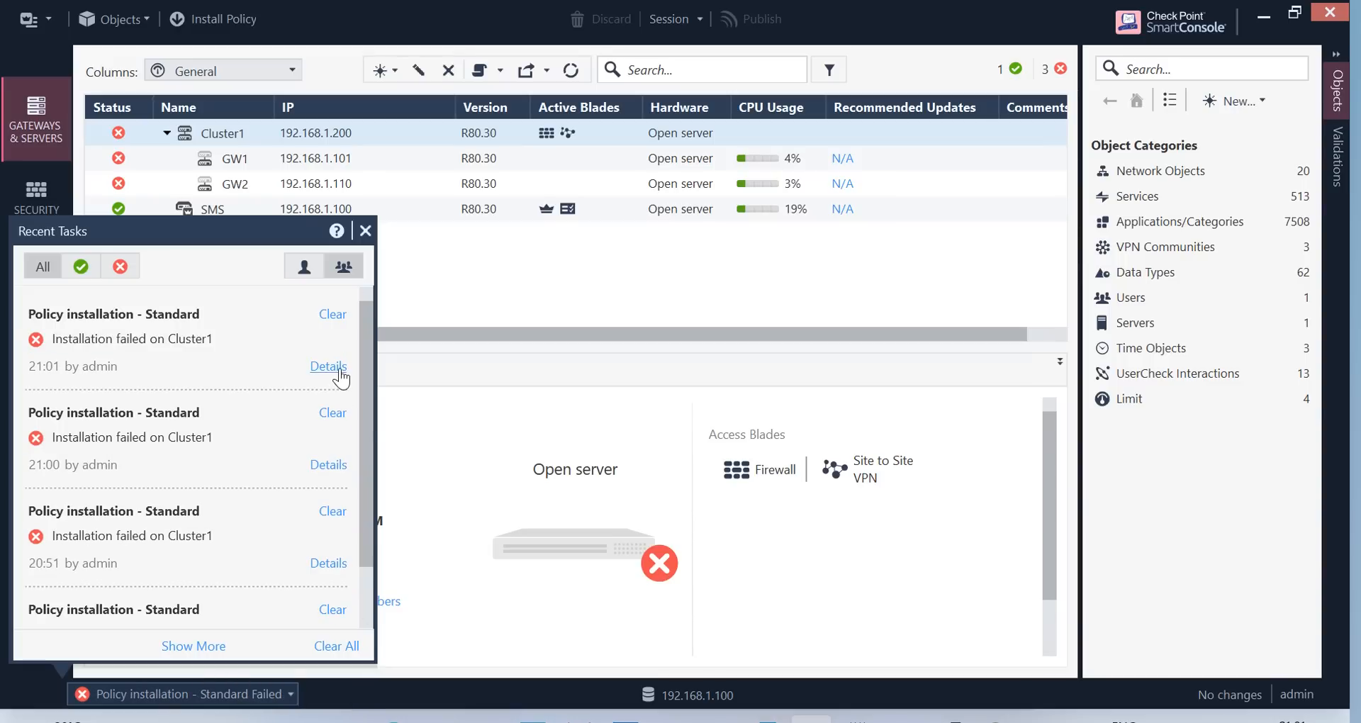
Review the newest install's details, confirming GW1 and GW2 failed for lack of valid licenses, then close them
click(328, 365)
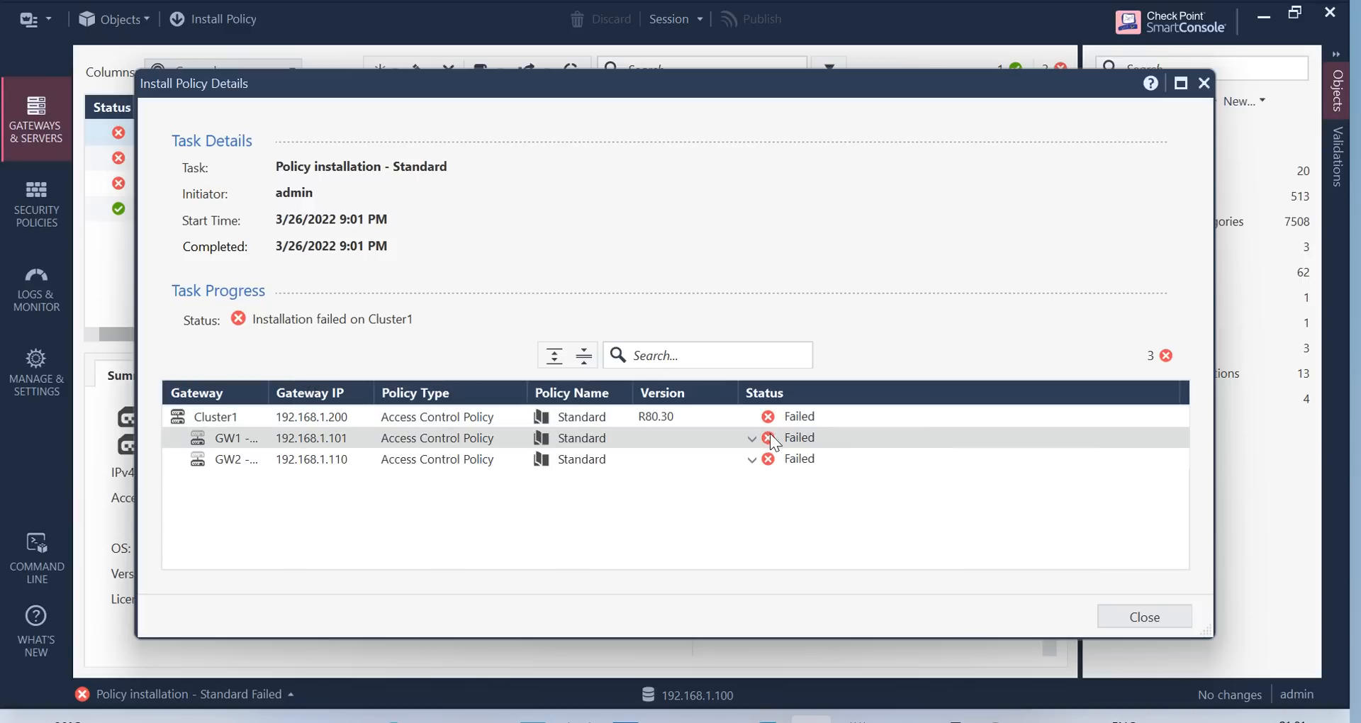
click(752, 438)
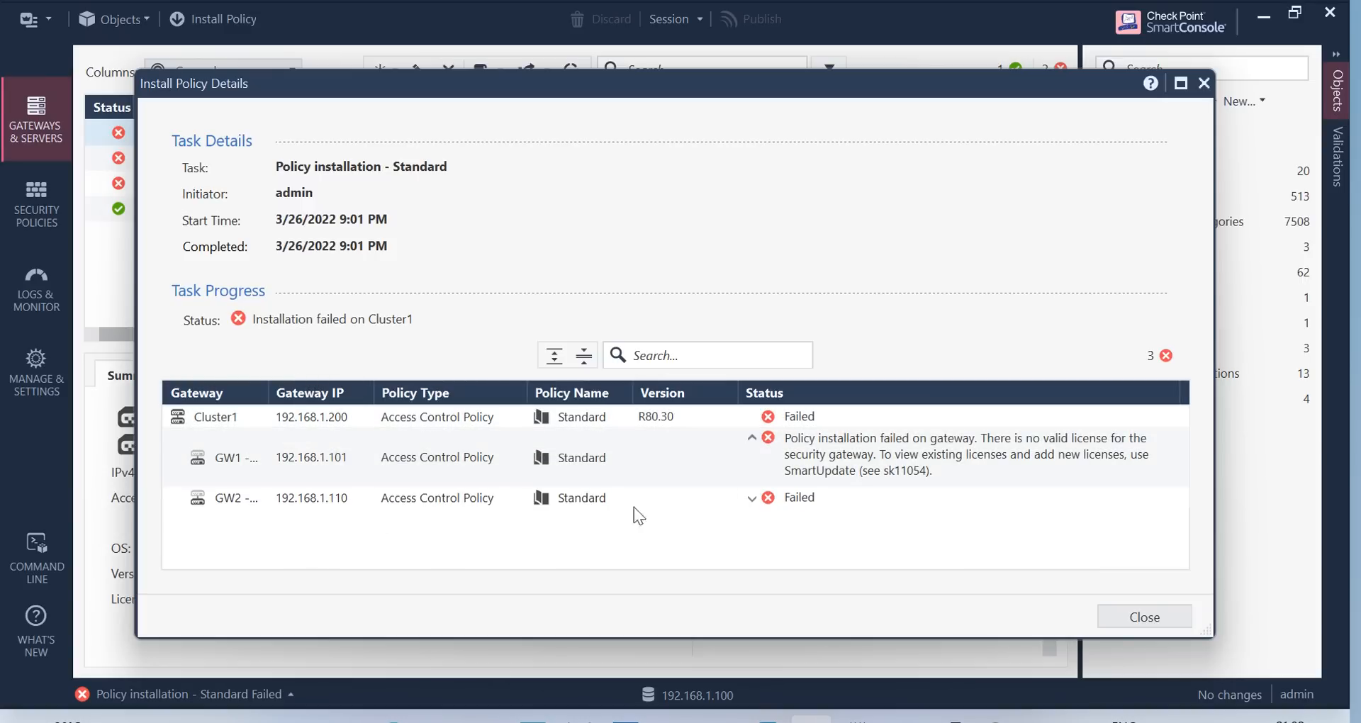
click(751, 499)
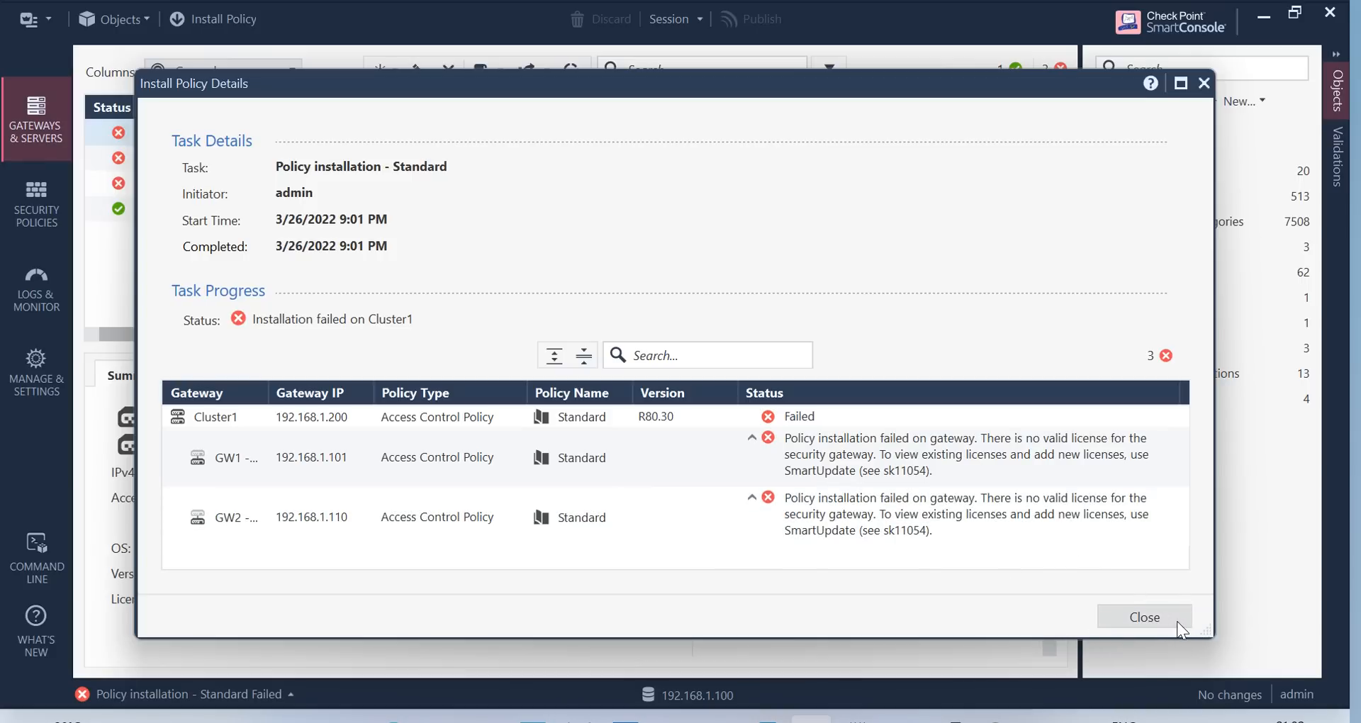
click(1144, 617)
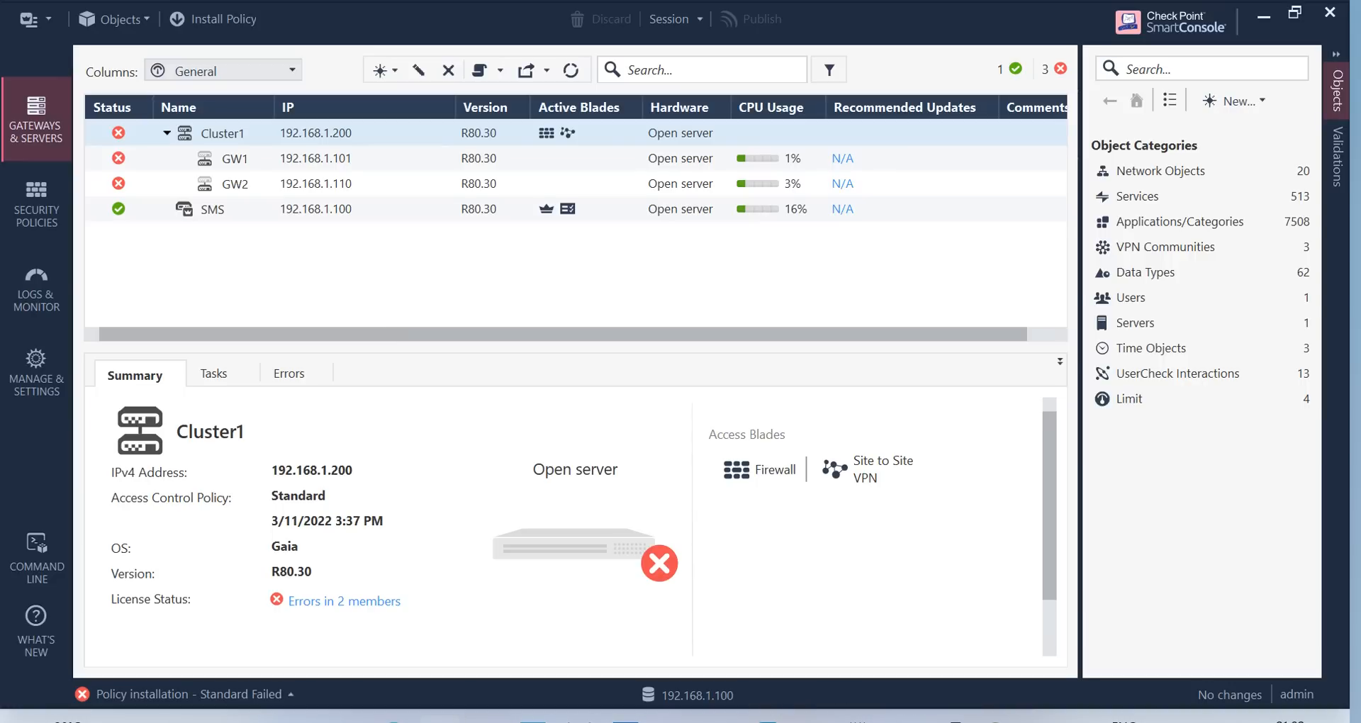
click(394, 720)
drag(630, 19, 1360, 100)
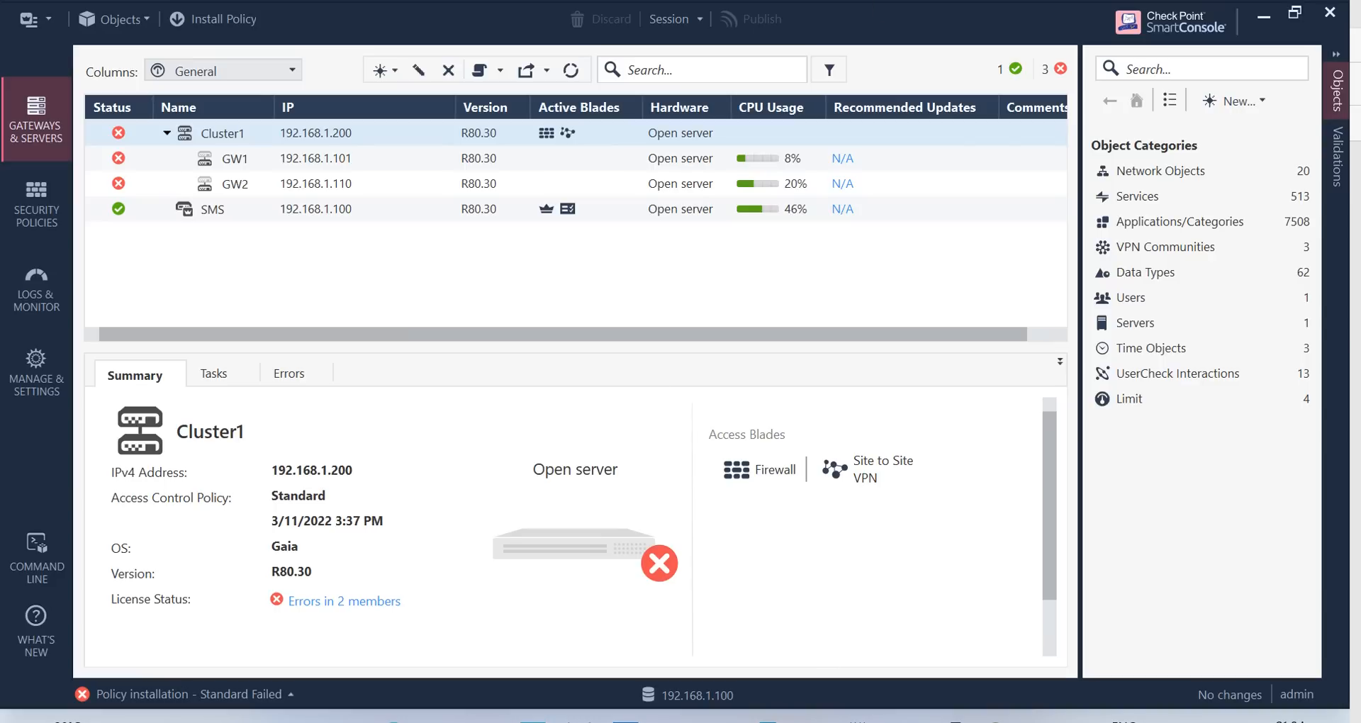
Open File Explorer and drag its window mostly out of view
click(439, 721)
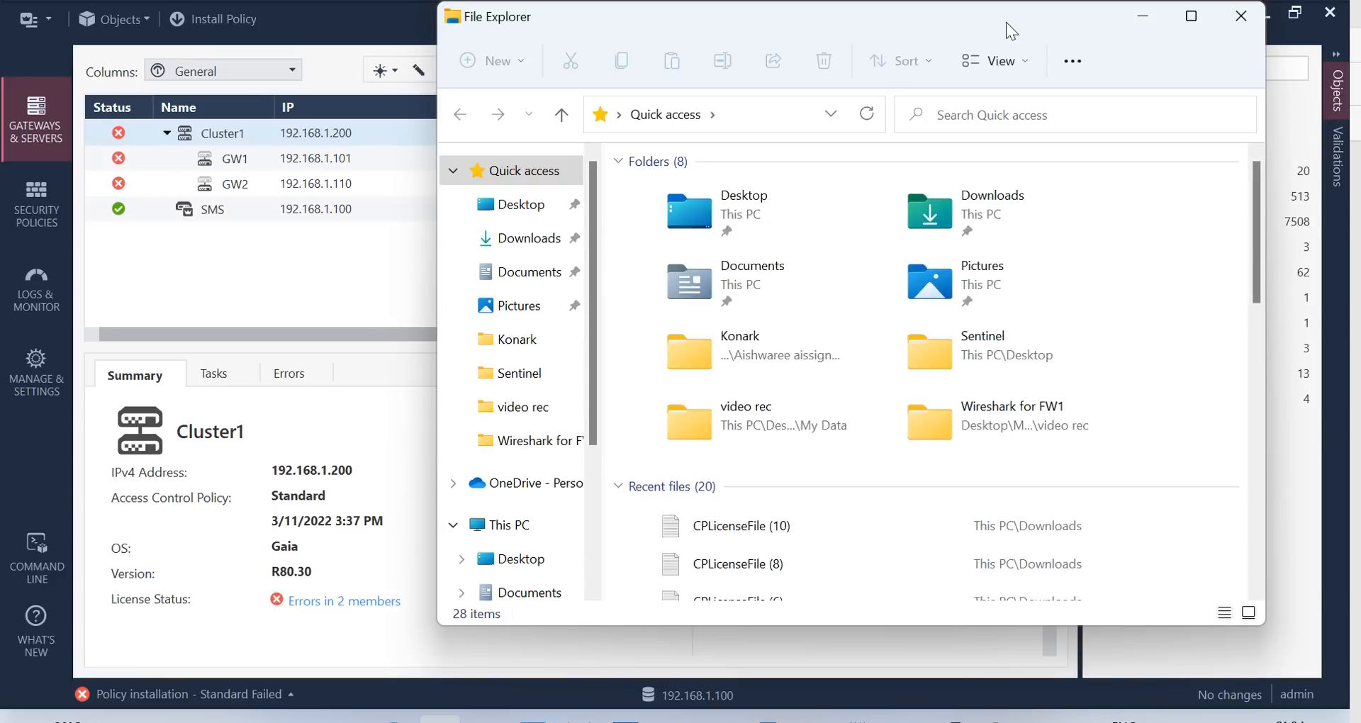
drag(1011, 32, 1357, 113)
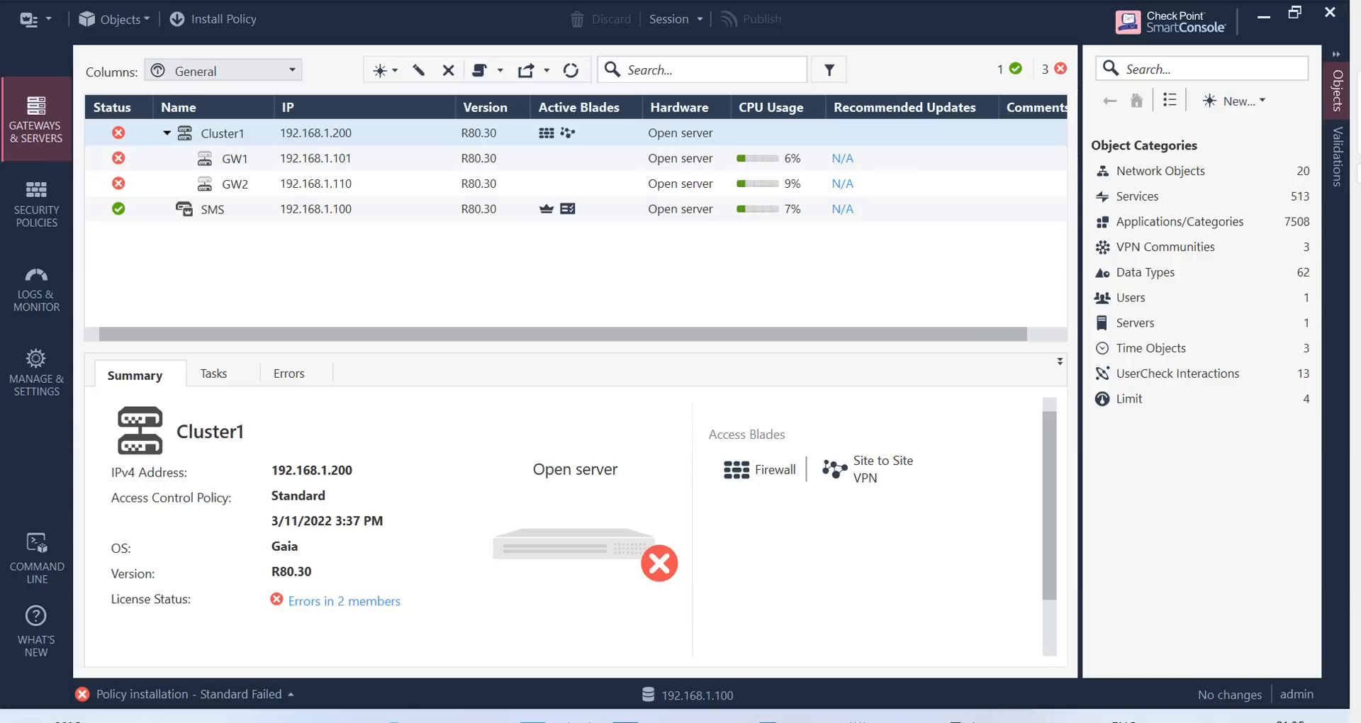
Start a new PuTTY session to 192.168.1.100 and log in as admin
mouse_move(948, 719)
click(744, 648)
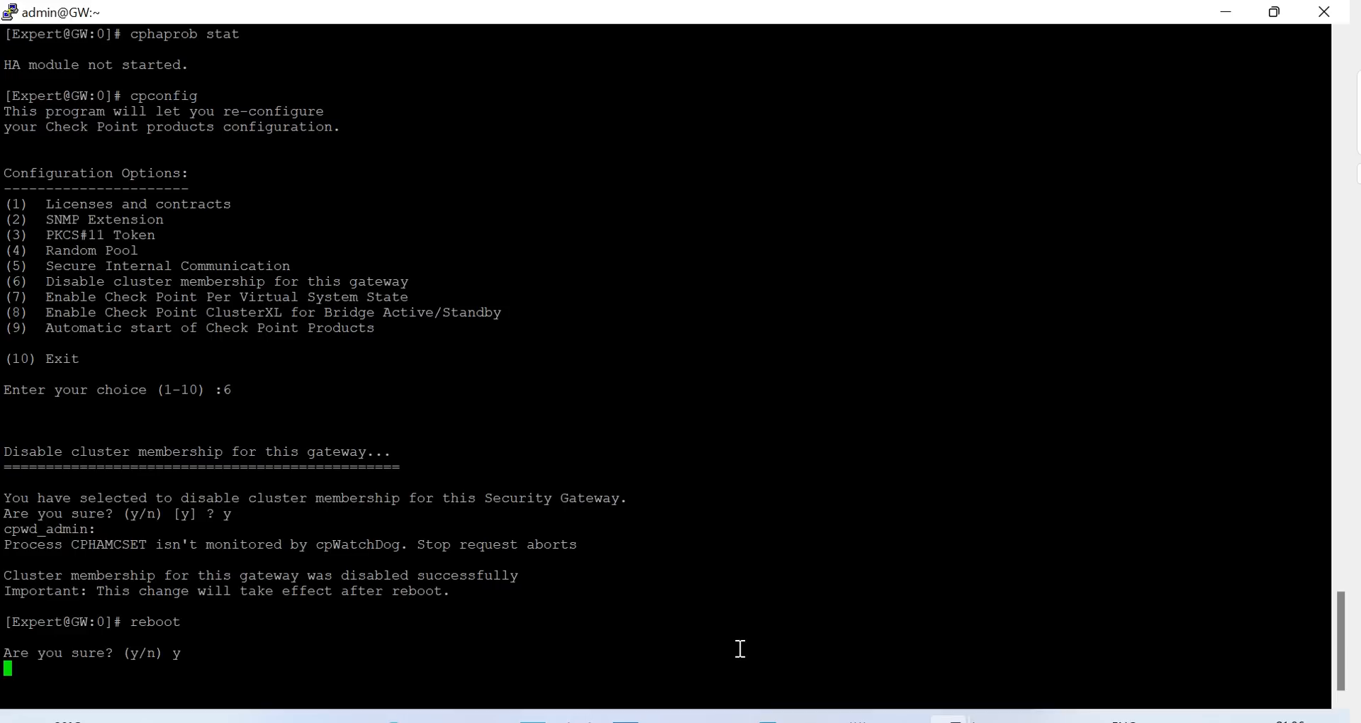
right_click(270, 15)
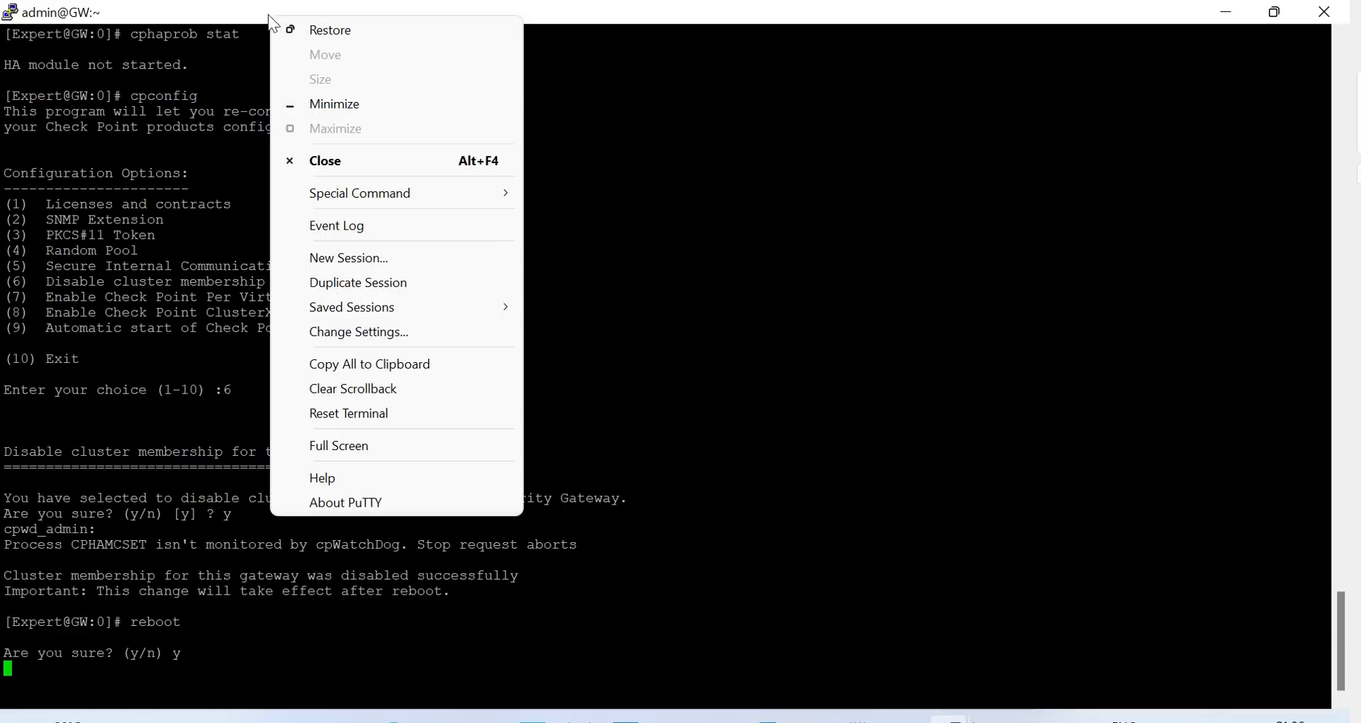
click(363, 260)
text(192.168)
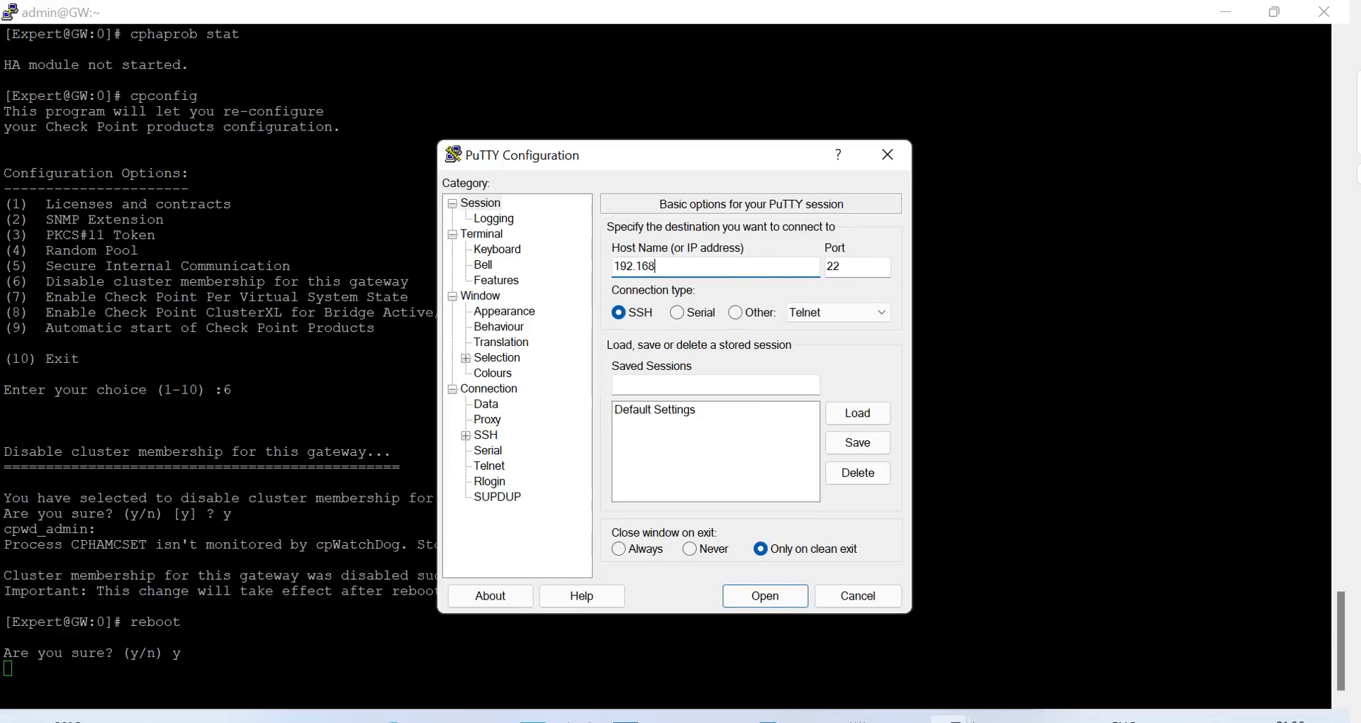
text(.1.100)
click(788, 596)
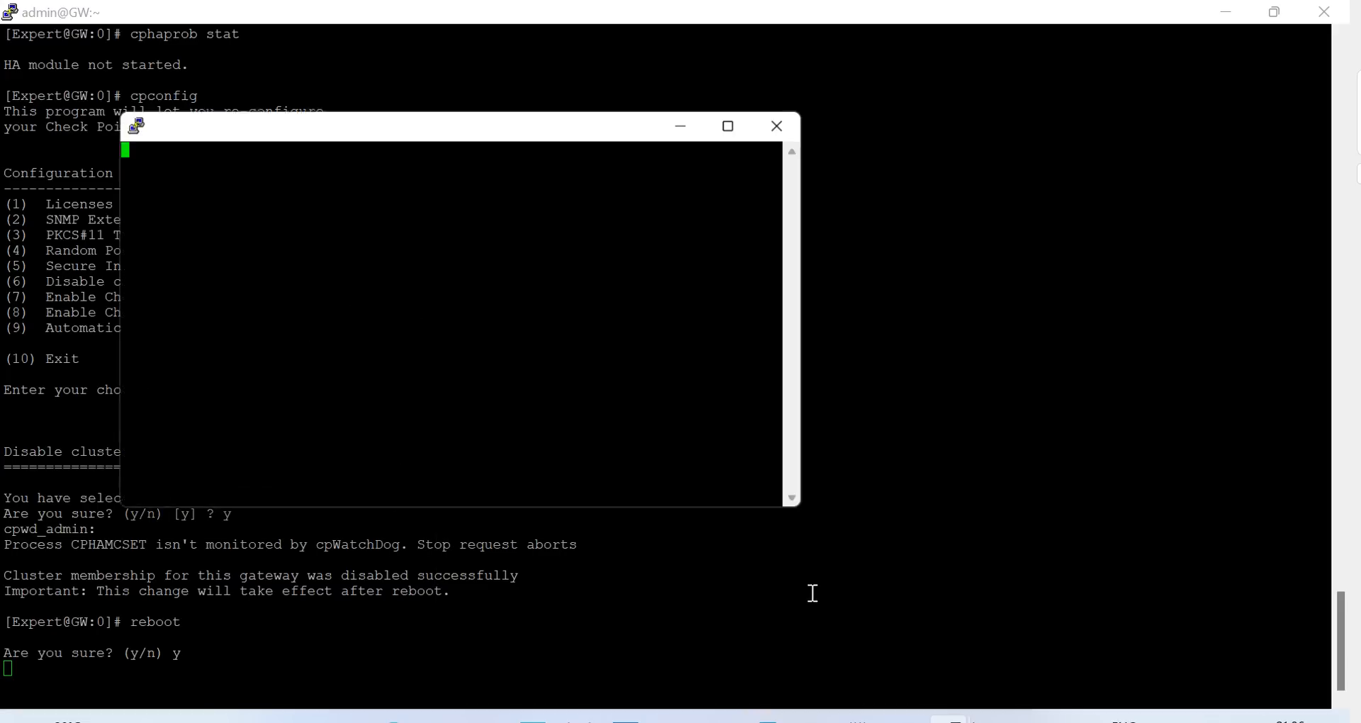
text(ad)
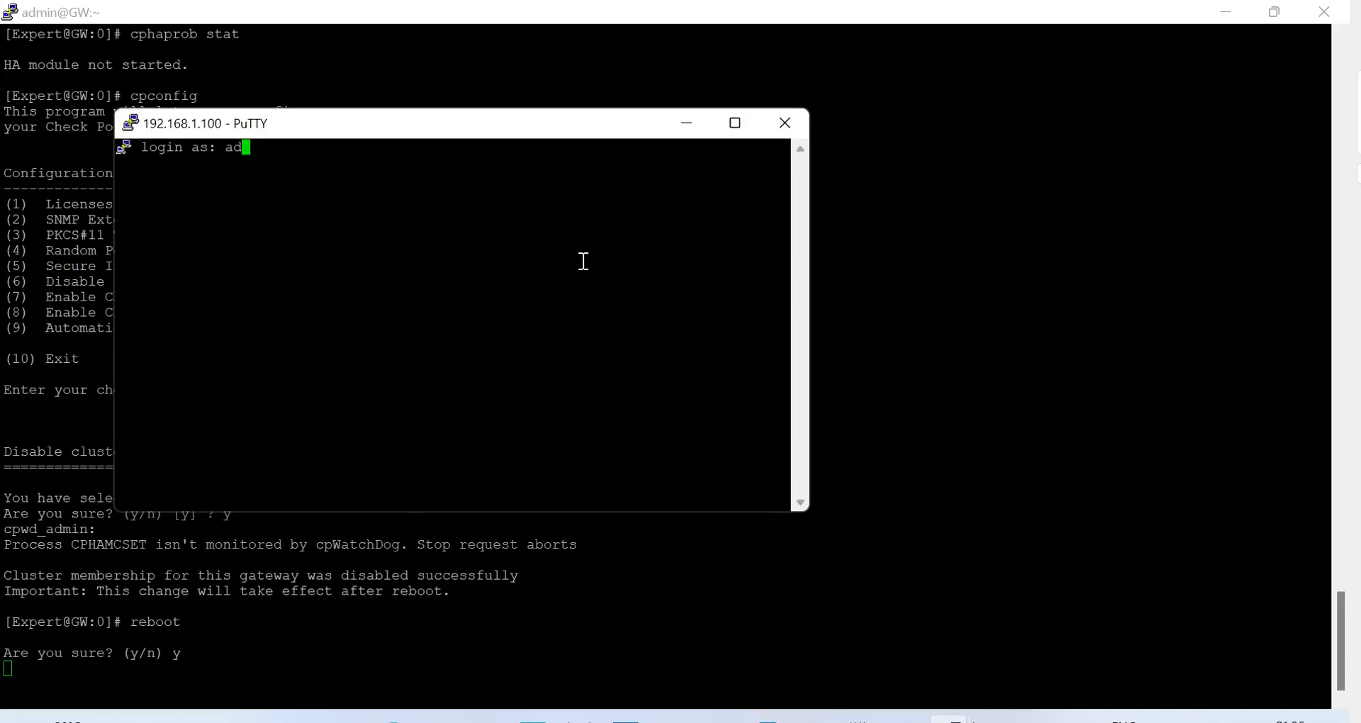
text(min)
key(Return)
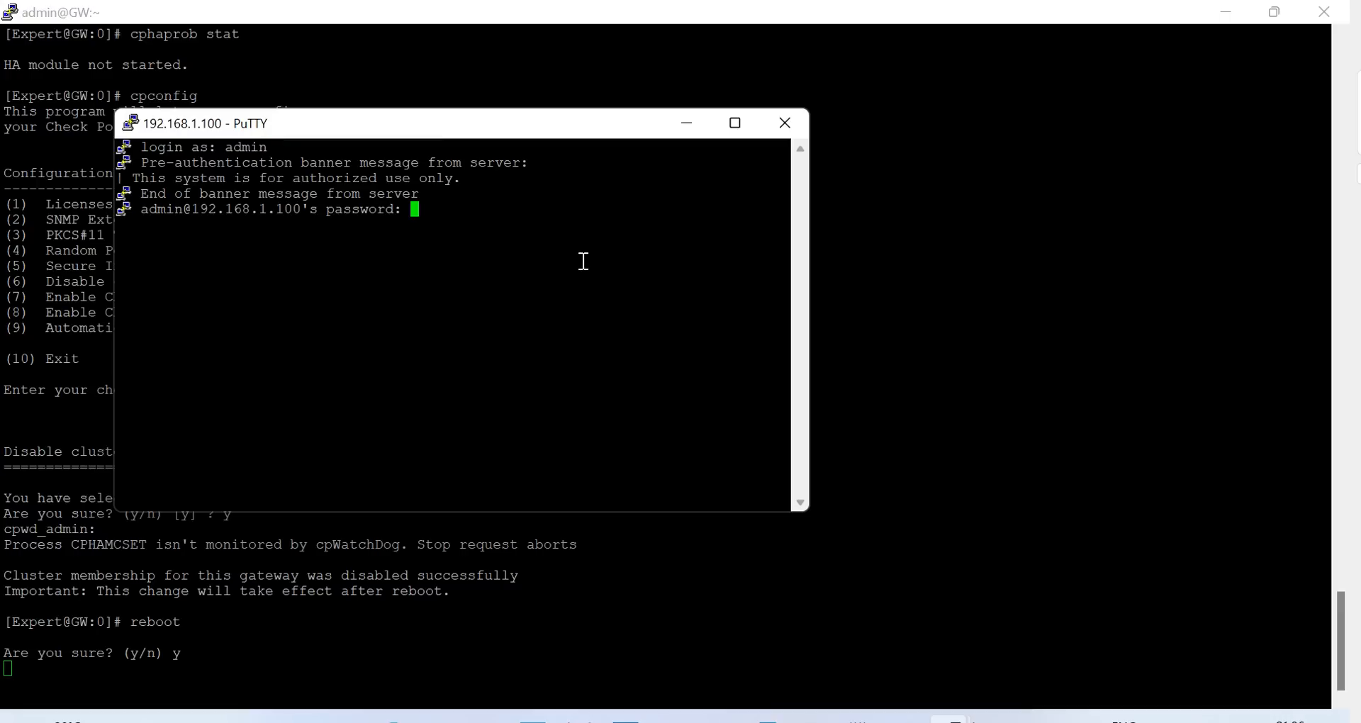
key(Return)
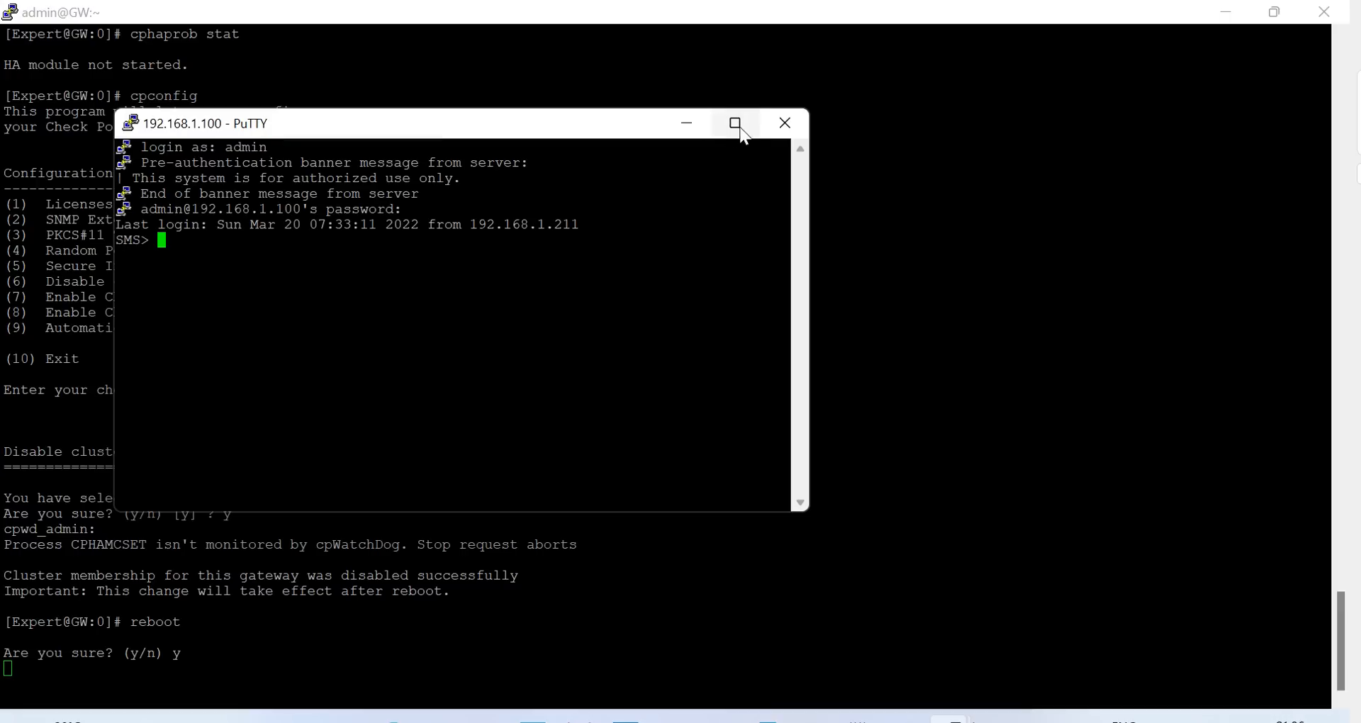
Maximize the SMS terminal and switch it into expert mode with the expert password
click(735, 123)
text(expert)
key(Return)
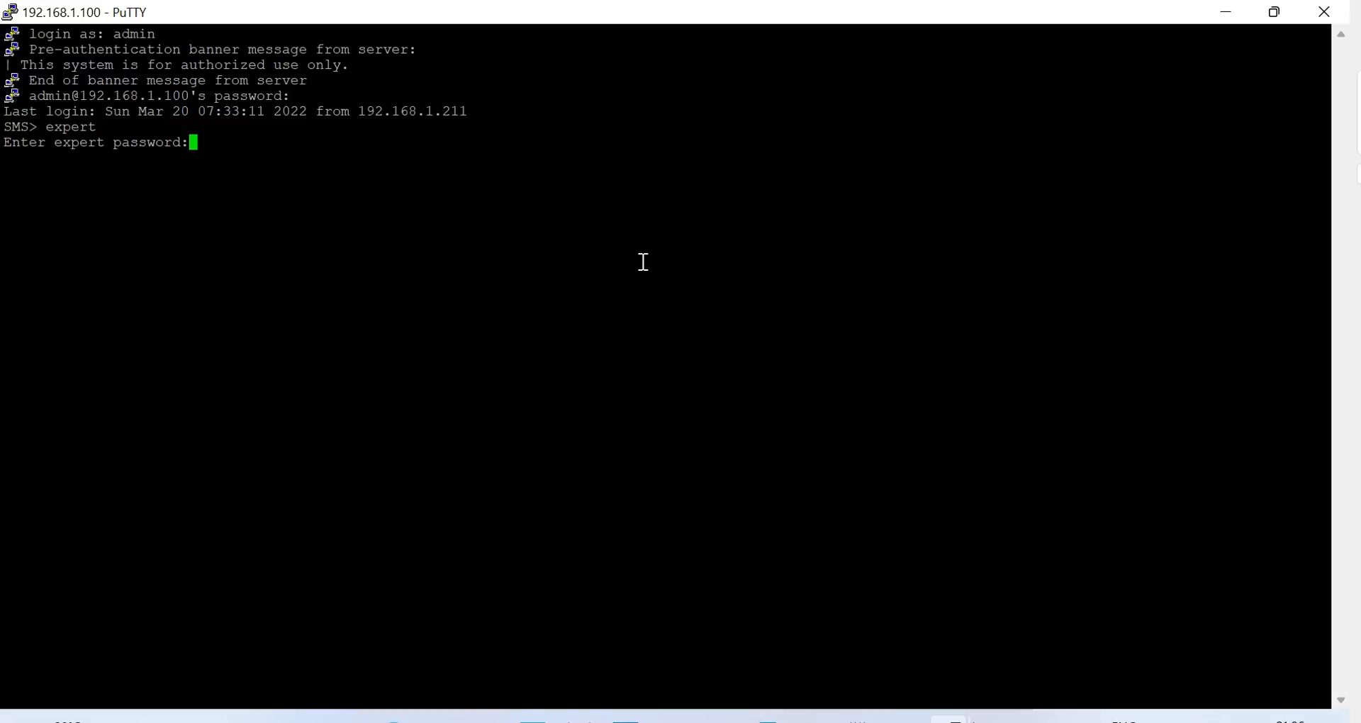
key(Return)
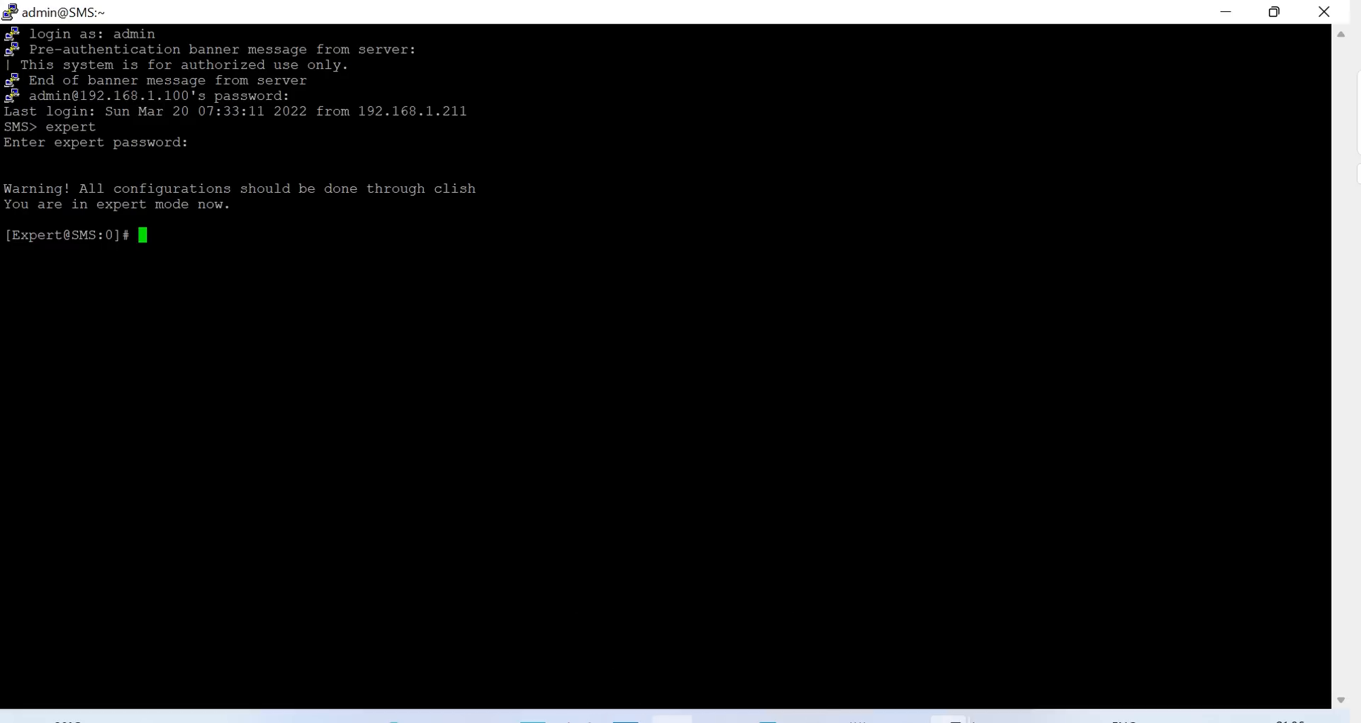
click(393, 719)
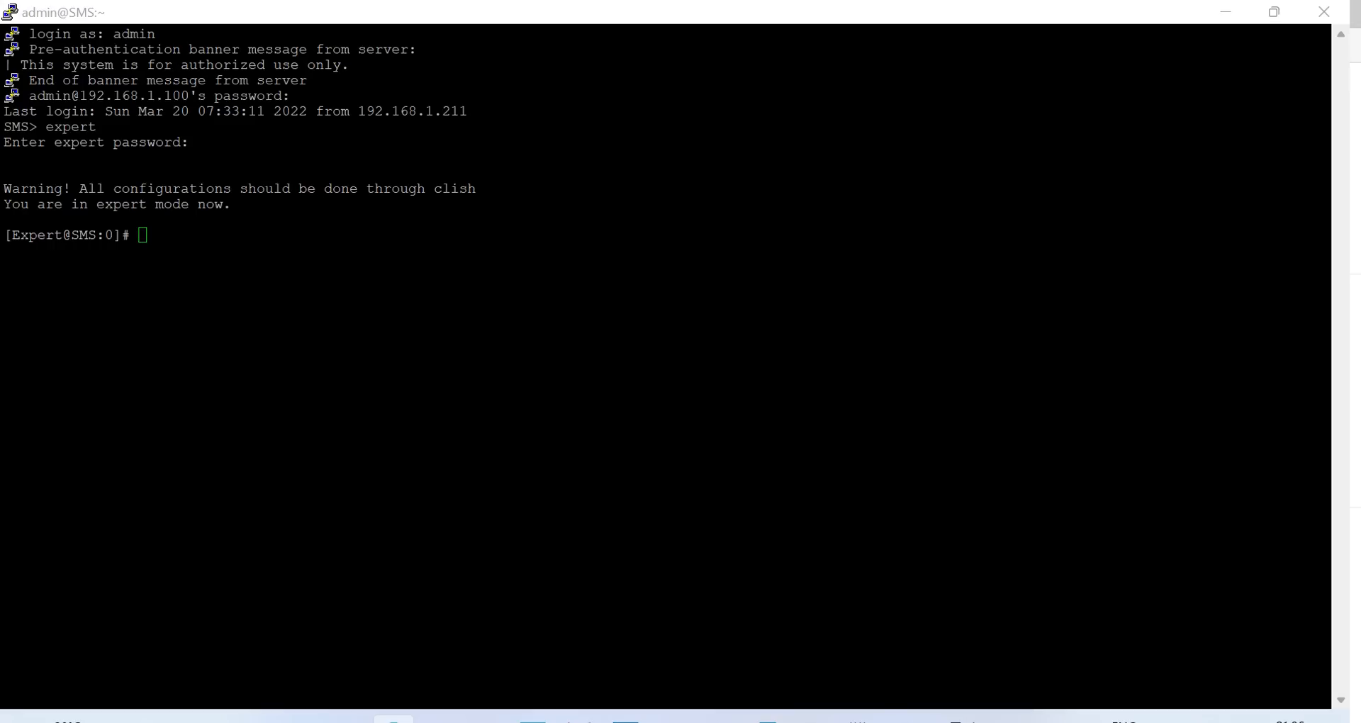
Maximize YouTube and open the channel's video on installing policy from the CLI
drag(1360, 27, 419, 2)
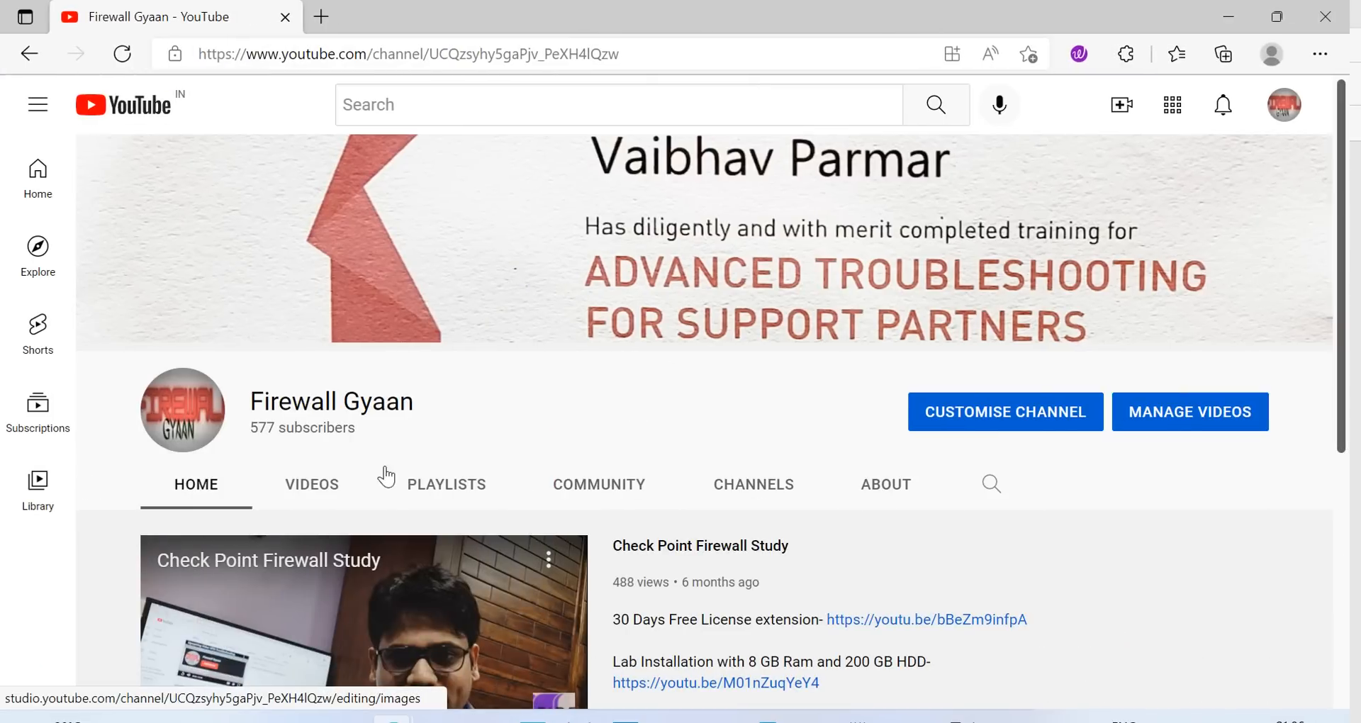
click(344, 486)
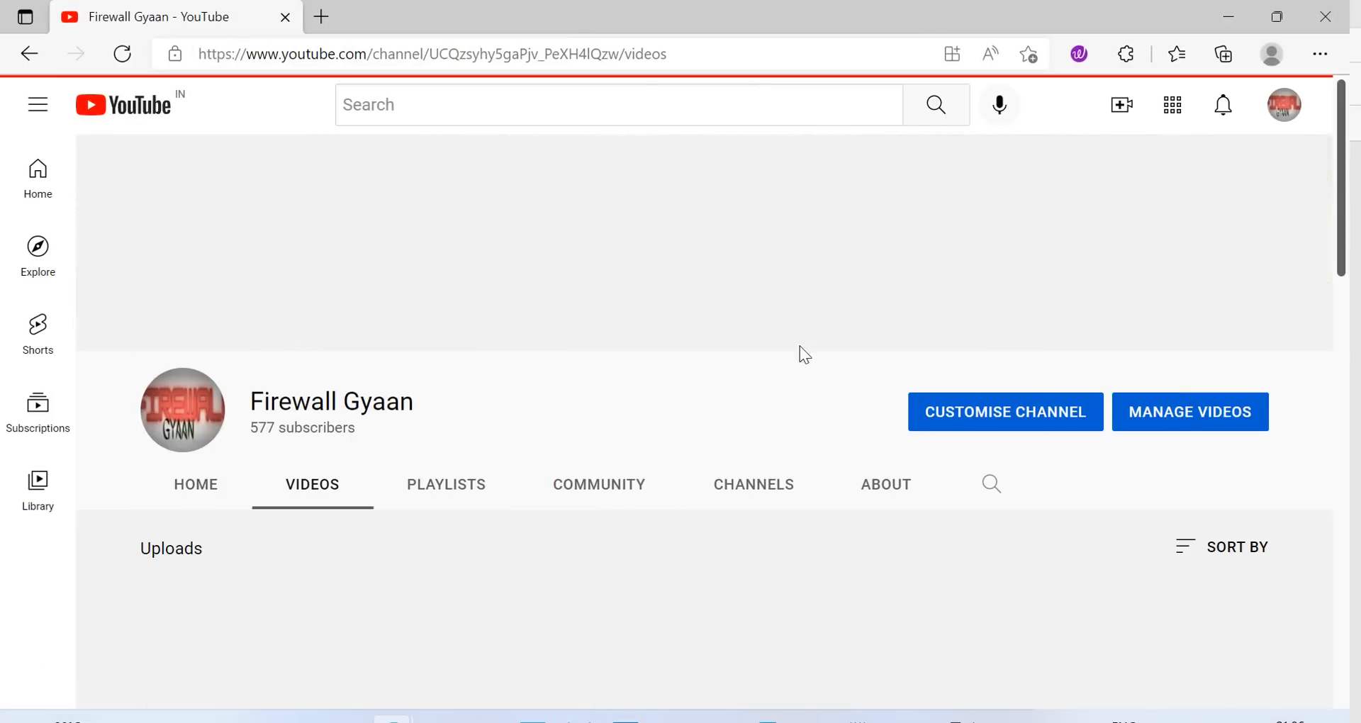
scroll(800, 355, down, 3)
scroll(867, 380, down, 3)
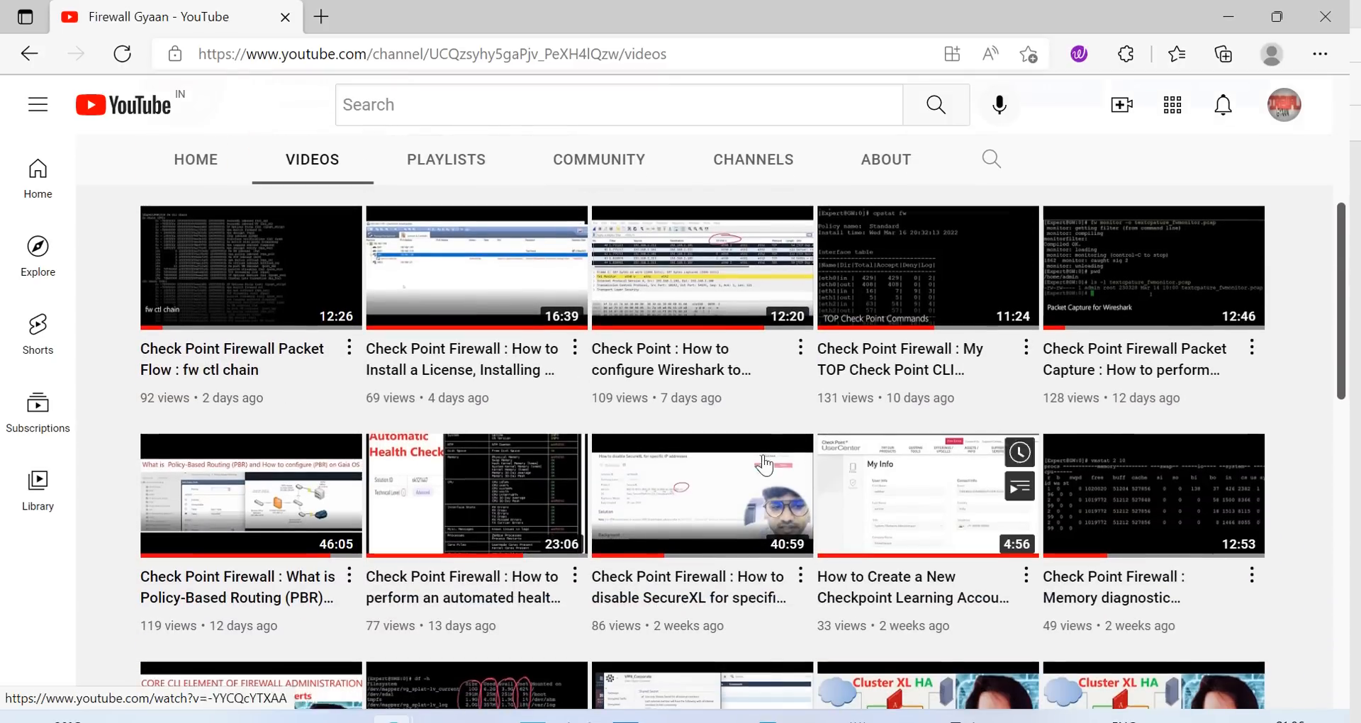
scroll(878, 428, down, 1)
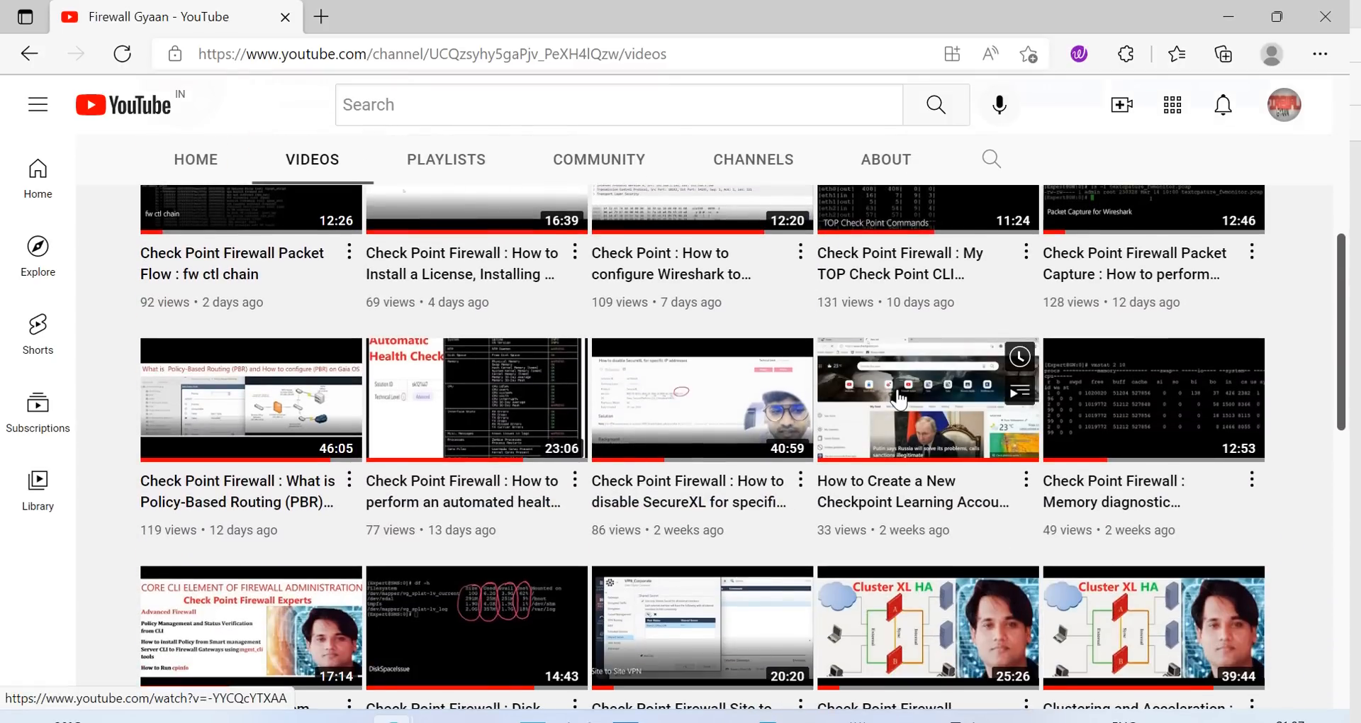
scroll(886, 422, down, 1)
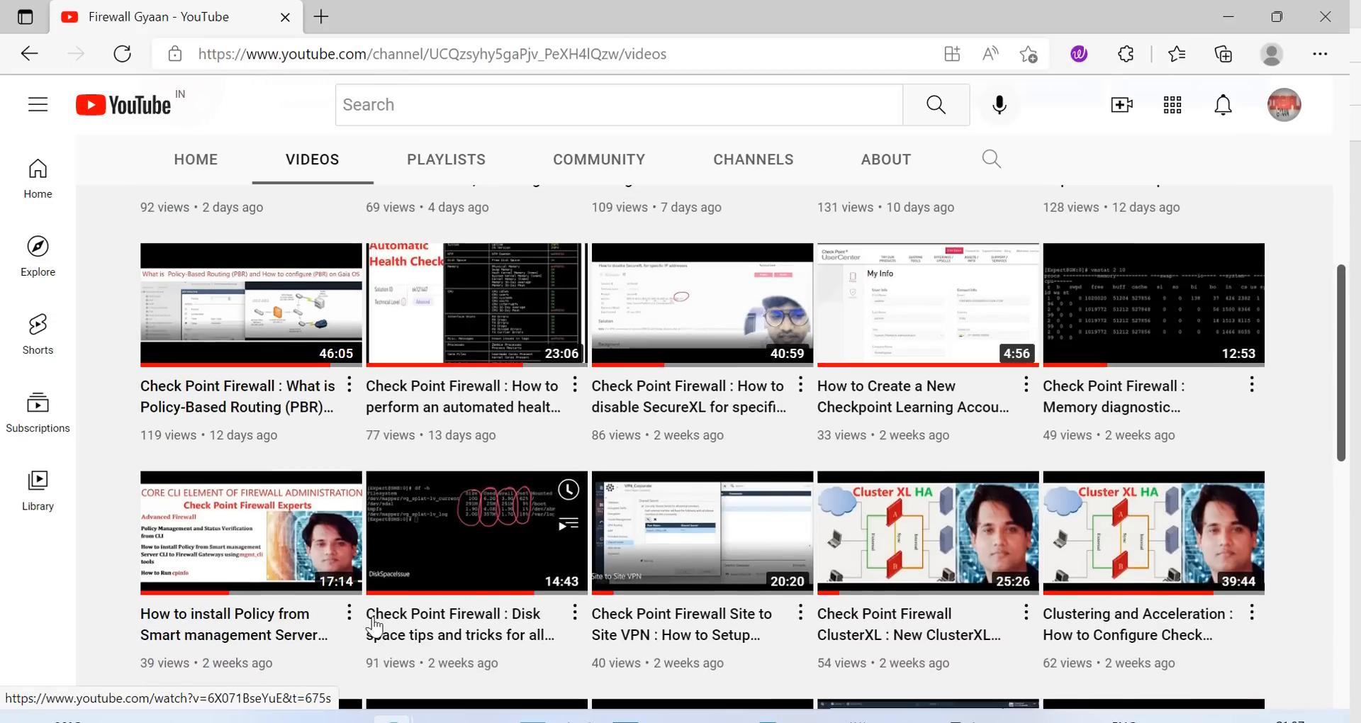
click(237, 629)
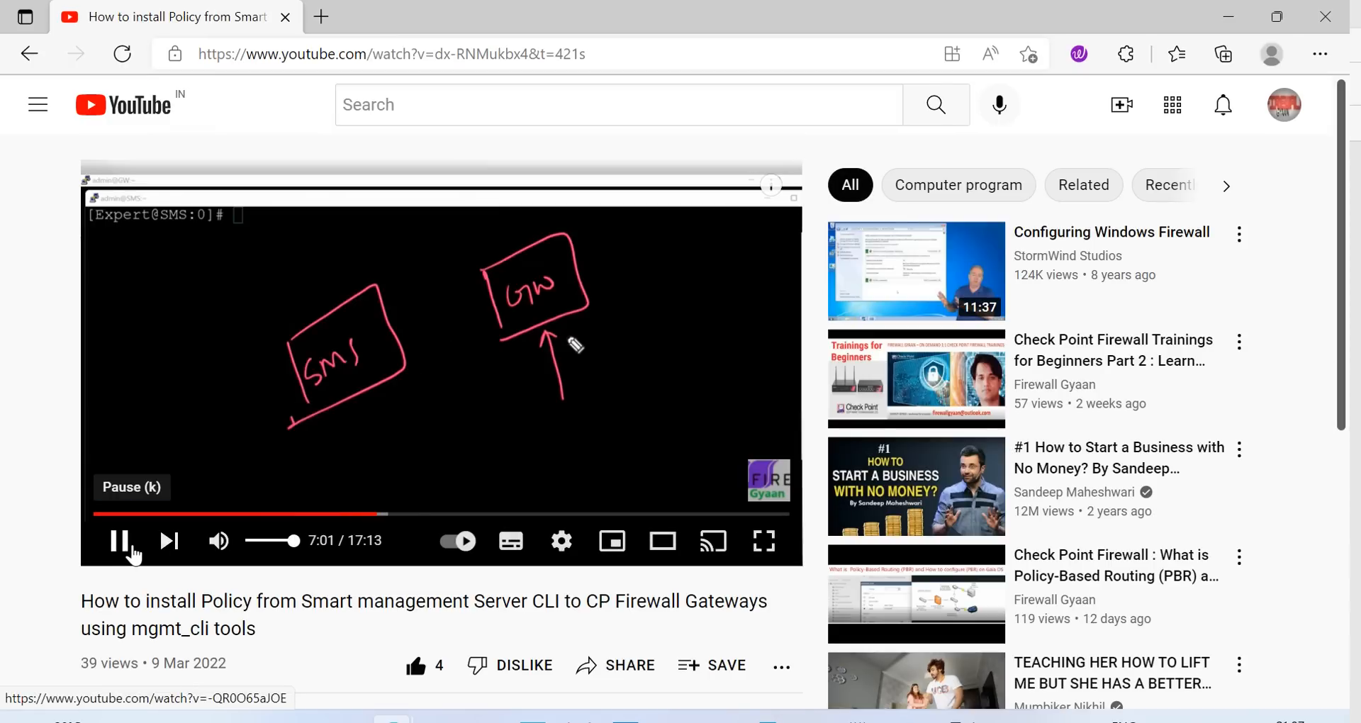
Pause the video, expand its description and copy the mgmt_cli install-policy command
click(131, 544)
scroll(496, 401, down, 6)
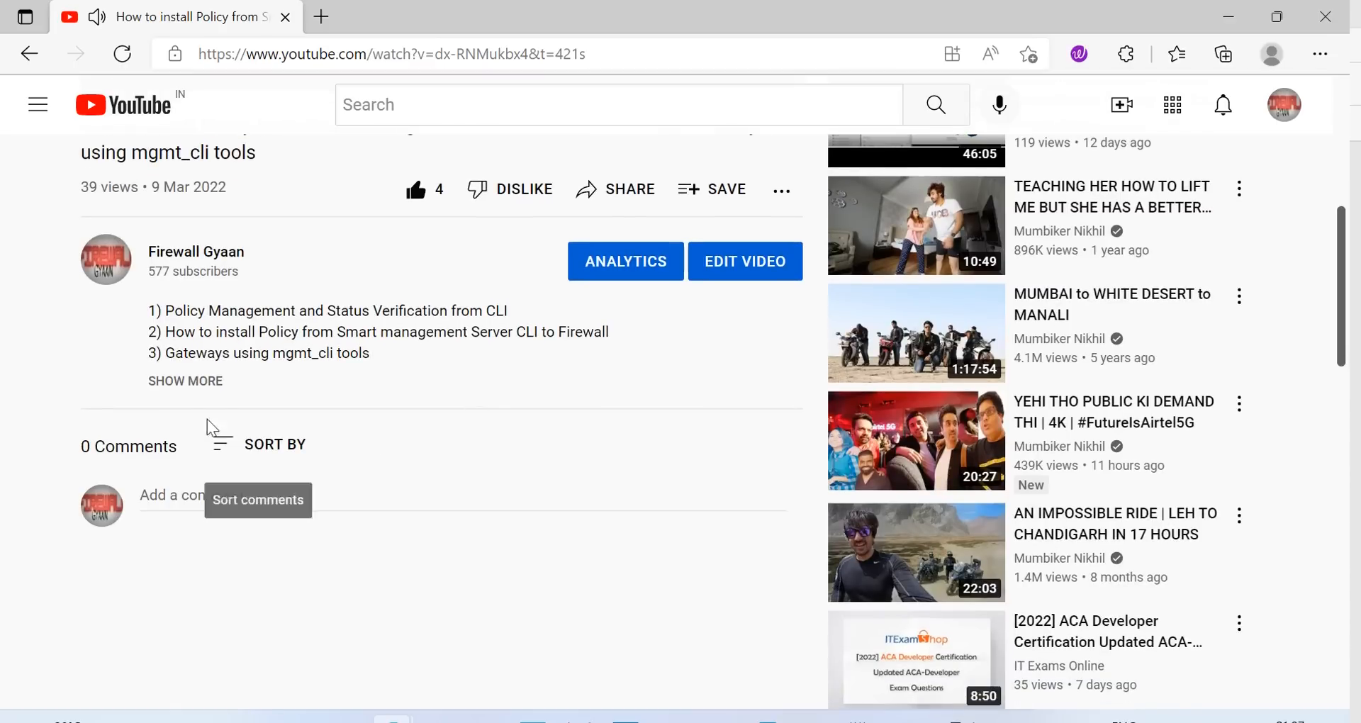
click(195, 383)
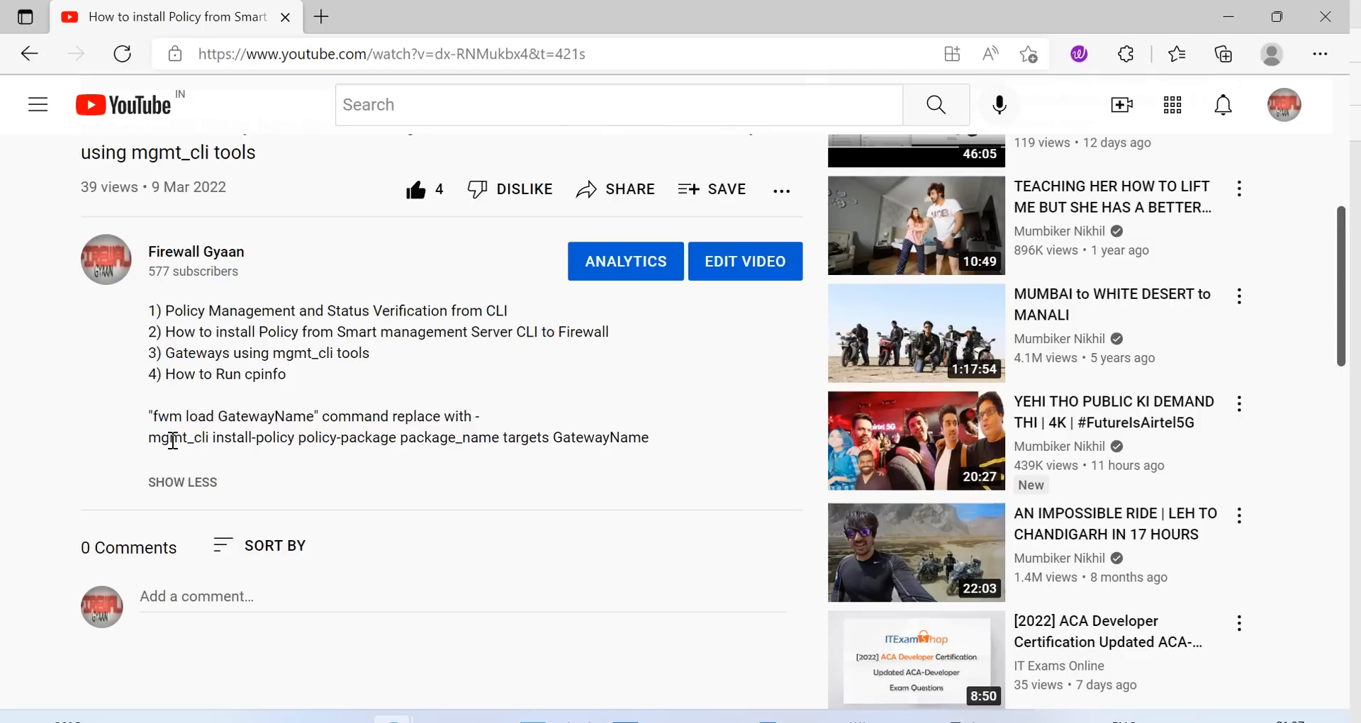
drag(153, 439, 633, 429)
key(ctrl+c)
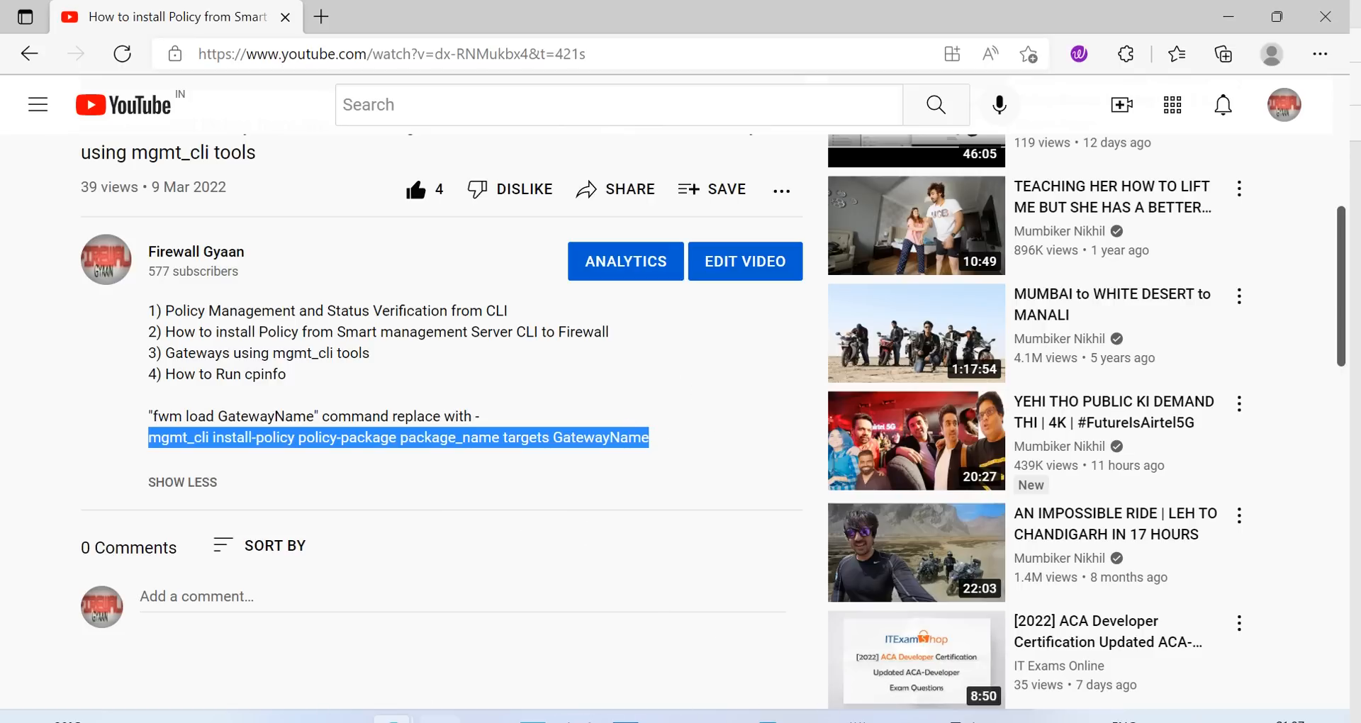
key(alt+Tab)
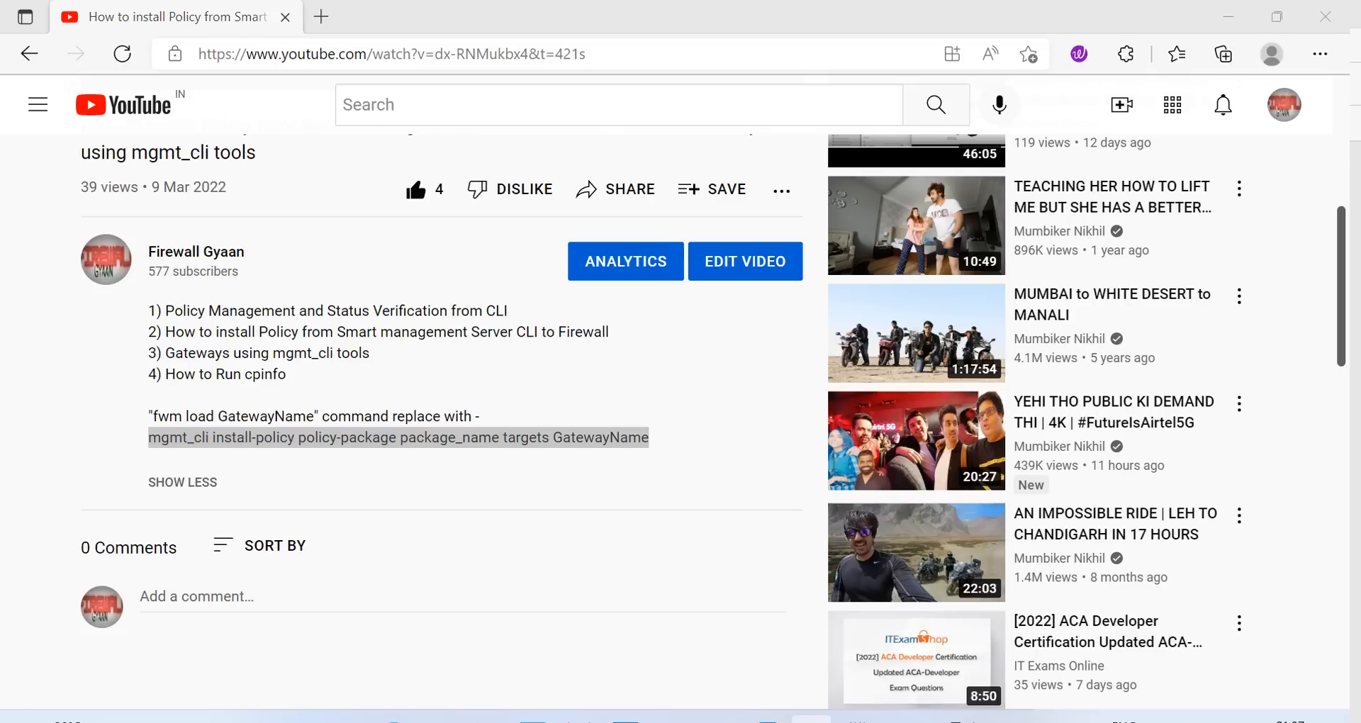
click(858, 717)
Paste the mgmt_cli command over 192.168.1.200 in Notepad and show SmartConsole's Security Policies view
drag(216, 183, 100, 188)
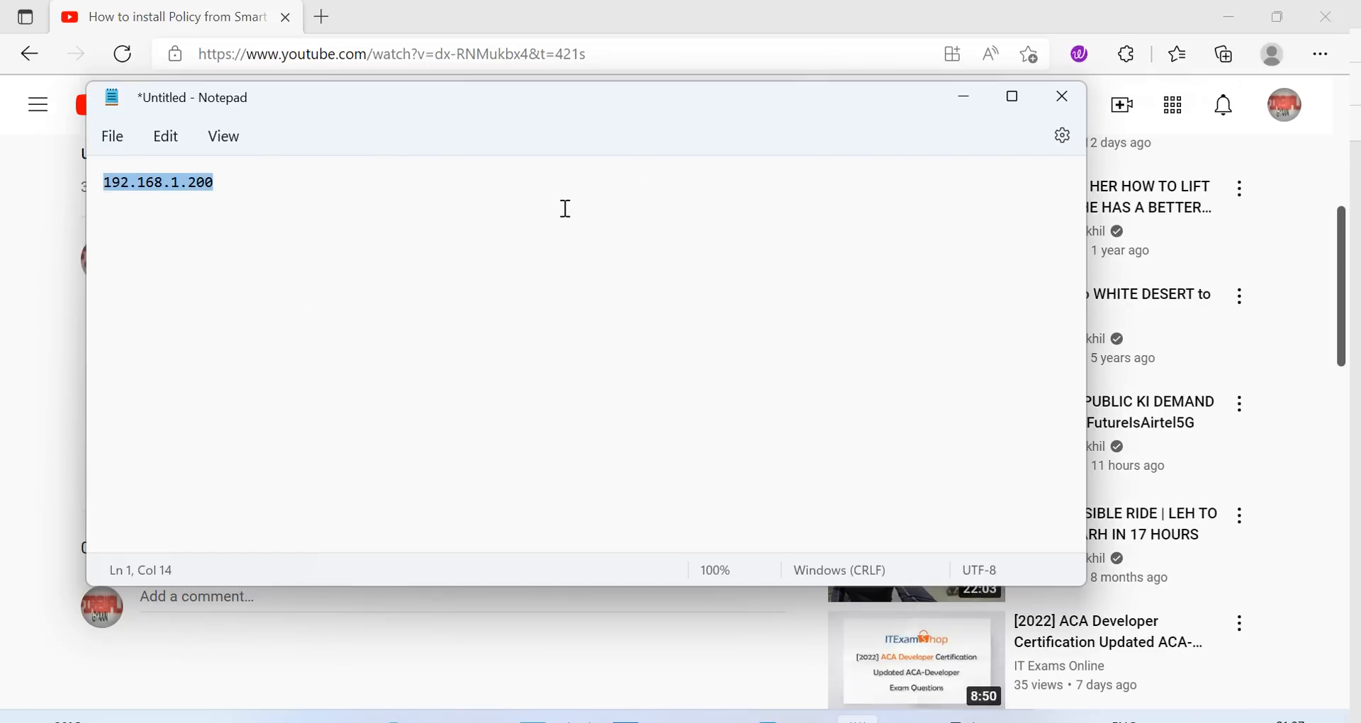
key(ctrl+v)
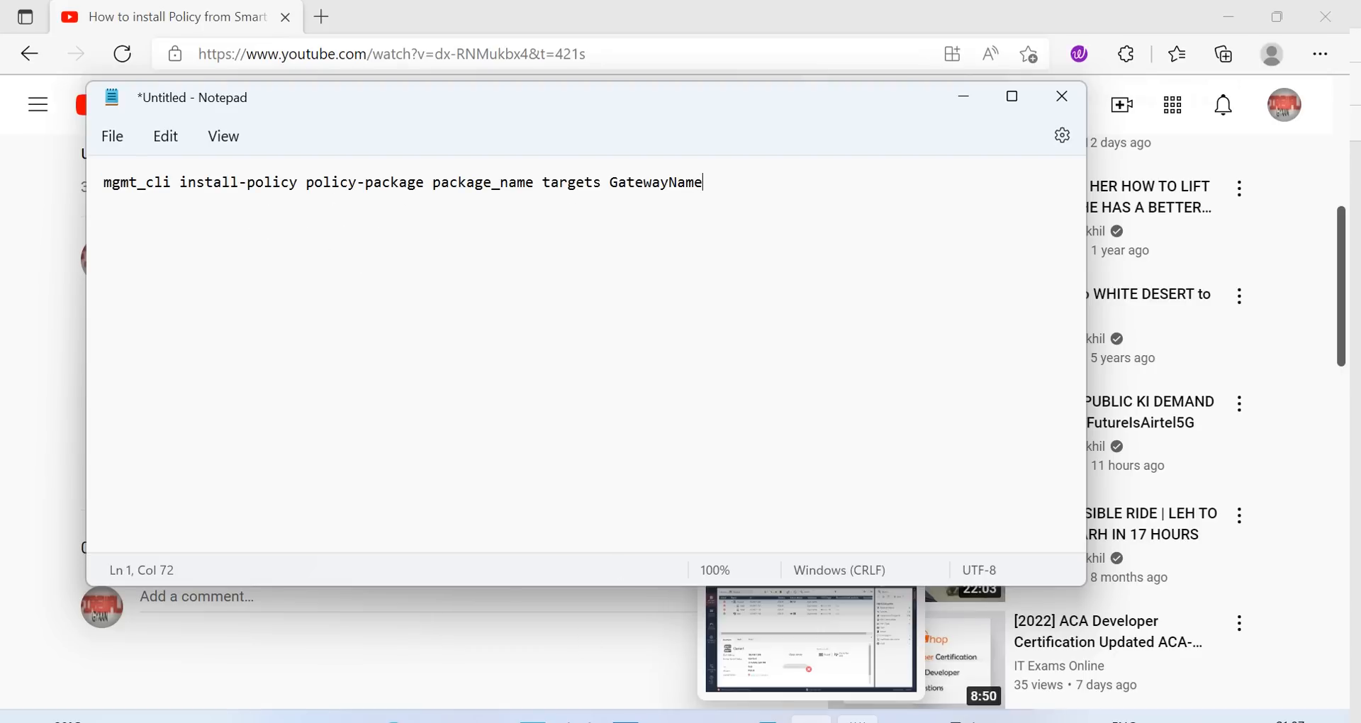
click(811, 720)
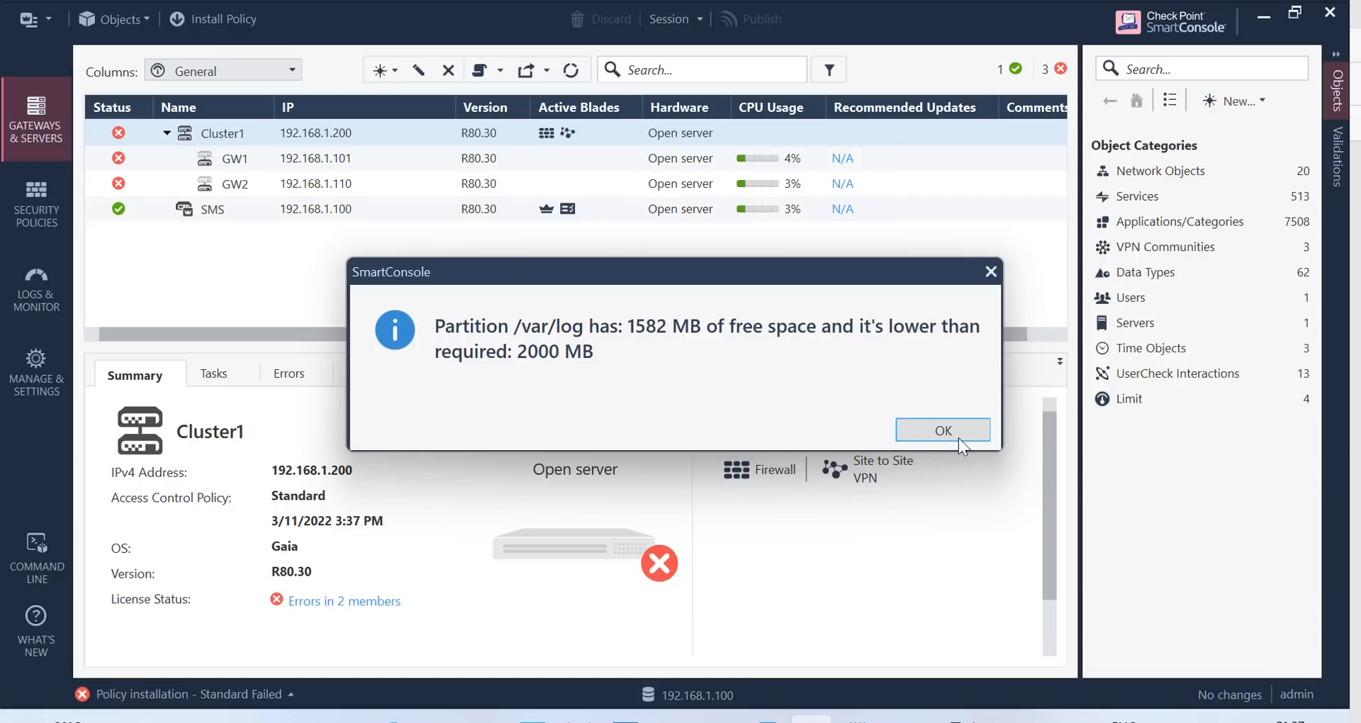
key(alt+Tab)
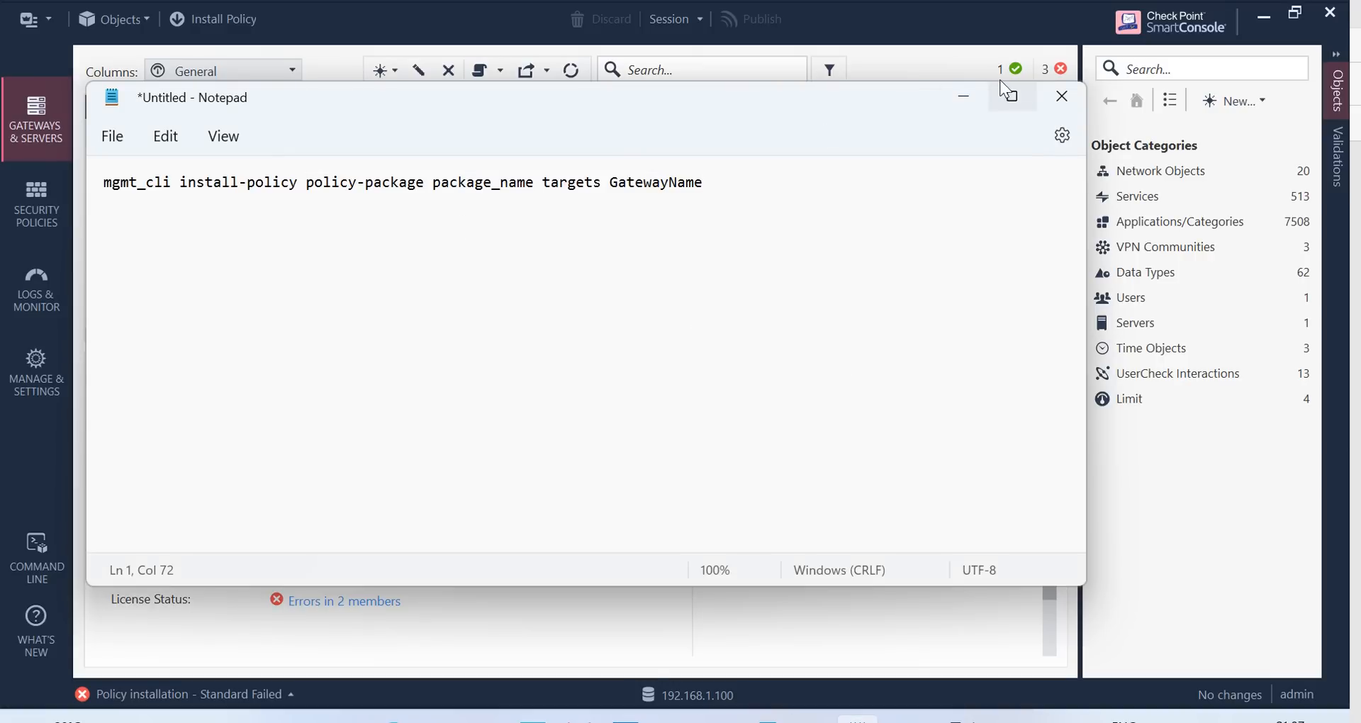
drag(846, 128, 1249, 144)
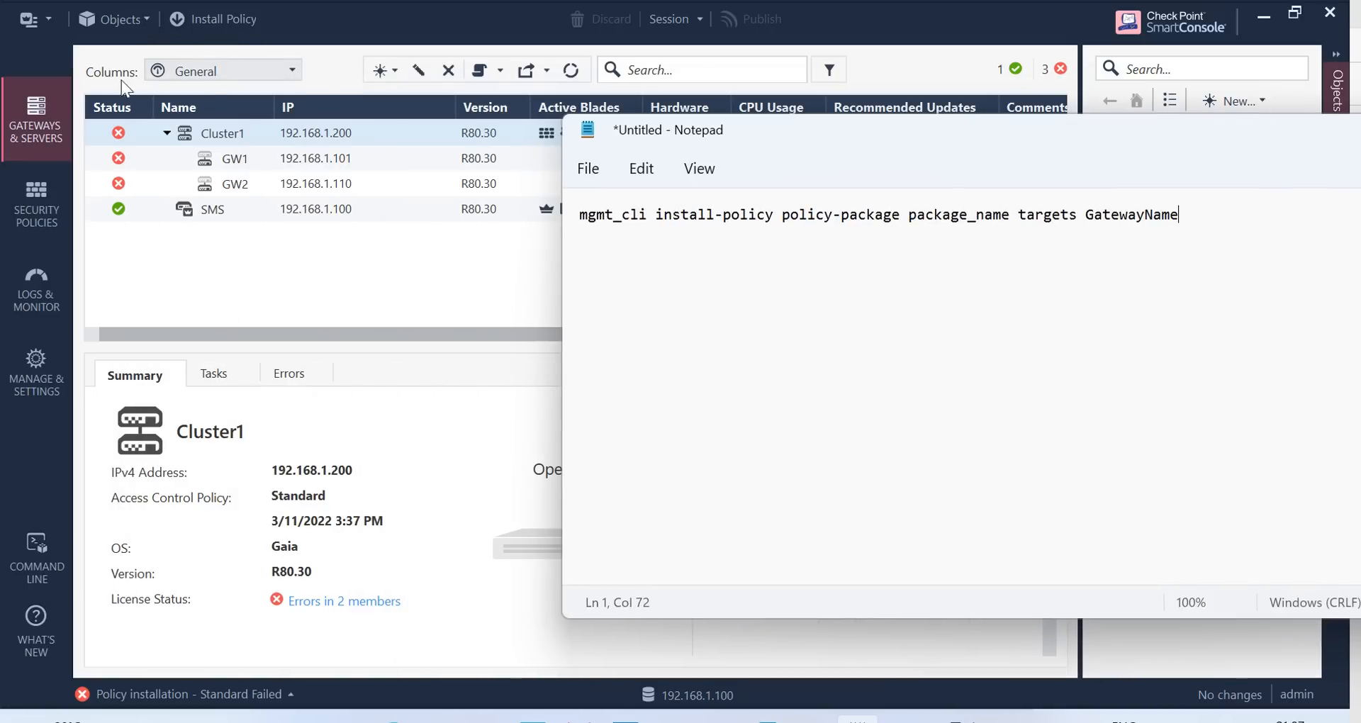
click(32, 207)
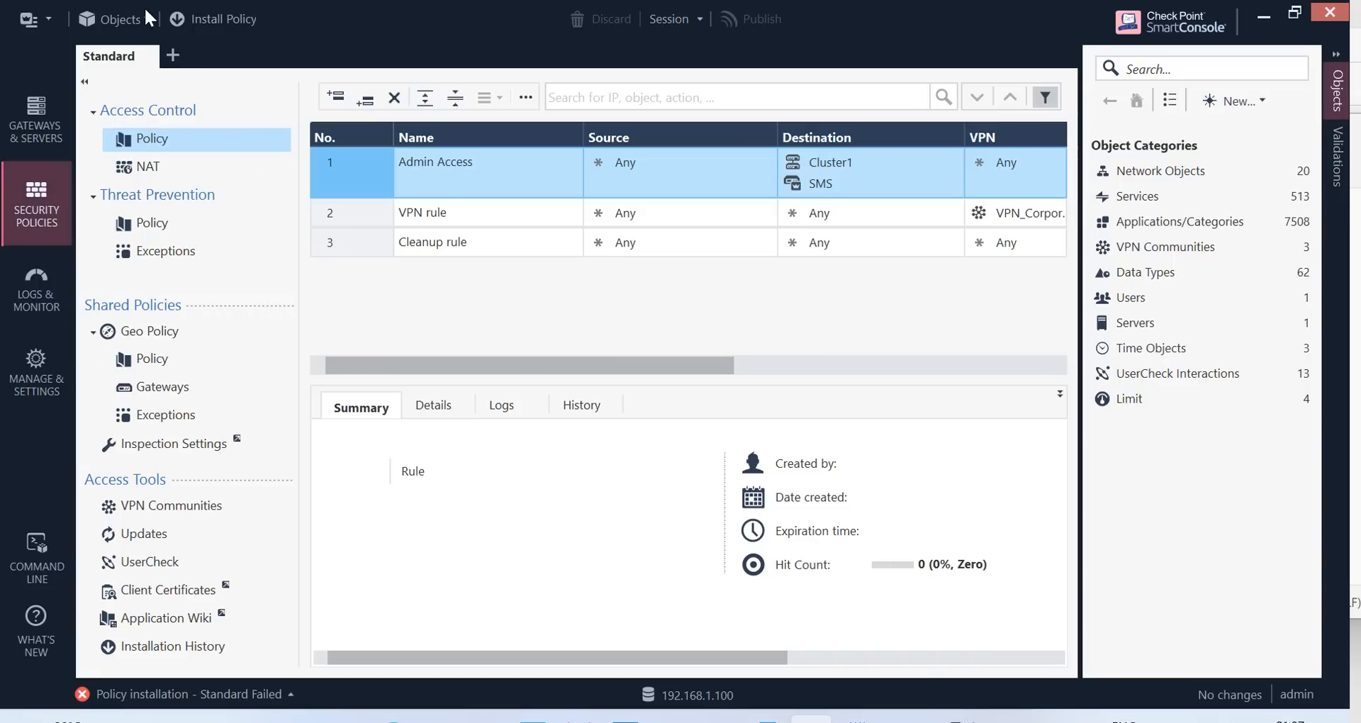
Look up the Standard package under Manage policies and layers and put Standard in place of package_name
click(49, 20)
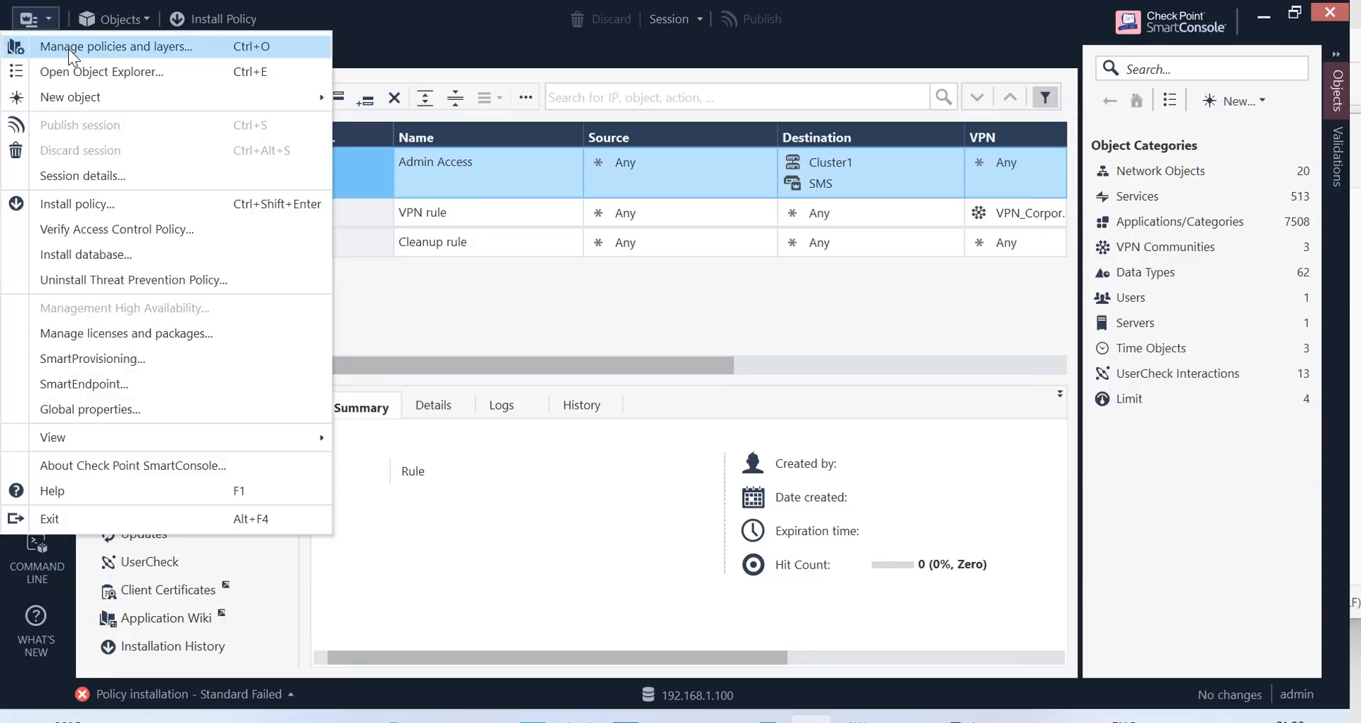
click(70, 50)
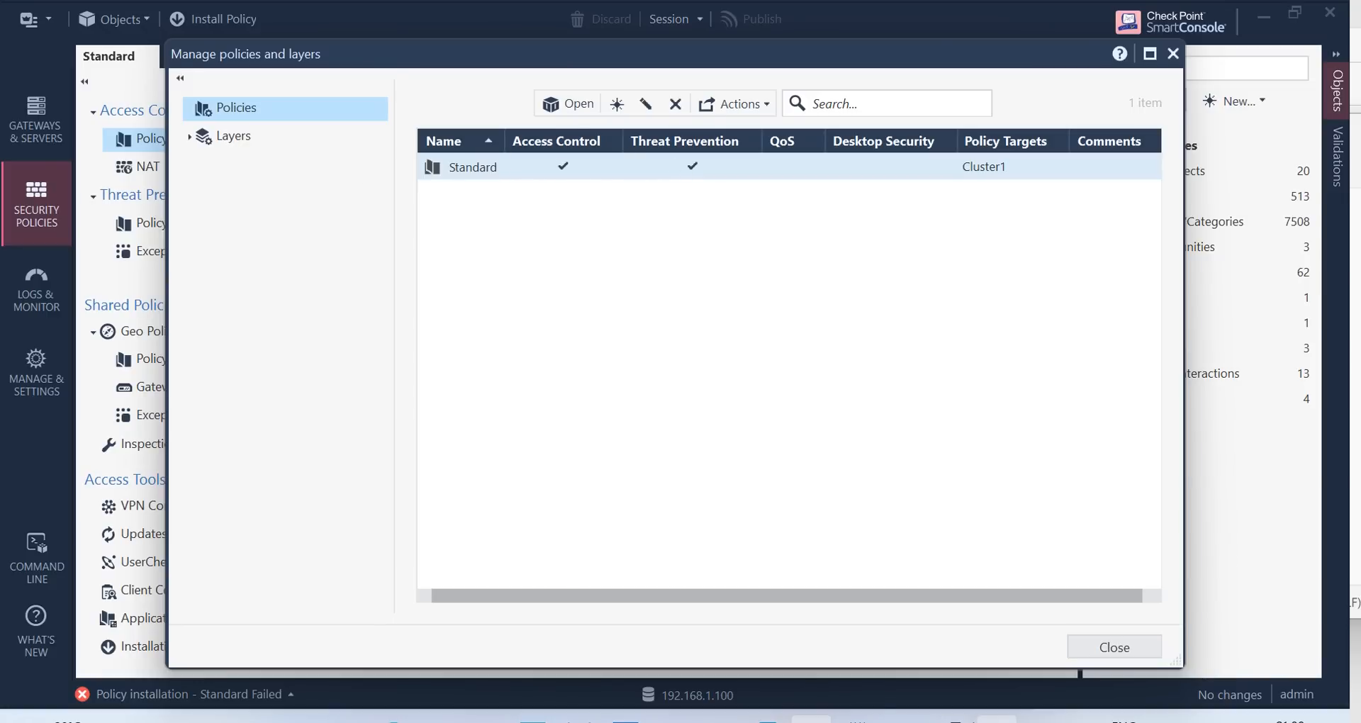
click(857, 718)
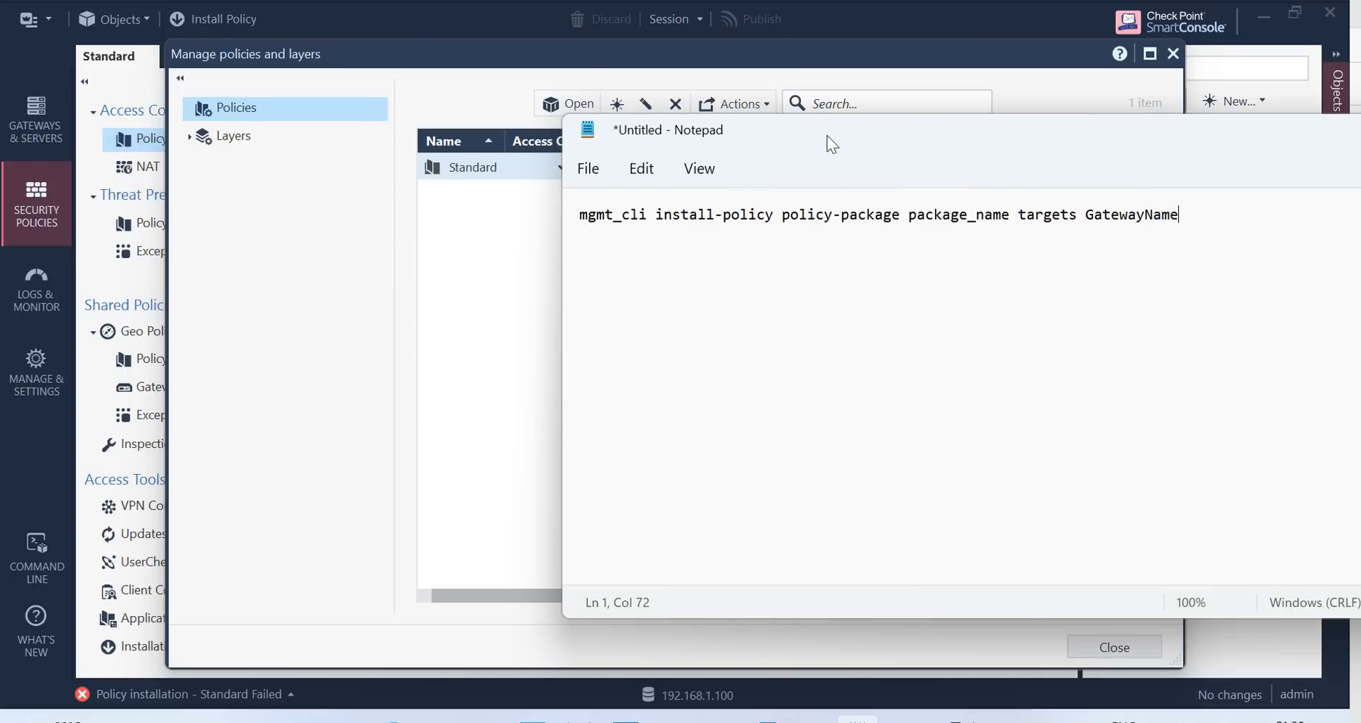
drag(827, 142, 954, 156)
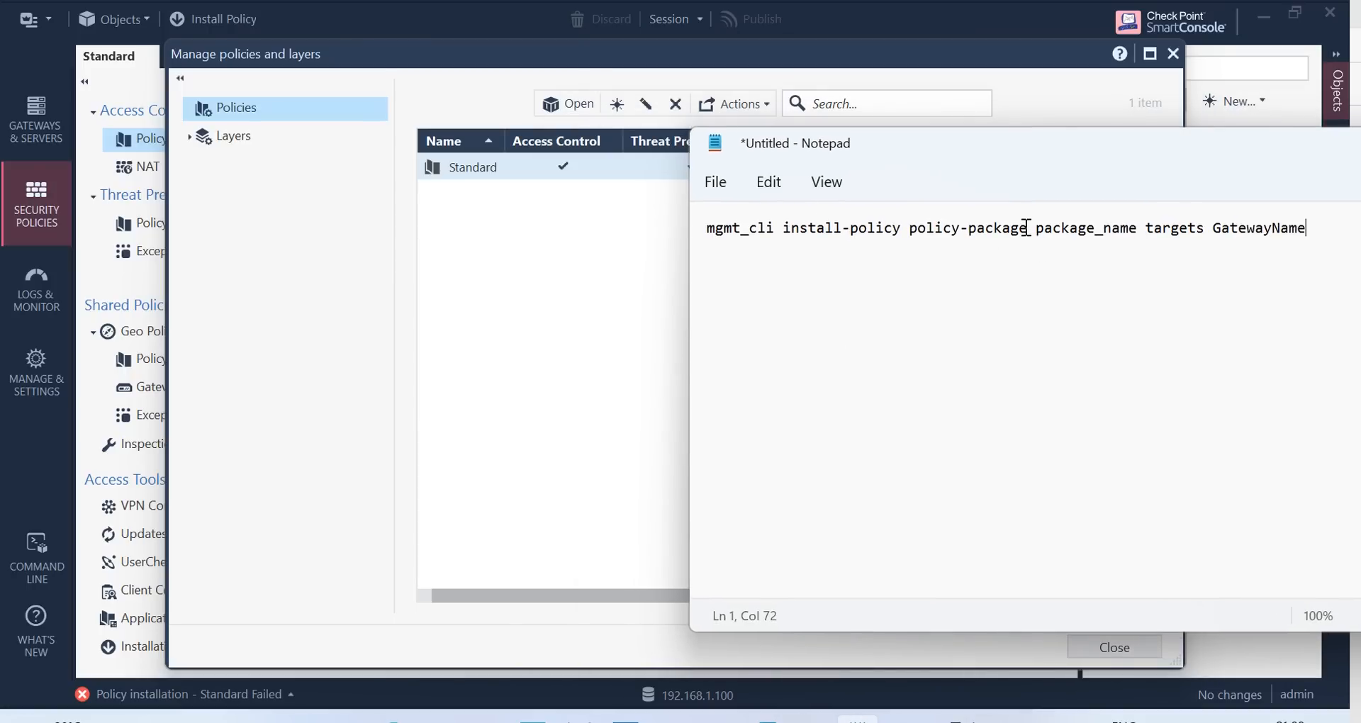
click(1130, 233)
key(BackSpace)
key(BackSpace)
key(BackSpace)
key(BackSpace)
key(BackSpace)
key(BackSpace)
key(BackSpace)
key(BackSpace)
key(BackSpace)
key(BackSpace)
key(BackSpace)
key(BackSpace)
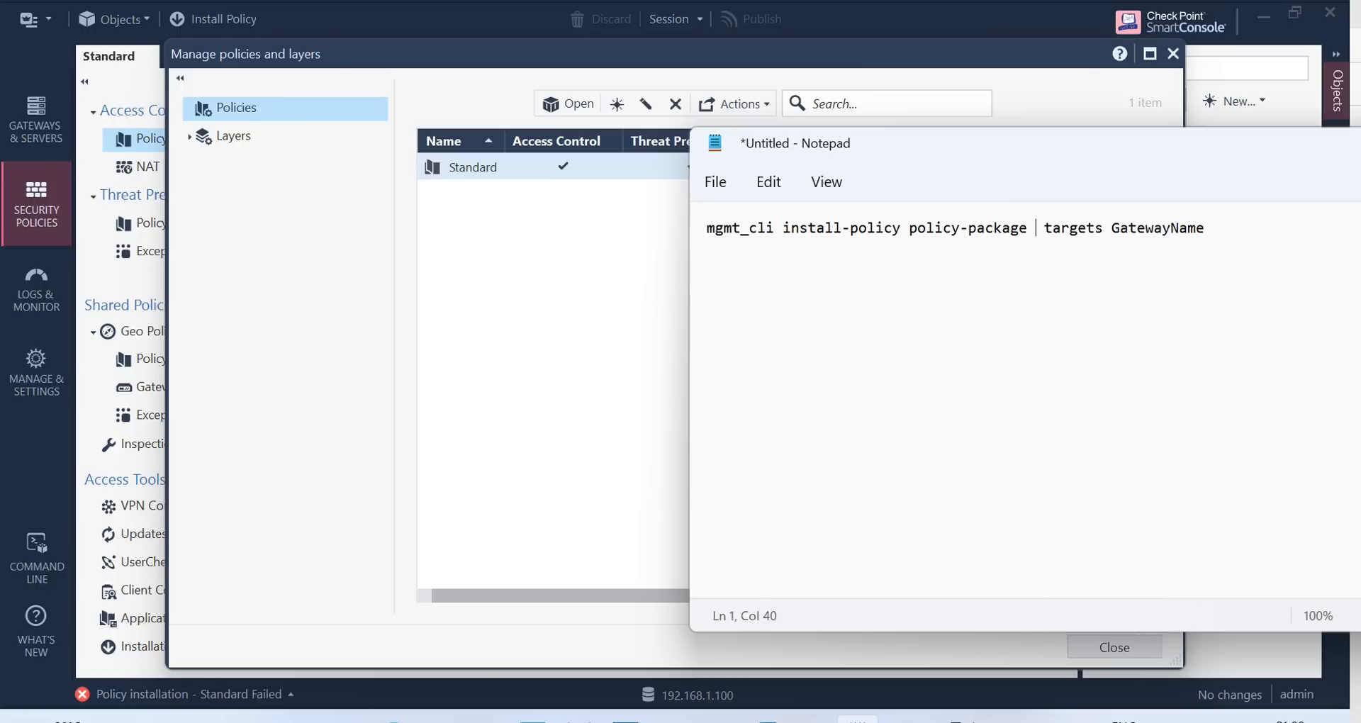
text(Stan)
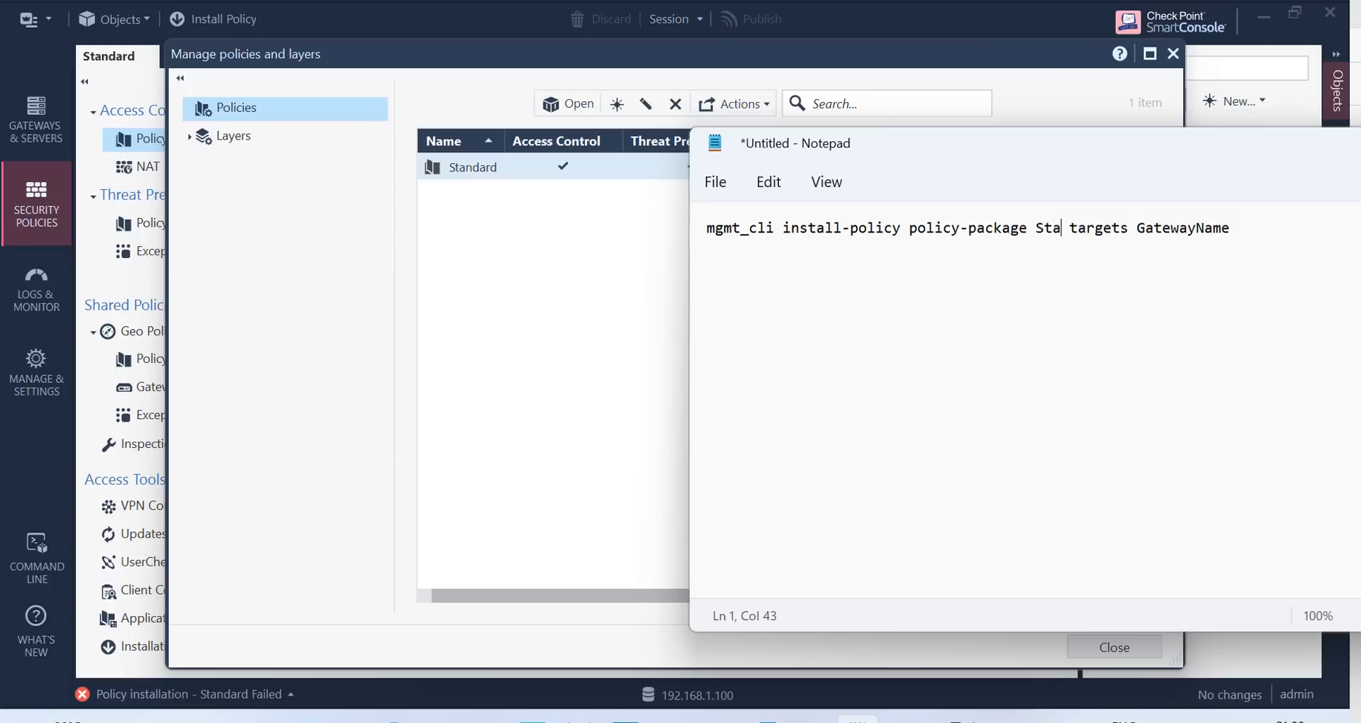
text(dard)
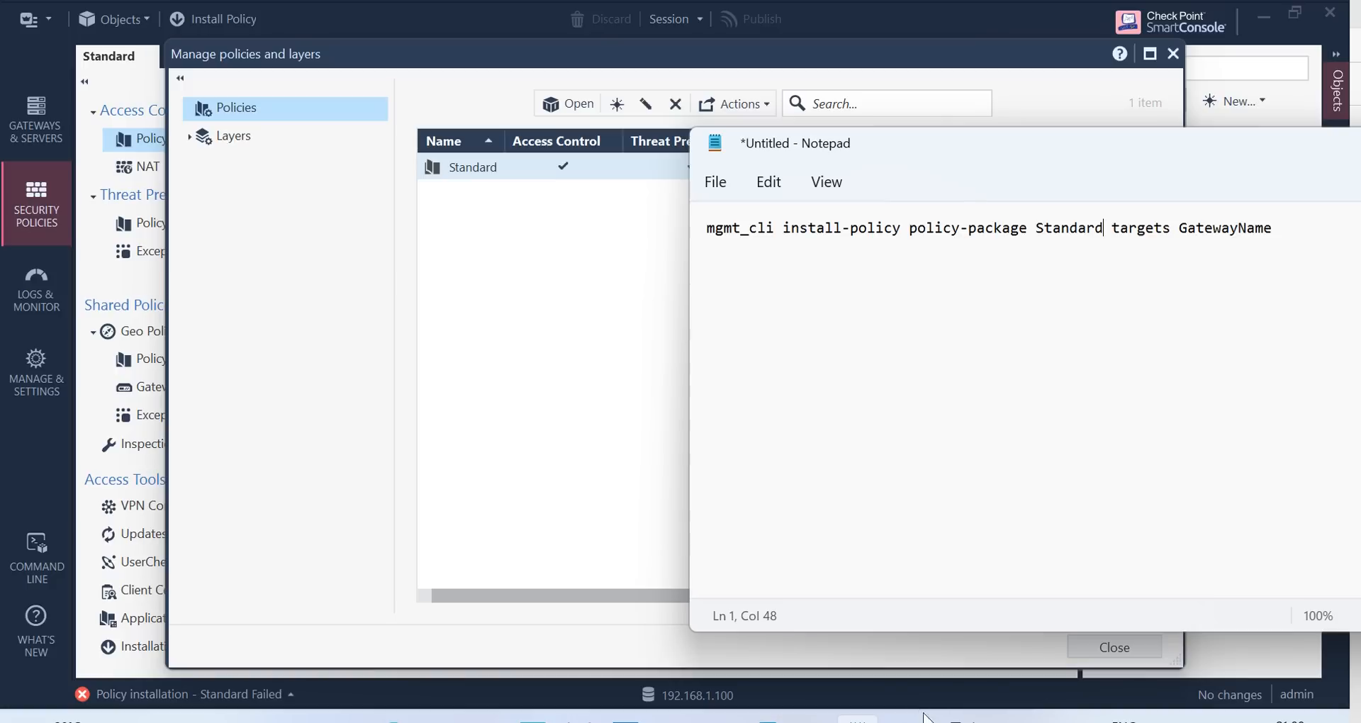
mouse_move(905, 718)
click(1173, 54)
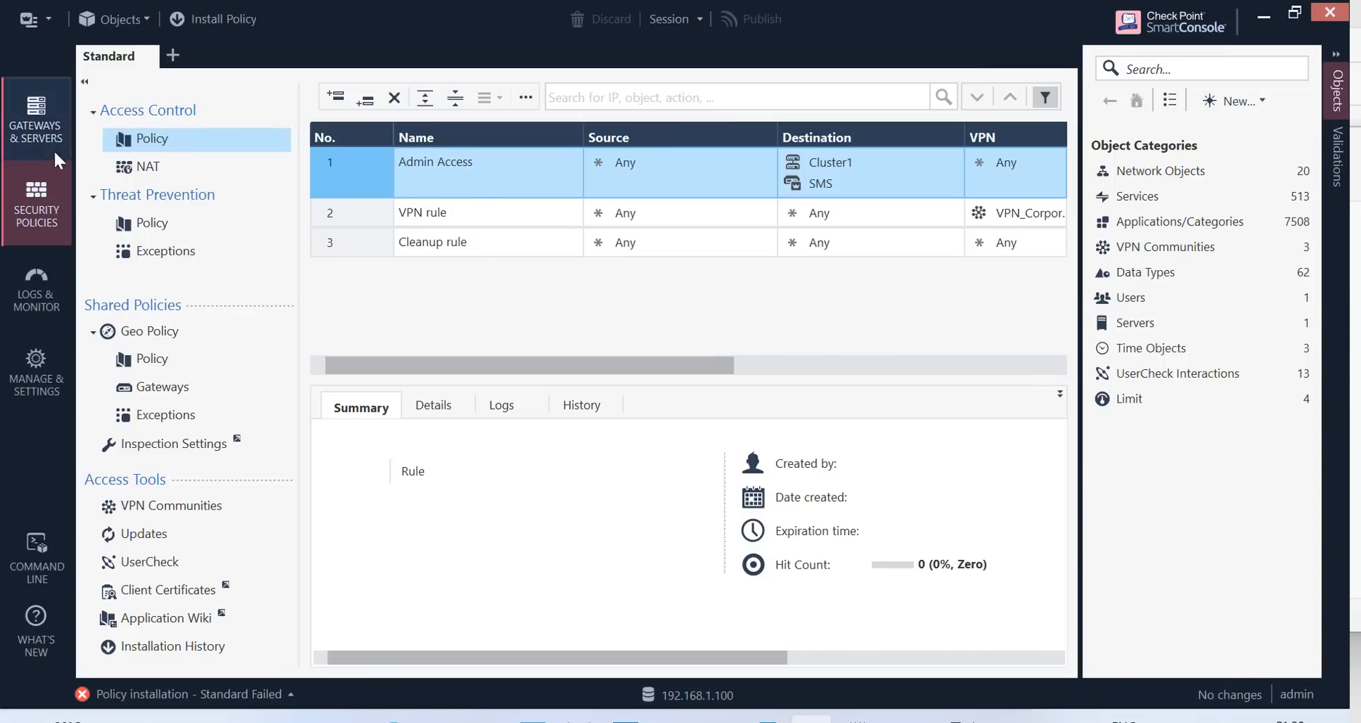
Replace GatewayName with Cluster1 in the Notepad command and select the whole line
click(37, 128)
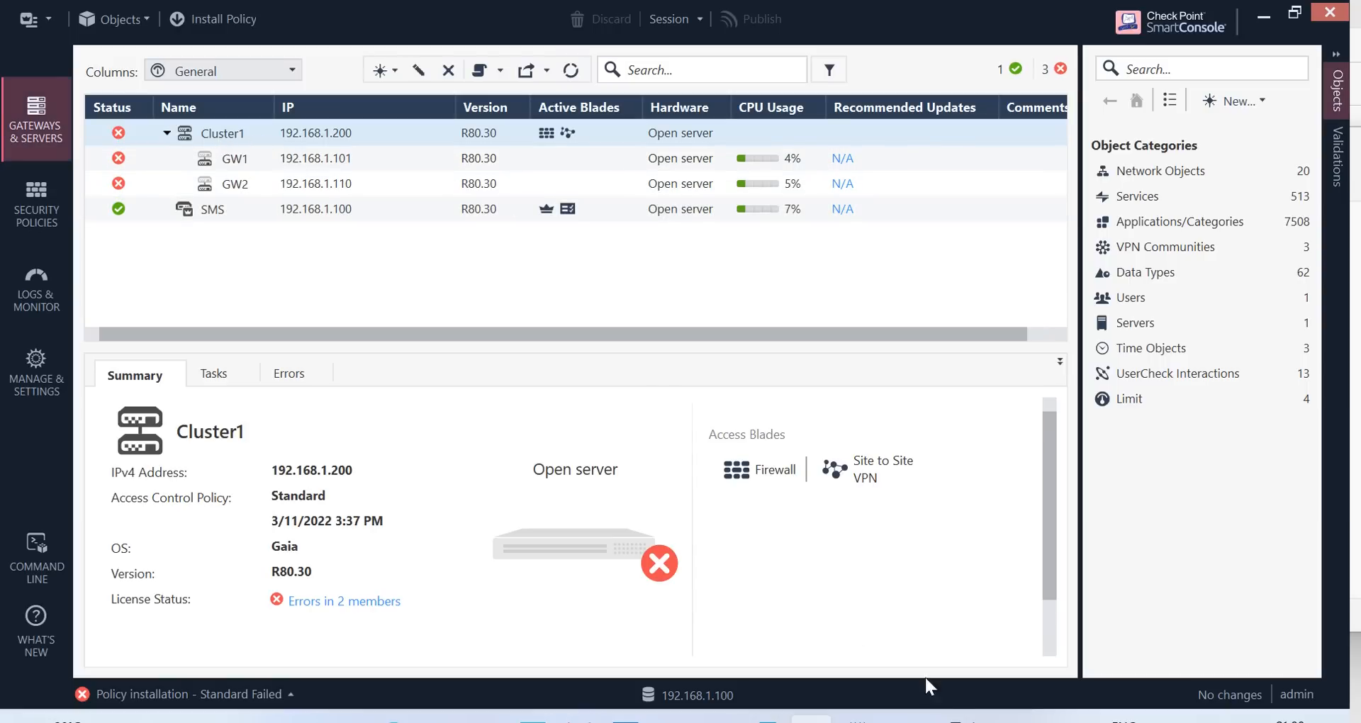
click(858, 720)
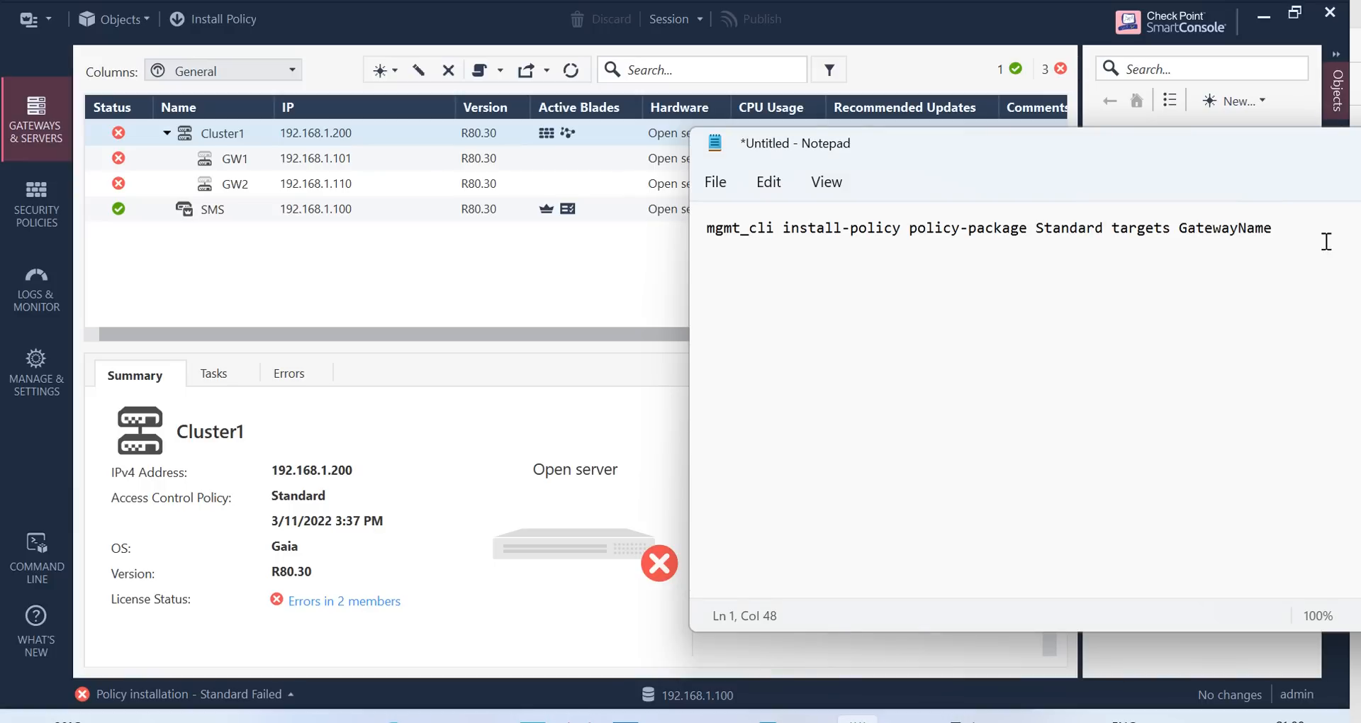
click(1269, 230)
key(BackSpace)
key(BackSpace)
key(BackSpace)
key(BackSpace)
key(BackSpace)
key(BackSpace)
key(BackSpace)
key(BackSpace)
key(BackSpace)
key(BackSpace)
key(BackSpace)
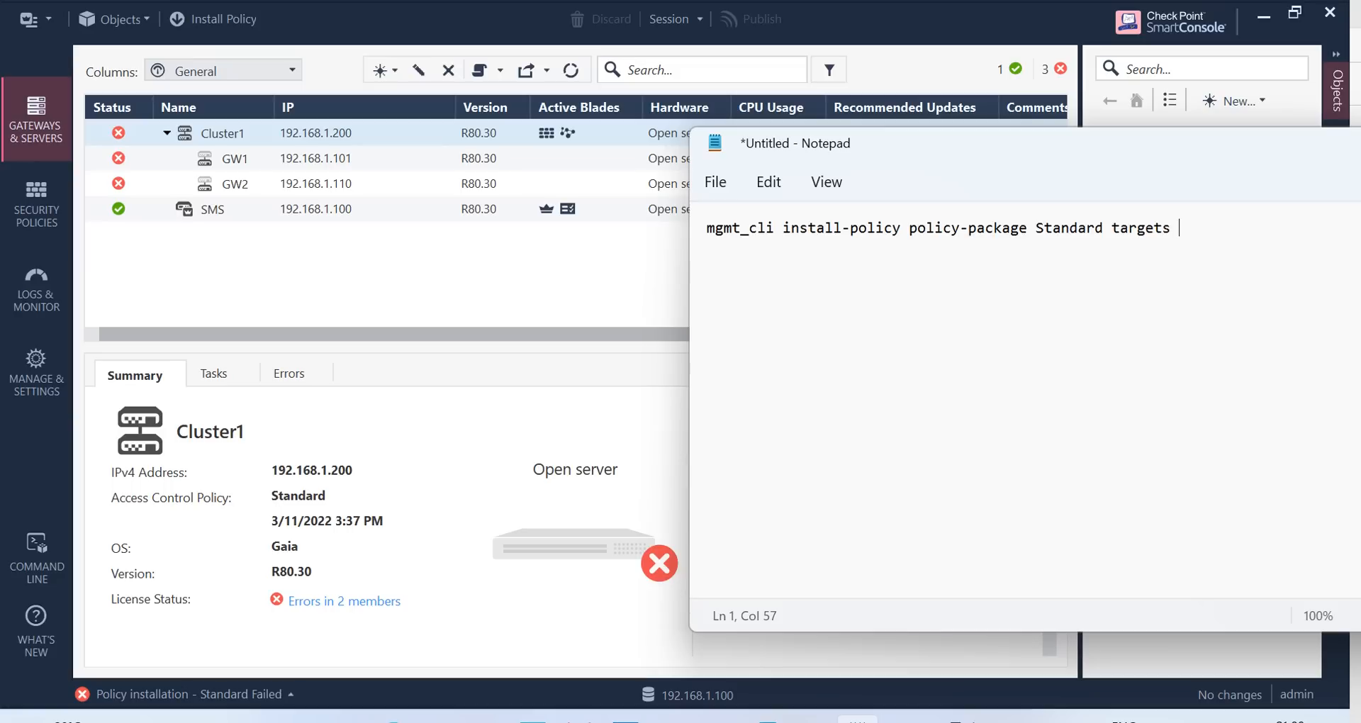
text(Cluster1)
drag(1276, 235, 686, 257)
key(super+c)
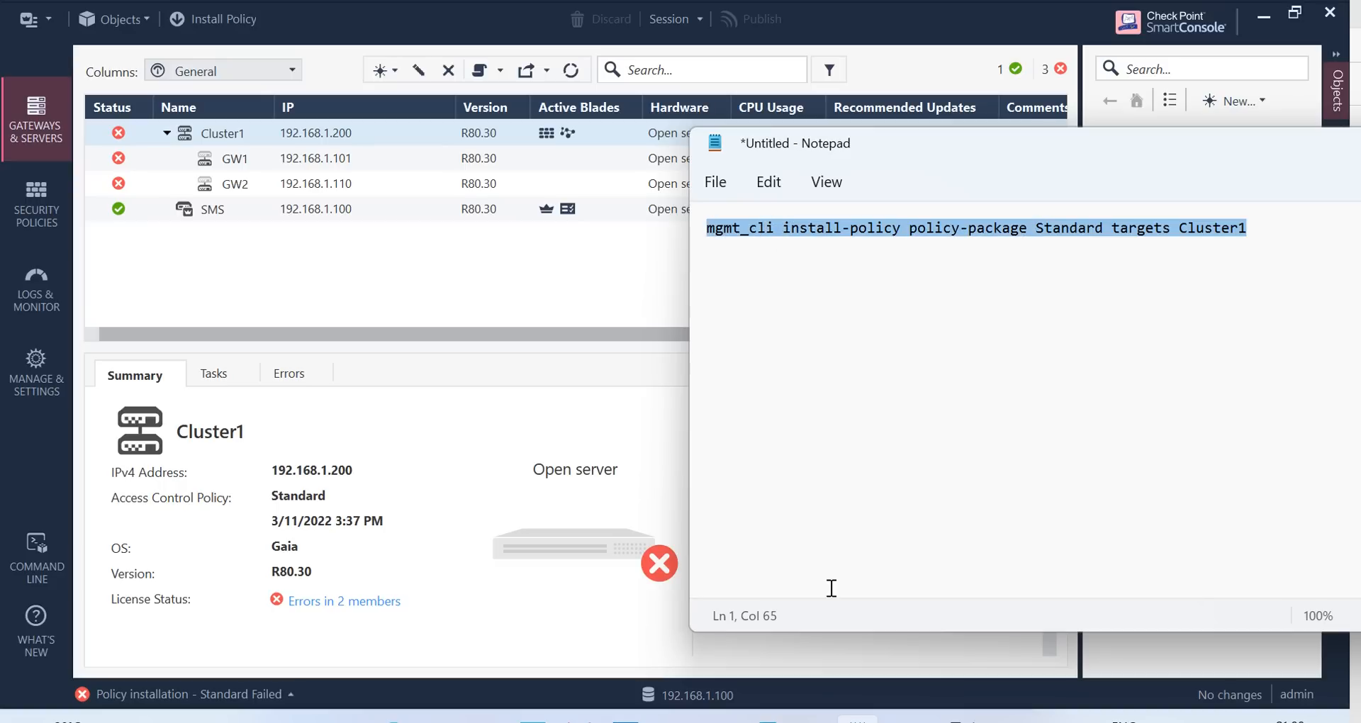
Paste and run the mgmt_cli install-policy command in the SMS expert shell, logging in as admin
mouse_move(949, 718)
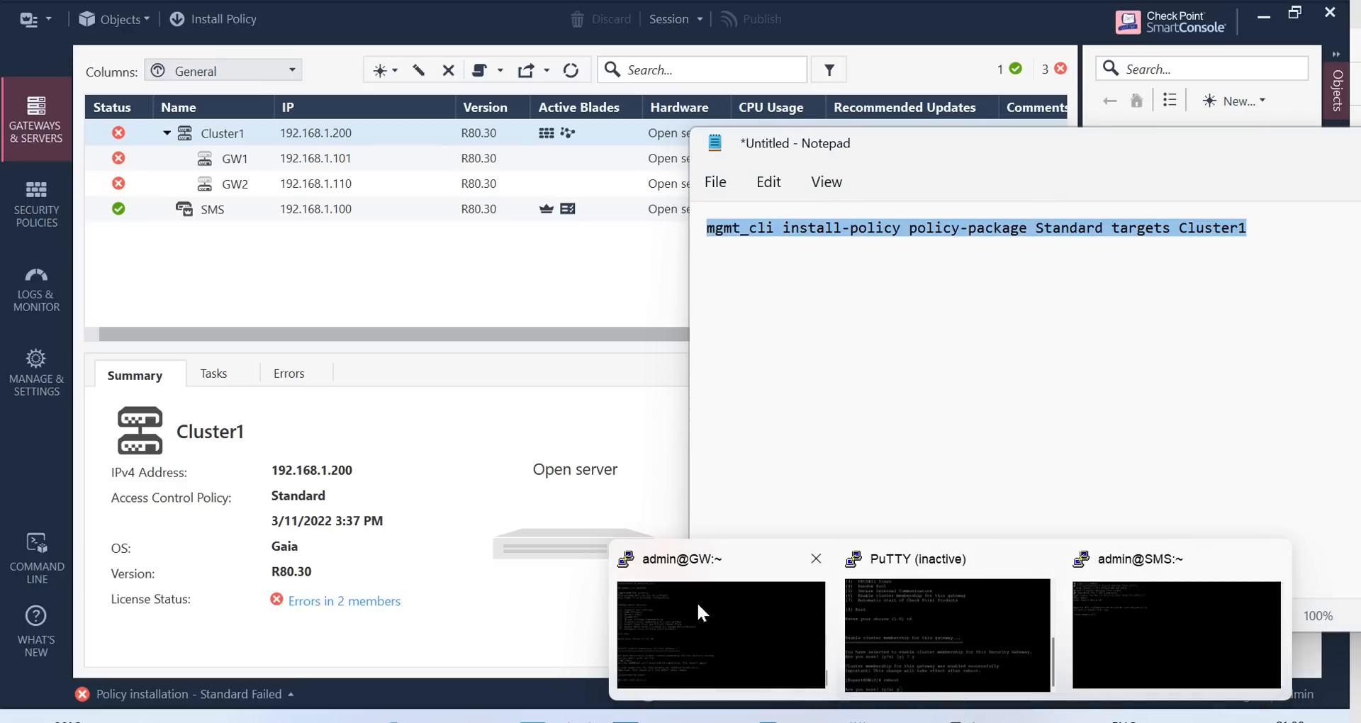
click(1195, 638)
right_click(248, 235)
key(Return)
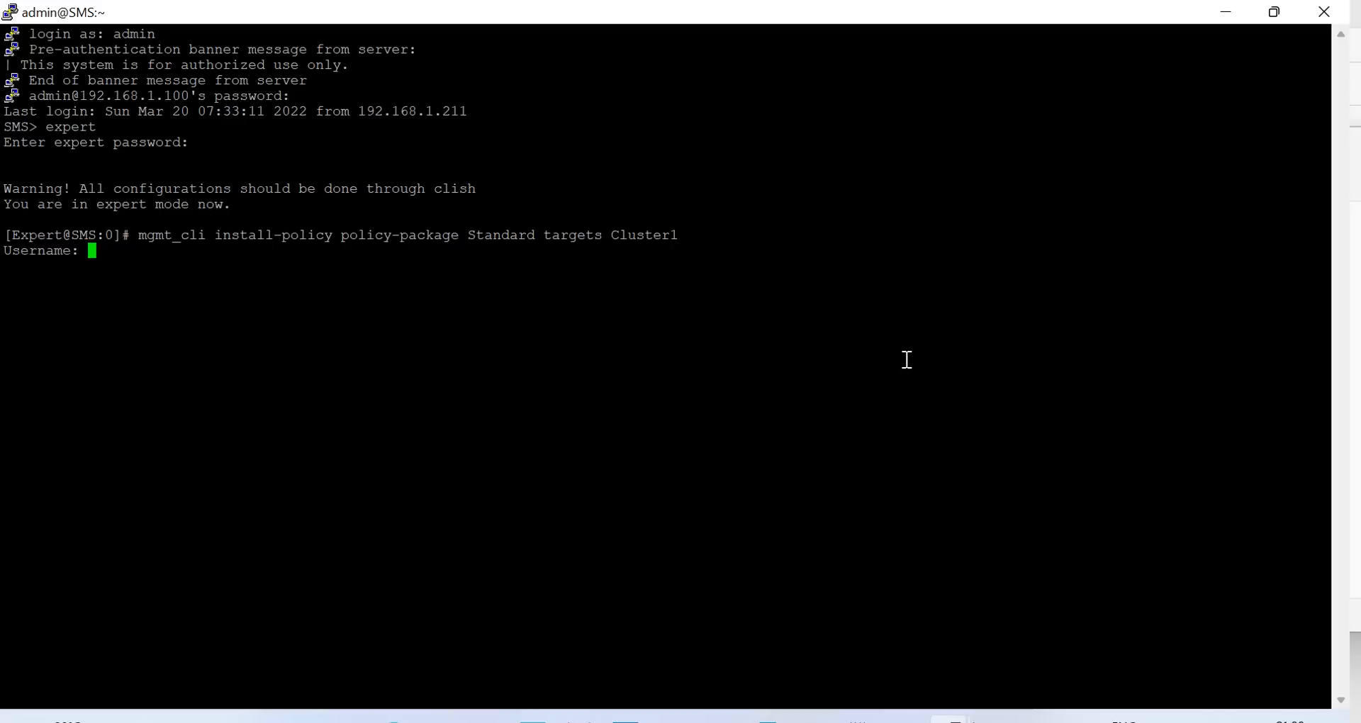
text(admin)
key(Return)
key(Return)
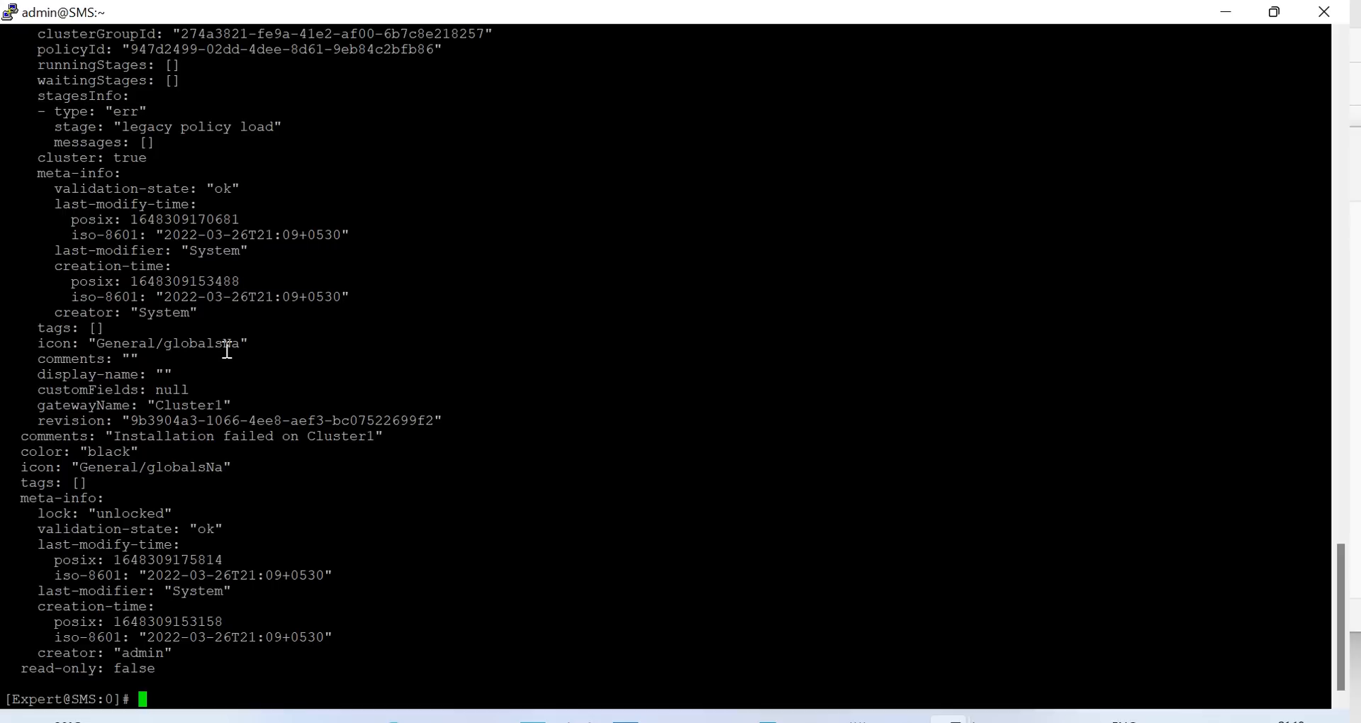
Scroll up to the error showing installation failed on Cluster1 for lack of a valid license
scroll(249, 355, up, 7)
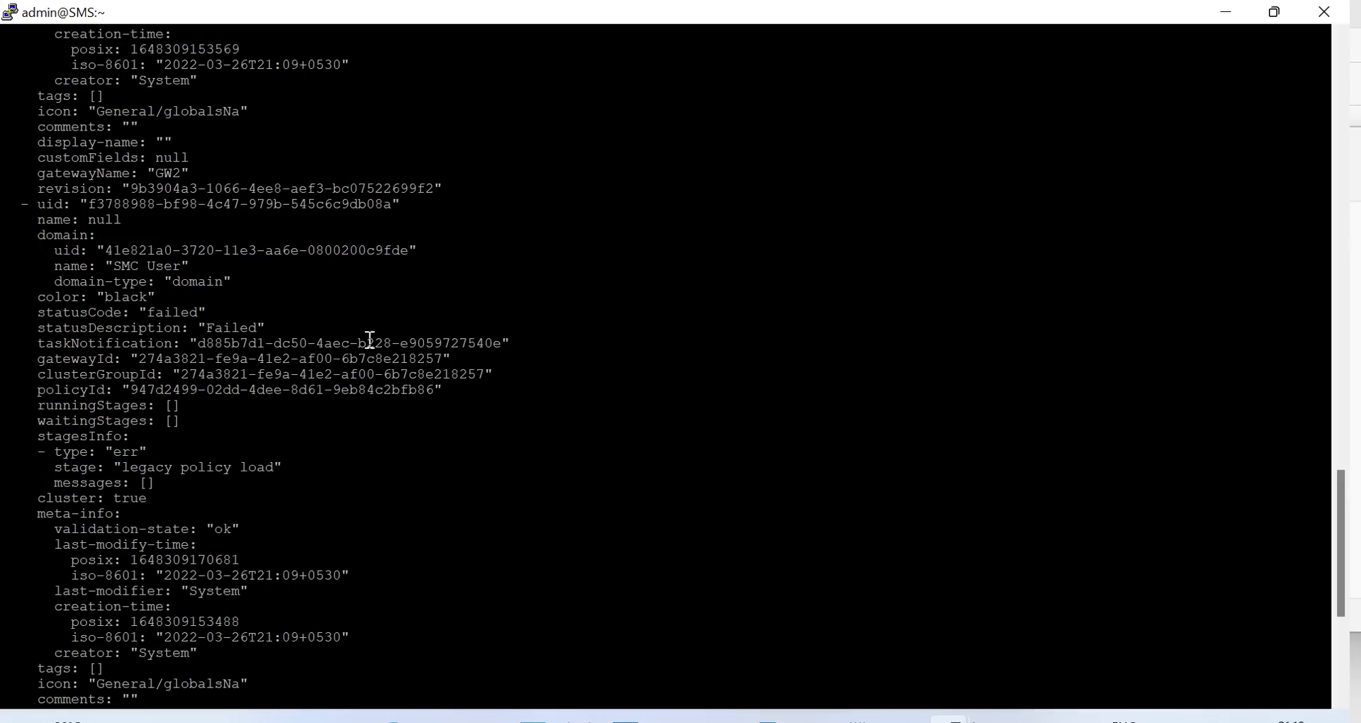
scroll(328, 267, up, 7)
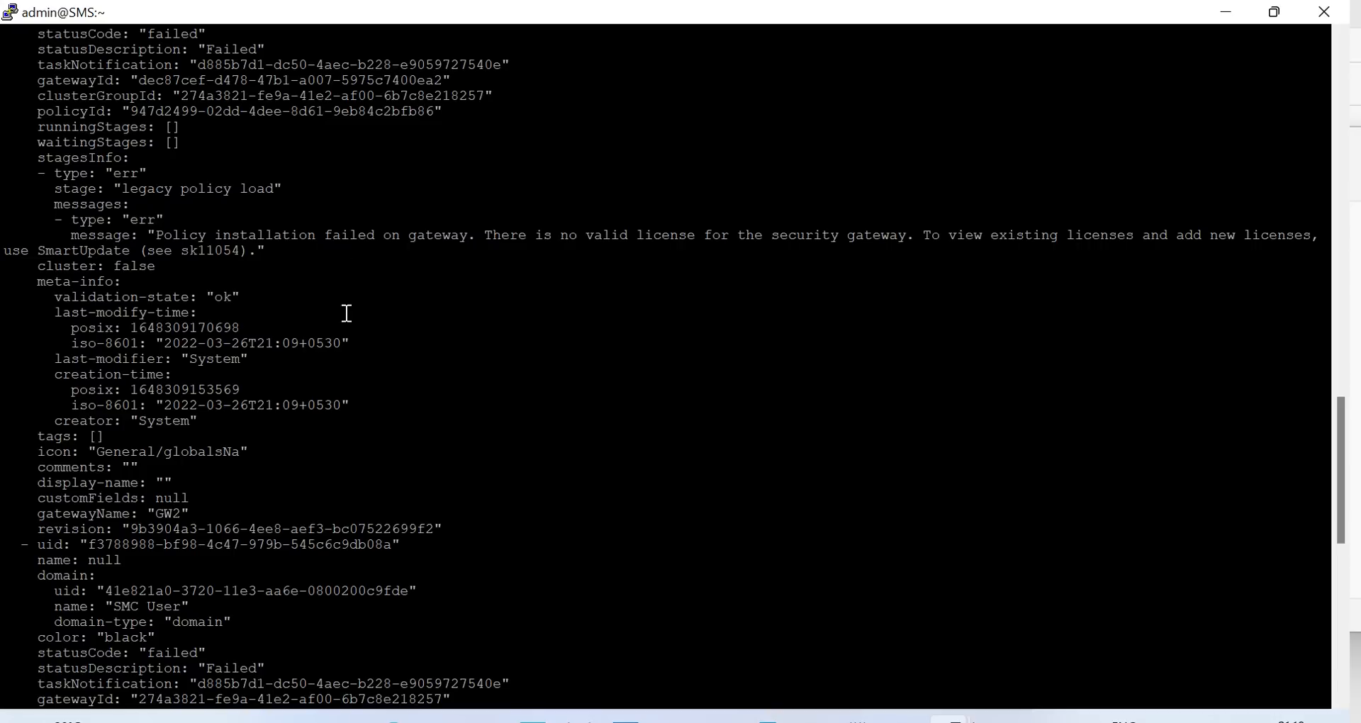
drag(479, 235, 909, 235)
scroll(406, 376, down, 2)
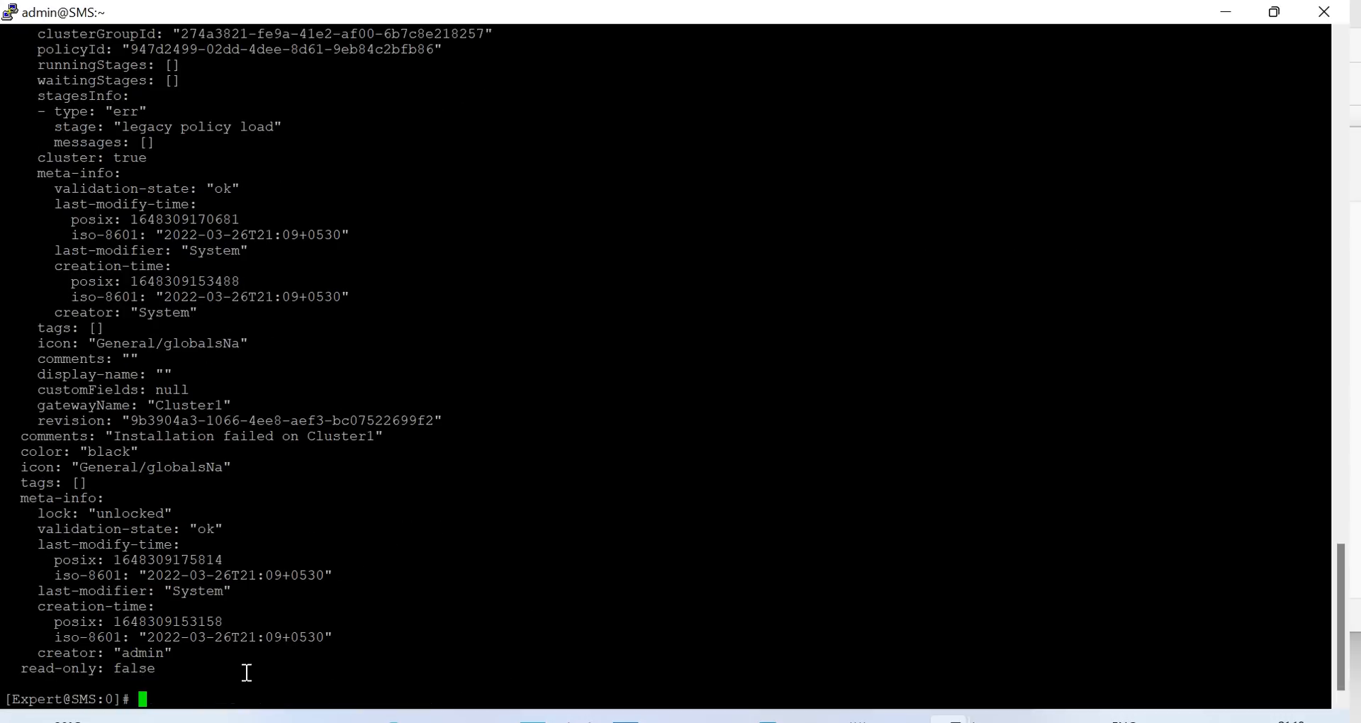
click(949, 720)
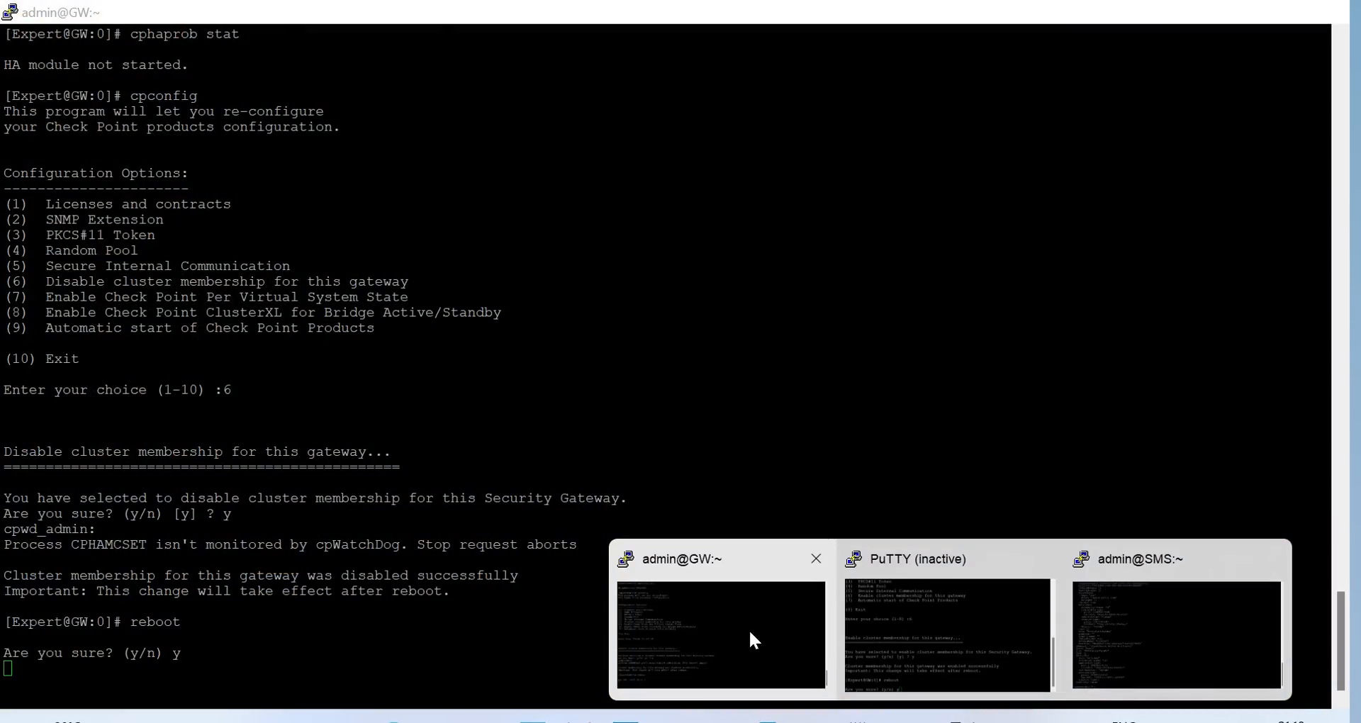
Duplicate the gateway PuTTY session to 192.168.1.101 and log in as admin
click(752, 639)
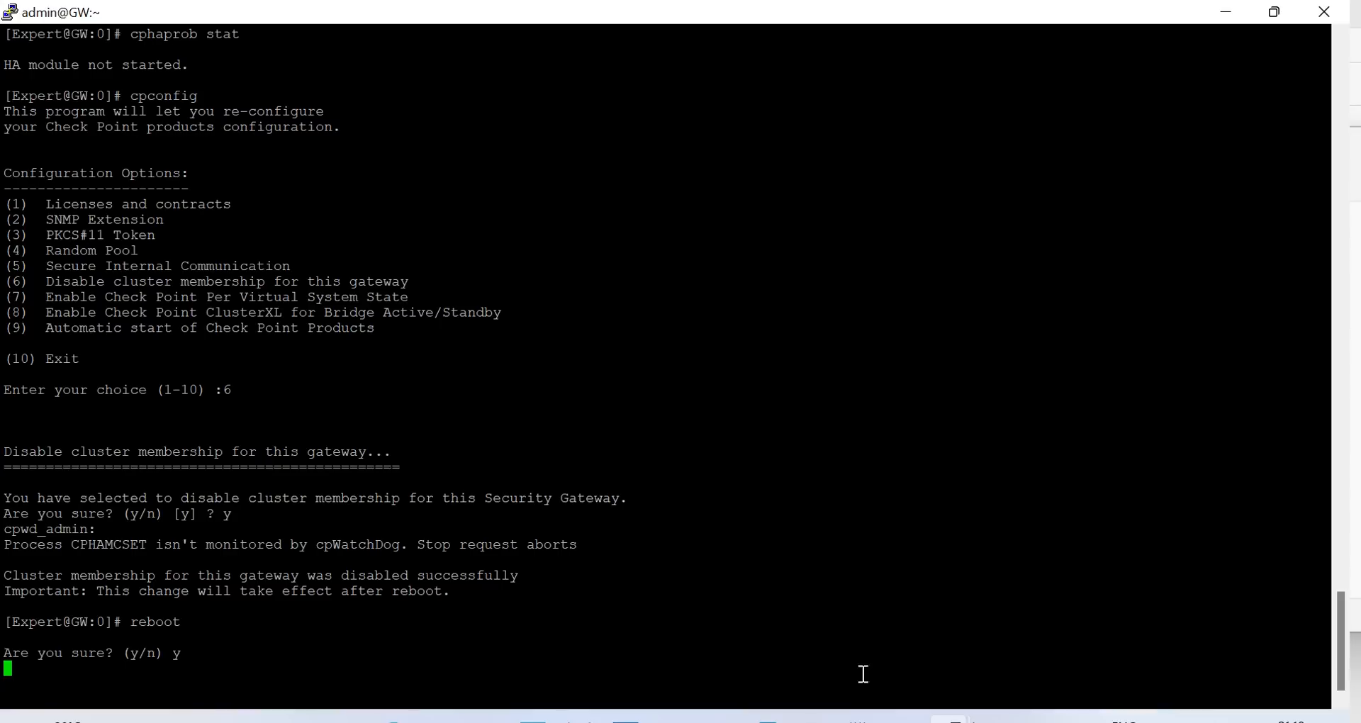
mouse_move(949, 719)
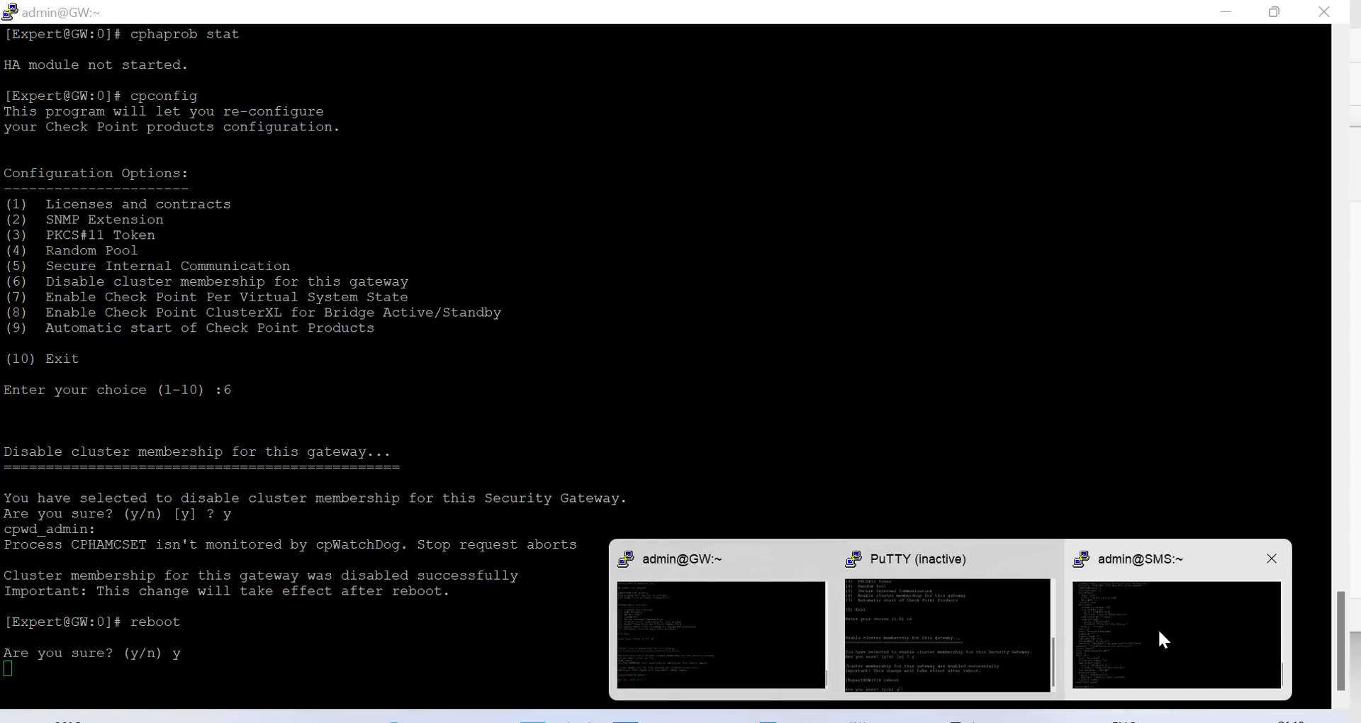
mouse_move(1159, 632)
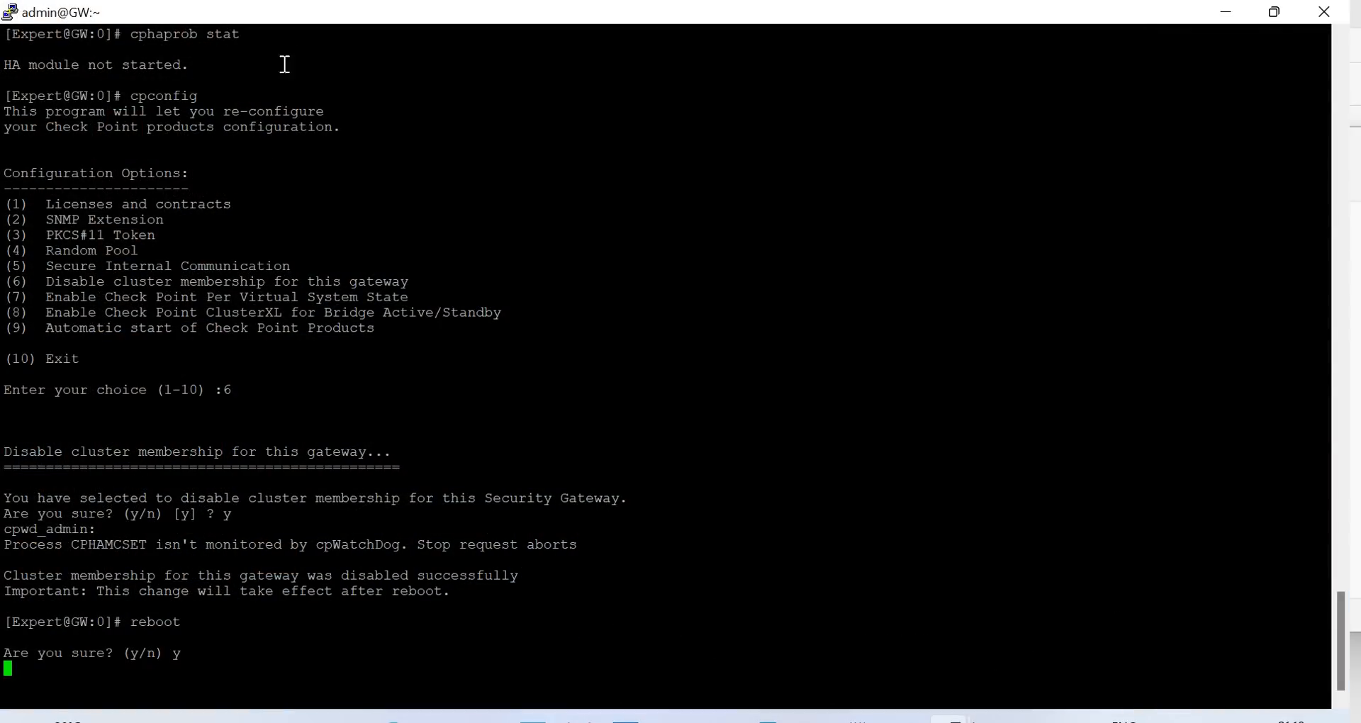
right_click(331, 8)
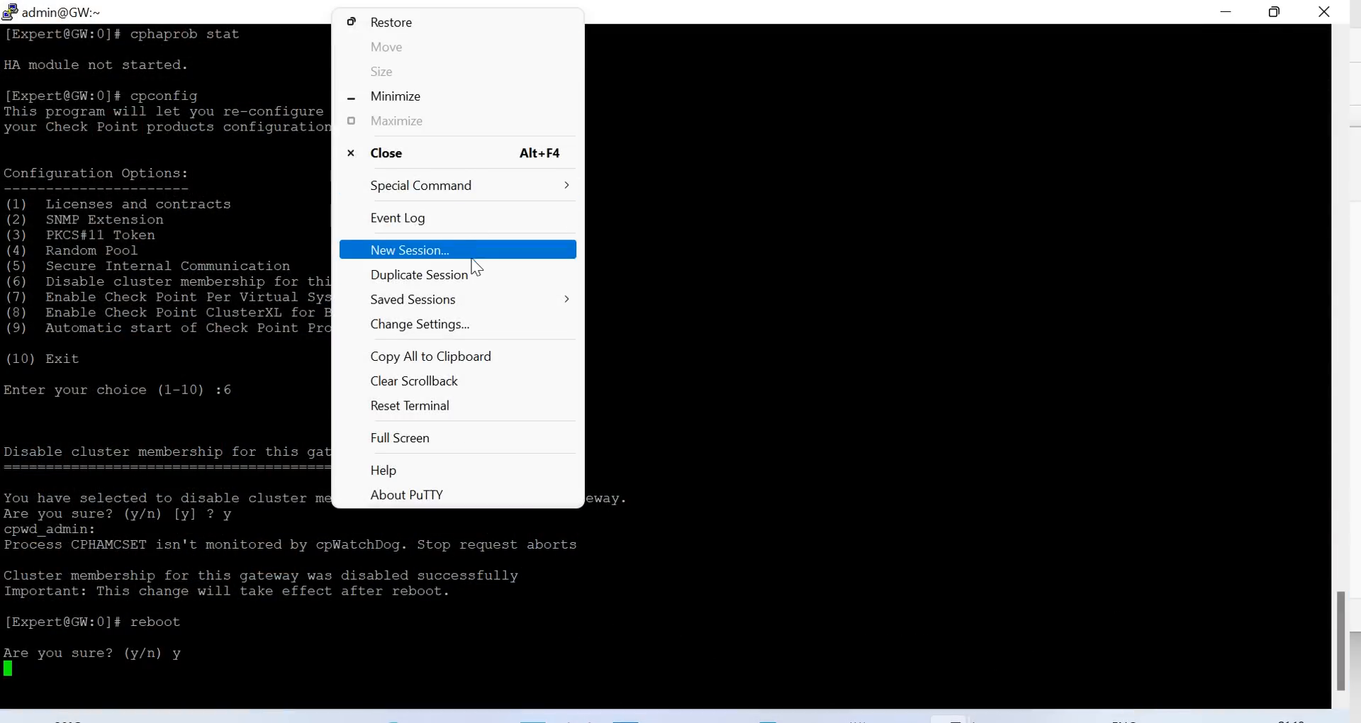
click(453, 276)
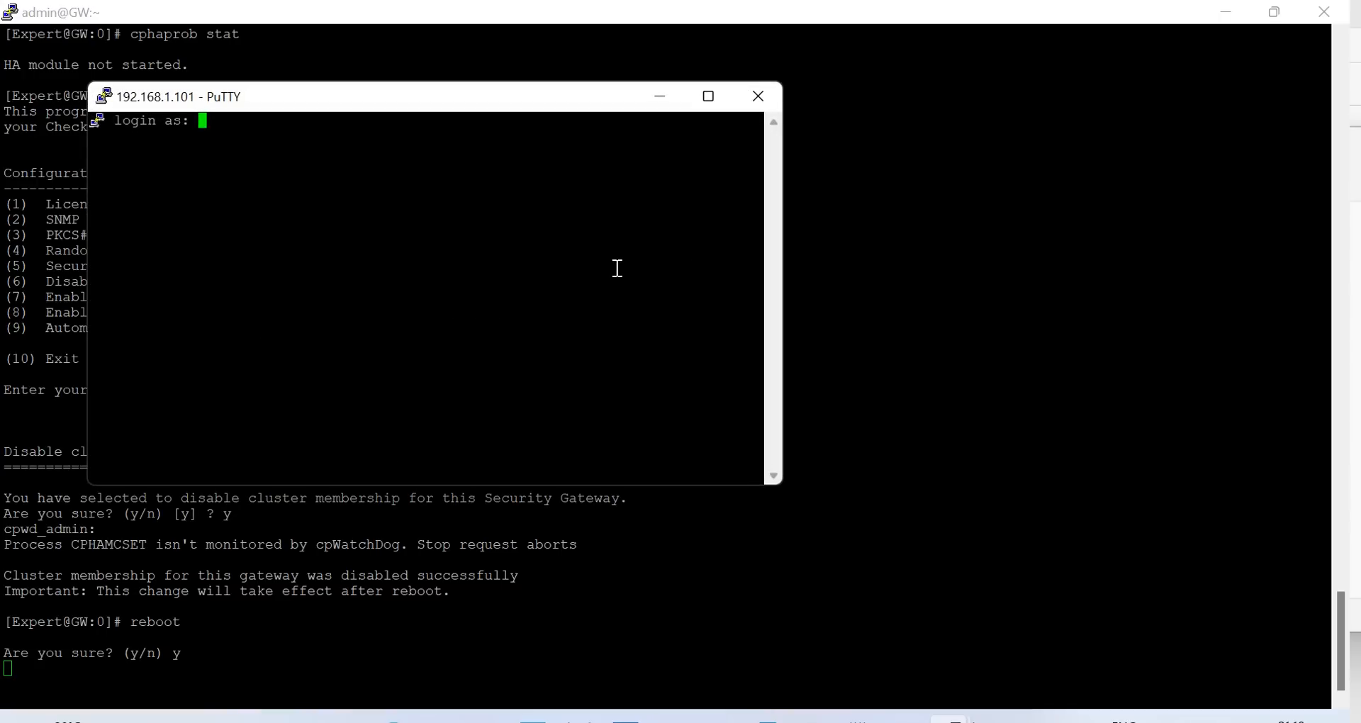
text(admin)
key(Return)
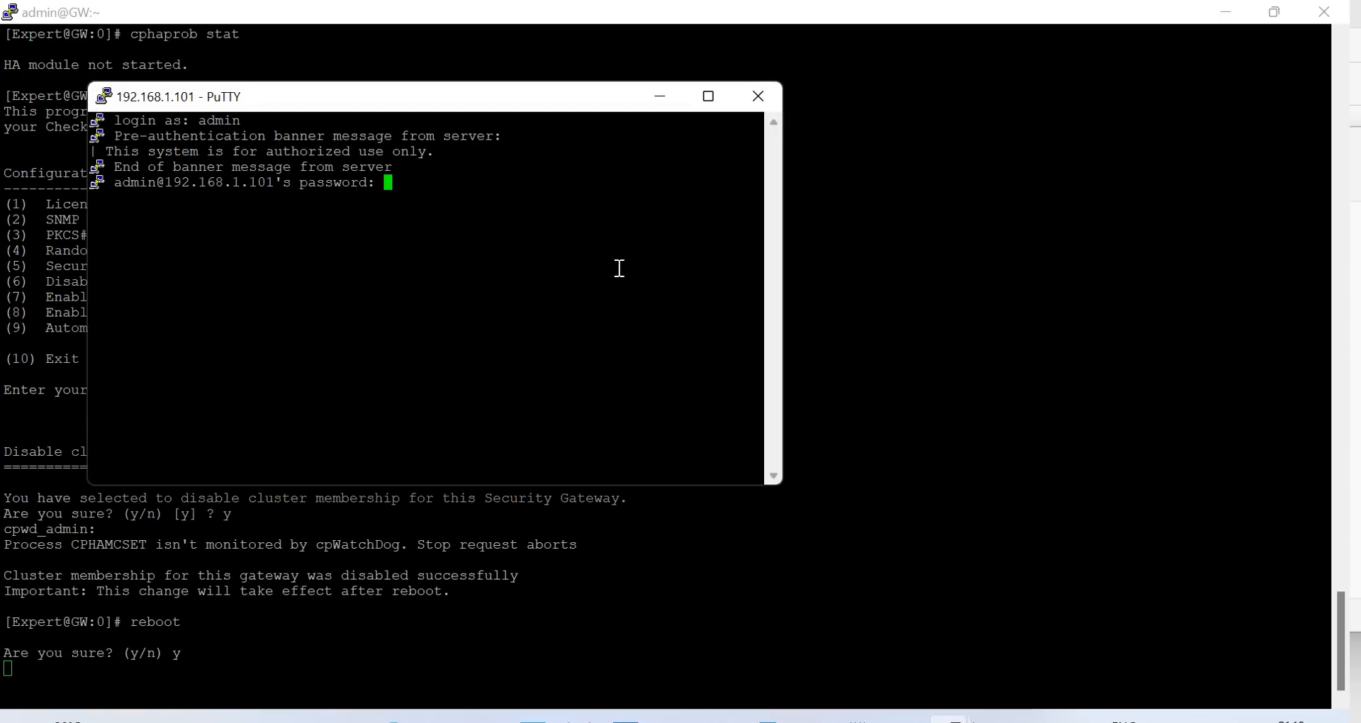
key(Return)
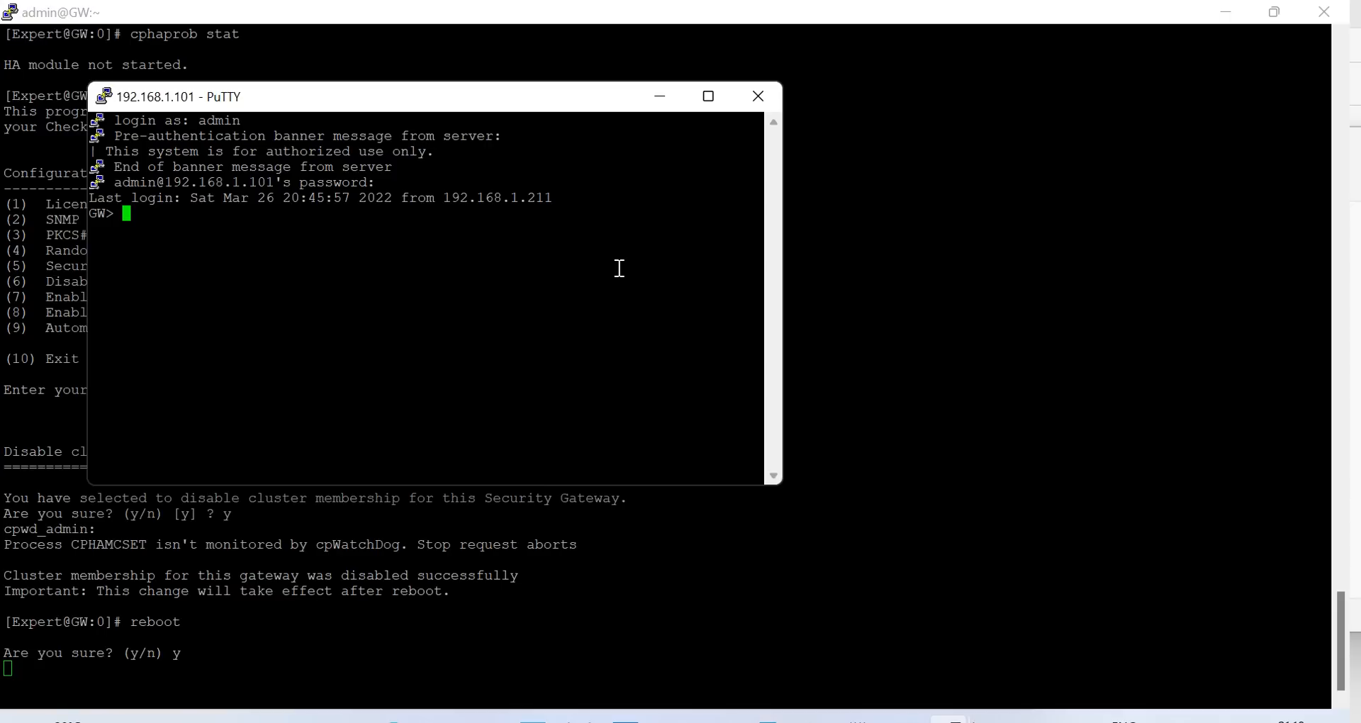
Enter expert mode on the gateway, retrying after a wrong expert password
text(expert)
key(Return)
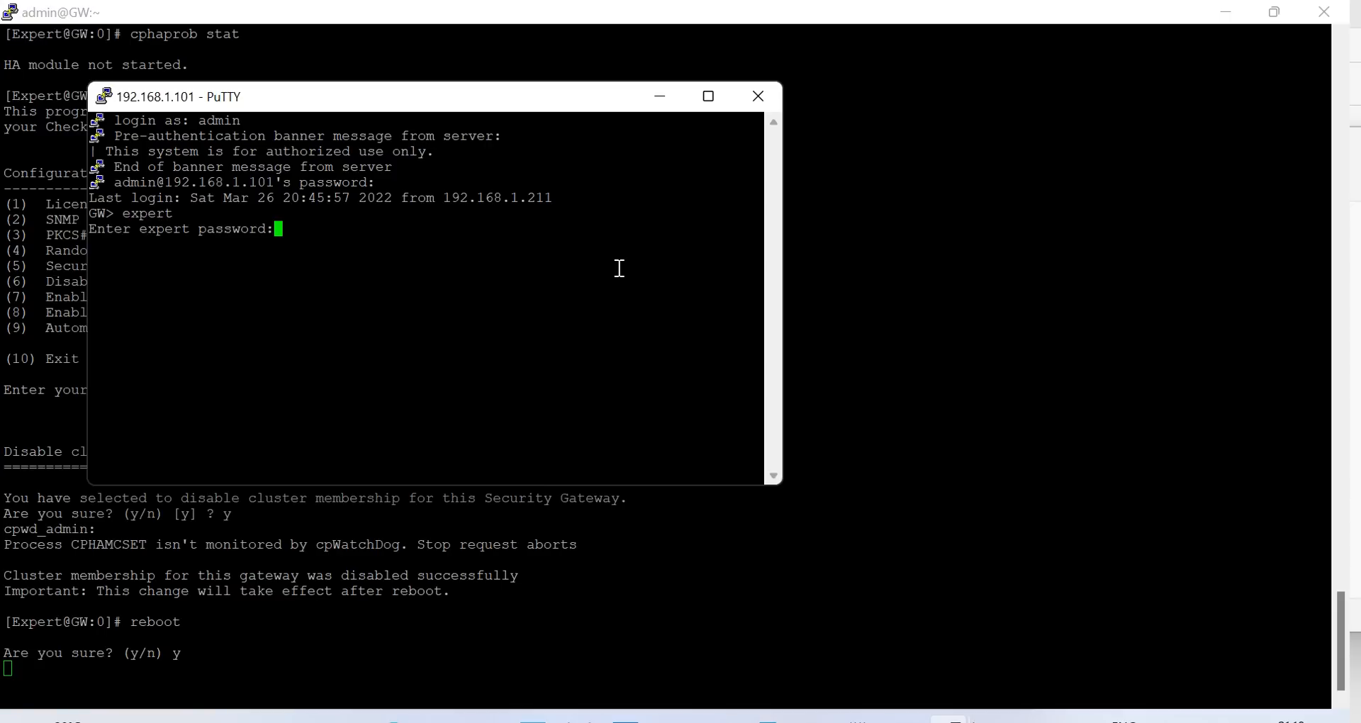
key(Return)
text(expert)
key(Return)
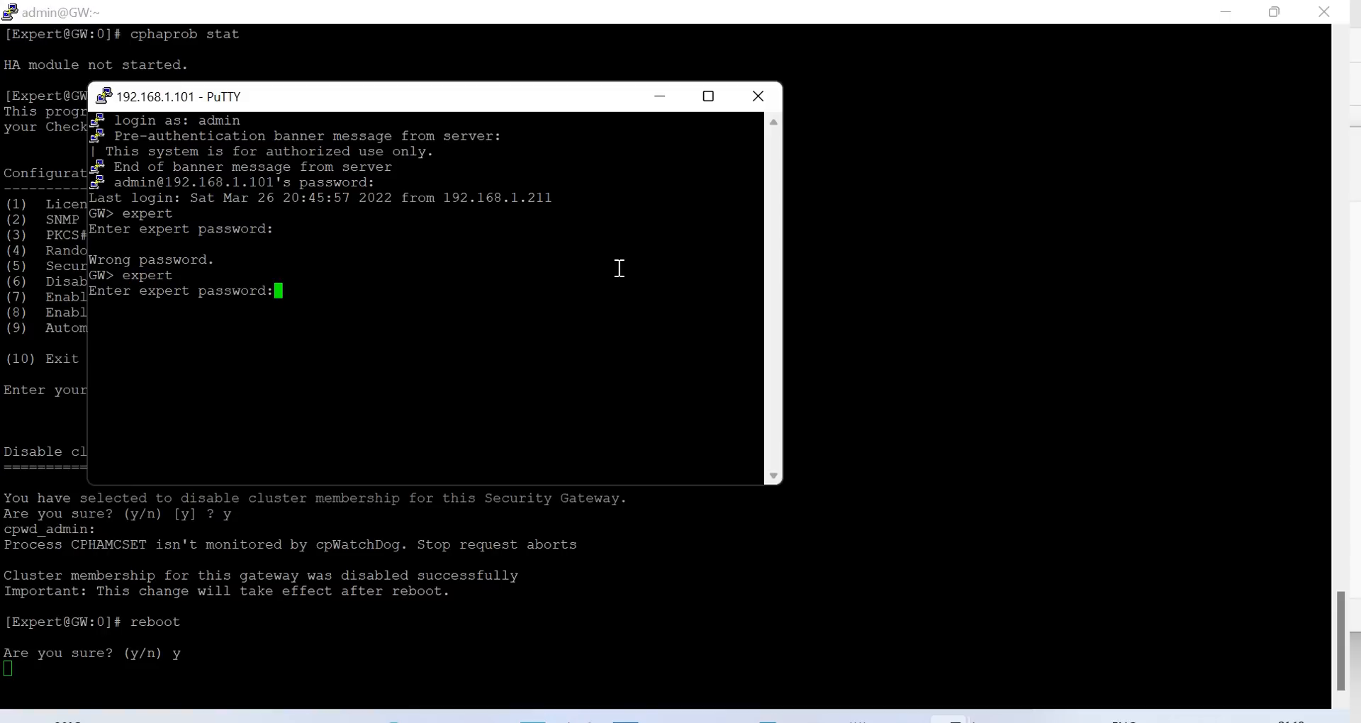
key(Return)
Run cplic print, note the license expiring 25Apr2022, and widen the terminal
text(cp)
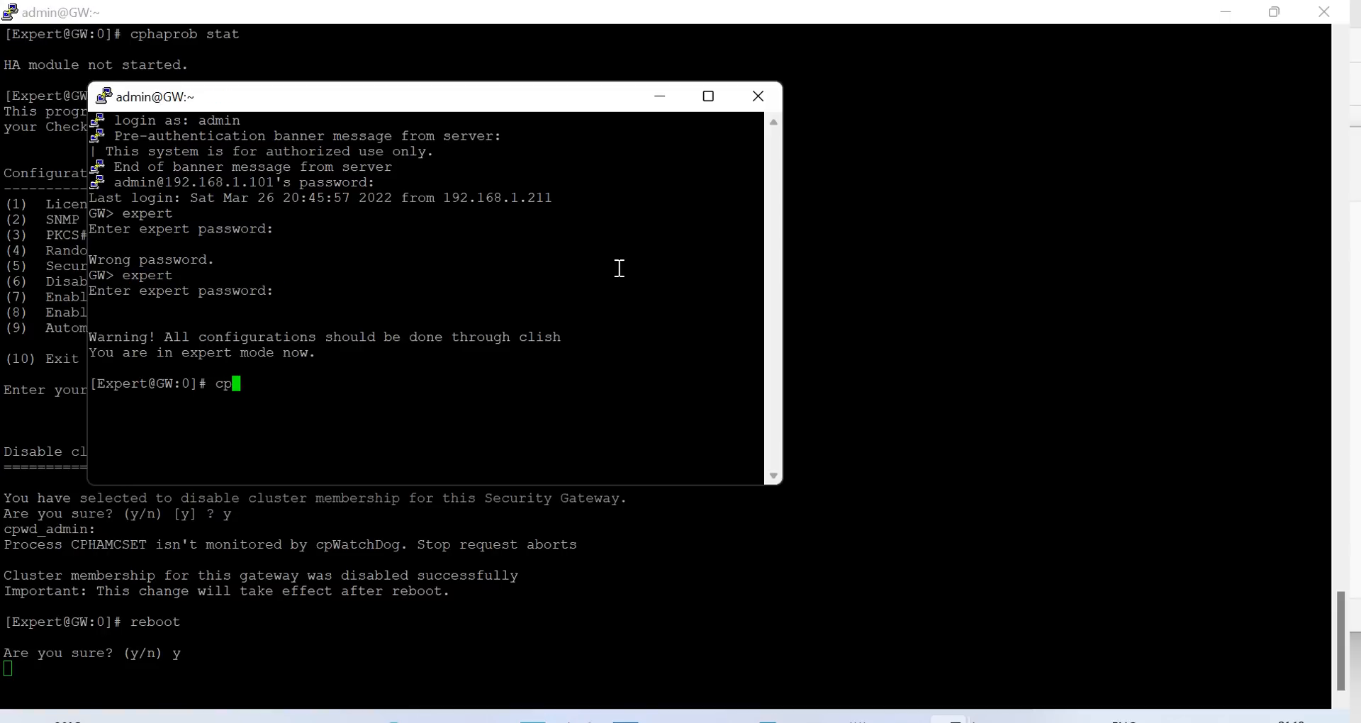
text(lic prin)
text(t)
key(Return)
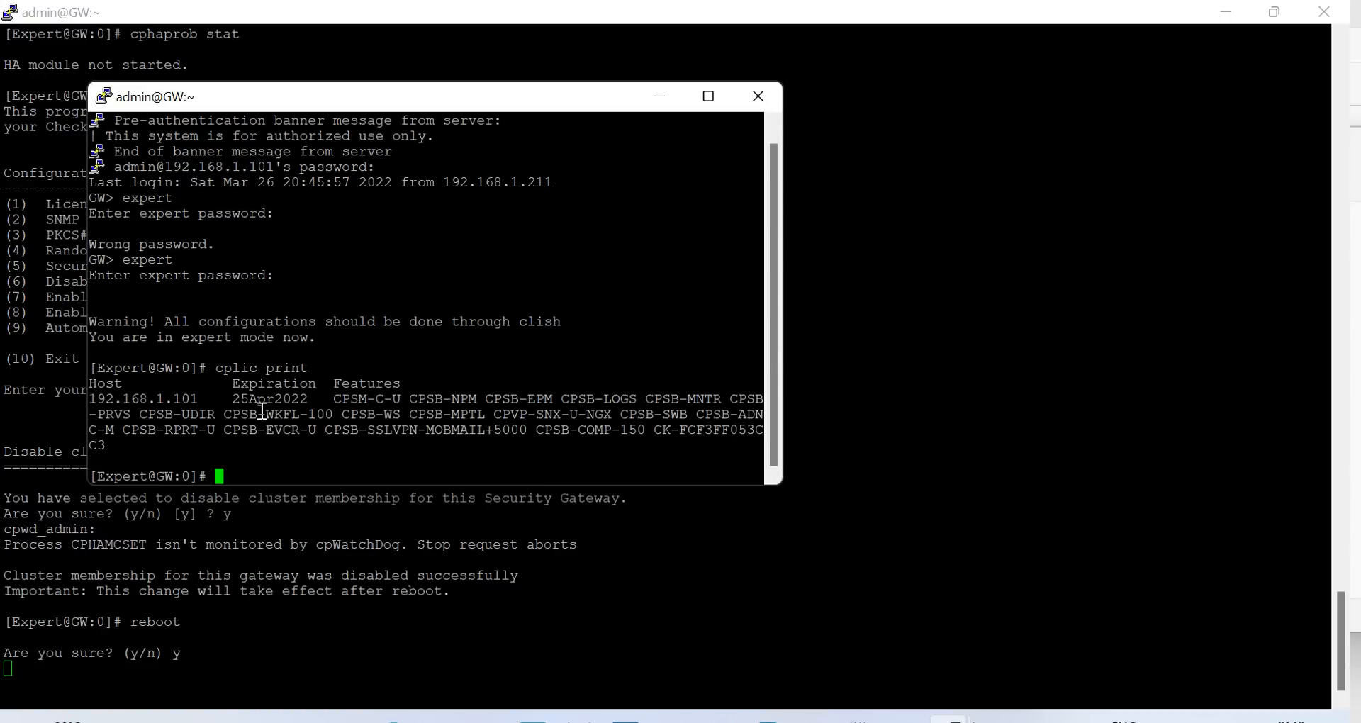
drag(233, 399, 309, 404)
drag(787, 343, 1032, 342)
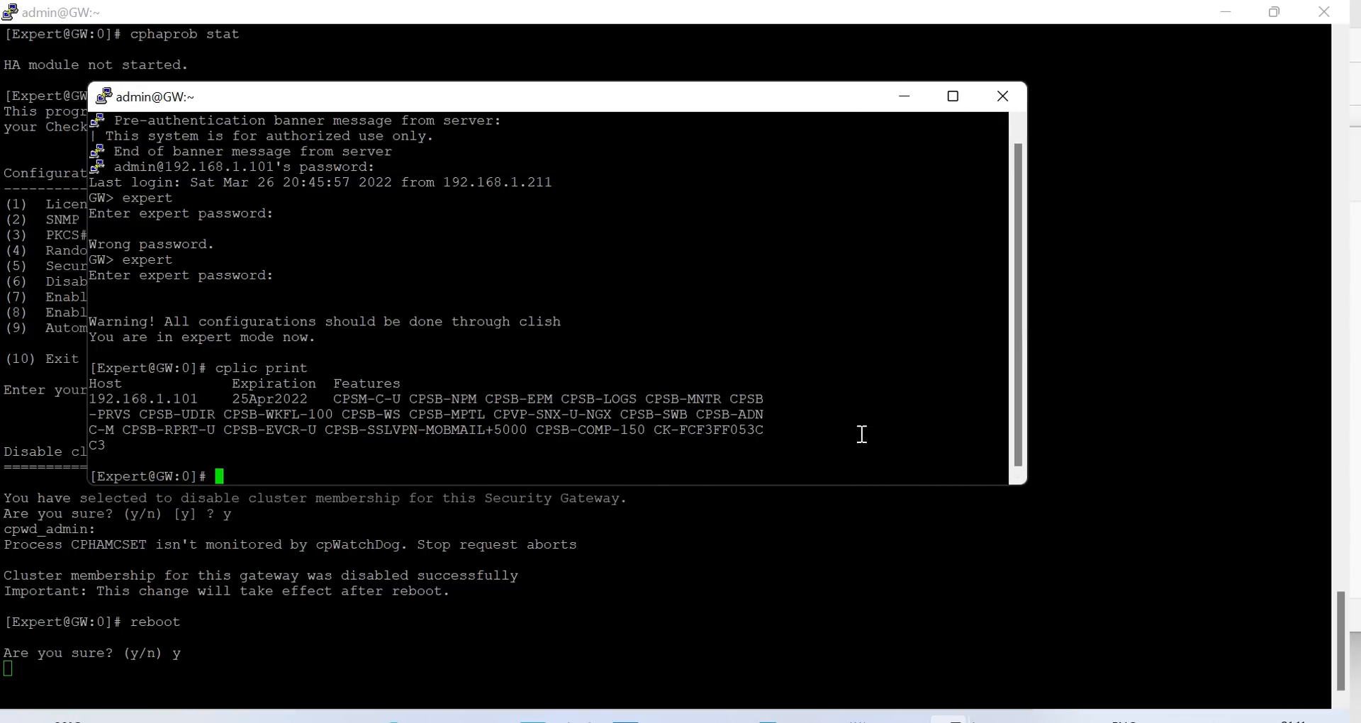